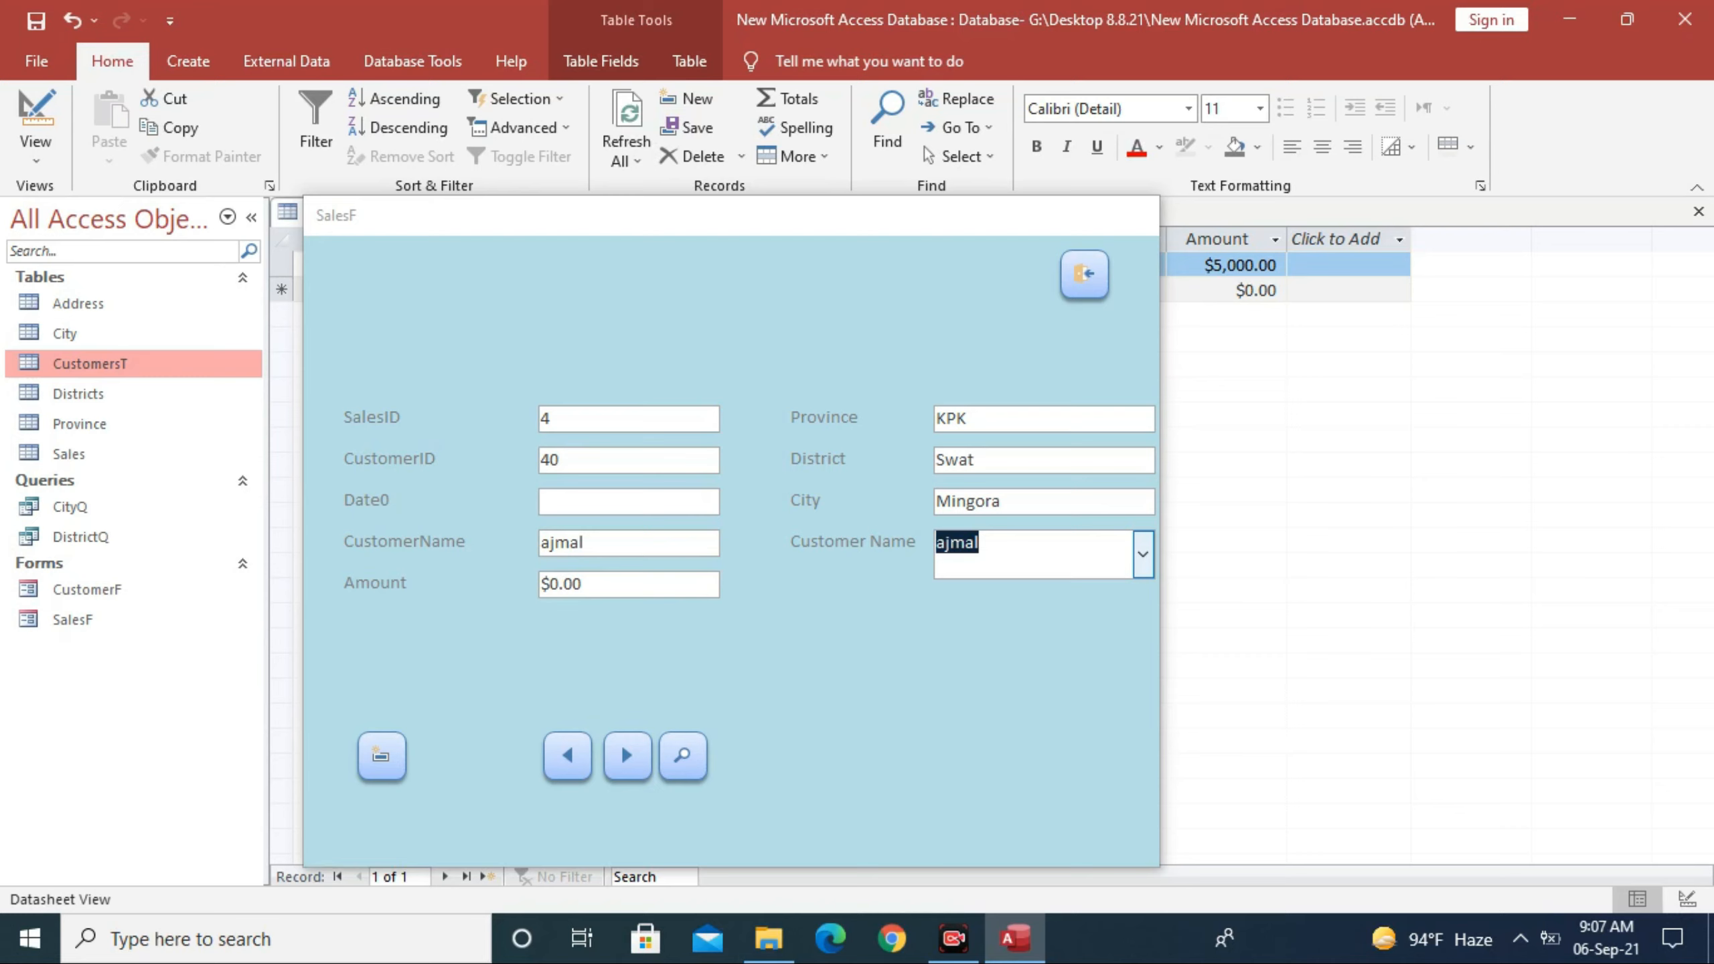
Step: Choose a different customer in the Customer Name combo box of the SalesF form
left_click(1143, 555)
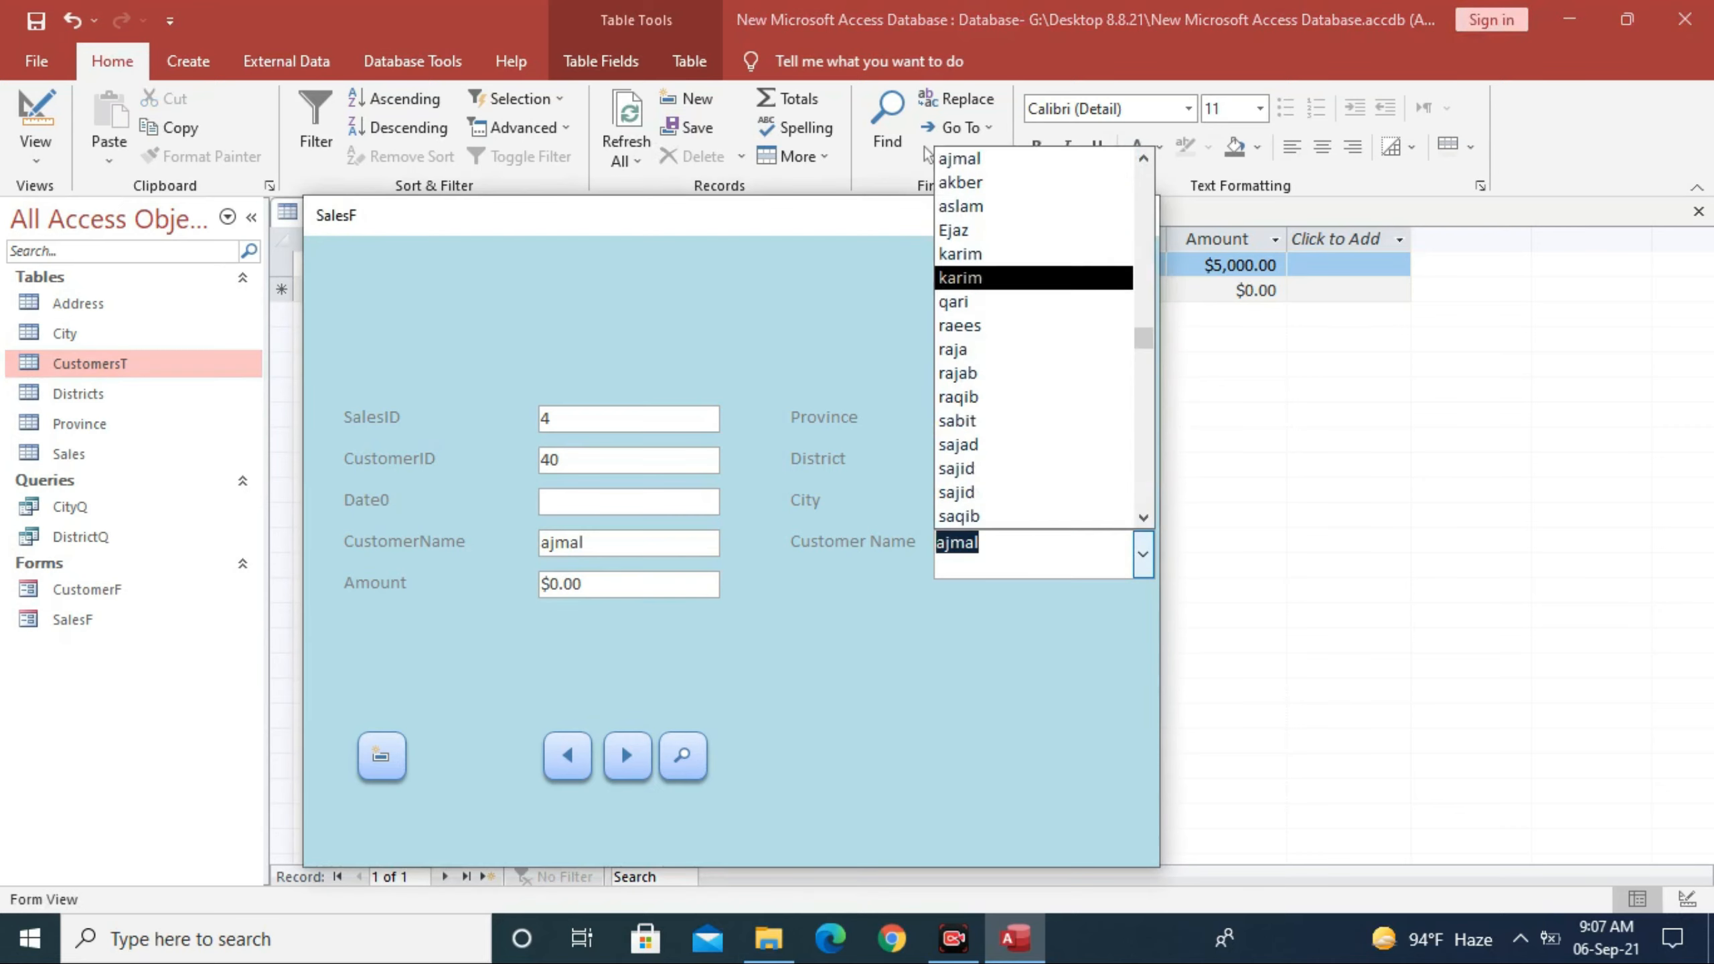
left_click(1032, 277)
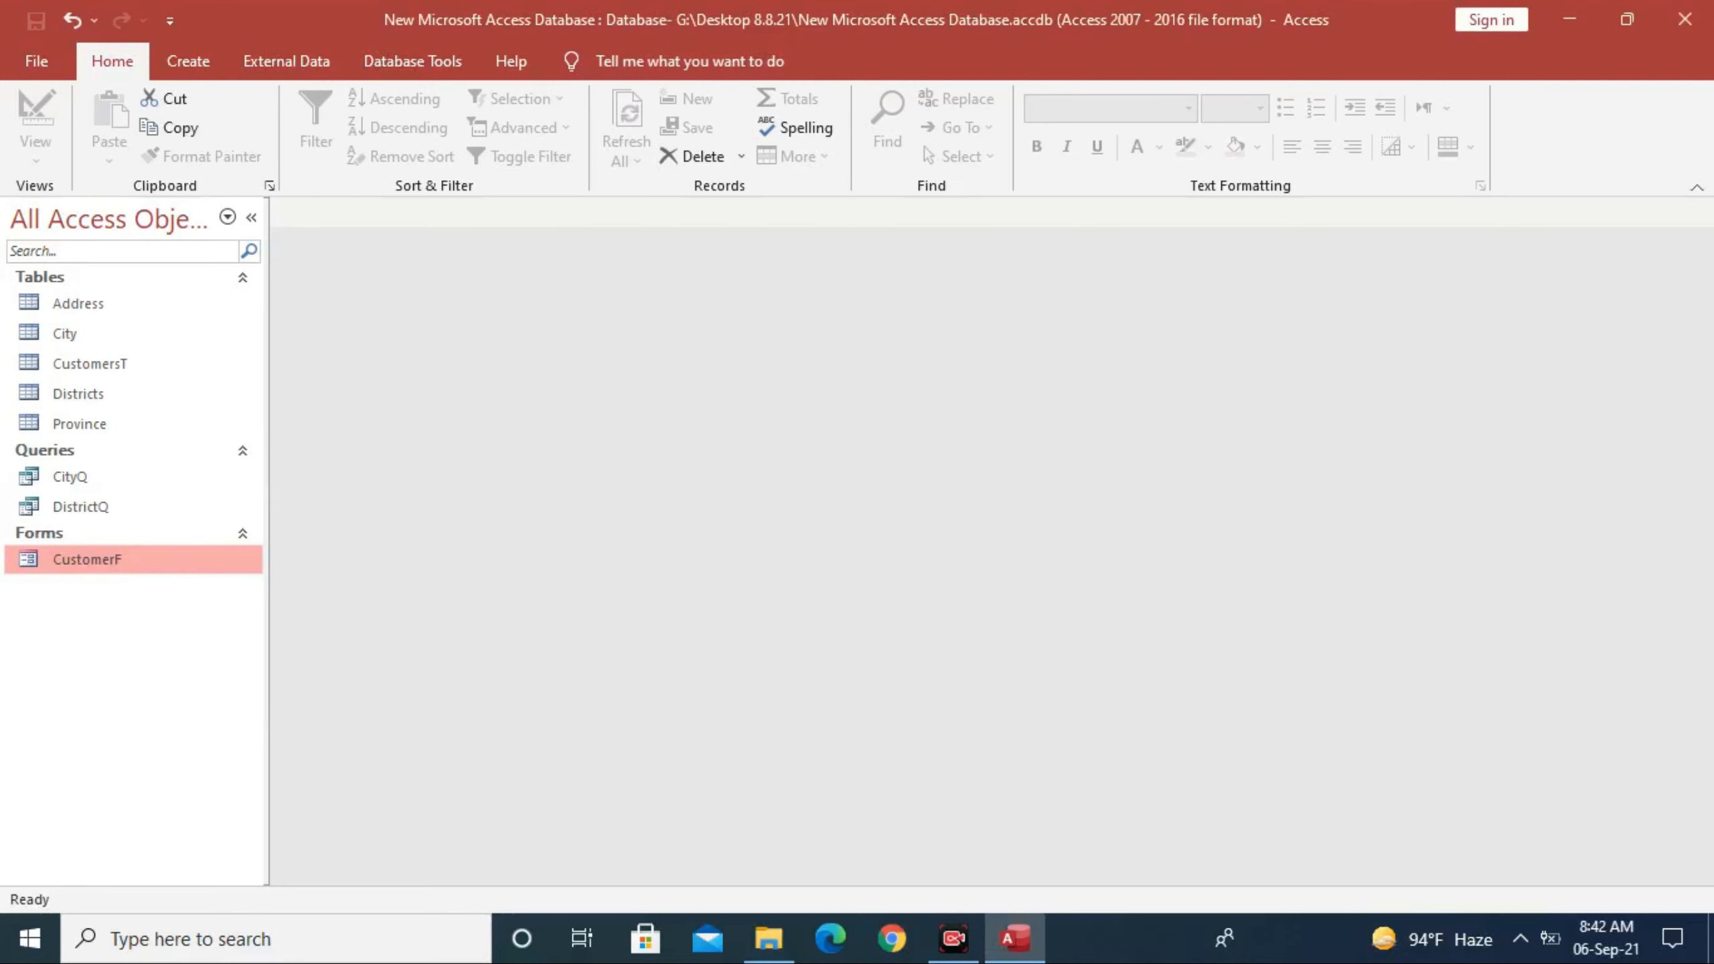
Step: Open the CustomerF form to review its customer, province, district and city fields, then close it
key("Return")
left_click_drag(589, 253, 962, 235)
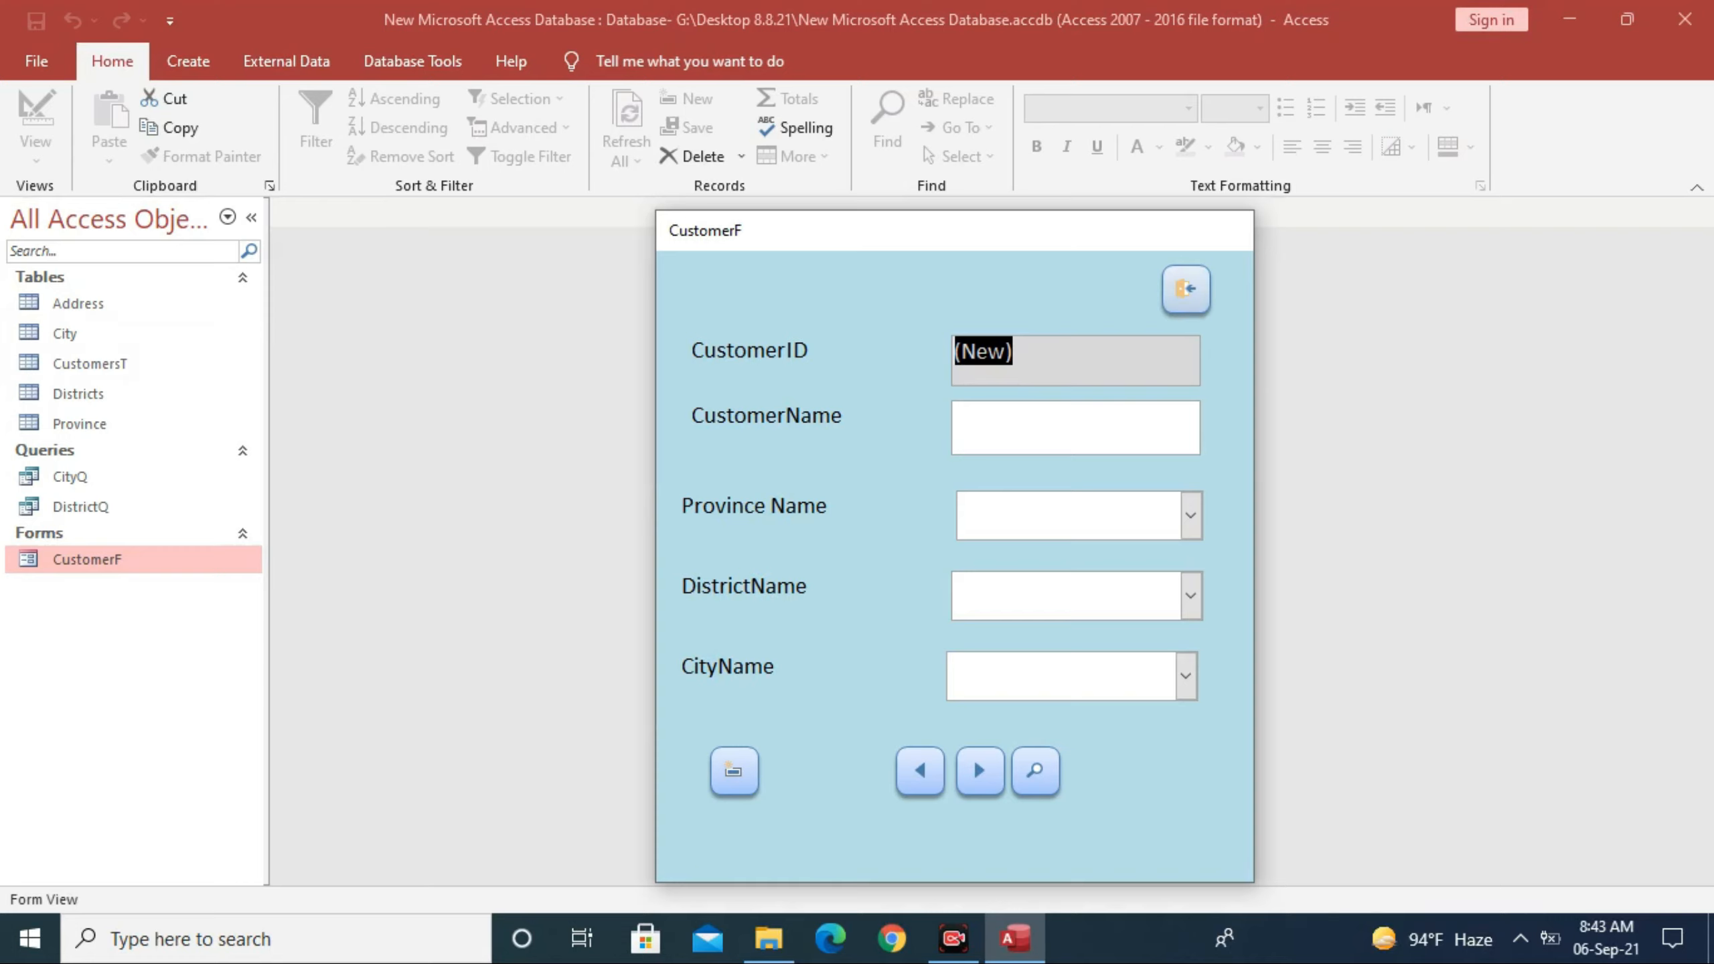
left_click(1185, 289)
Step: Open the CustomersT table and examine its CityName, ProvinceName and DistrictName columns
double_click(101, 364)
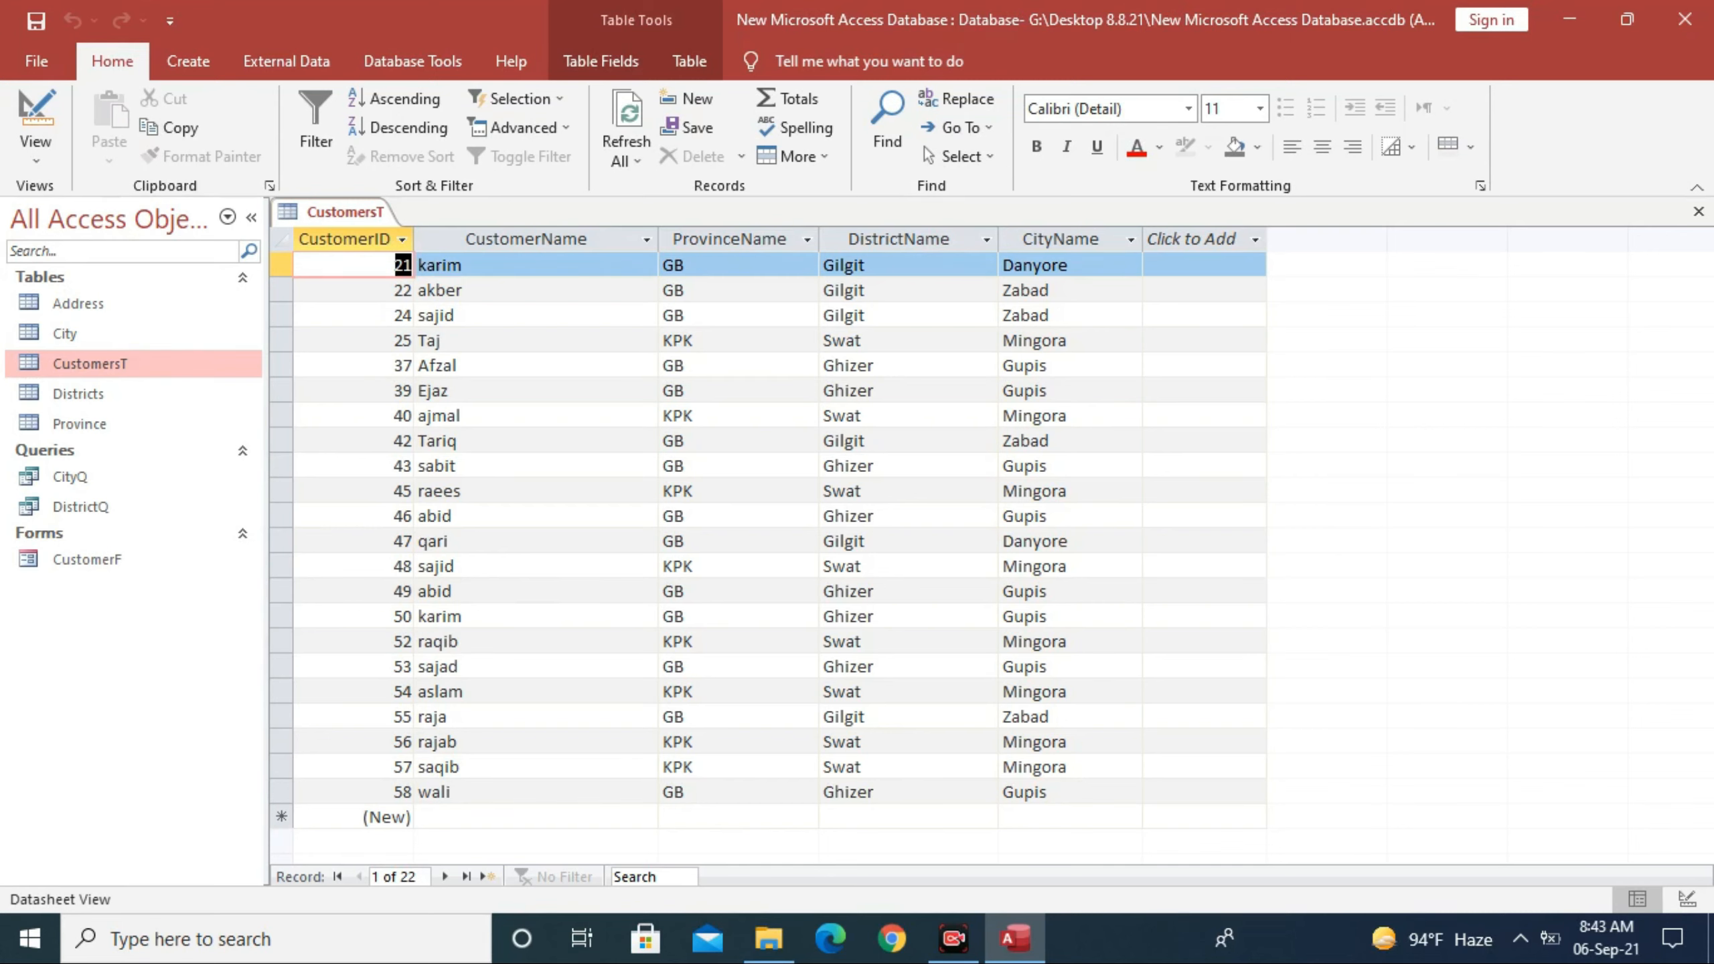
left_click(1059, 239)
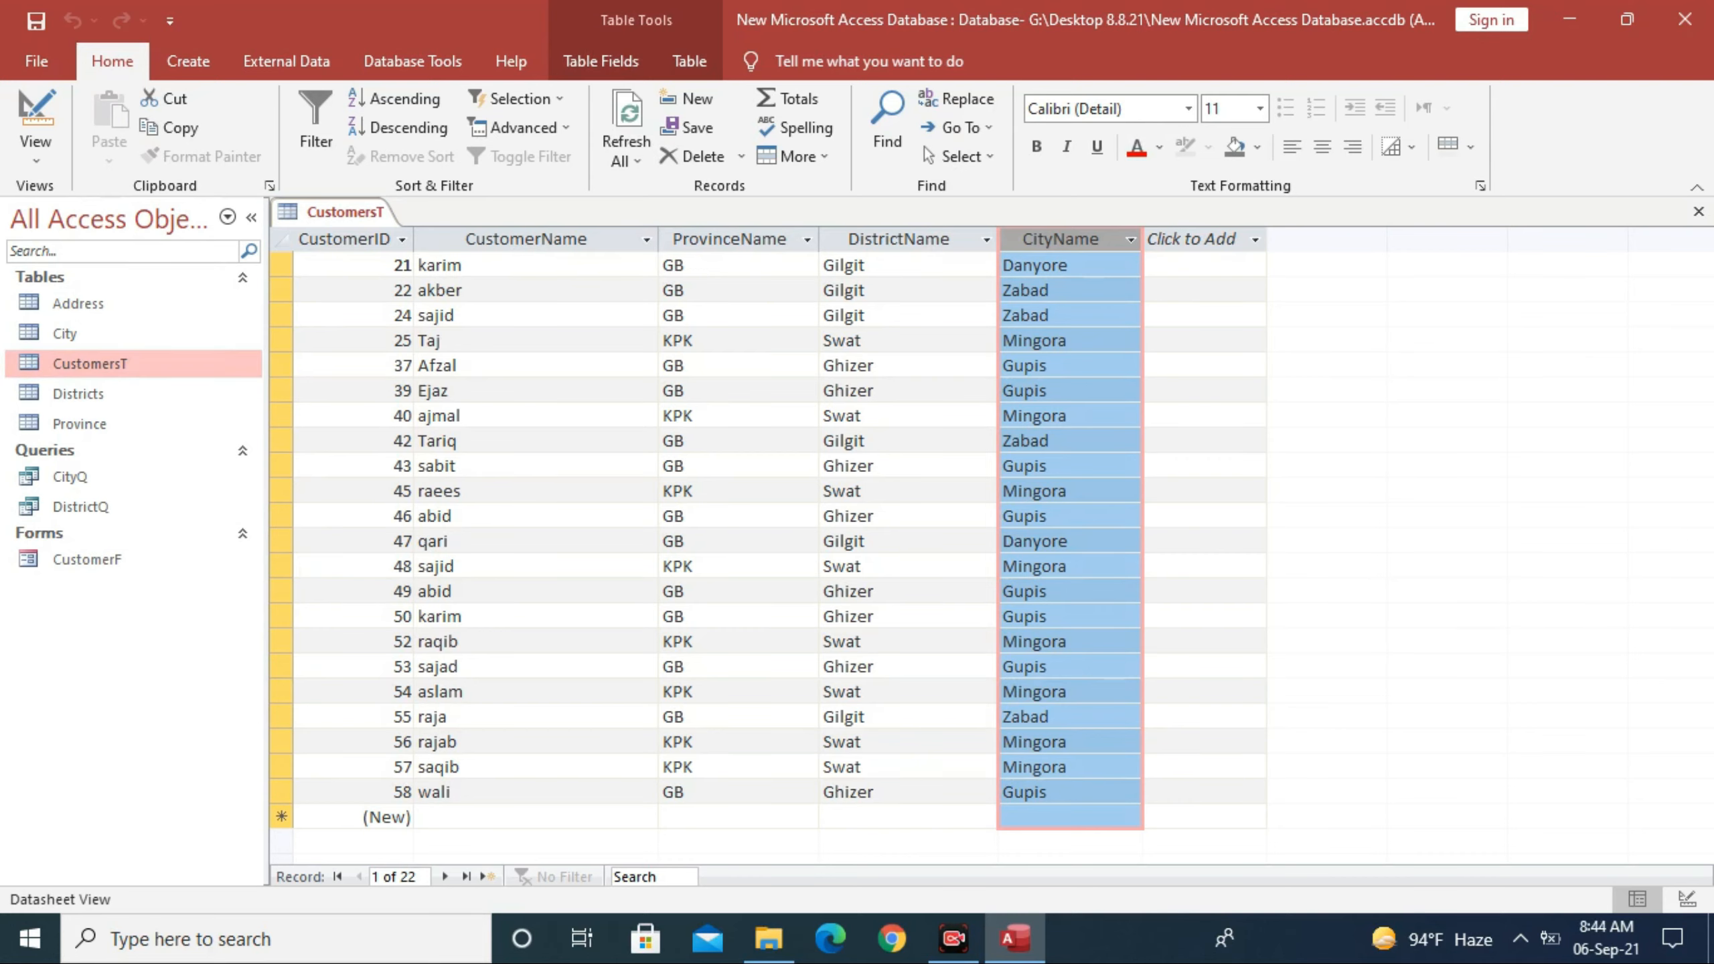
left_click(729, 239)
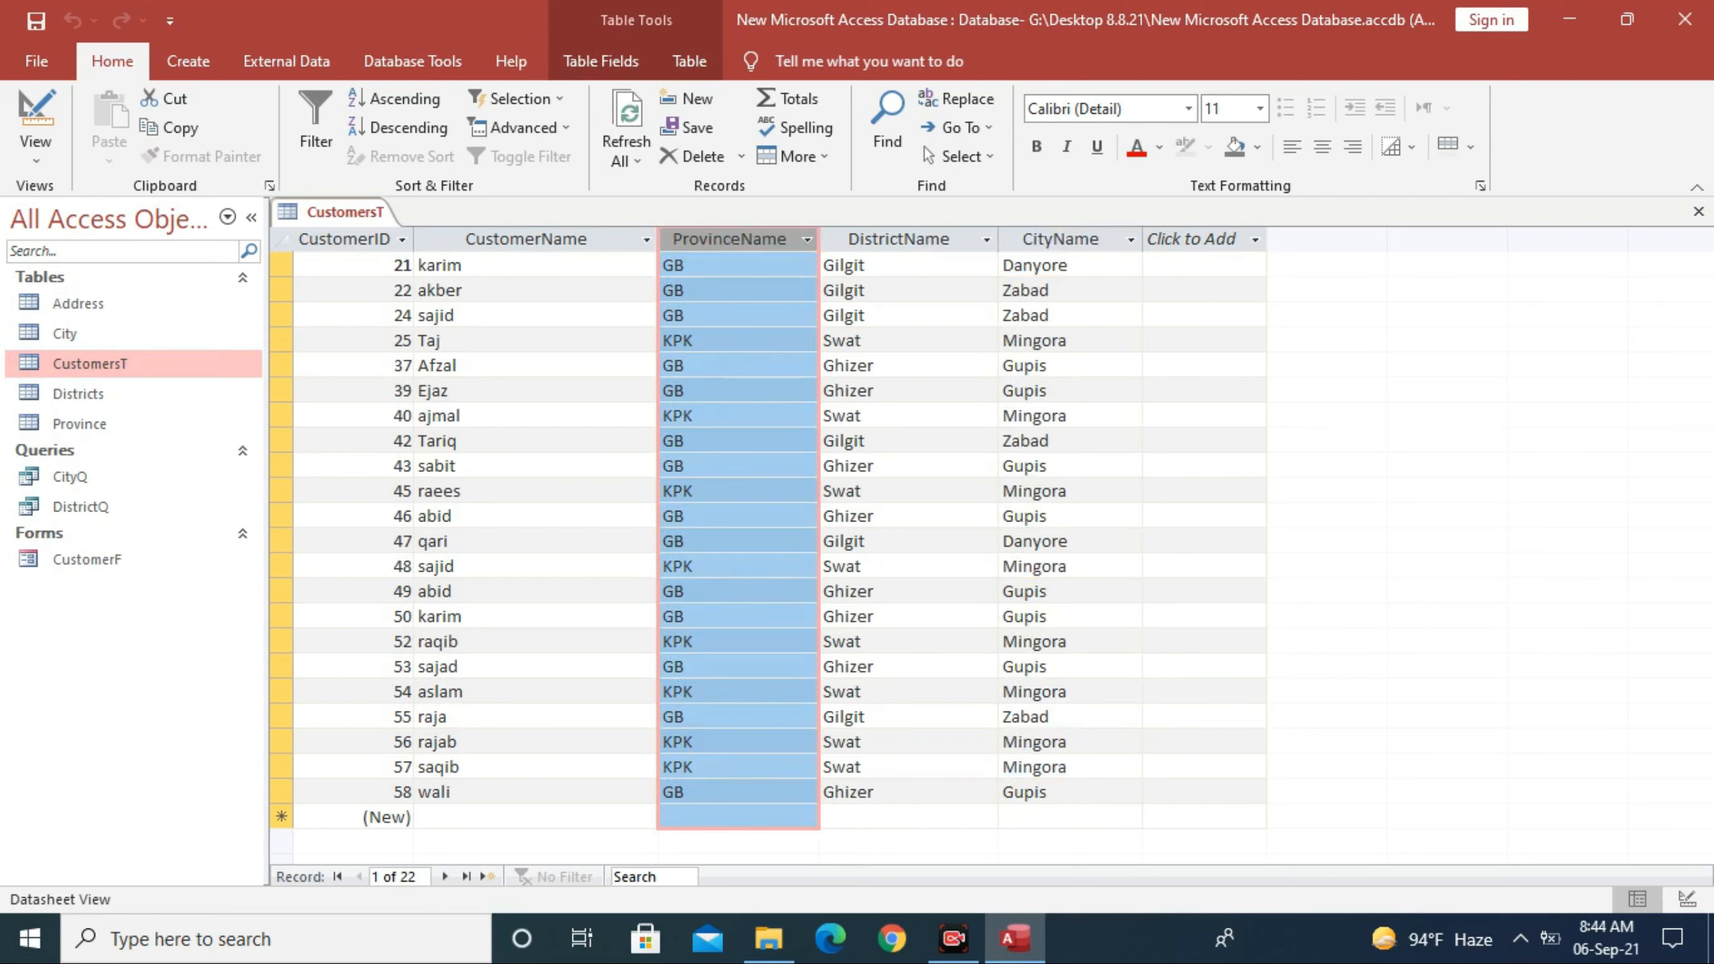
left_click(898, 239)
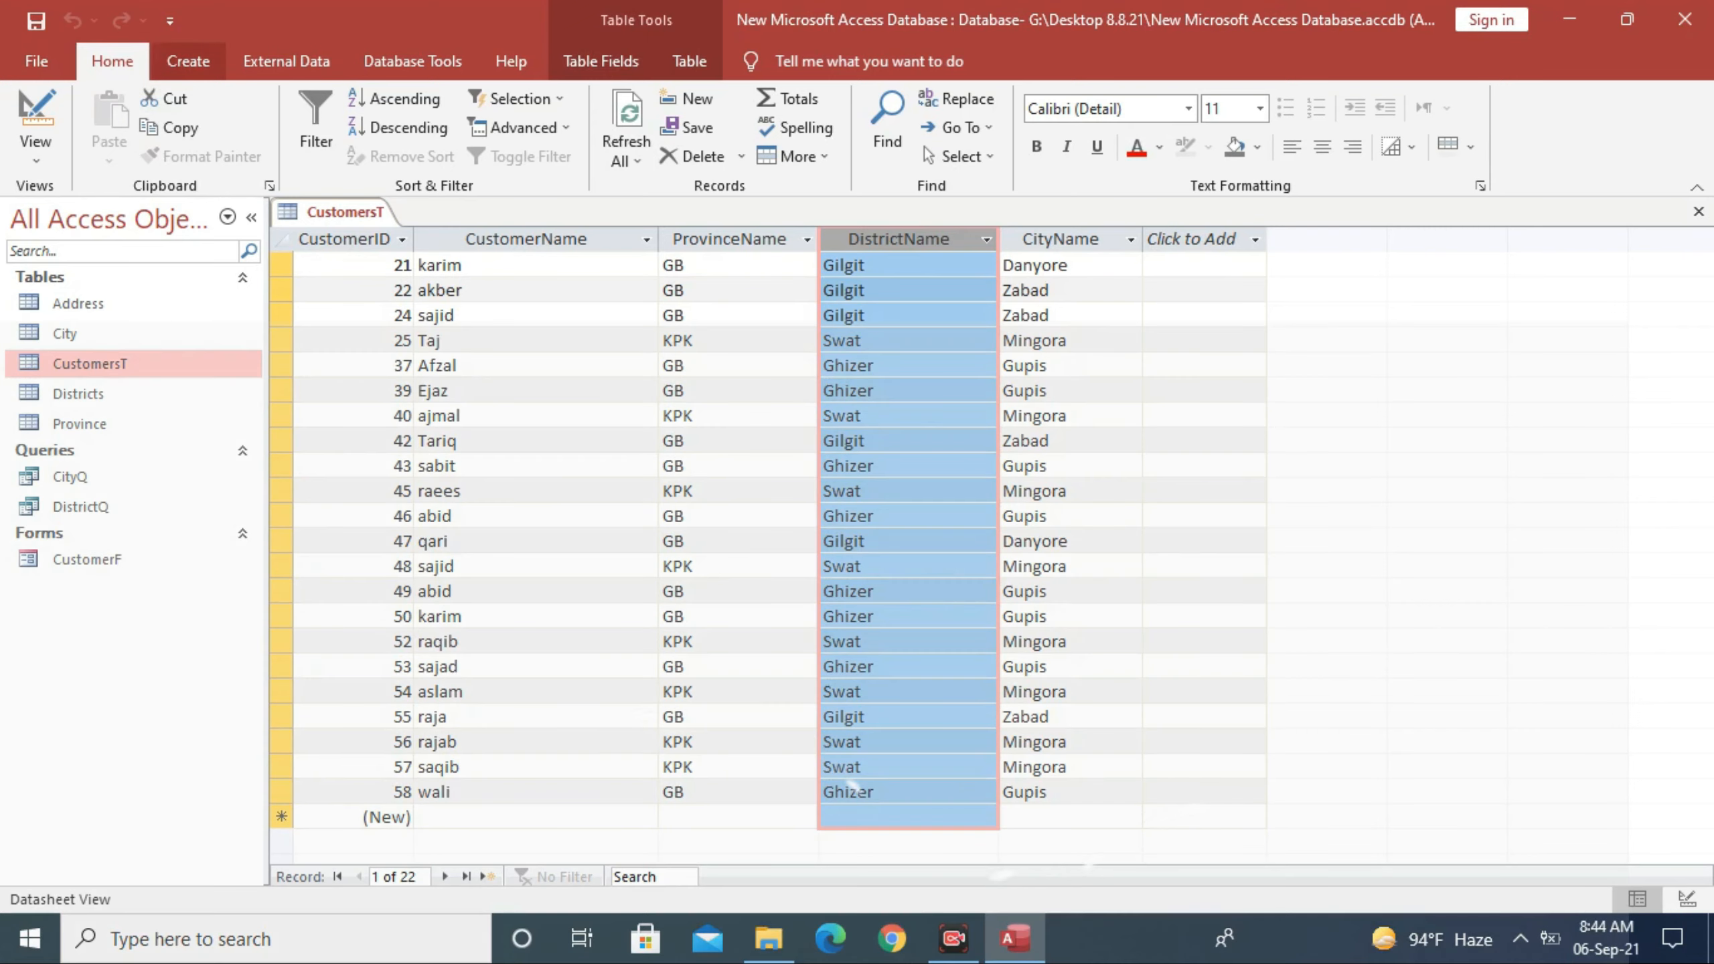
Step: Create a new table and save it with the name Sales
left_click(188, 61)
left_click(142, 129)
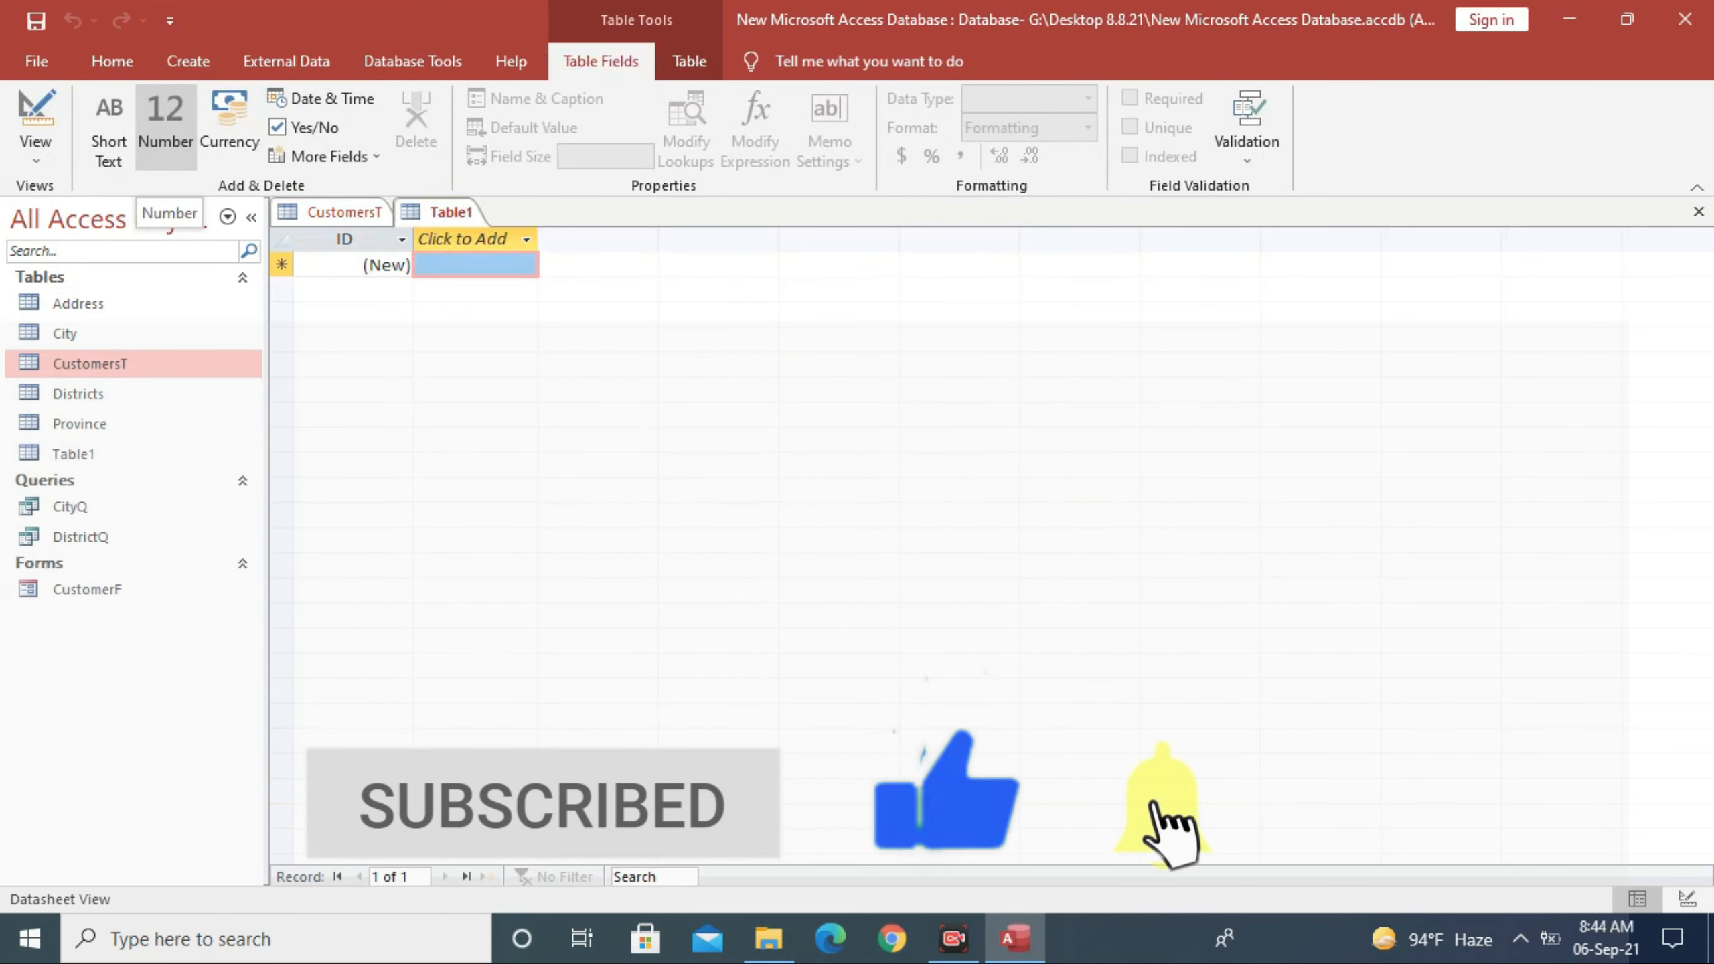
key("ctrl+s")
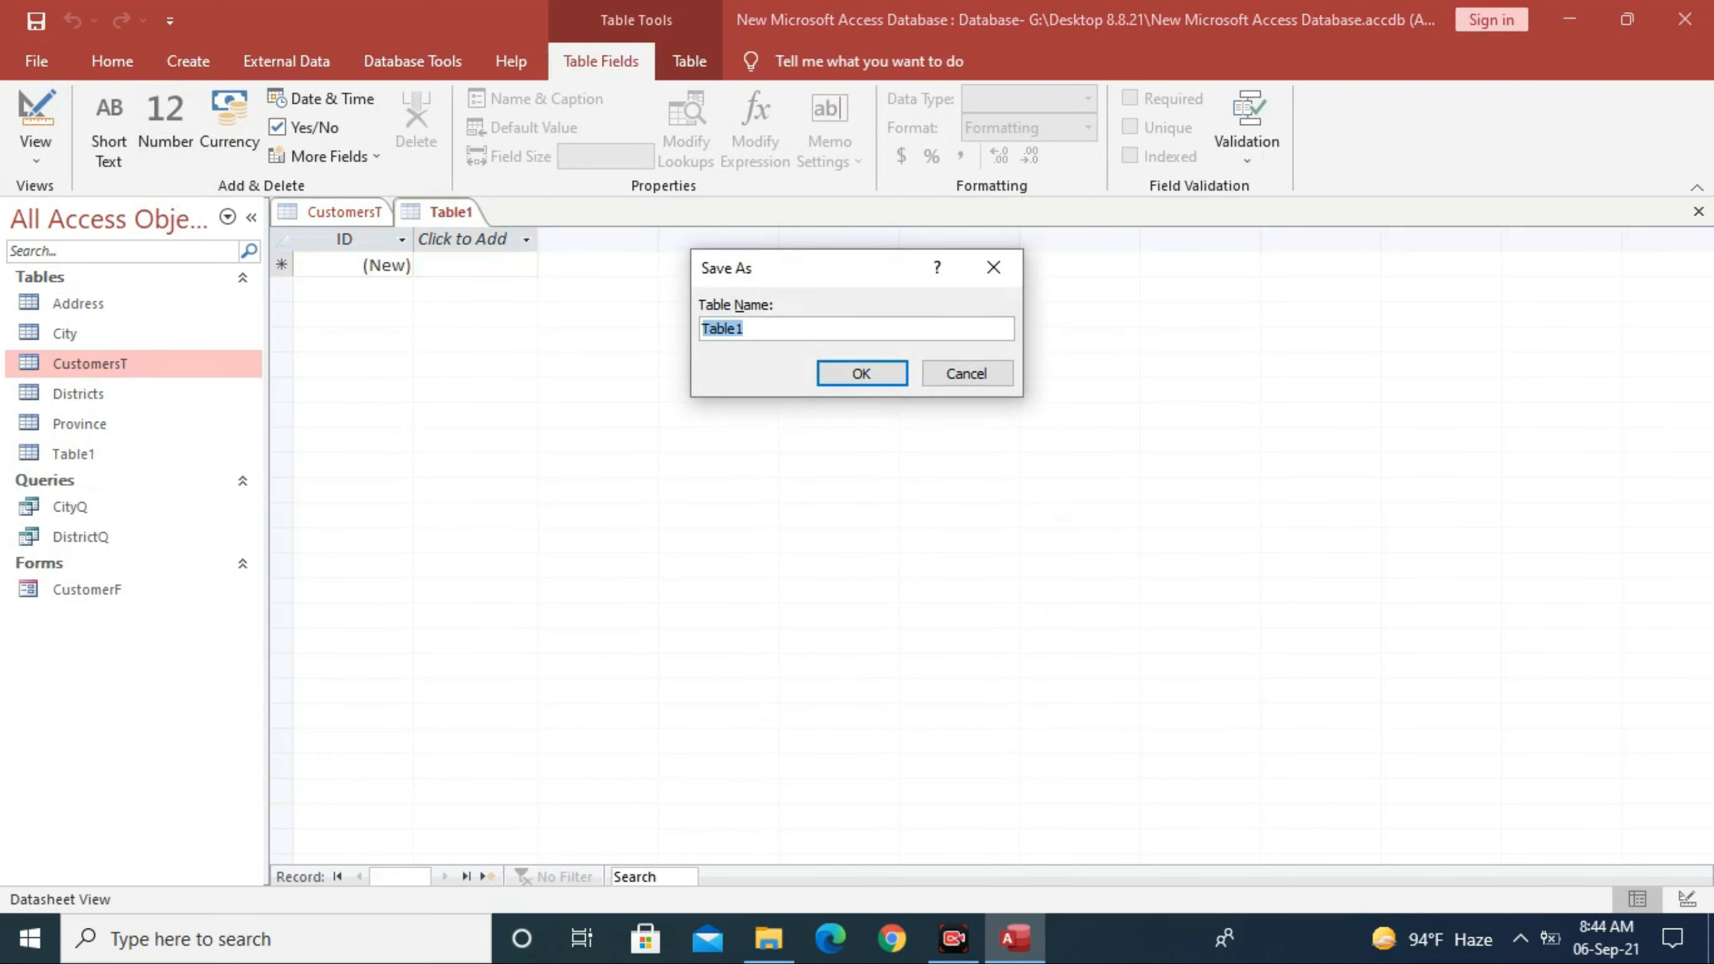
type("Sales")
key("Return")
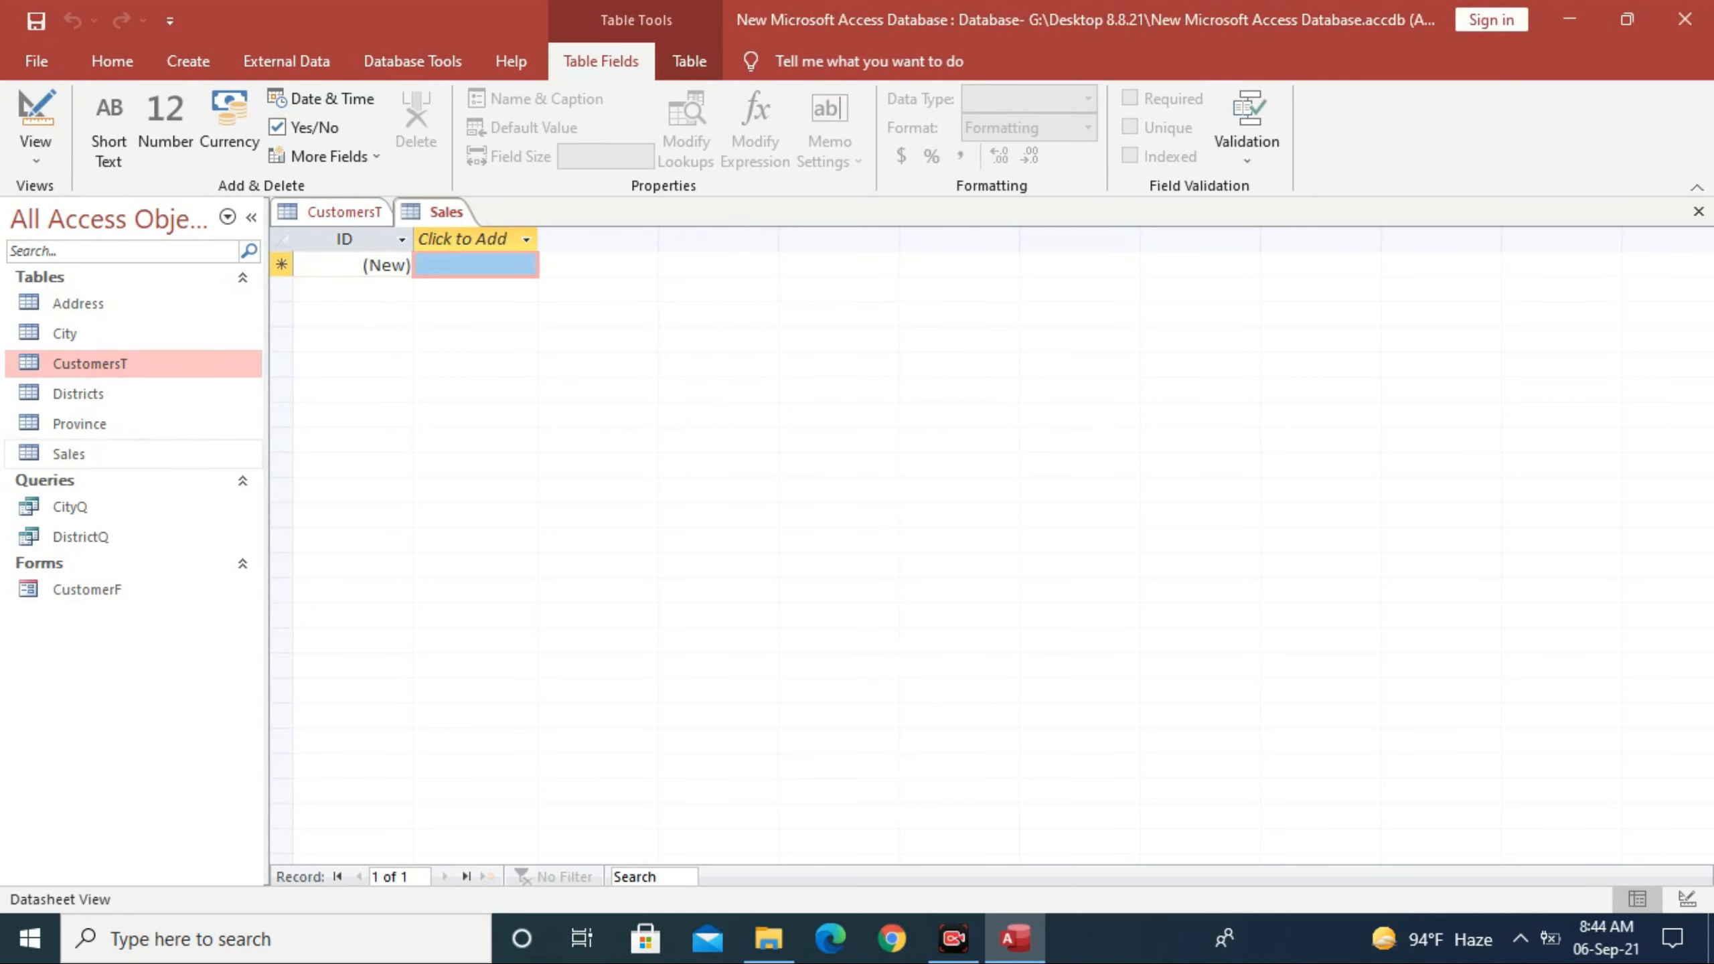
Step: Open the Sales table in Design View and rename its ID field to SalesID
right_click(70, 454)
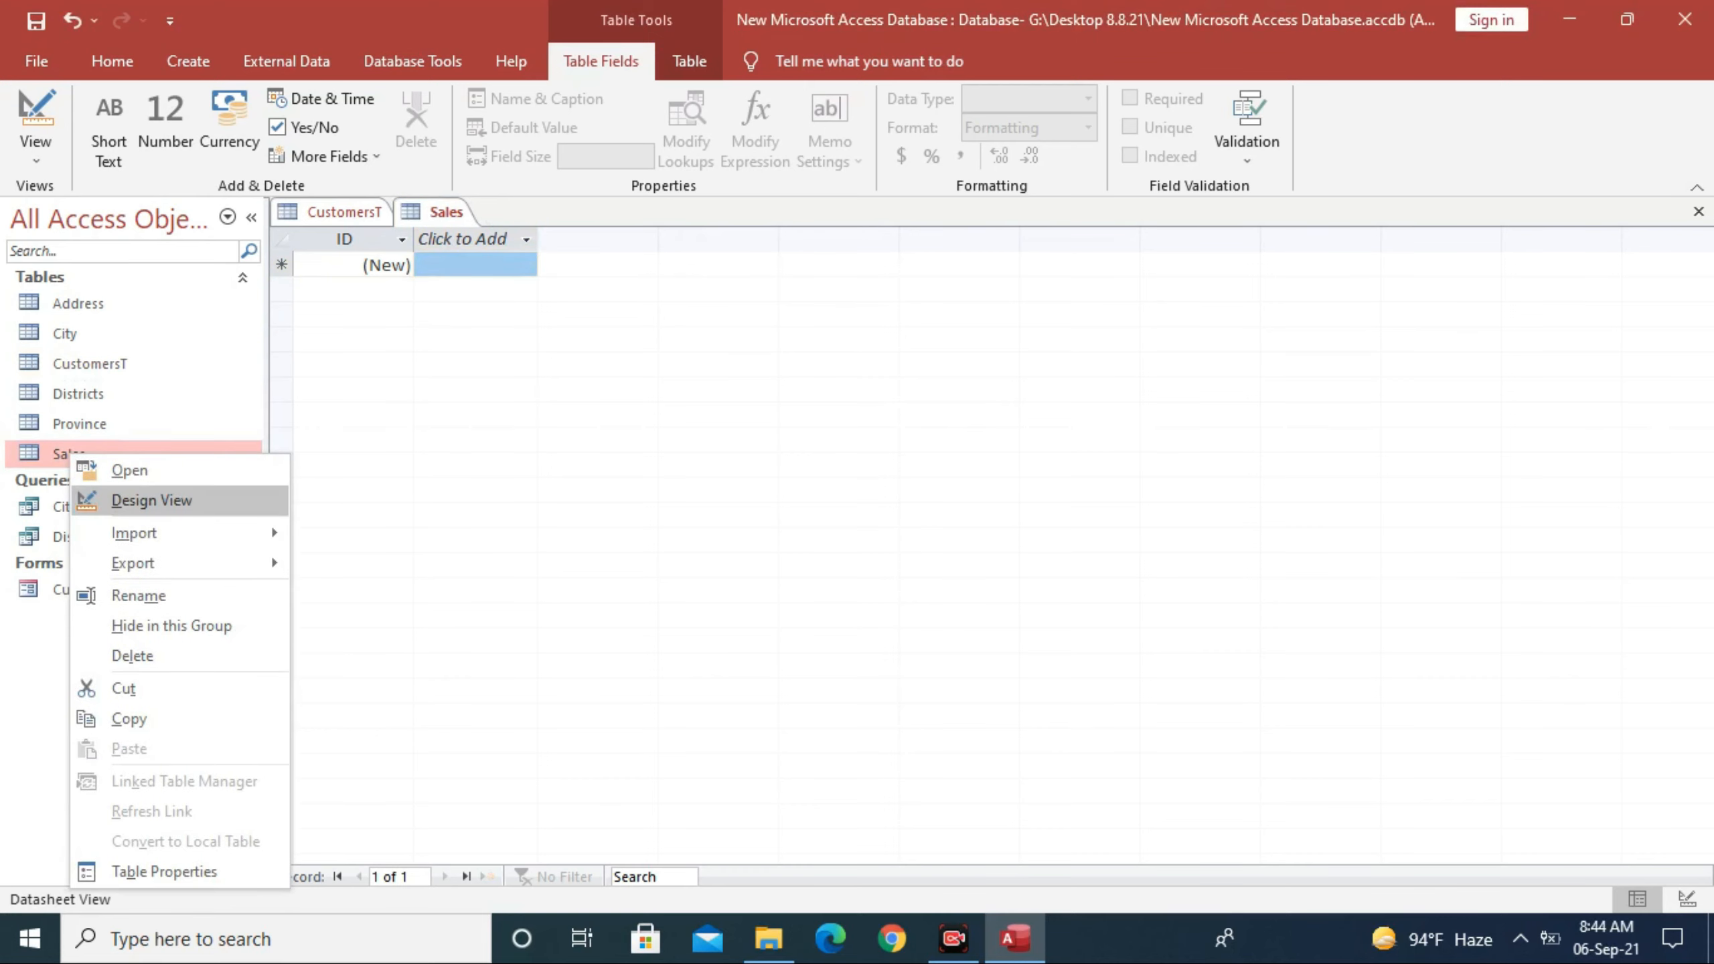
left_click(152, 500)
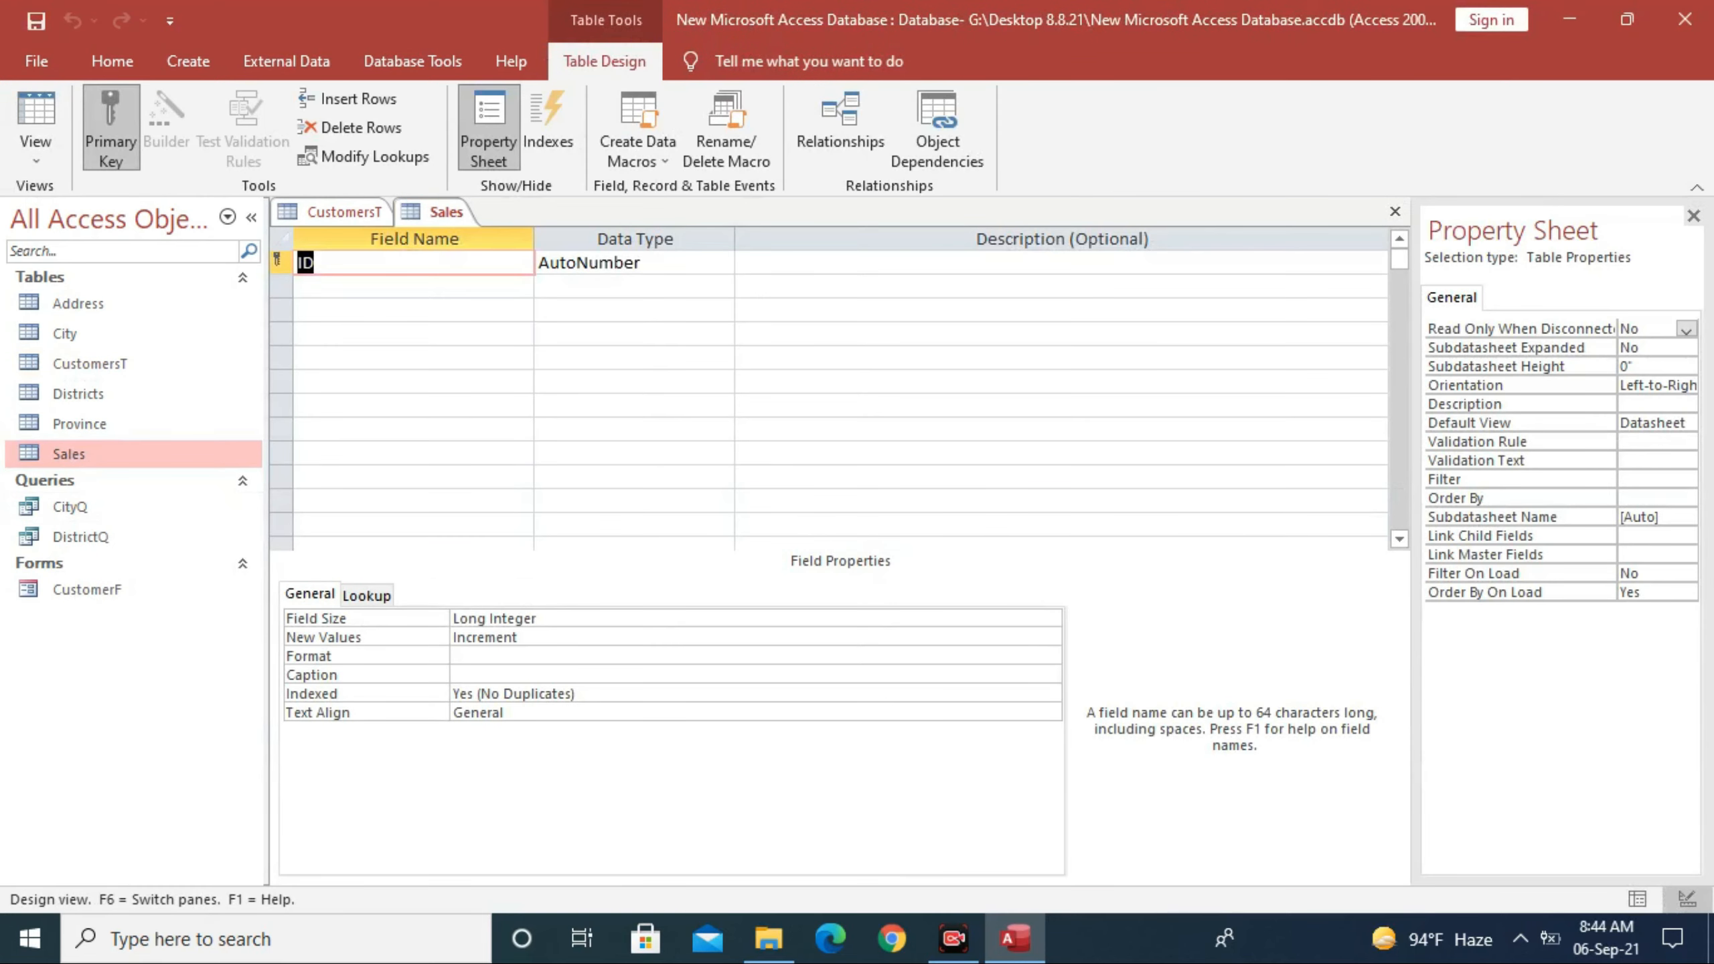
key("BackSpace")
key("BackSpace")
type("SalesID")
key("Down")
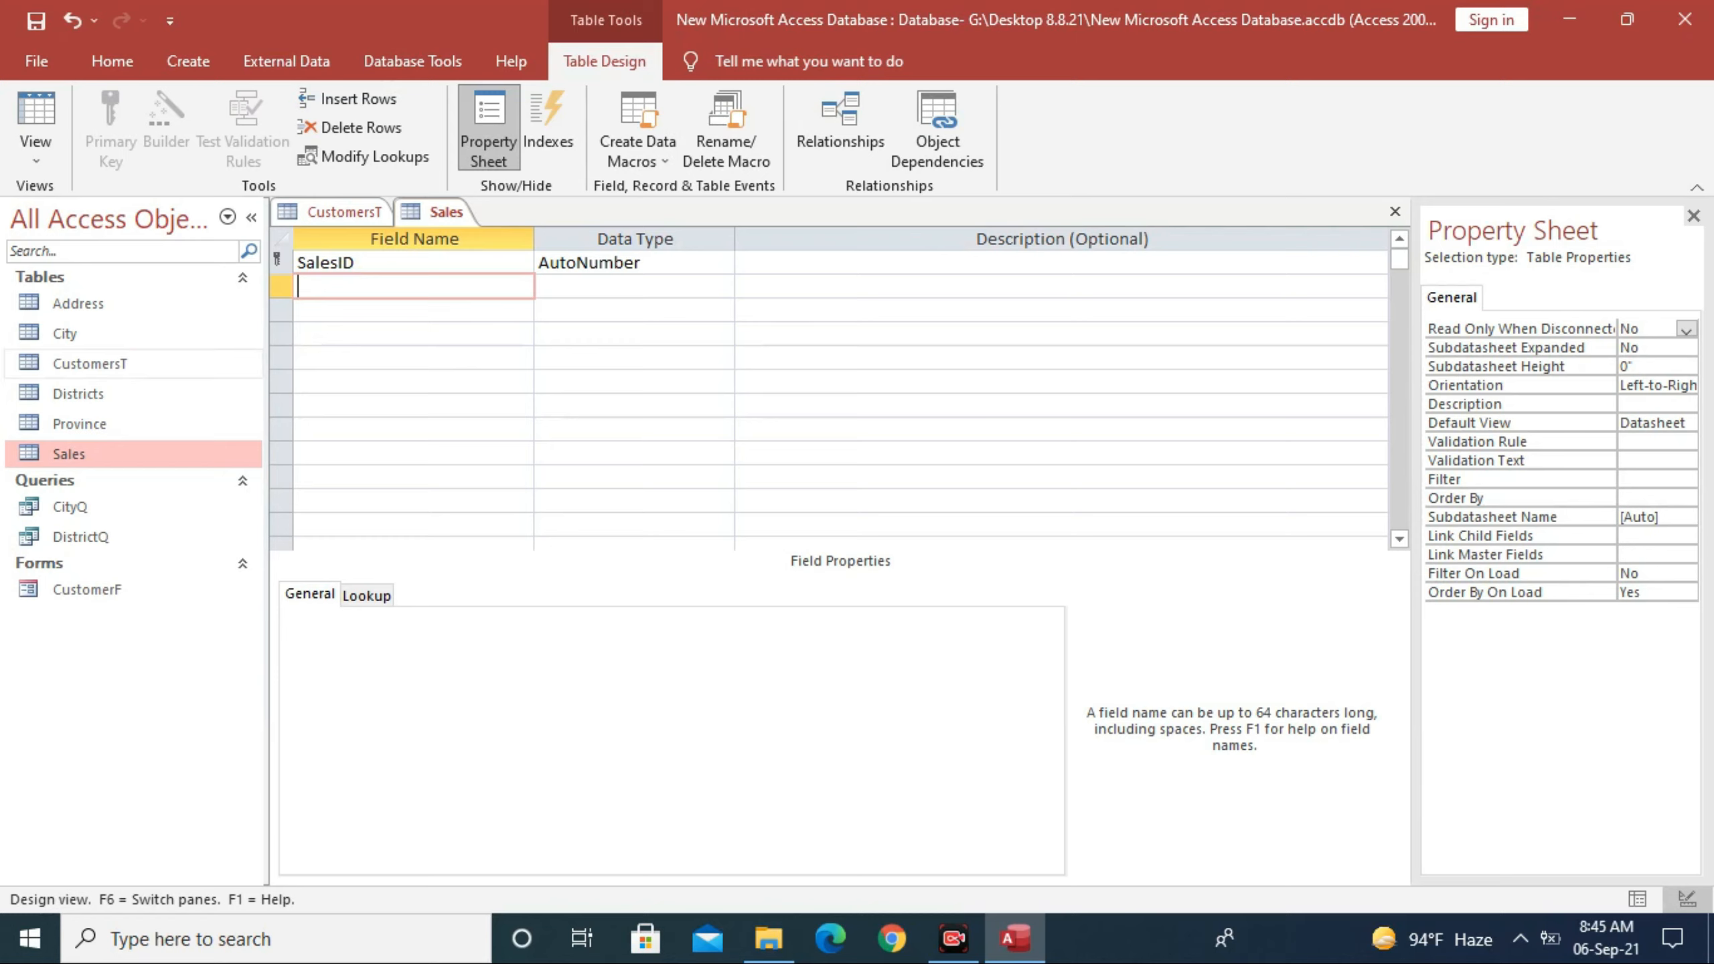
Step: Check the fields in CustomersT, then add a CustomerID field with the Number data type to the Sales table
left_click(89, 365)
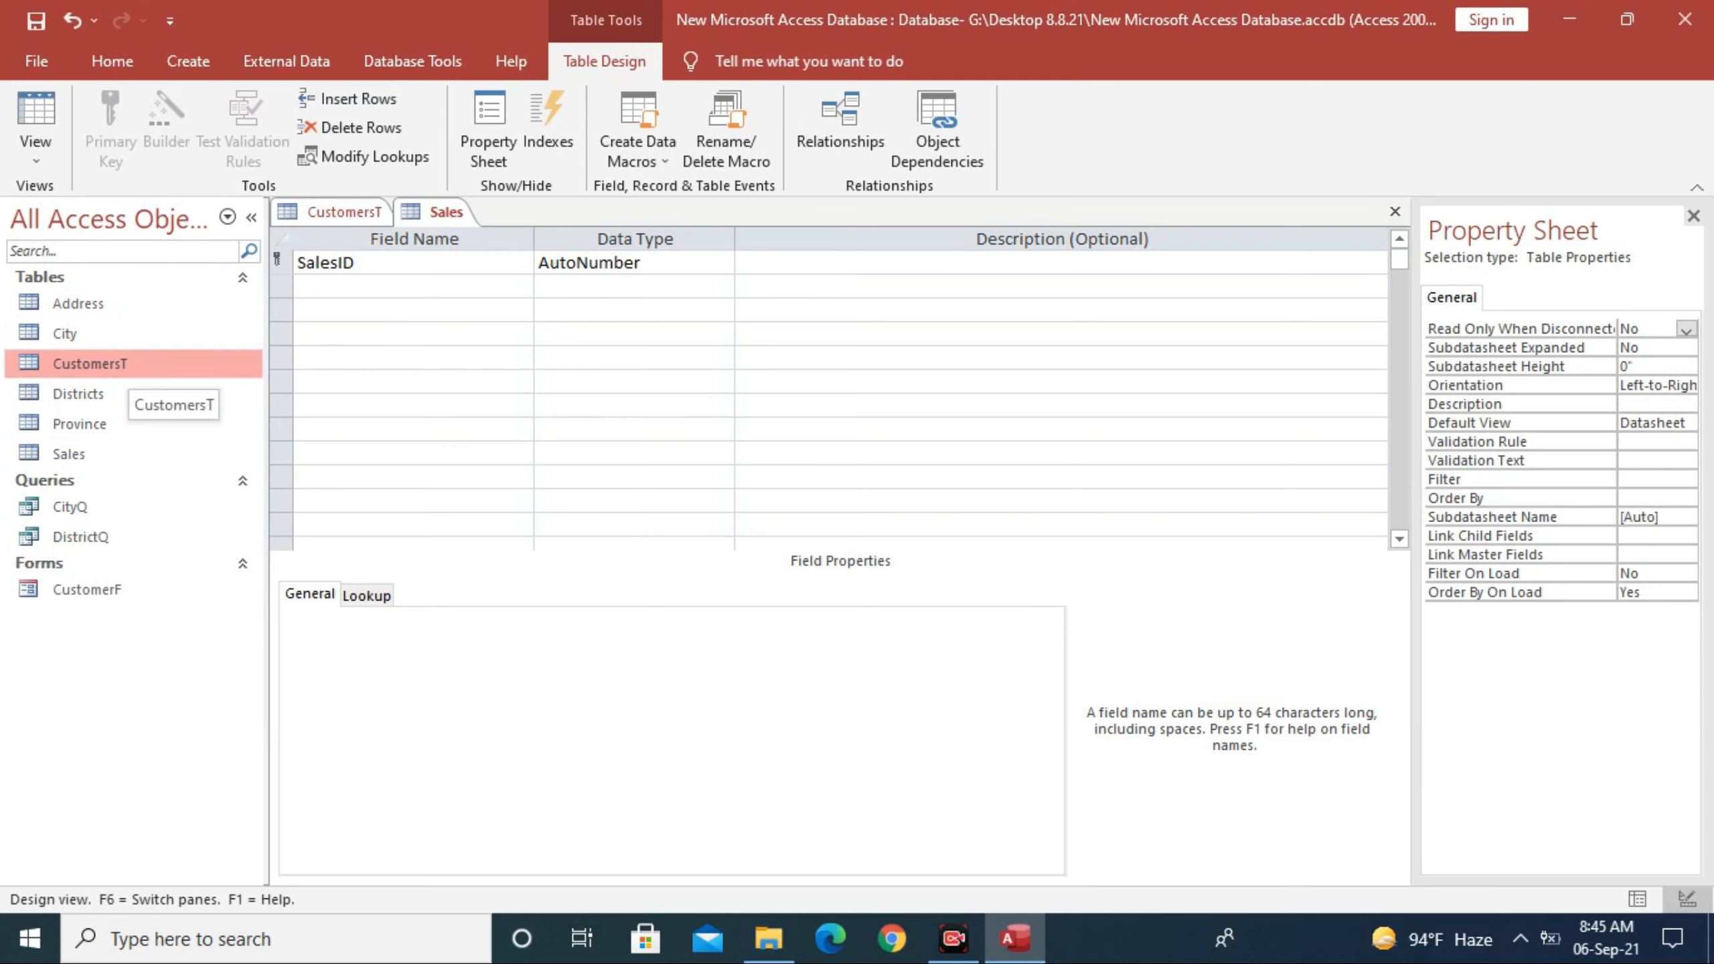
double_click(127, 364)
left_click(344, 212)
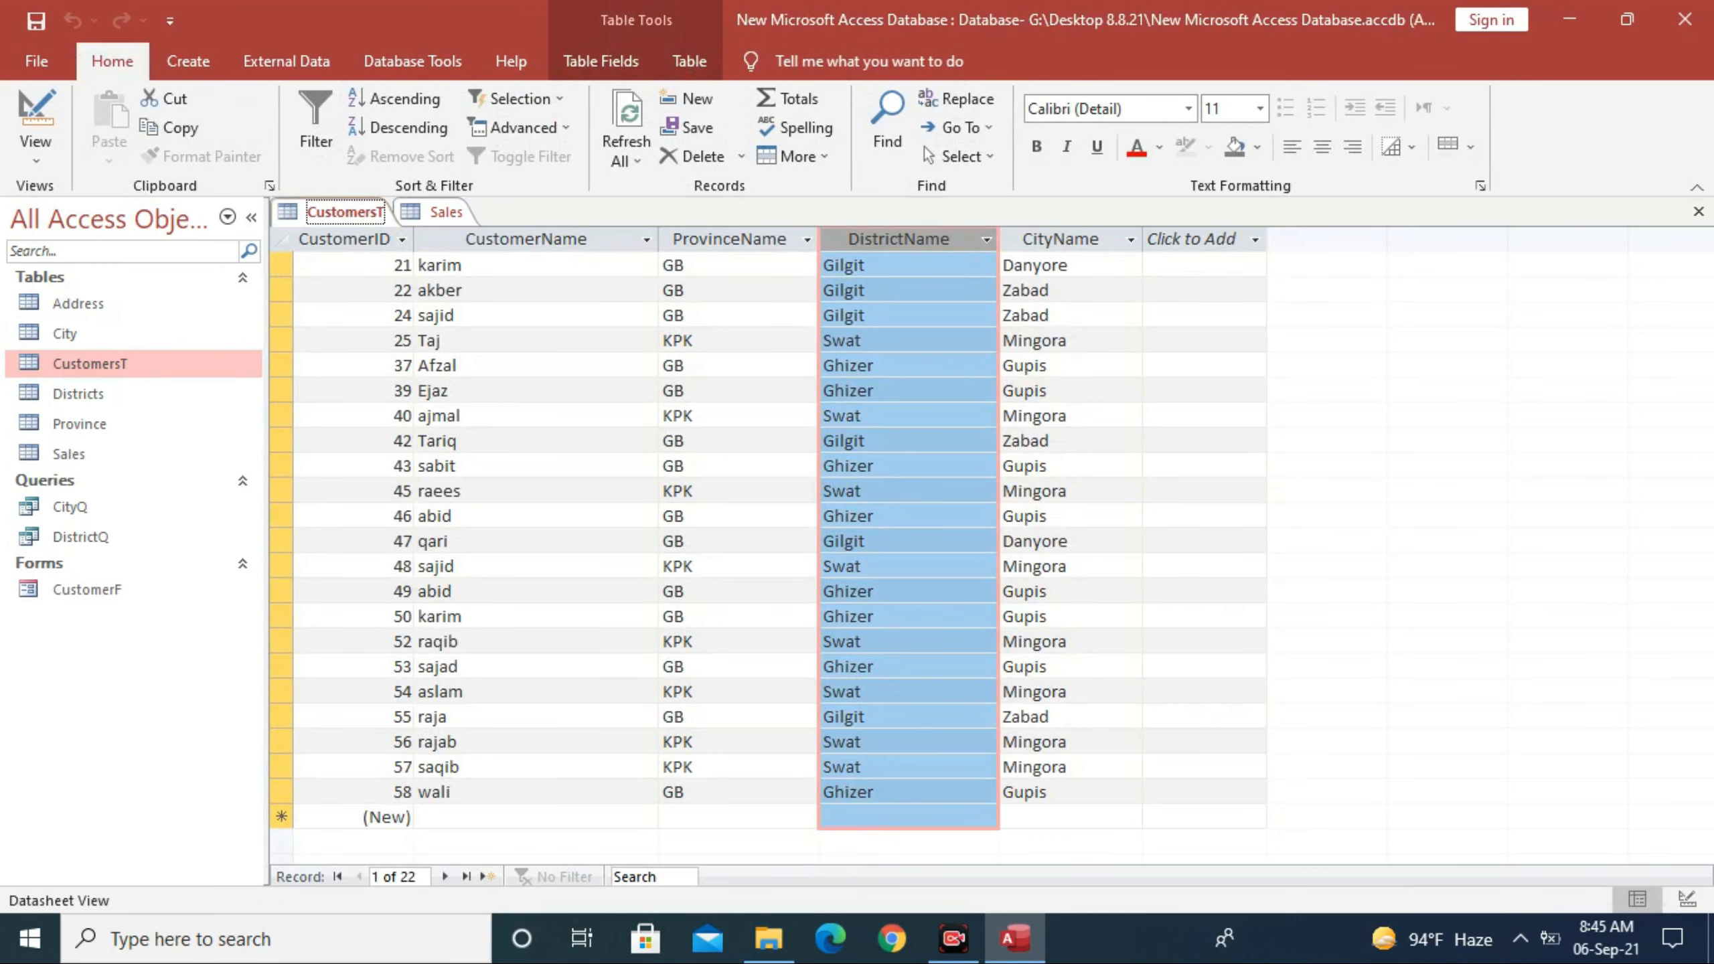
left_click(442, 213)
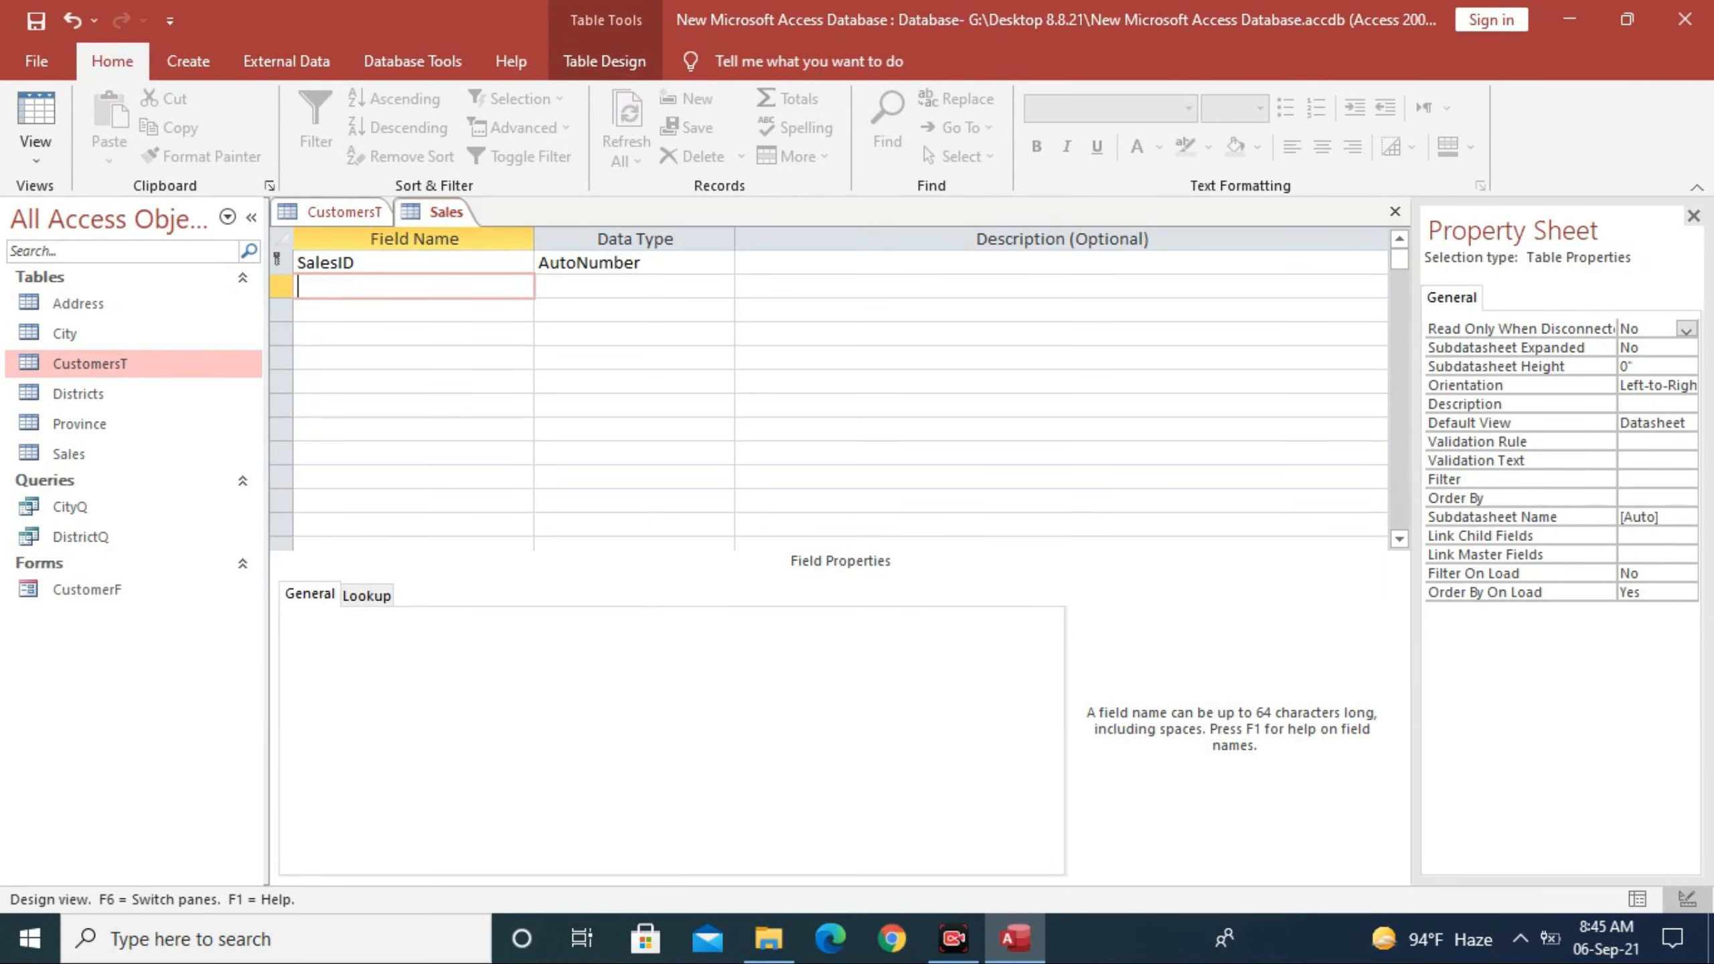
type("CustomerID")
left_click(593, 286)
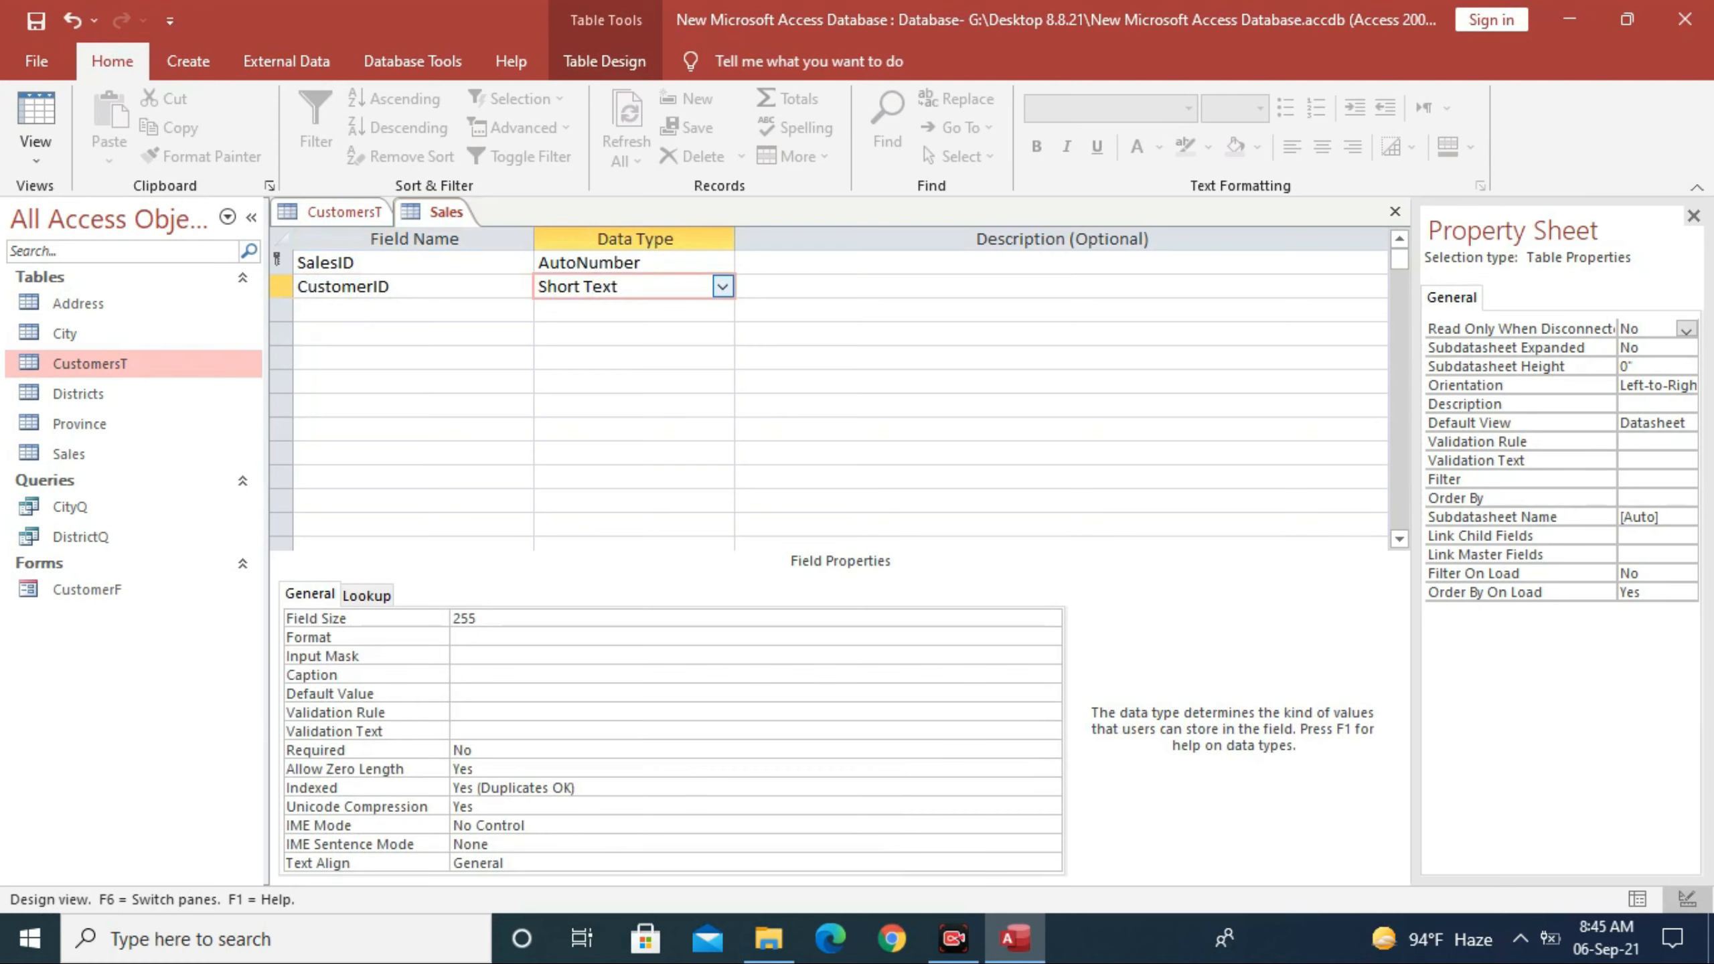
left_click(723, 286)
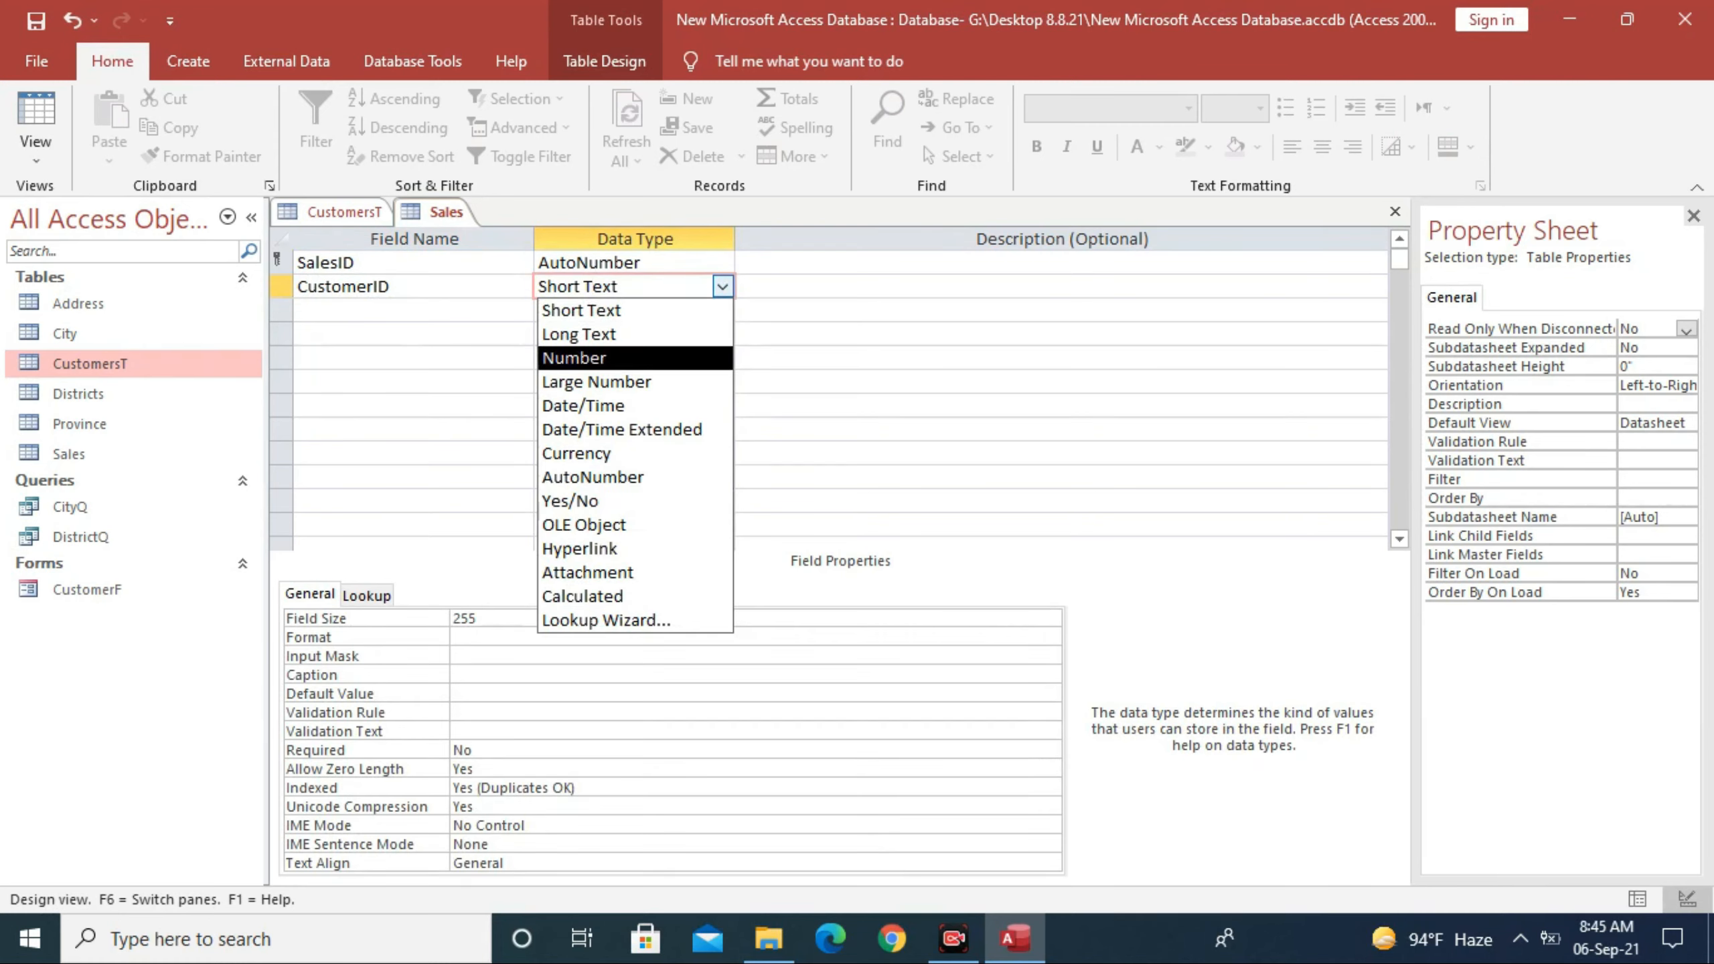
left_click(608, 358)
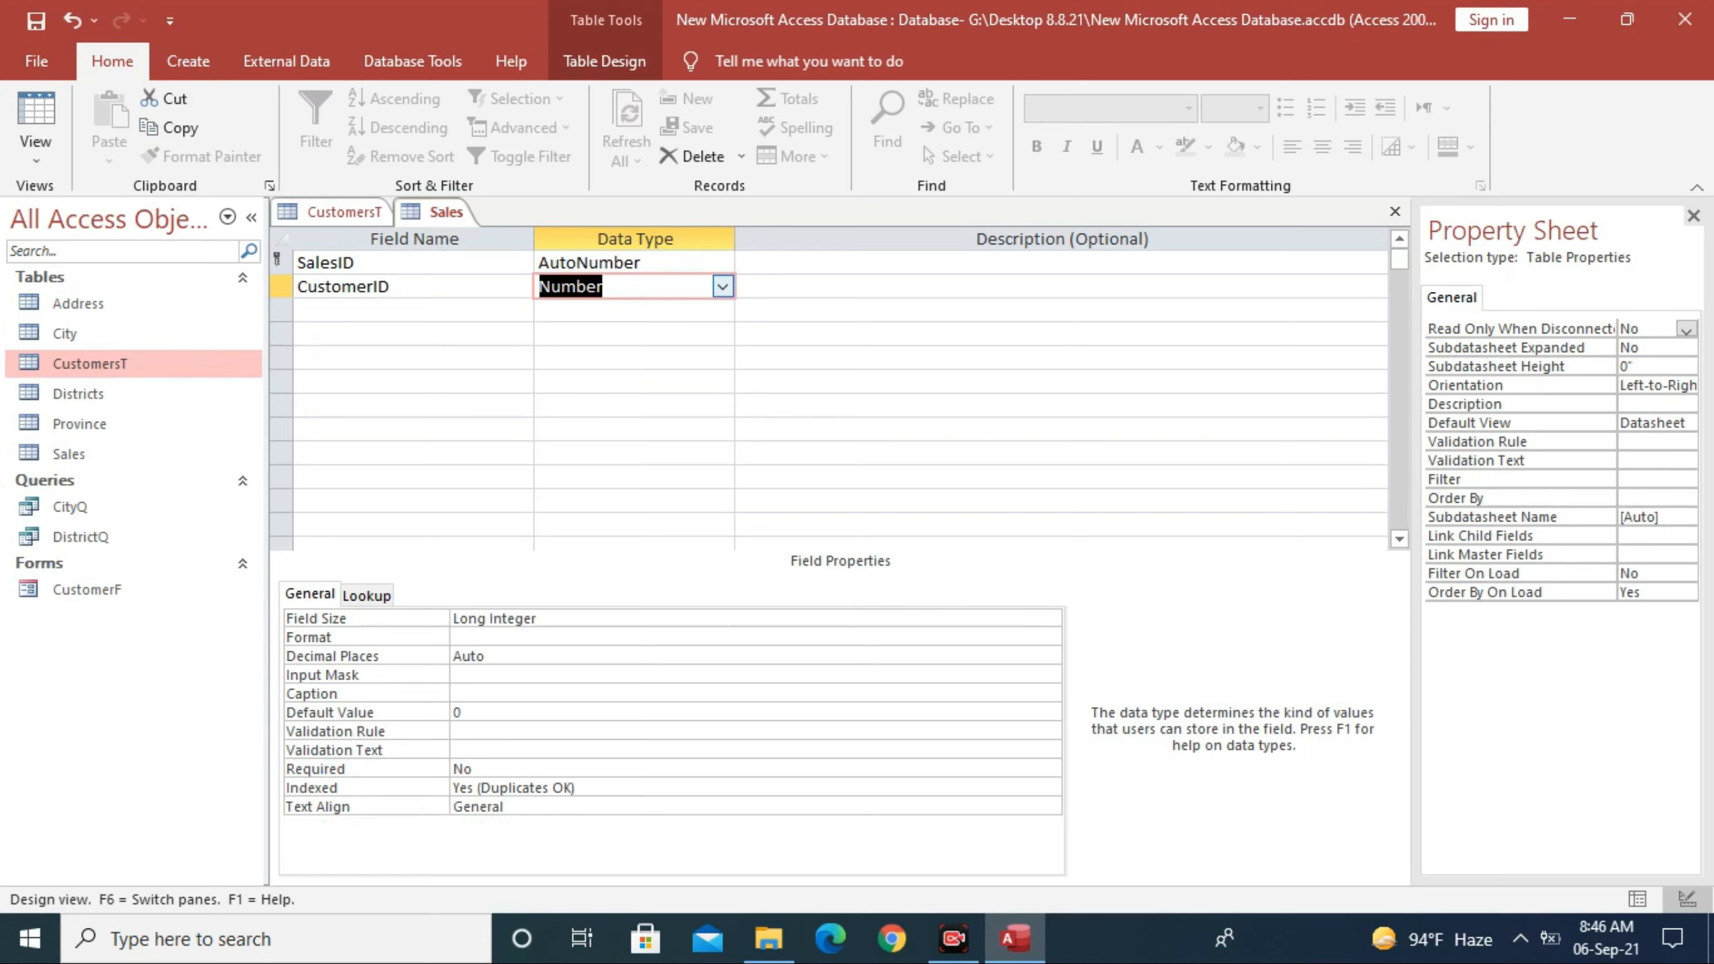
Step: Add a Date0 field with the Date/Time data type below CustomerID in the Sales table
left_click(413, 310)
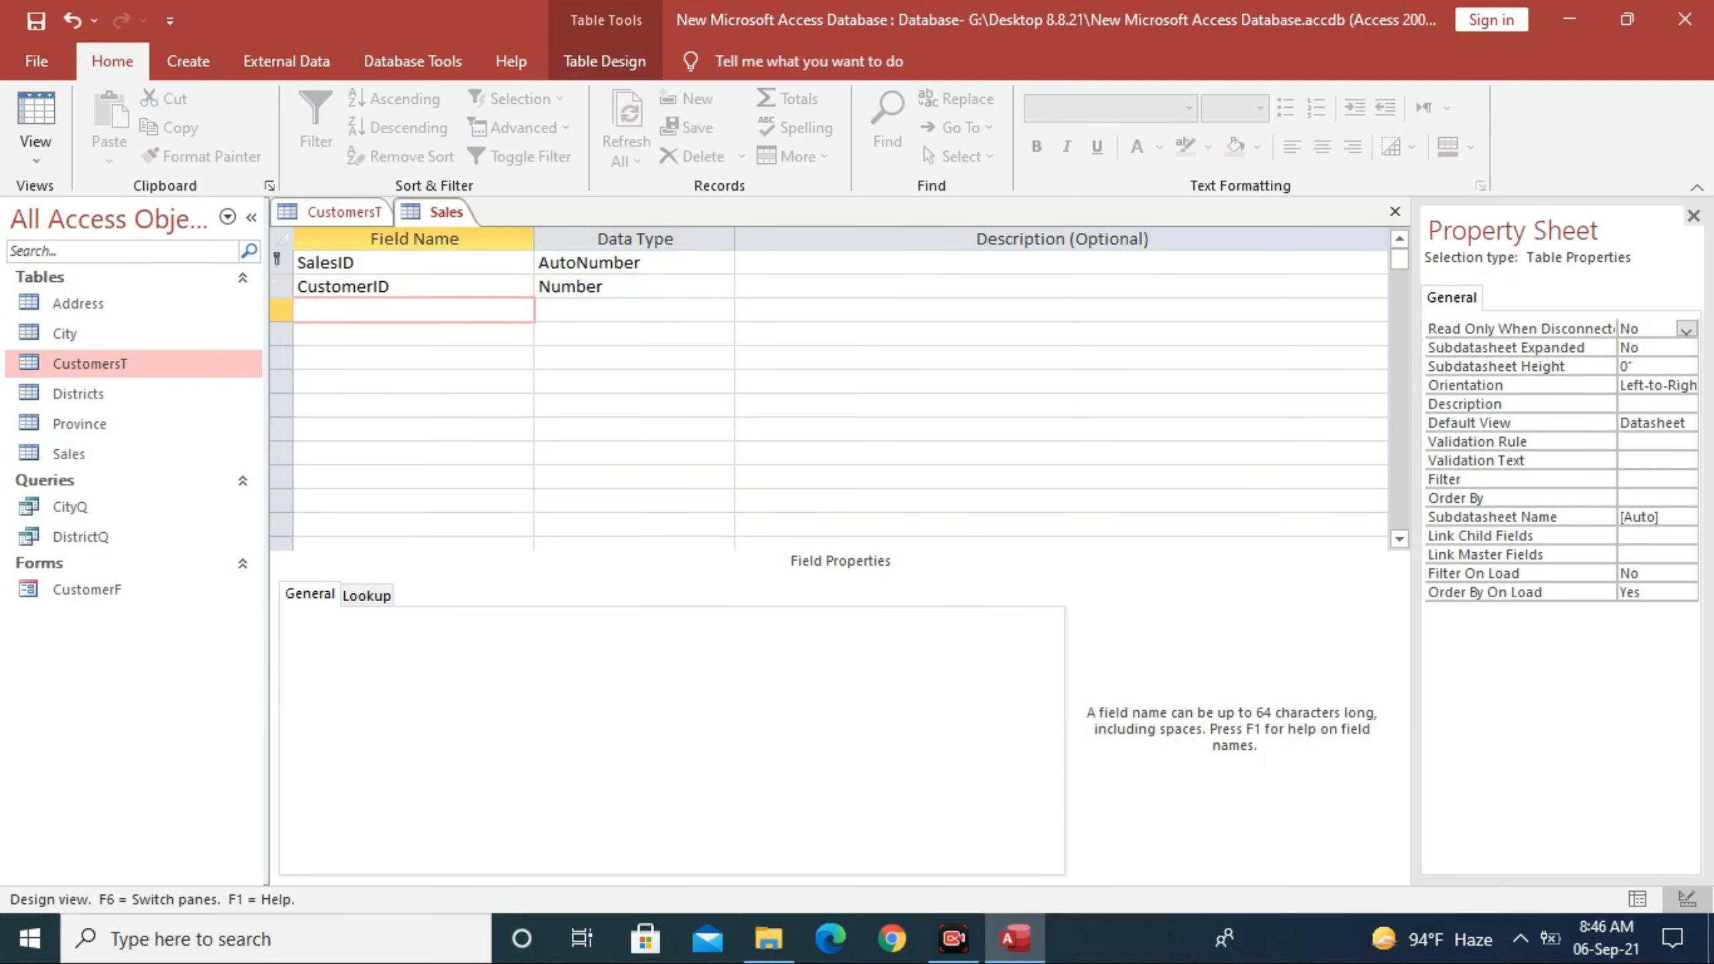
type("Date")
type("0")
key("Tab")
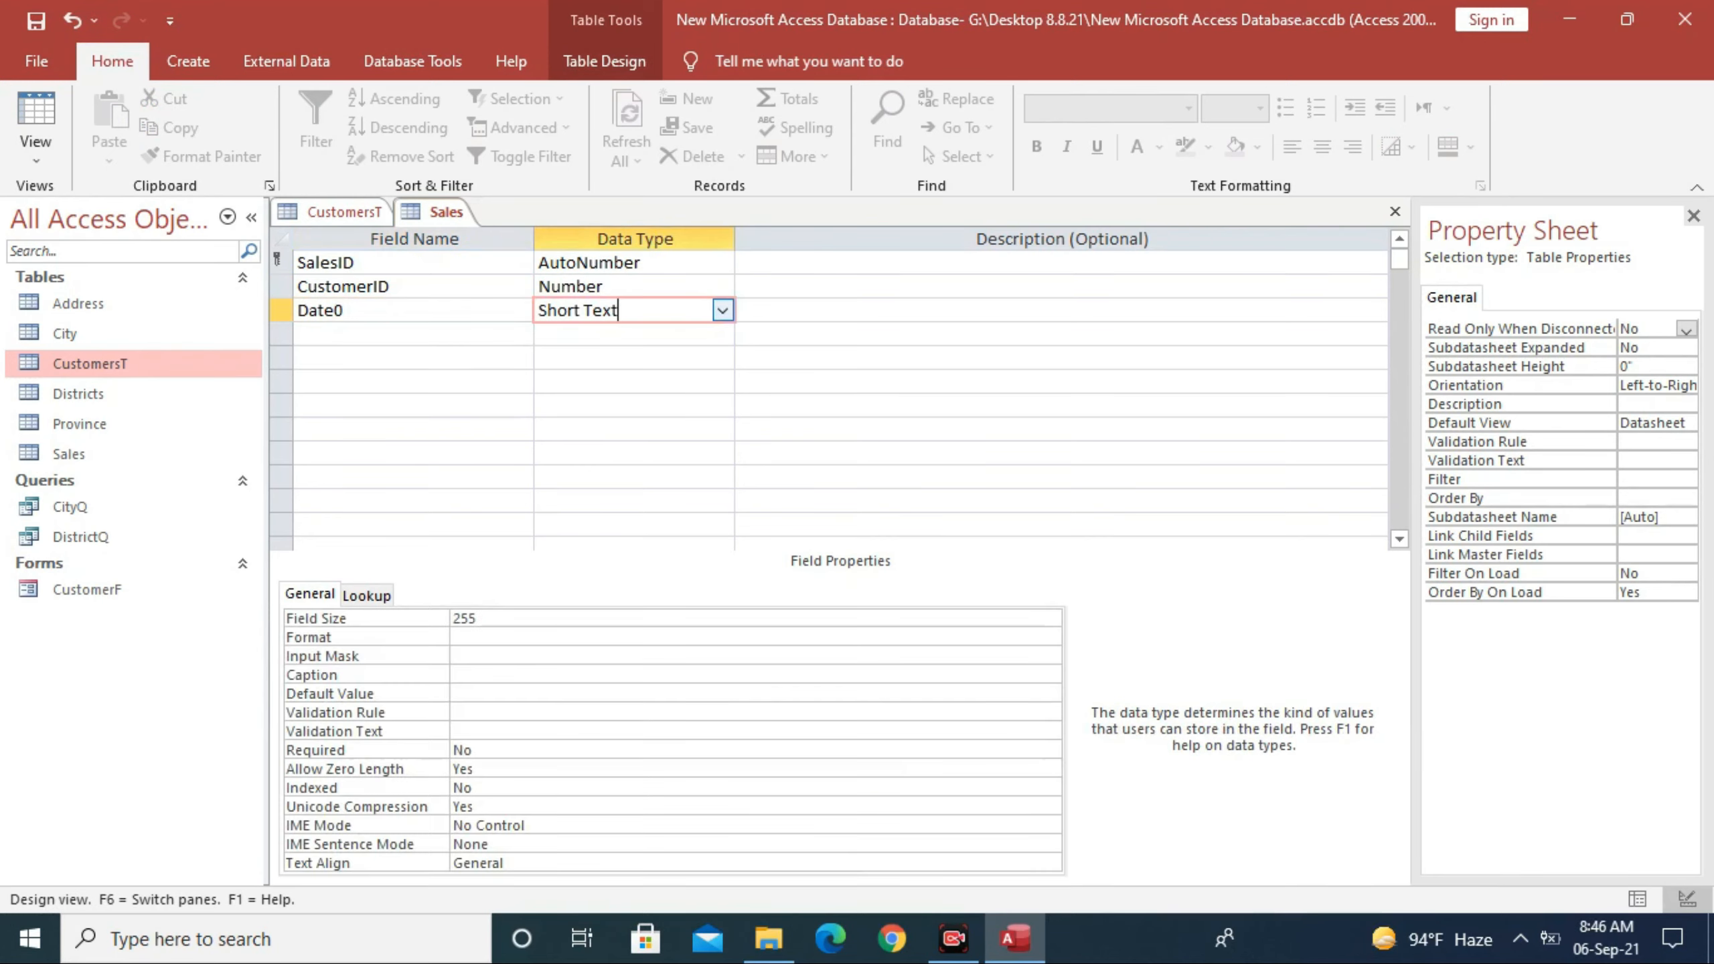
key("alt+Down")
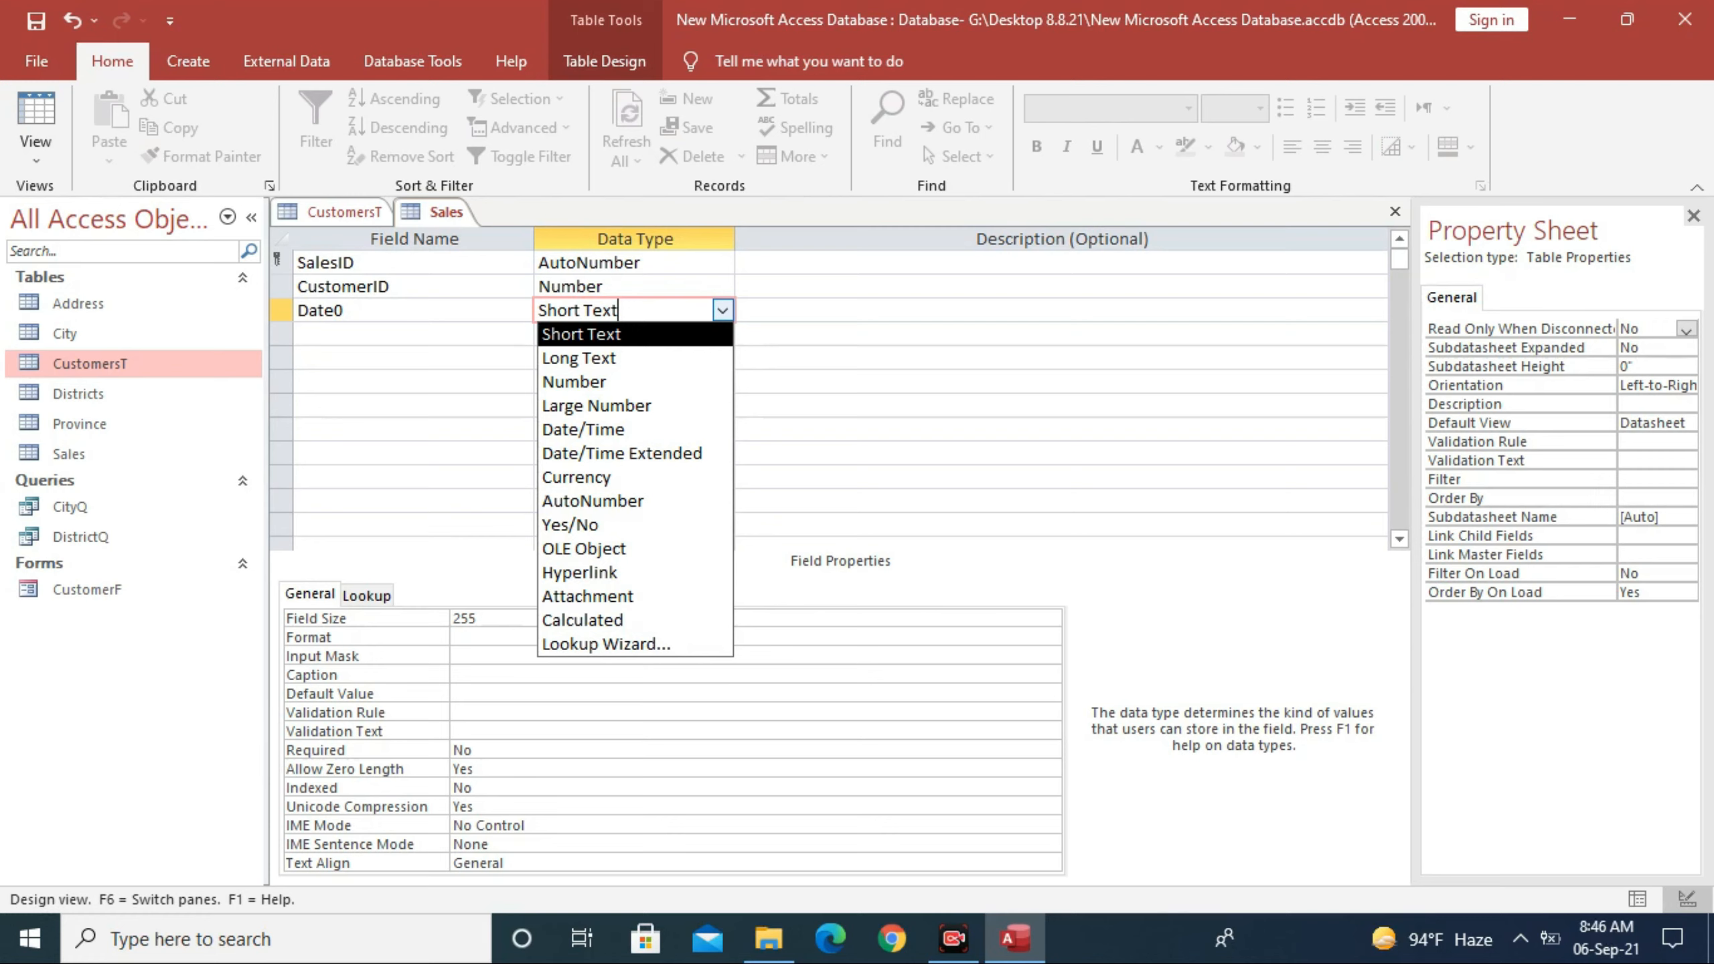
key("Down")
key("Down")
key("Down")
key("Down")
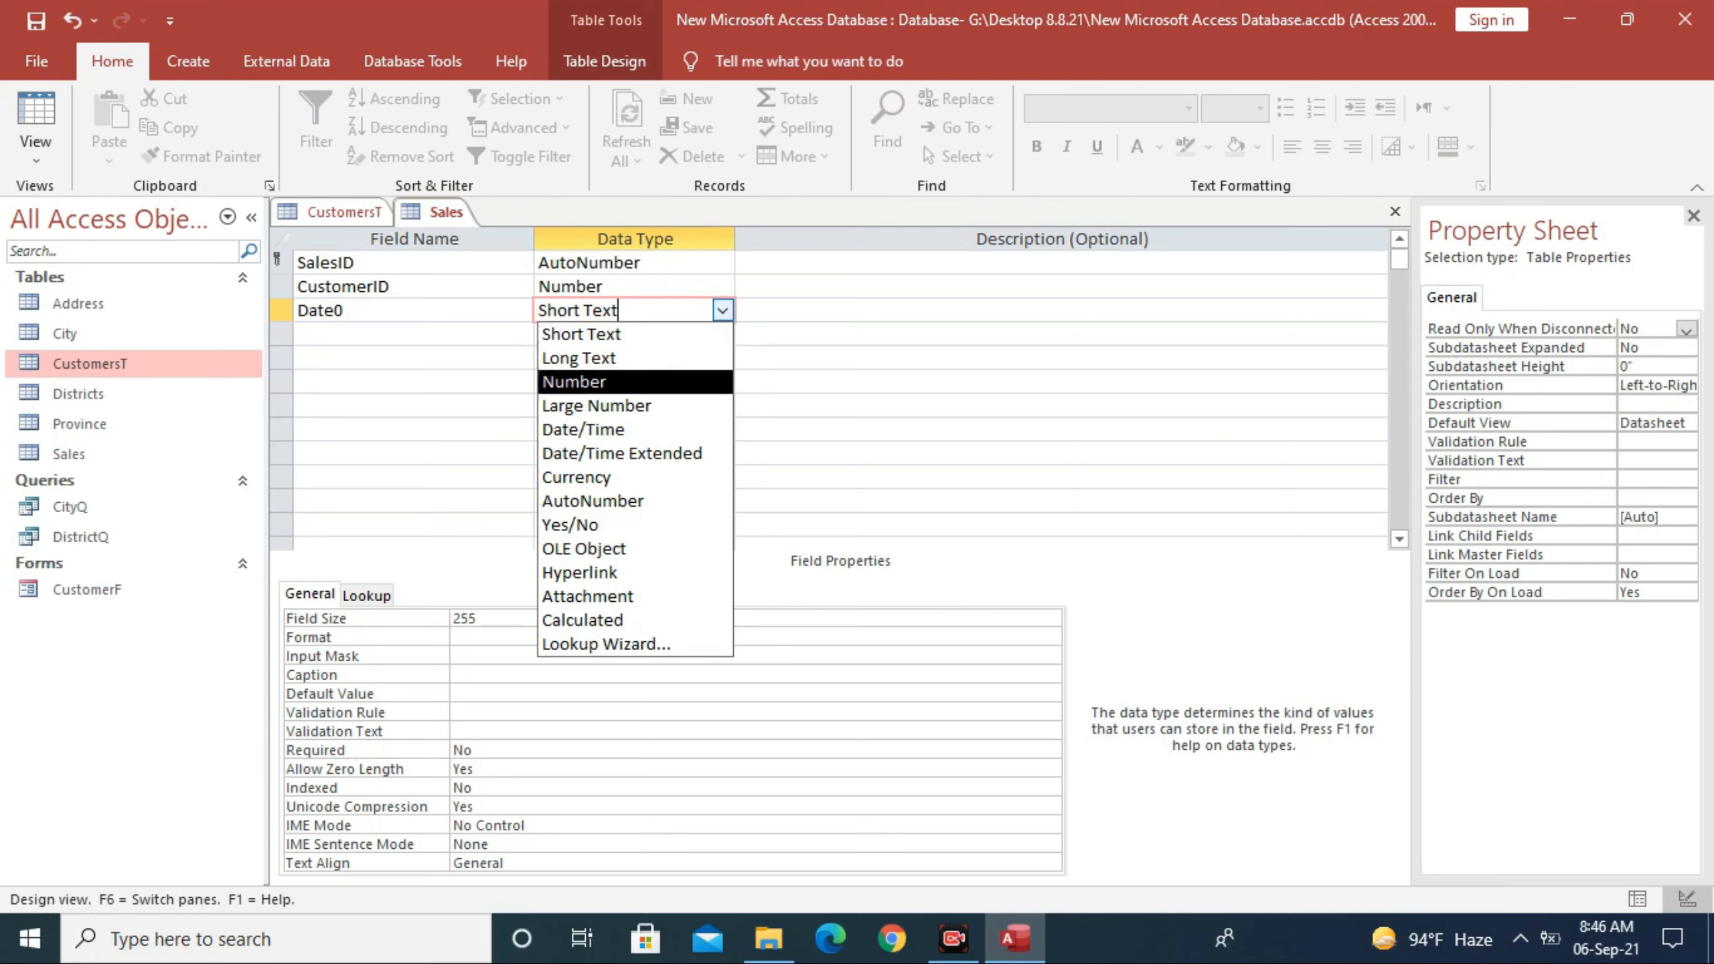
key("Return")
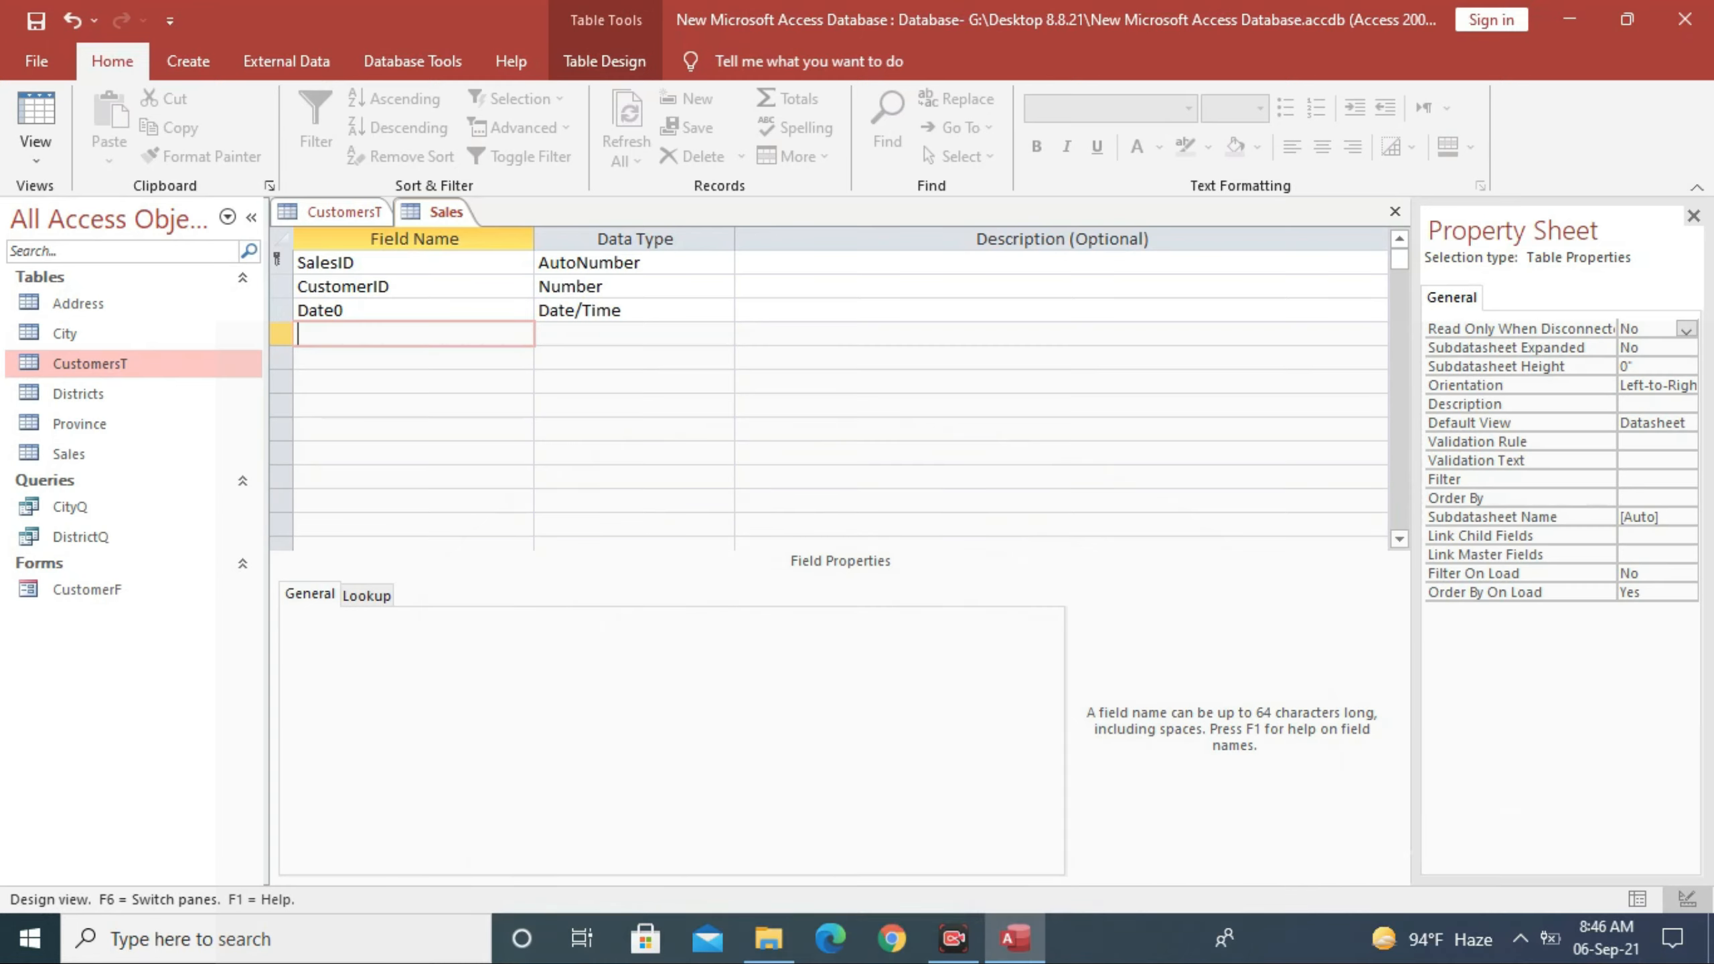
Step: Add the fields CustomerName and Province as Short Text to the Sales table
type("Cu")
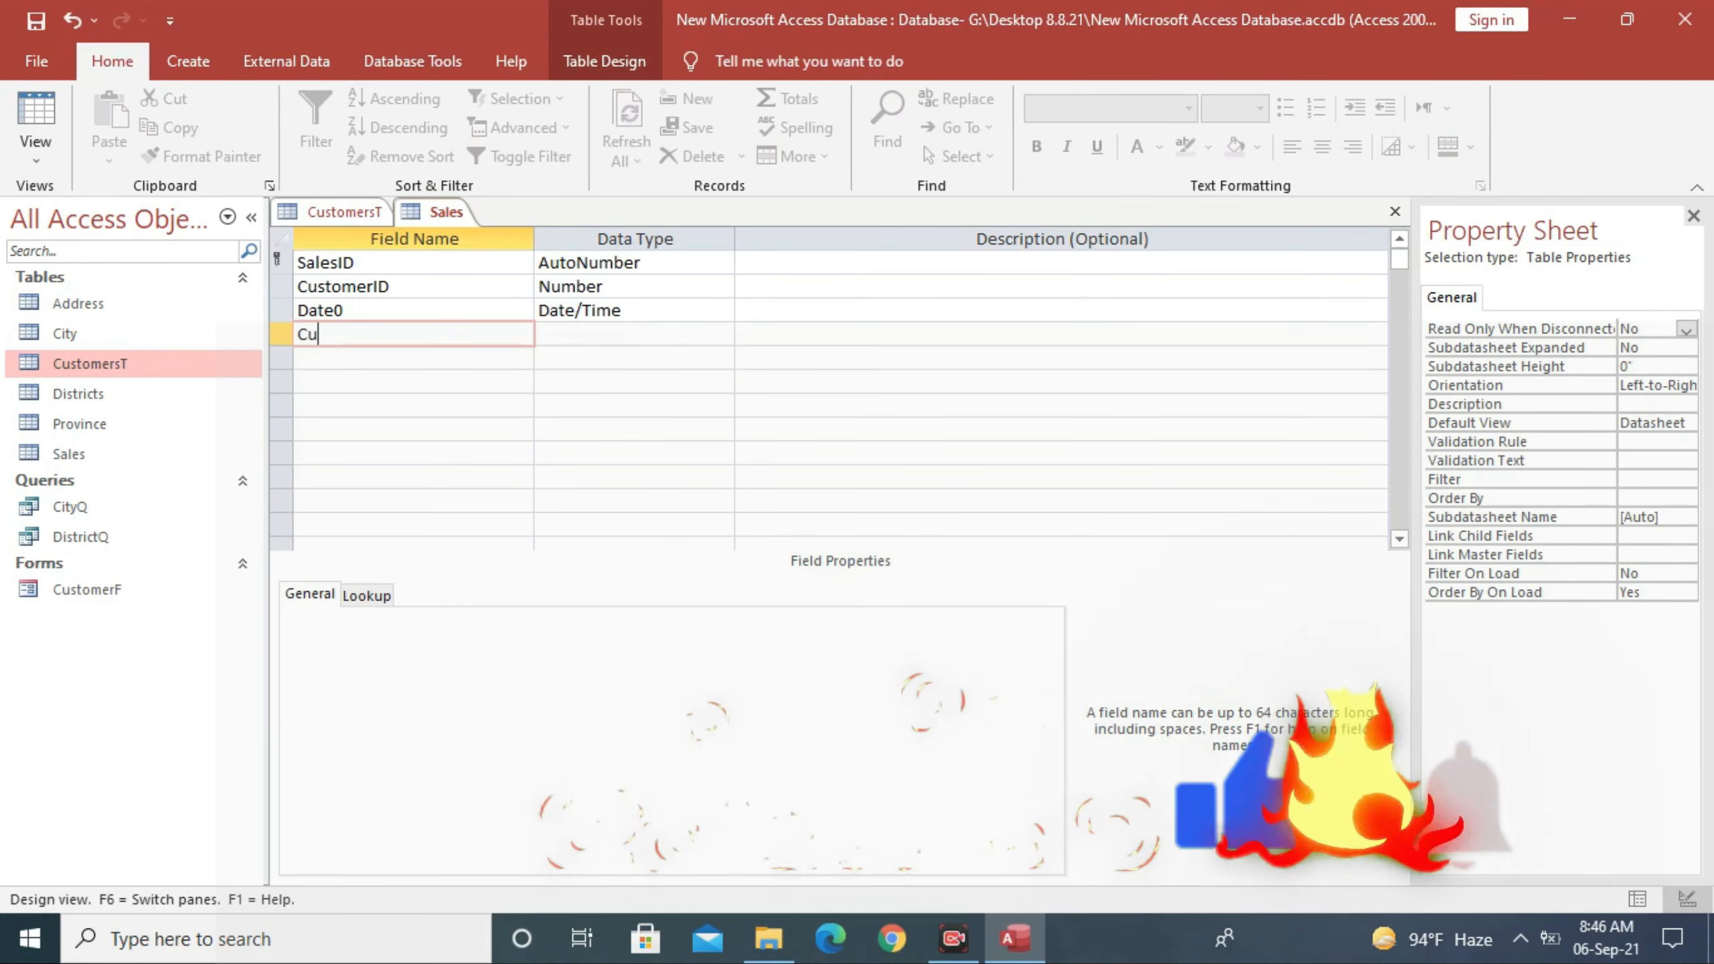
type("stomerName")
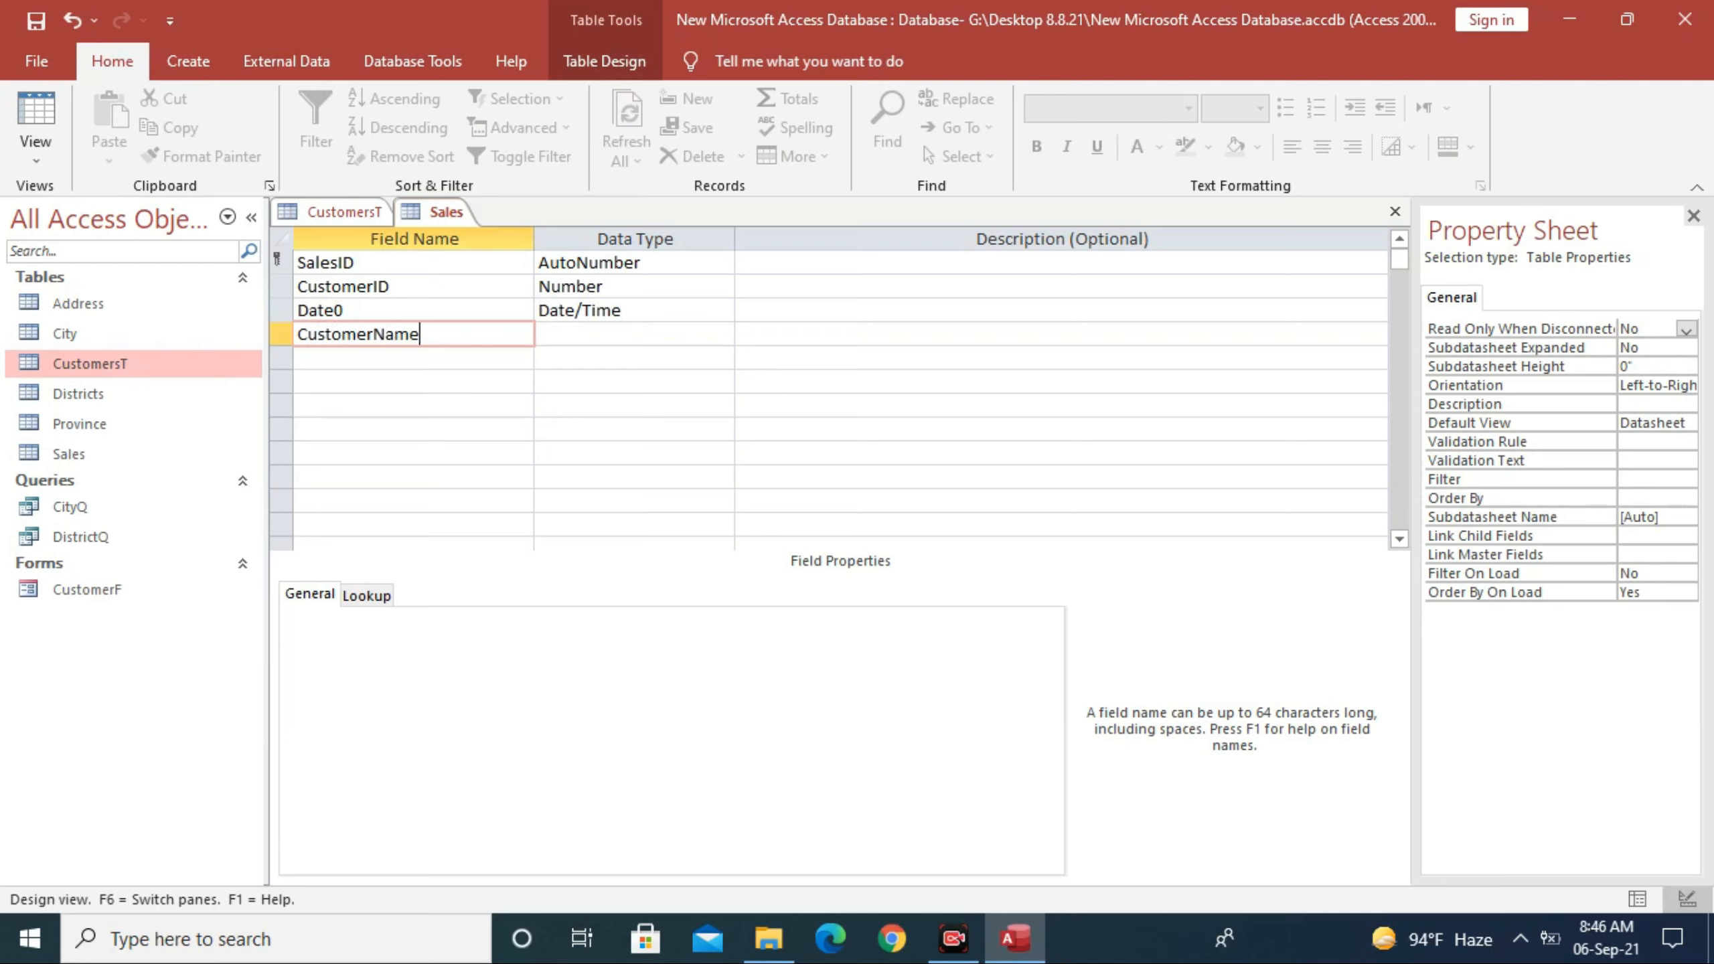
key("Down")
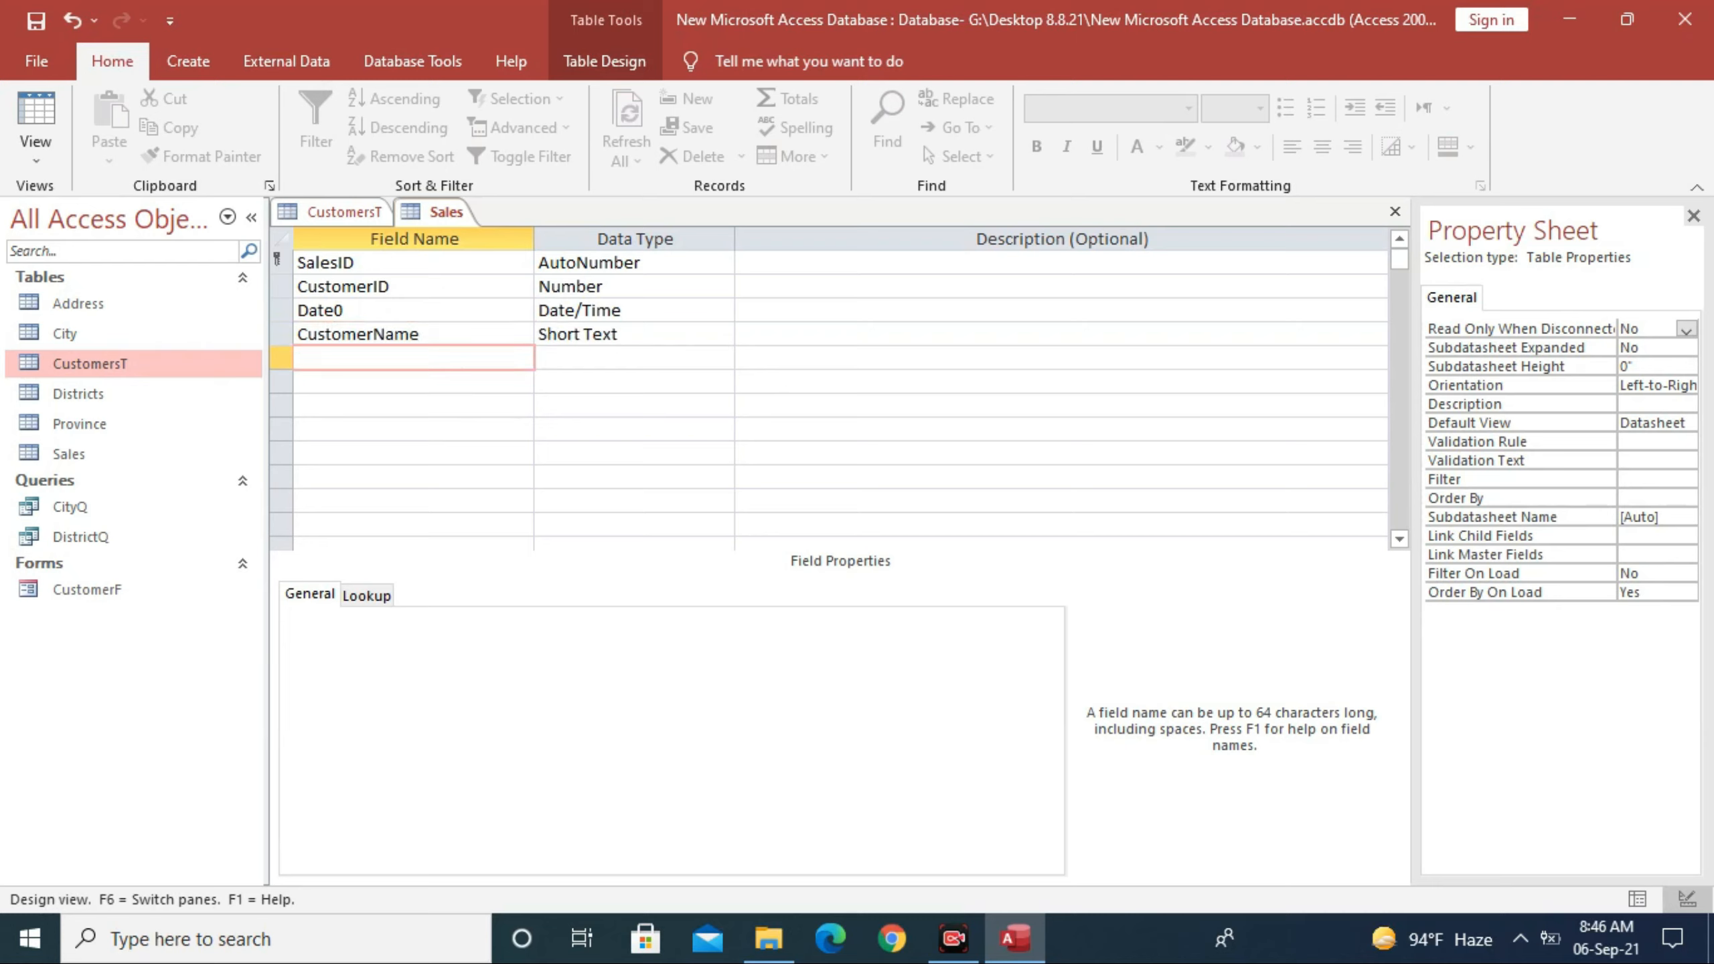
type("Province")
key("Tab")
key("Down")
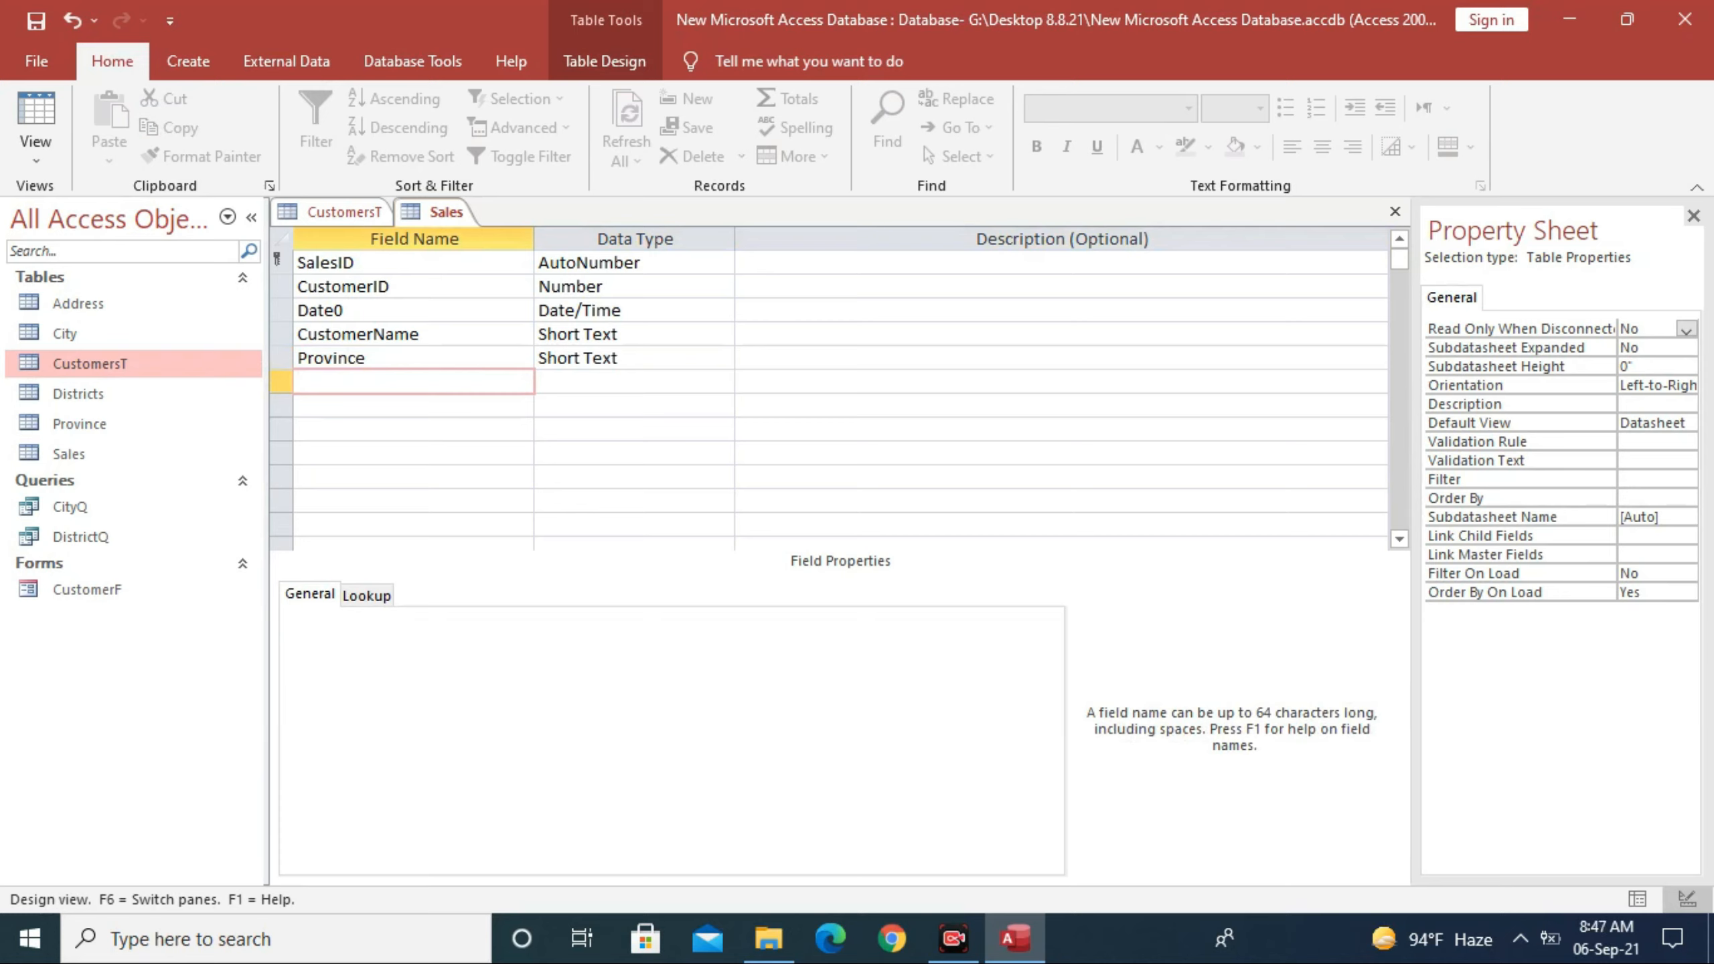
Step: Add the fields District and City as Short Text below Province in the Sales table
type("District")
key("Return")
key("Return")
key("Return")
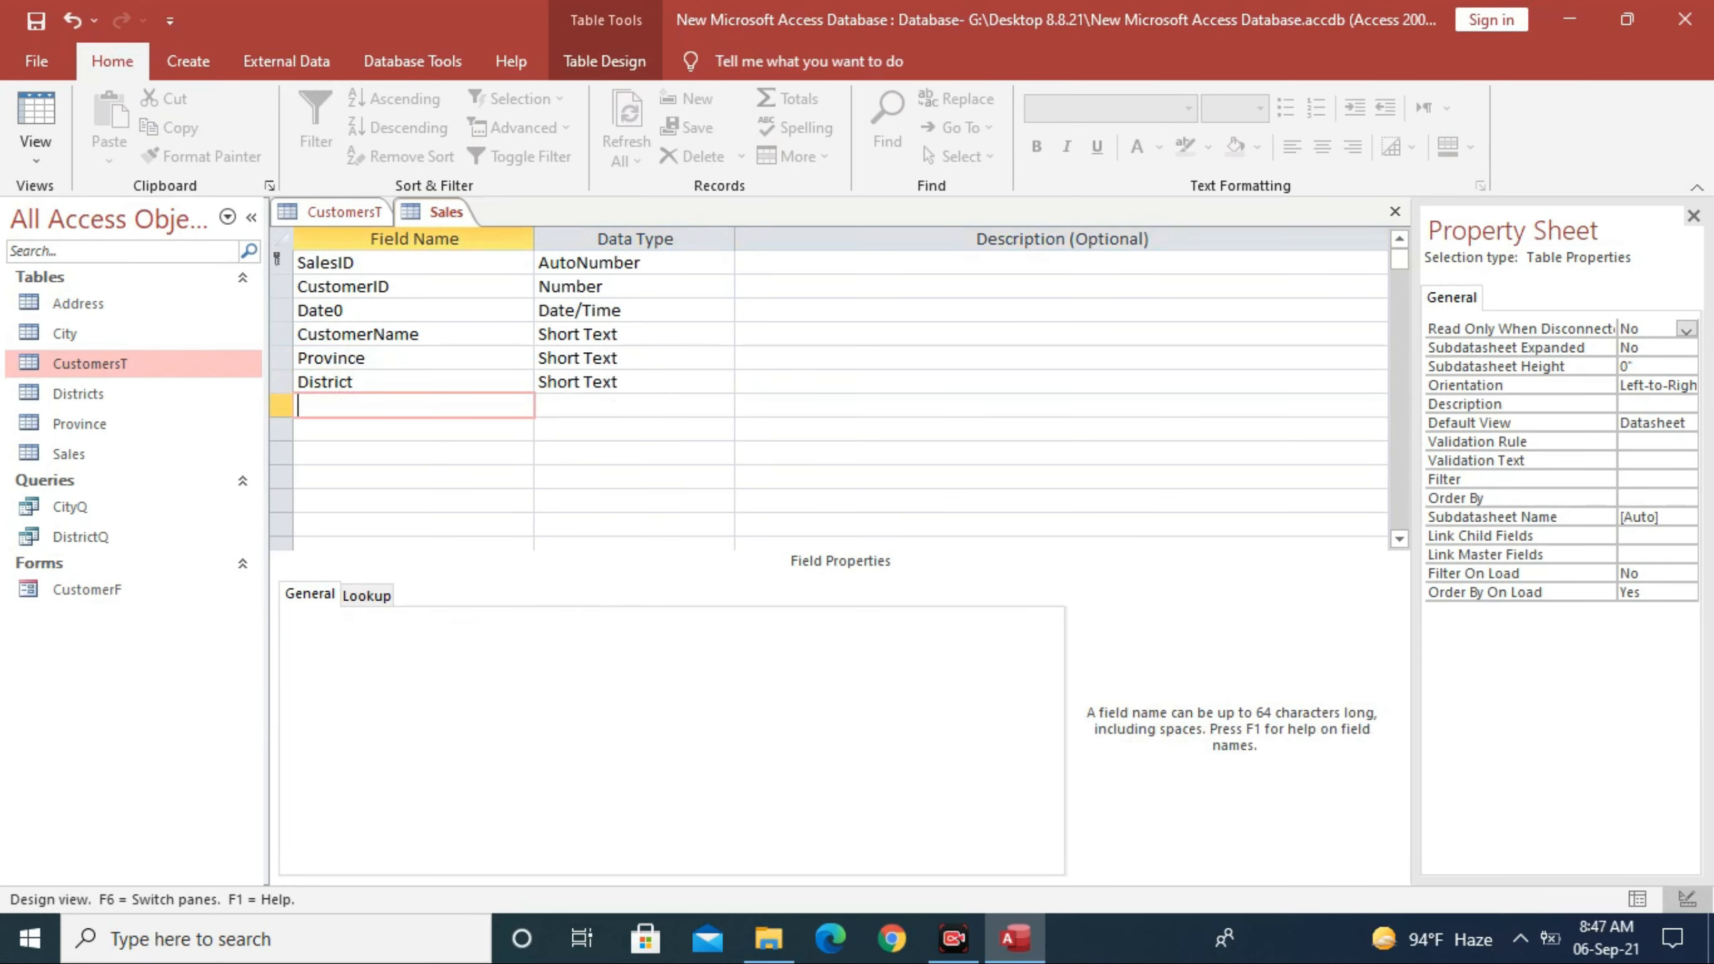
type("City")
key("Return")
key("Return")
key("Return")
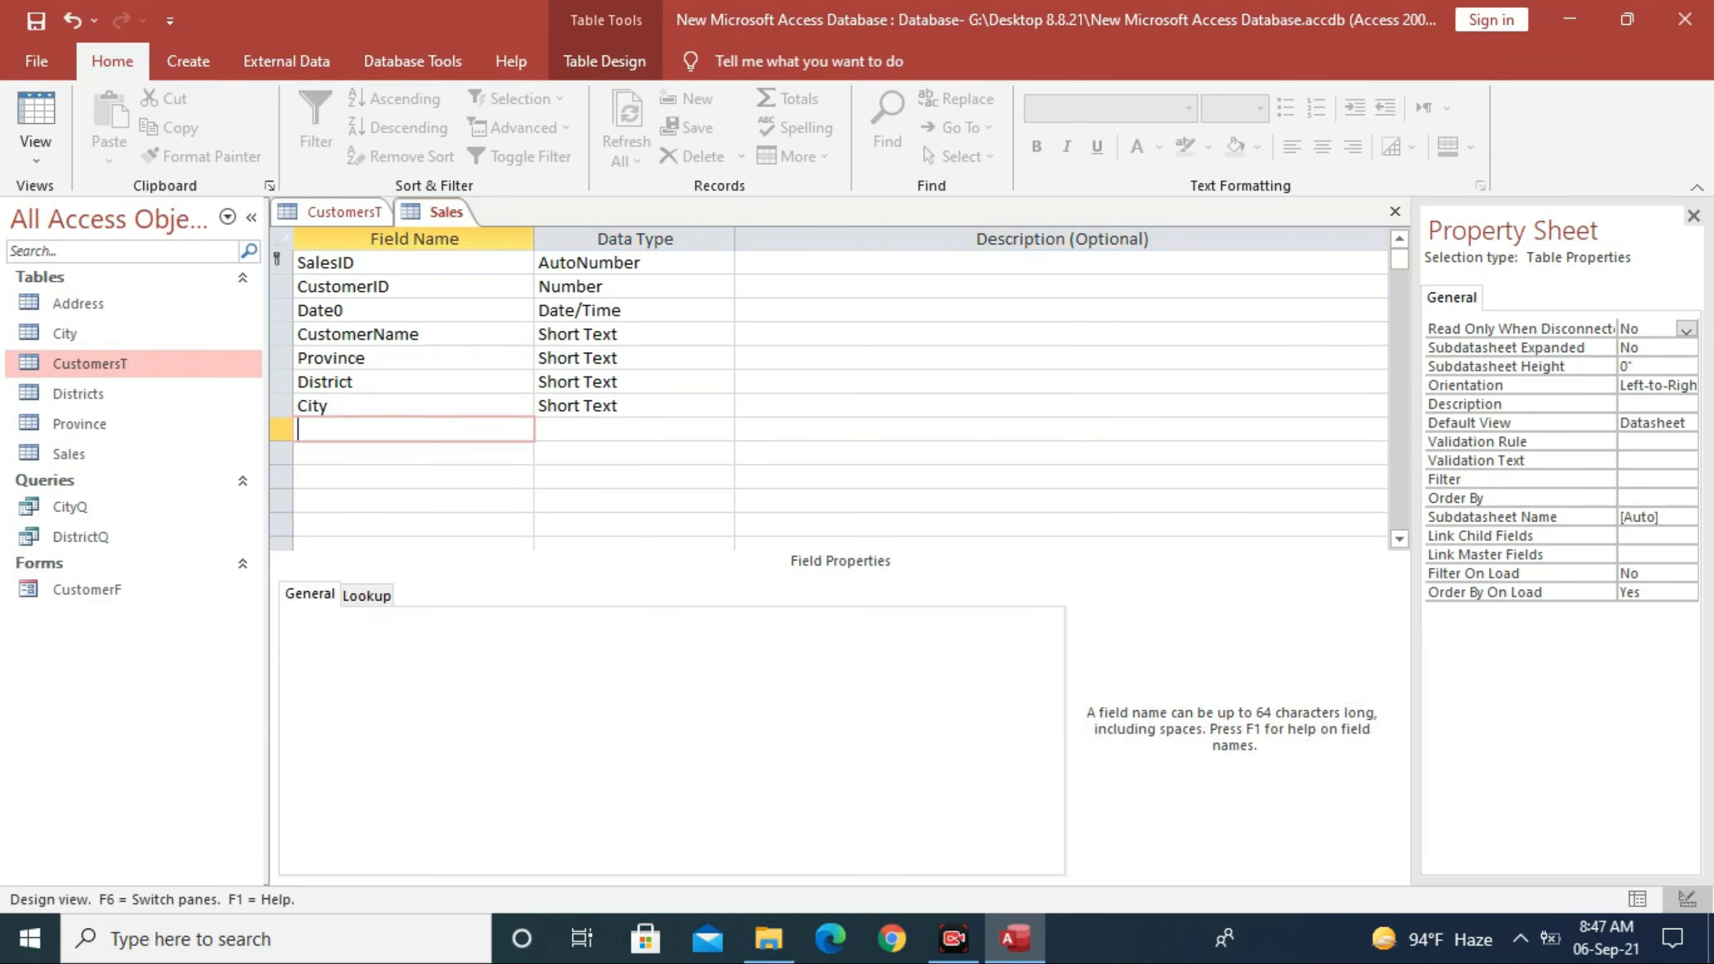
Step: Add an Amount field with the Currency data type below City in the Sales table
type("Amount")
key("Return")
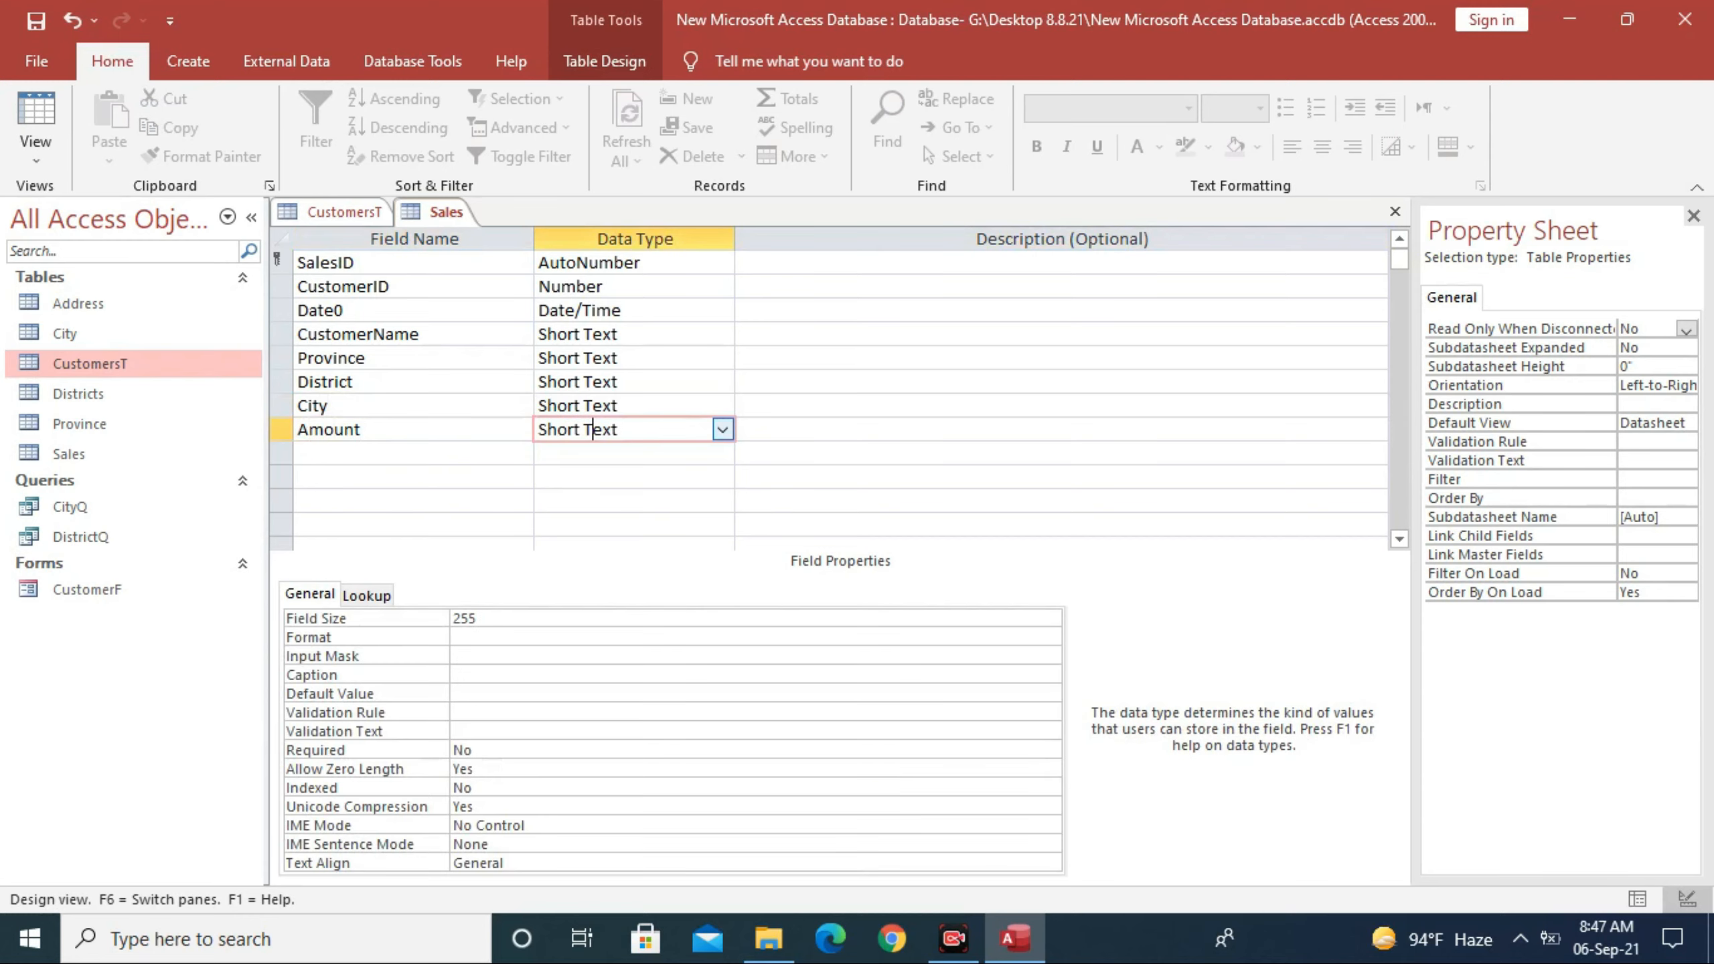
key("alt+Down")
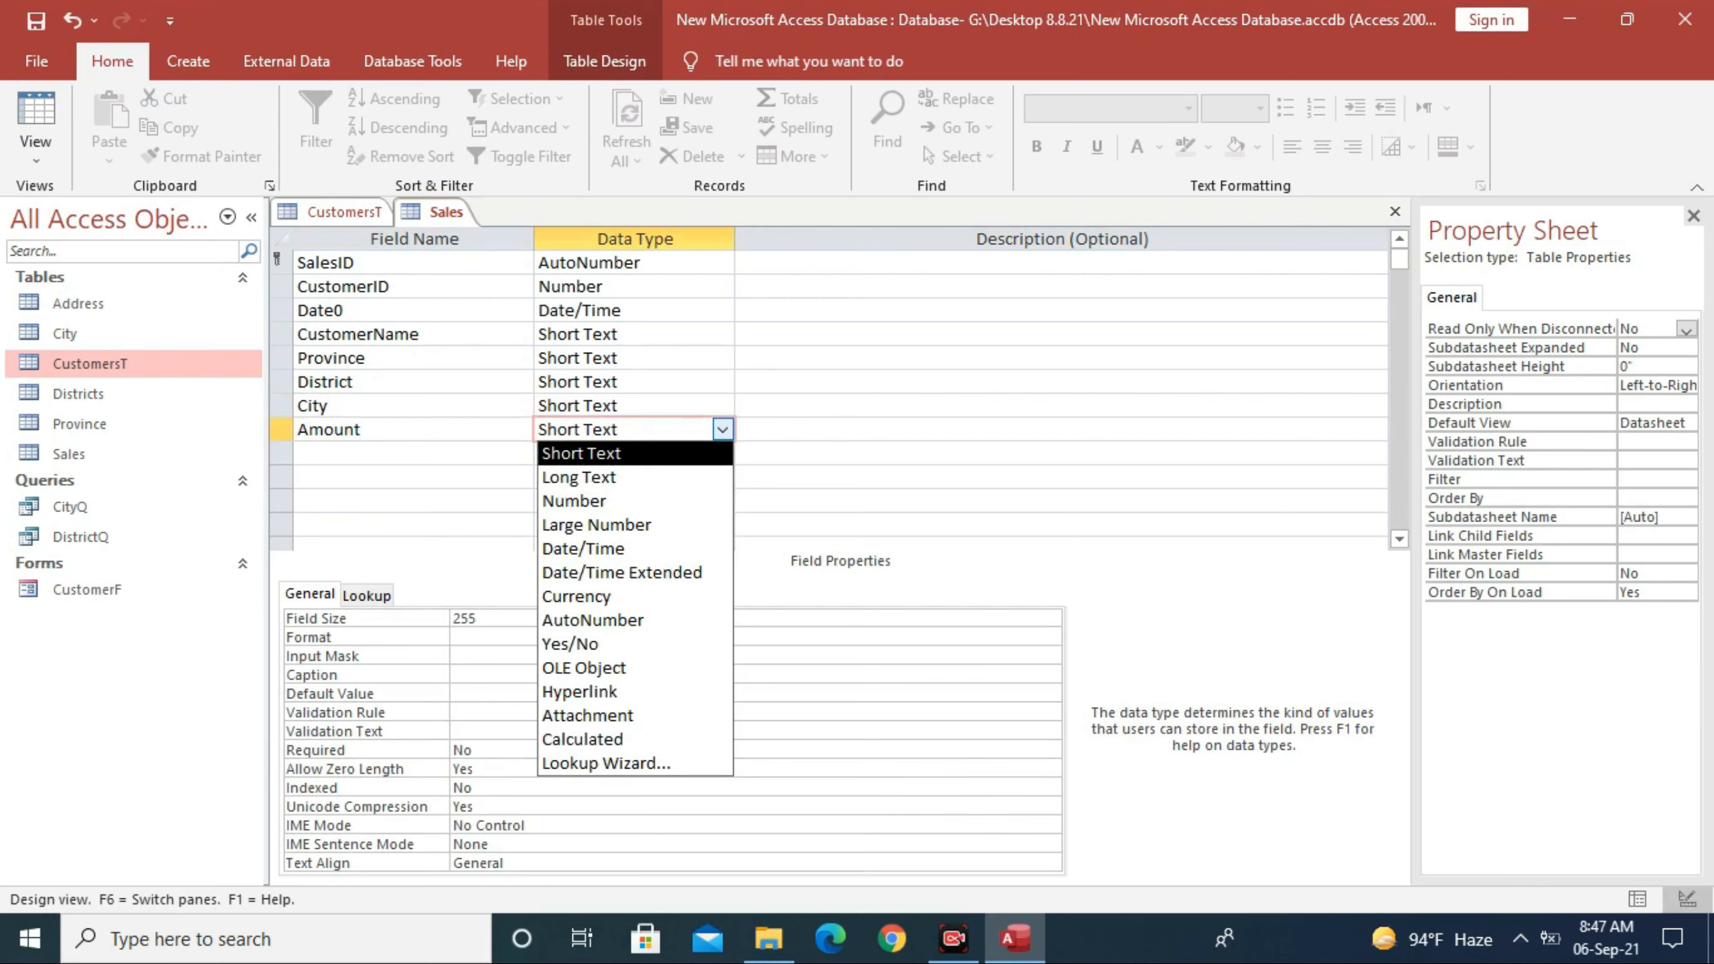
key("Down")
key("Down")
key("Down")
key("Down")
key("Down")
key("Down")
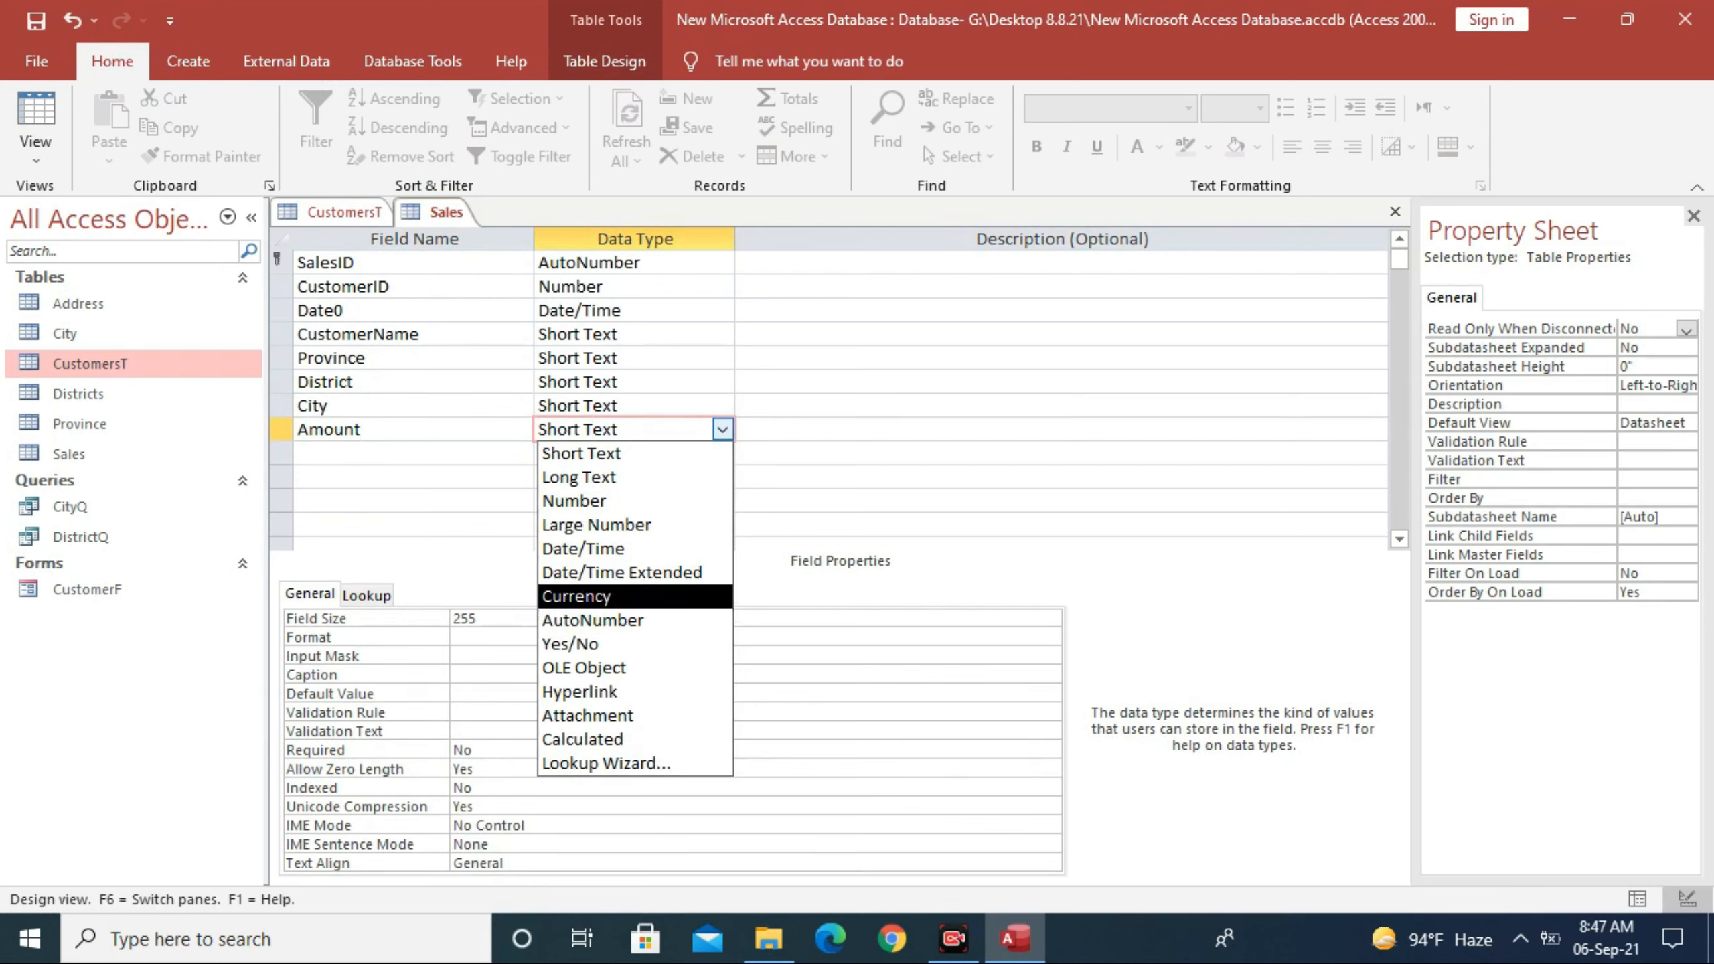
key("Return")
Step: Set the Format property of the Amount field to Standard
key("F6")
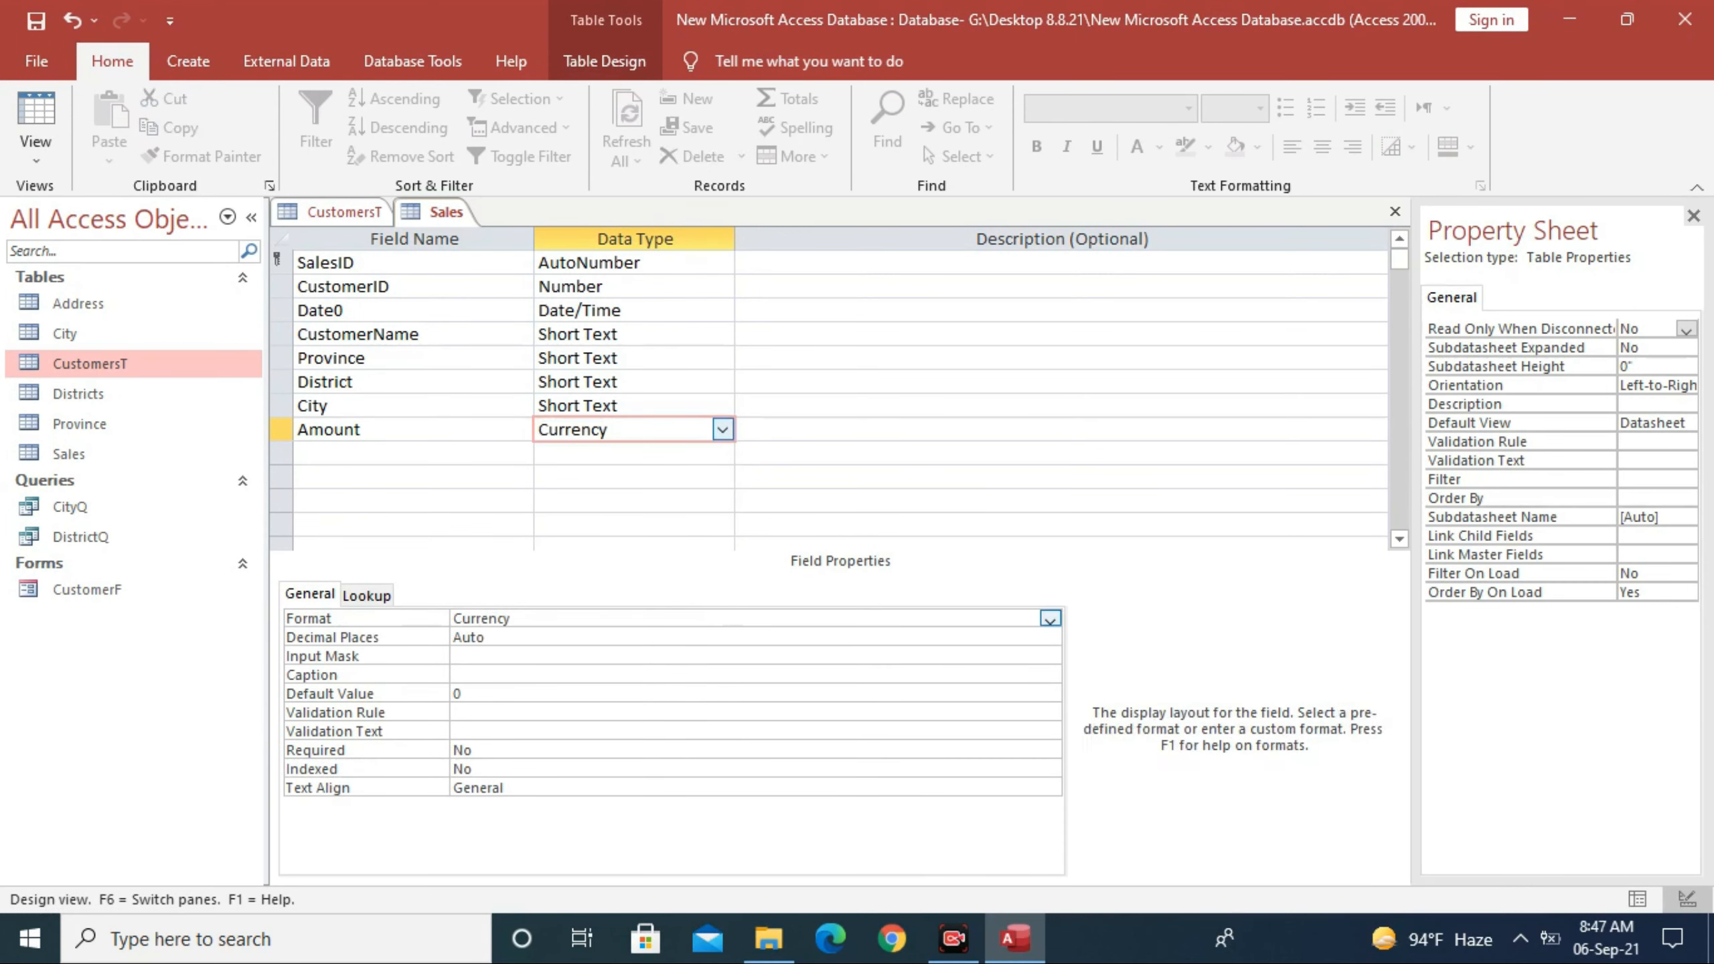
key("BackSpace")
key("BackSpace")
key("BackSpace")
key("BackSpace")
key("BackSpace")
key("BackSpace")
key("BackSpace")
key("BackSpace")
type("standard")
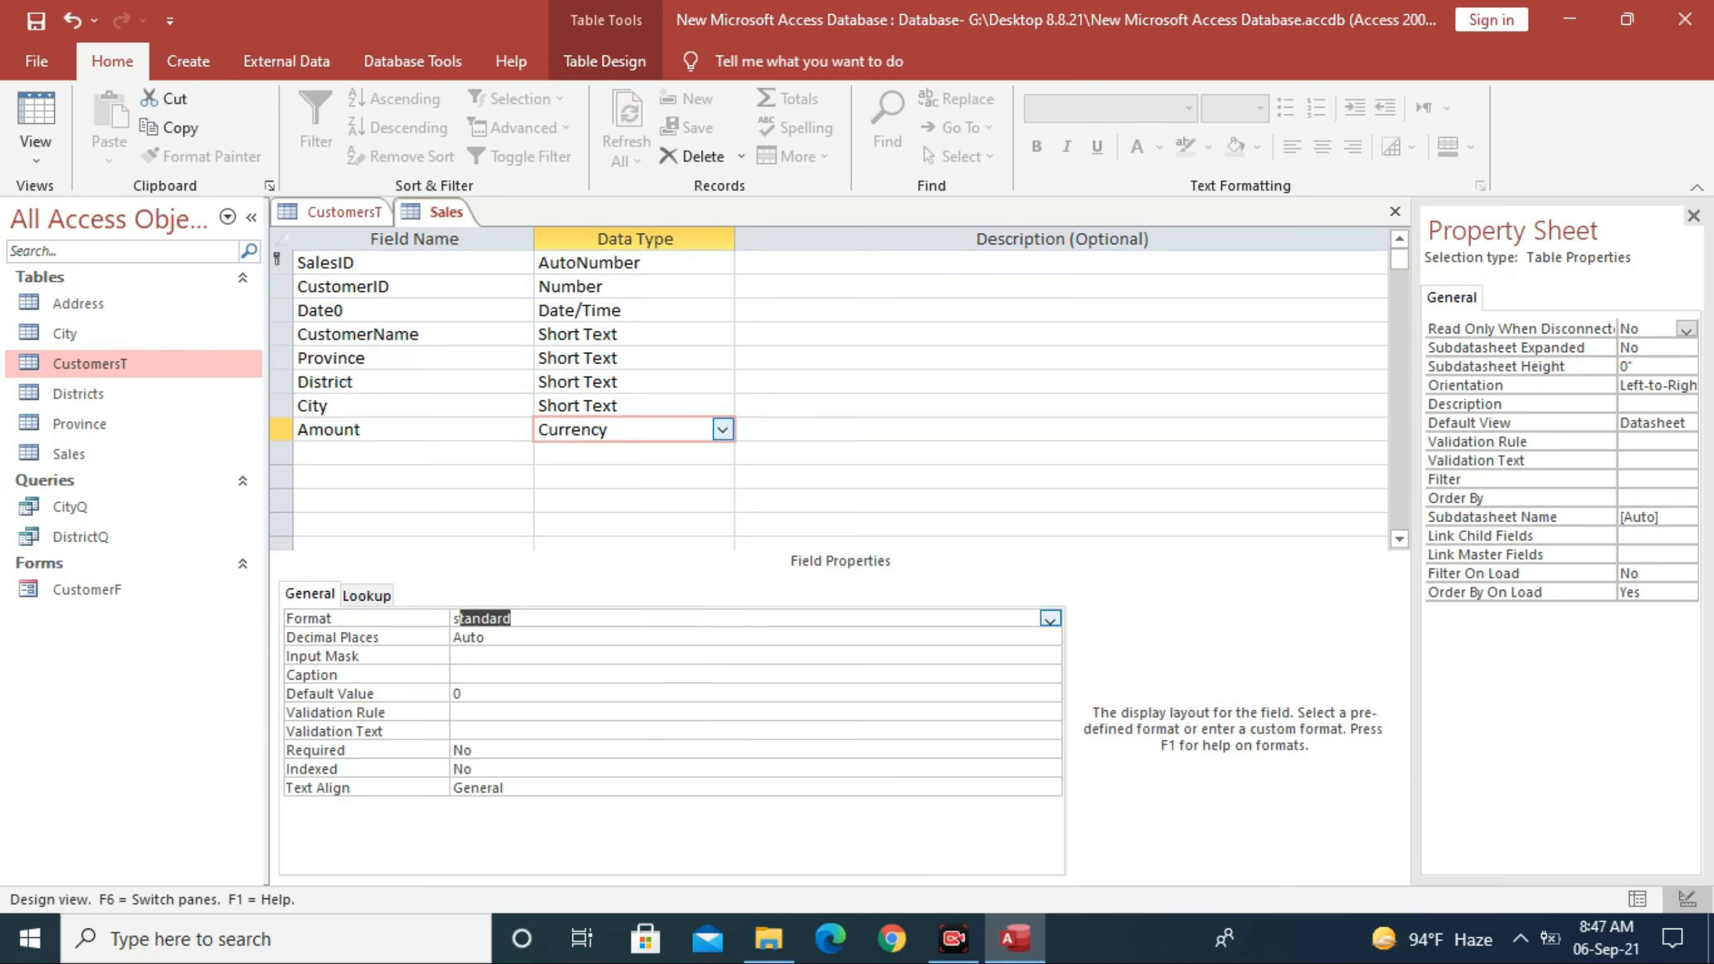
Step: Set the Decimal Places property of the Amount field to 2
key("Return")
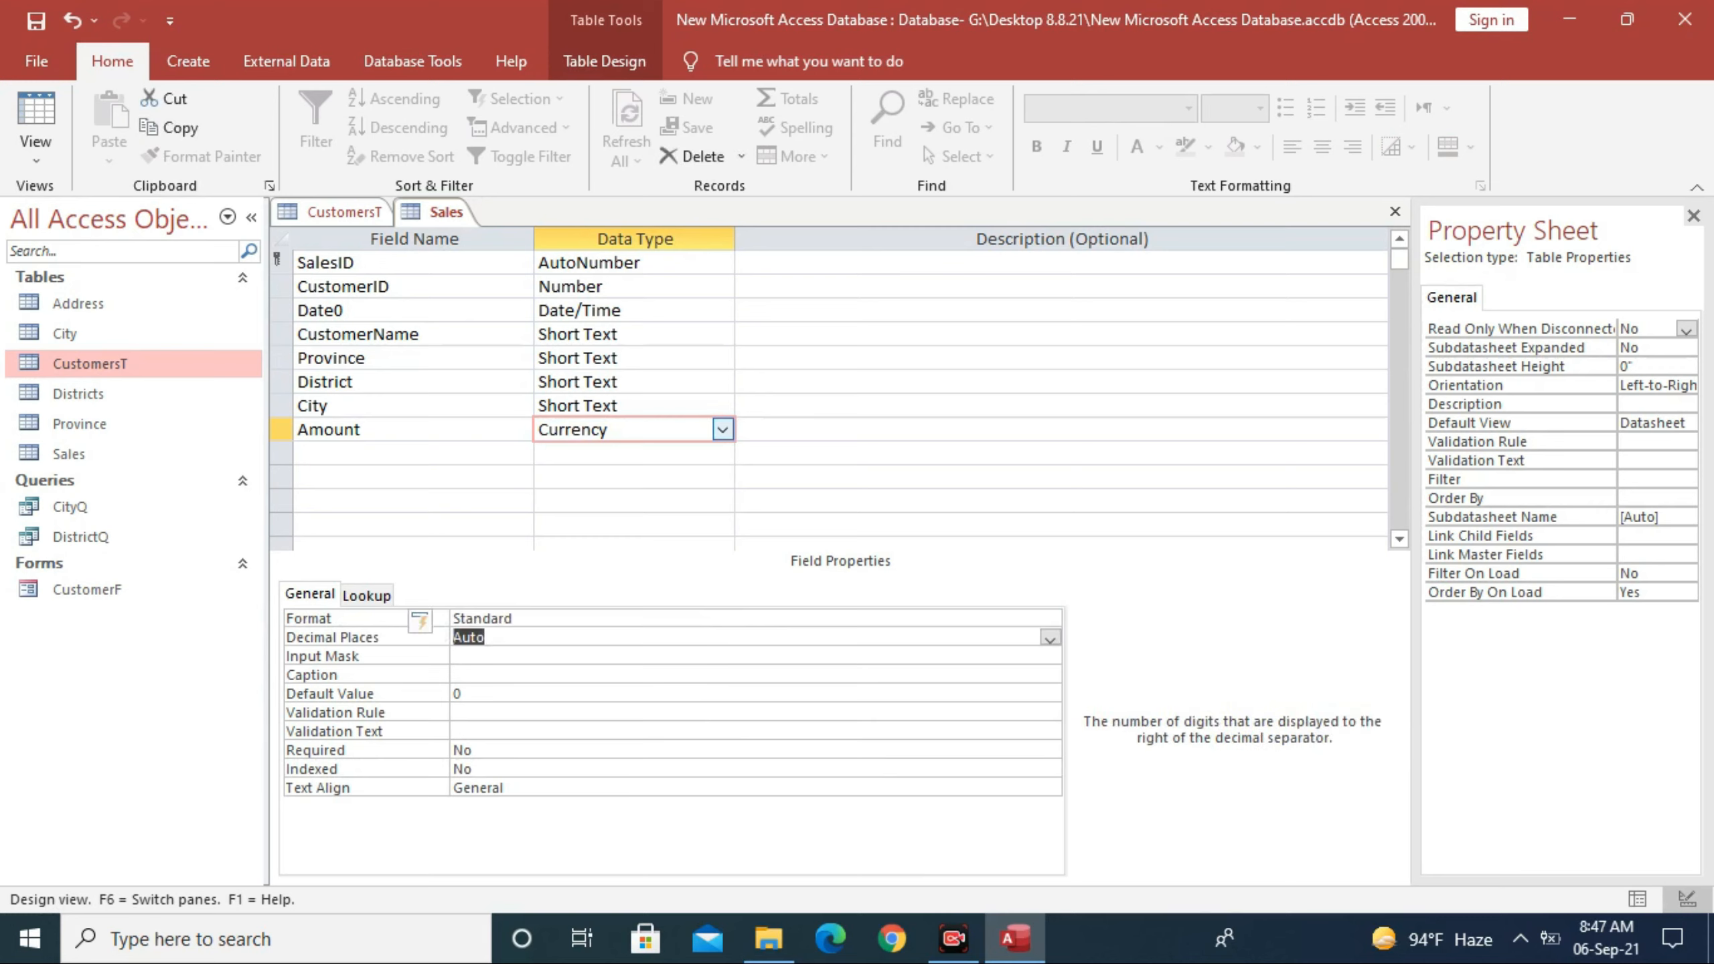
type("2")
key("Return")
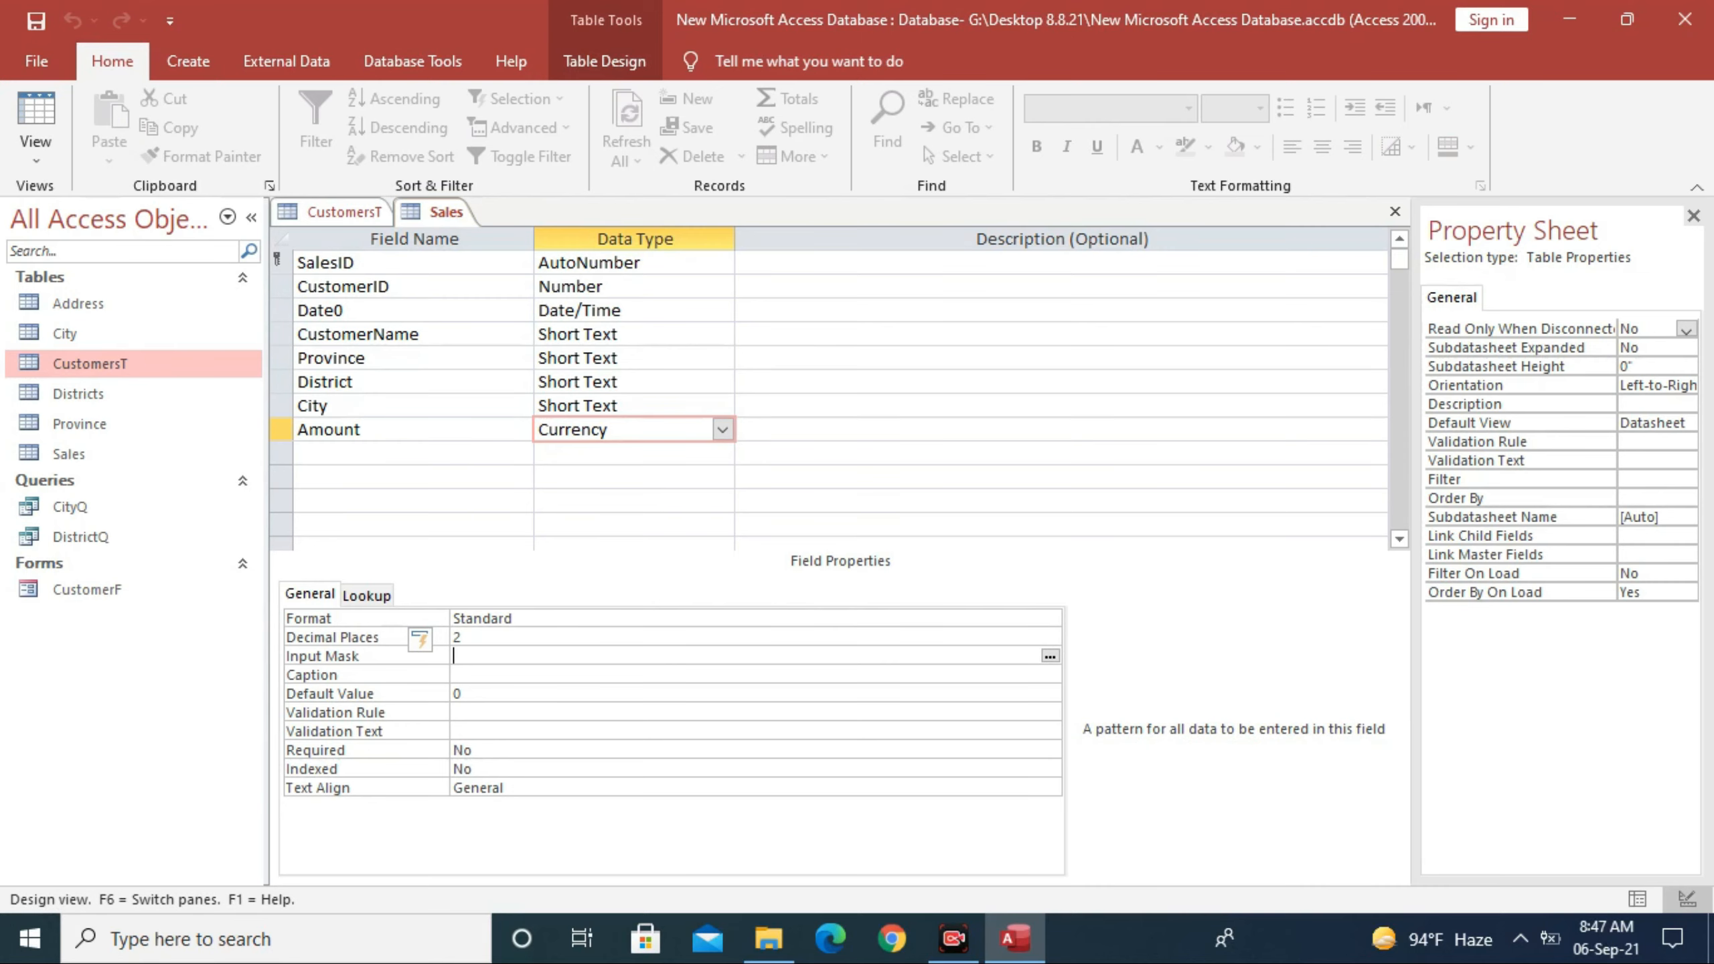
Step: Compare the CustomerID field in the CustomersT and Sales tables, and close both tables
left_click(405, 287)
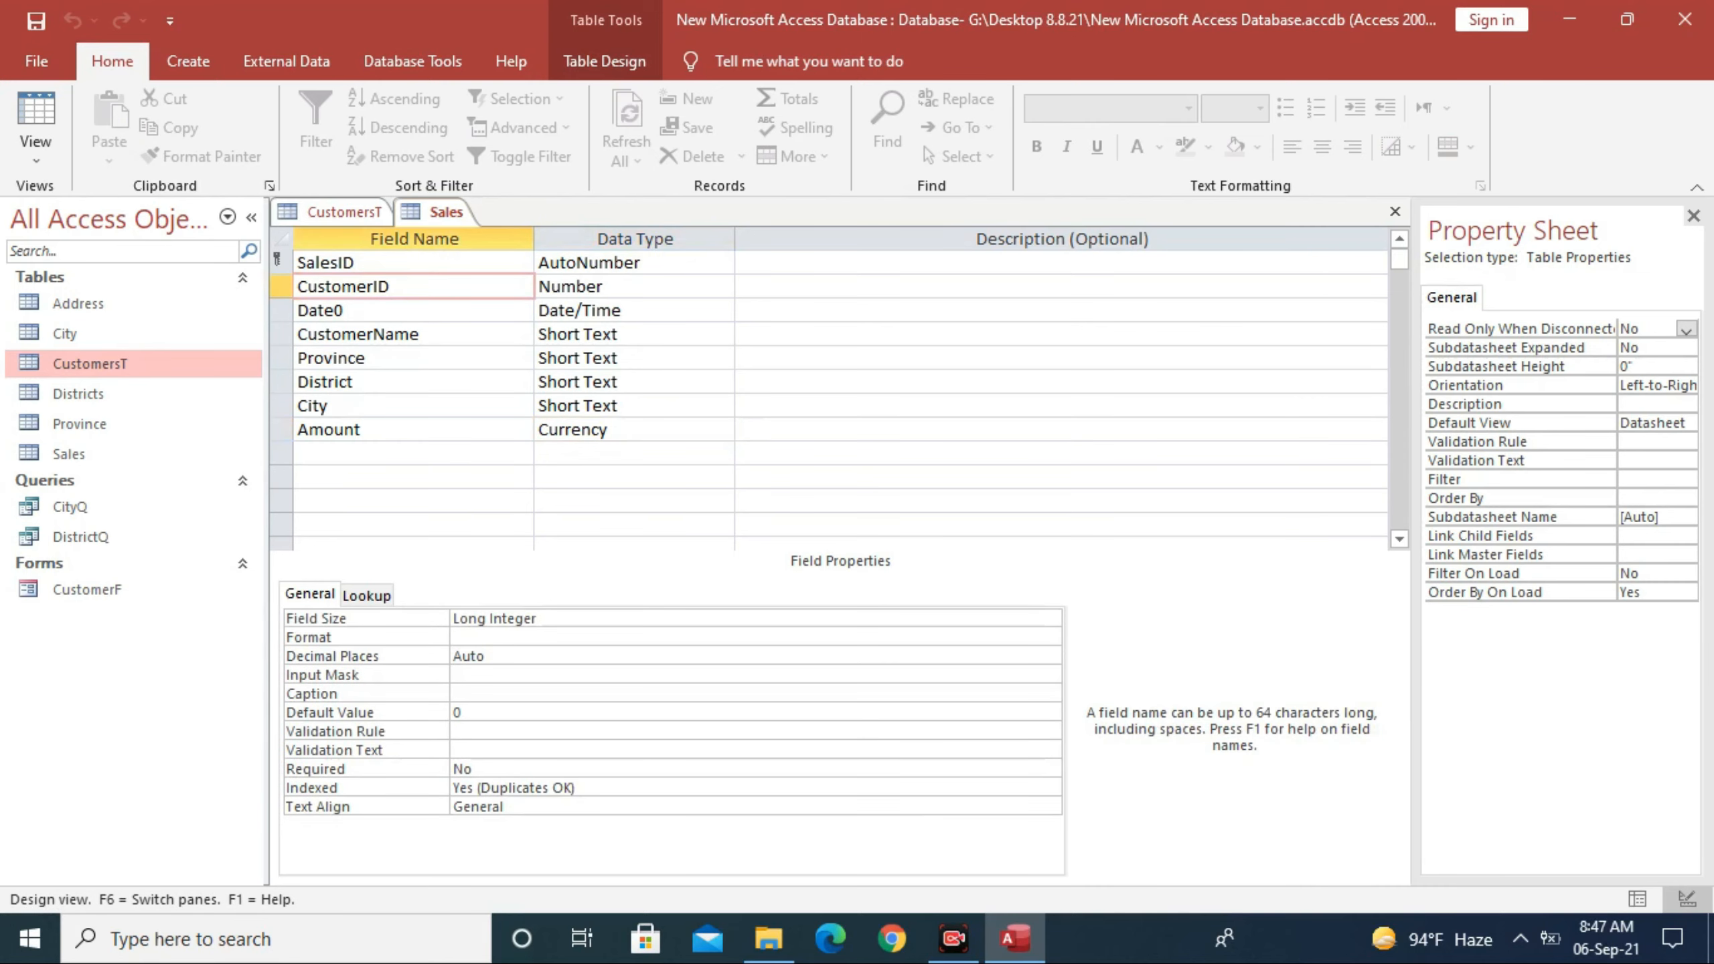
left_click(343, 213)
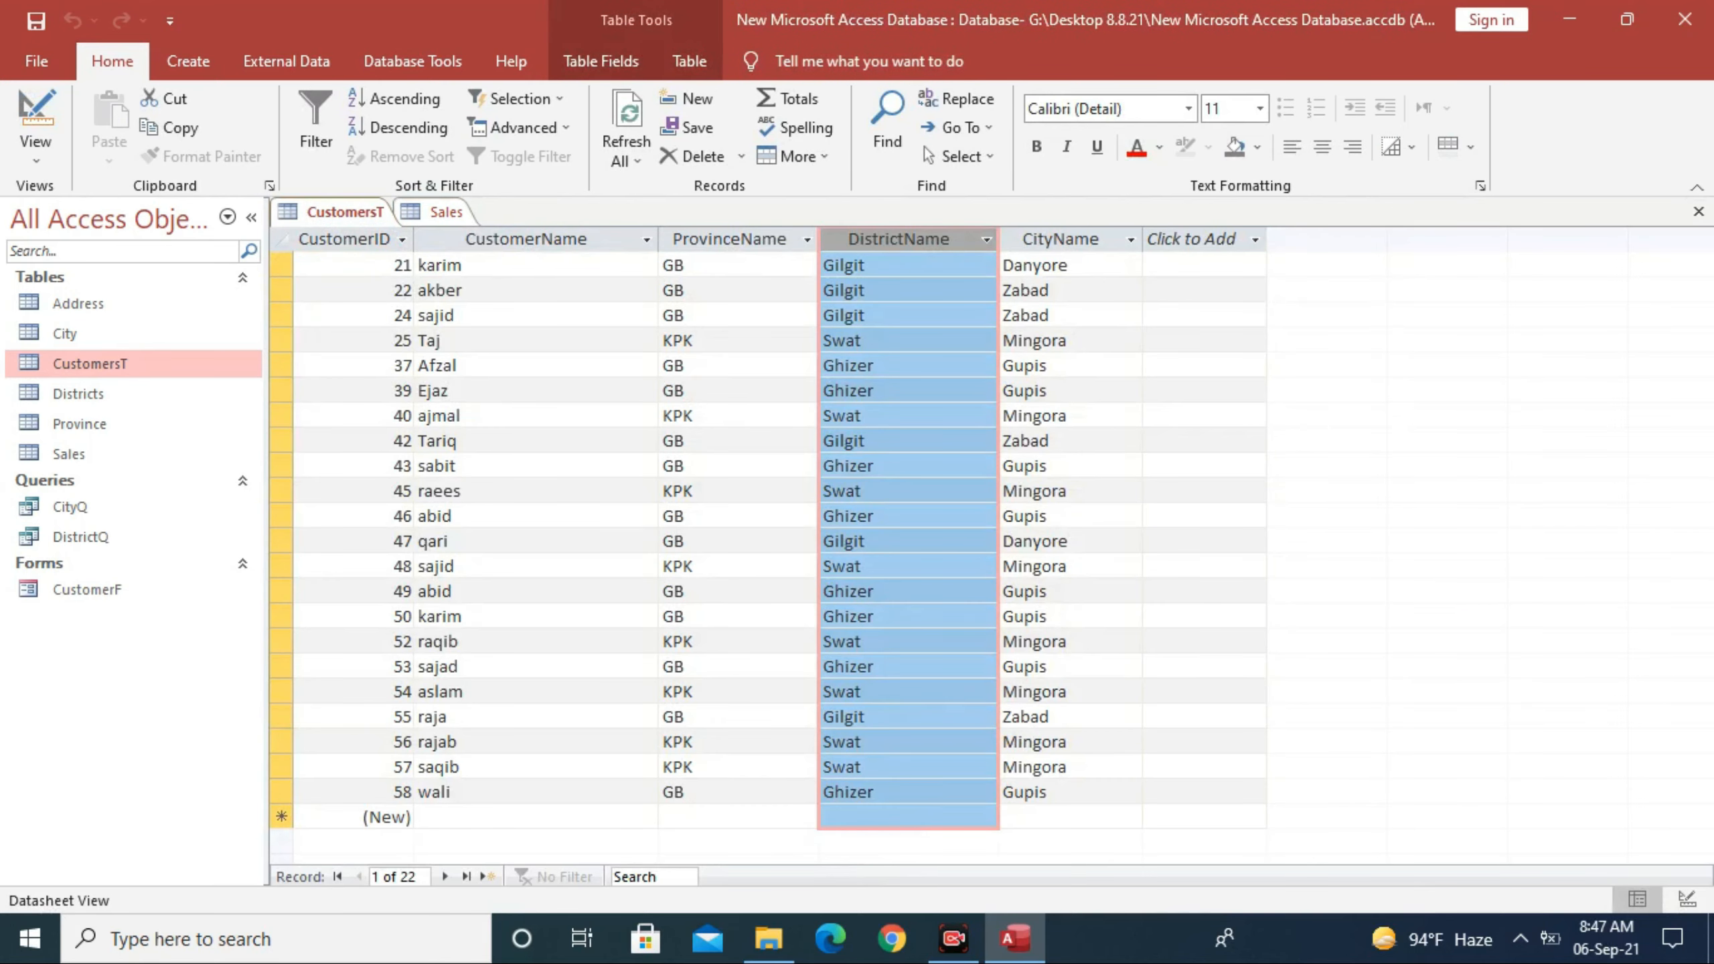
left_click(298, 265)
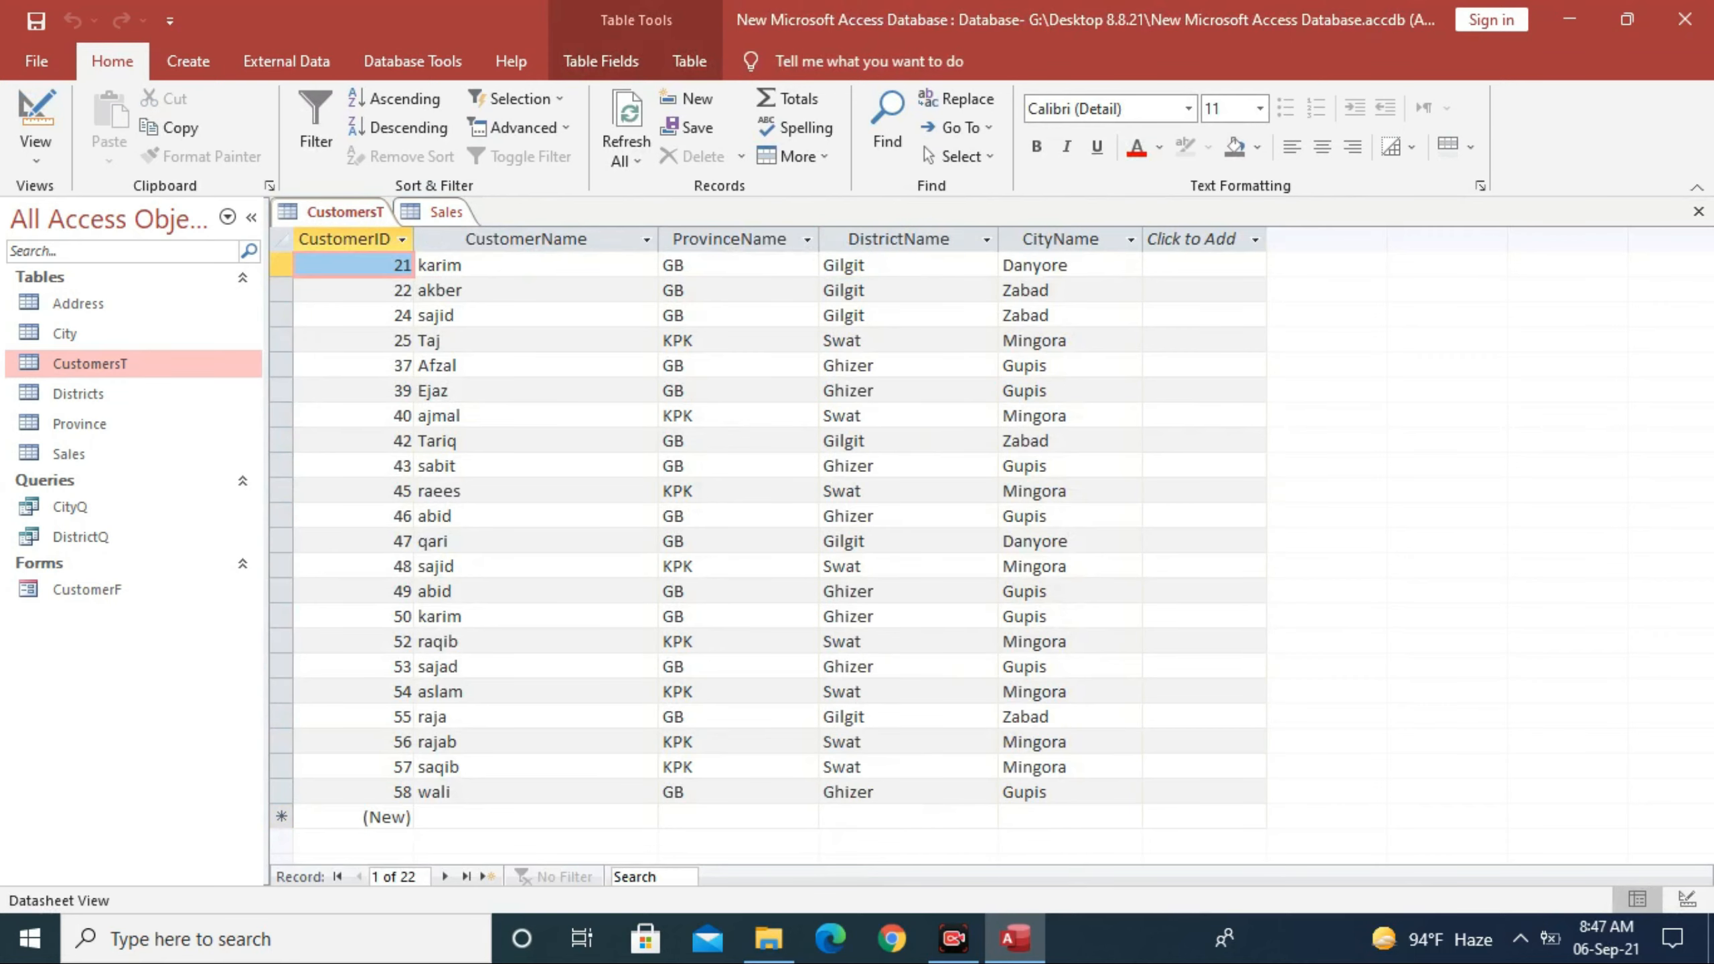
left_click(442, 213)
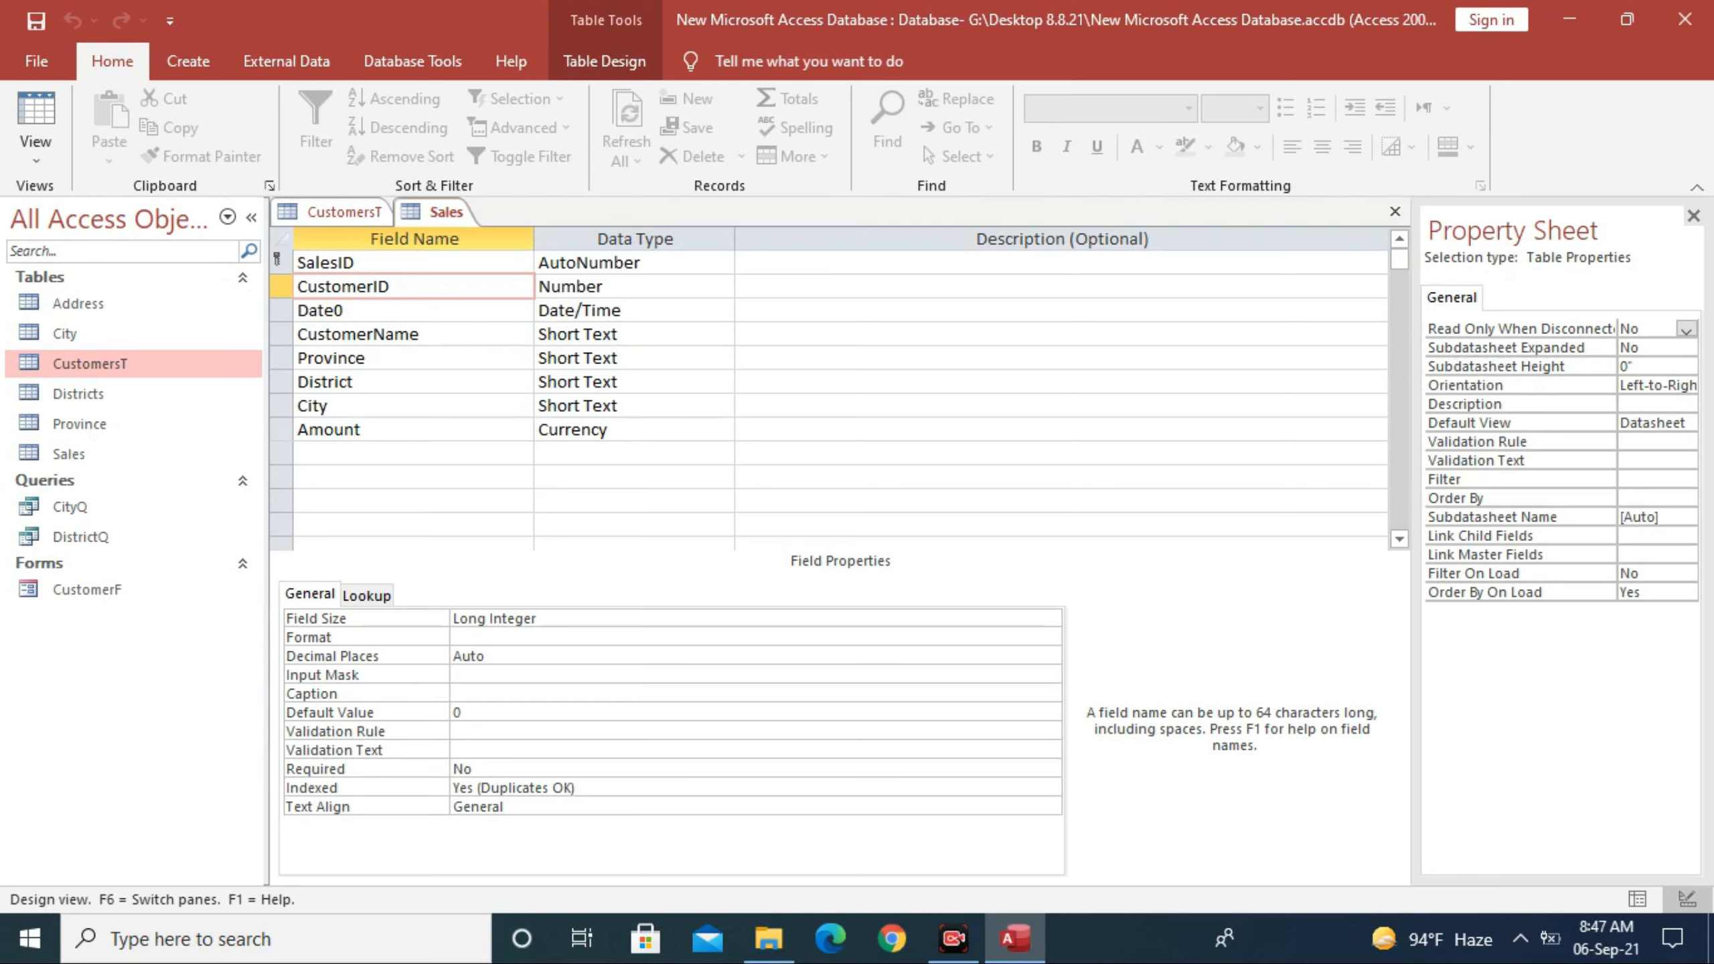
key("Tab")
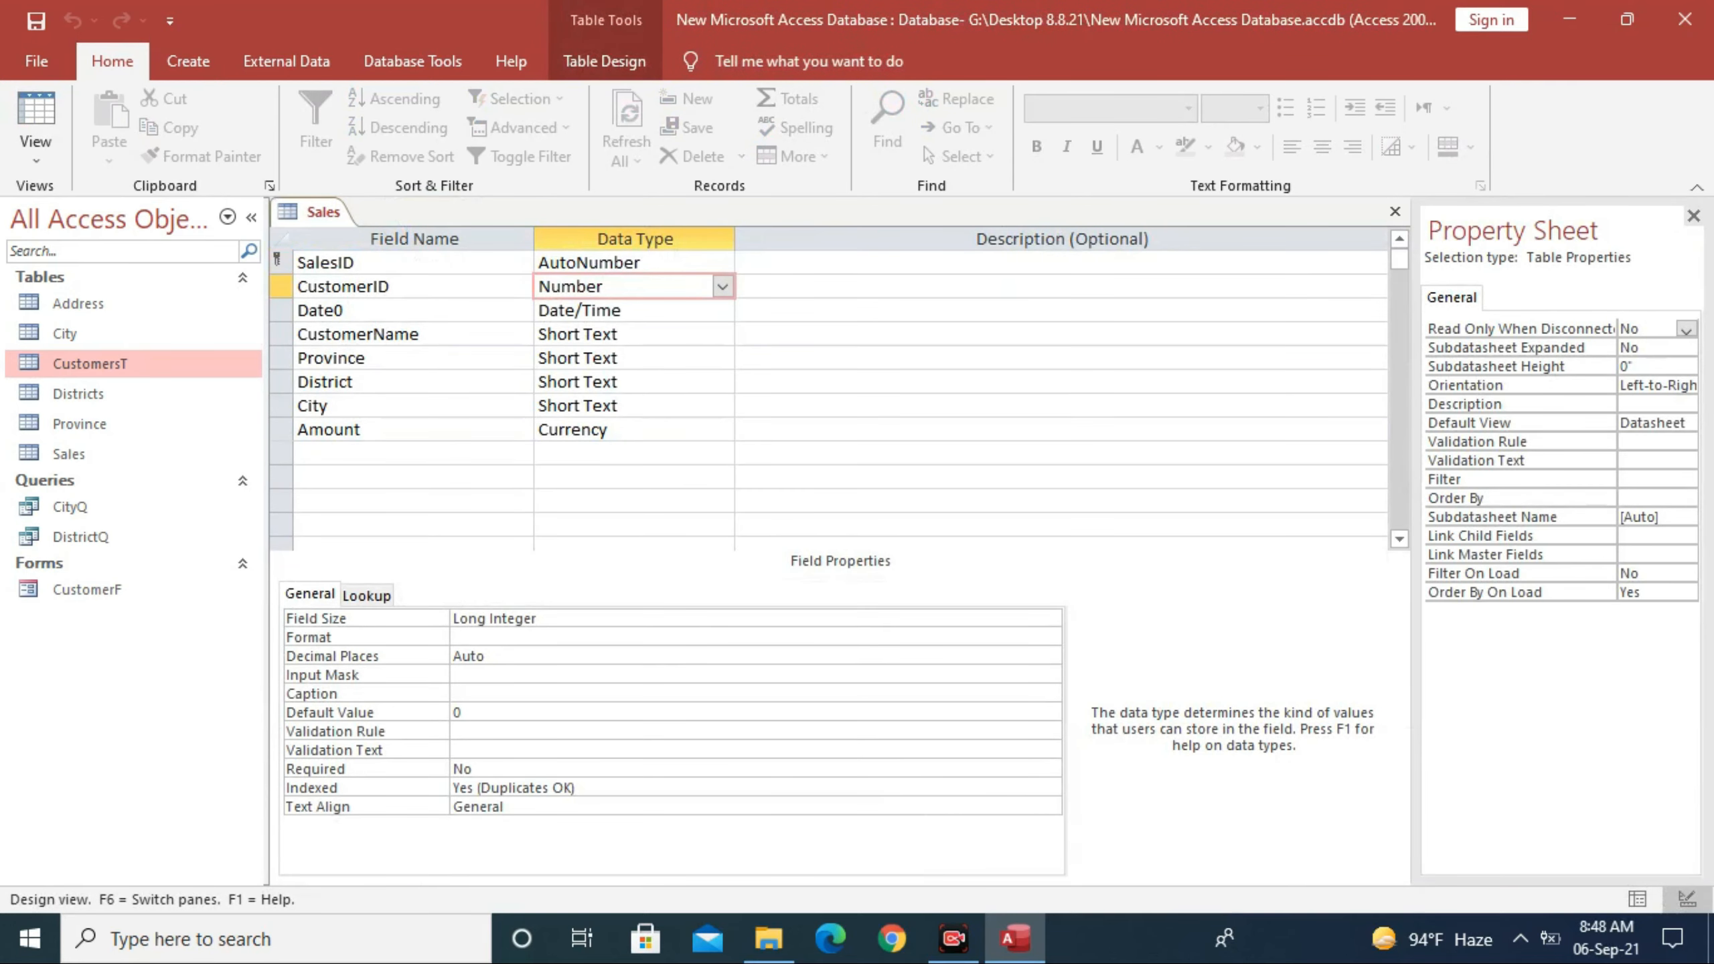
key("Return")
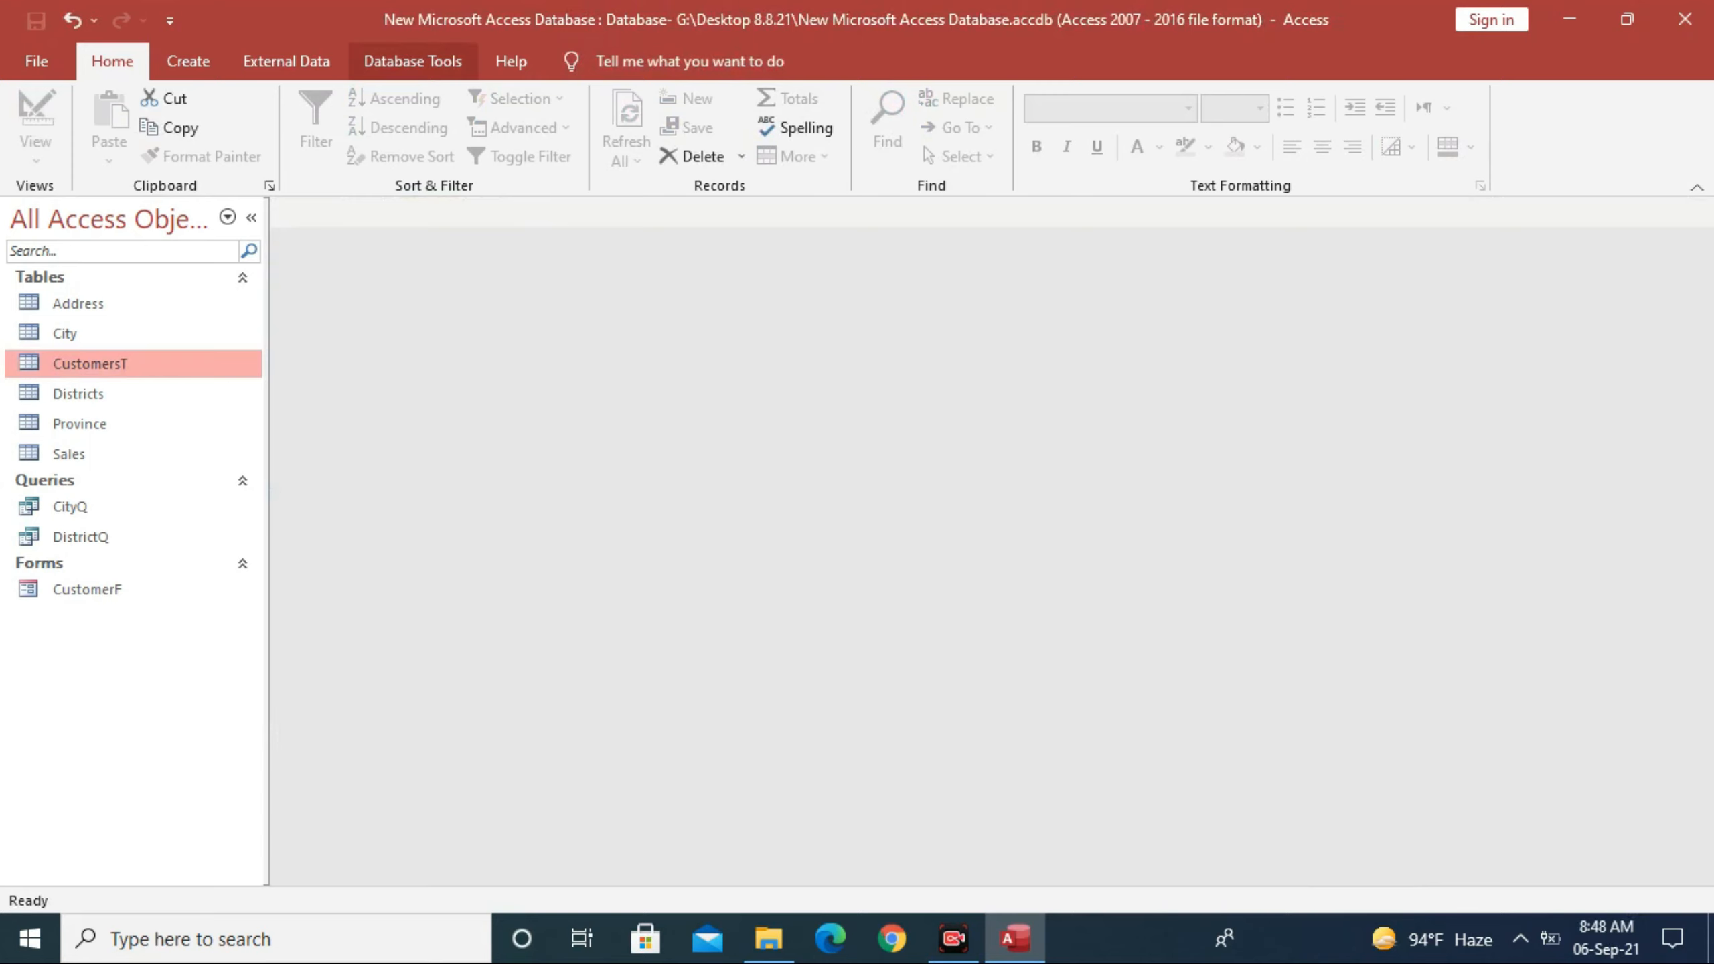
Step: Open the database relationships layout, add the Sales table to it, and arrange CustomersT beside Sales
left_click(412, 61)
left_click(313, 129)
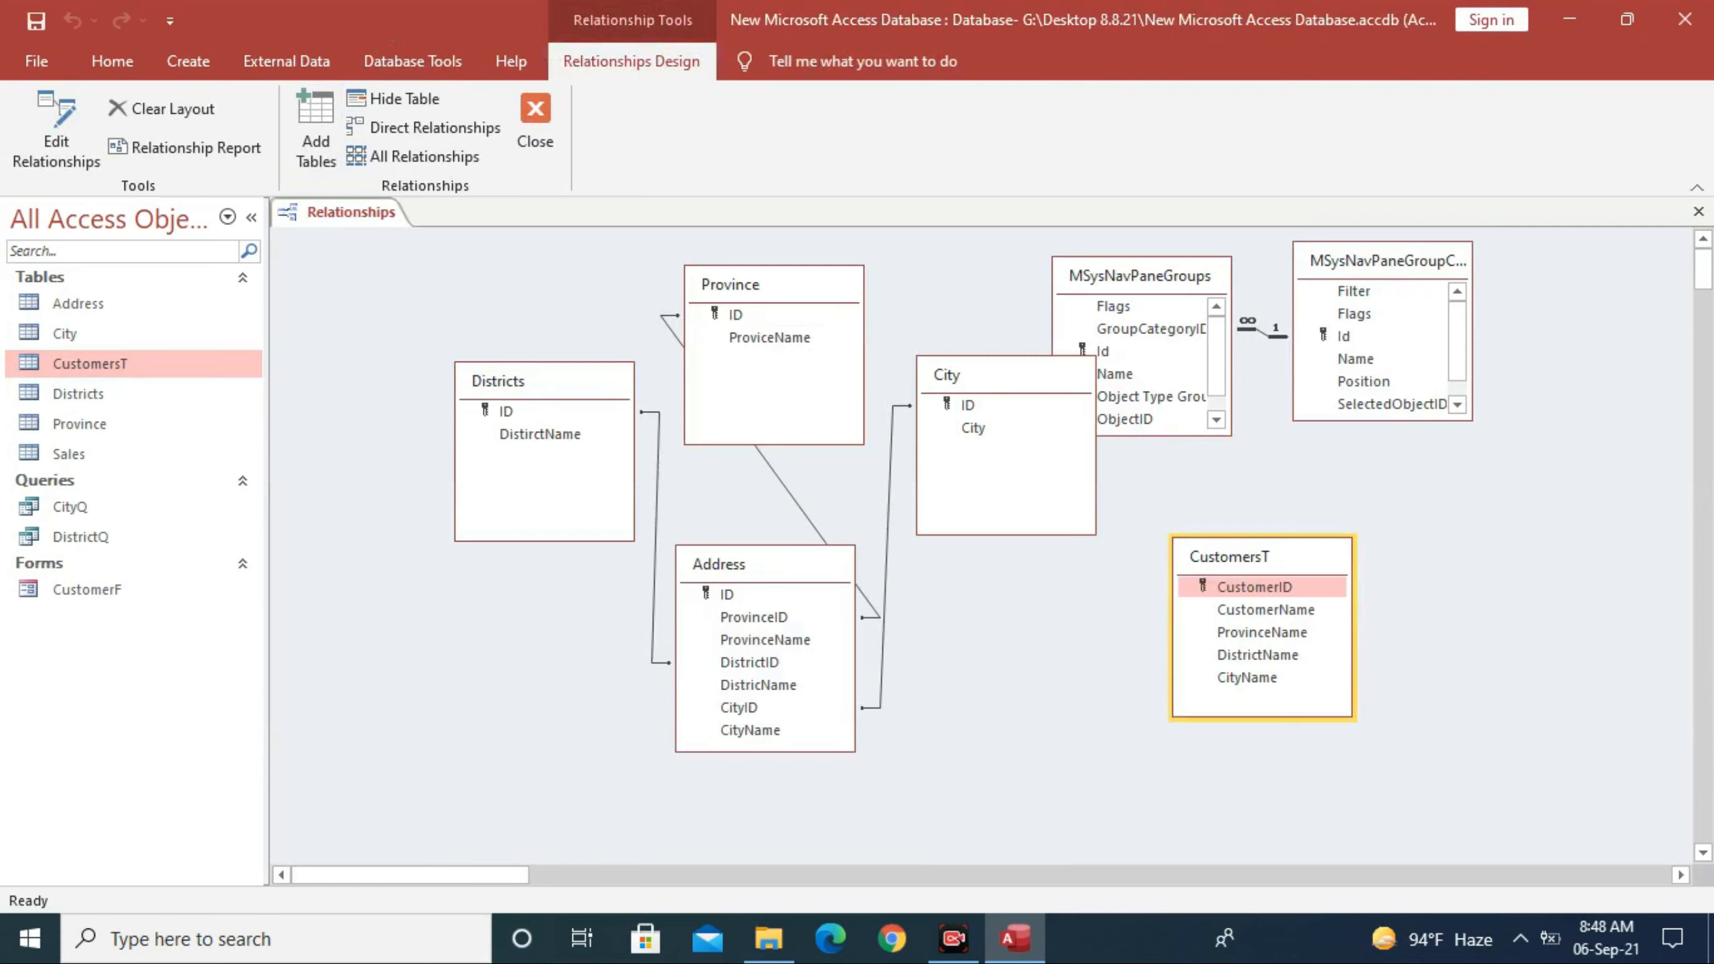
left_click_drag(1249, 557, 1184, 607)
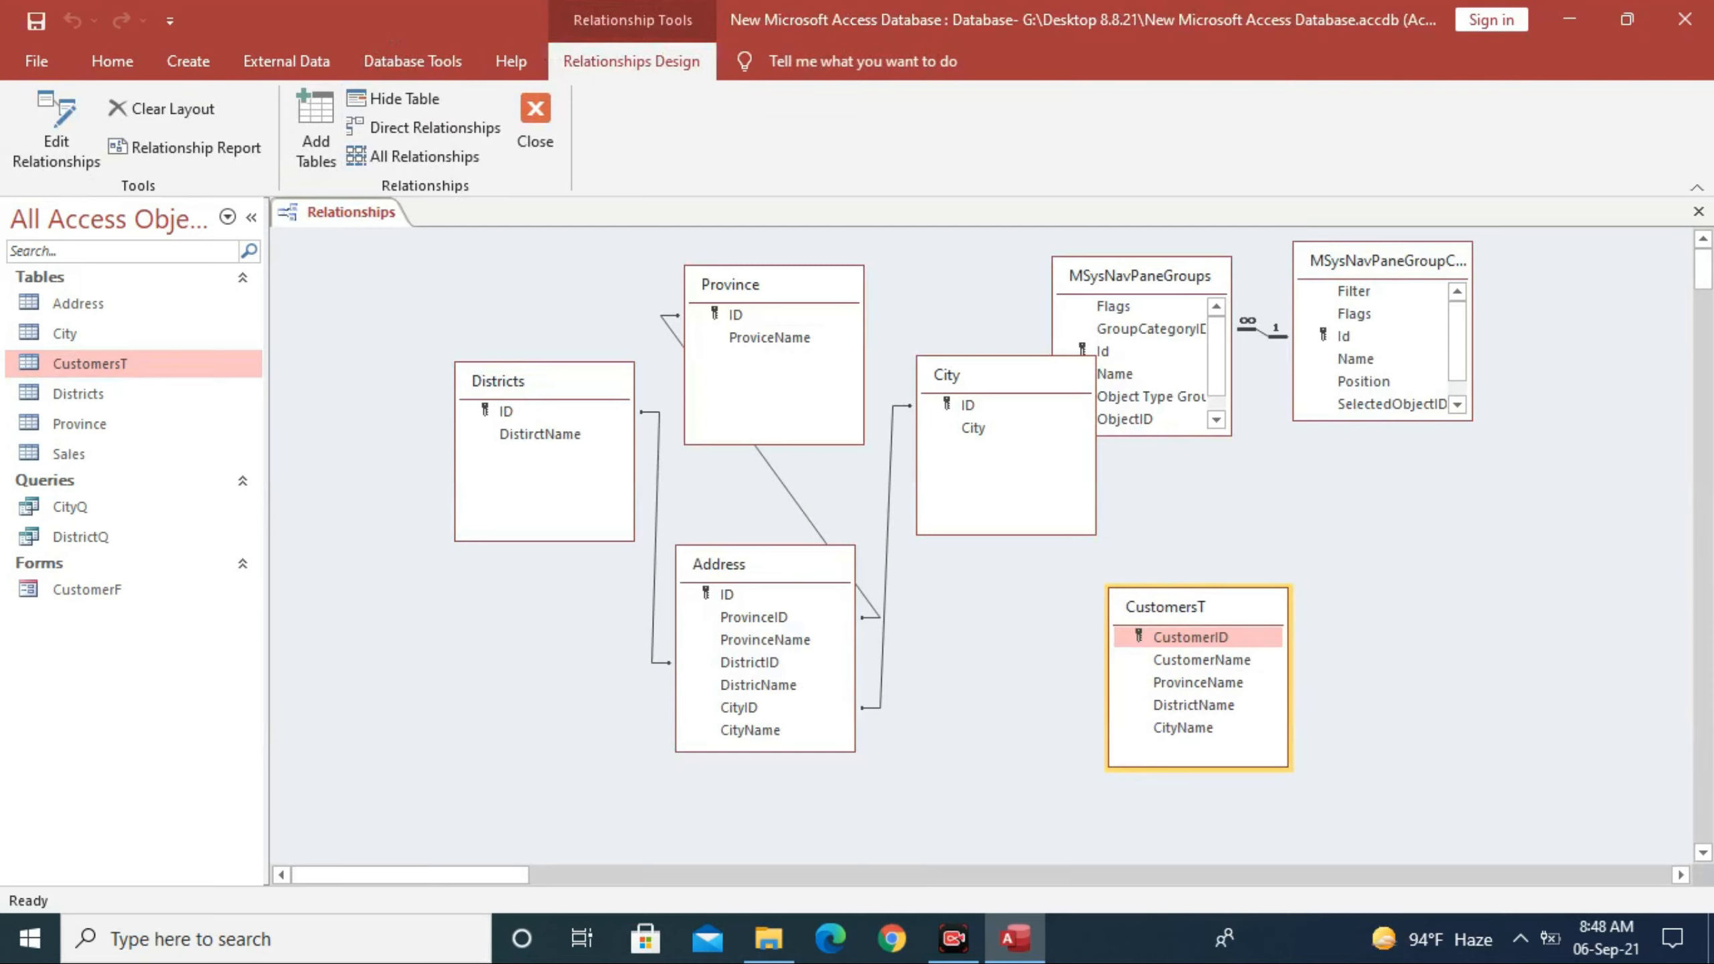
left_click(75, 455)
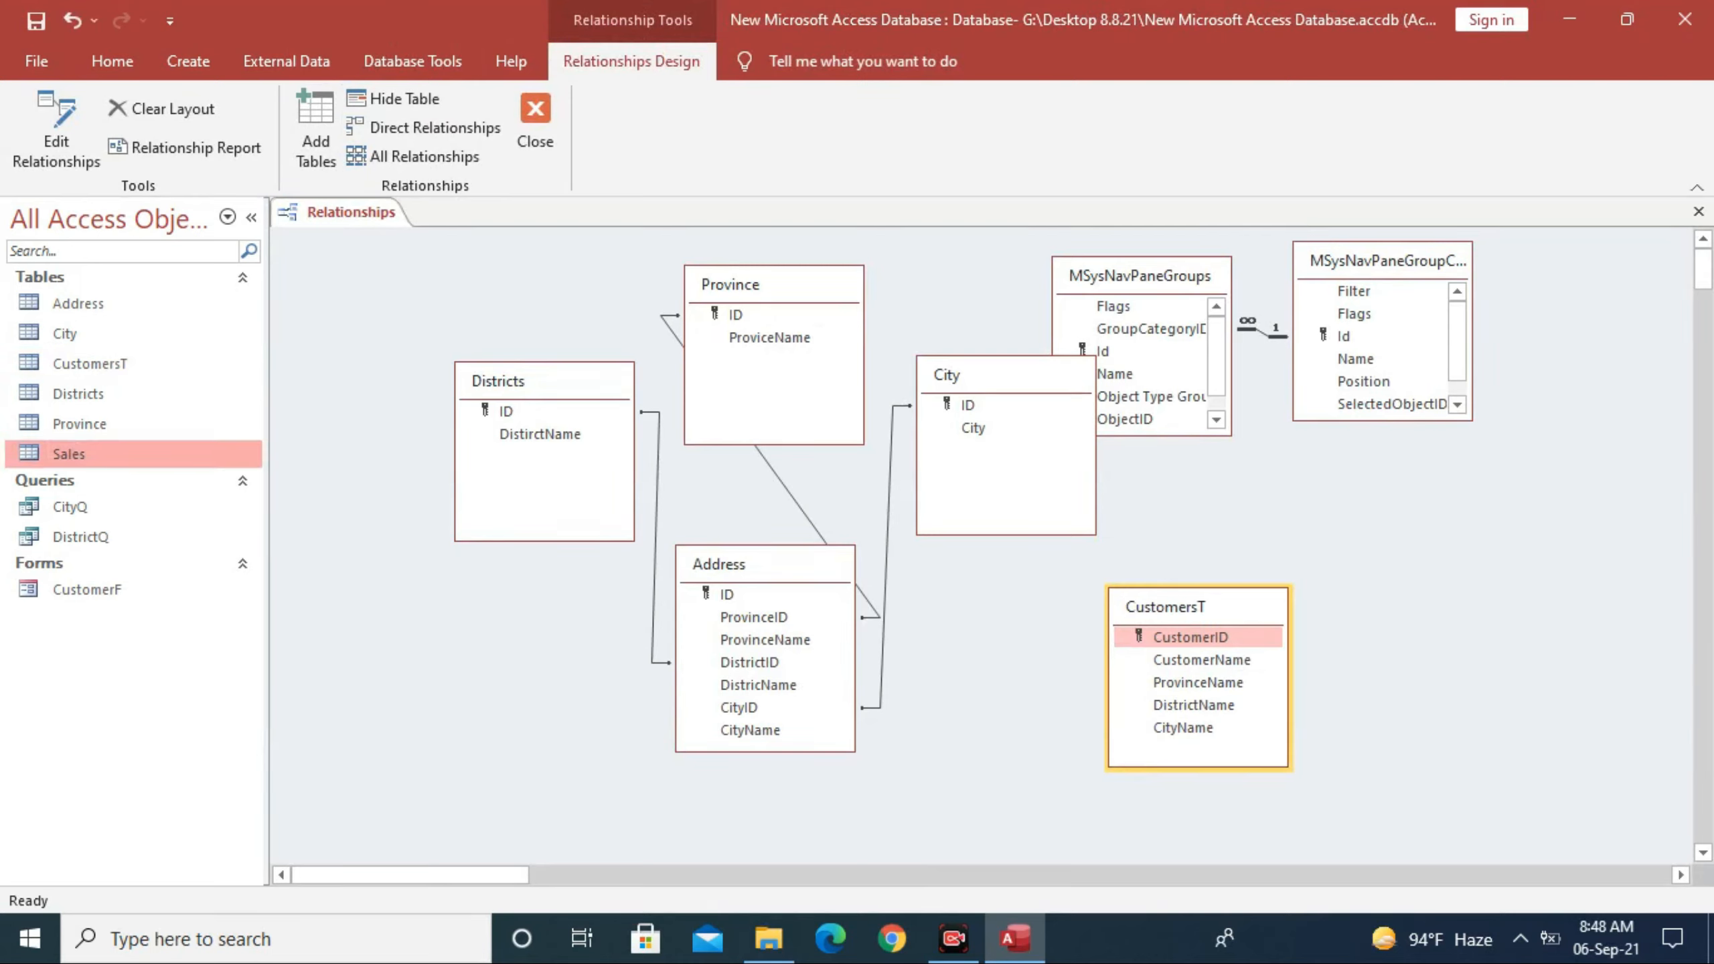
left_click_drag(70, 454, 1404, 587)
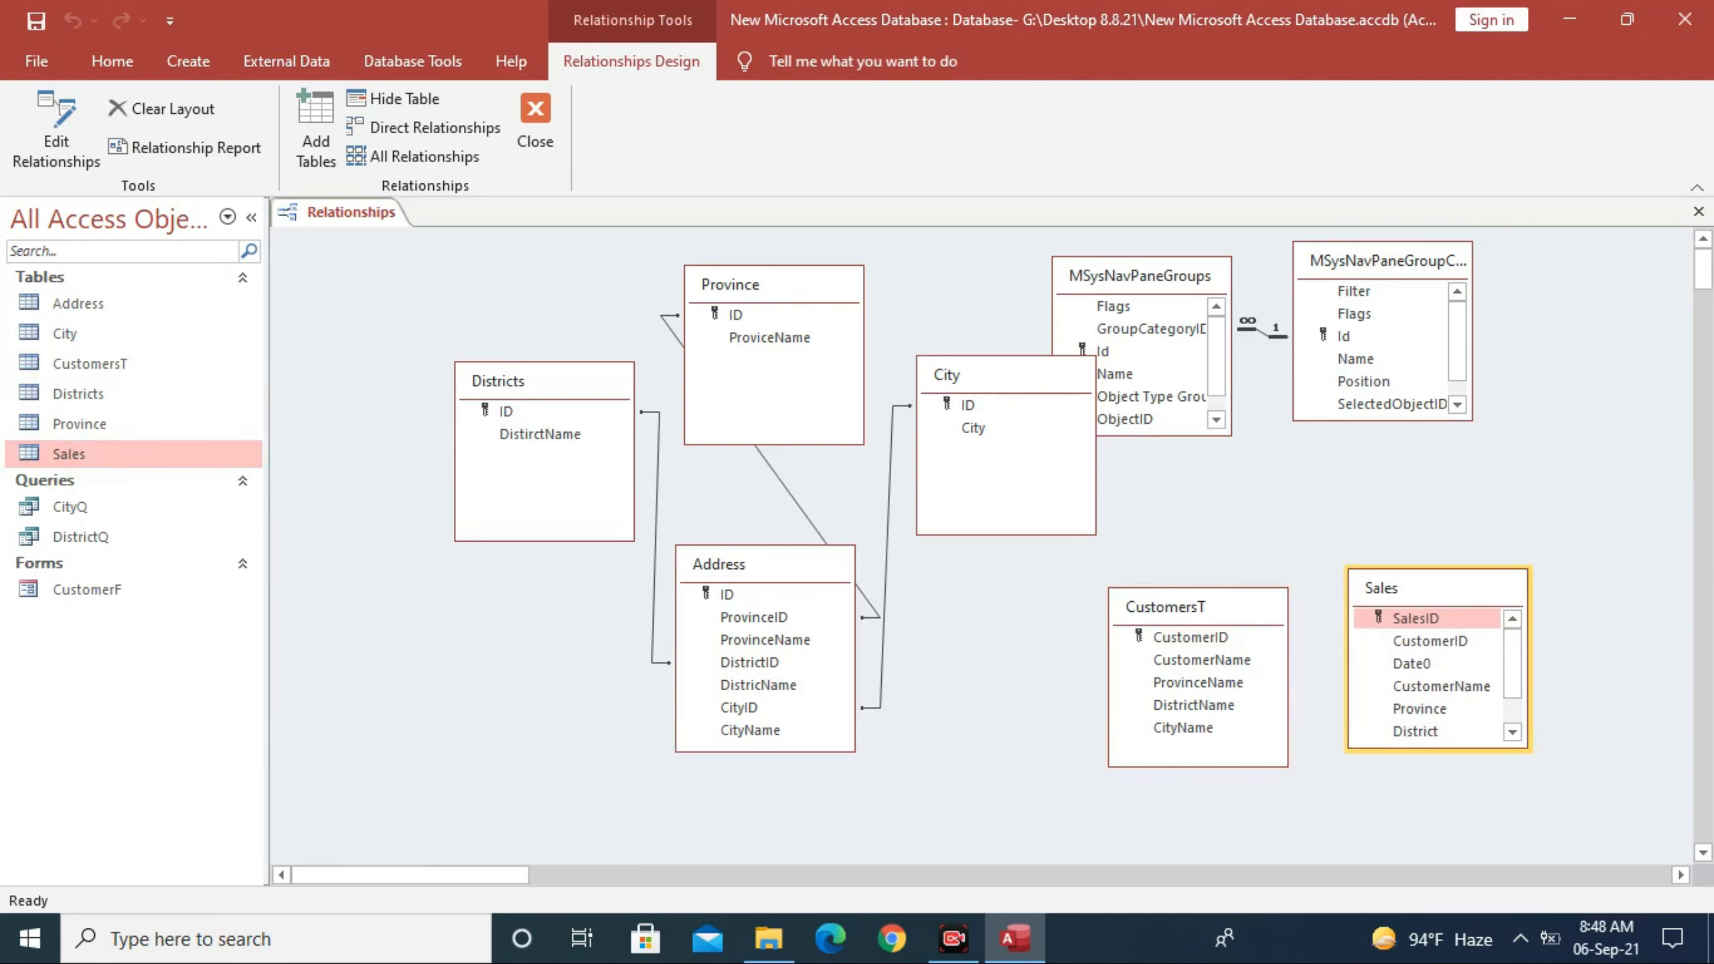
left_click_drag(1166, 607, 1181, 504)
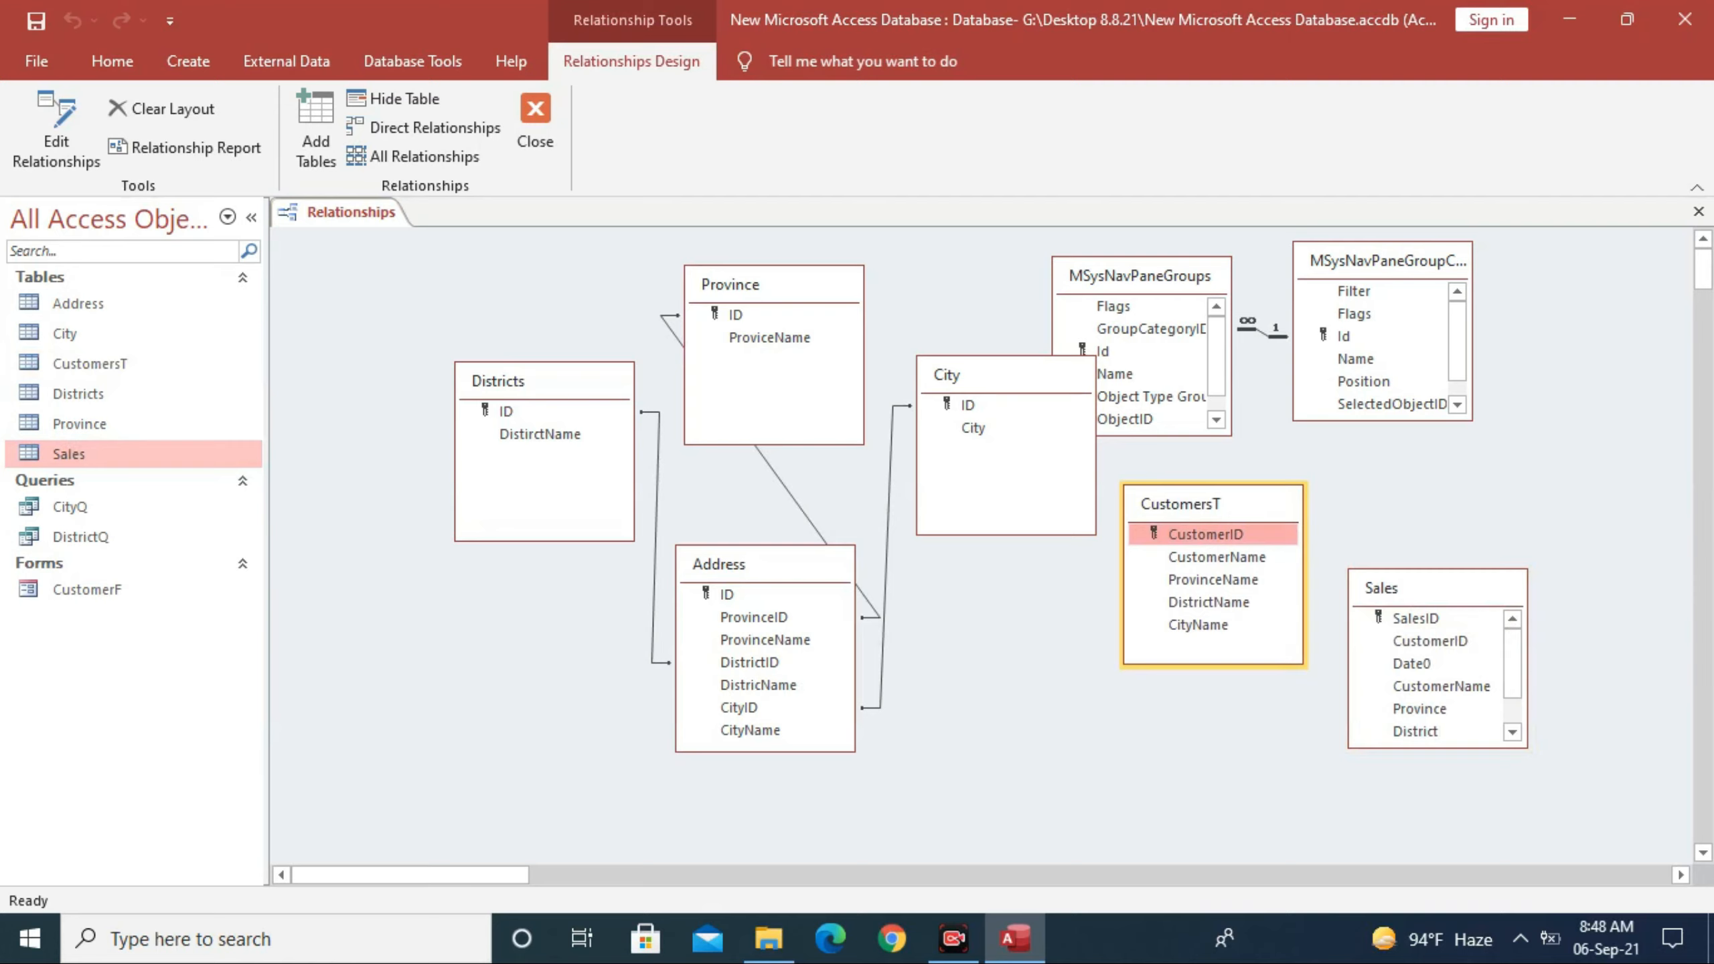
Step: Relate CustomerID in CustomersT to CustomerID in Sales, enforcing referential integrity with cascading updates and deletes
left_click_drag(1205, 535, 1429, 642)
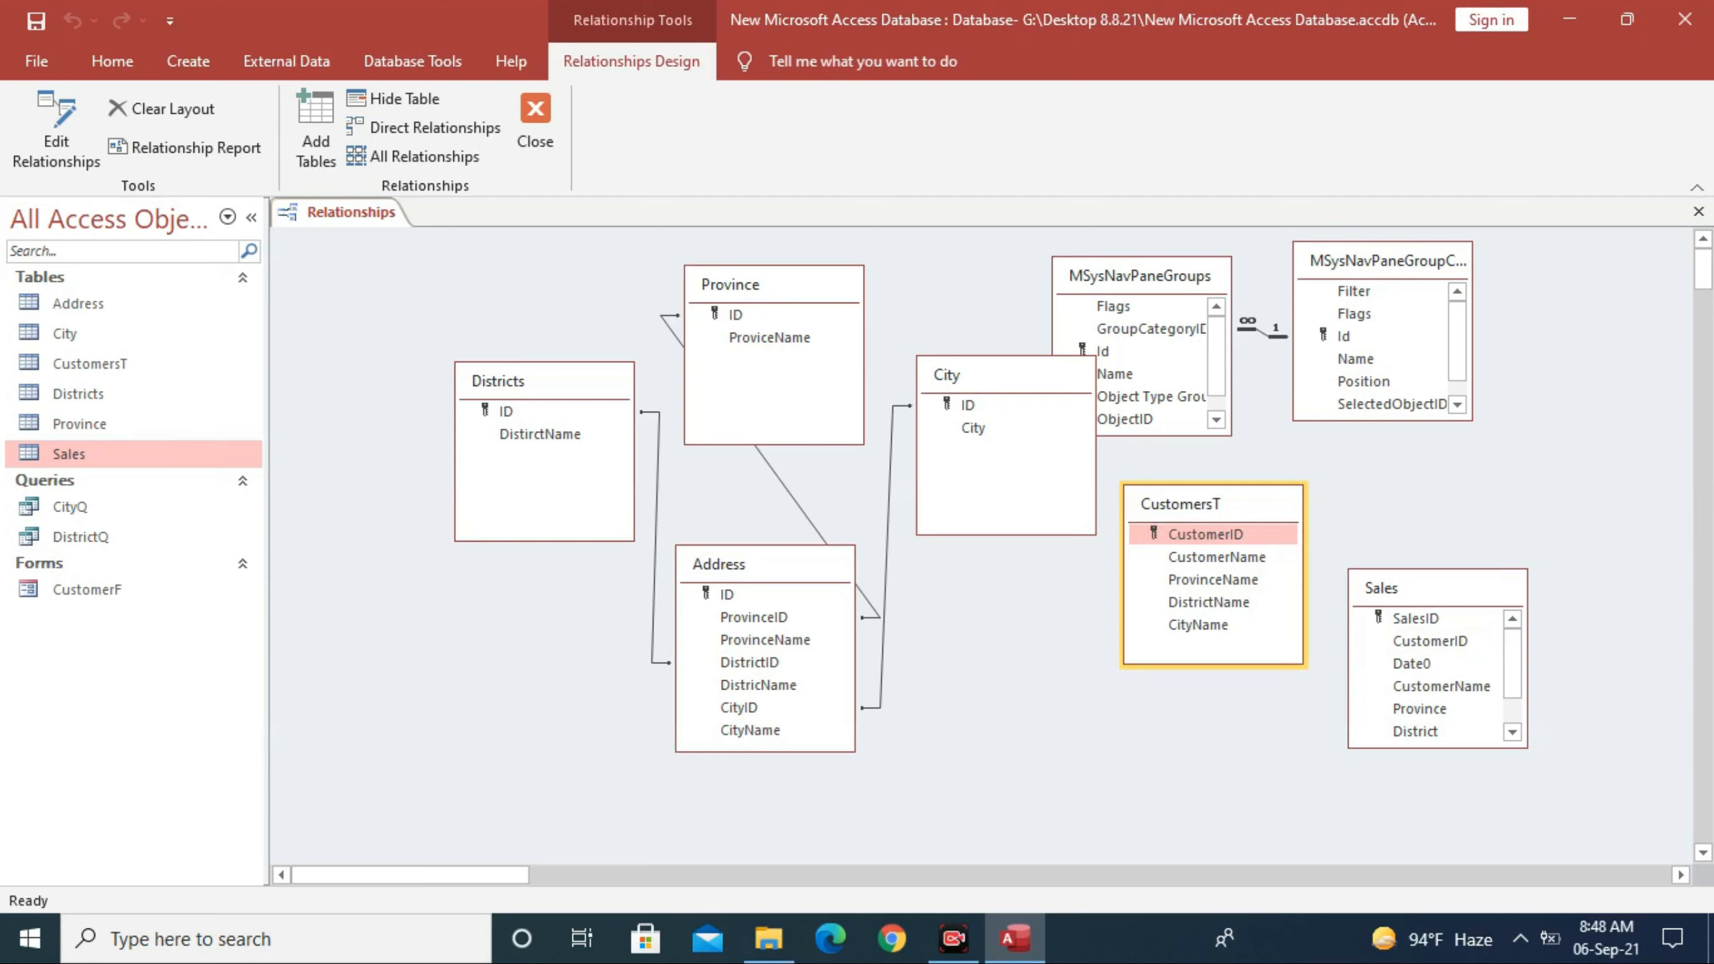
left_click_drag(1205, 535, 1429, 641)
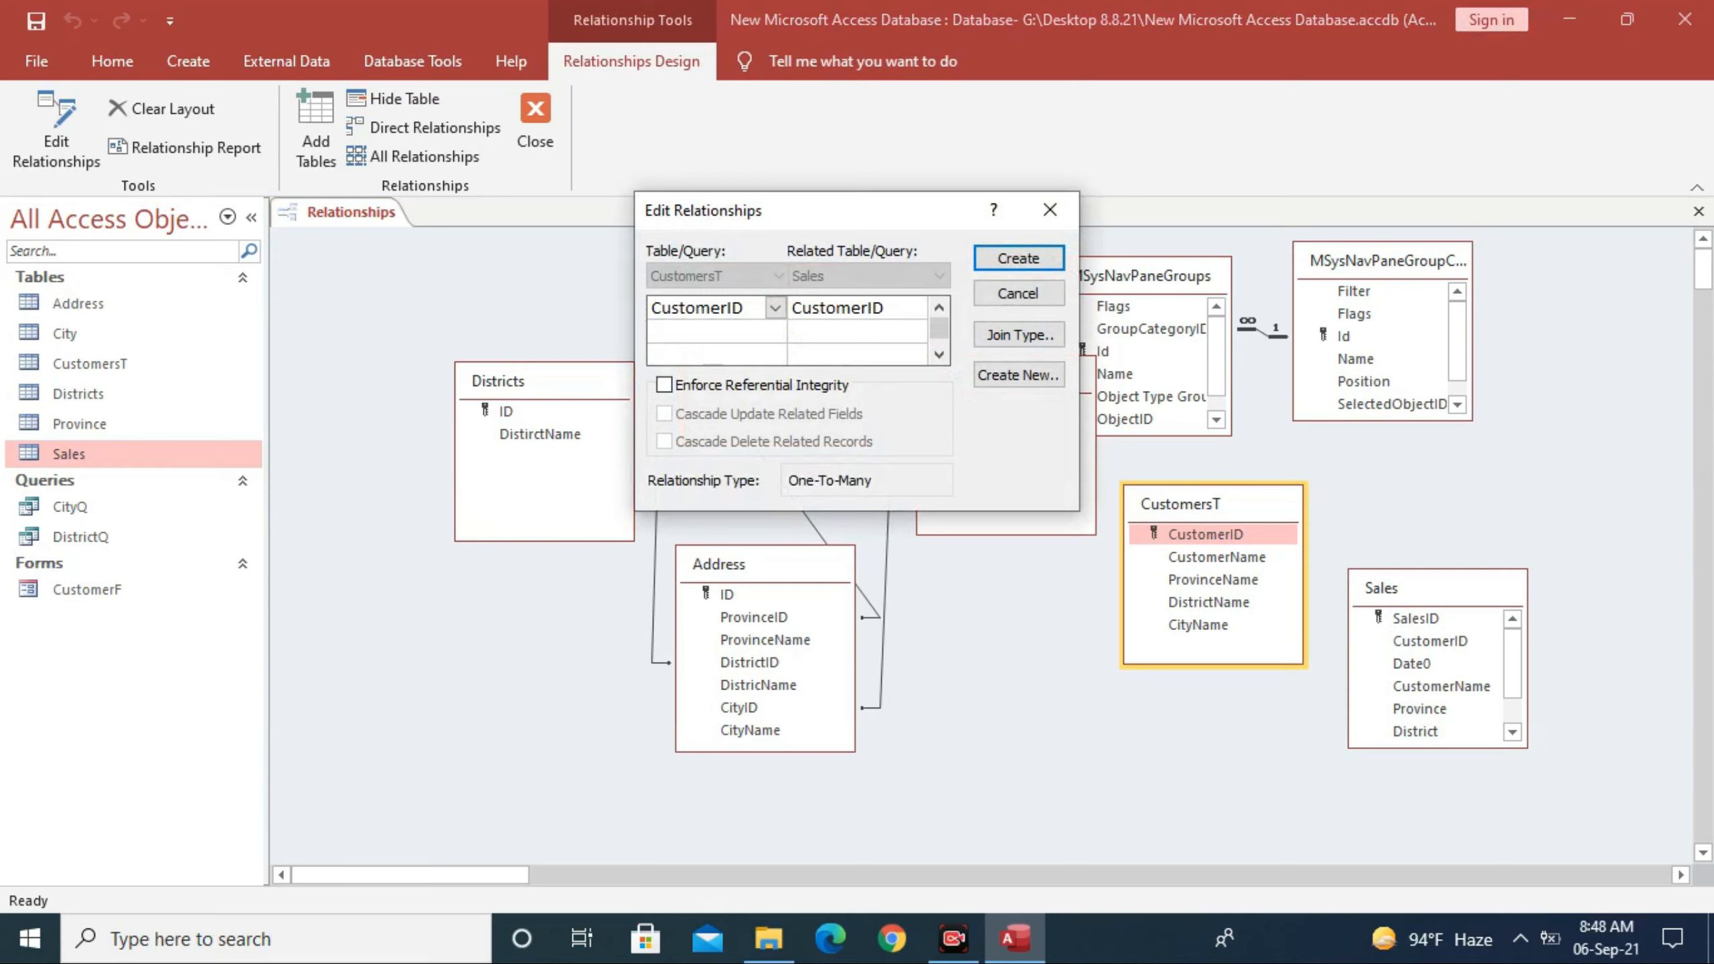
left_click(664, 385)
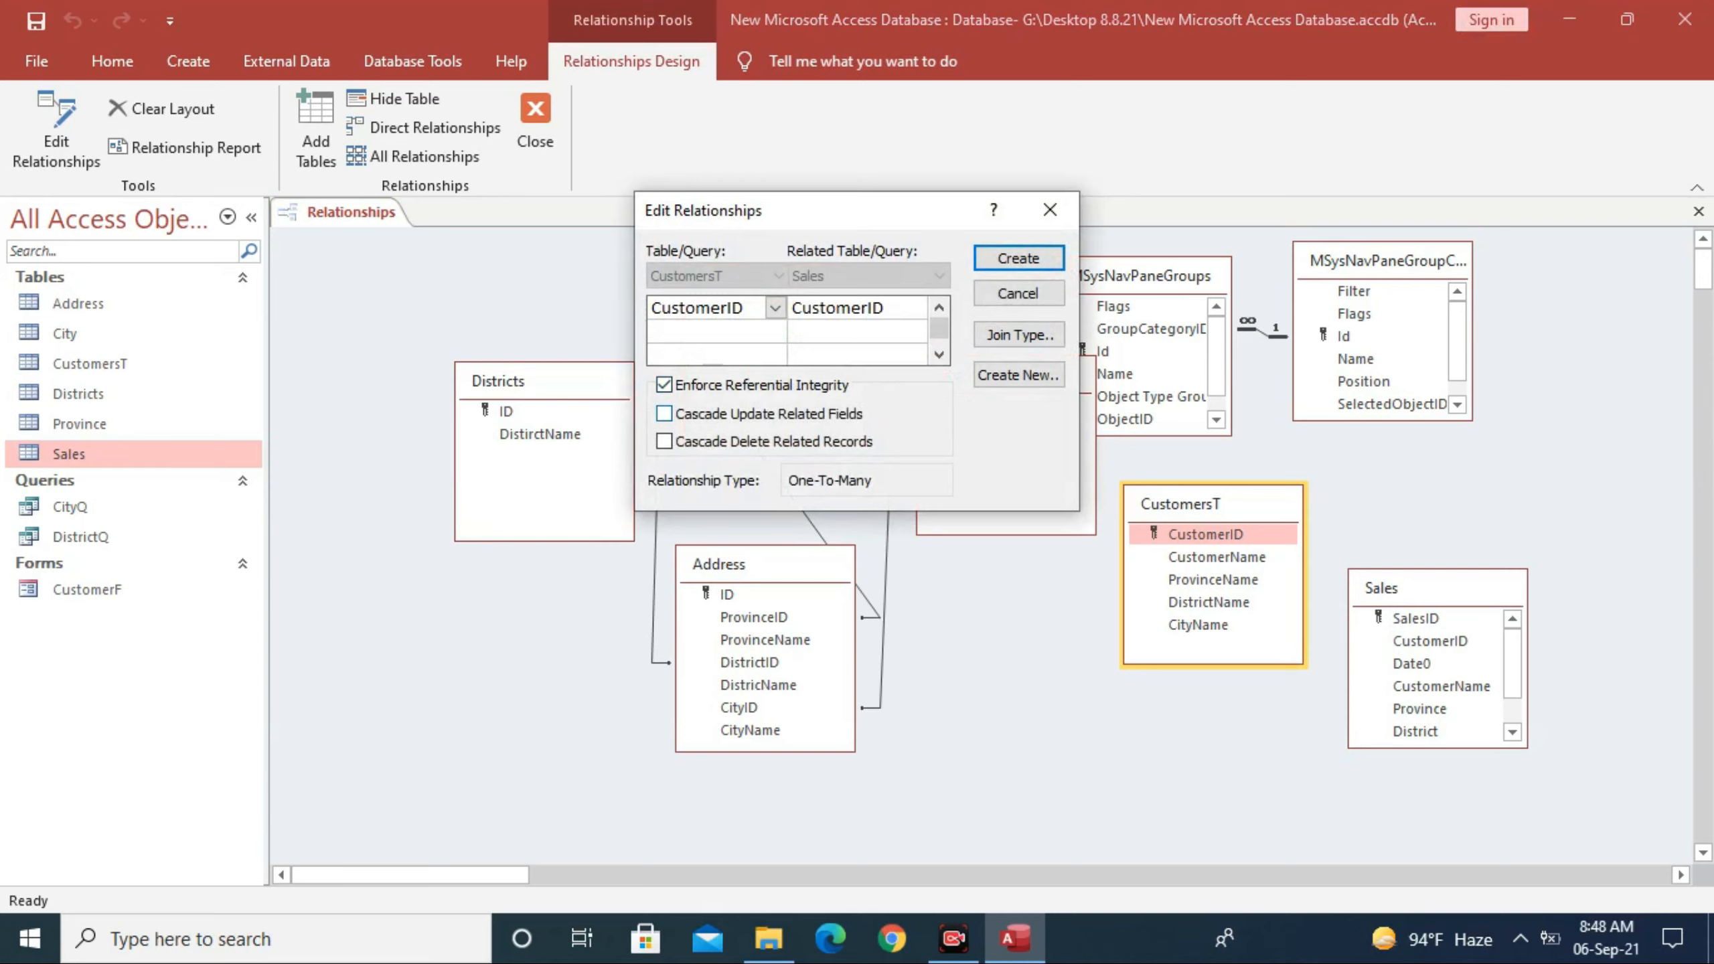
left_click(664, 413)
left_click(664, 441)
left_click(1019, 258)
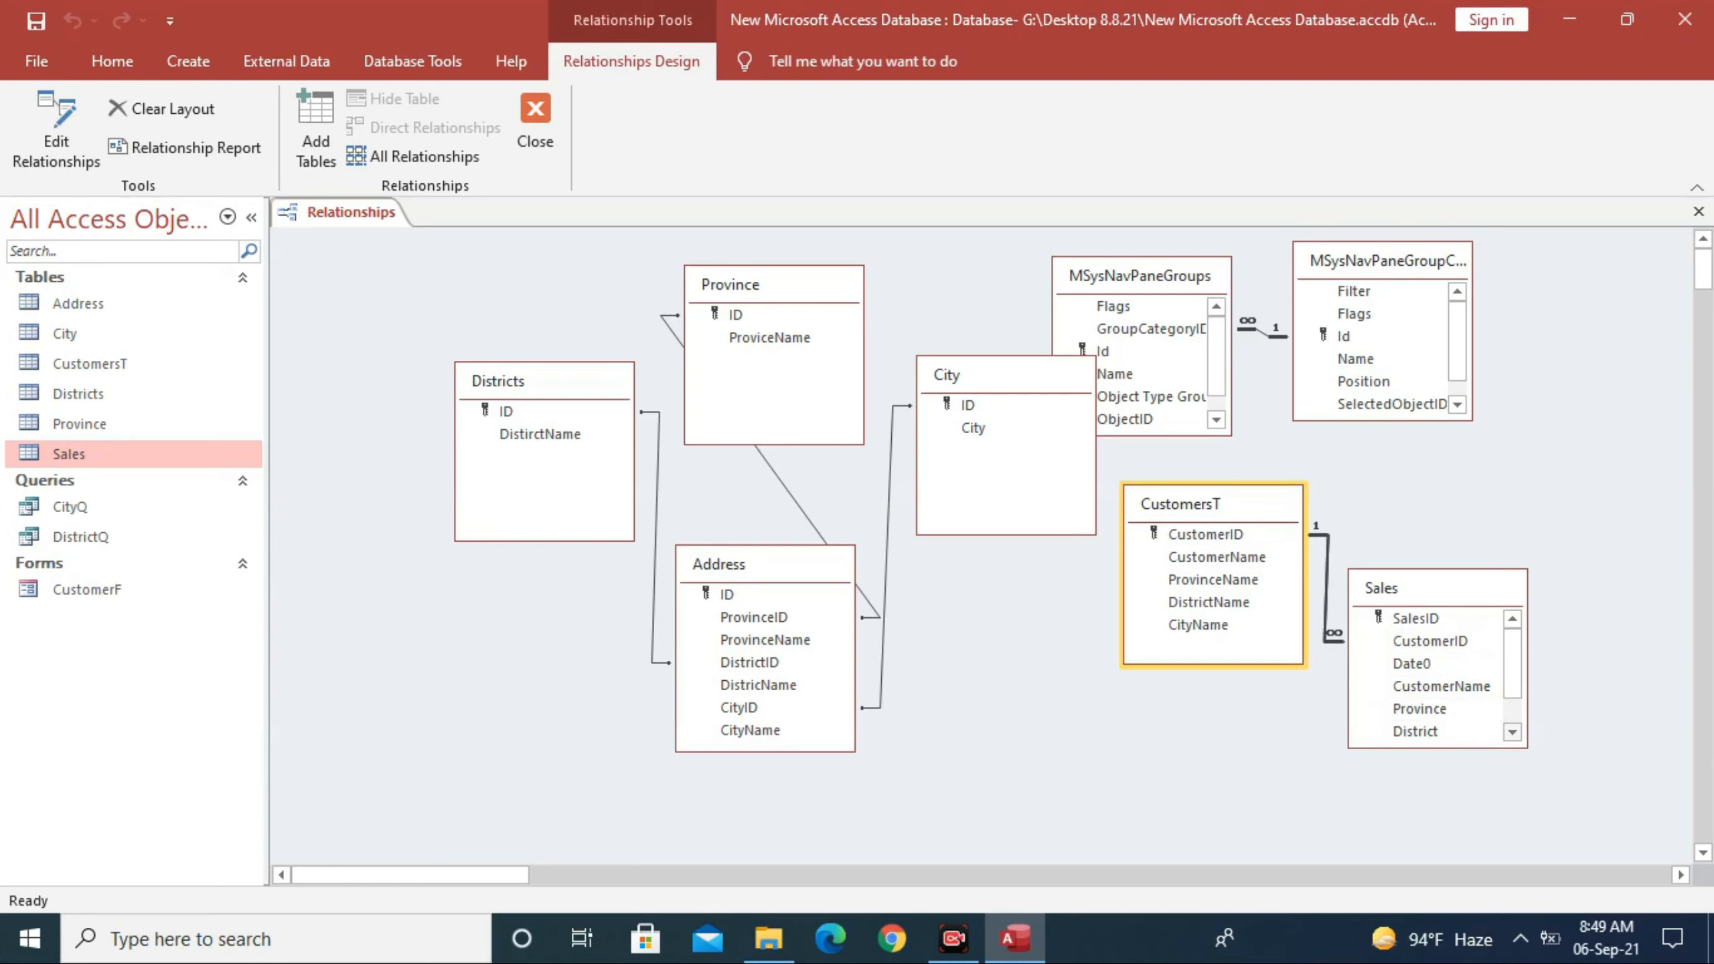
Step: Close the relationships layout and save its changes
left_click(1512, 733)
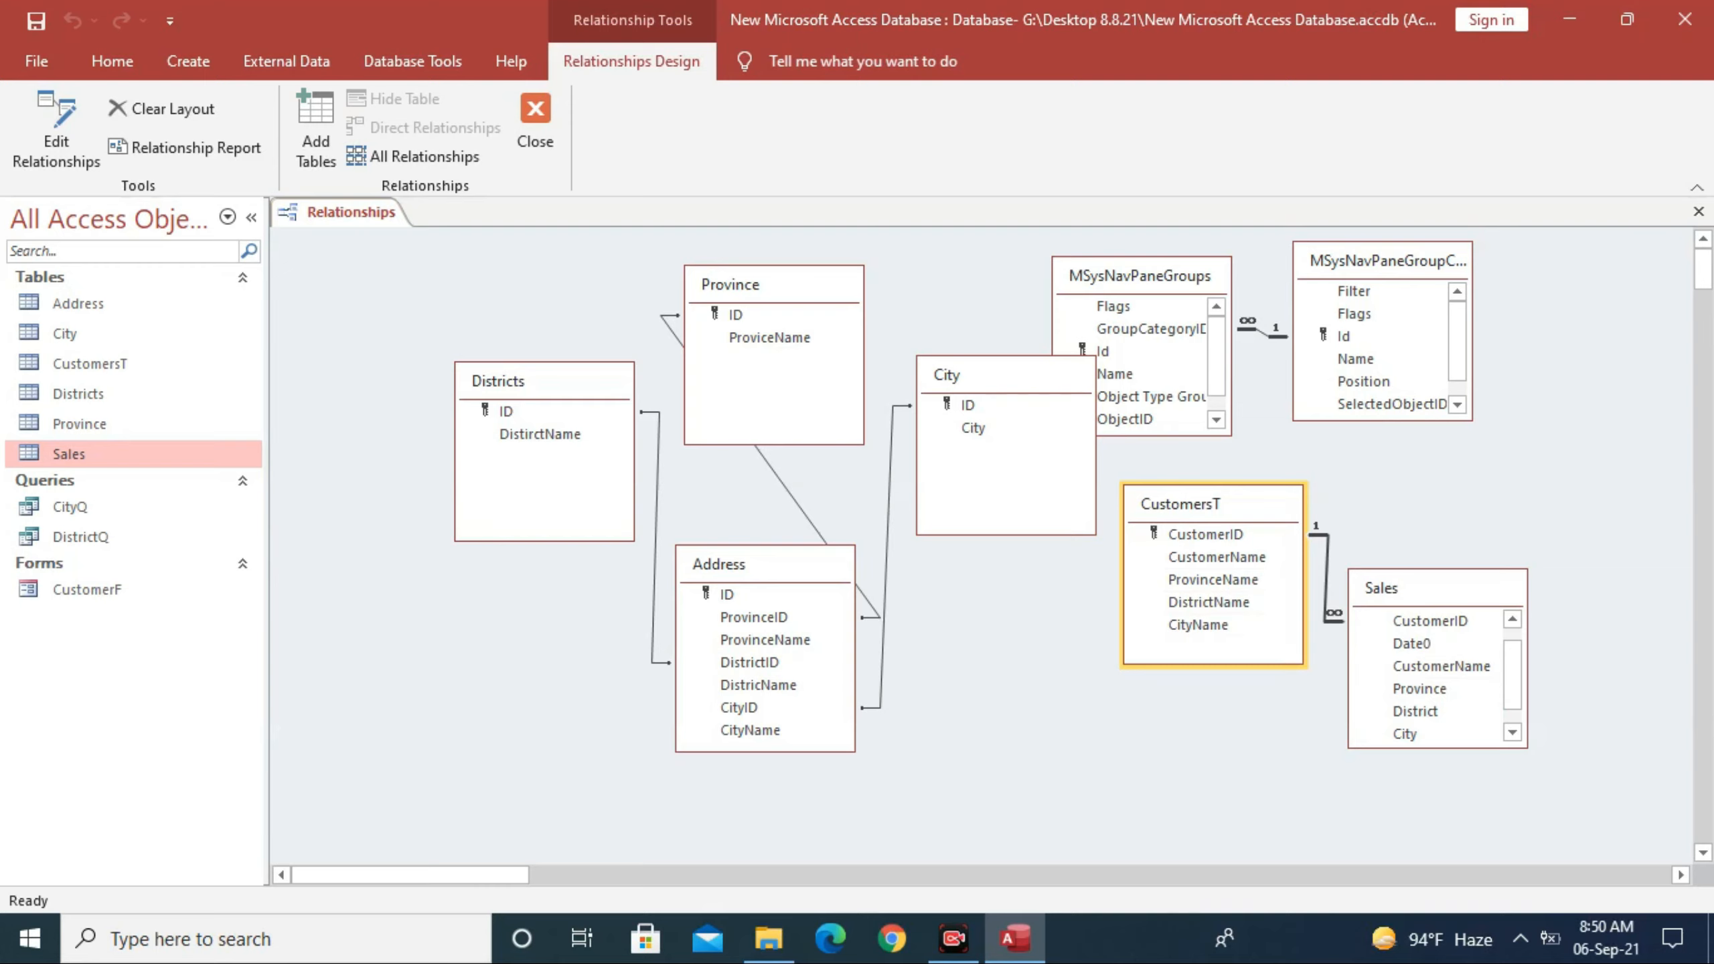
left_click(535, 122)
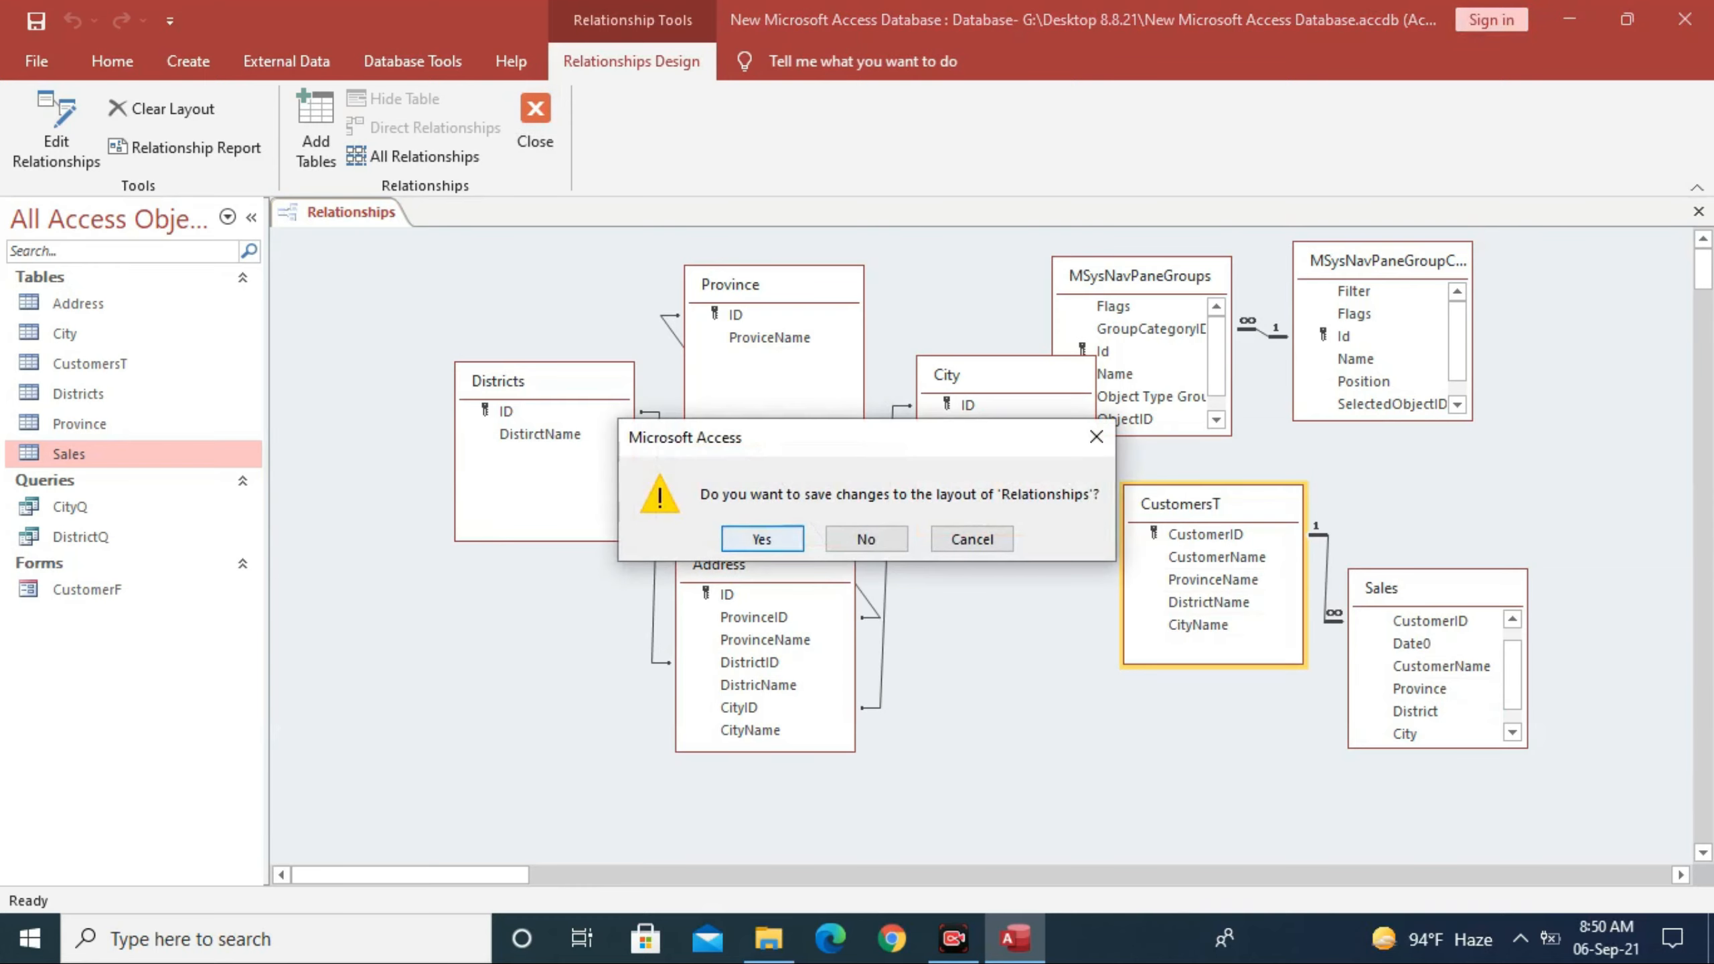
key("Return")
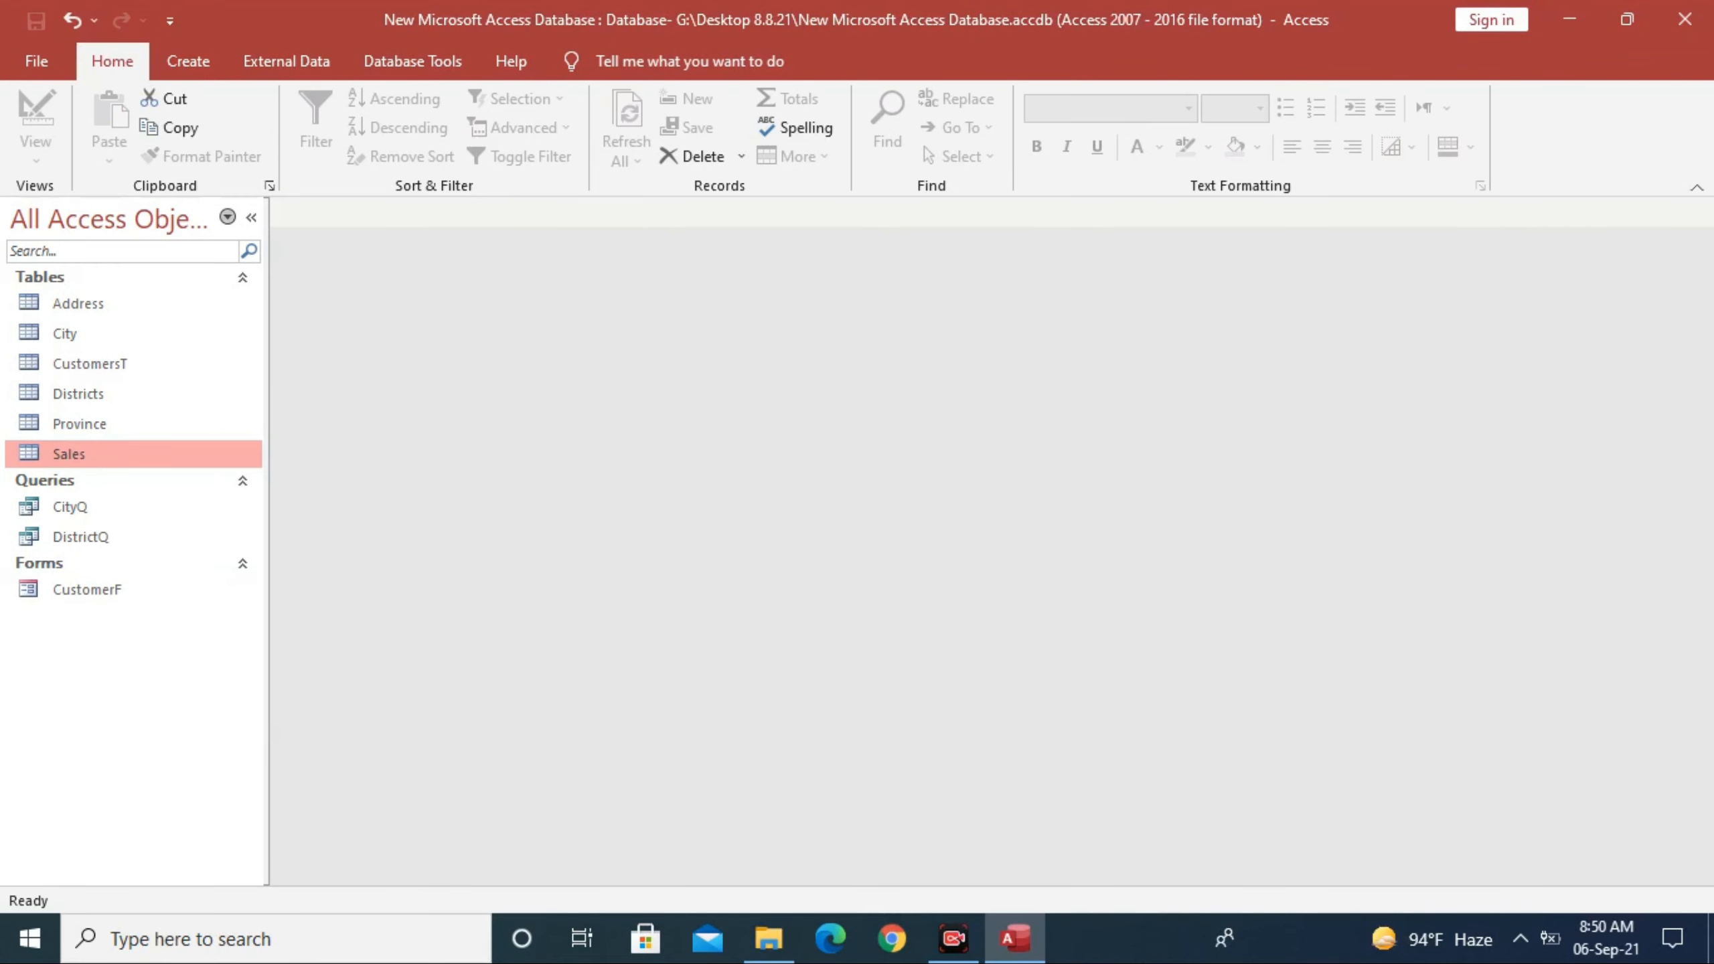
left_click(189, 61)
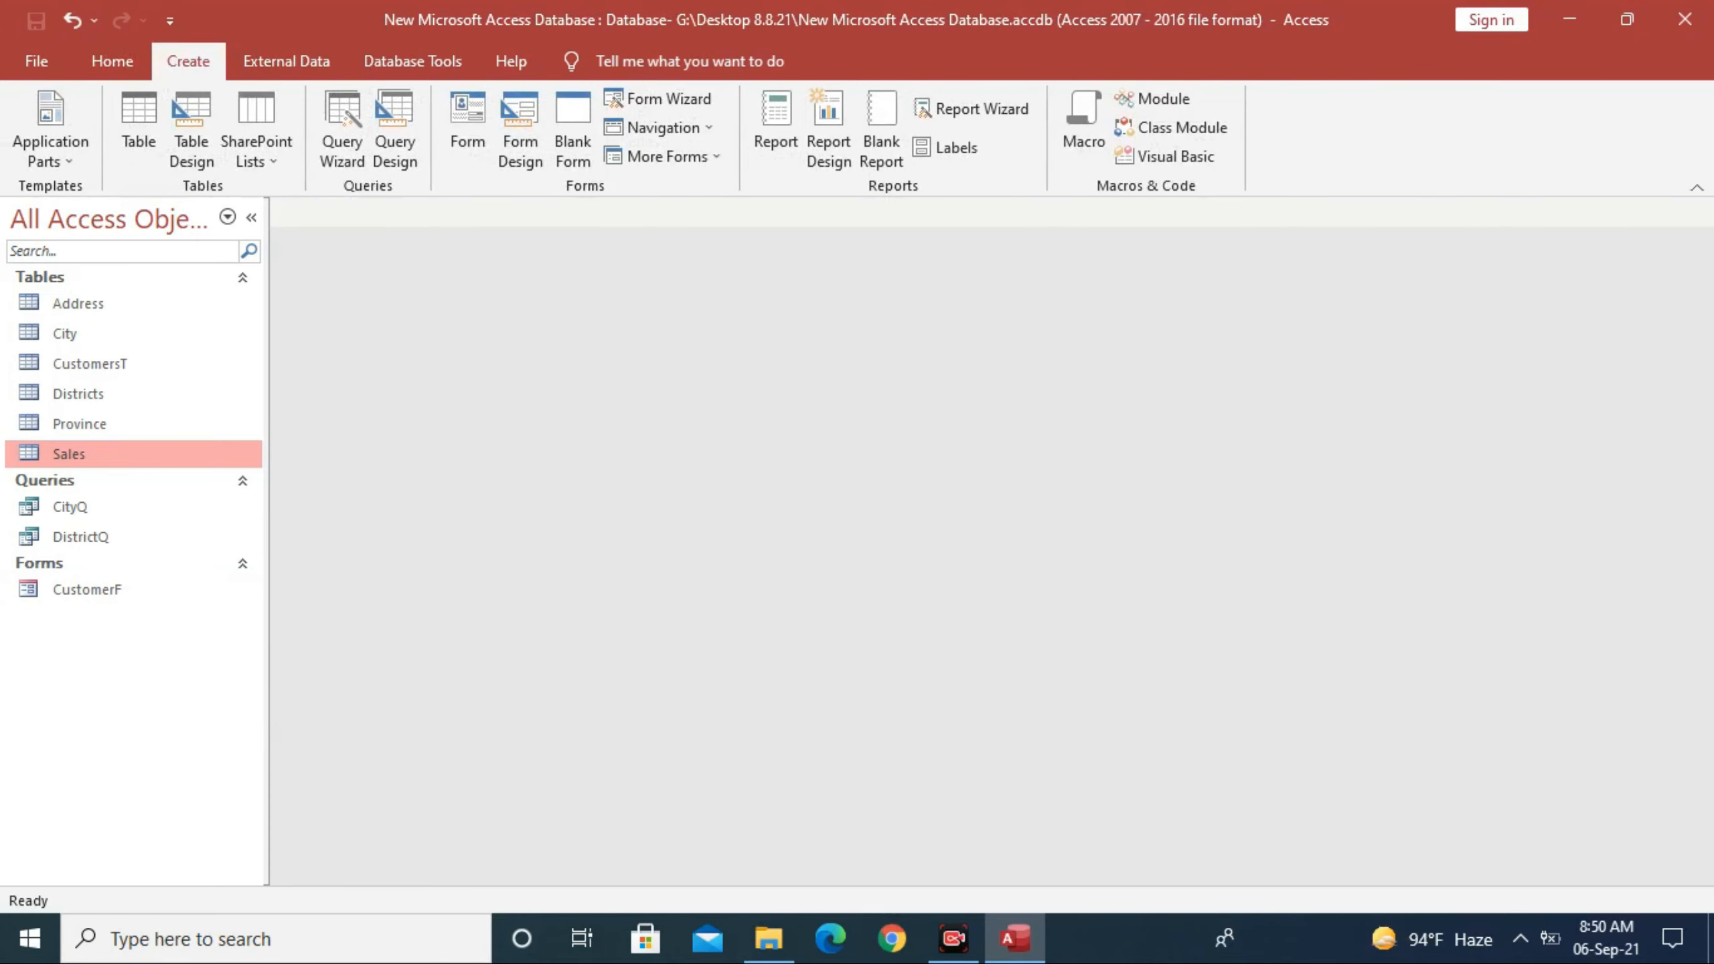
left_click(467, 129)
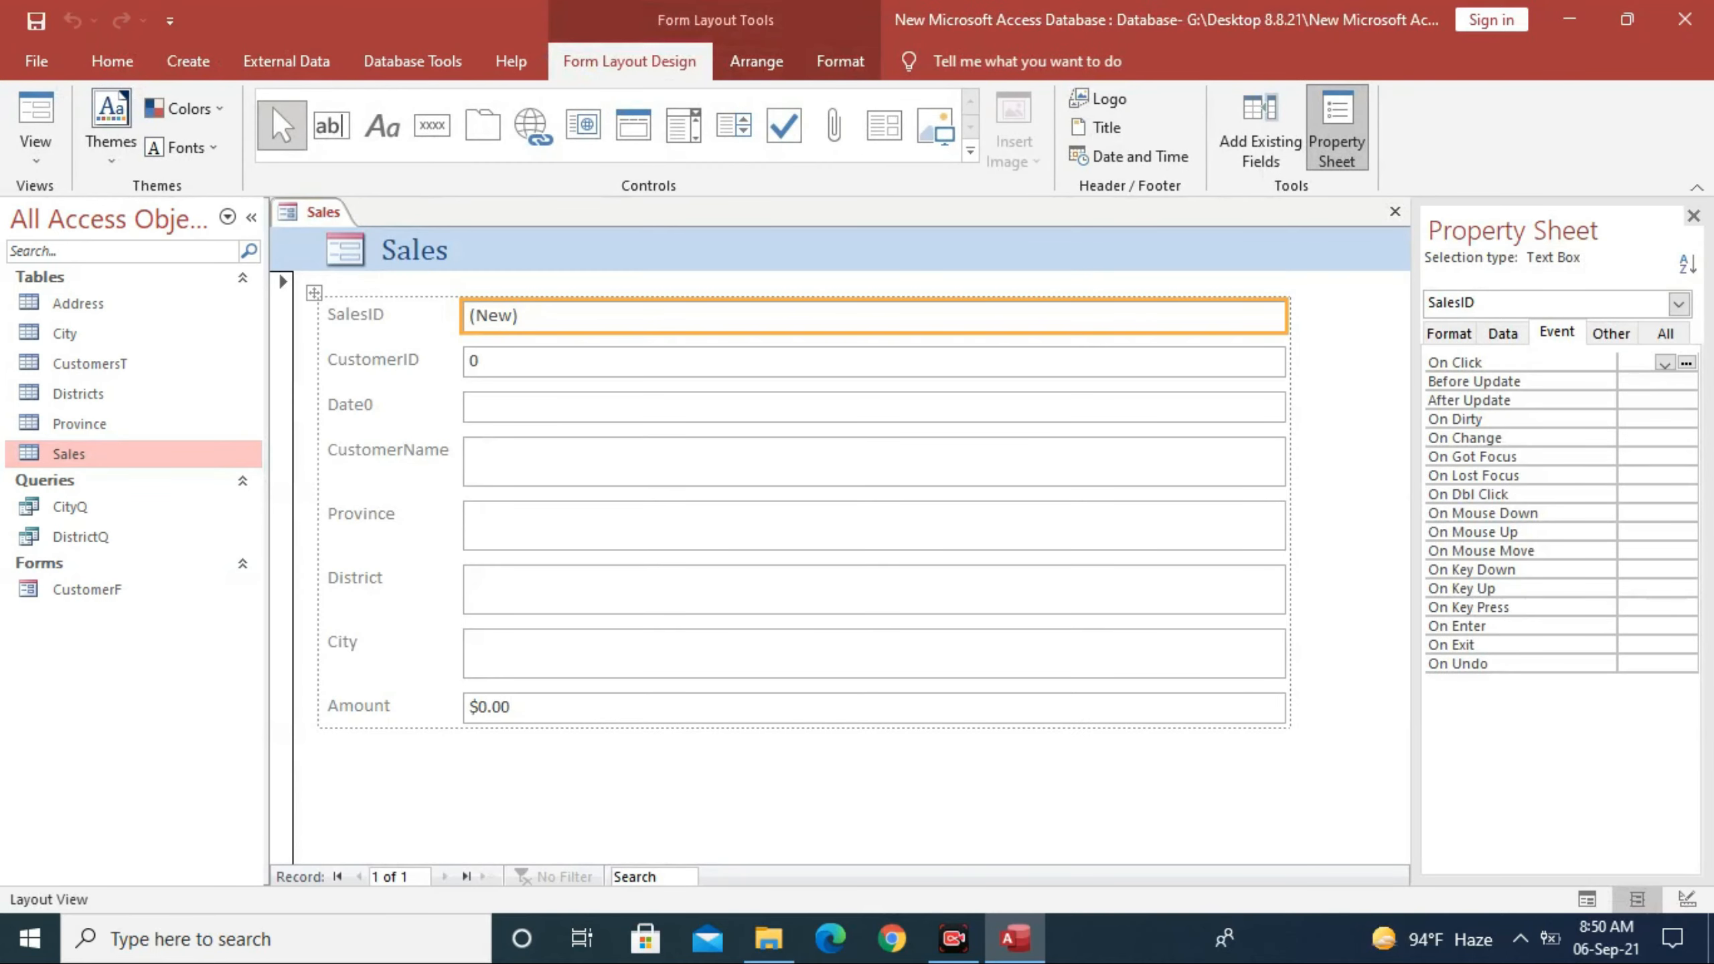
left_click(1395, 212)
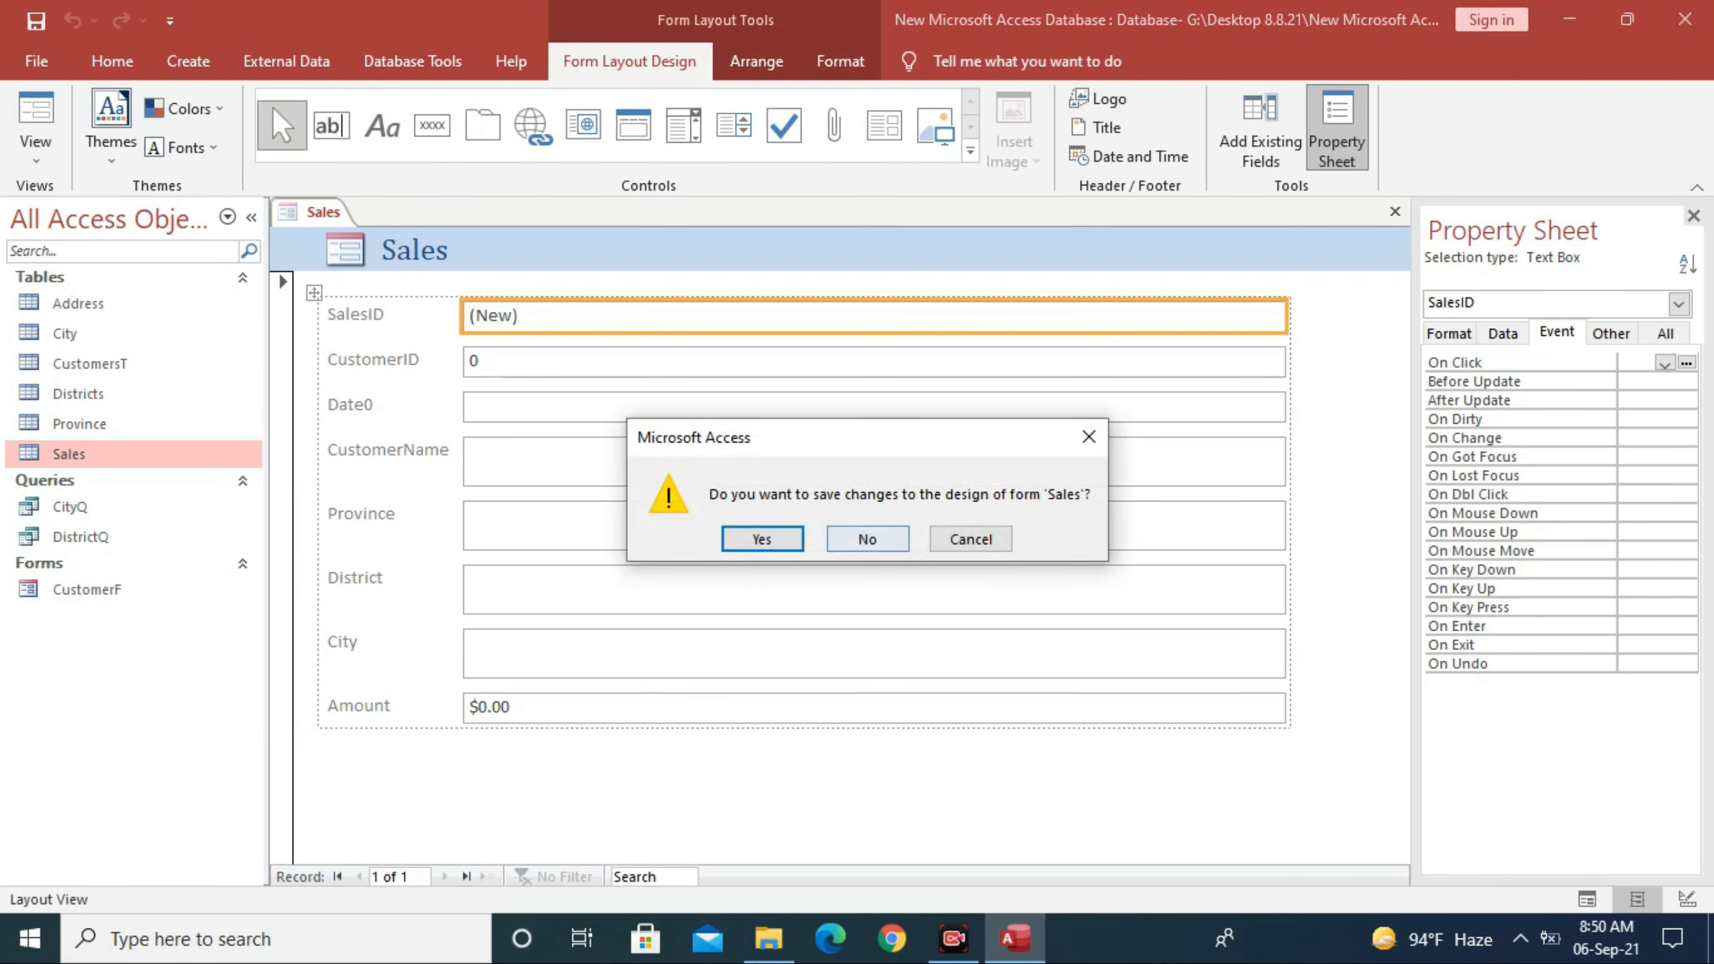
left_click(867, 539)
Step: Duplicate the CustomerF form under the name SalesF
left_click(87, 589)
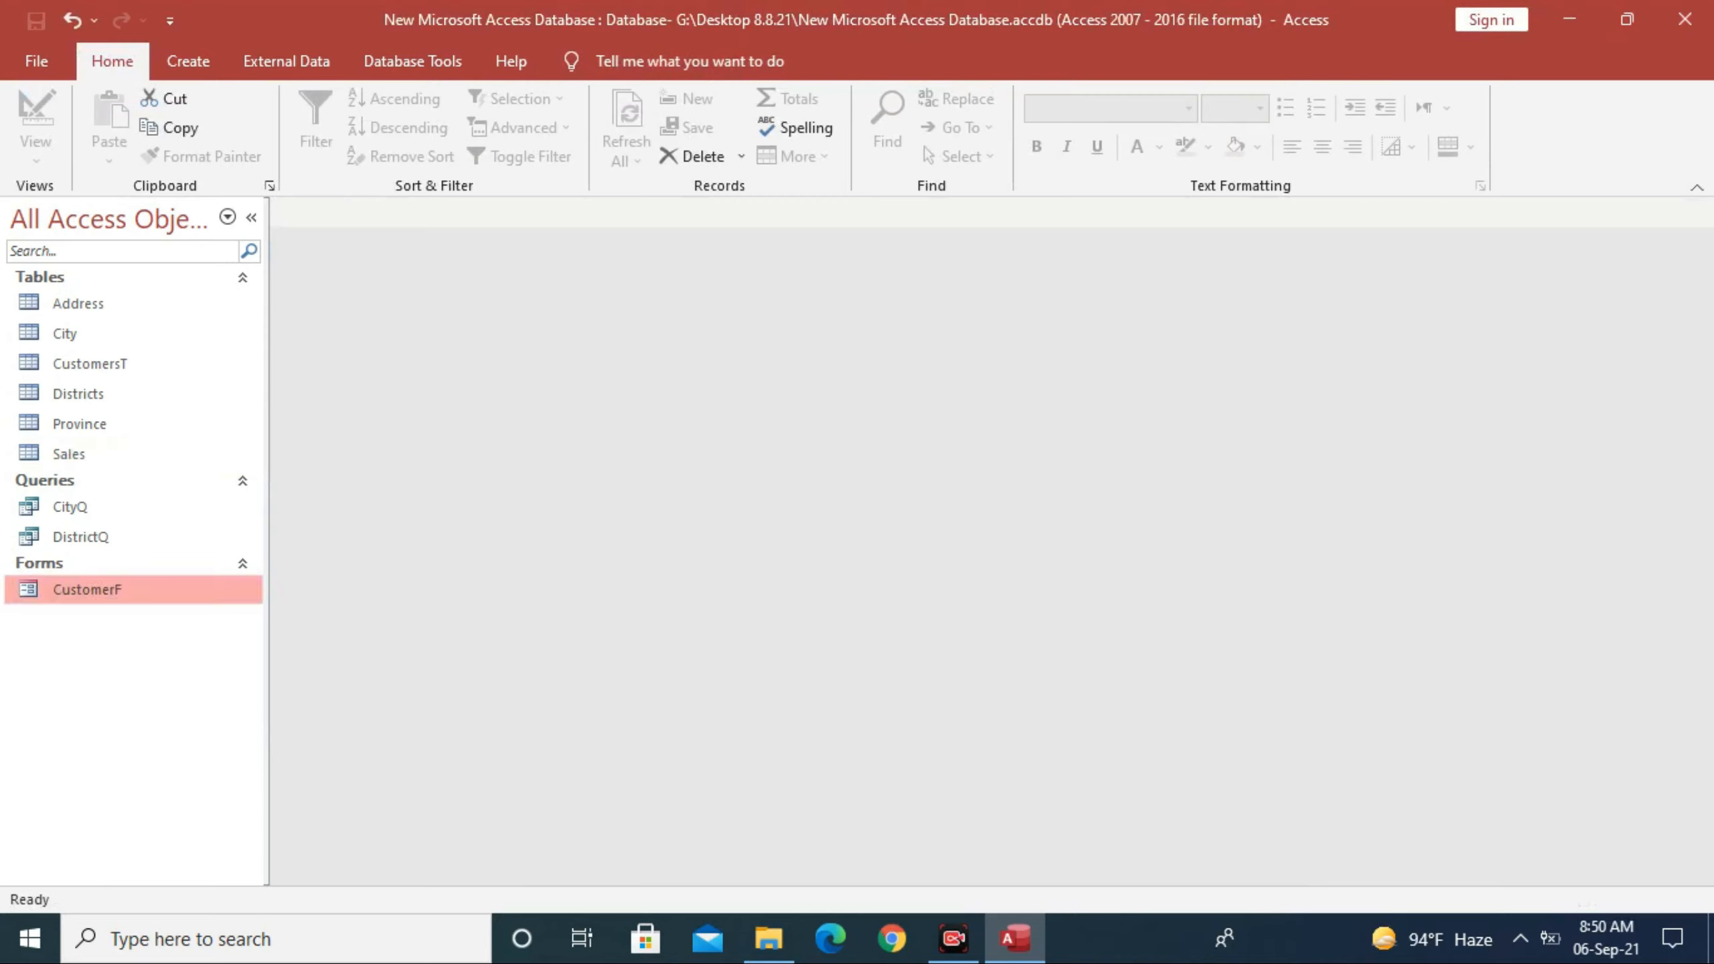
key("ctrl+c")
key("ctrl+v")
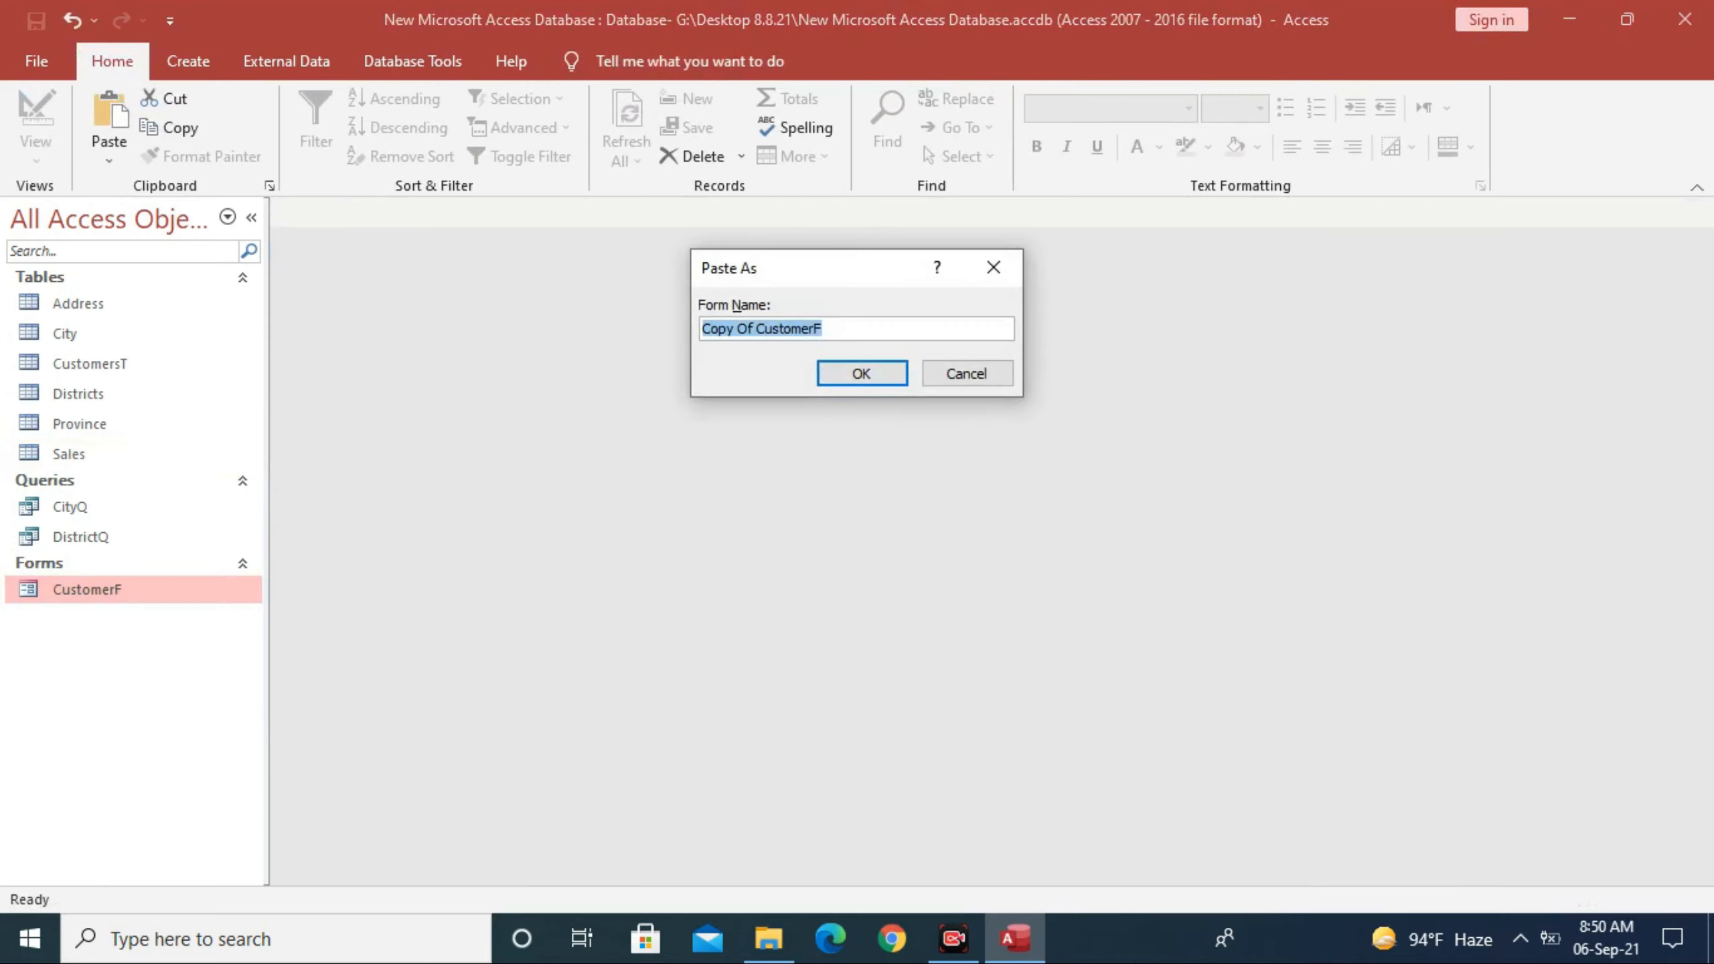
type("Sal")
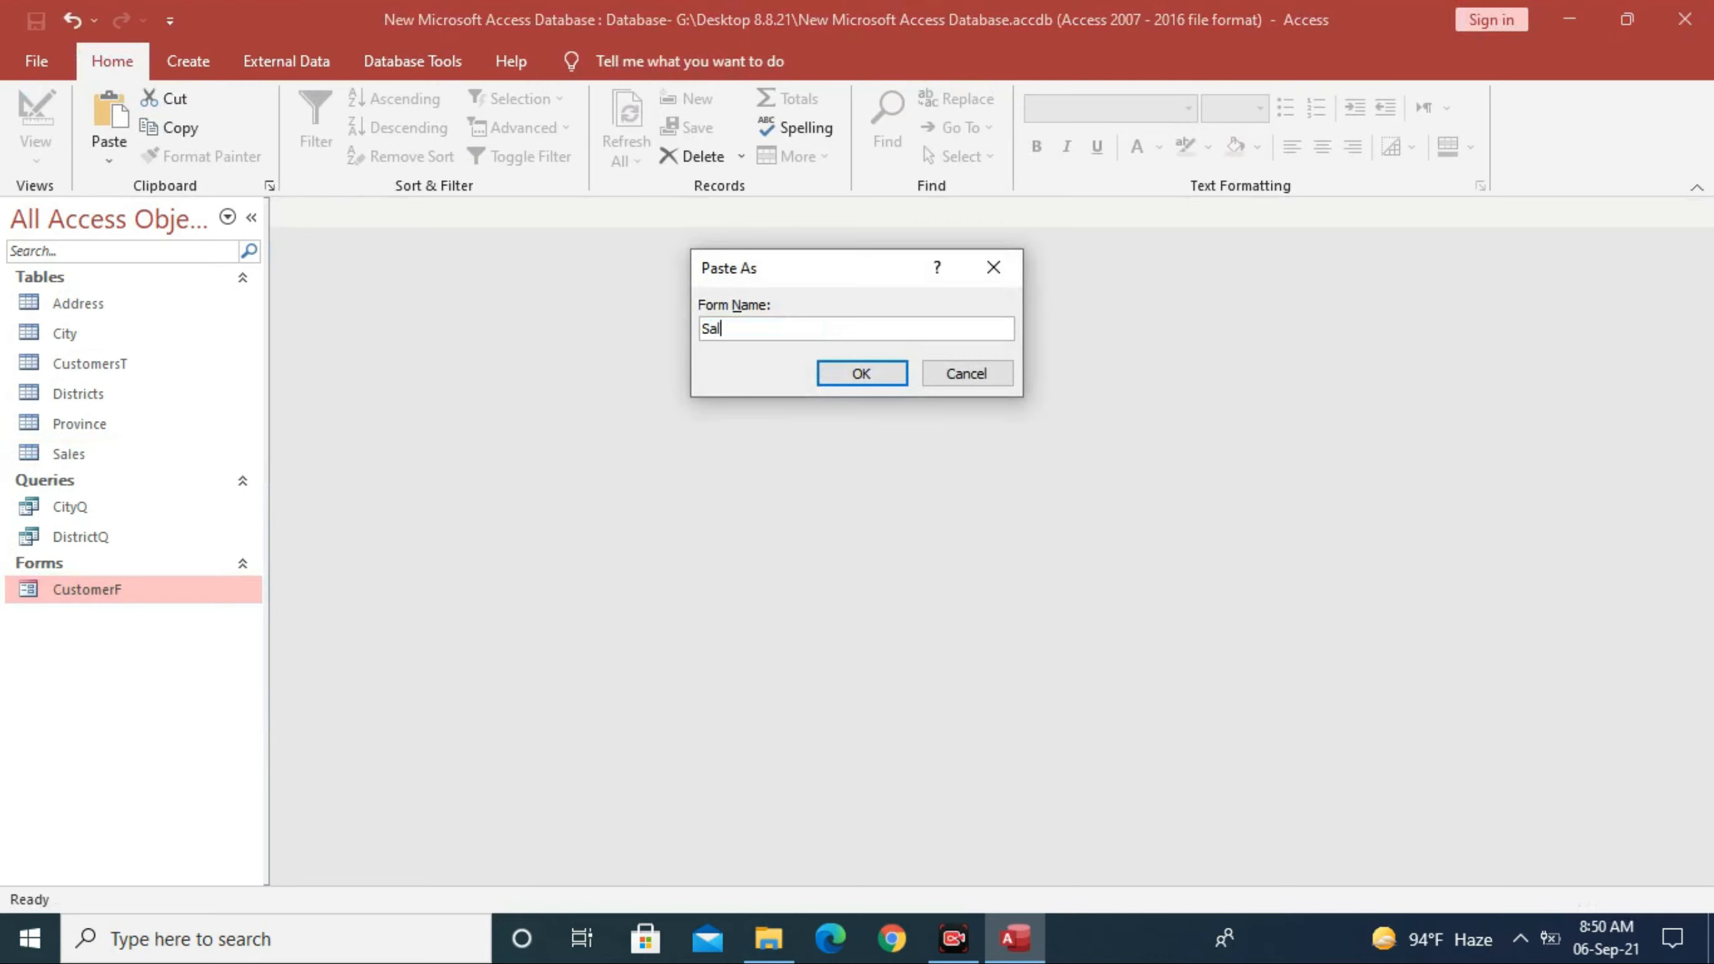
type("esF")
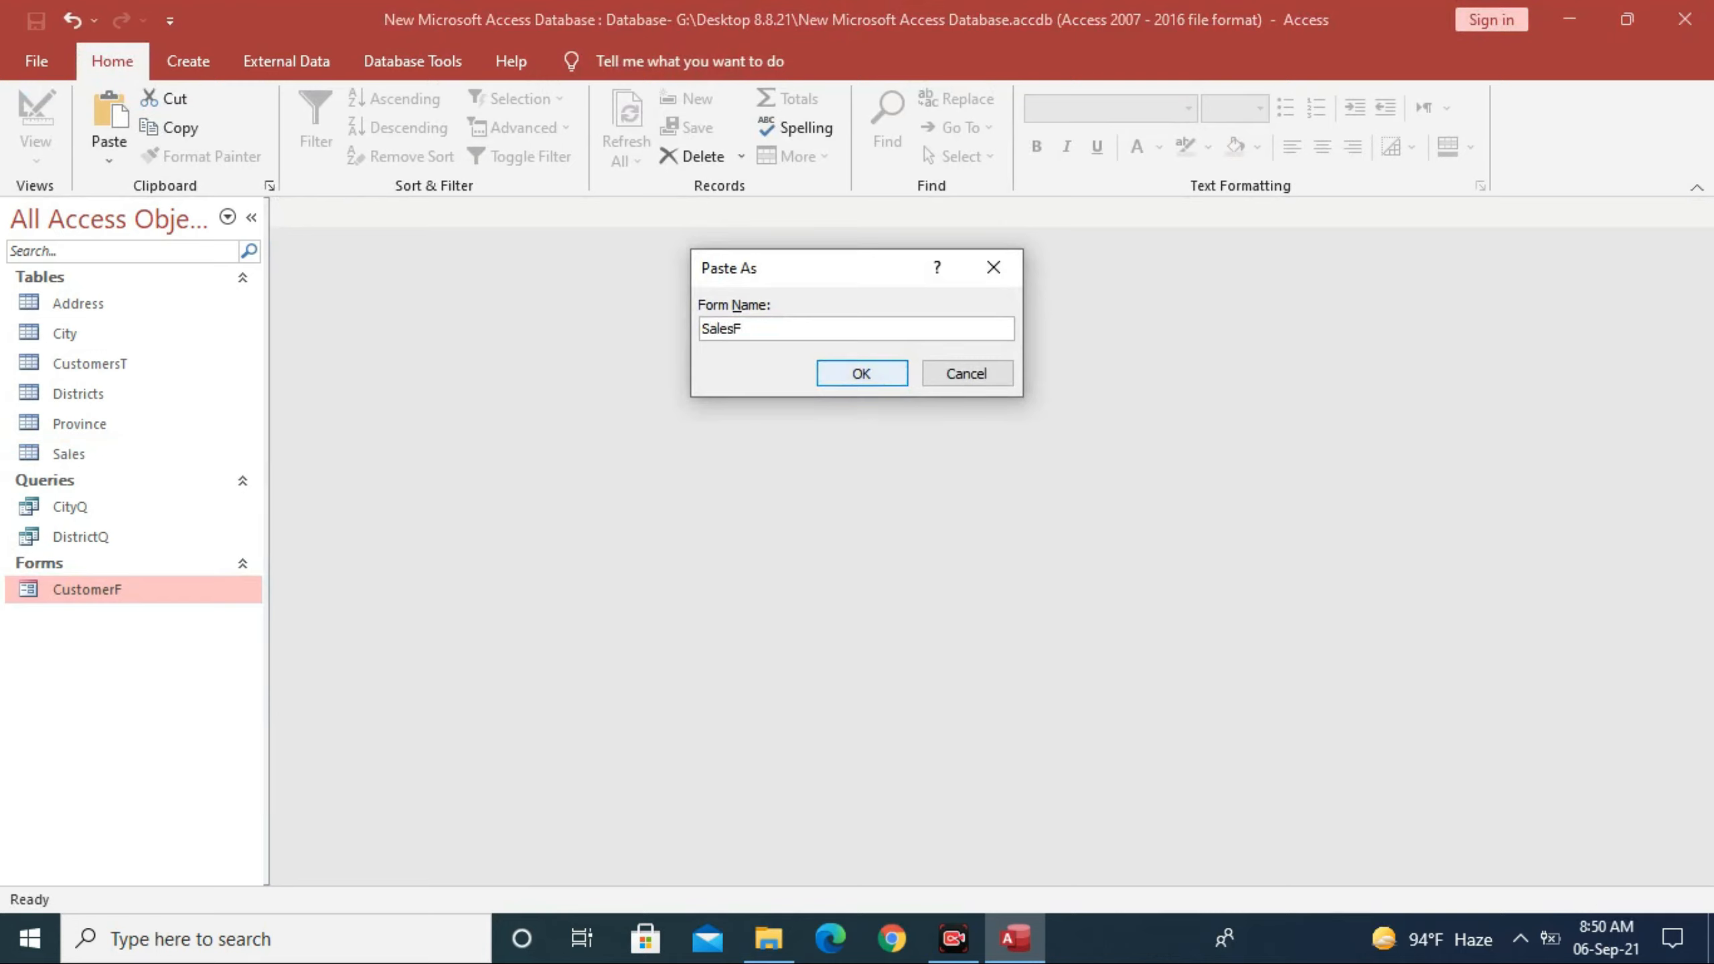
key("Return")
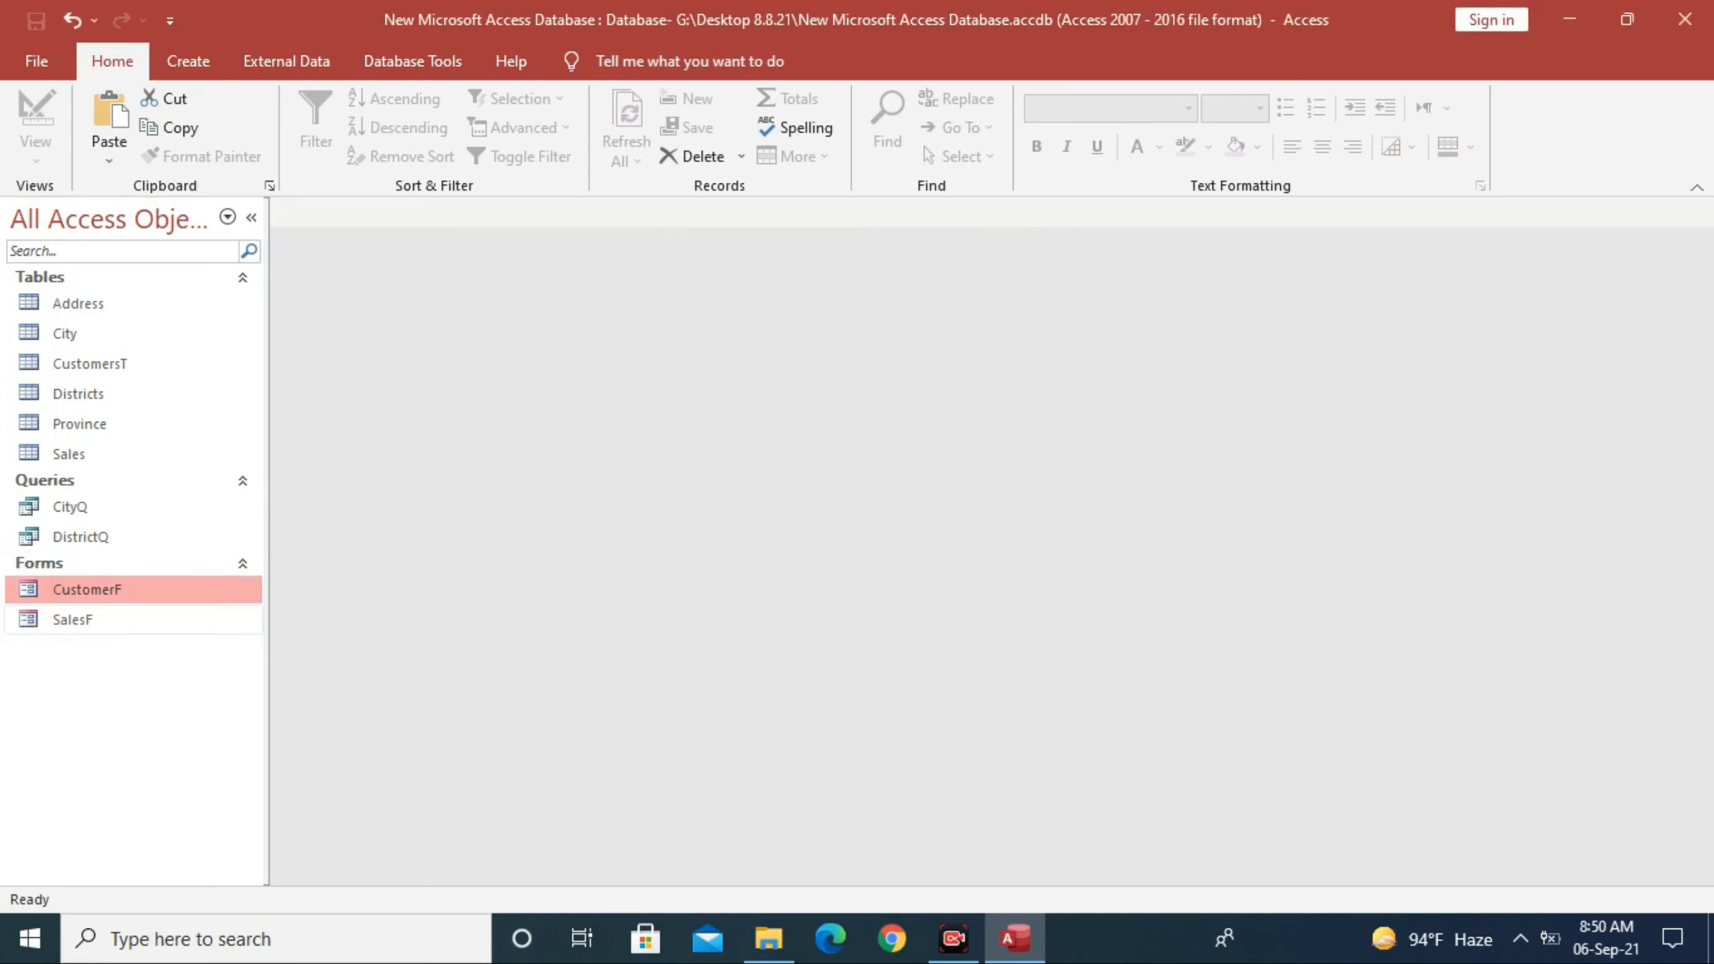
Step: Open the SalesF form in Design View and delete its customer ID, customer name, province, district and city fields with their labels
key("shift+F10")
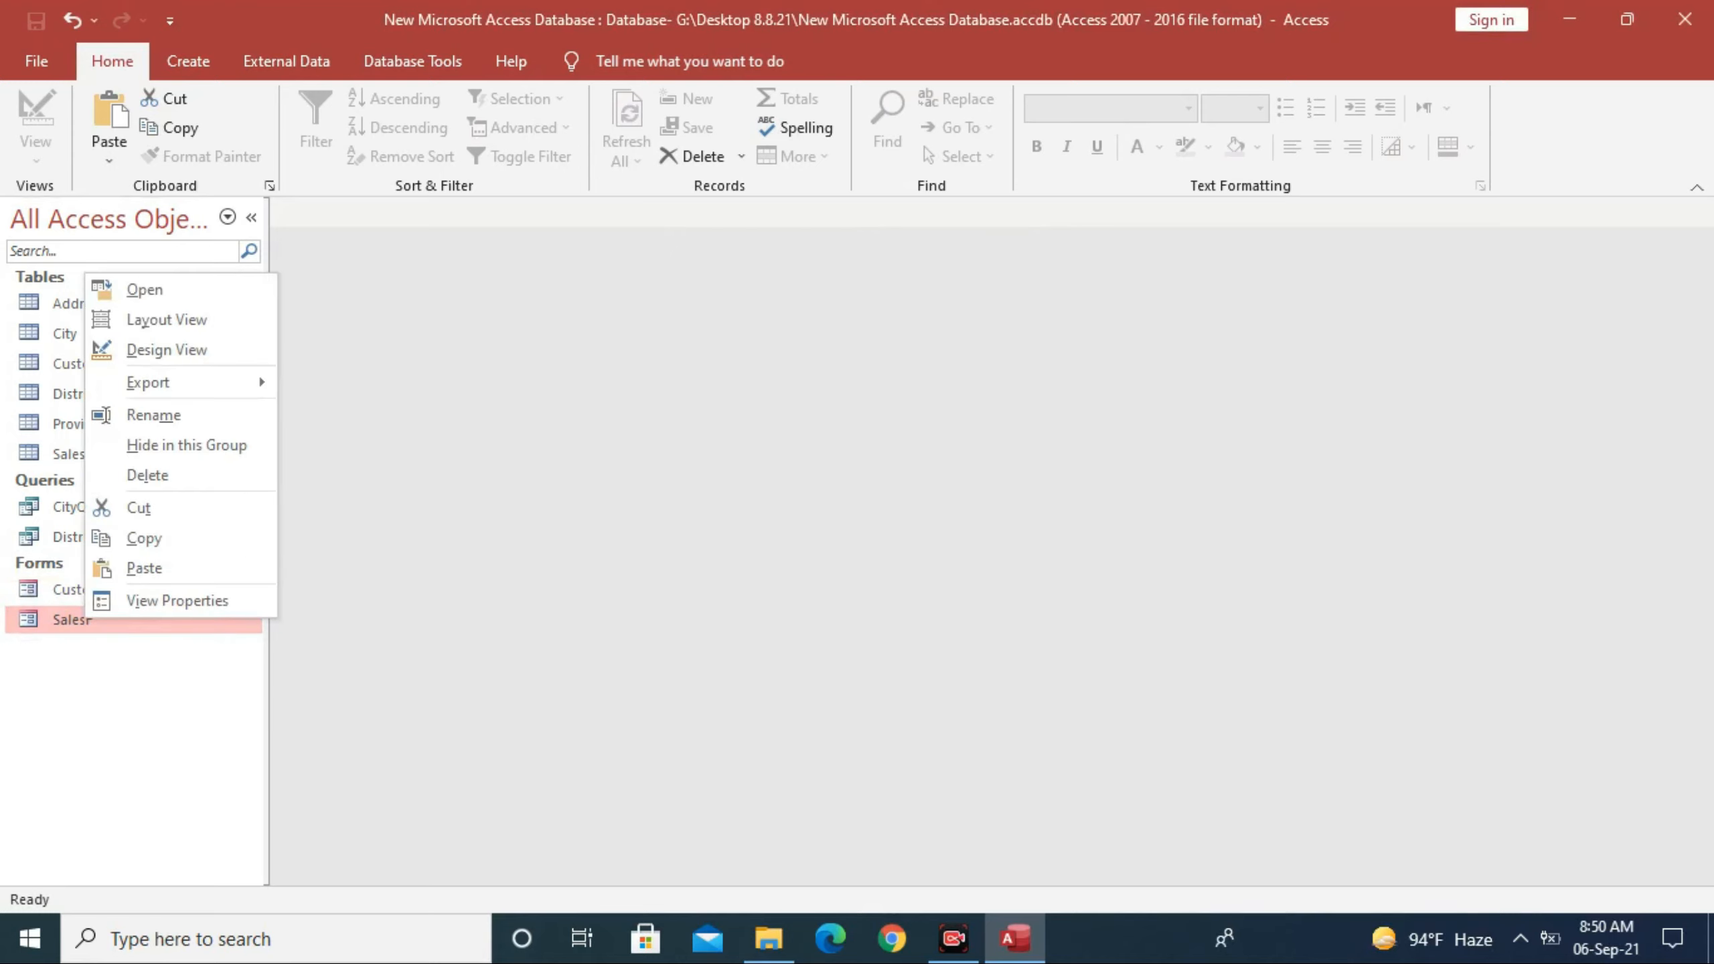
key("Up")
key("Up")
key("Up")
key("Up")
key("Up")
key("Up")
key("Up")
key("Up")
key("Up")
key("Return")
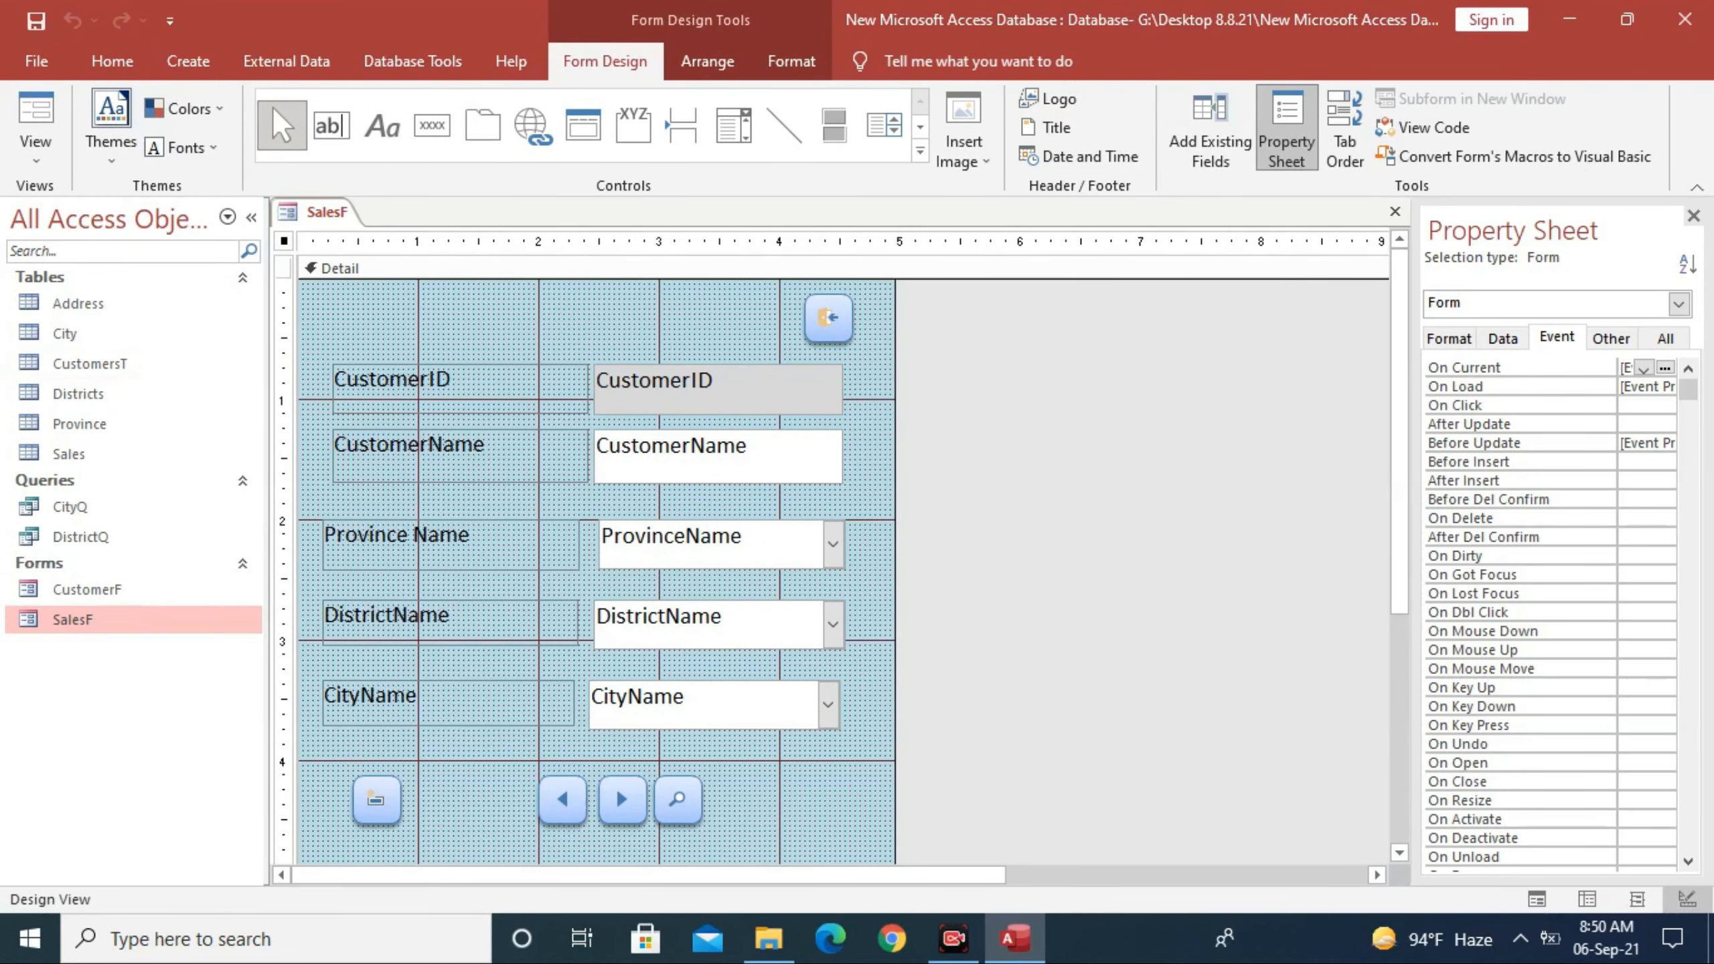
left_click_drag(876, 357, 319, 704)
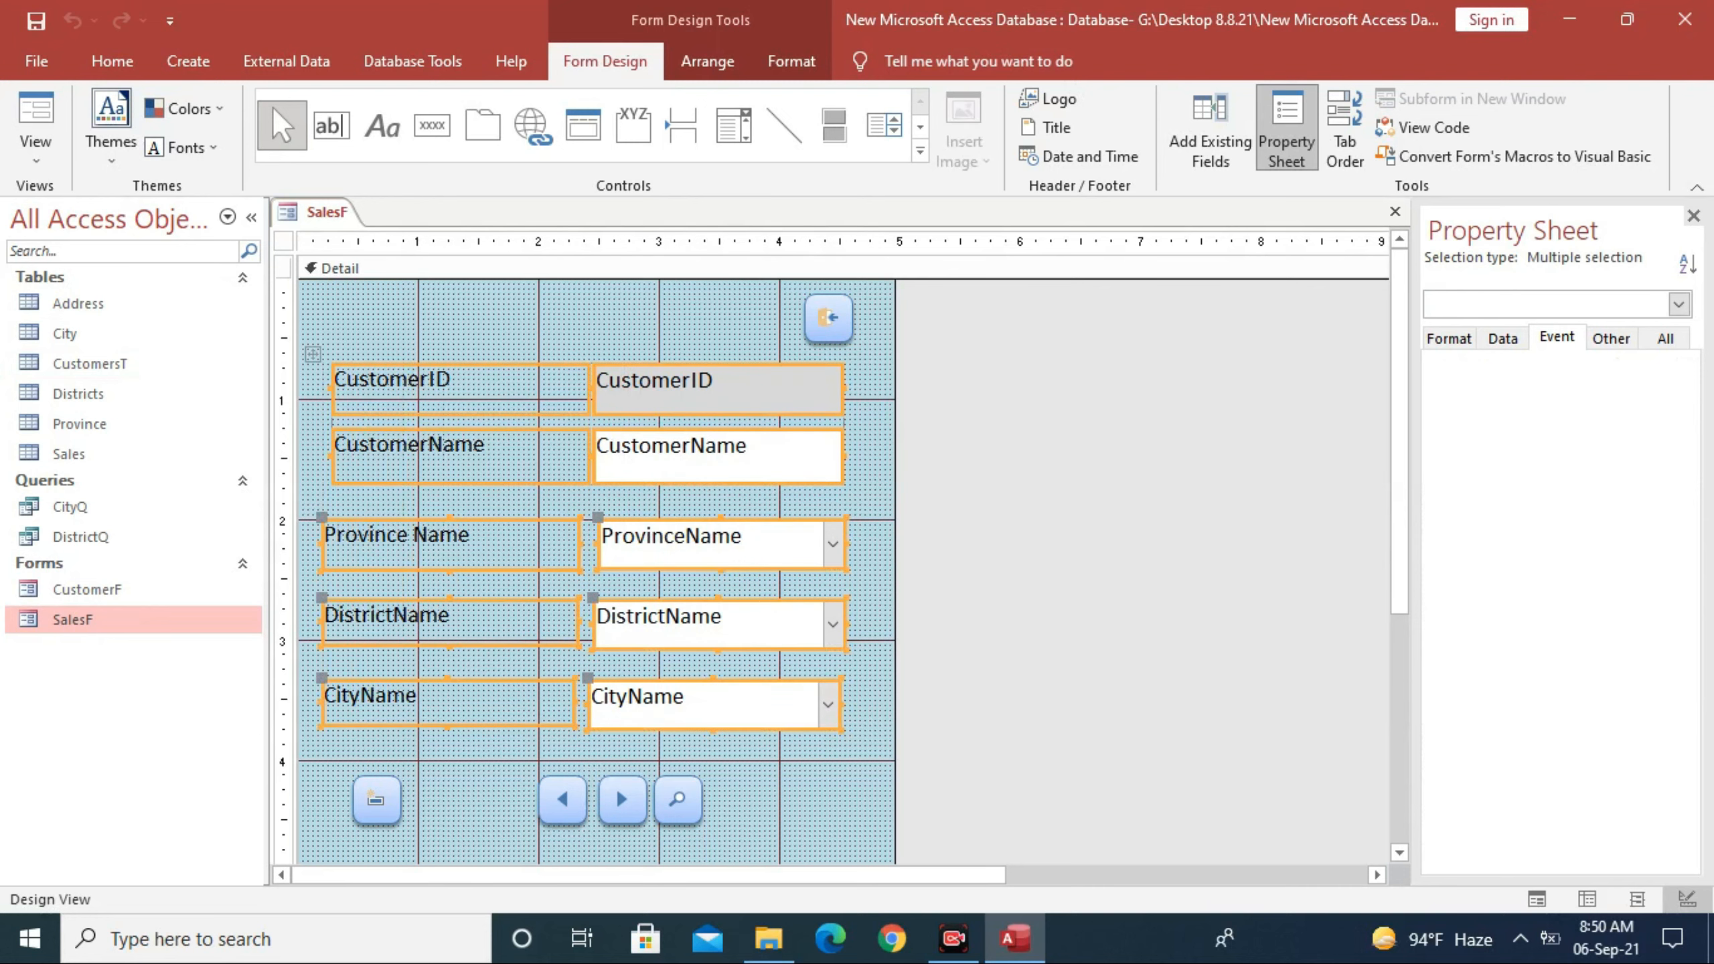
key("Delete")
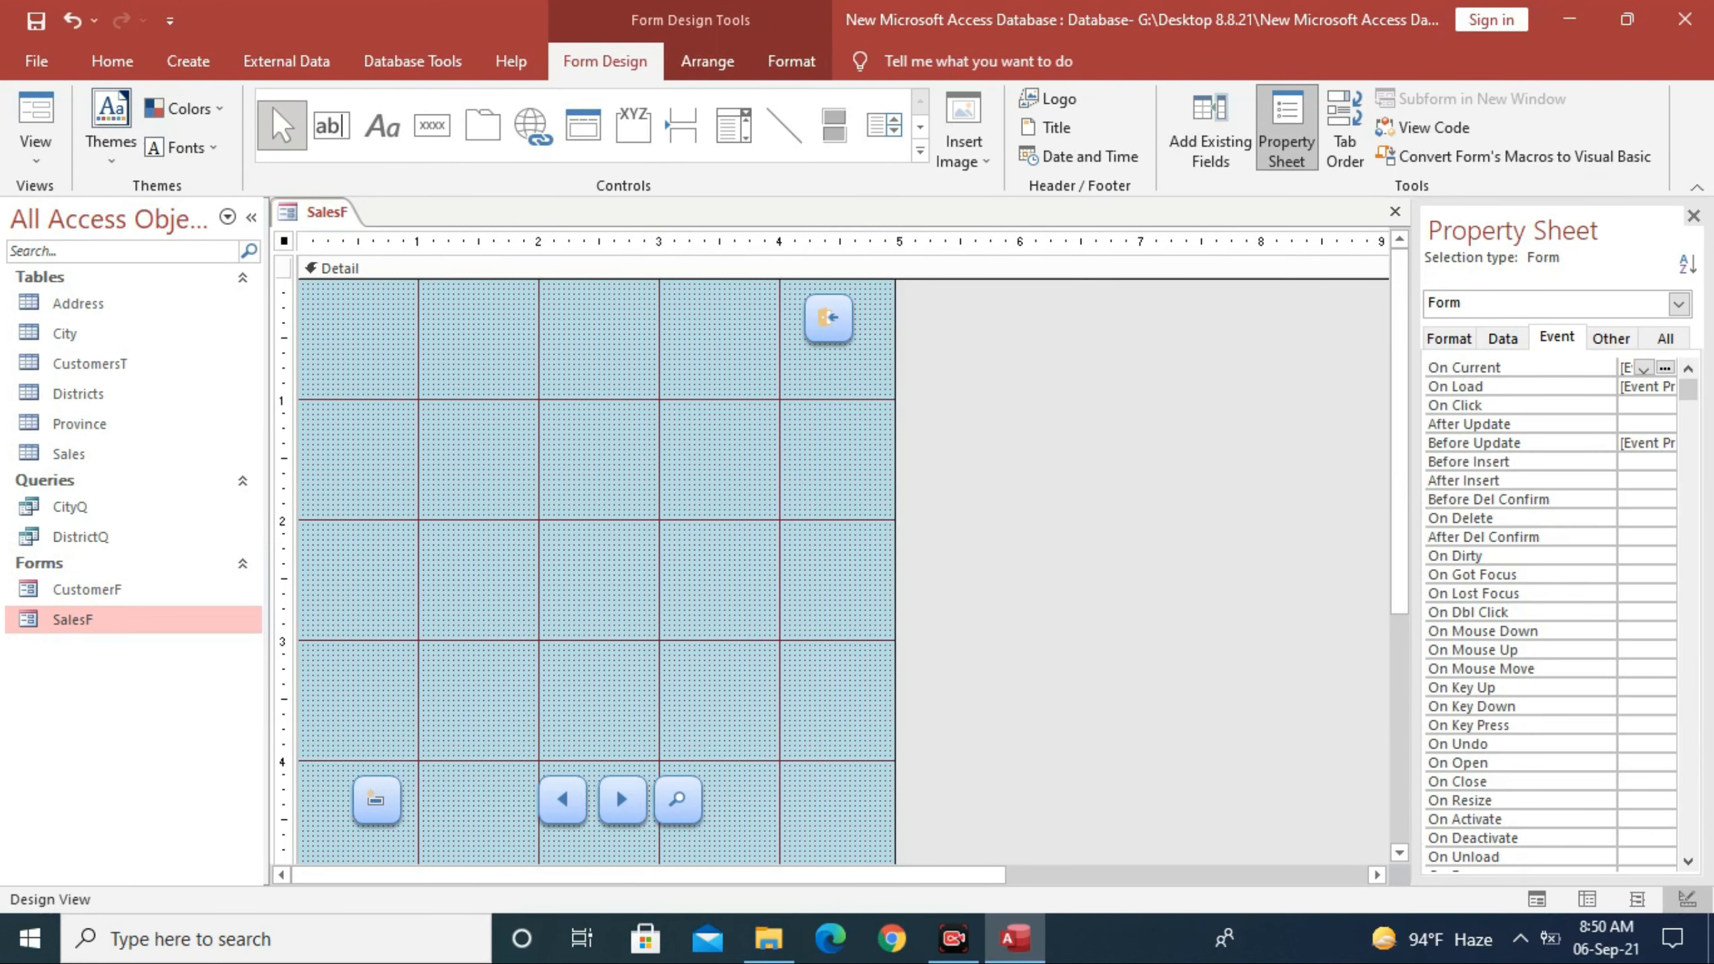
Step: Set the Record Source of the SalesF form to the Sales table
left_click(1491, 337)
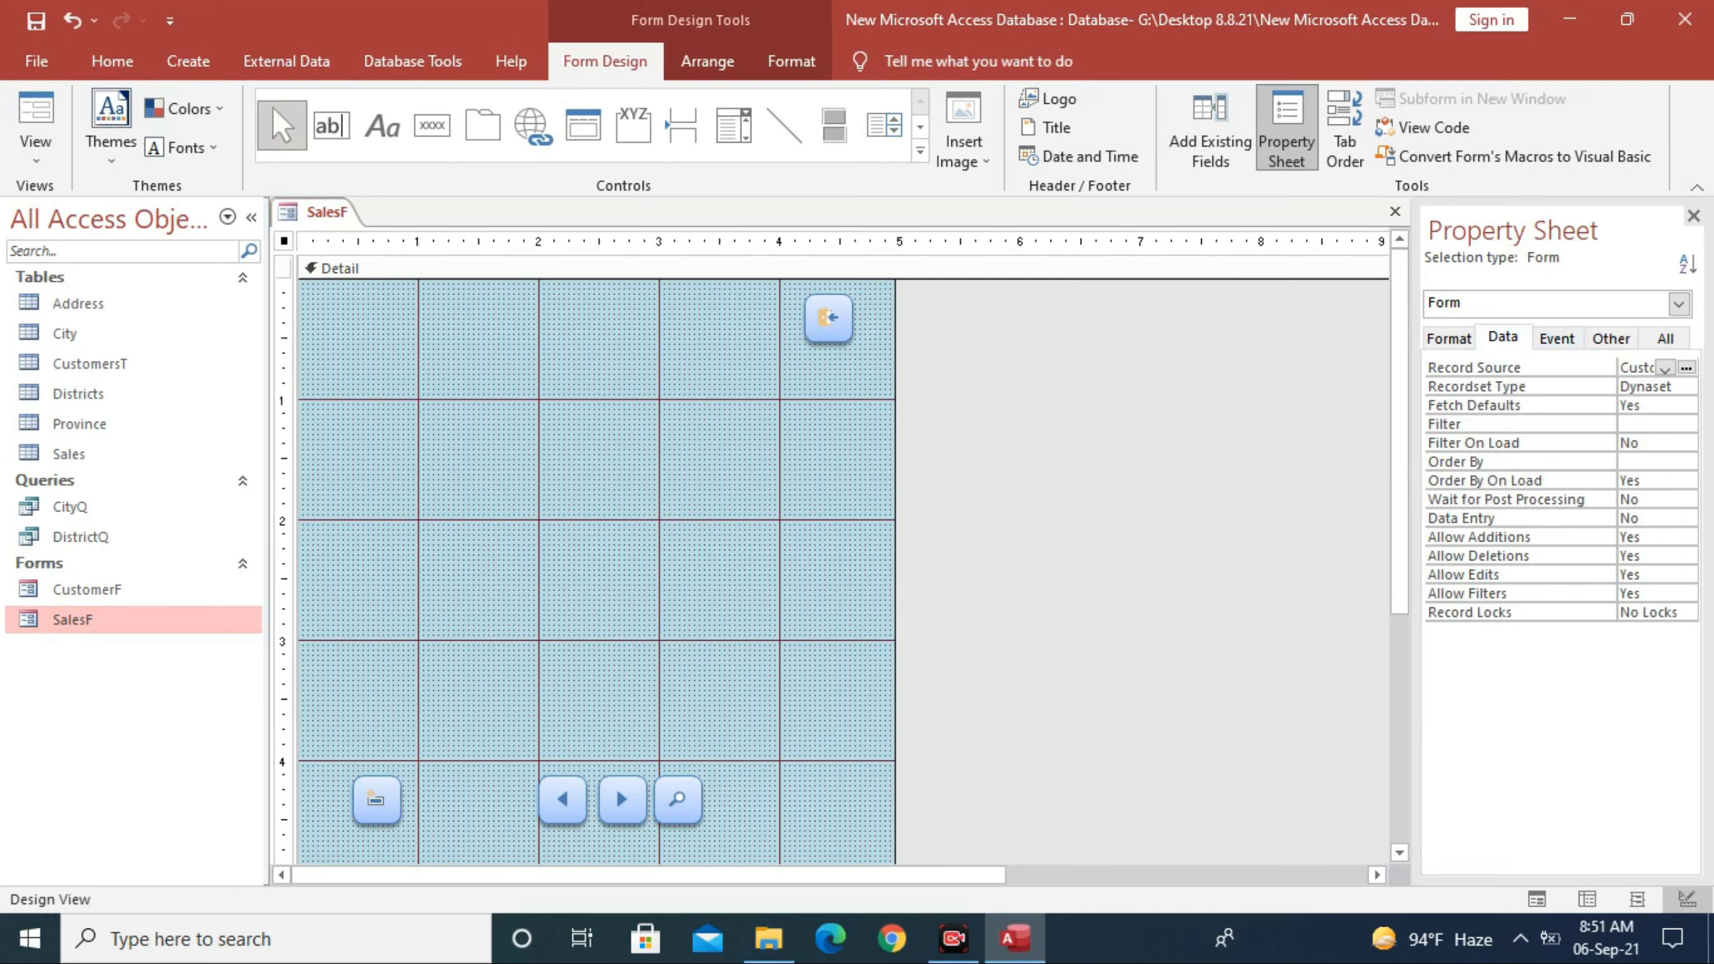
left_click(1644, 368)
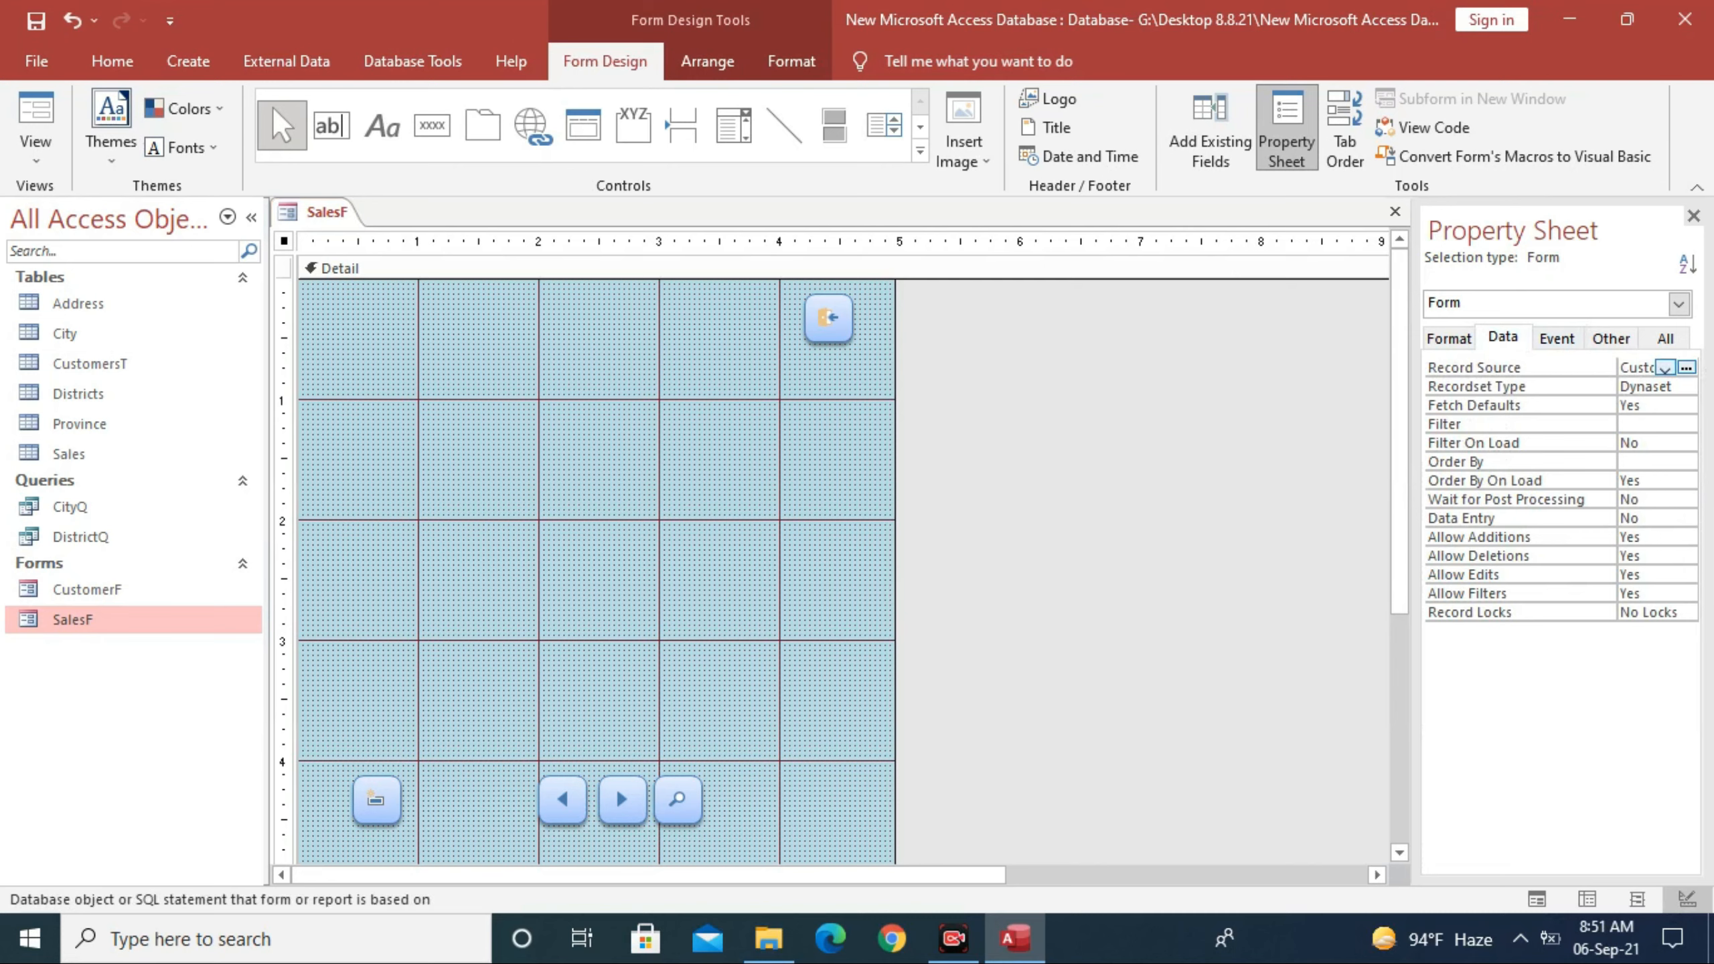
key("Down")
type("s")
key("Return")
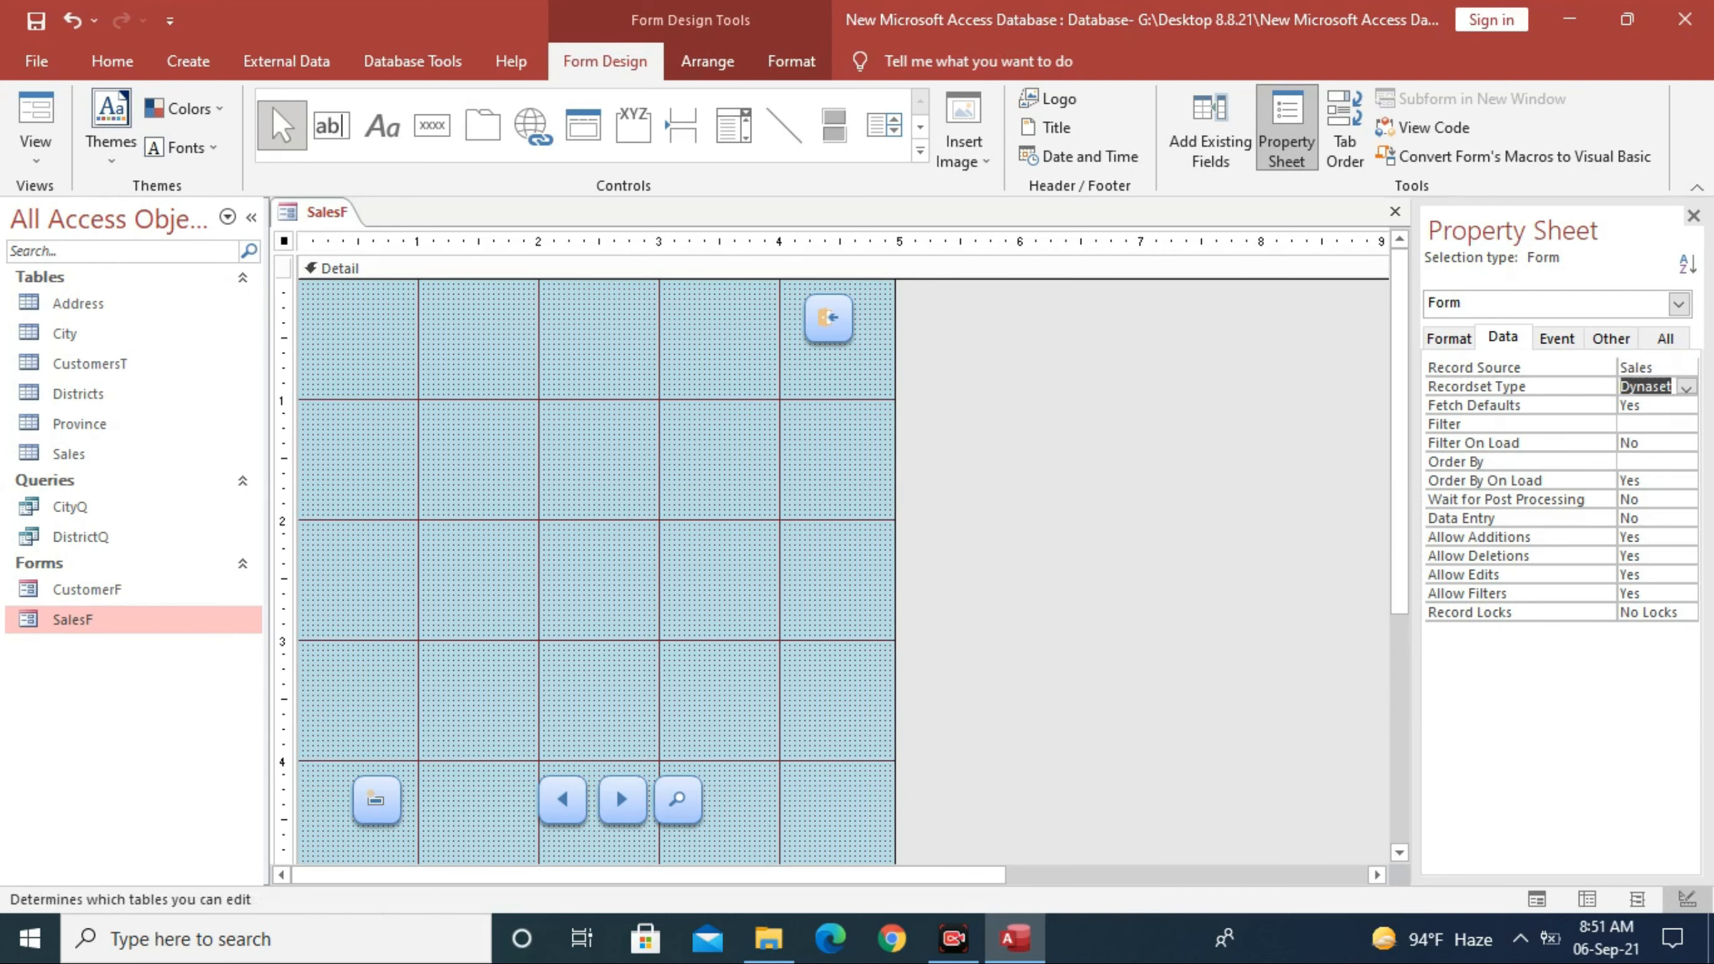
left_click(1664, 368)
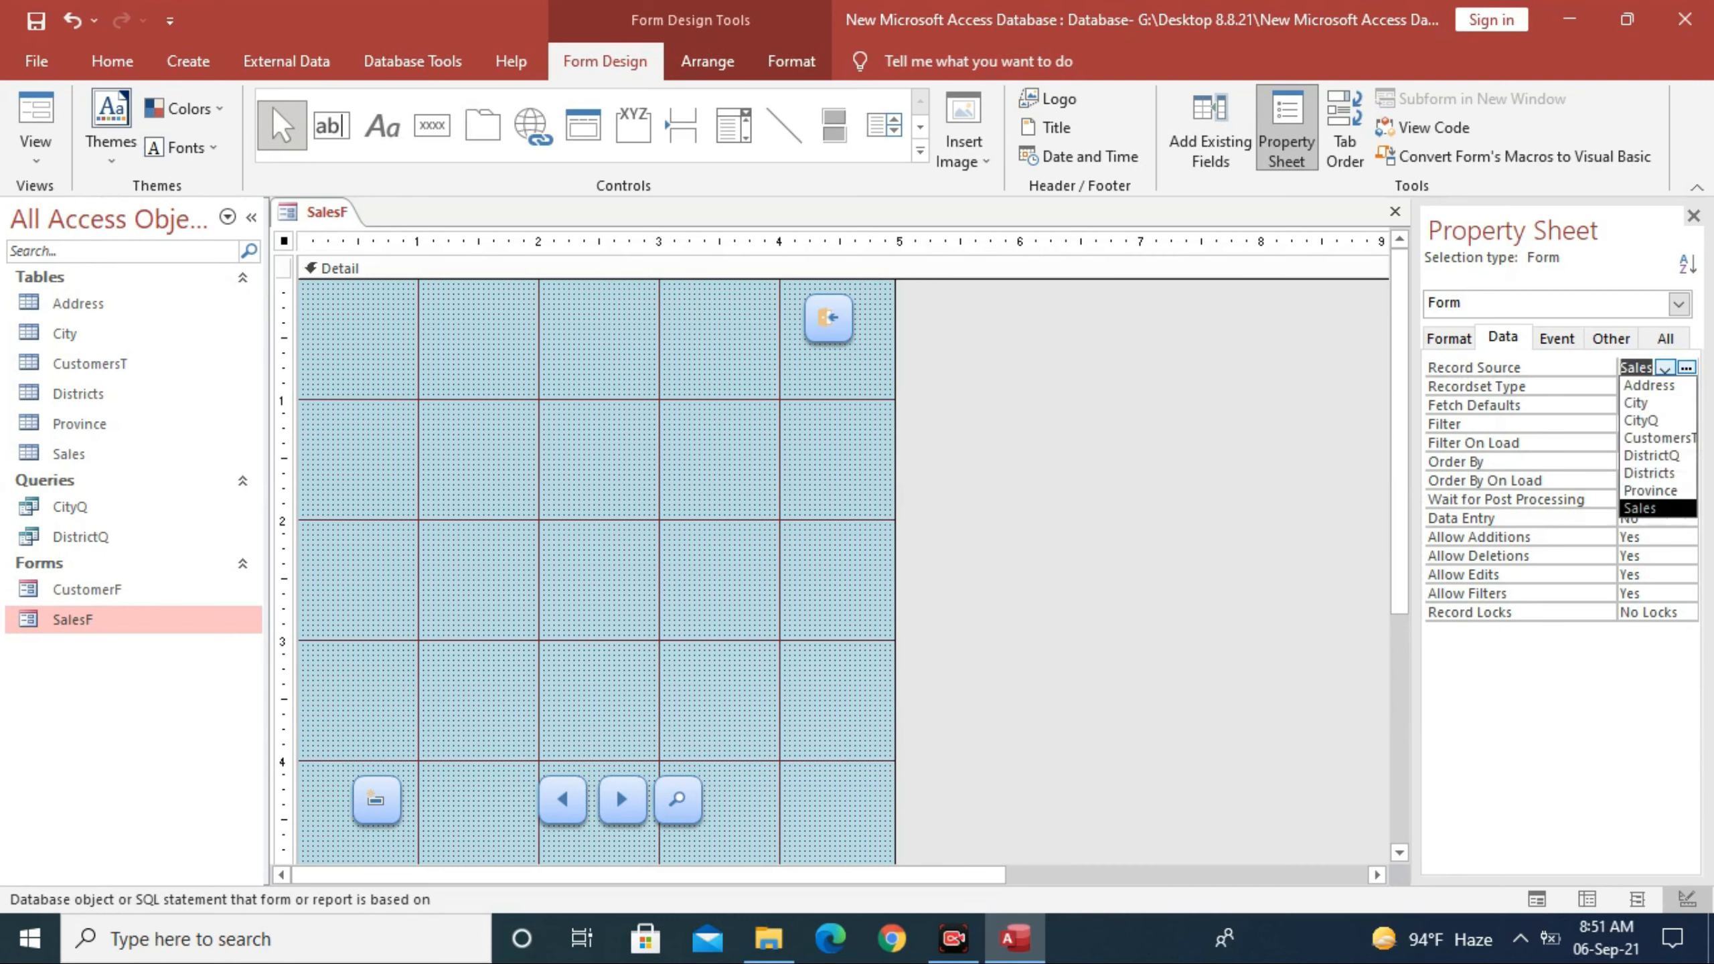
key("Return")
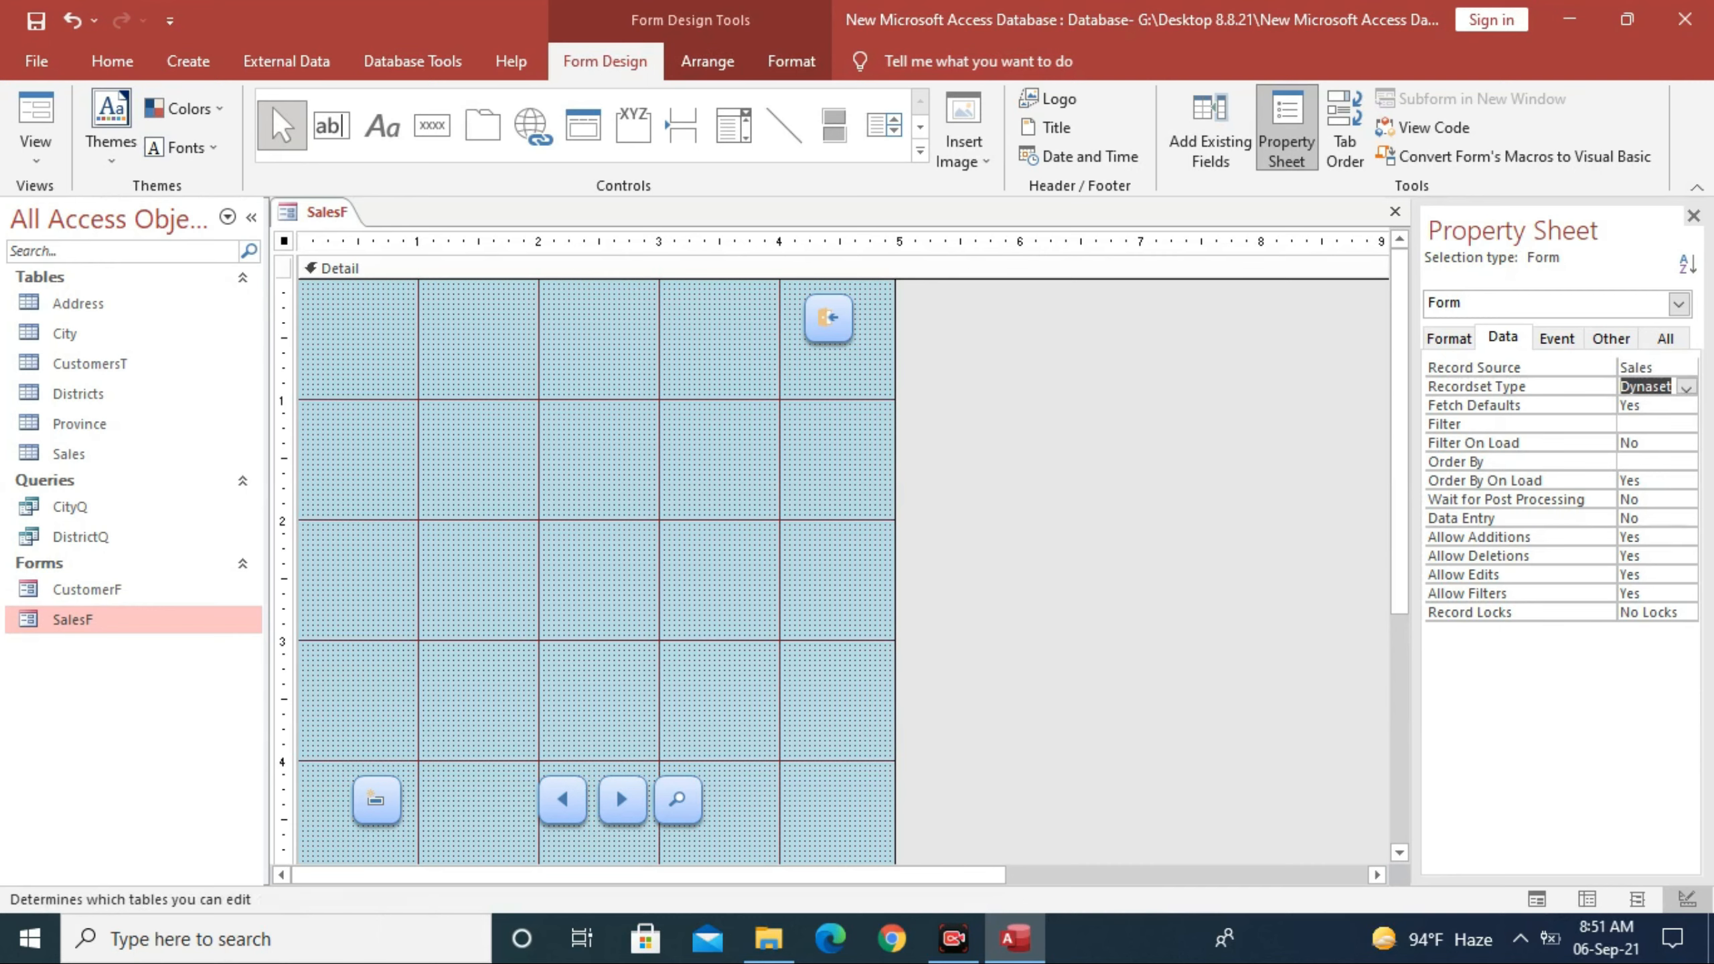
left_click(1664, 368)
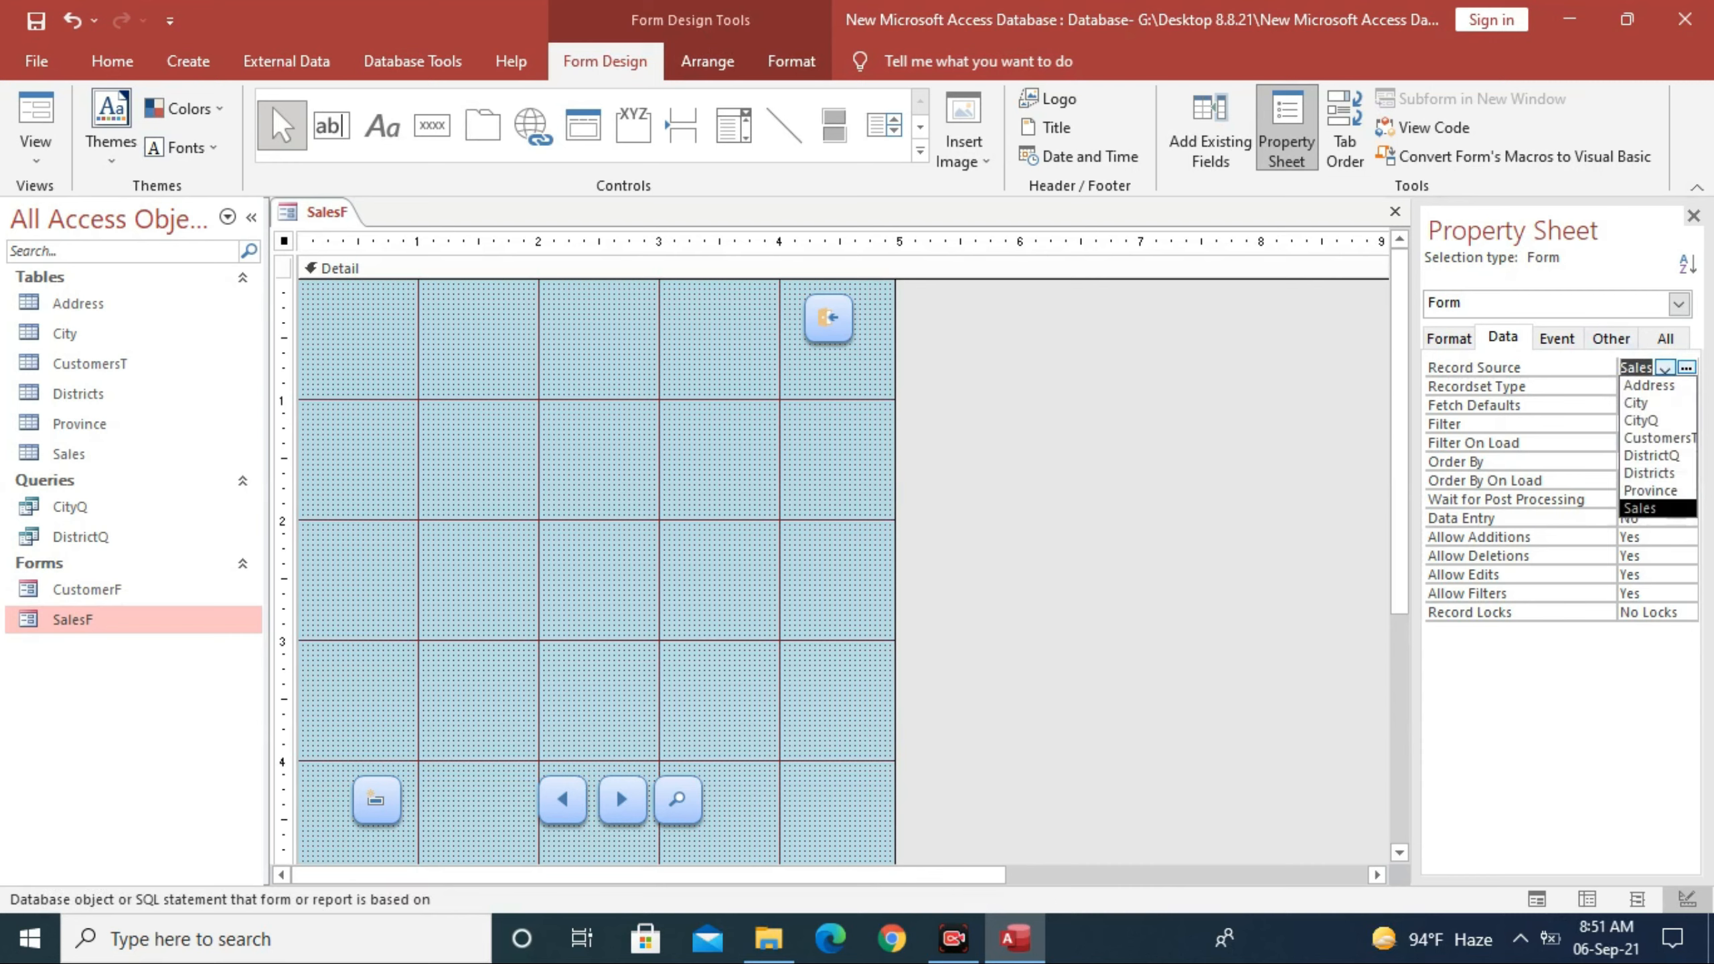
Step: Add all Sales table fields, from SalesID to Amount, to the SalesF Detail section as one column above the navigation buttons
left_click(1210, 128)
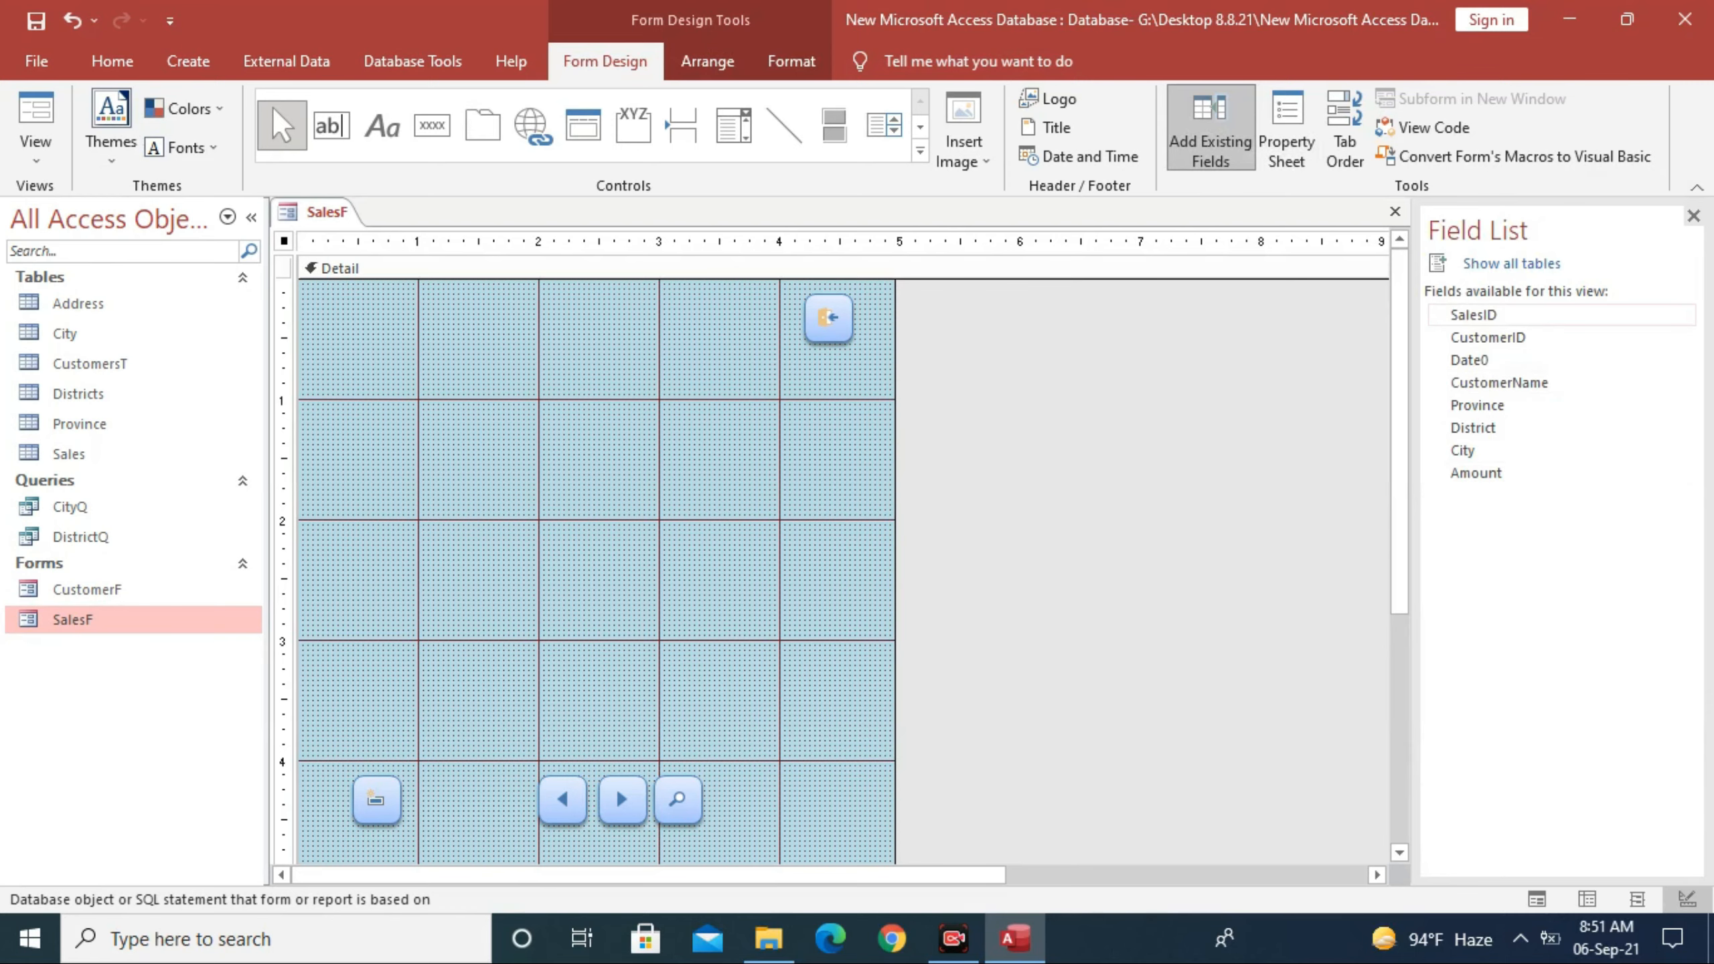
mouse_move(1477, 315)
left_mouse_down()
mouse_move(1474, 426)
mouse_move(1456, 321)
left_mouse_up()
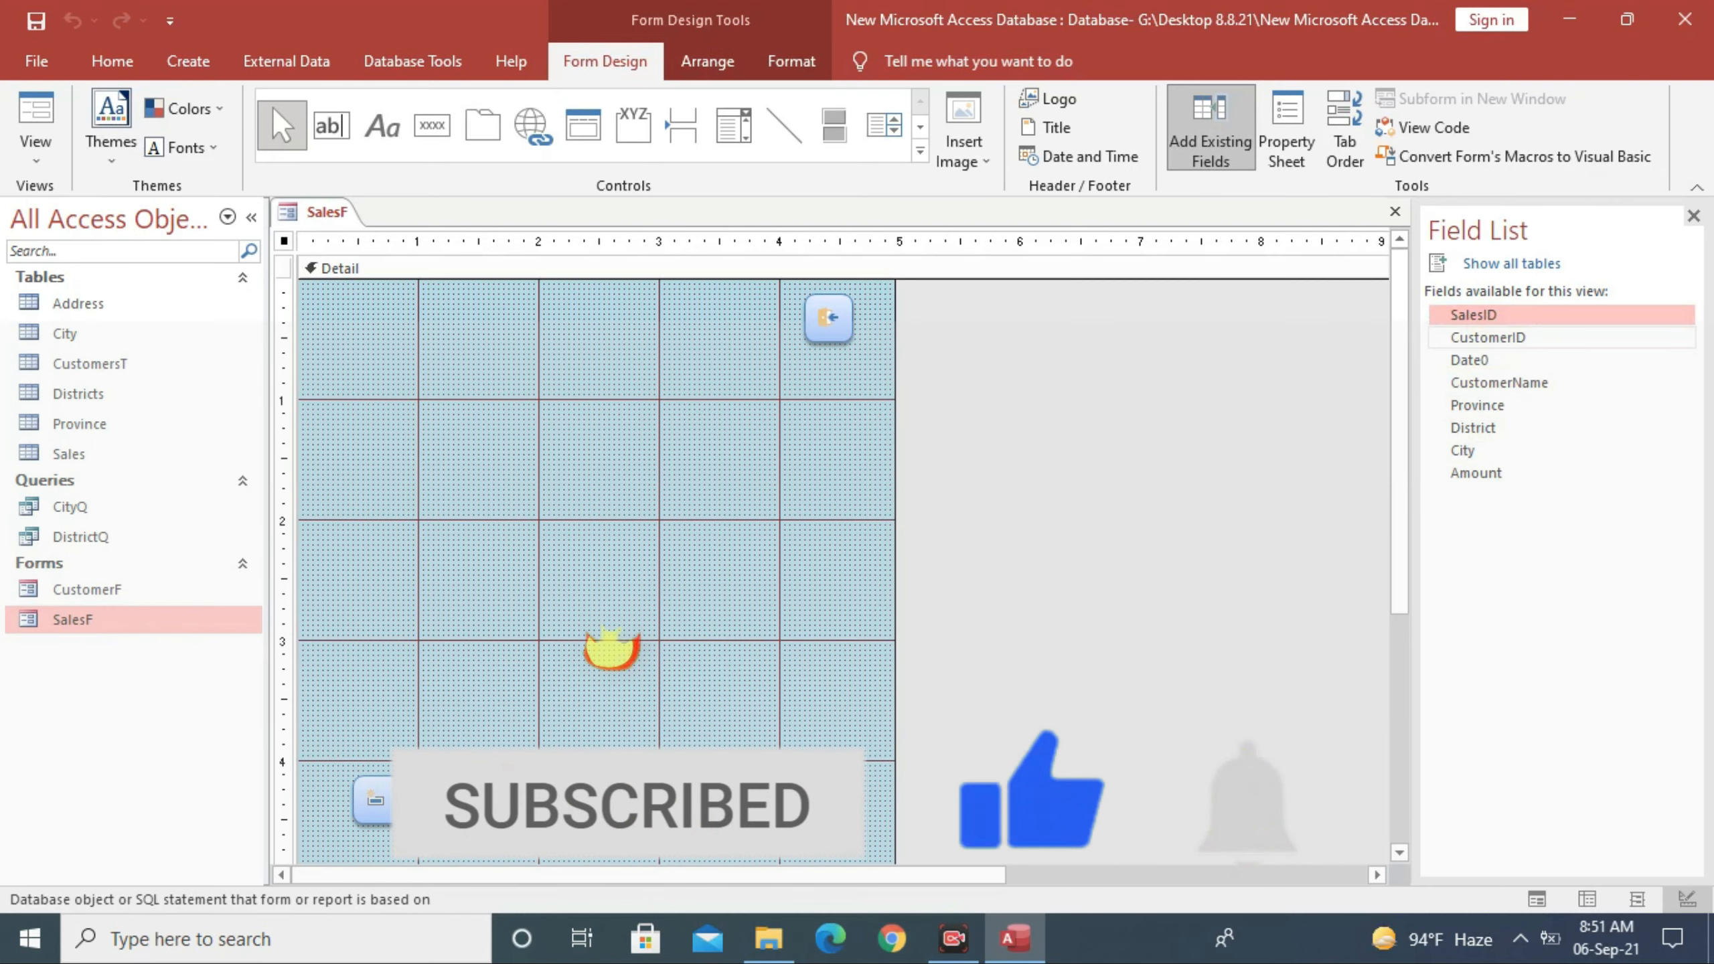
key("ctrl+a")
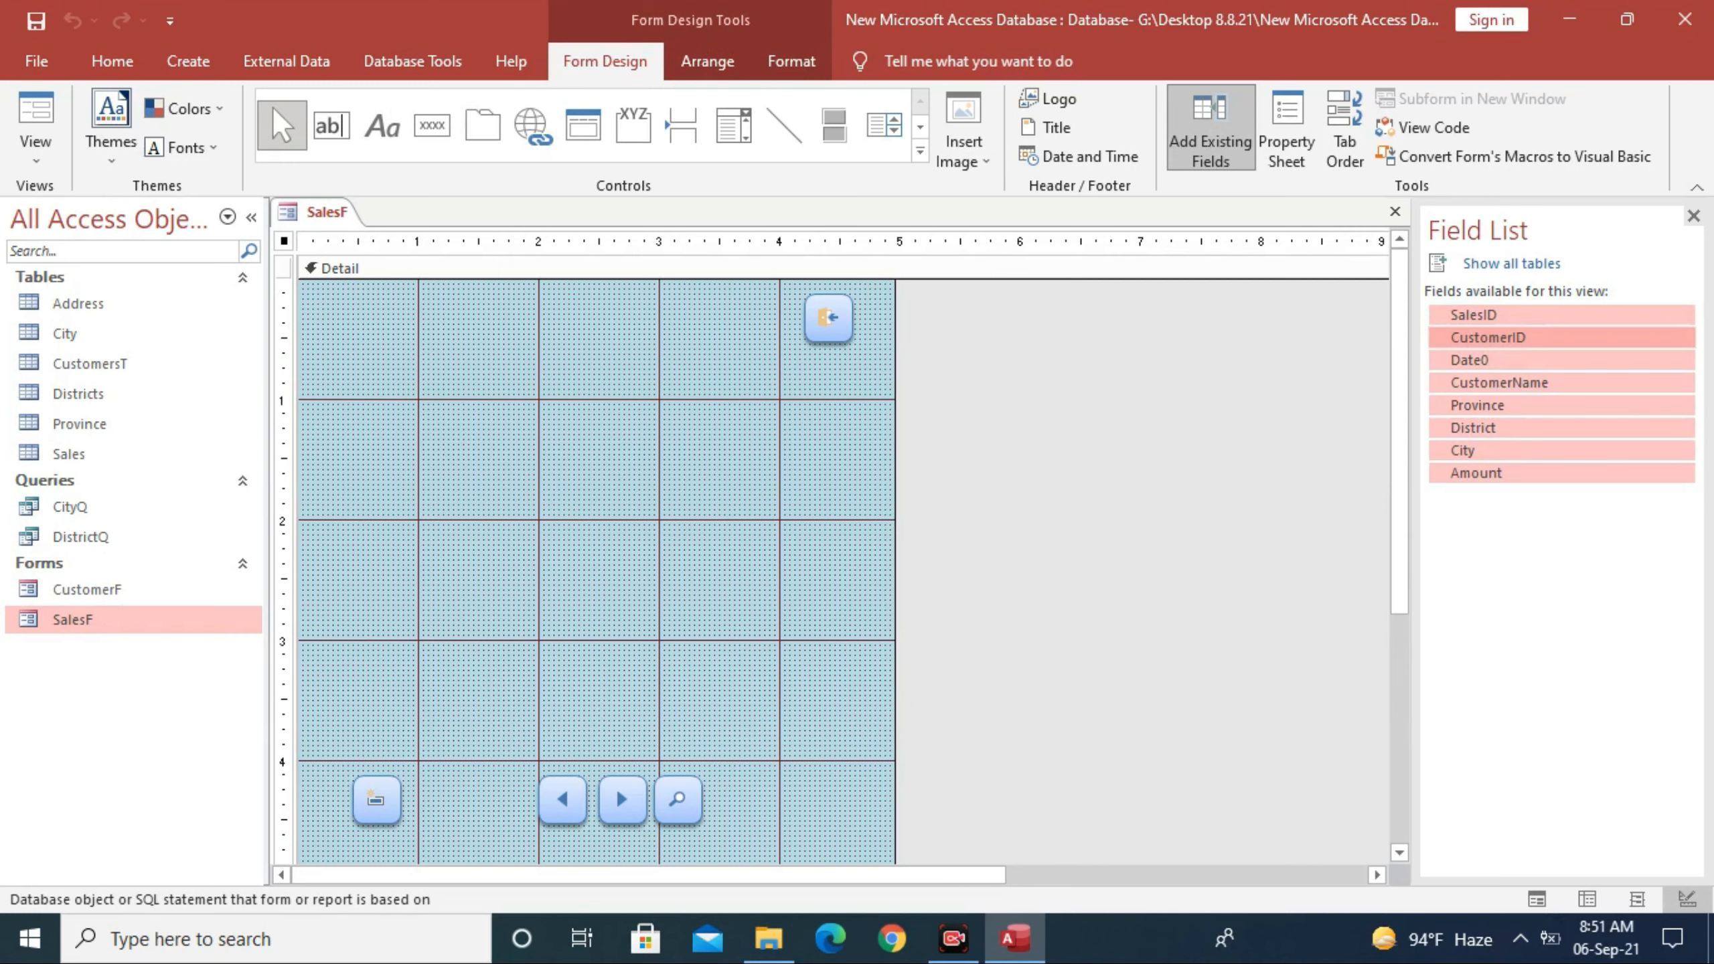
left_click(1474, 316)
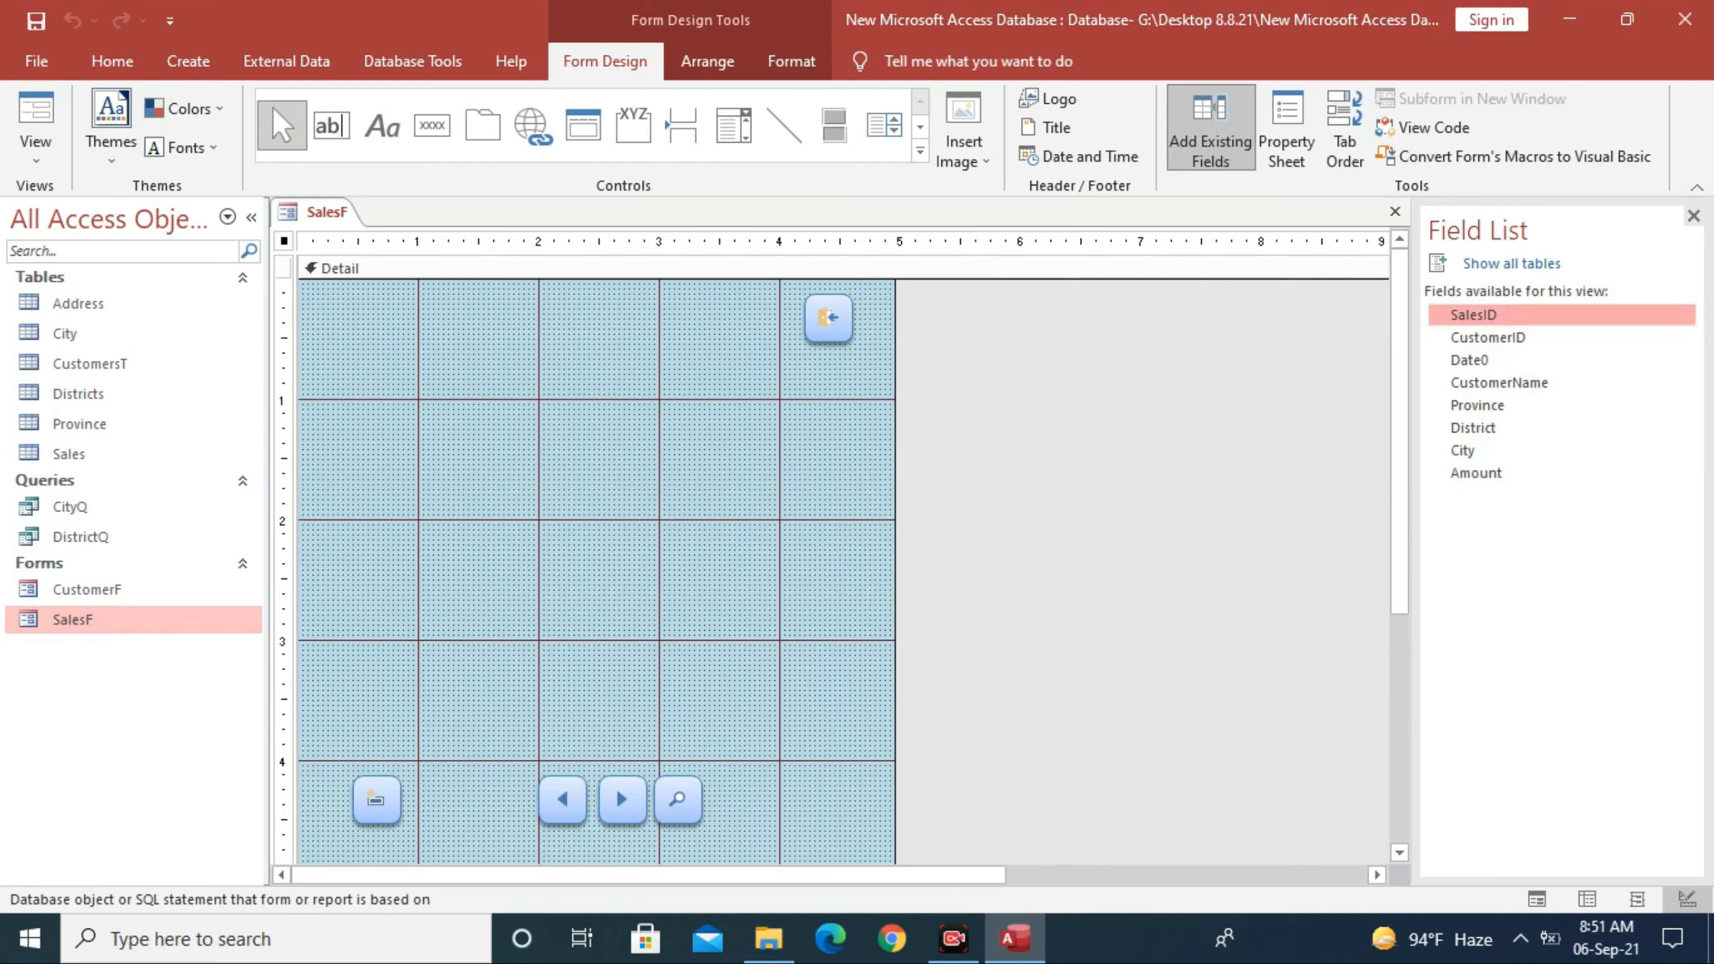
key("ctrl+a")
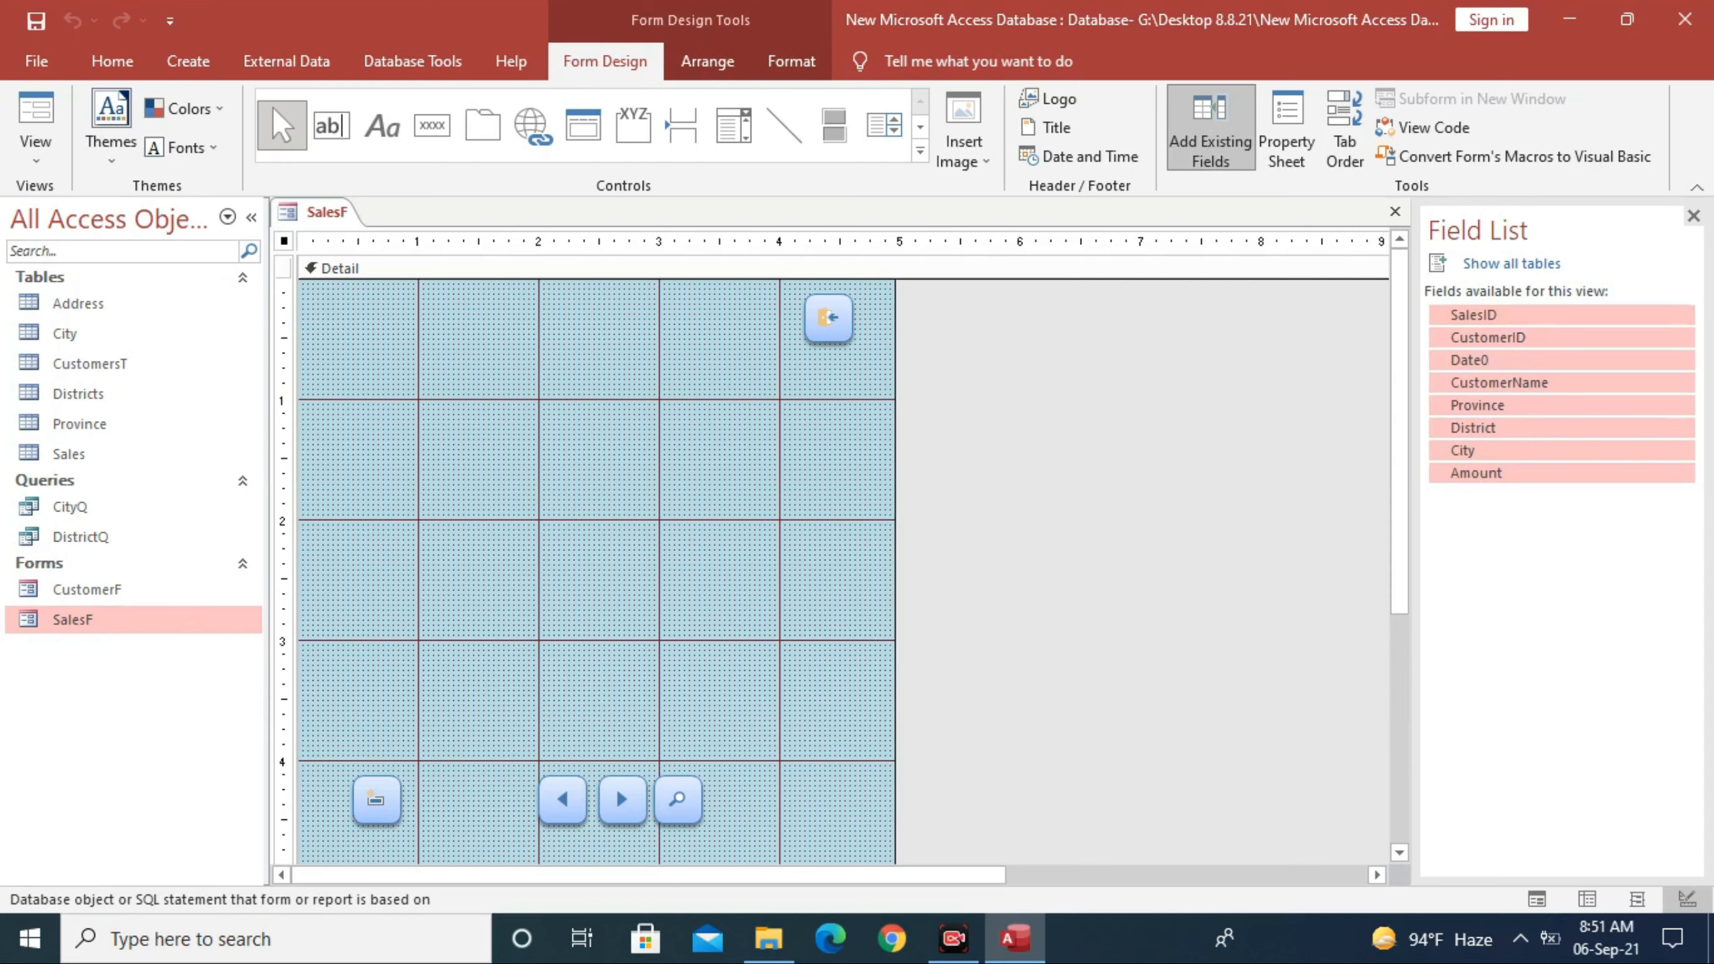
left_click_drag(1474, 316, 548, 428)
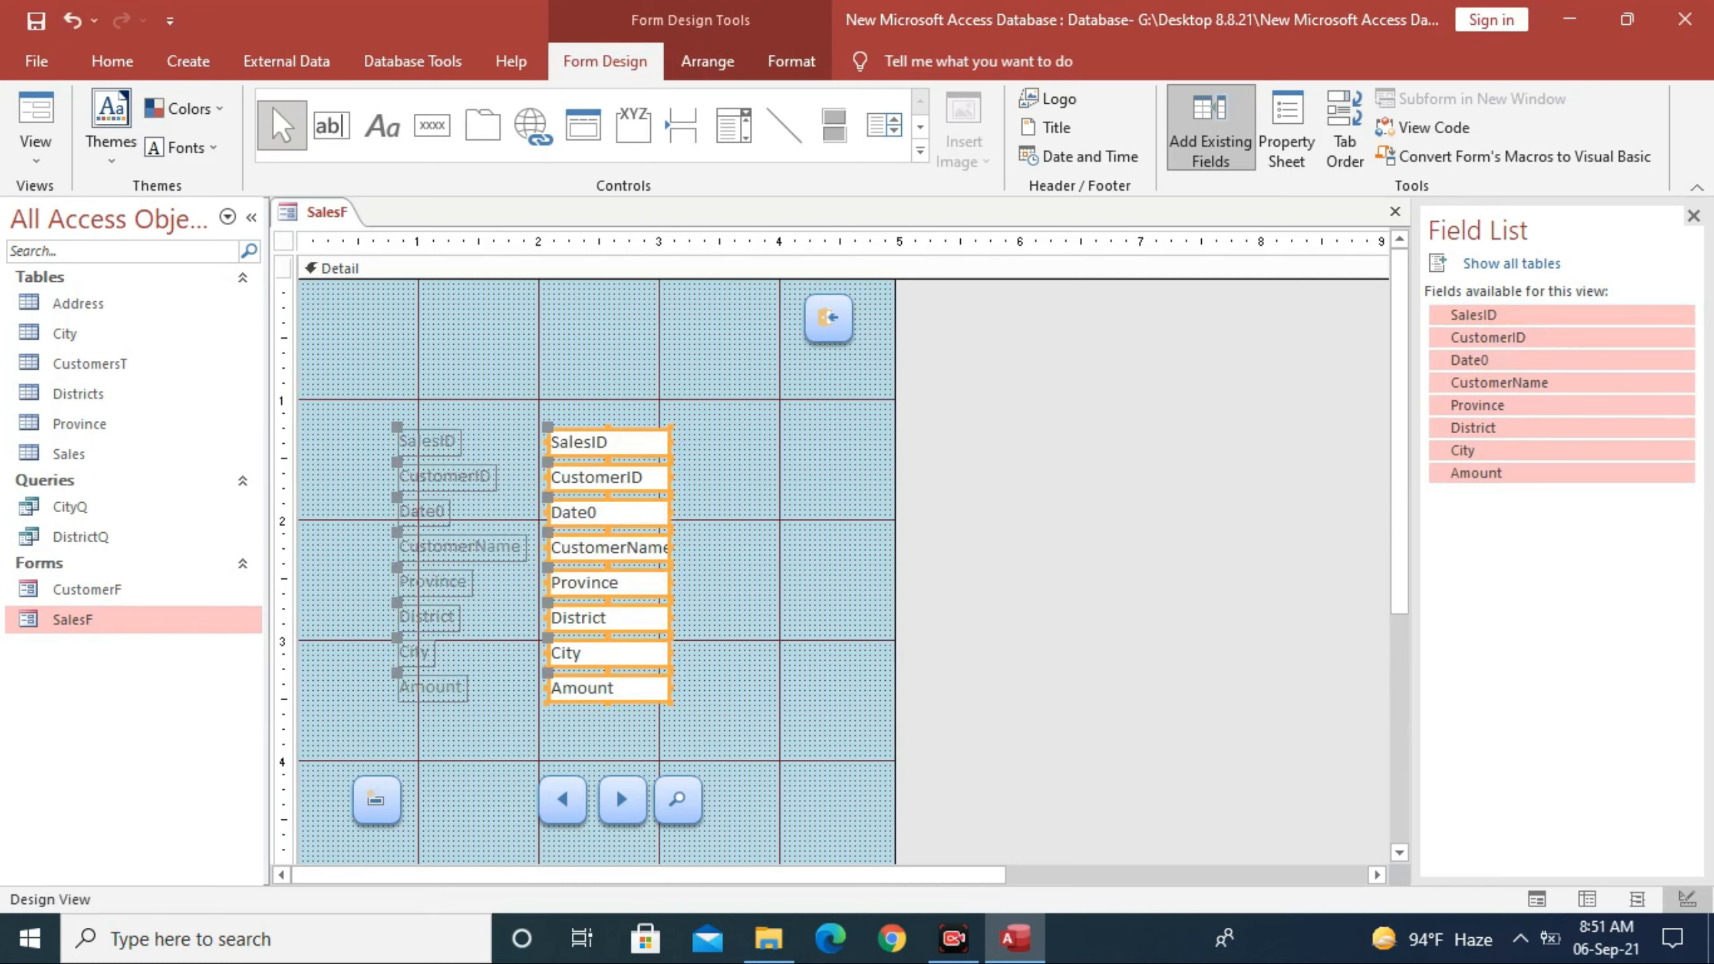
left_click_drag(609, 547, 554, 553)
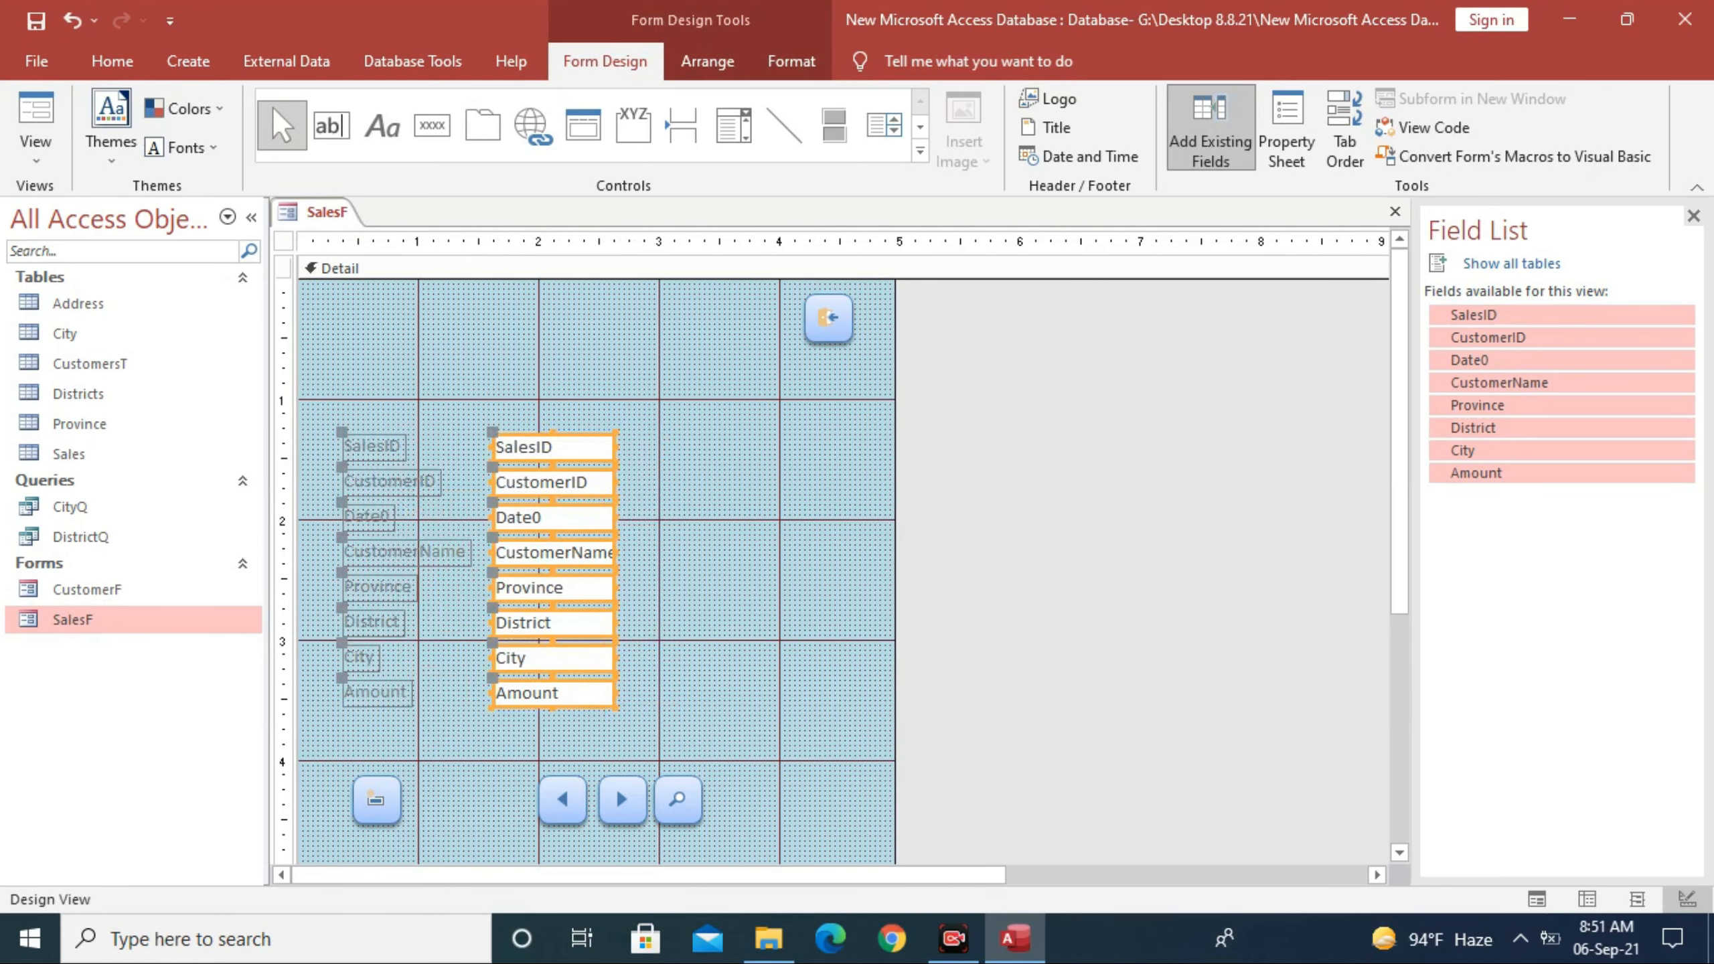
left_click(719, 540)
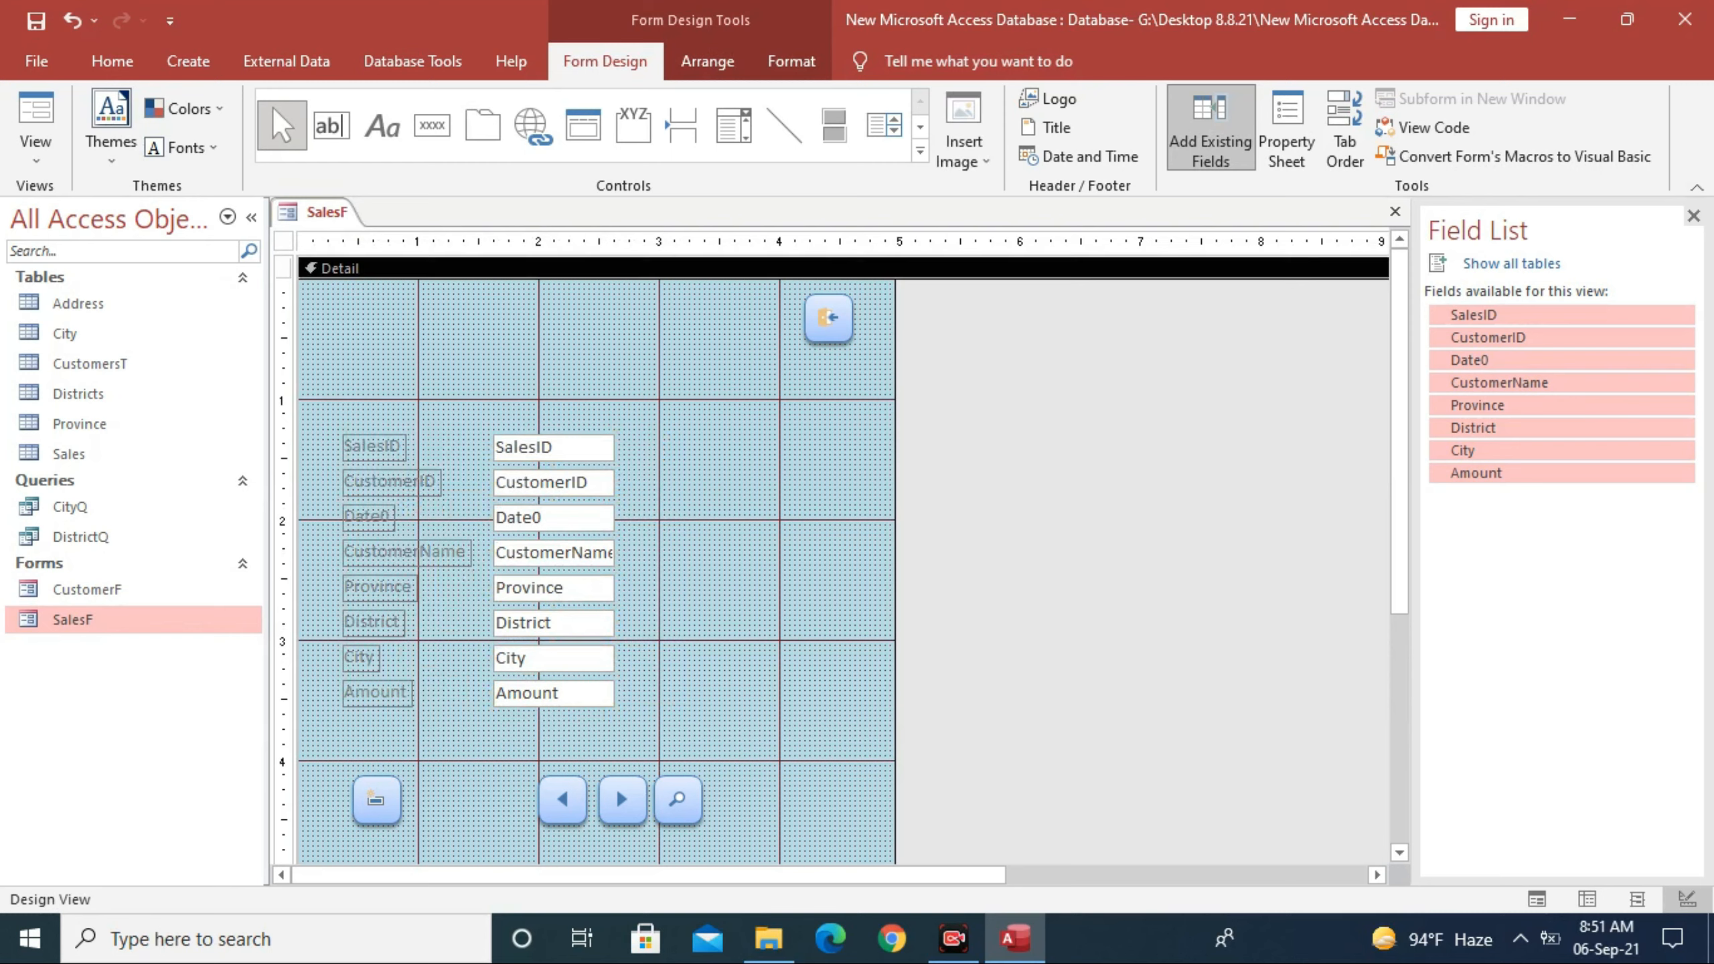
Step: Widen the form to about 6.2 inches and move the Province, District and City fields into a second column on the right
left_click_drag(638, 576, 343, 675)
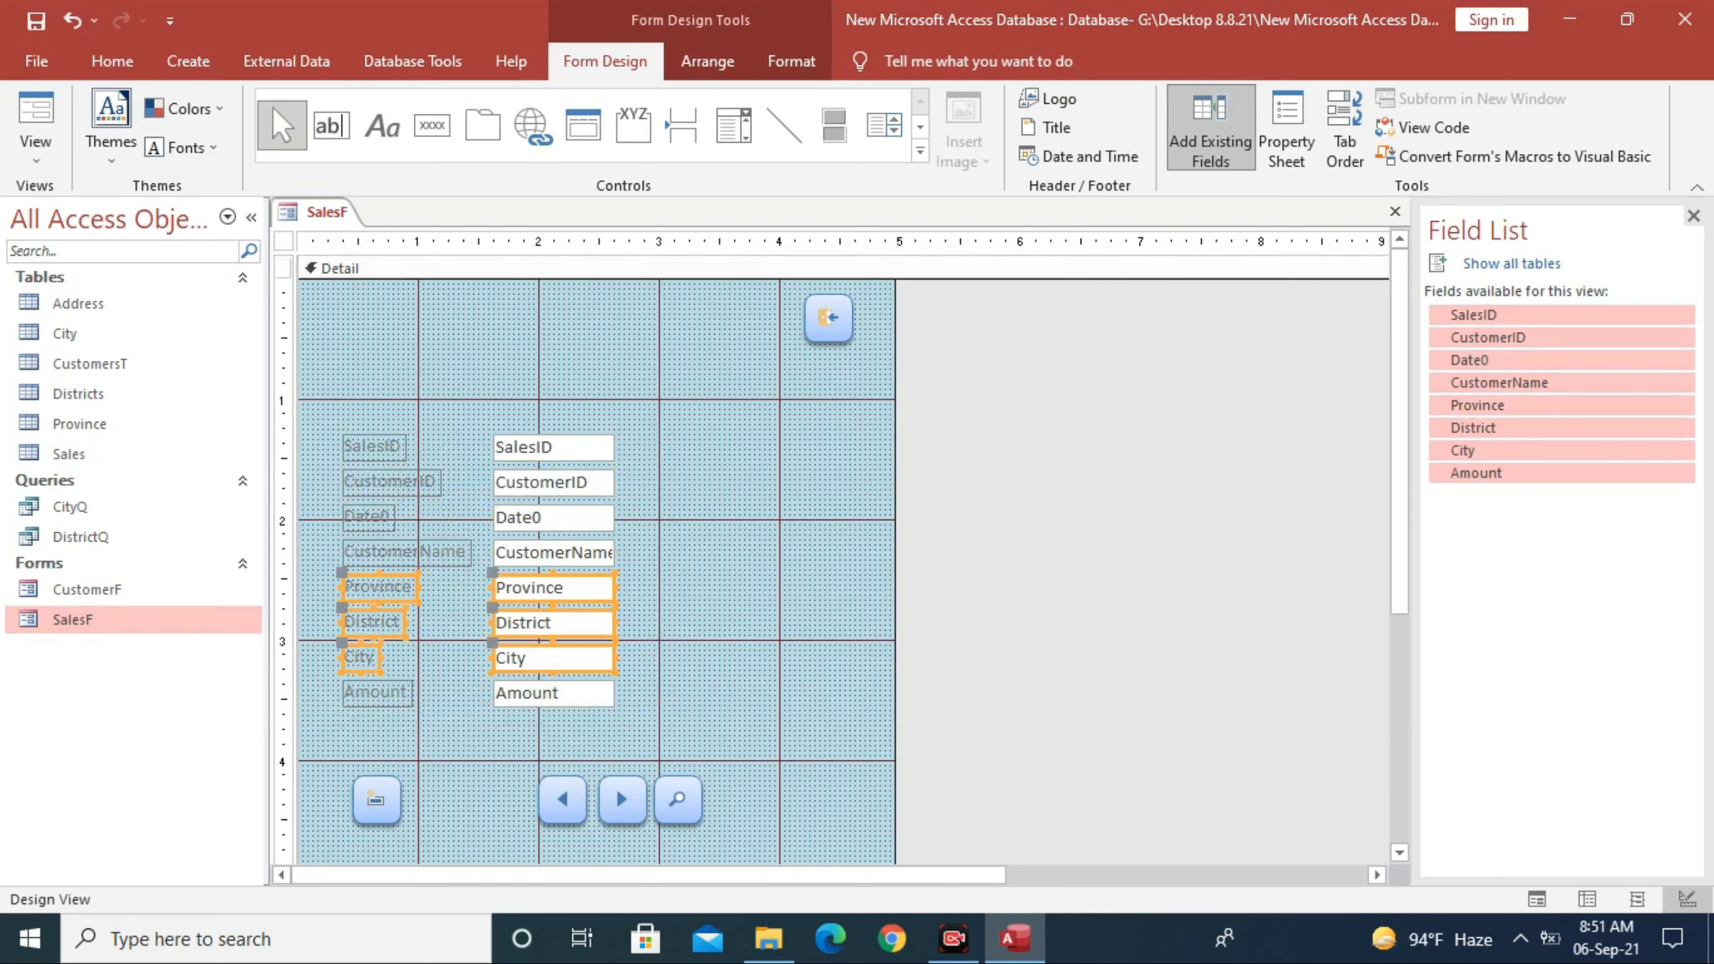
left_click_drag(553, 622, 830, 482)
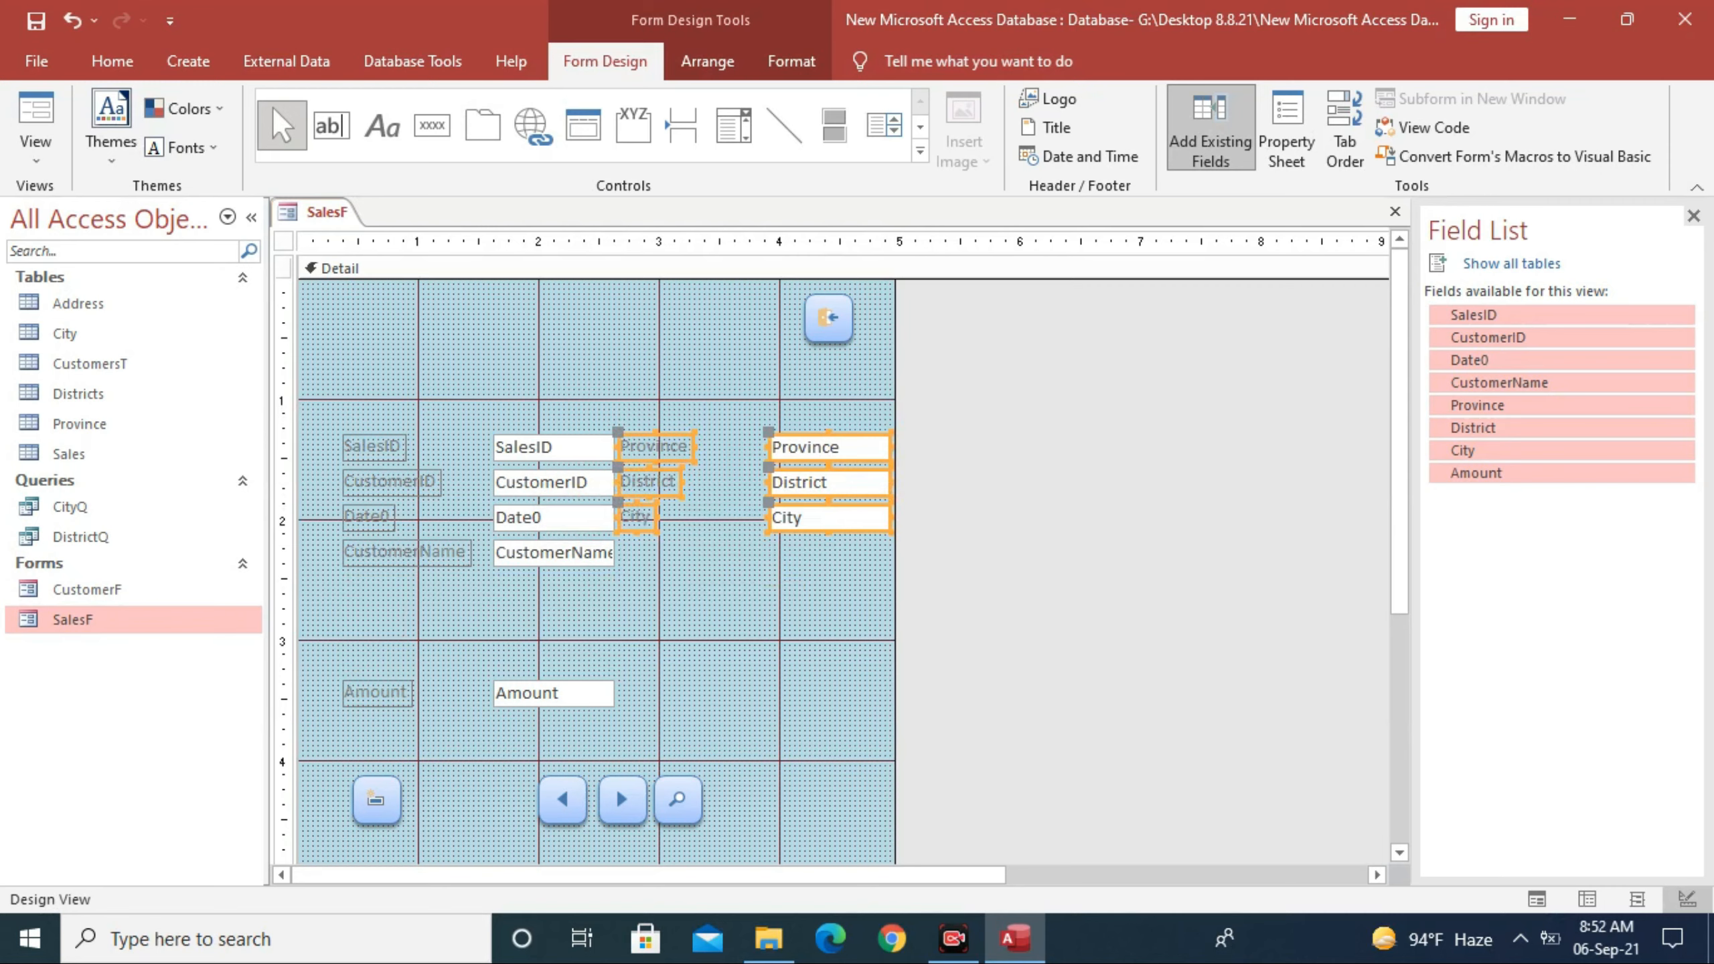
left_click_drag(895, 554, 1045, 554)
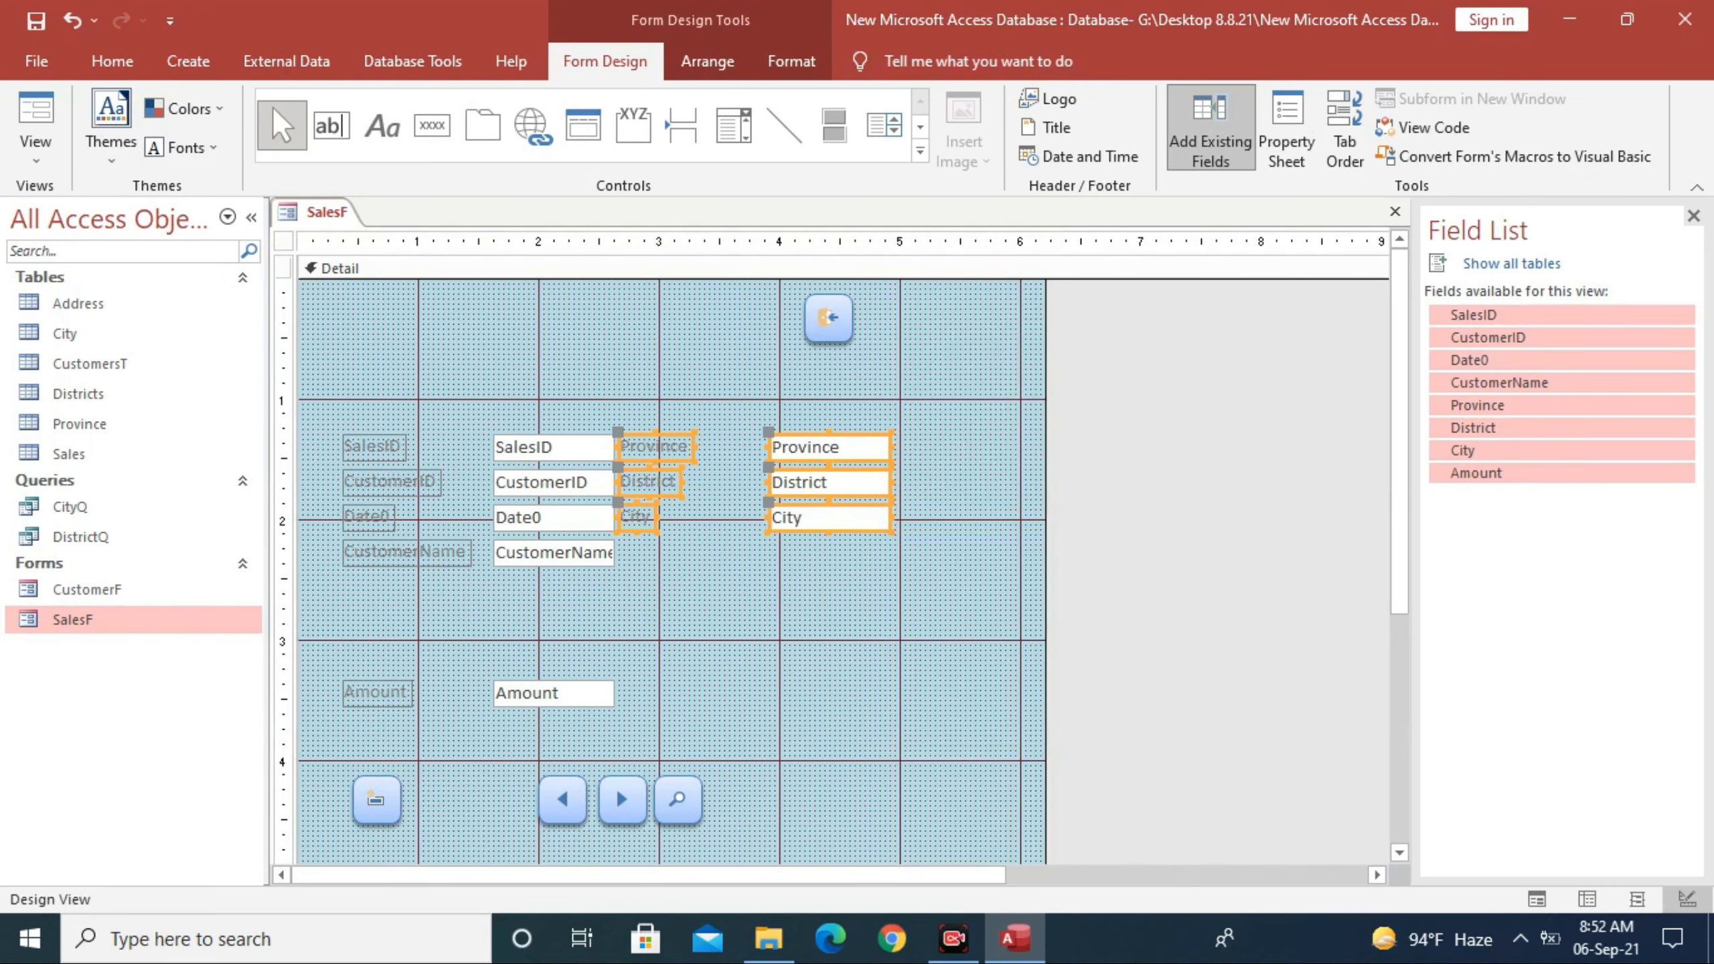
left_click_drag(830, 482, 963, 470)
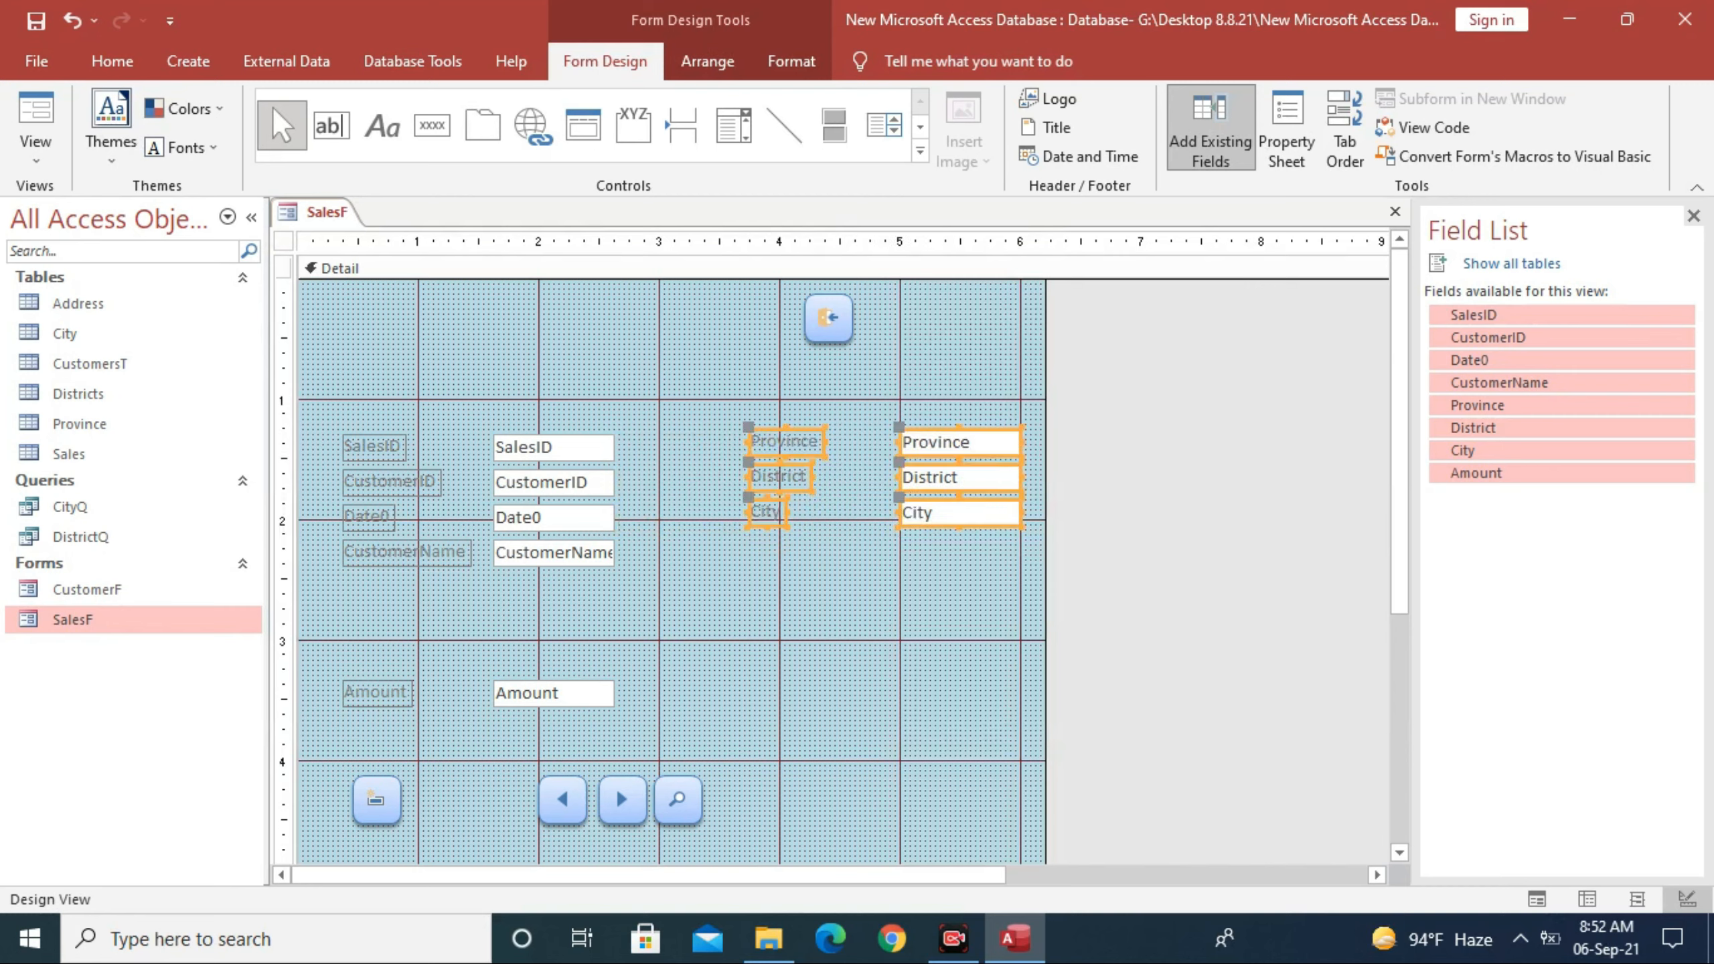
Step: Shift the SalesID, CustomerID, Date0 and CustomerName fields slightly down and right, and place Amount directly beneath CustomerName
left_click(553, 447)
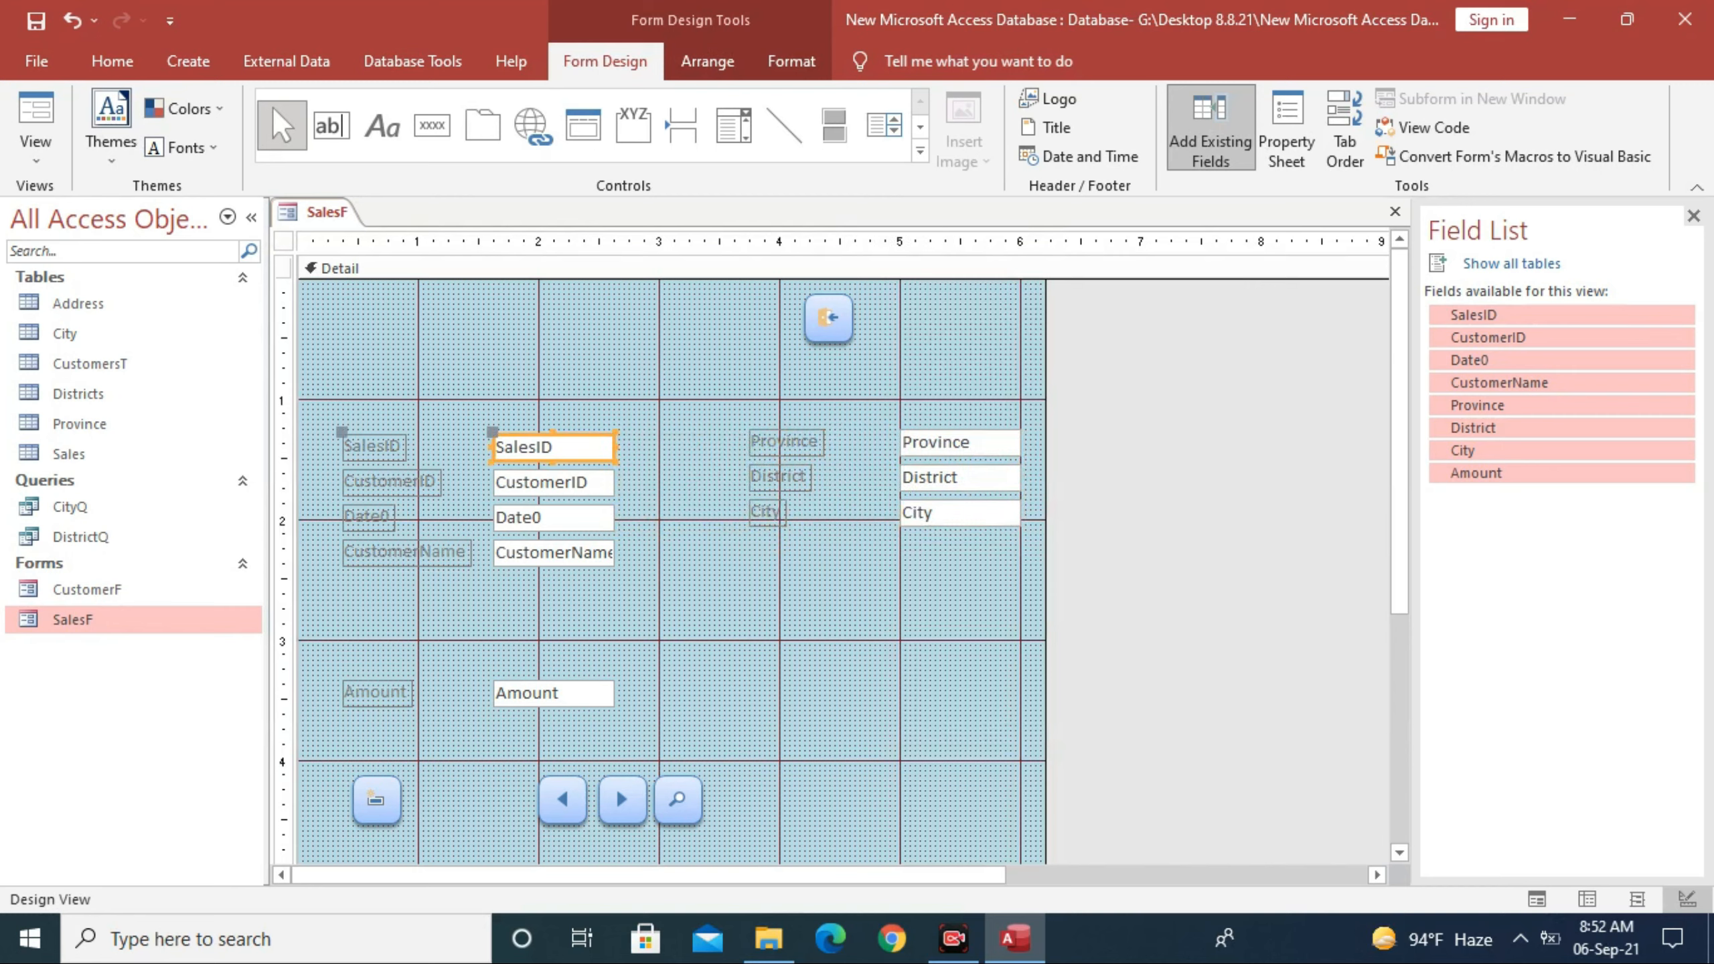
left_click_drag(645, 415, 588, 595)
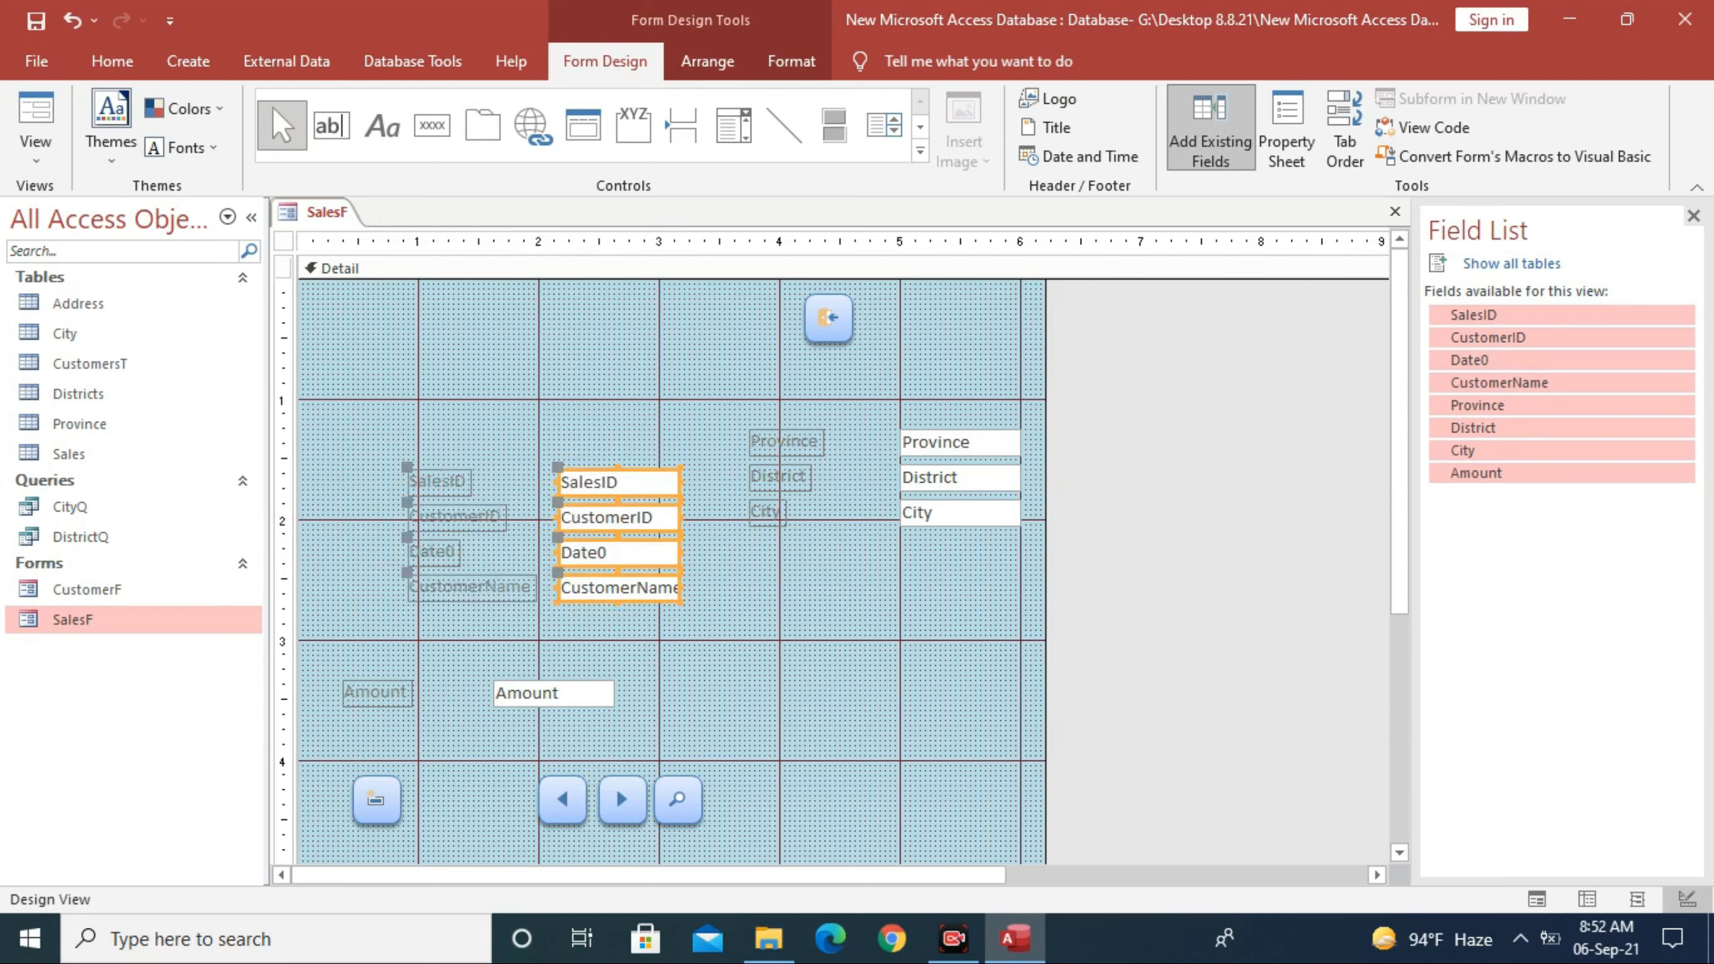
left_click(378, 693)
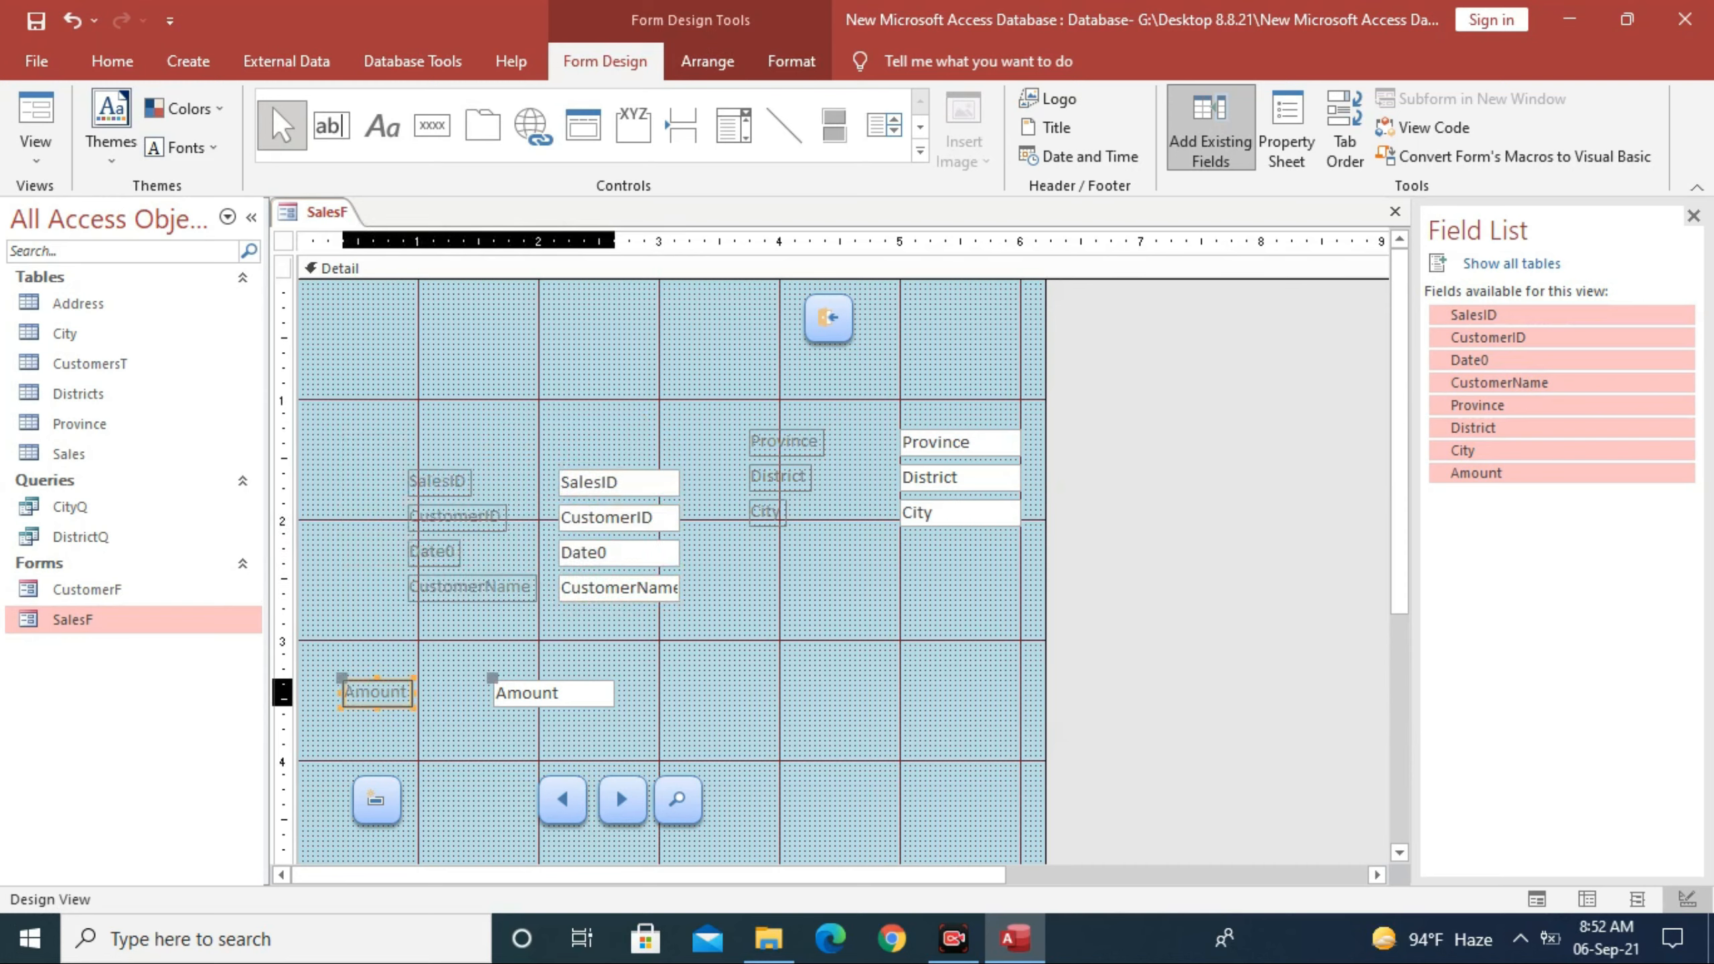
left_click_drag(553, 694, 618, 628)
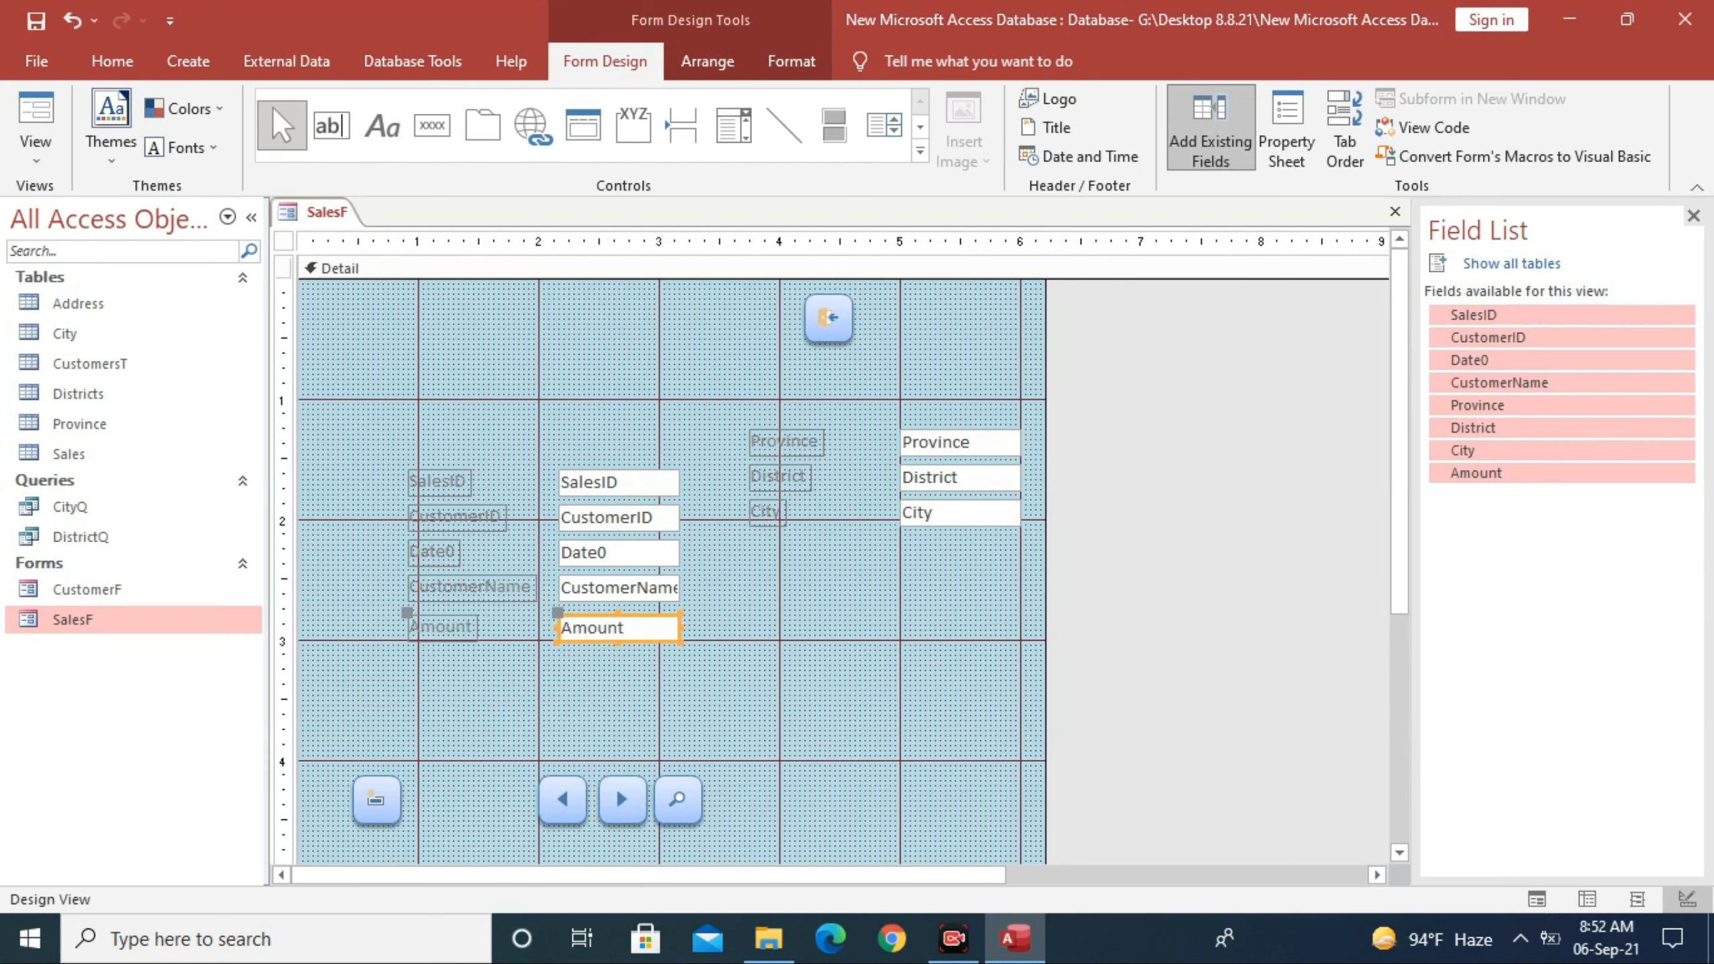
left_click(817, 652)
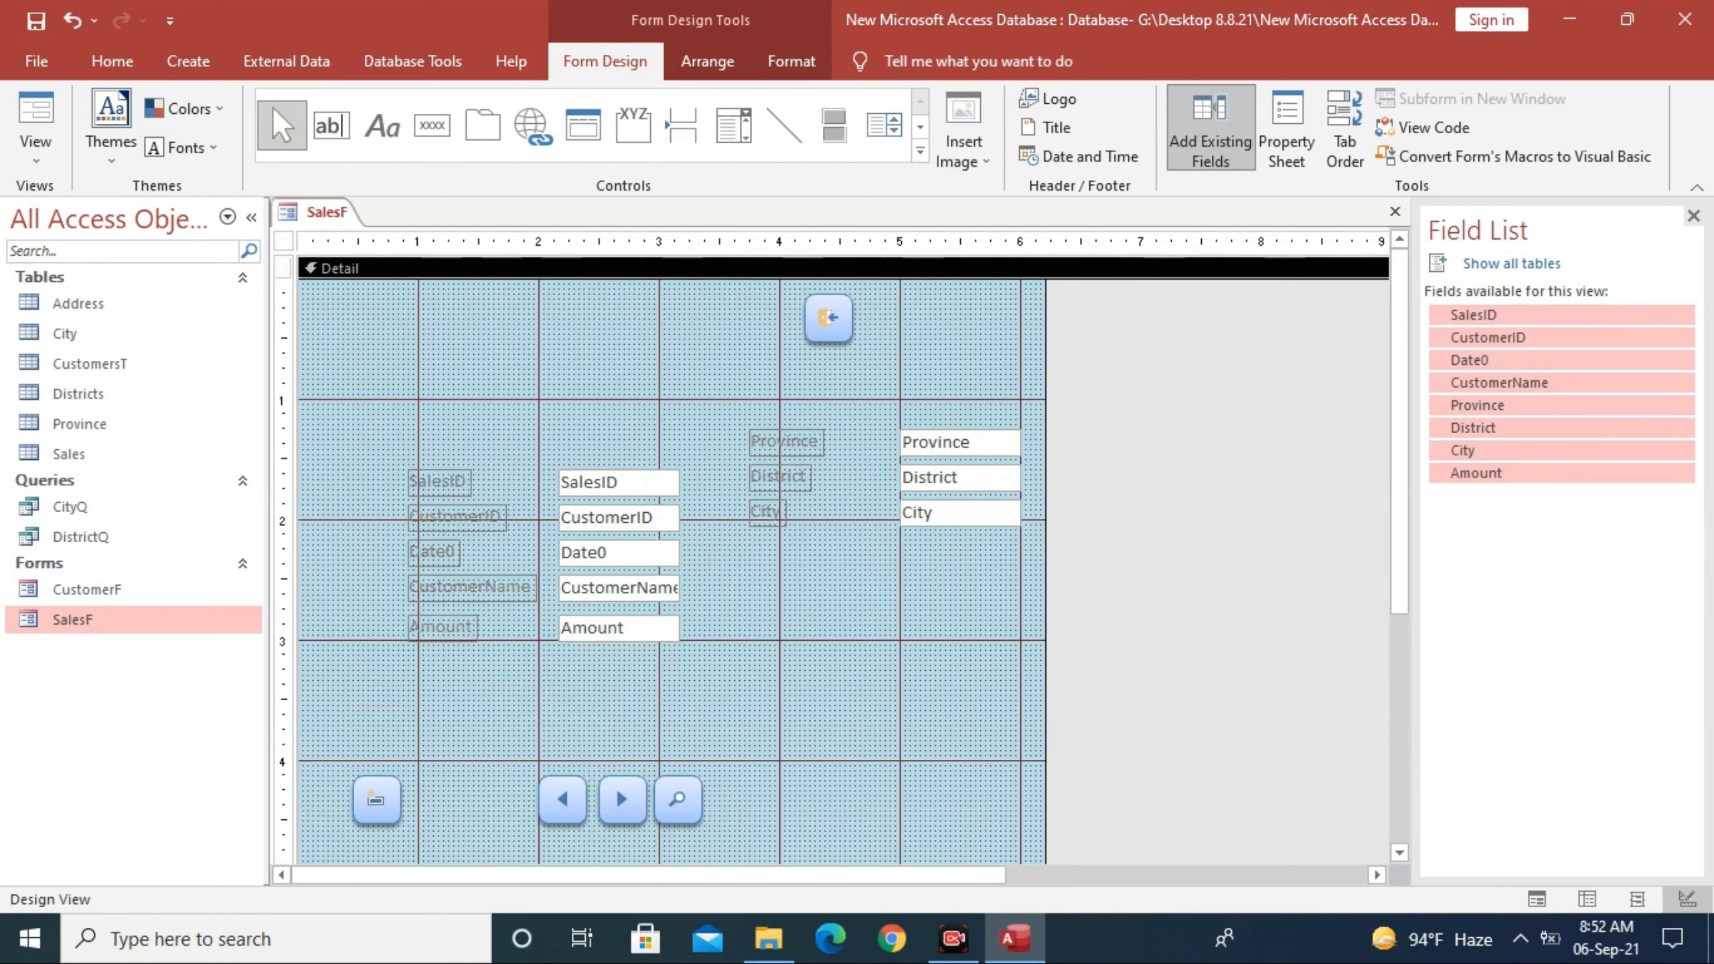
Step: Widen the SalesID and CustomerID labels, and arrange the five fields from SalesID to Amount with their labels in a stacked layout
left_click(439, 482)
left_click_drag(470, 483, 526, 517)
left_click(476, 518)
left_click_drag(411, 445, 682, 663)
right_click(550, 513)
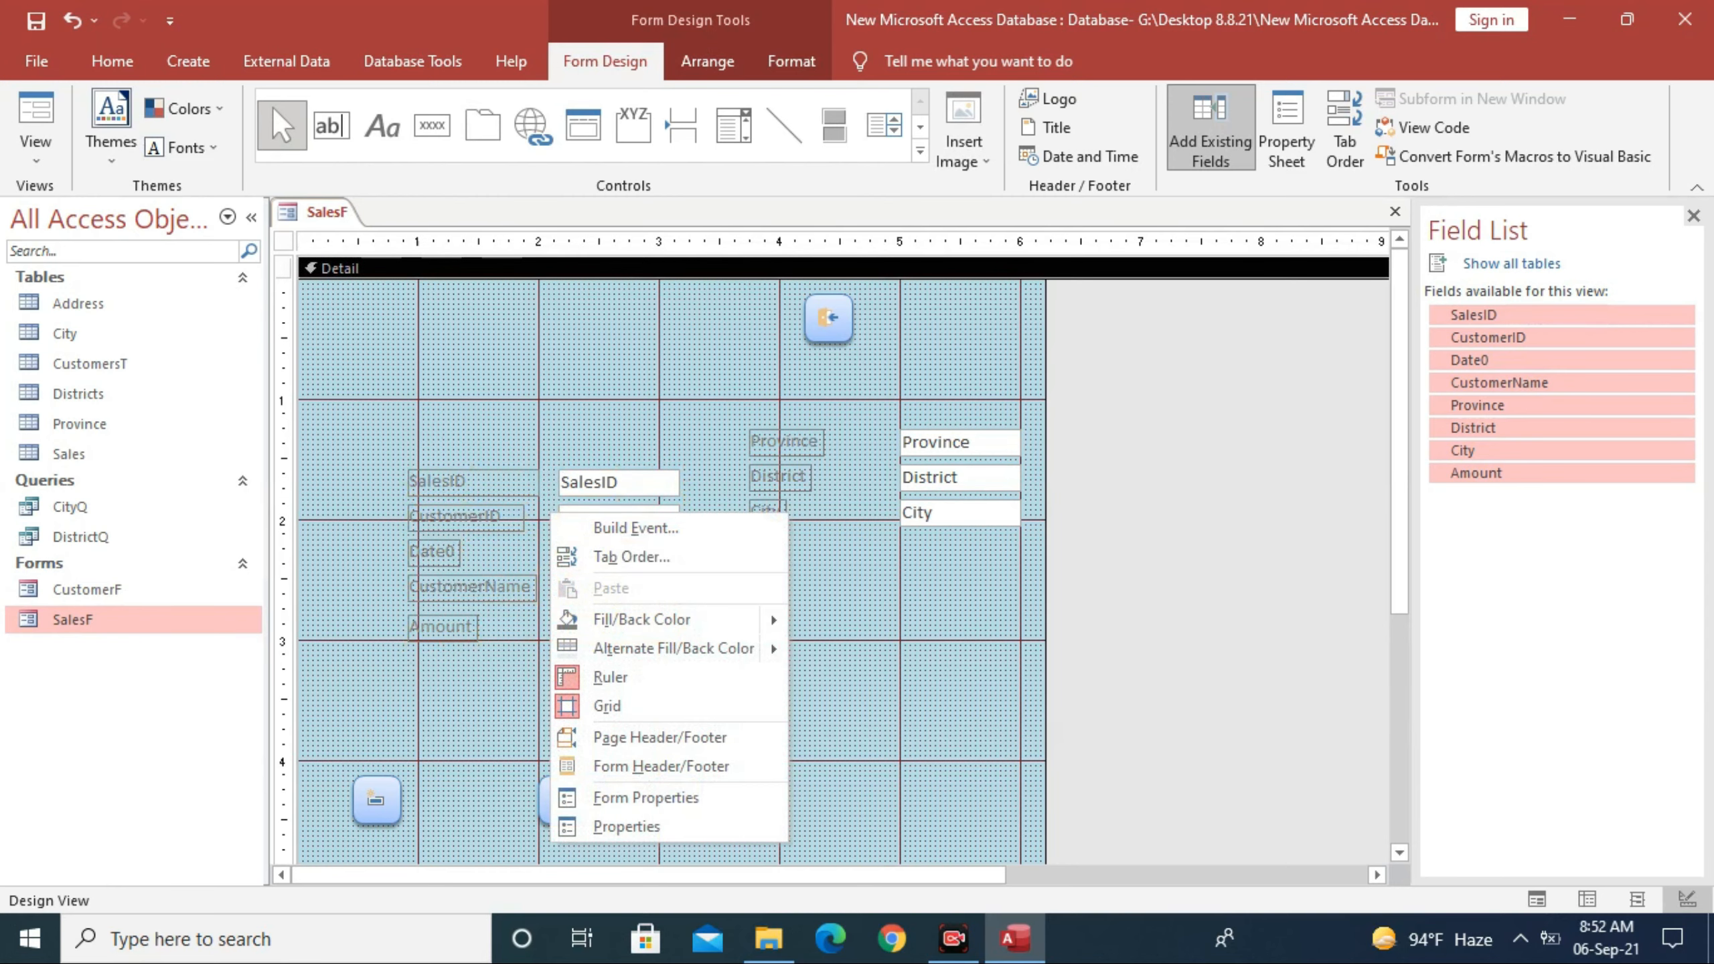
left_click_drag(390, 425, 698, 663)
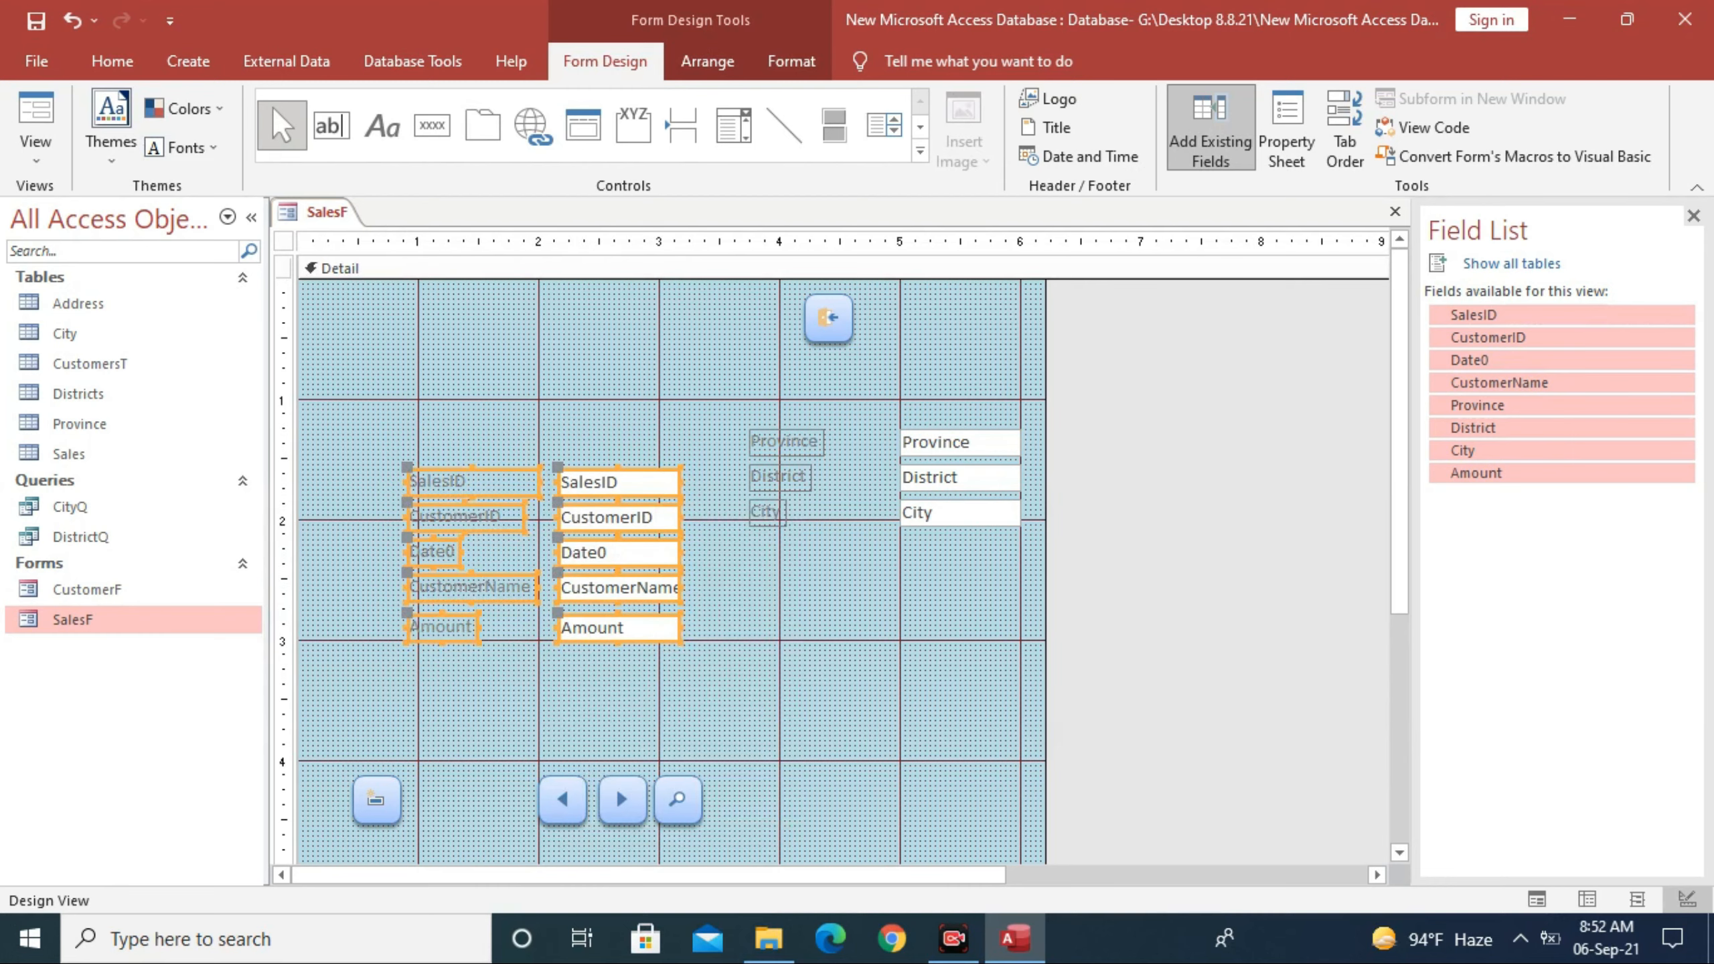
right_click(650, 544)
mouse_move(749, 451)
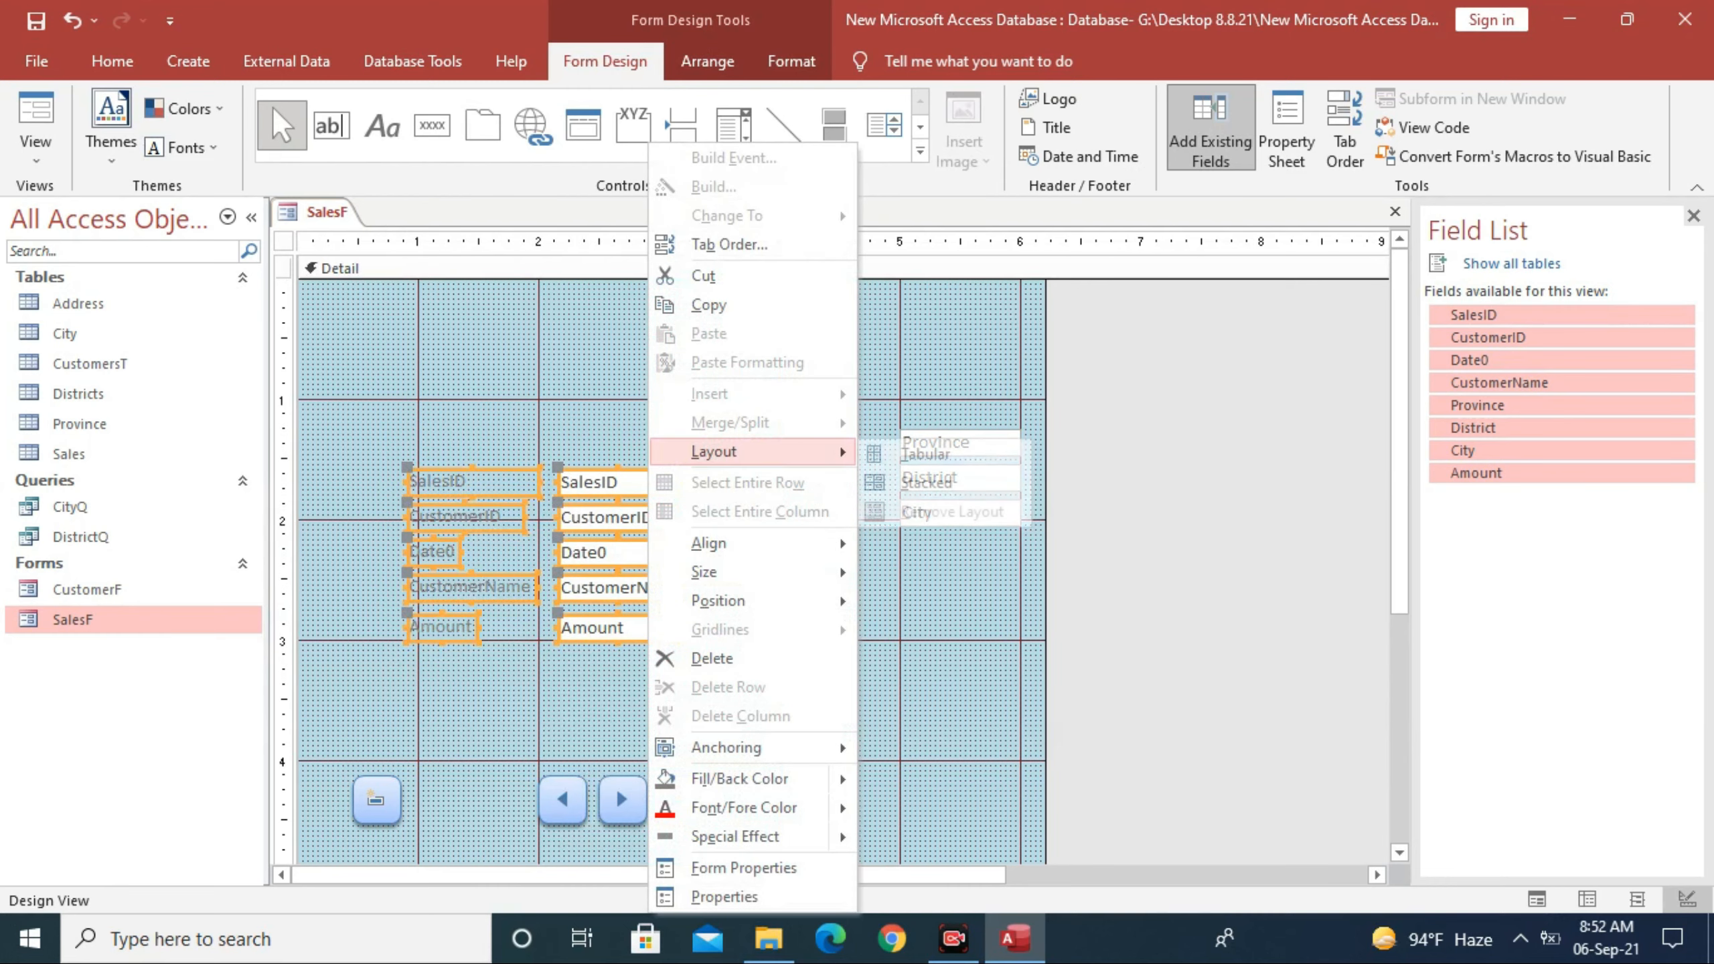
left_click(928, 482)
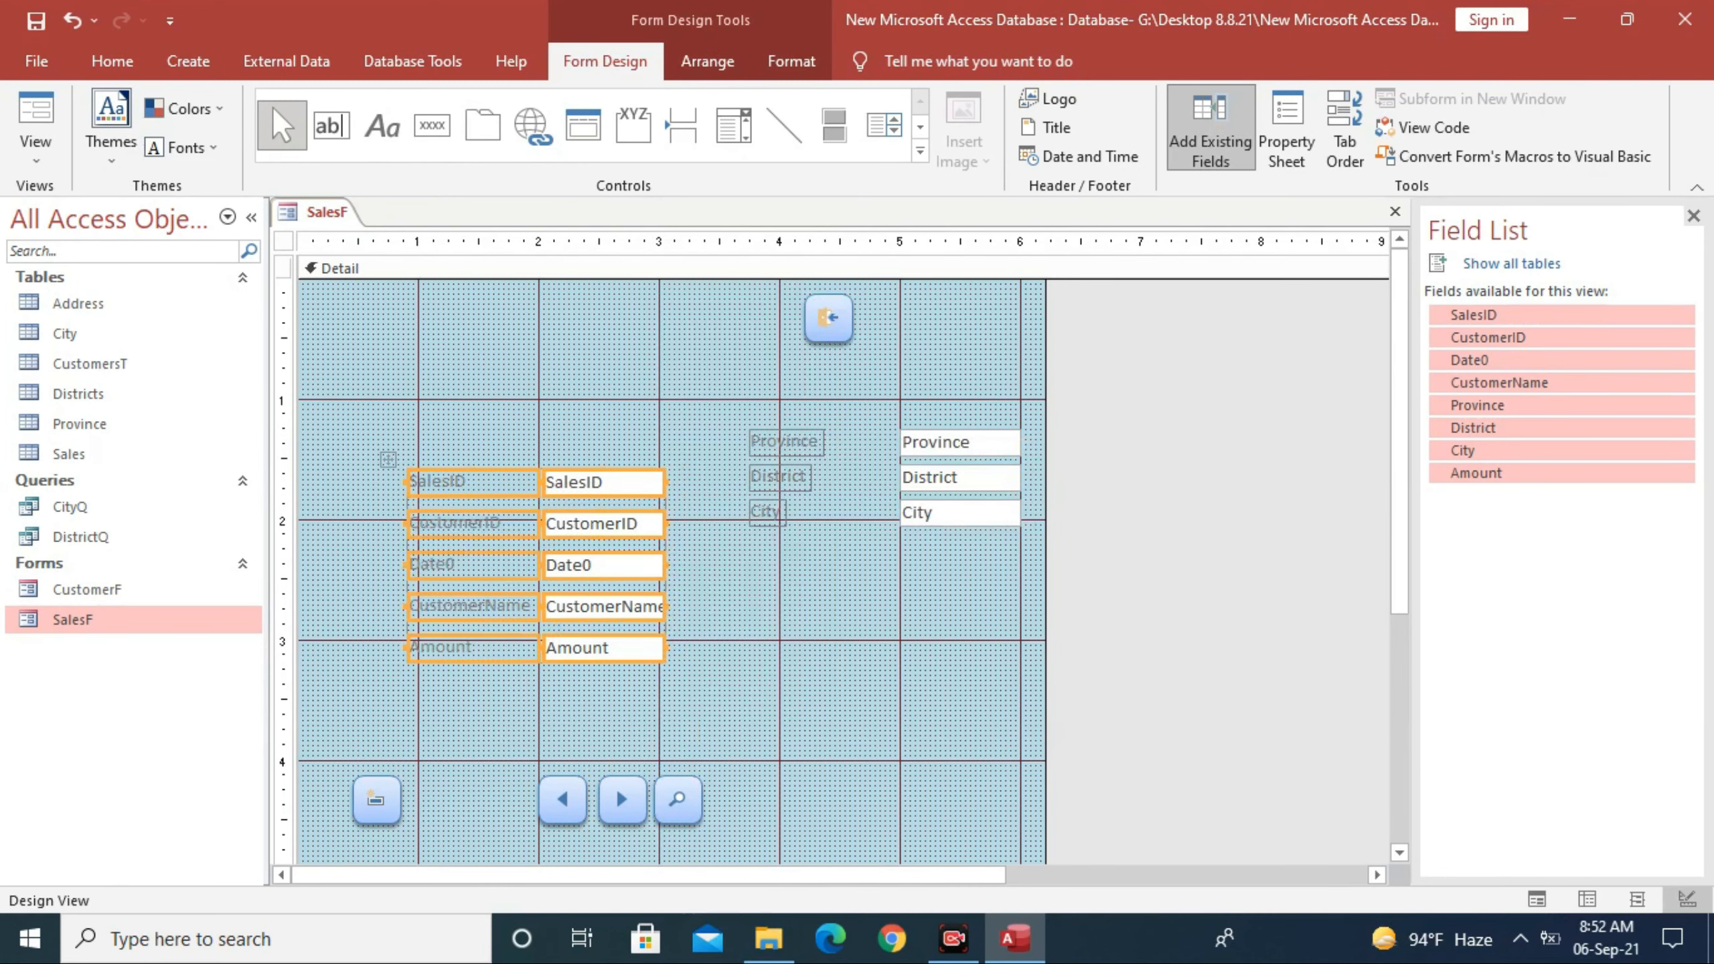
Step: Move the SalesID-to-Amount stack up and left, and widen its labels and text boxes to about 1.5 inches each
left_click_drag(388, 460, 318, 439)
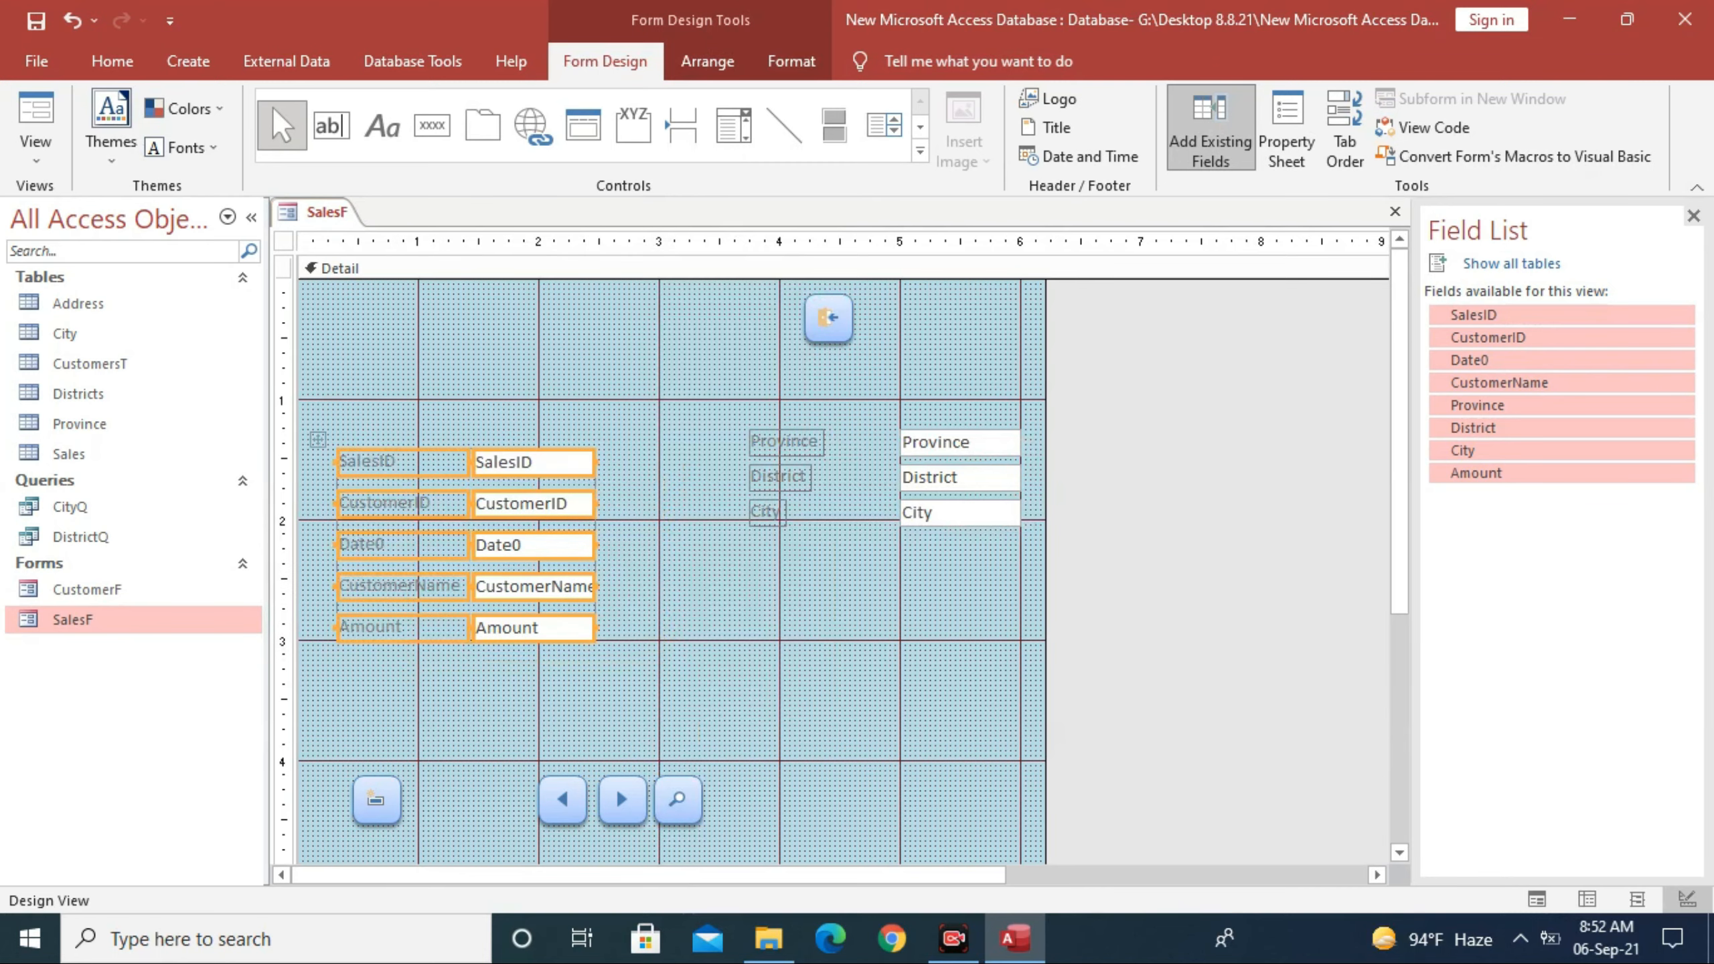
left_click_drag(596, 545, 654, 545)
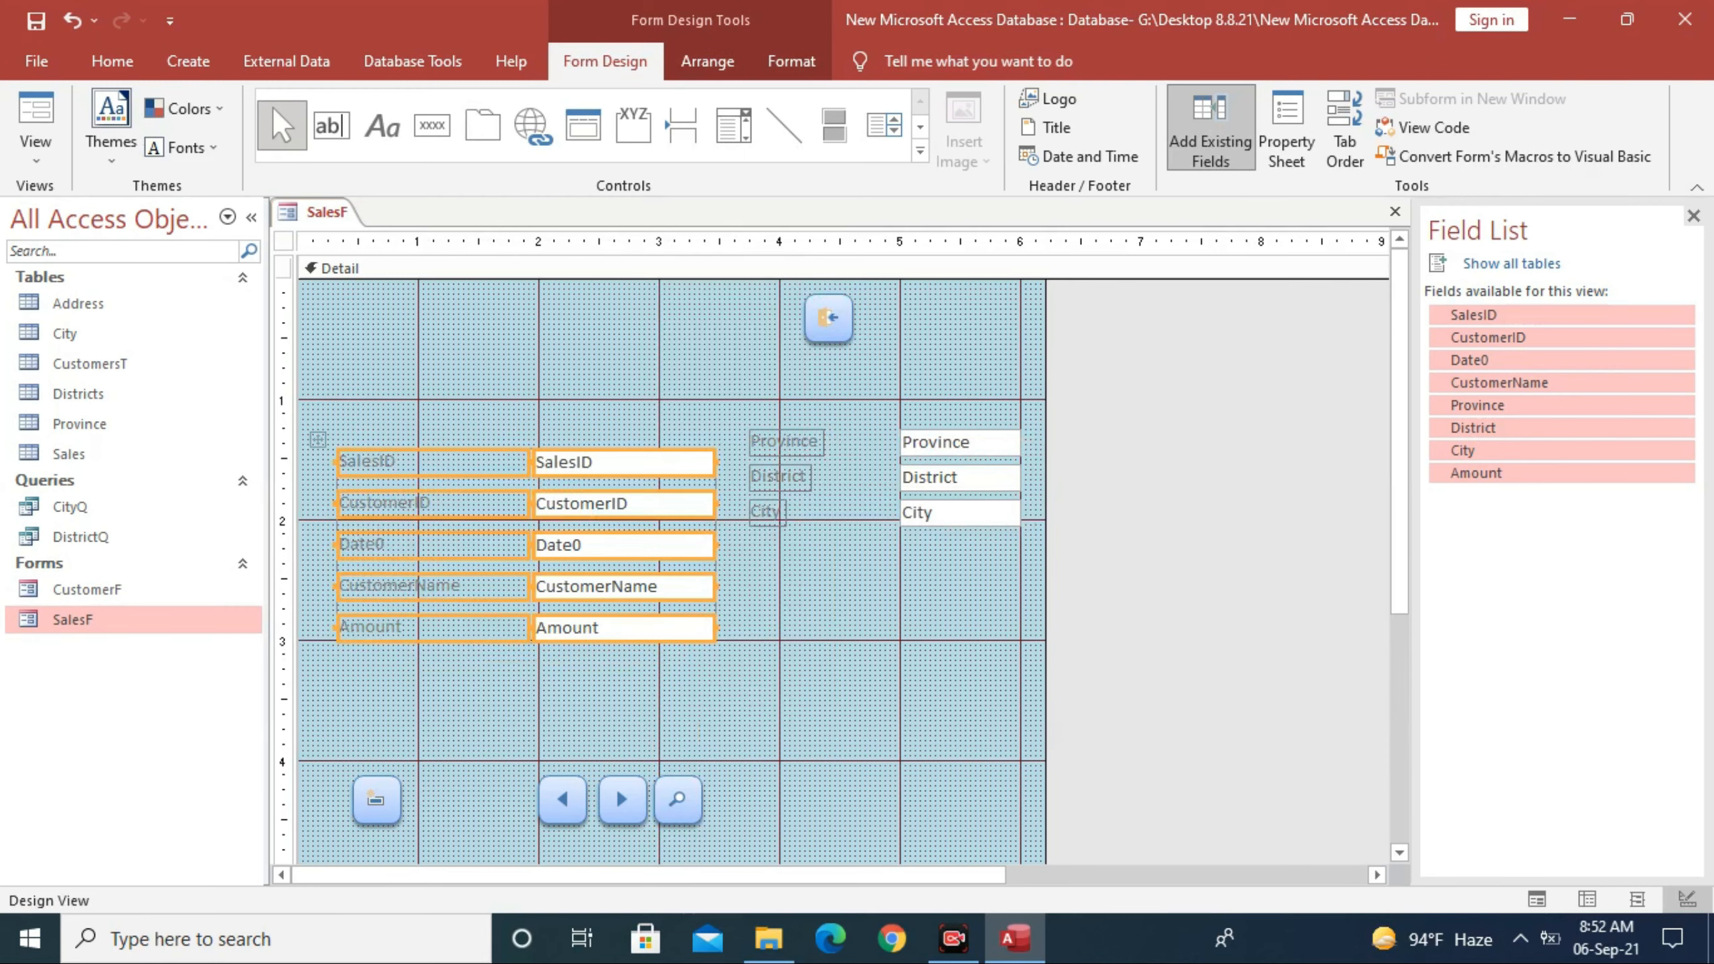
left_click(810, 608)
double_click(623, 463)
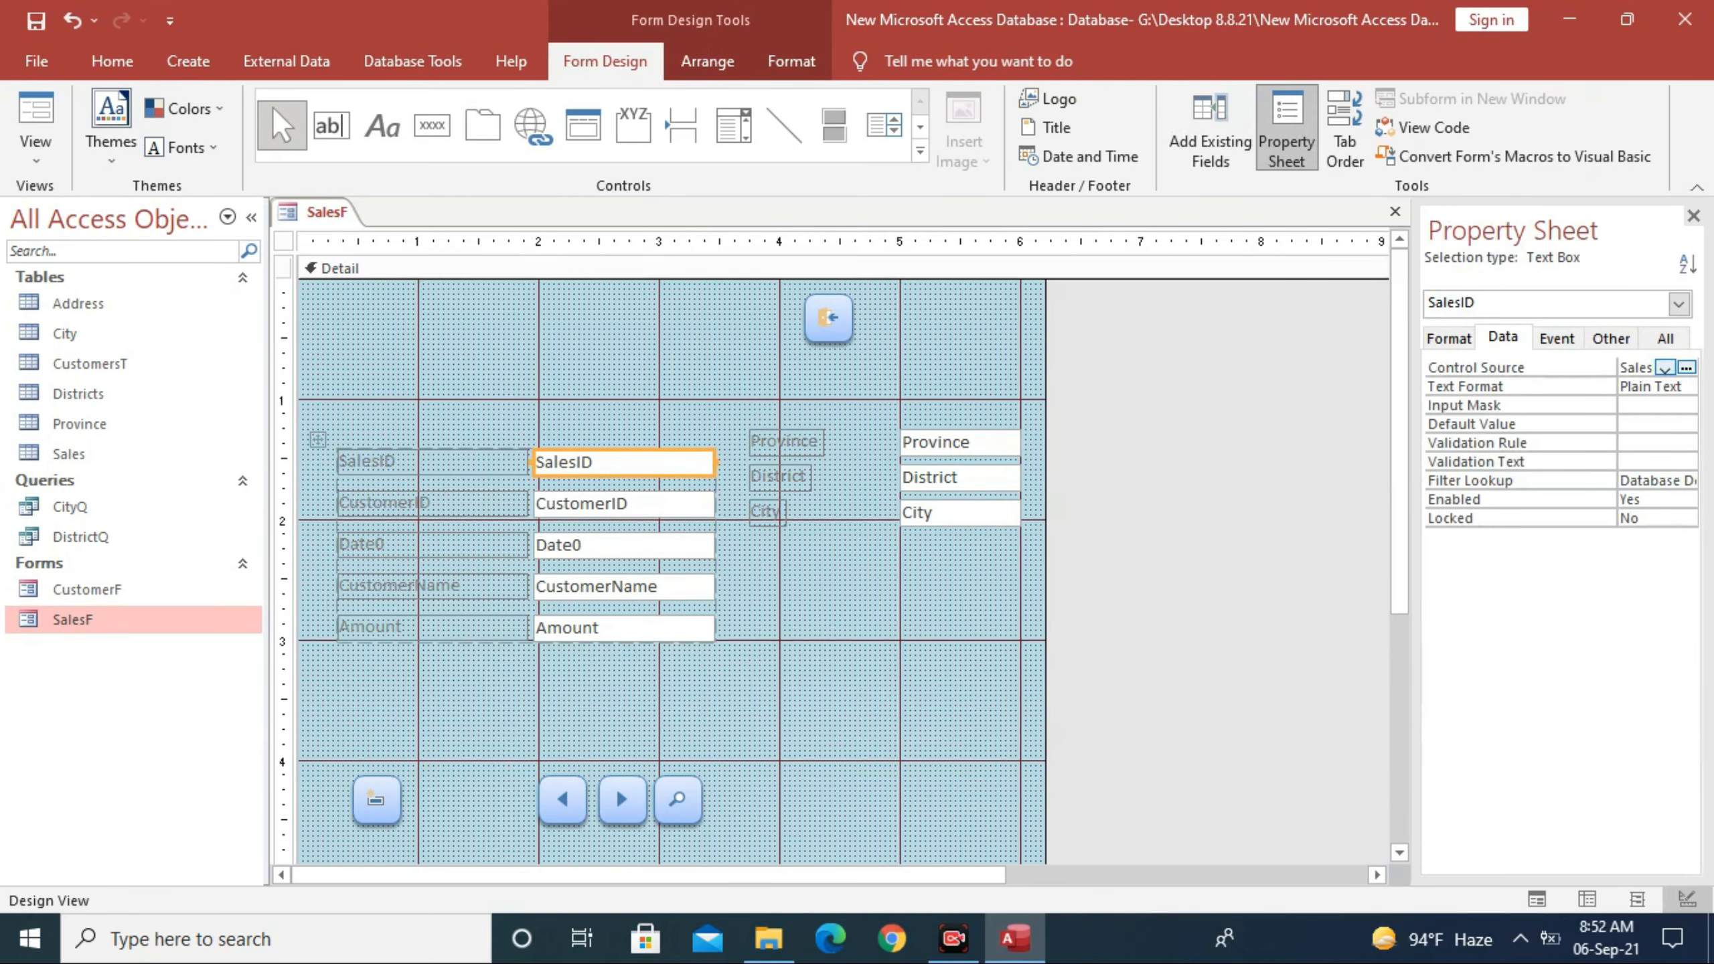
Step: Widen the form to about 6.8 inches and arrange the Province, District and City fields with their labels in a stacked layout
left_click_drag(741, 418, 931, 446)
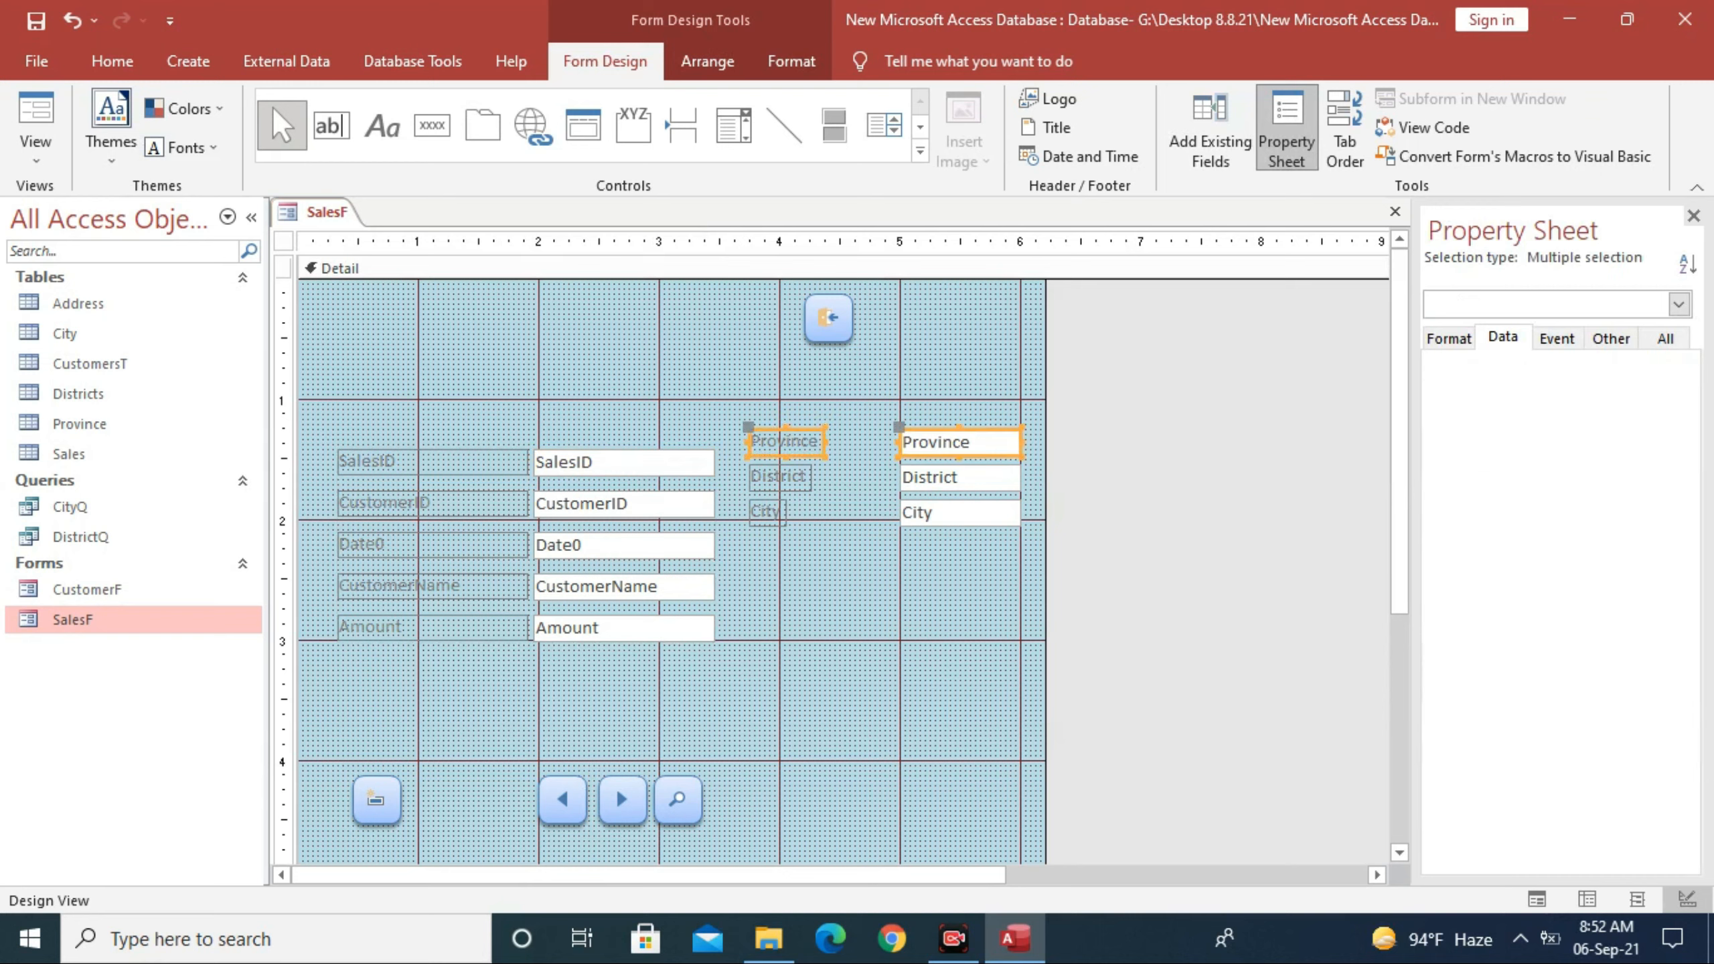
left_click_drag(1046, 512, 1115, 513)
mouse_move(749, 404)
left_mouse_down()
mouse_move(994, 493)
mouse_move(1027, 531)
left_mouse_up()
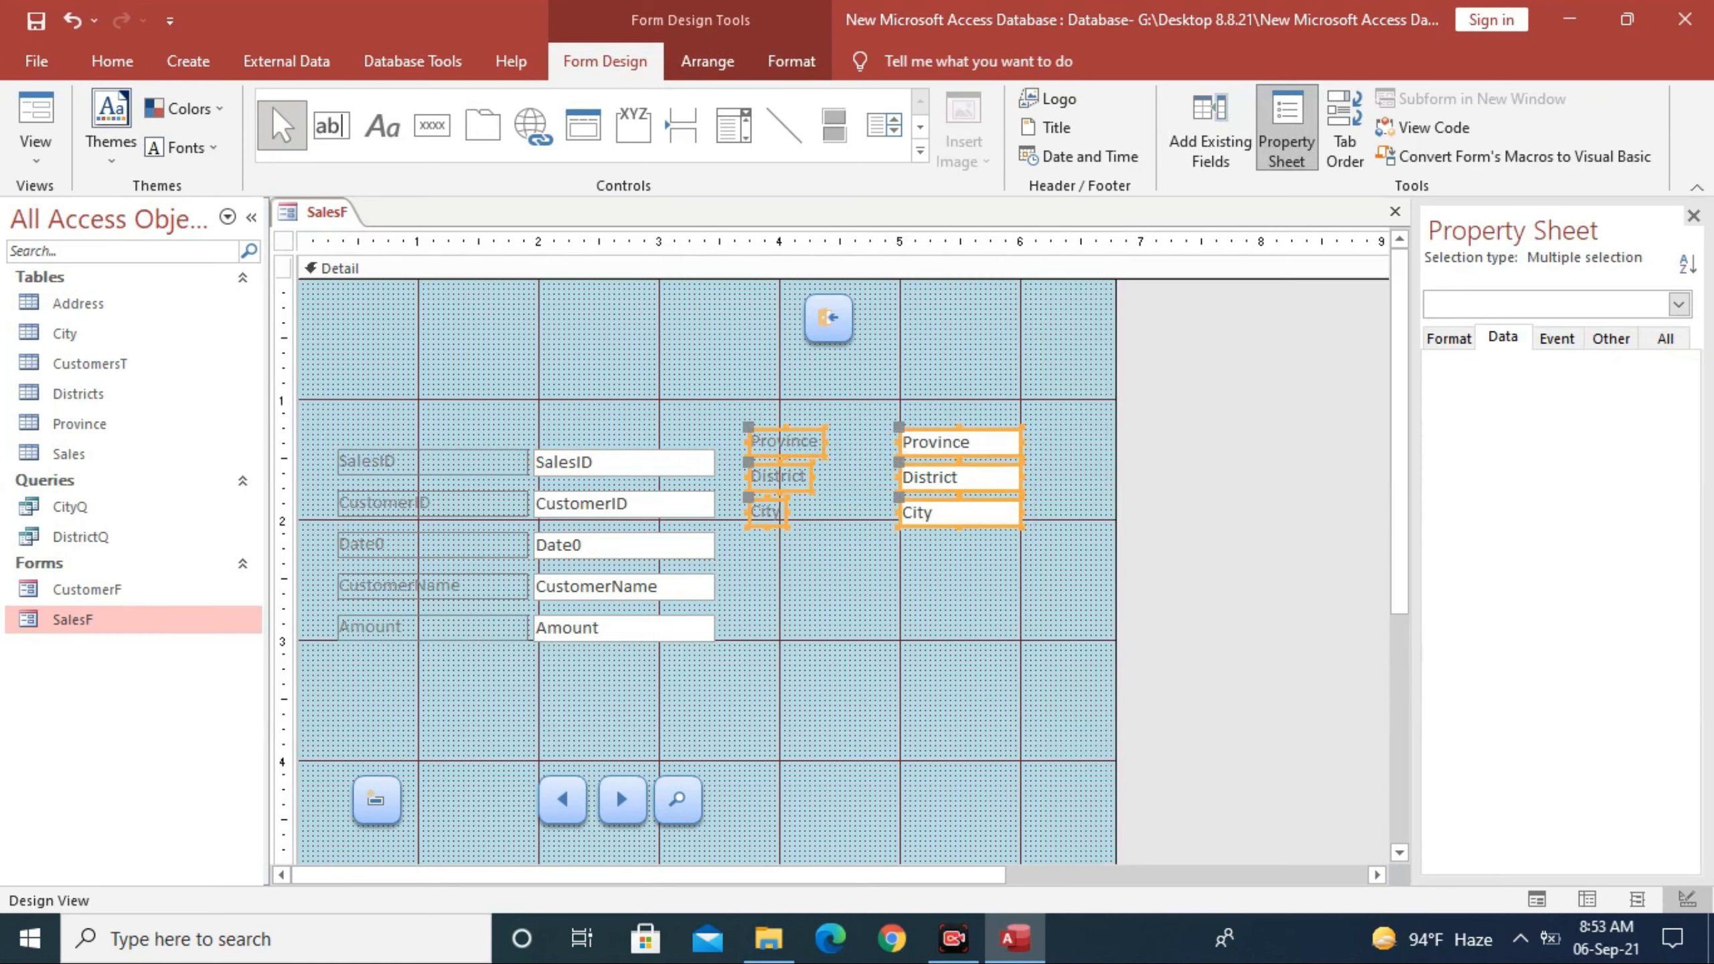
right_click(788, 476)
mouse_move(855, 452)
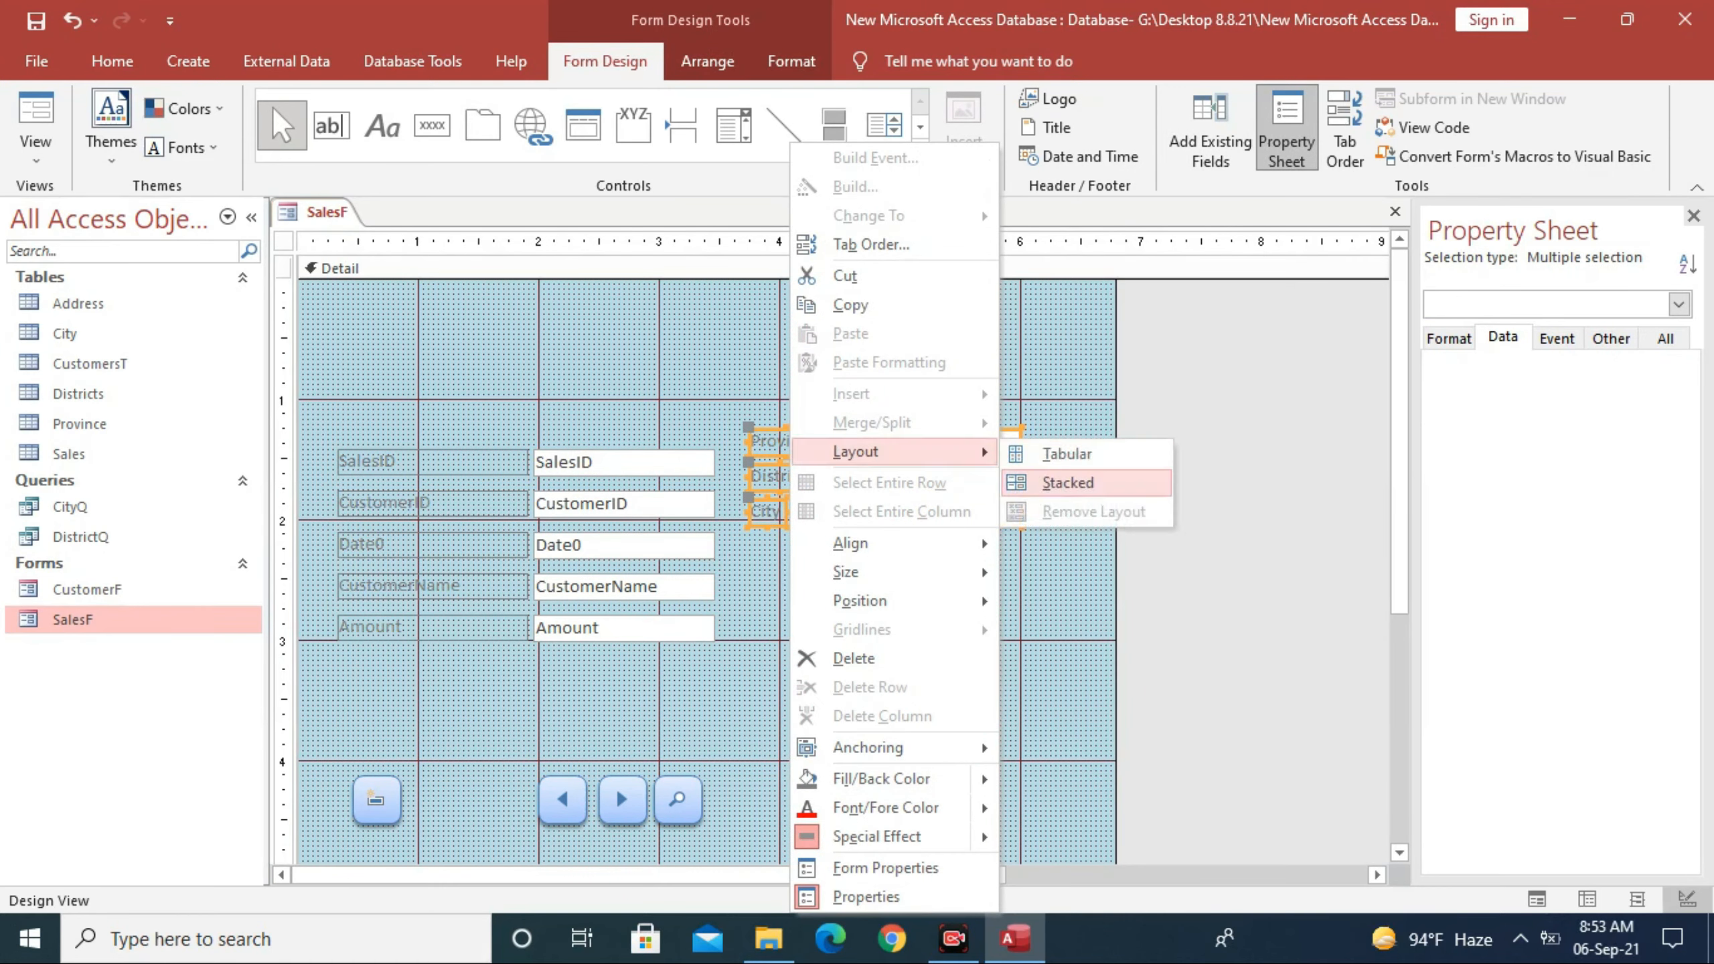
left_click(1068, 482)
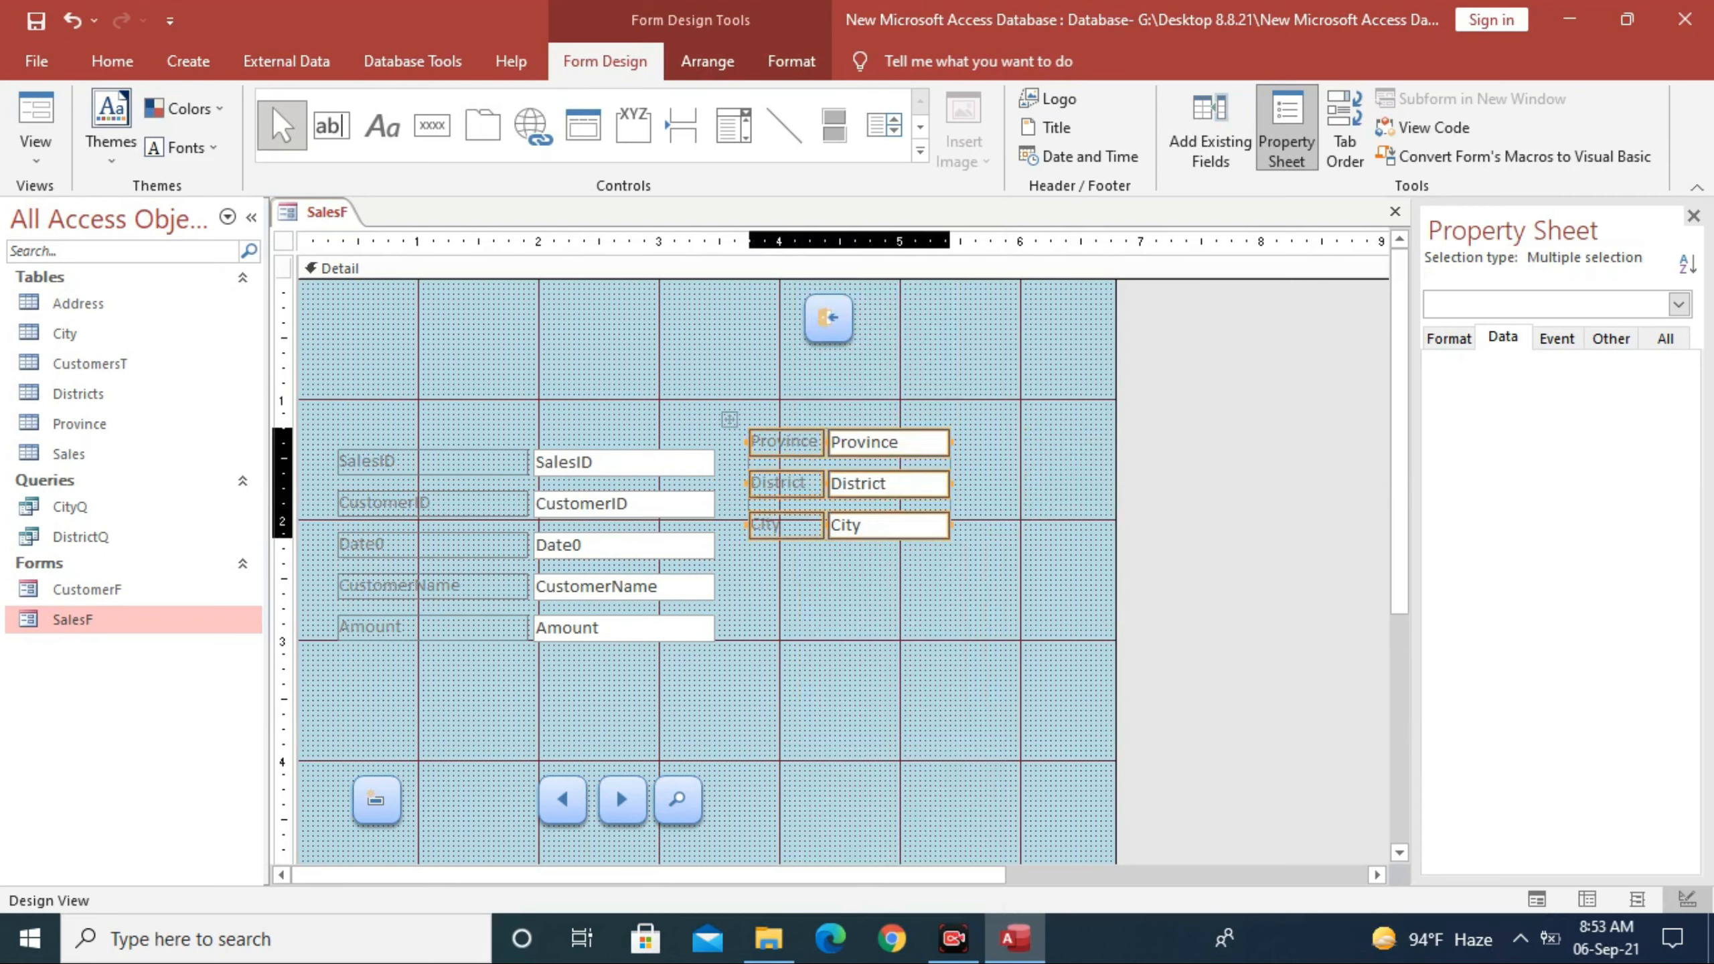
Step: Align the Province, District and City stack with the SalesID row and widen its columns, with the form about 7 inches wide
left_click_drag(827, 448, 862, 469)
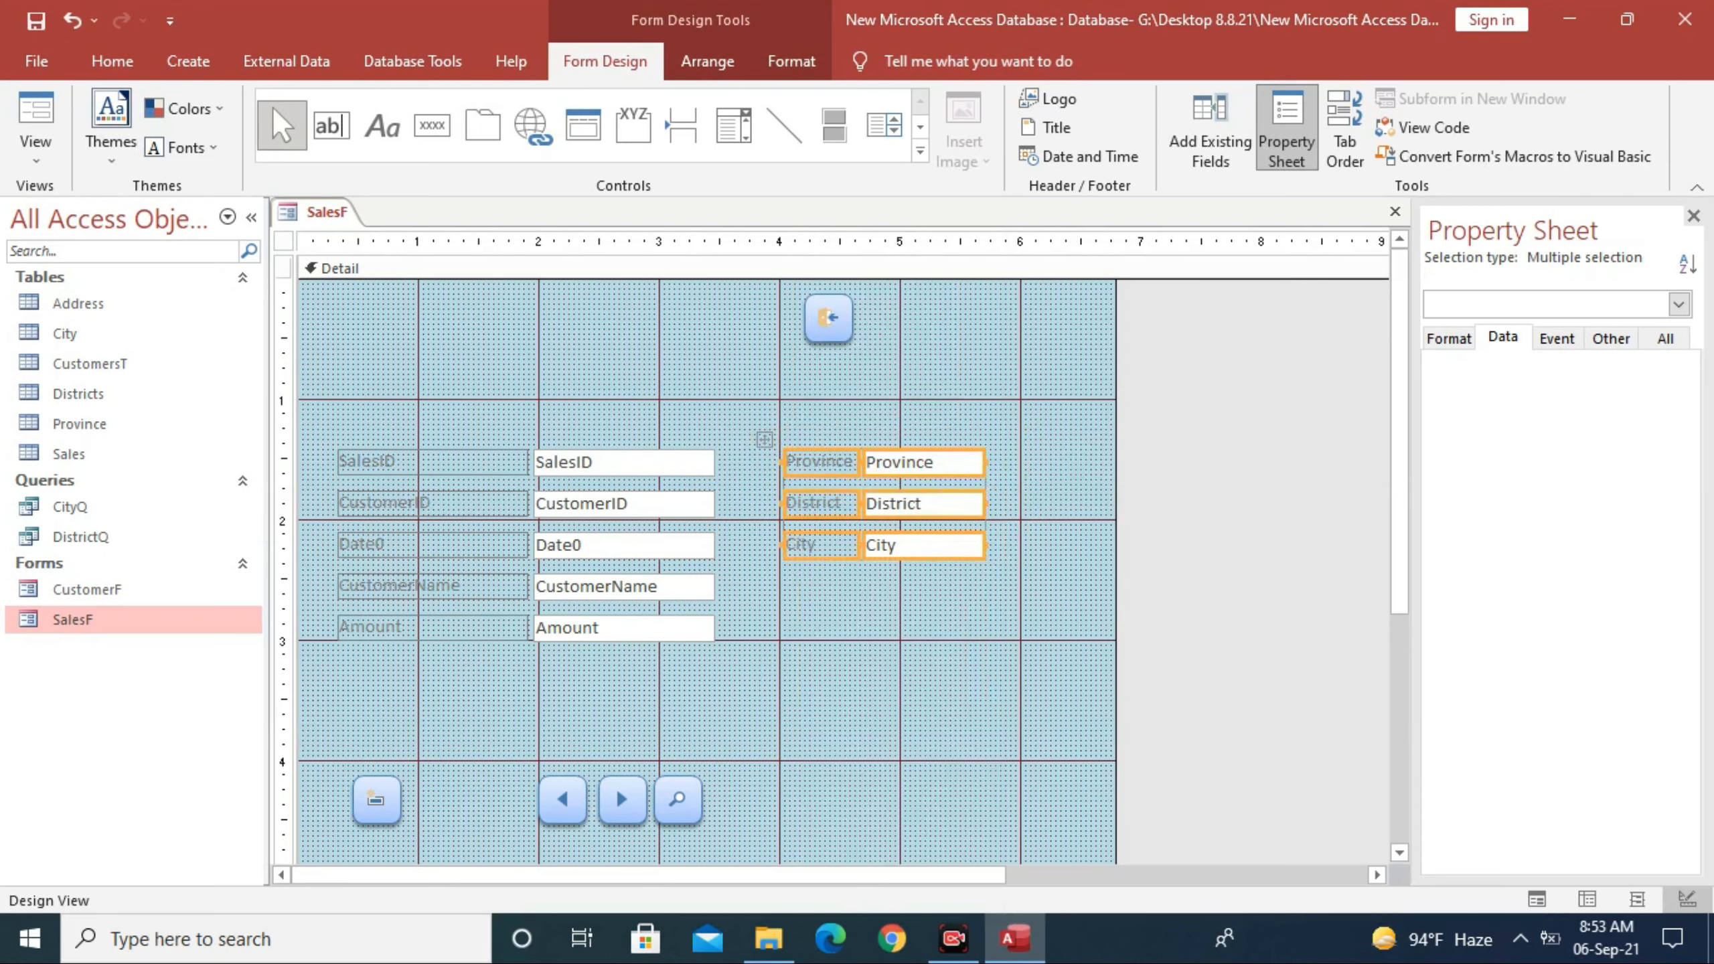
left_click_drag(986, 463, 1092, 464)
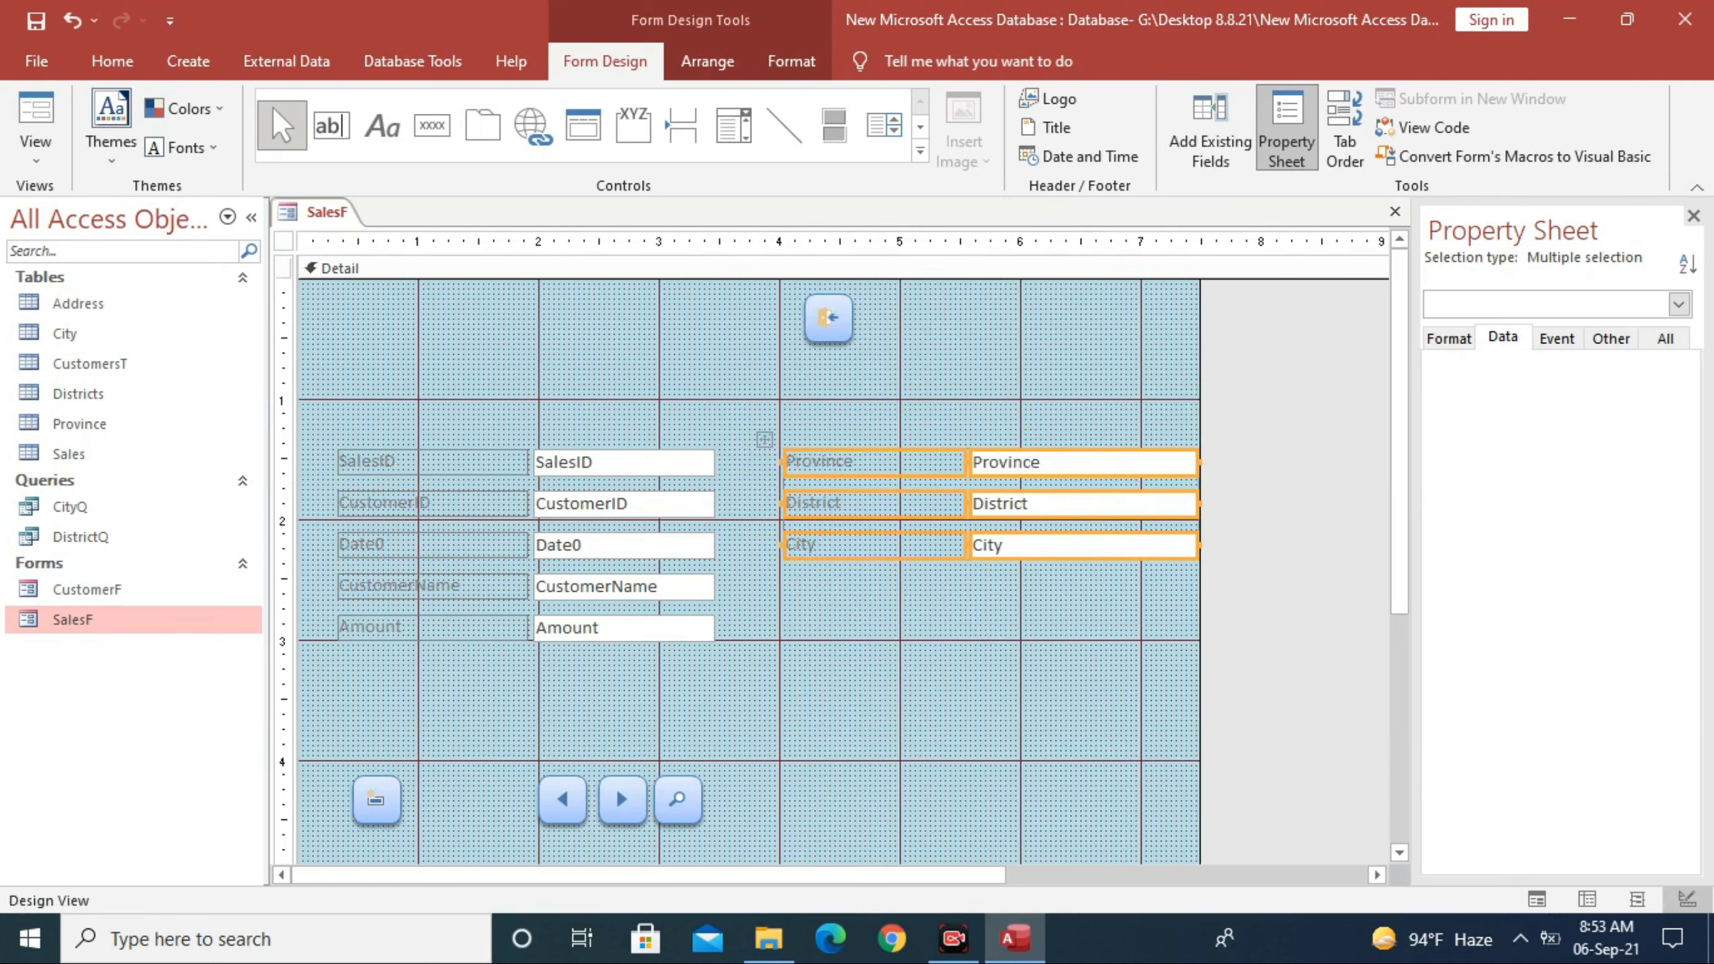
left_click_drag(1199, 504, 1141, 527)
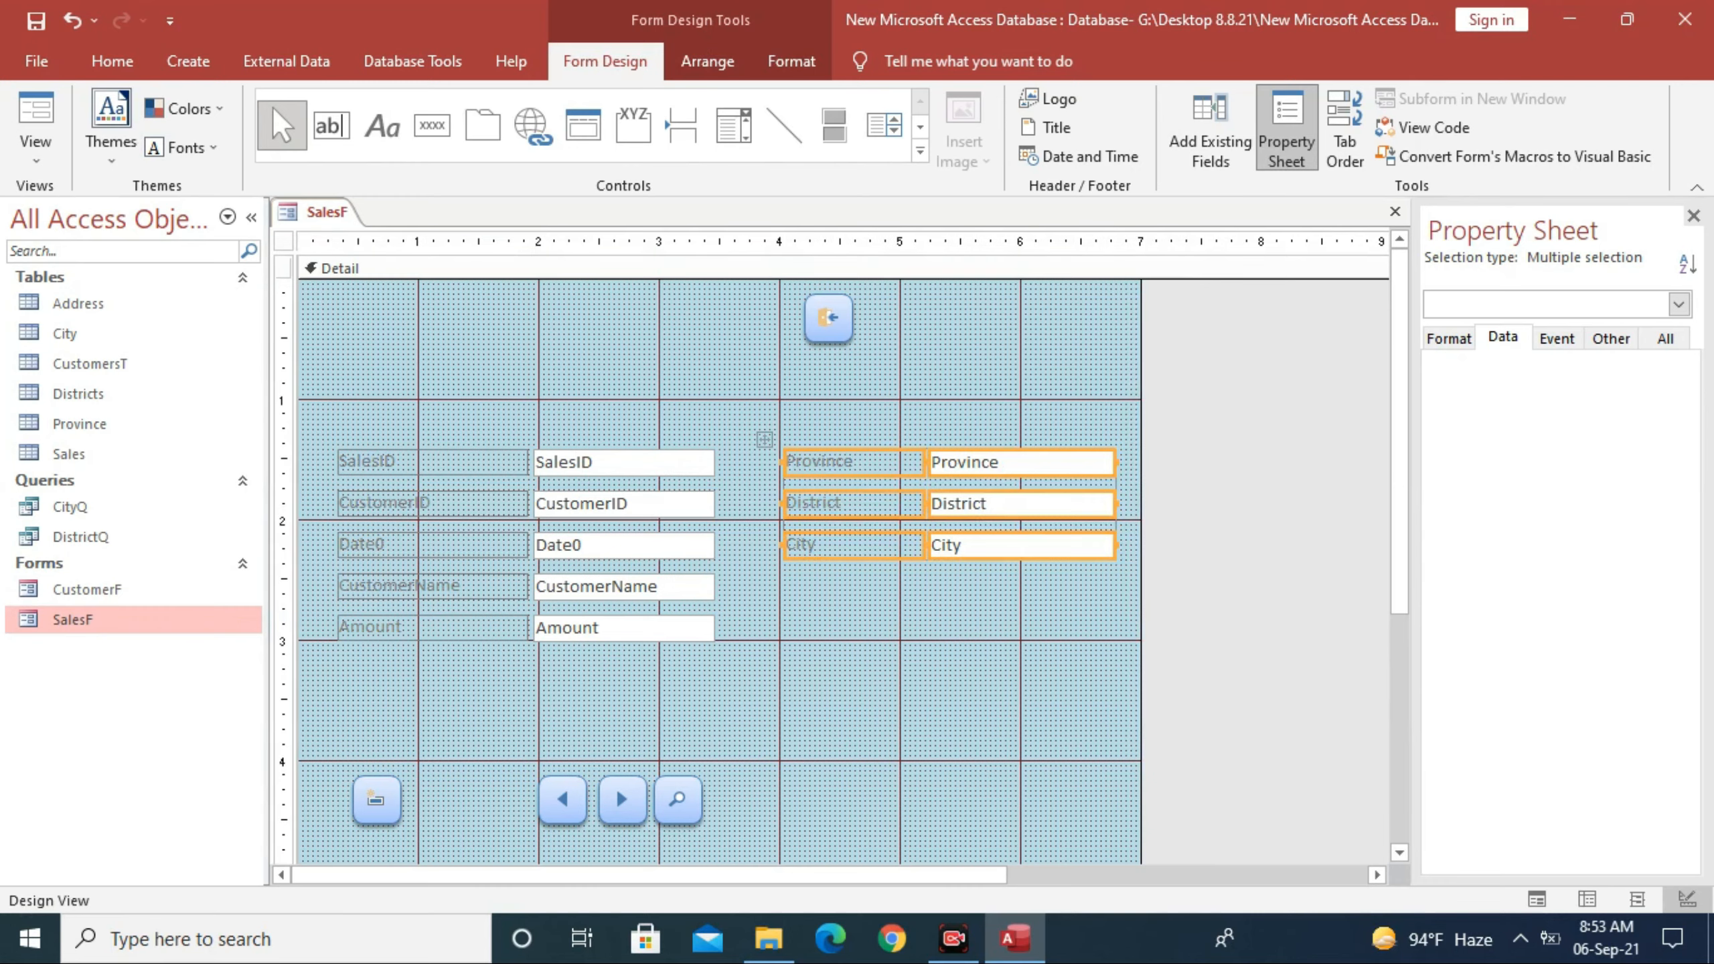
Step: Show SalesF in Form View, dismiss the compile error, and delete the CmboDist.Requery and CmboCity.Requery lines from Form_Current
left_click(36, 142)
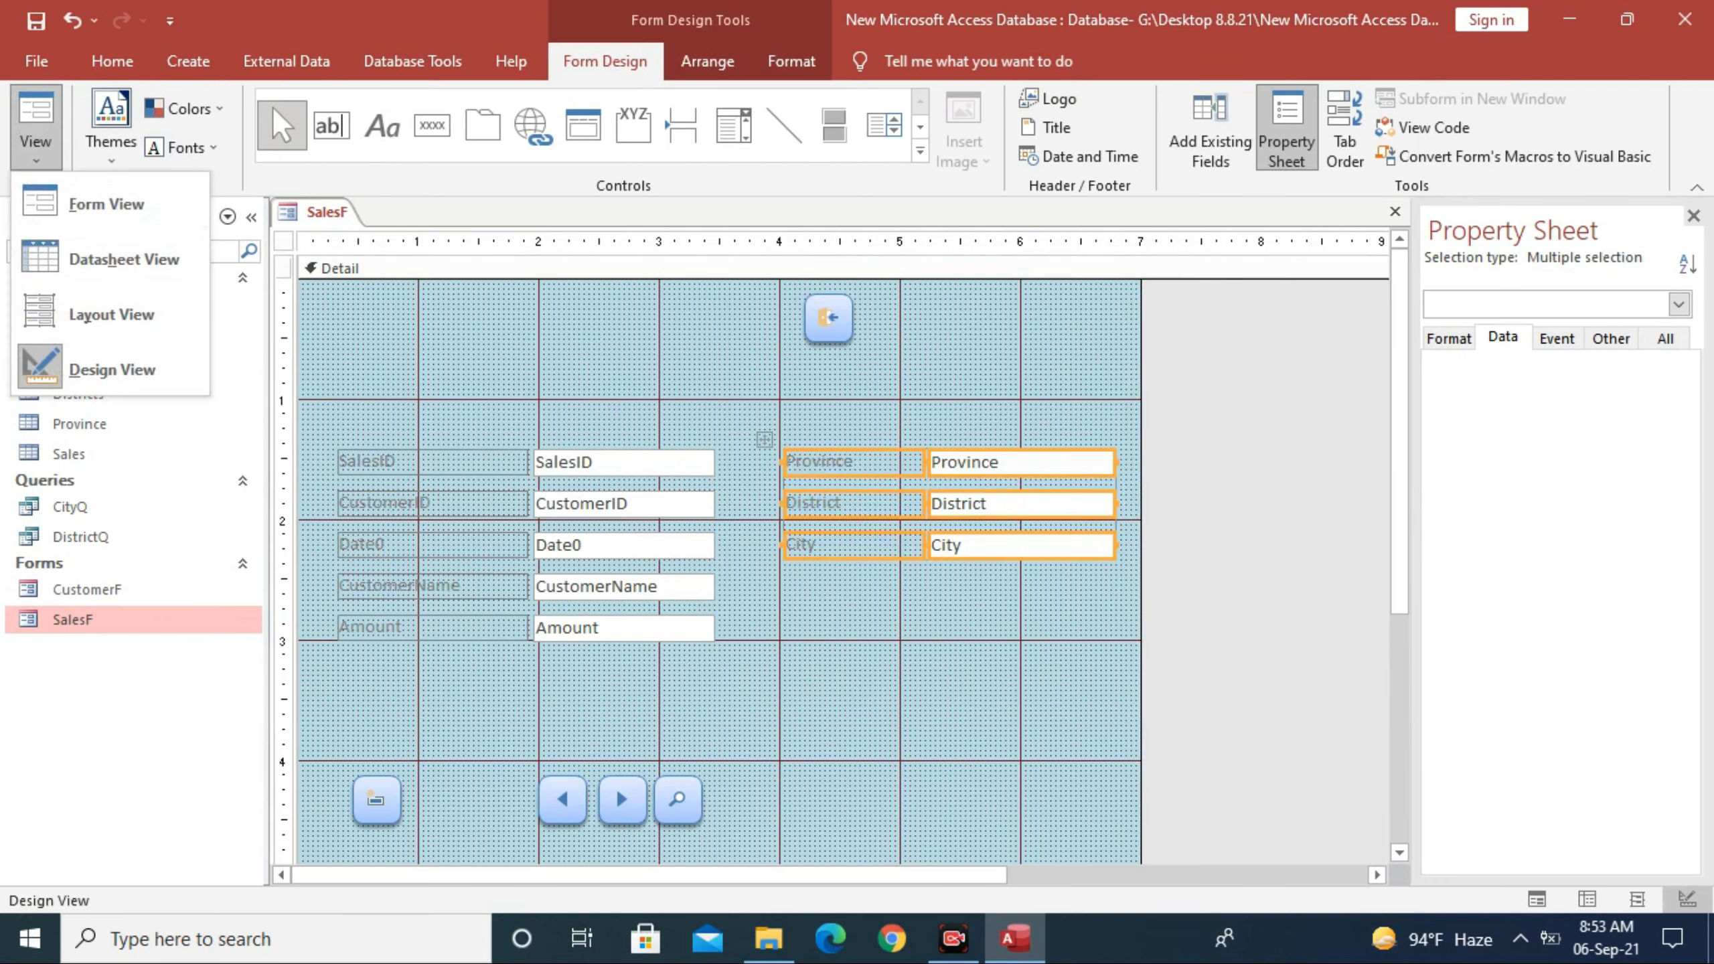
left_click(106, 204)
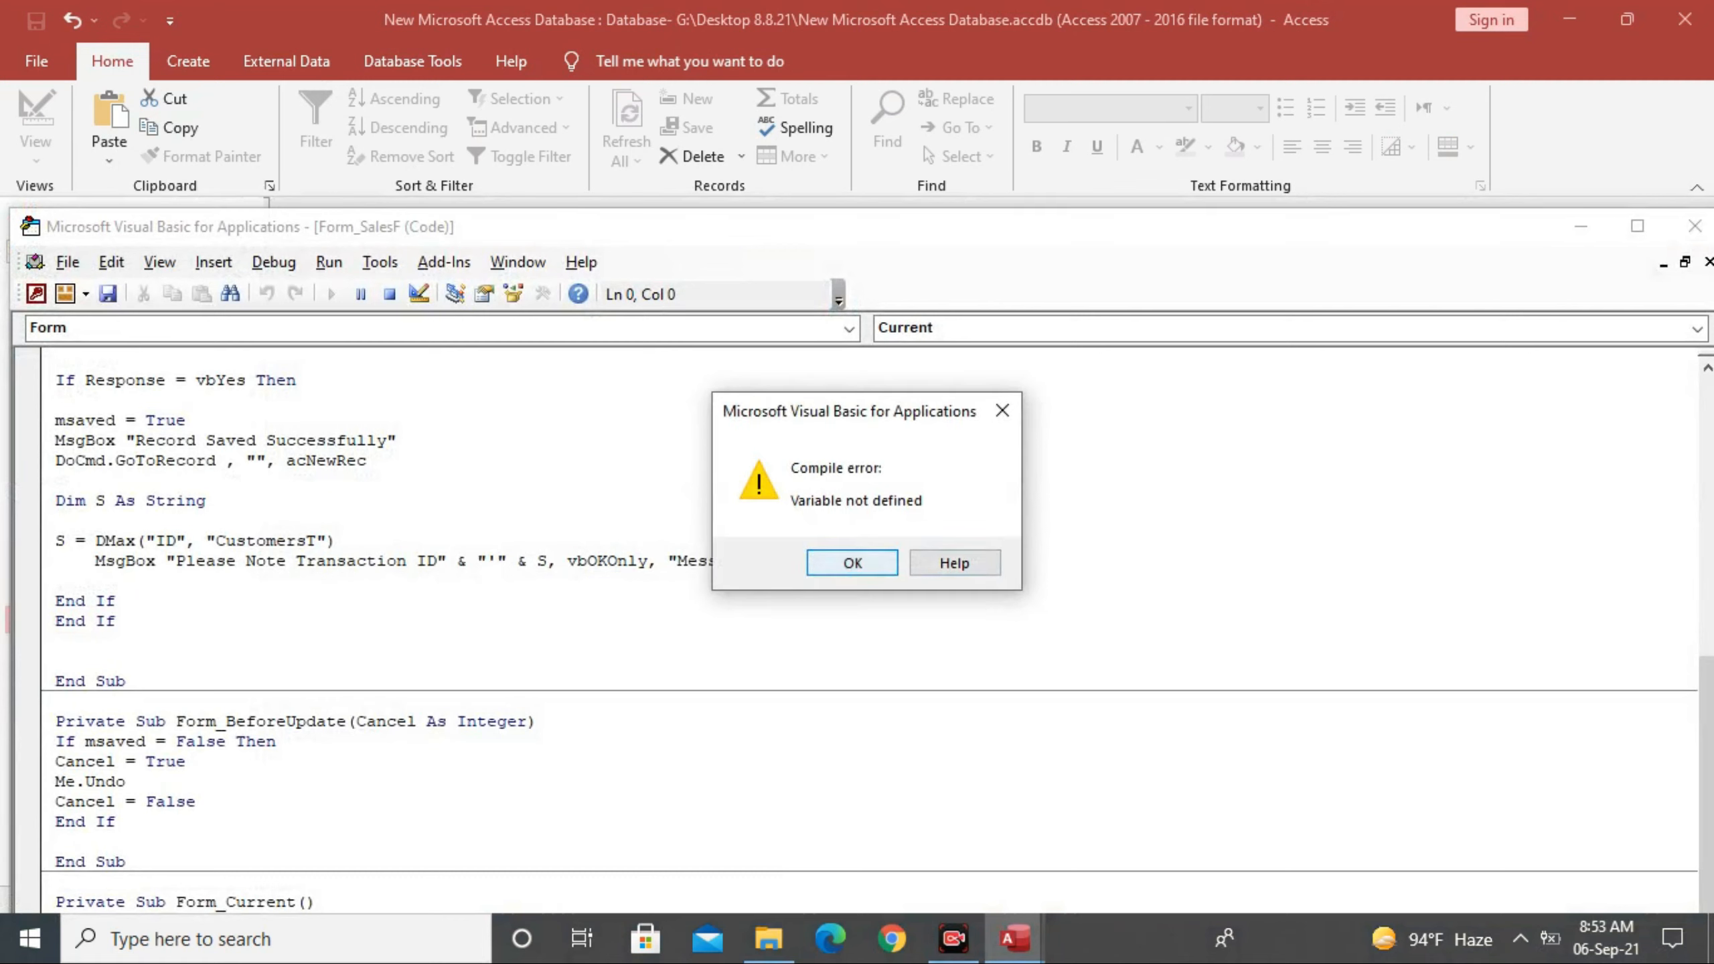
key("Return")
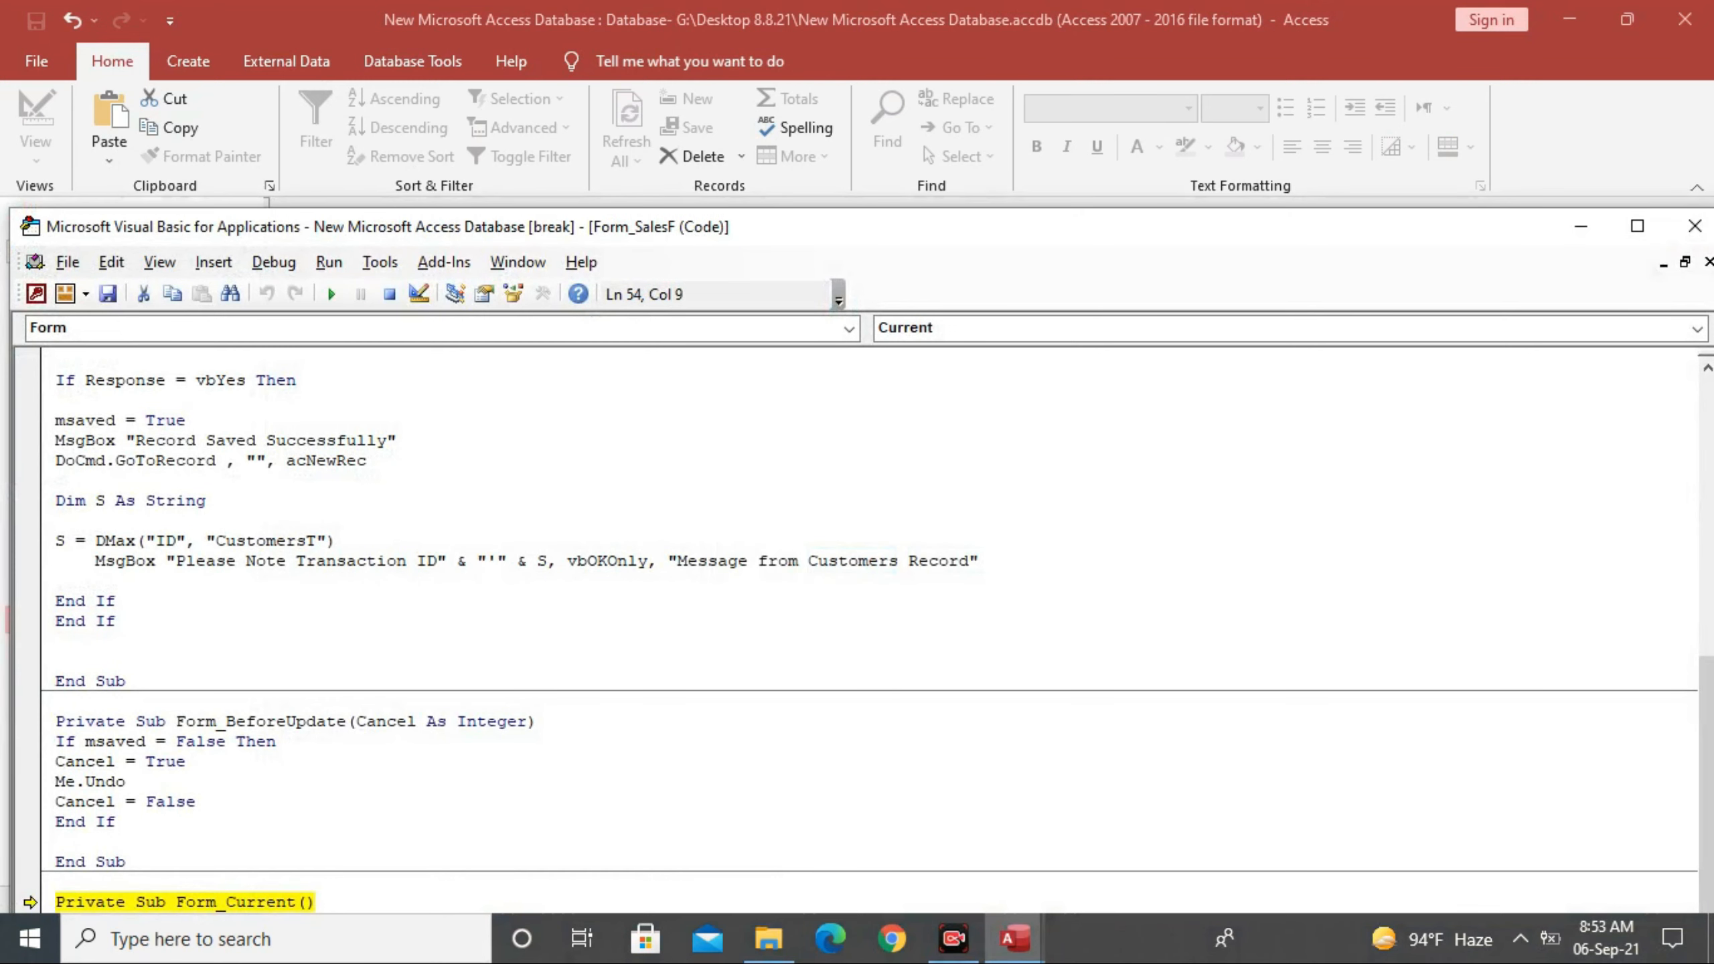
left_click_drag(1238, 231, 1253, 36)
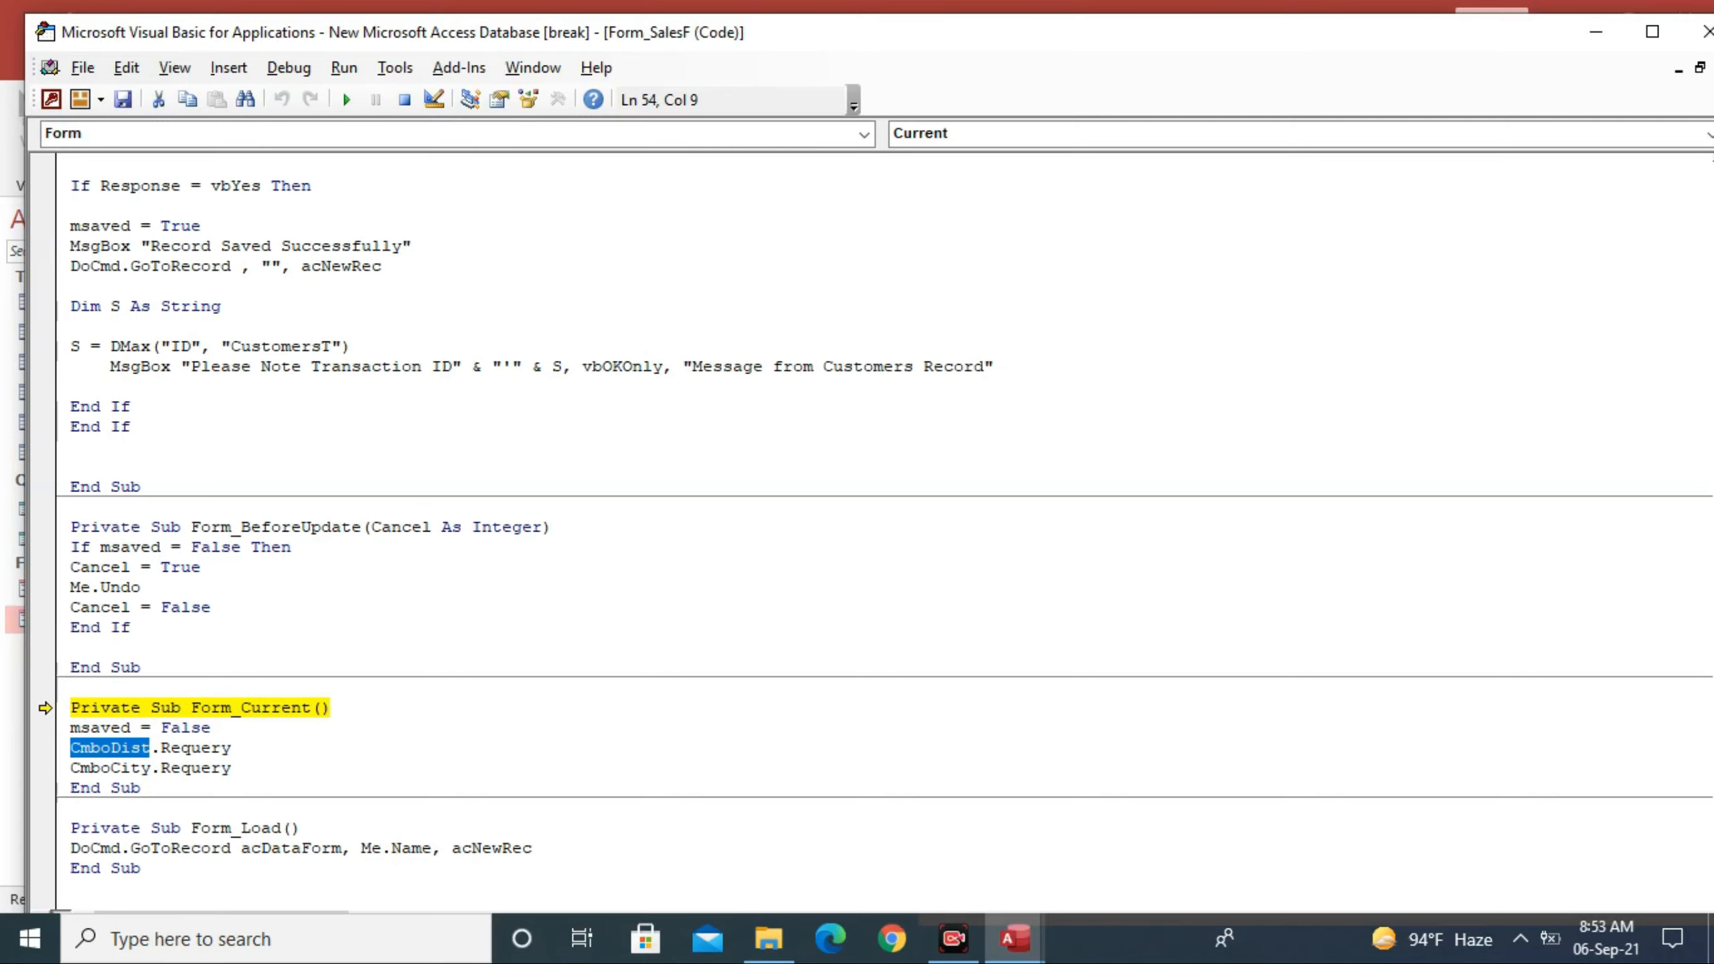
left_click_drag(231, 768, 71, 747)
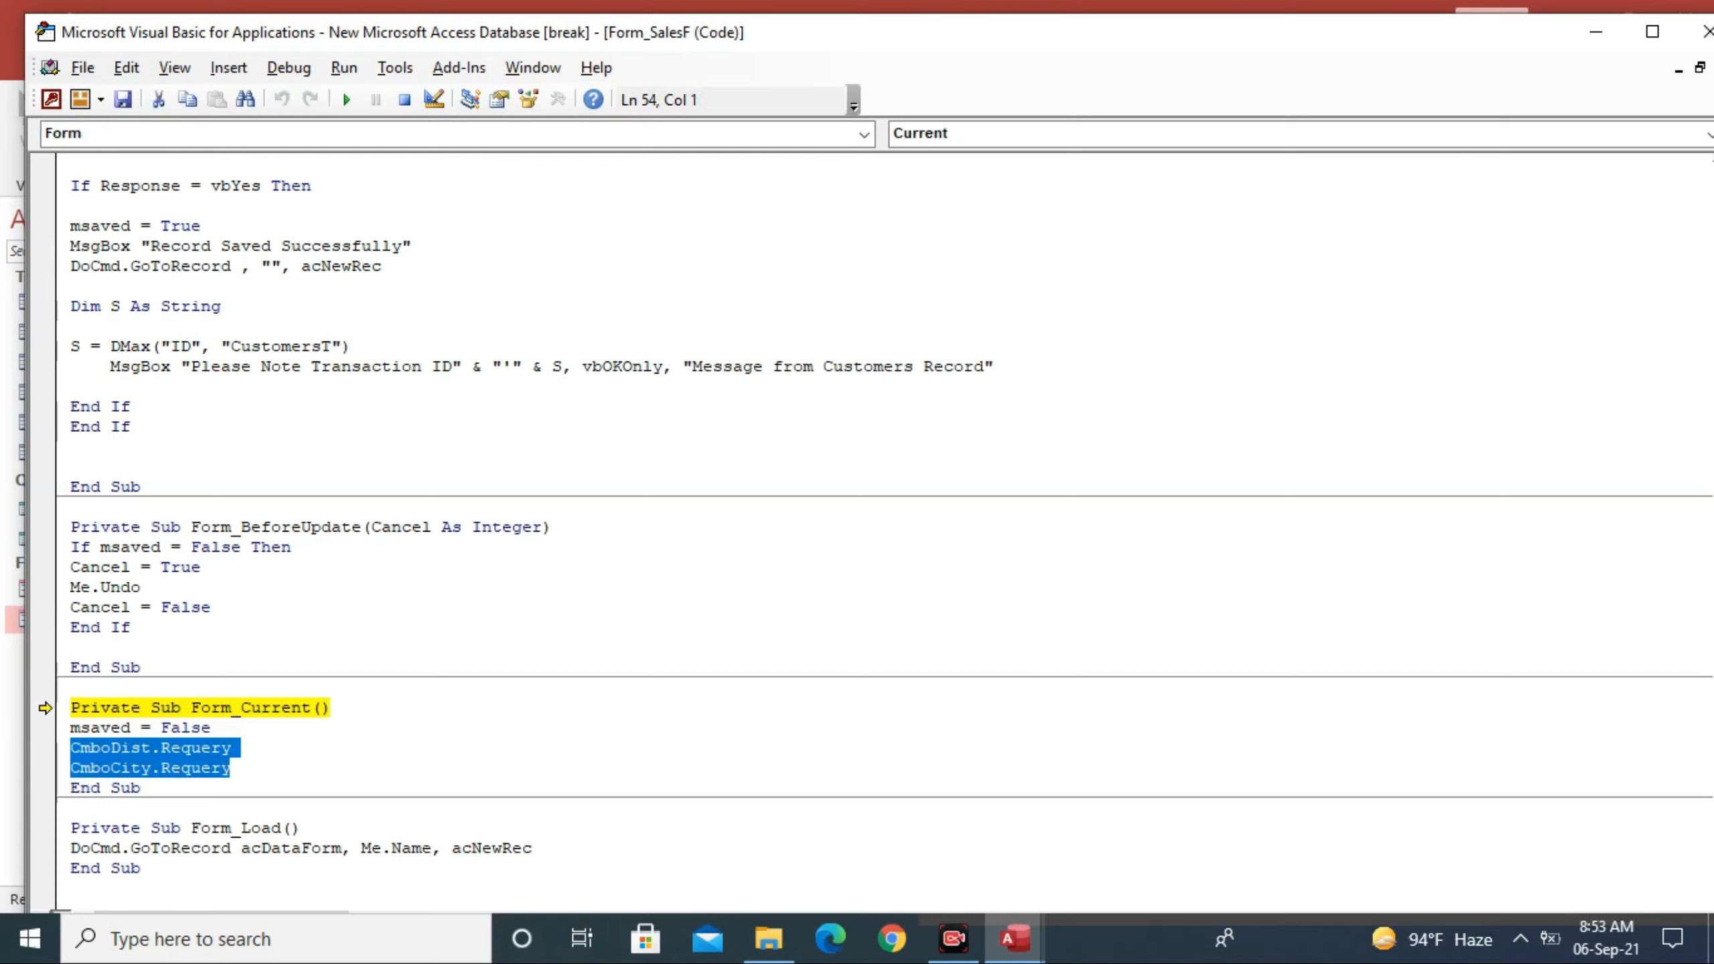
key("Delete")
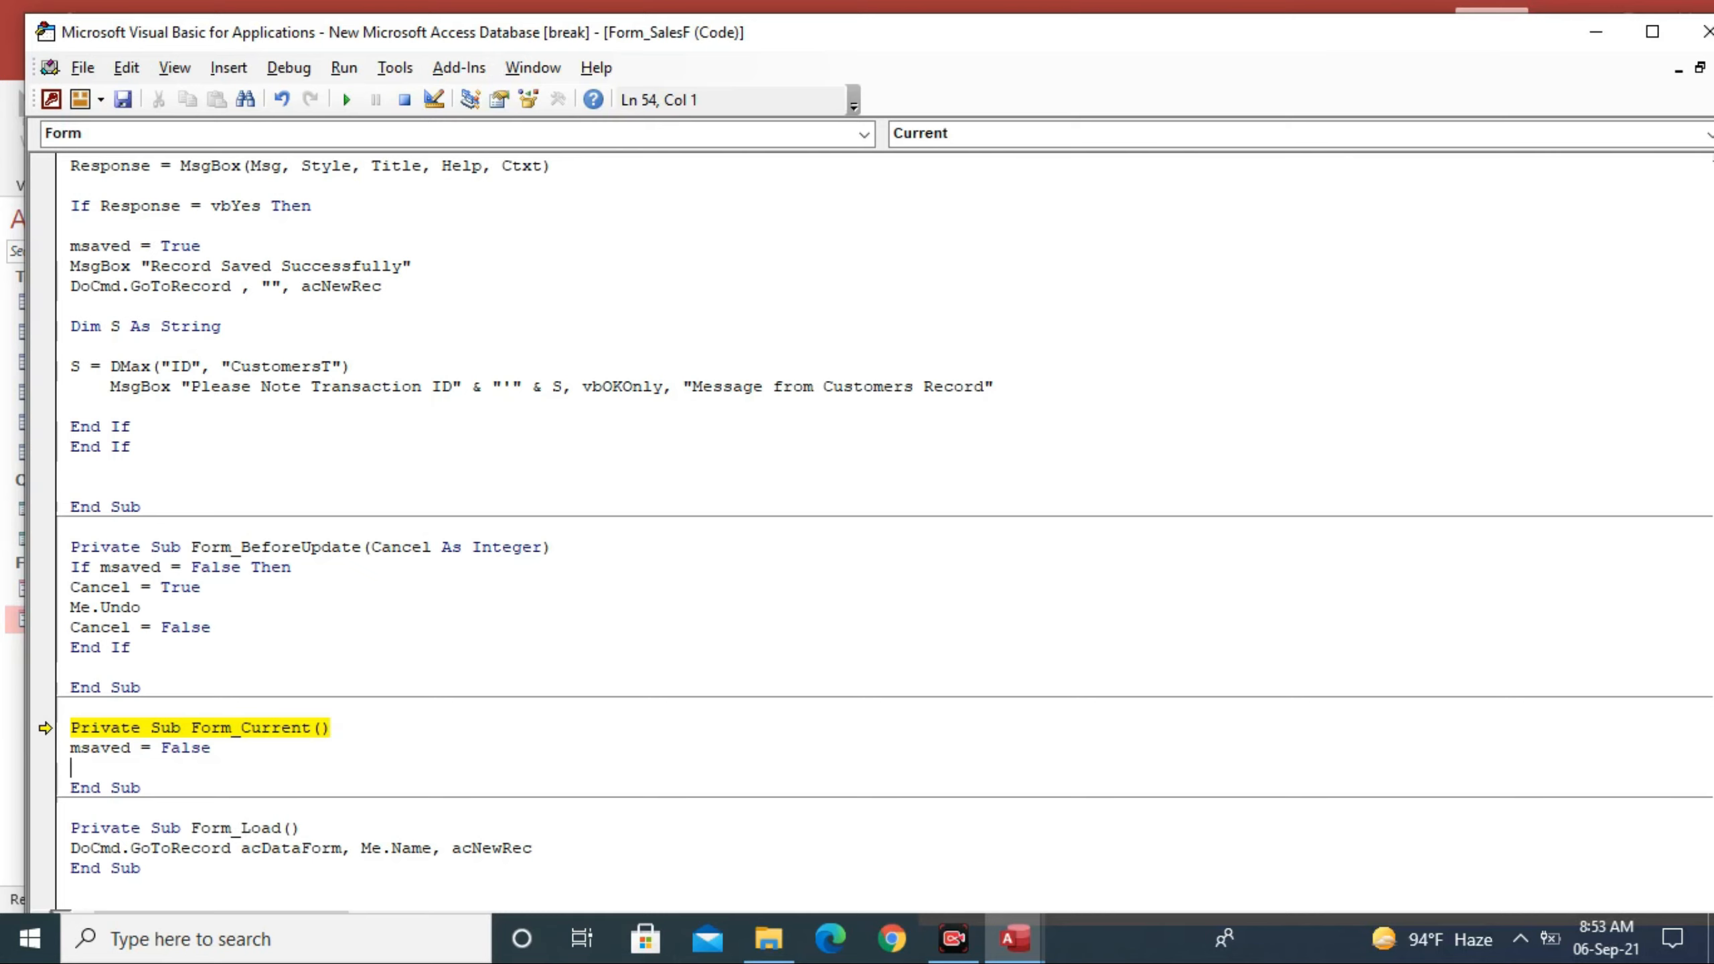
Step: Delete the CmboDist_AfterUpdate and CmboPro_AfterUpdate procedures from the SalesF form module, accepting the project reset
key("Up")
key("Up")
key("Up")
key("Up")
key("Up")
key("Up")
key("Up")
key("Up")
key("Up")
key("Up")
key("Up")
key("Up")
key("Up")
key("Up")
key("Up")
key("Up")
key("Up")
key("Up")
key("Up")
key("Up")
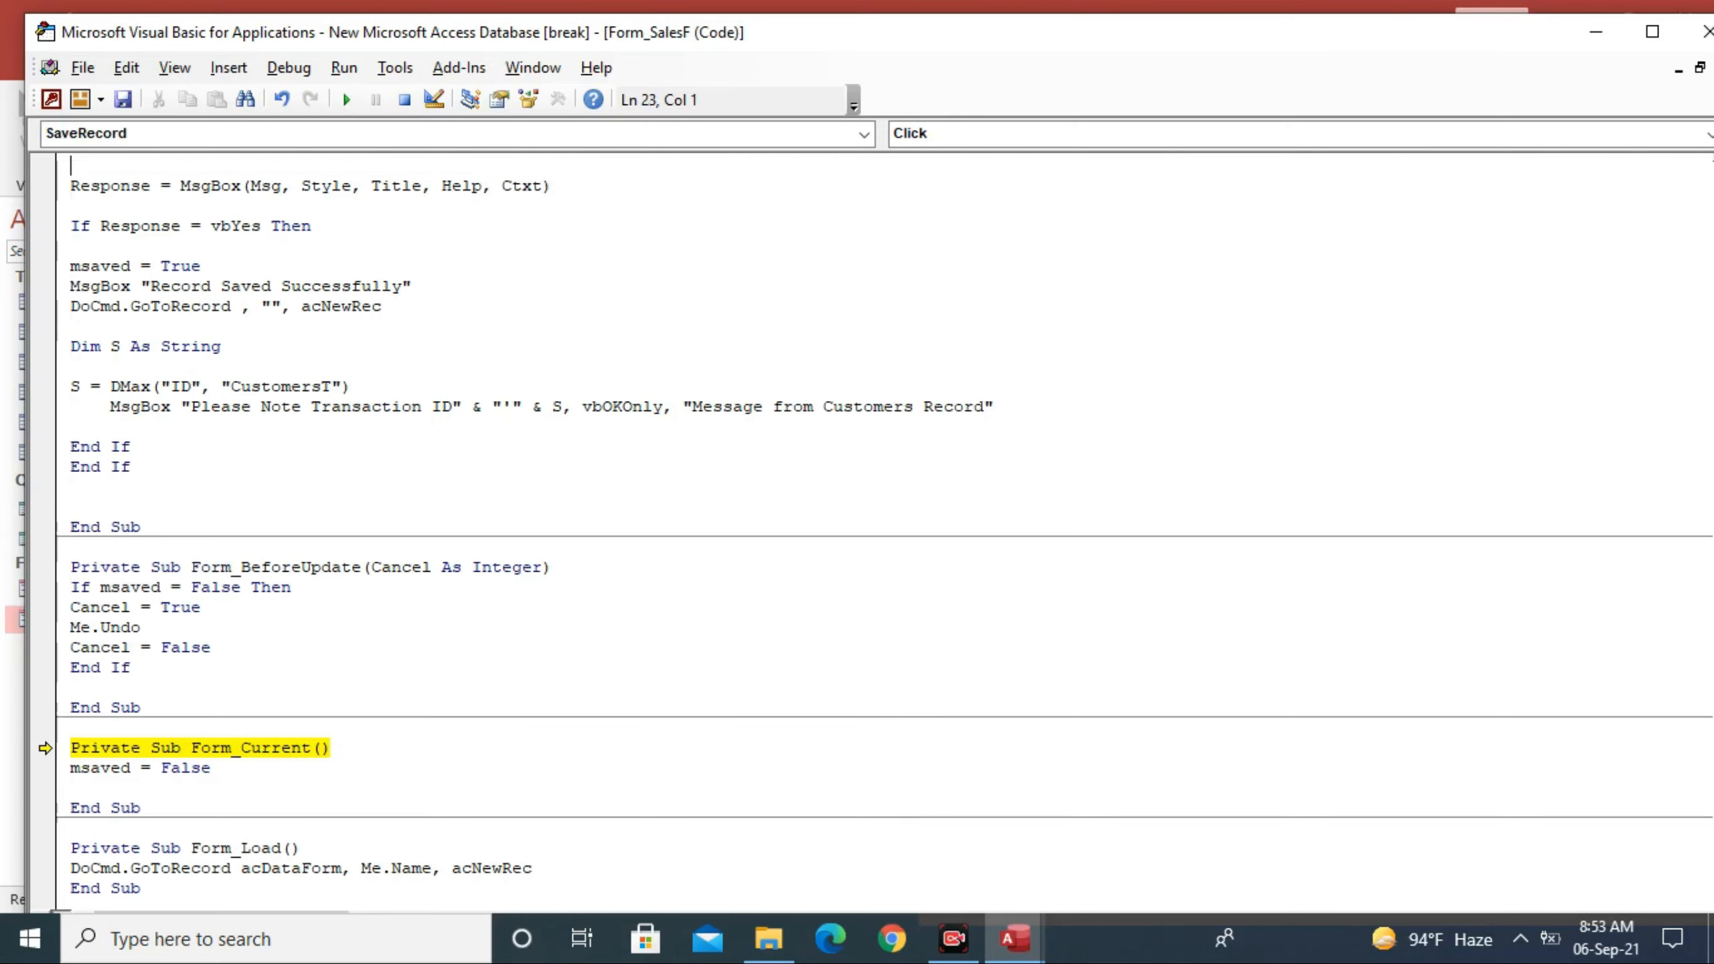
key("Up")
key("Up")
key("Up")
key("Up")
key("Up")
key("Up")
key("Up")
key("Up")
key("Up")
key("Up")
key("Up")
key("Up")
key("Up")
key("Up")
key("Up")
key("Up")
key("Up")
key("Up")
key("Up")
key("Up")
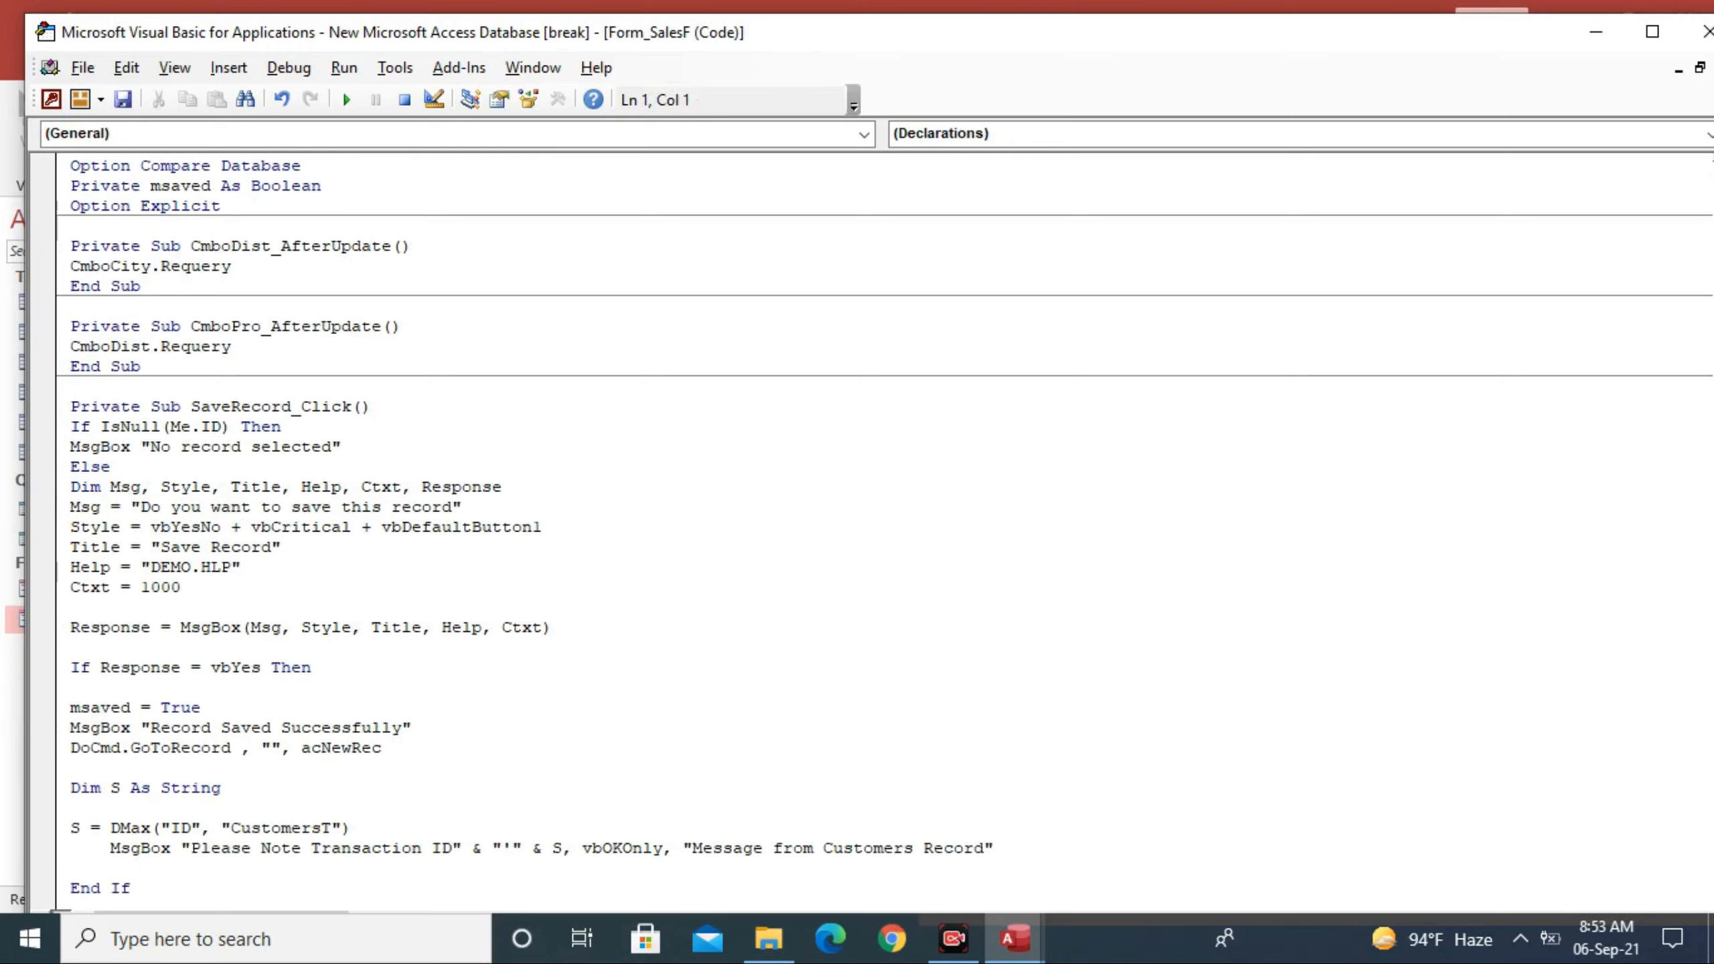
left_click_drag(140, 367, 72, 245)
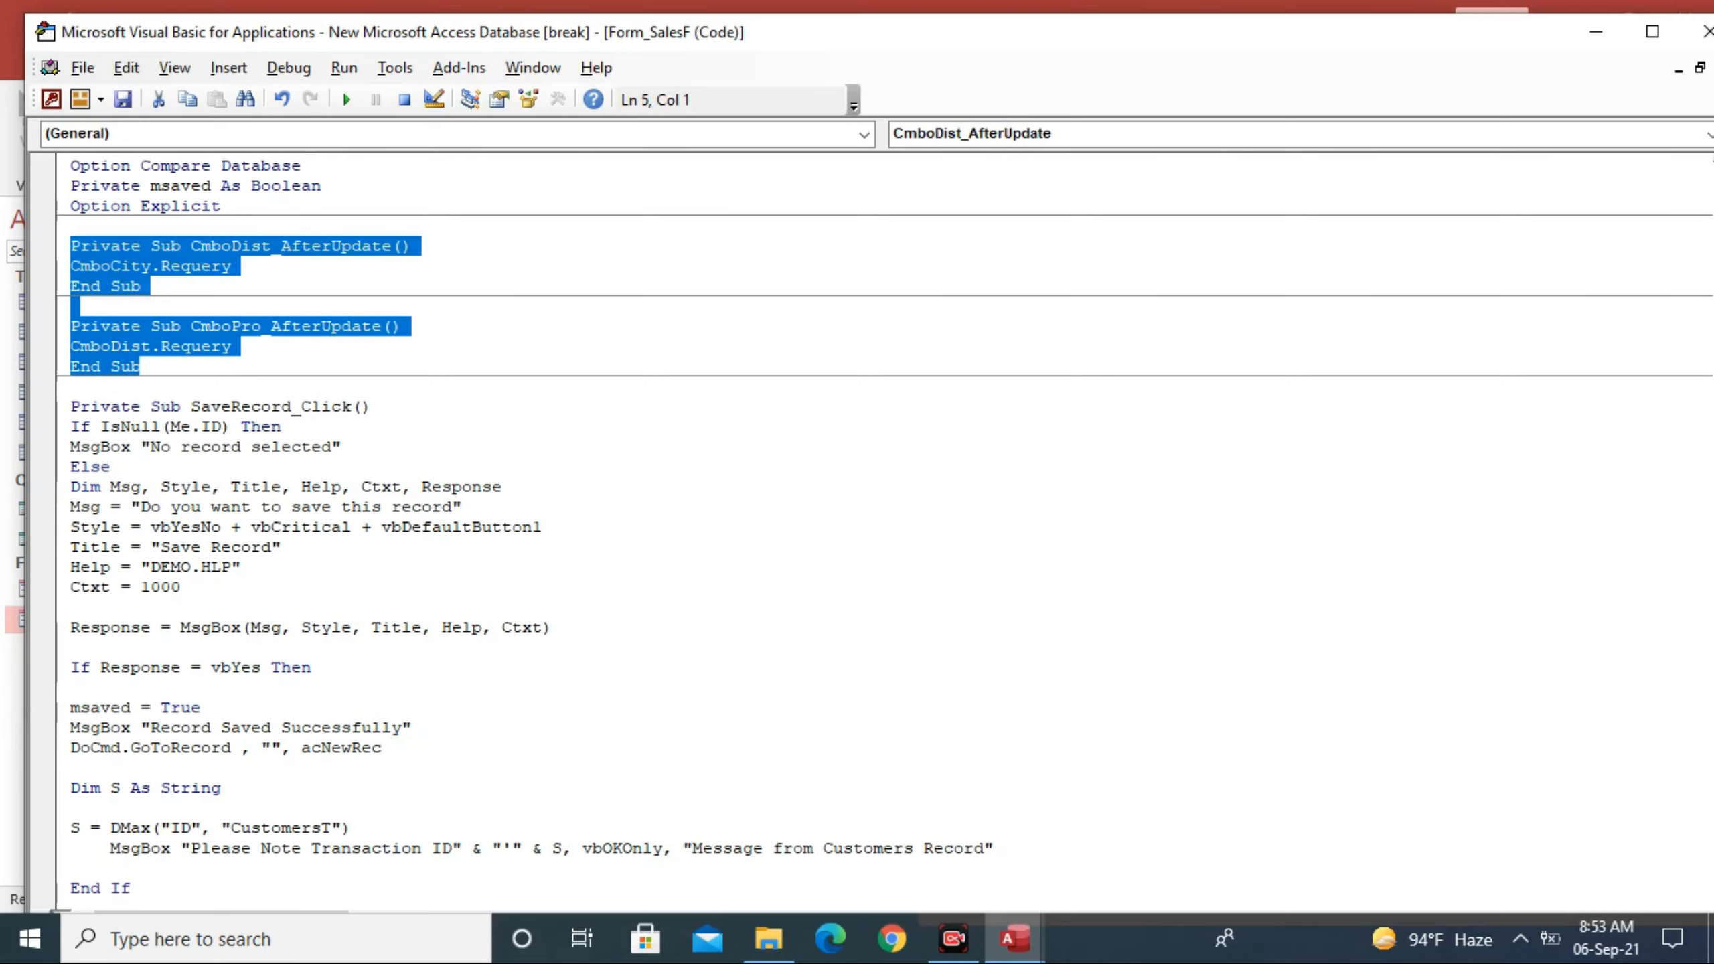
key("Delete")
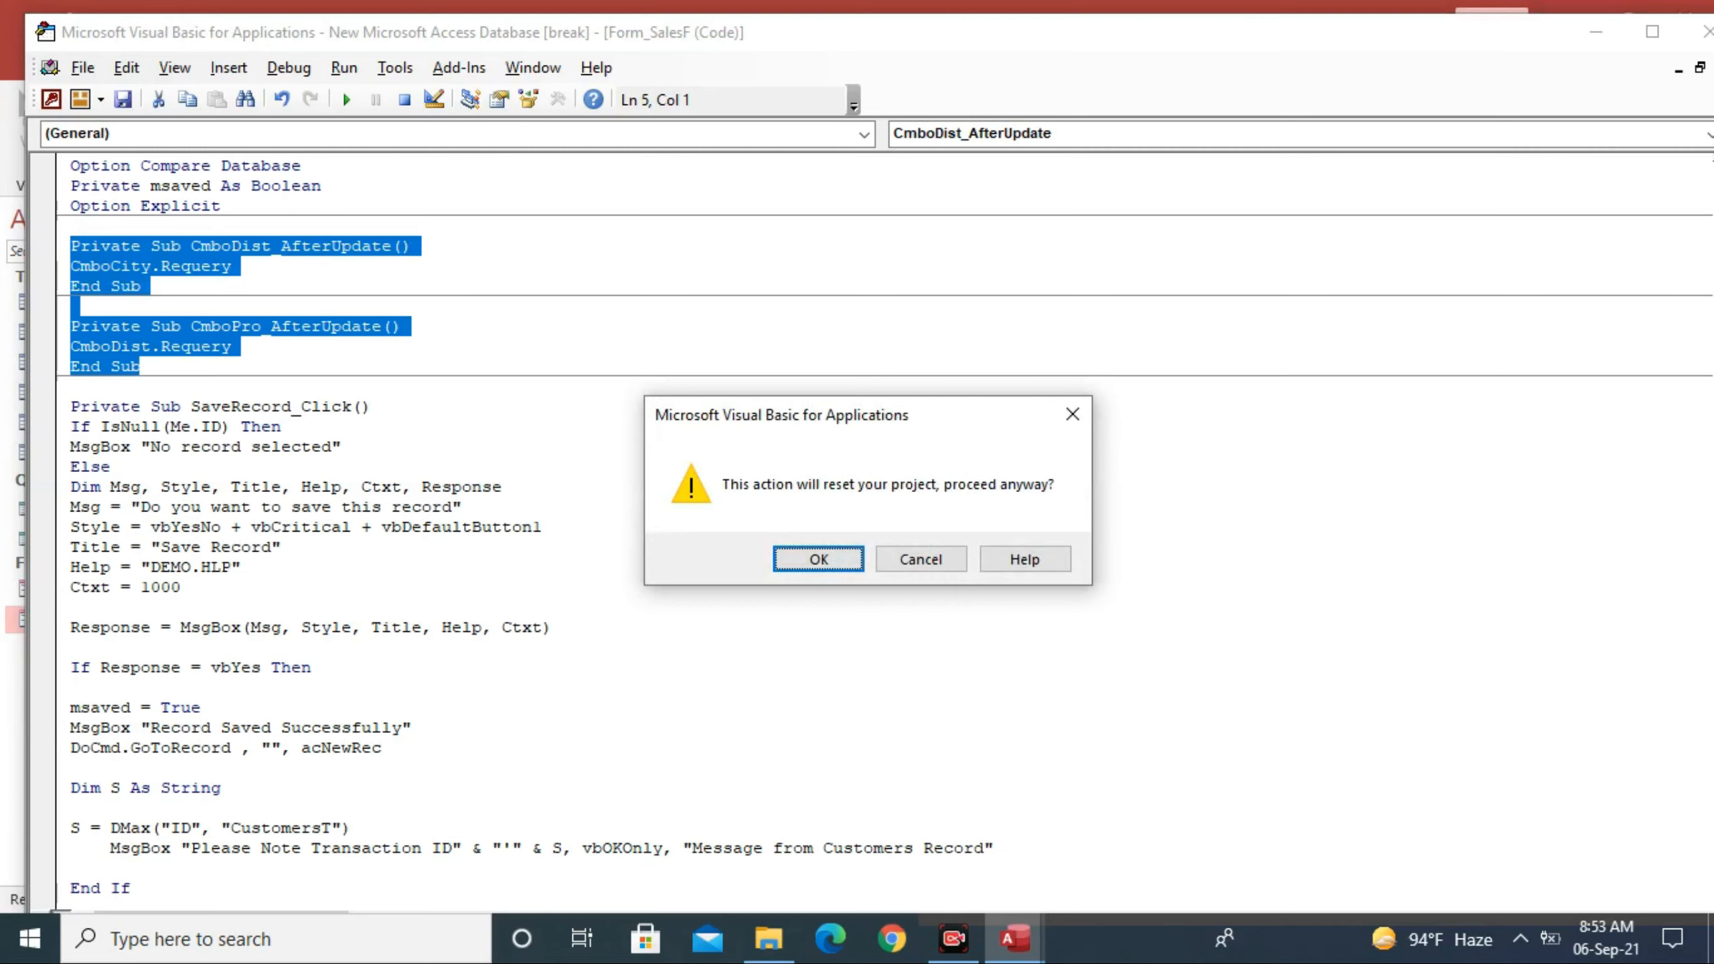
key("Return")
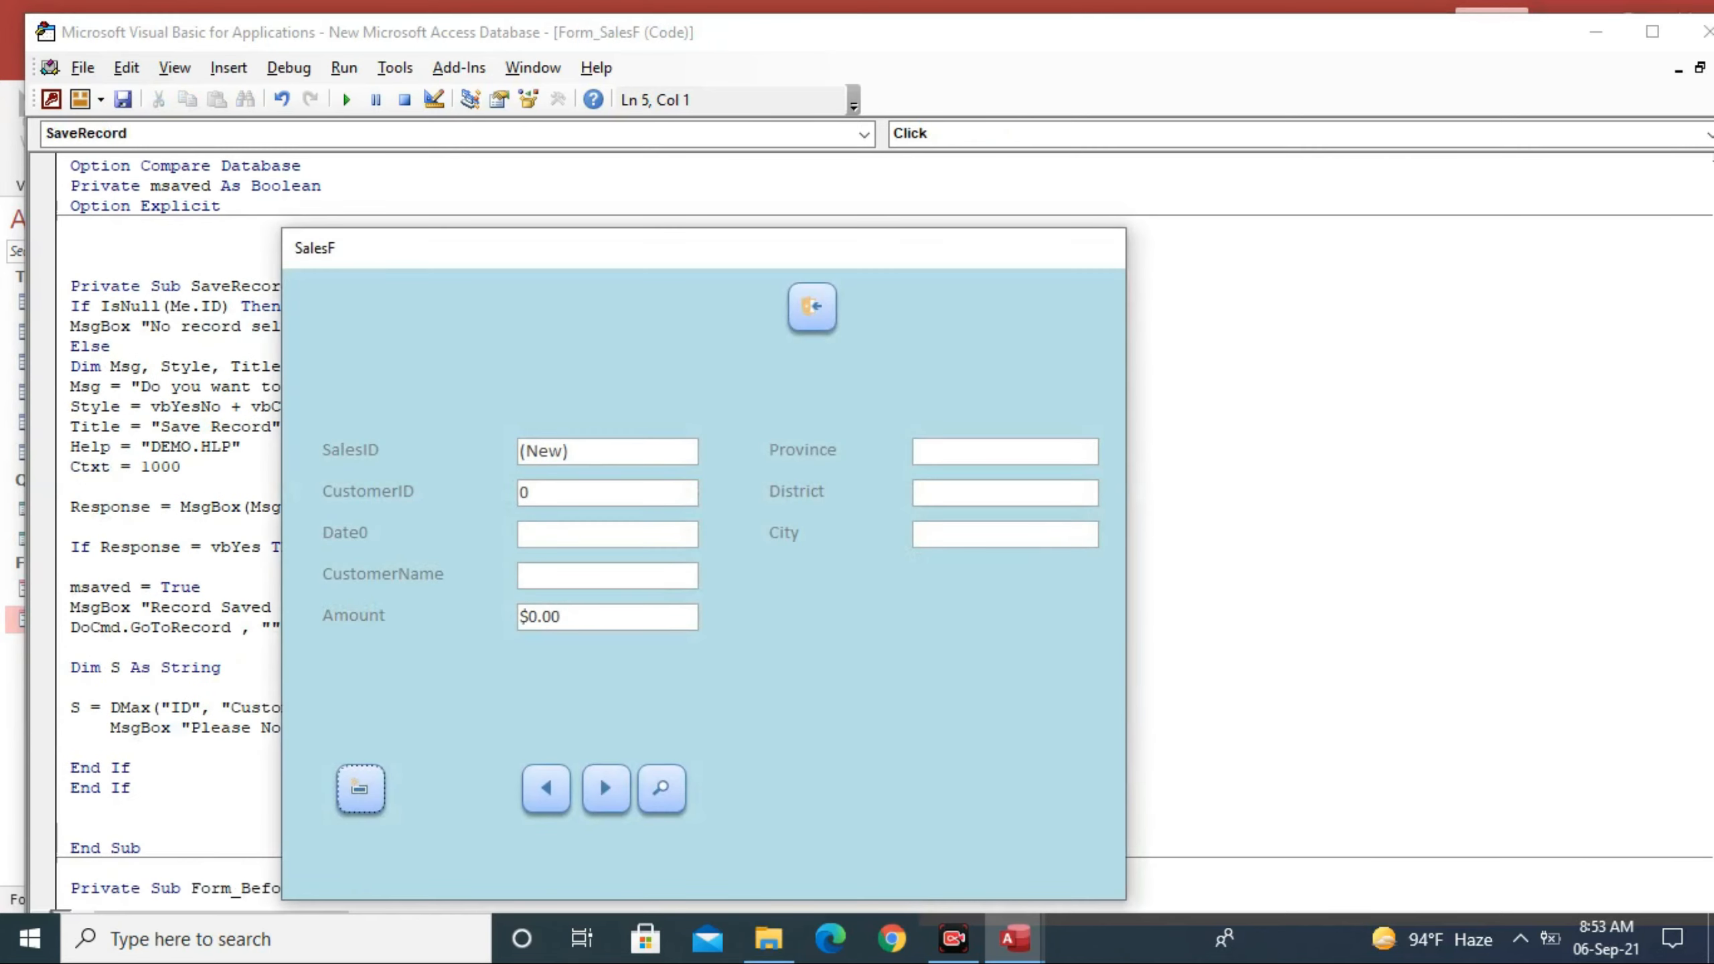
Step: Close the Visual Basic code editor and move the SalesF form window higher
left_click(1282, 32)
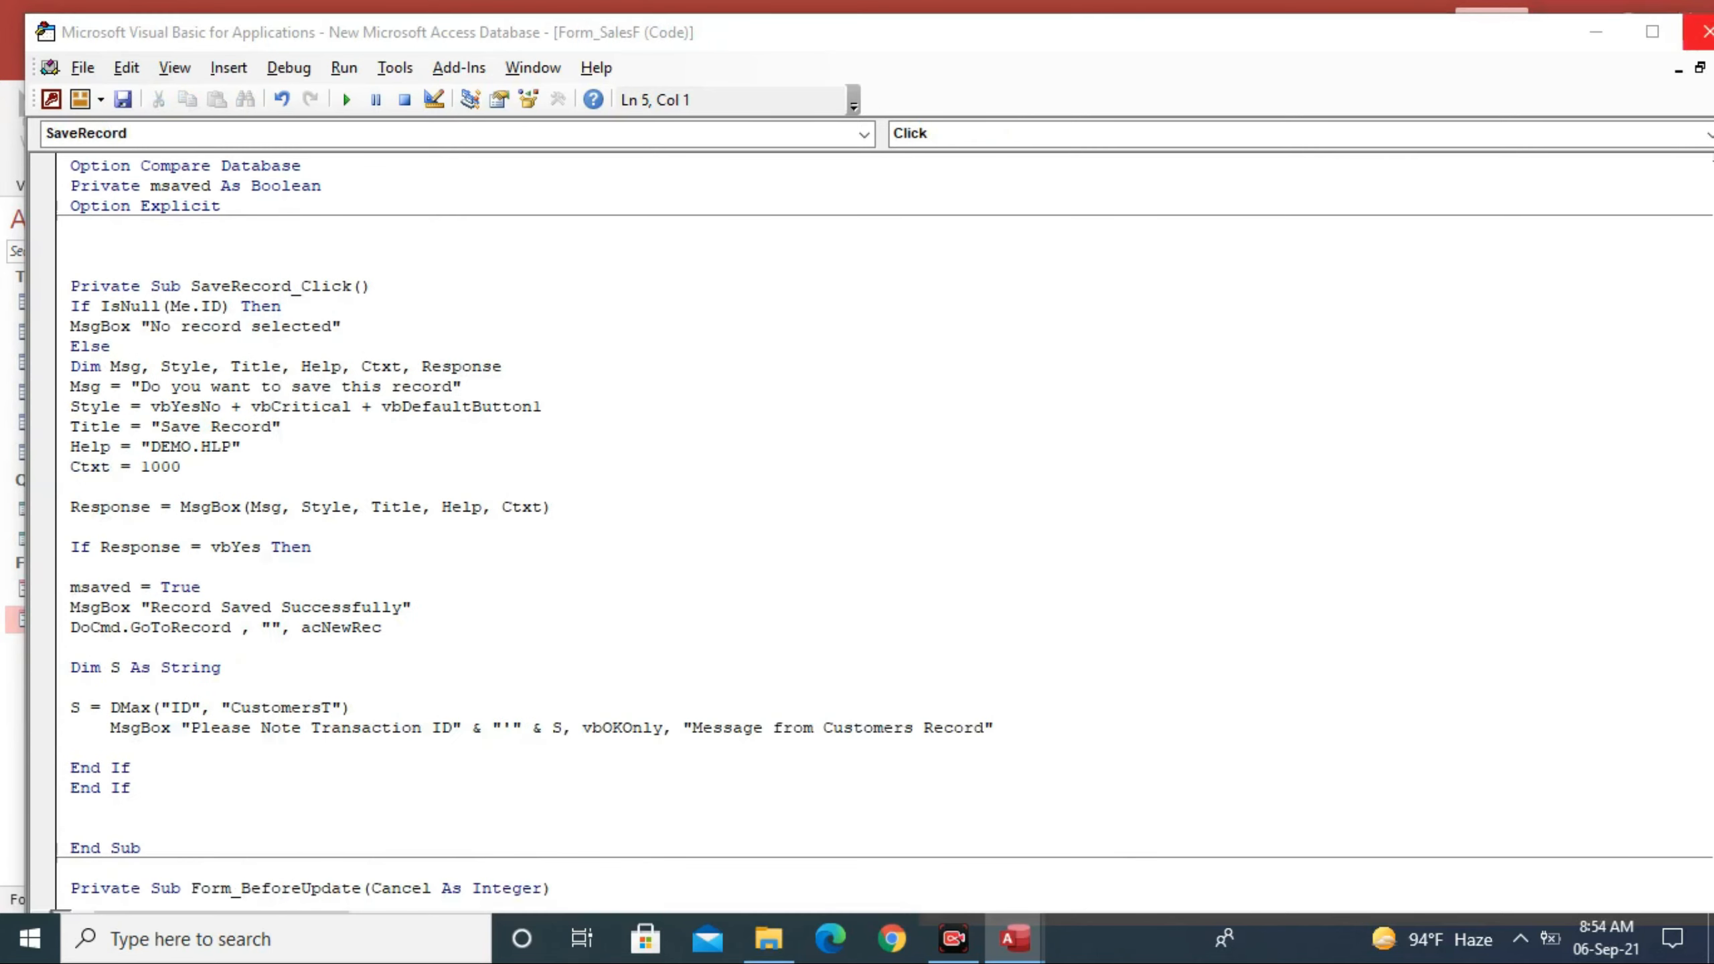
left_click(1701, 32)
left_click_drag(980, 260, 1016, 174)
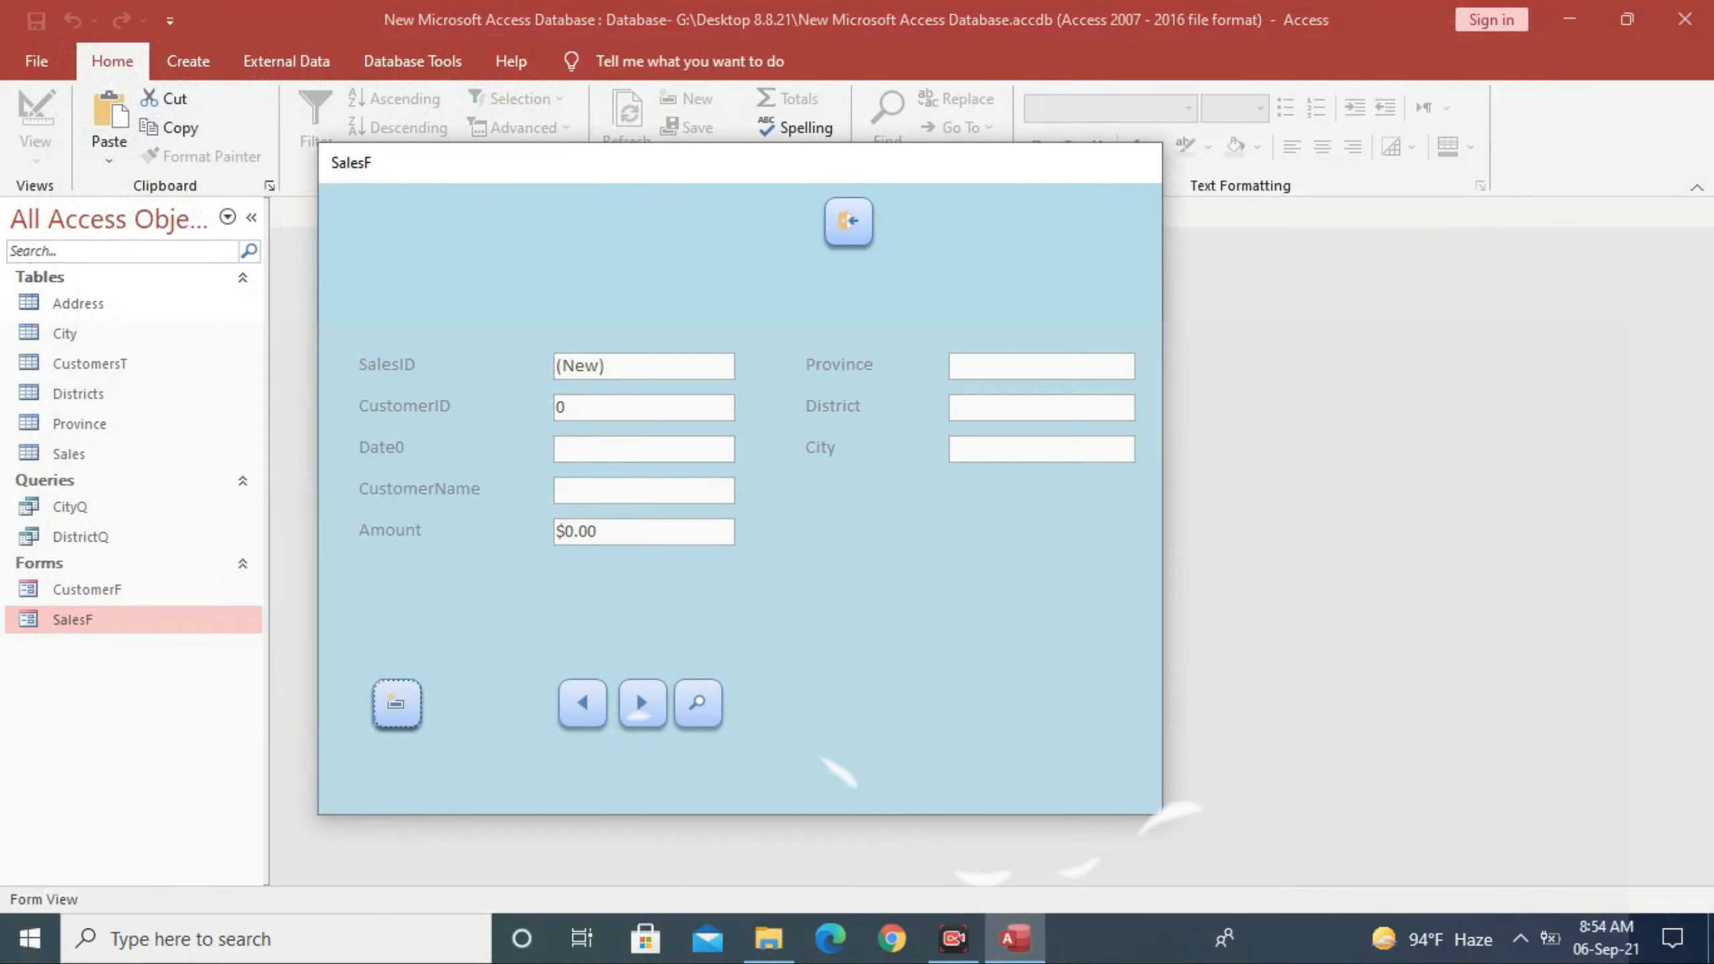
Step: Move the exit button to the upper-right corner of the SalesF form design and show the form in Form View
right_click(605, 225)
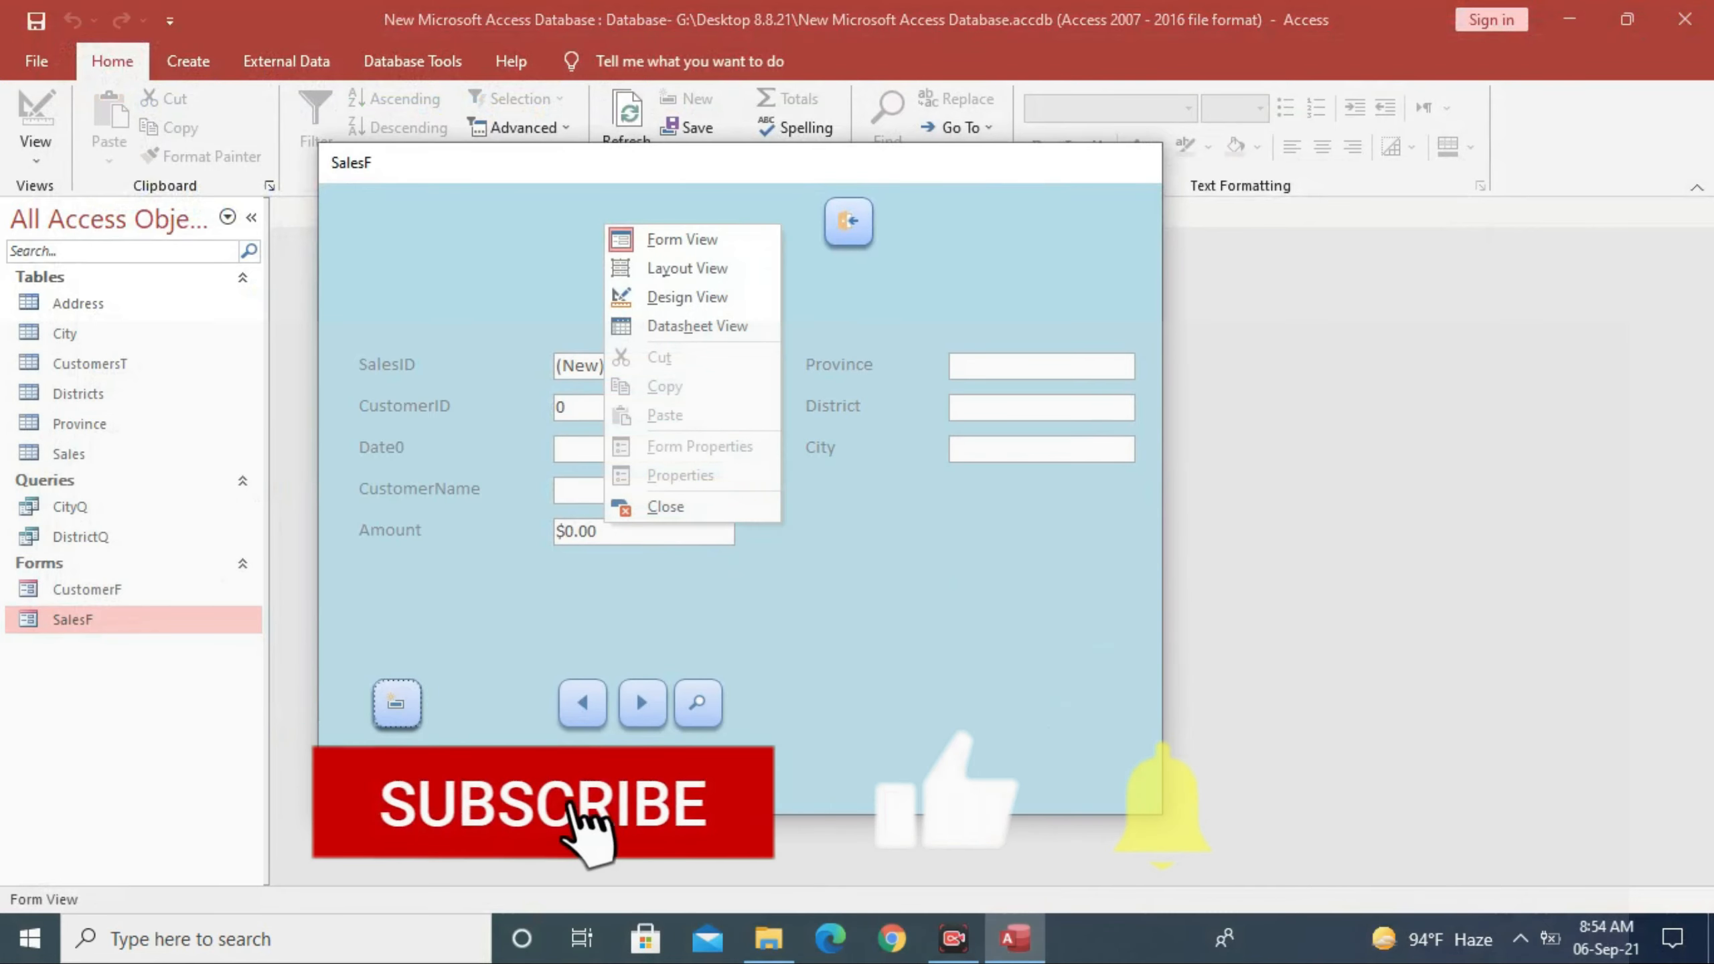
left_click(687, 297)
left_click_drag(829, 318, 1078, 317)
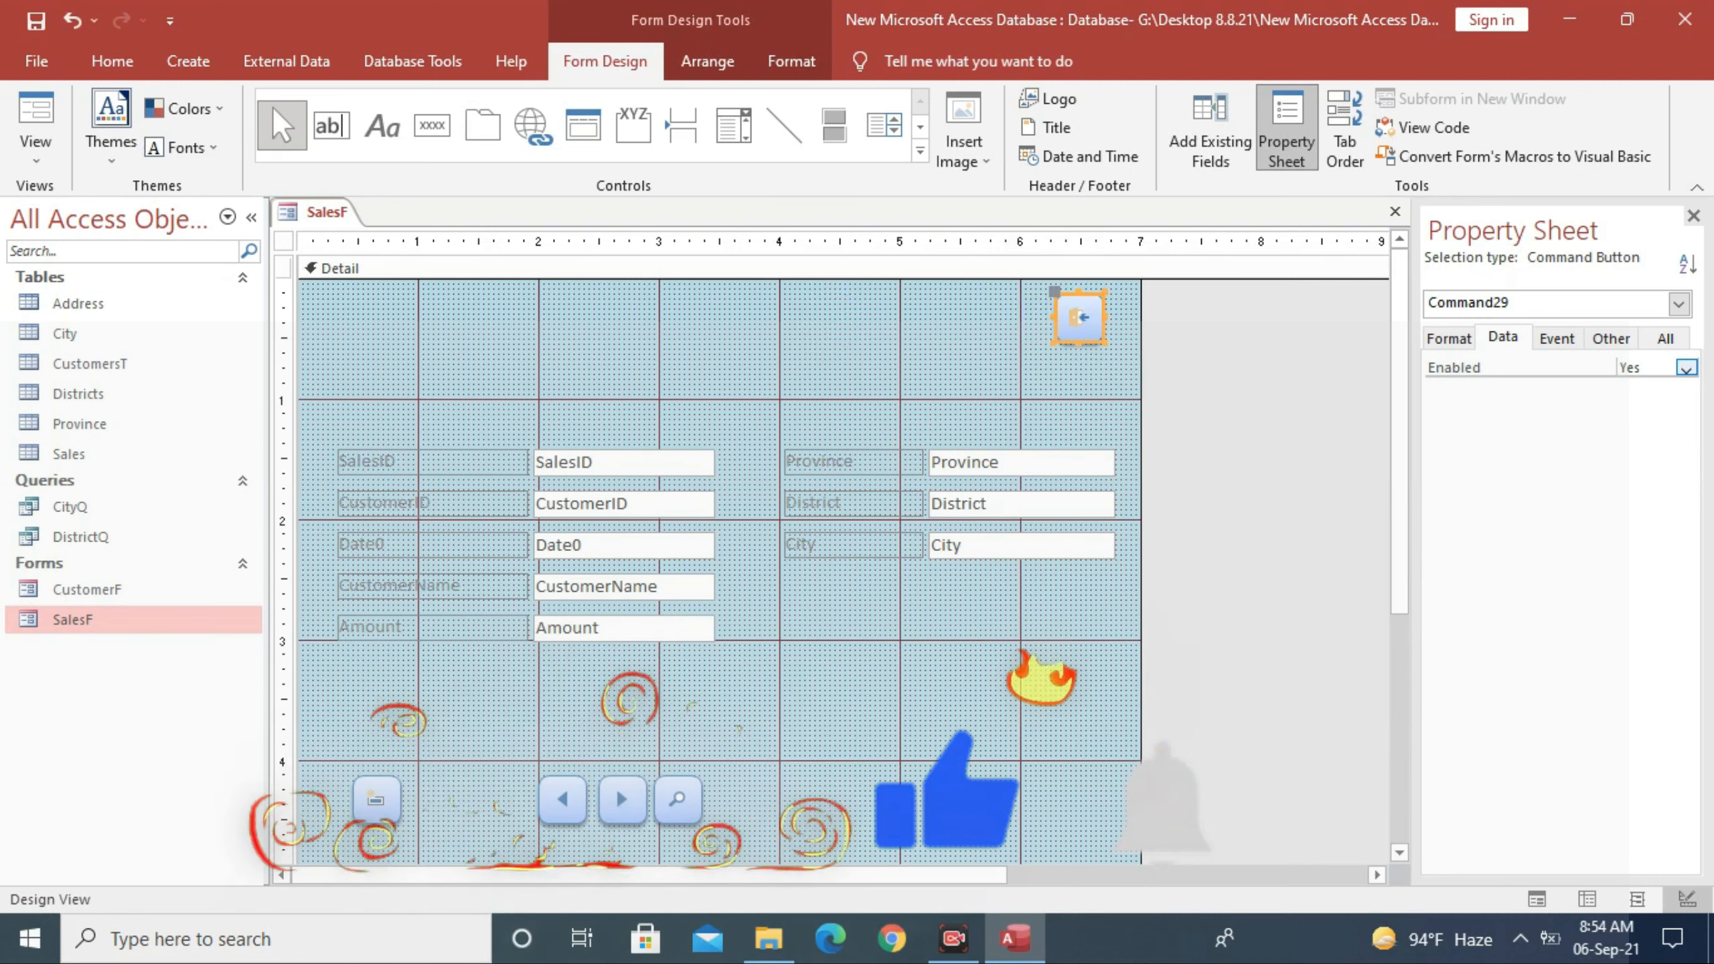
left_click(35, 128)
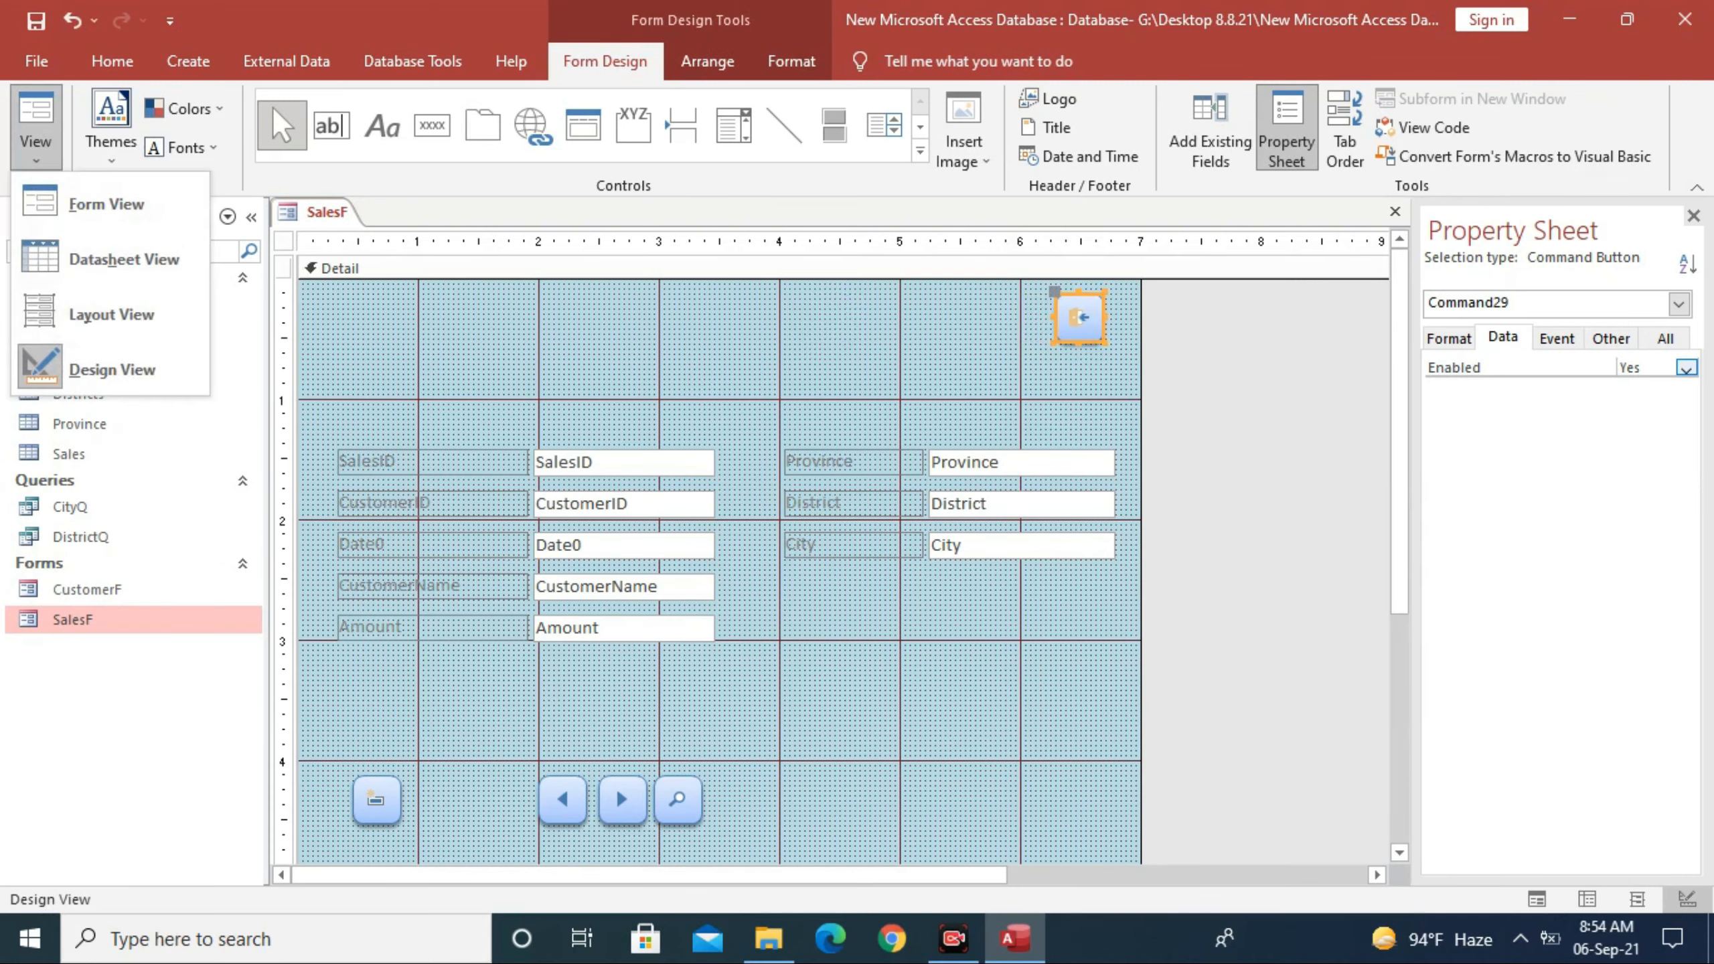
left_click(101, 199)
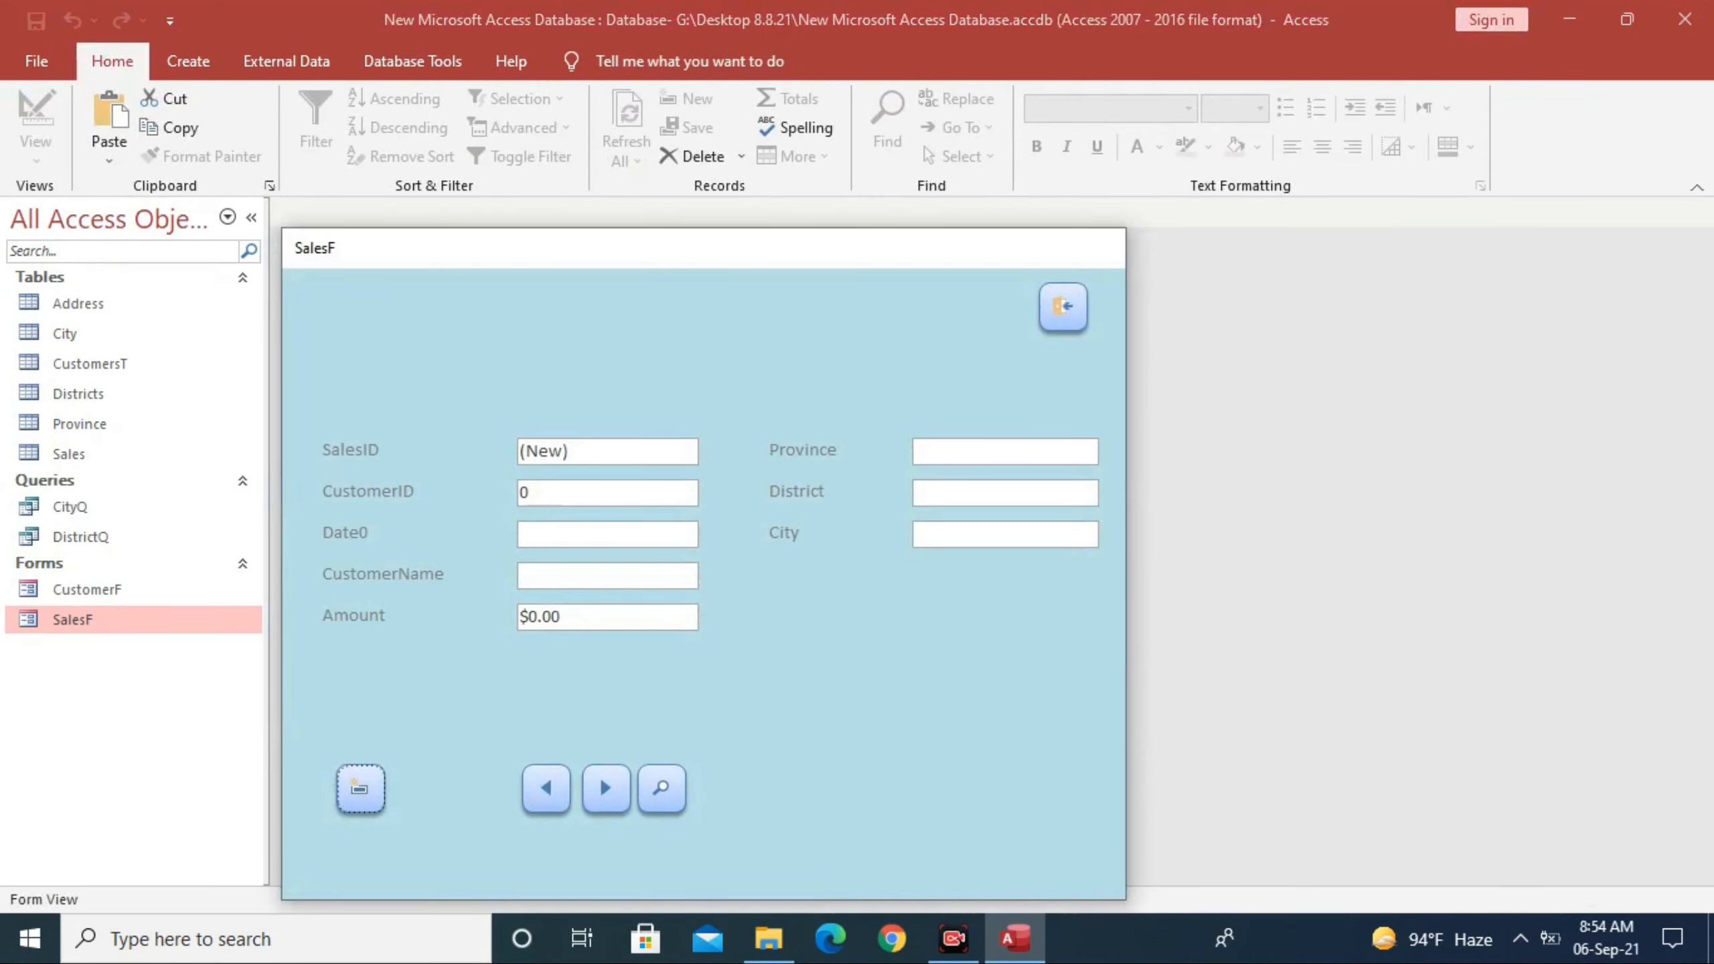
left_click_drag(662, 260, 719, 154)
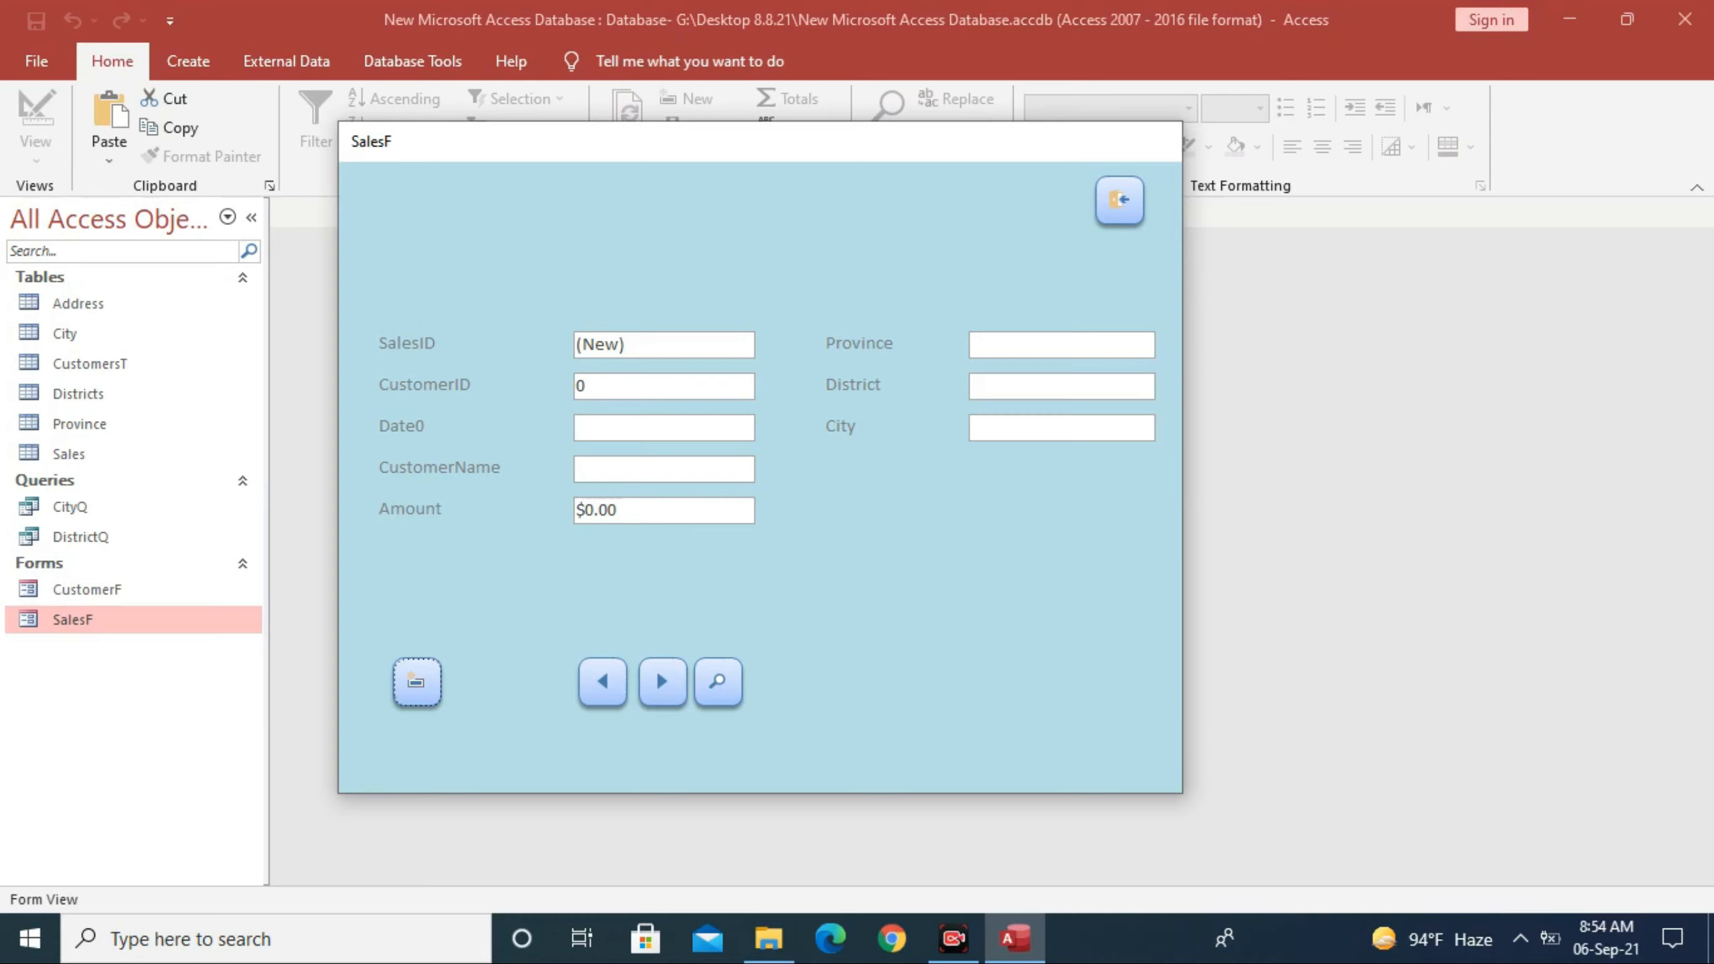
left_click(648, 427)
left_click(90, 365)
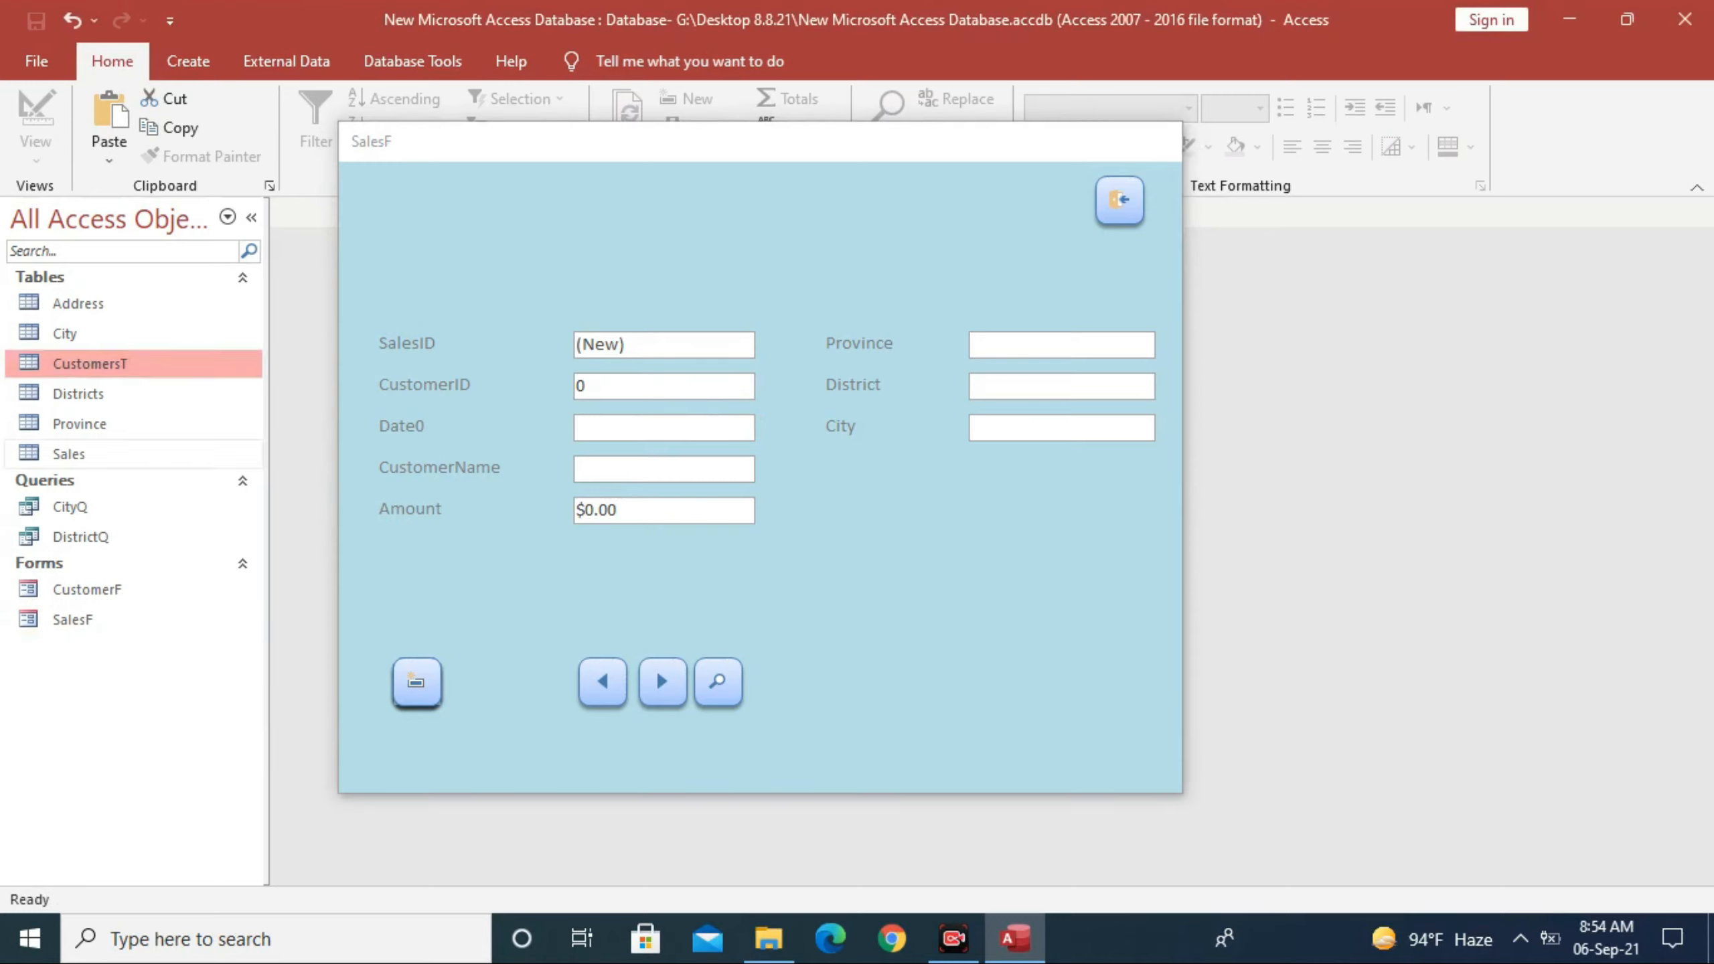
left_click(69, 455)
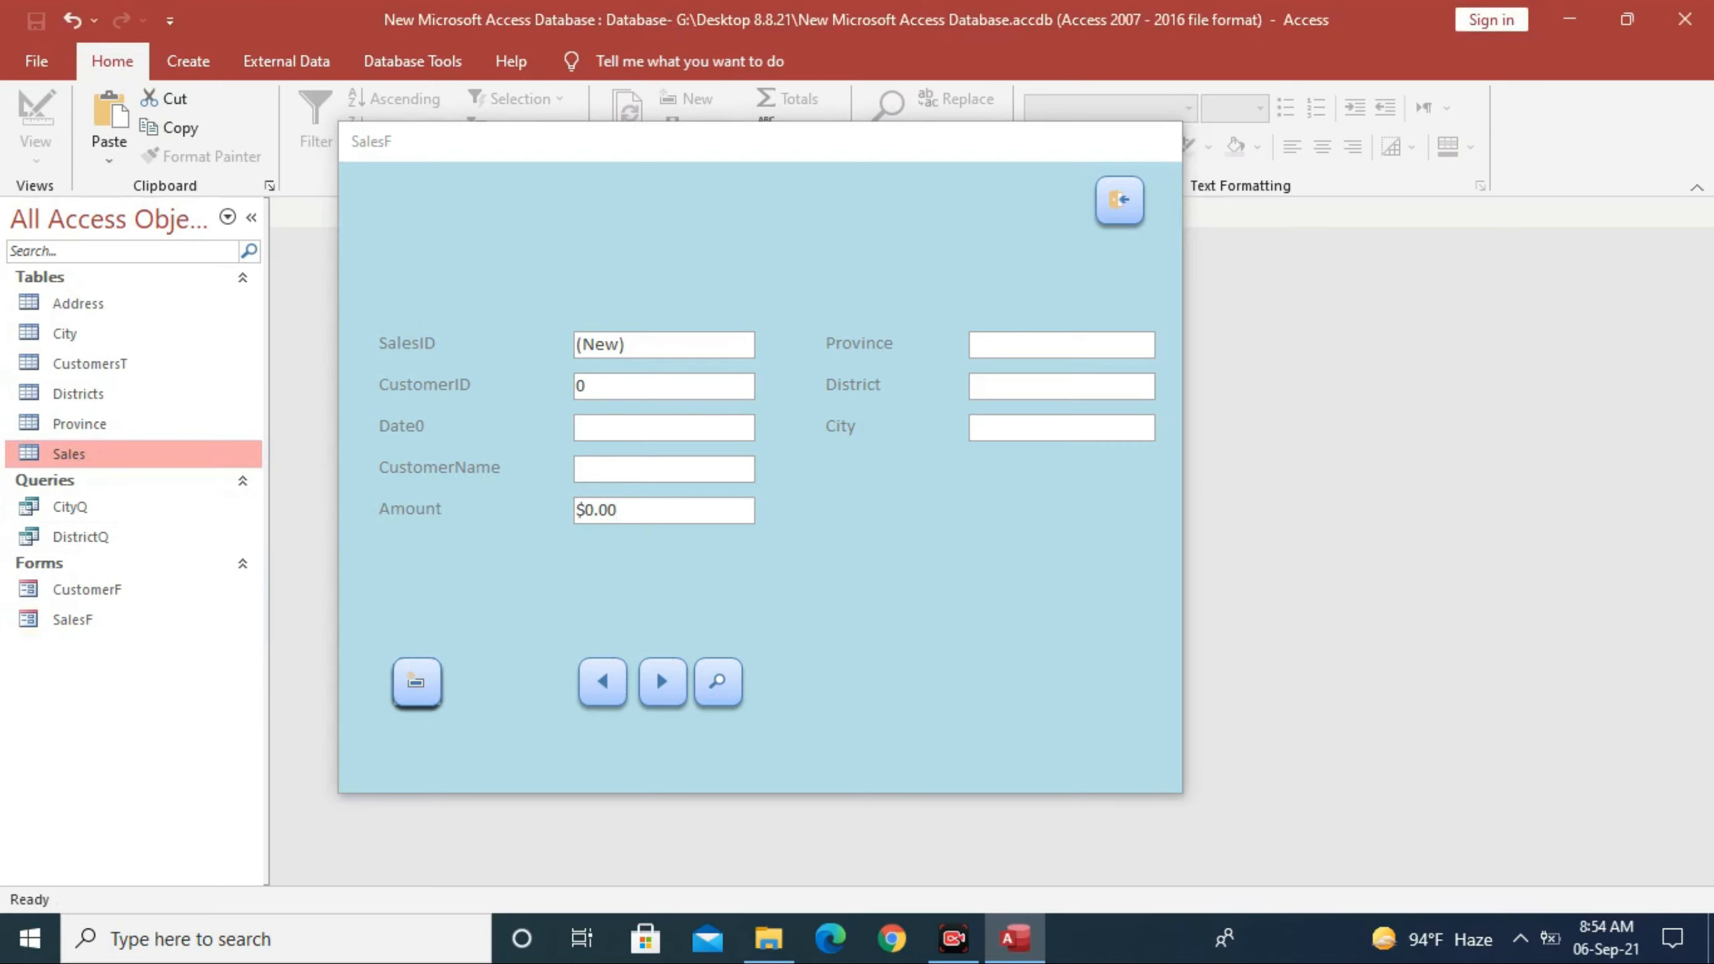
left_click_drag(693, 155, 739, 292)
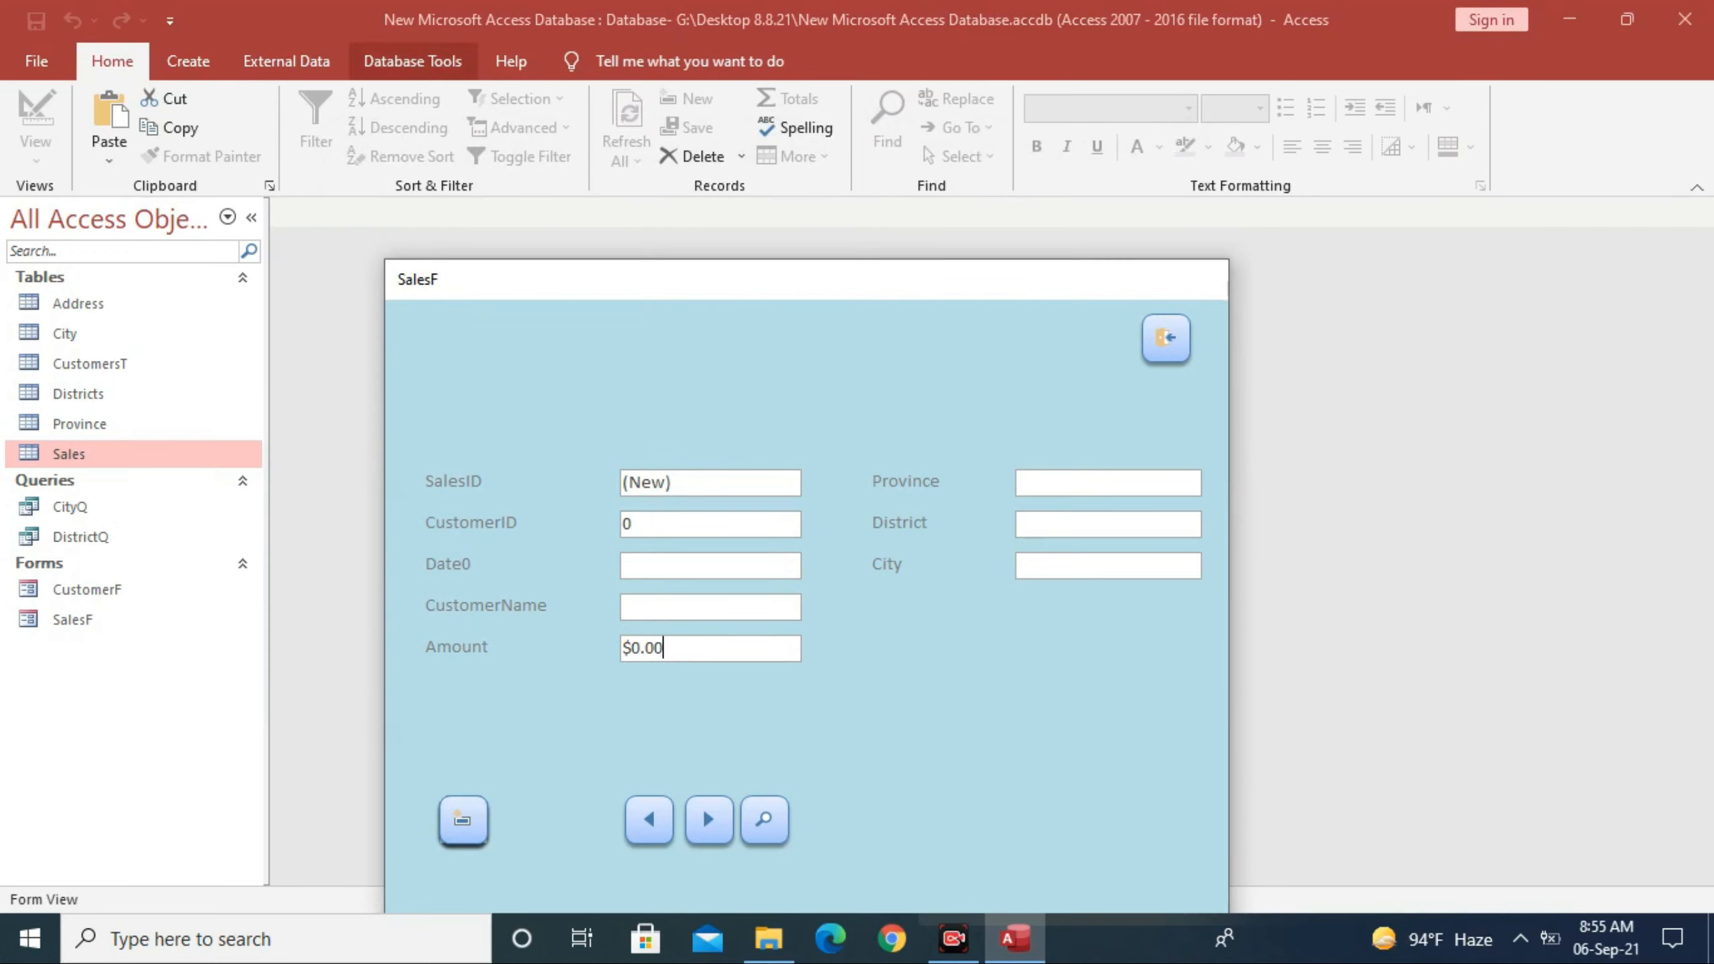
left_click(412, 61)
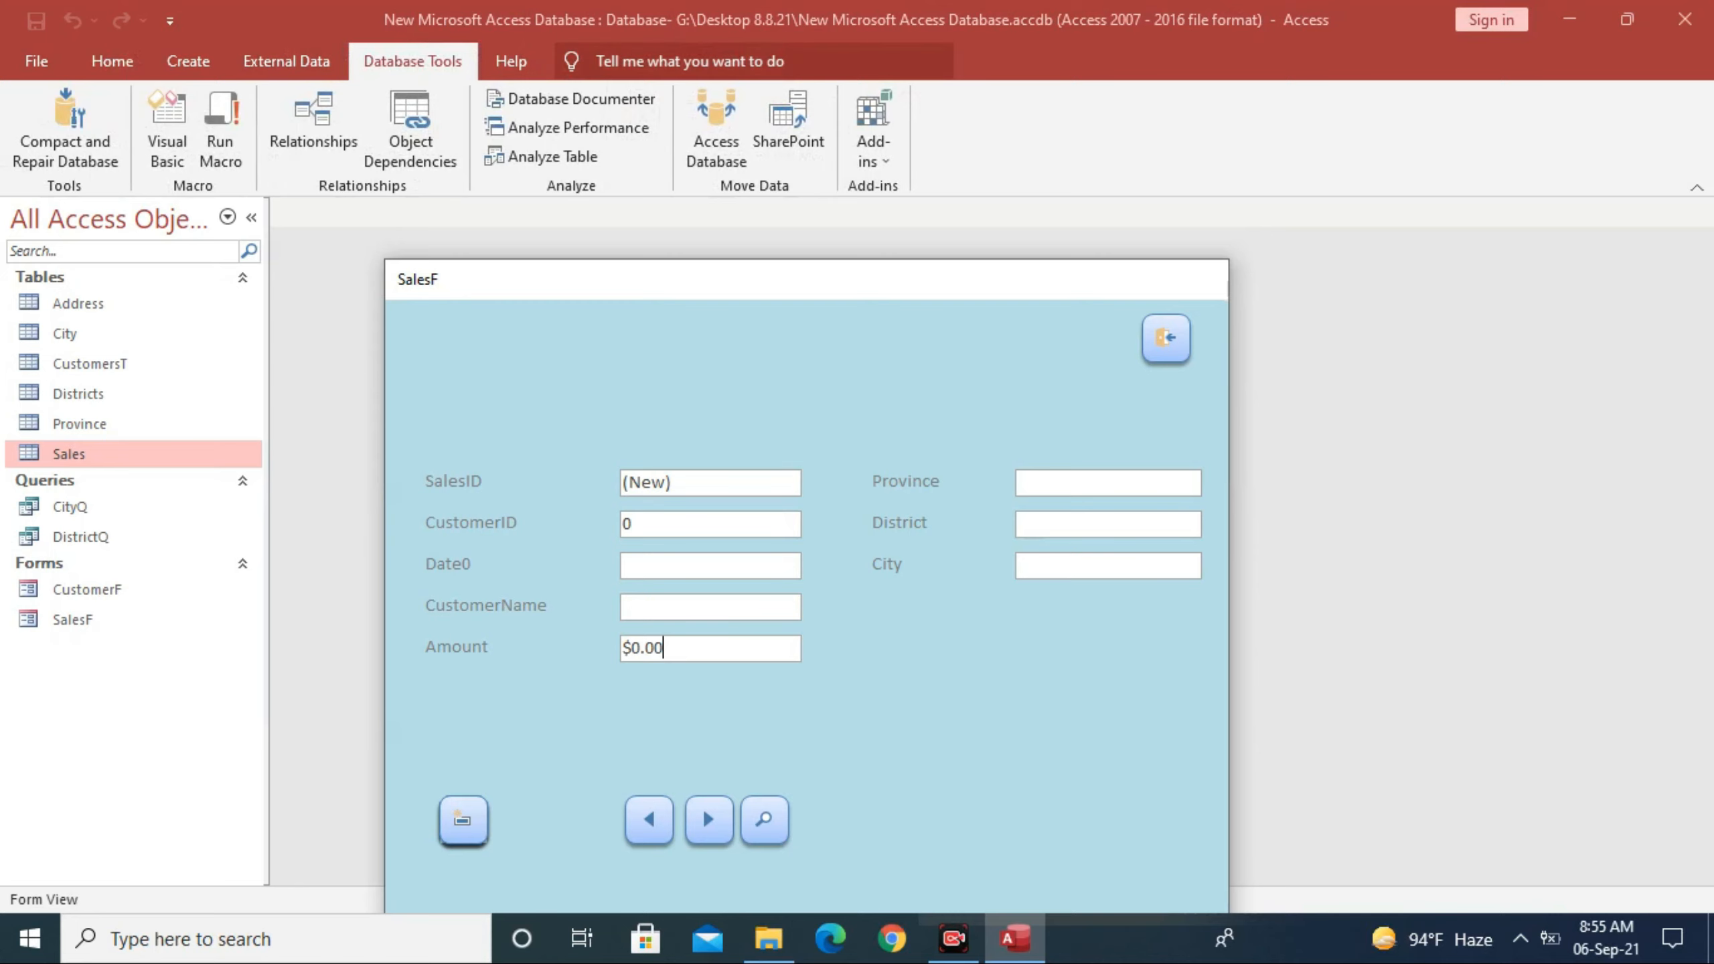
Step: Return SalesF to Design View and add a combo box about 1.8 inches wide below the City field
right_click(641, 274)
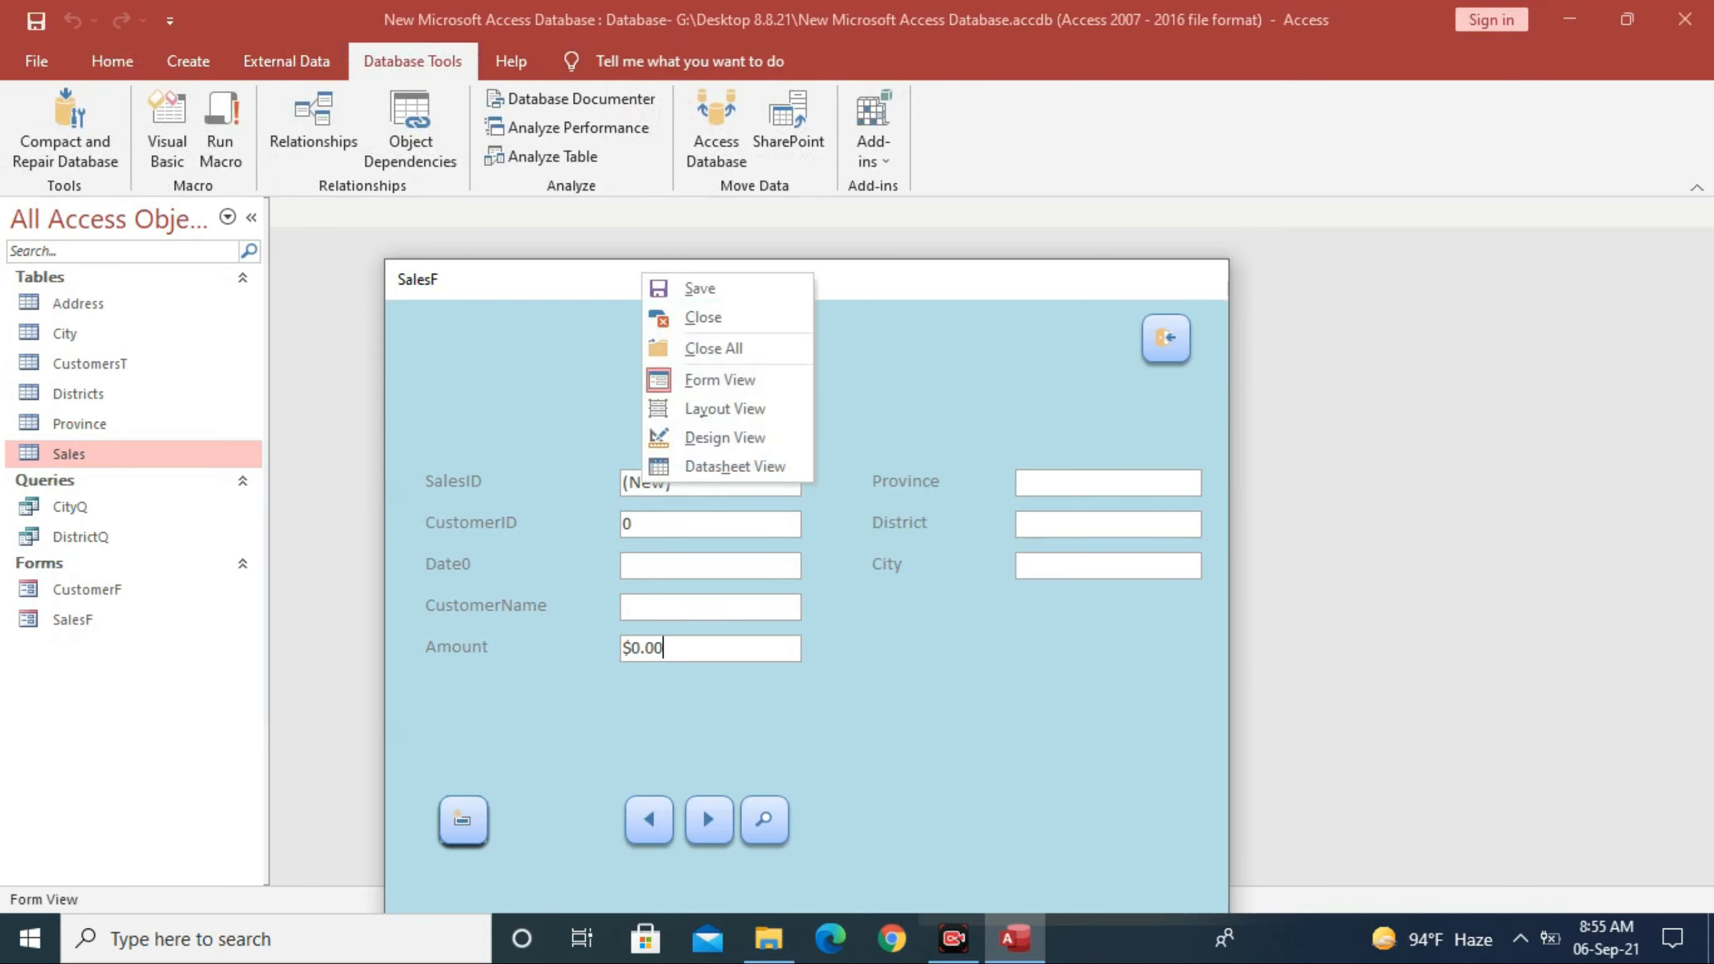
key("Return")
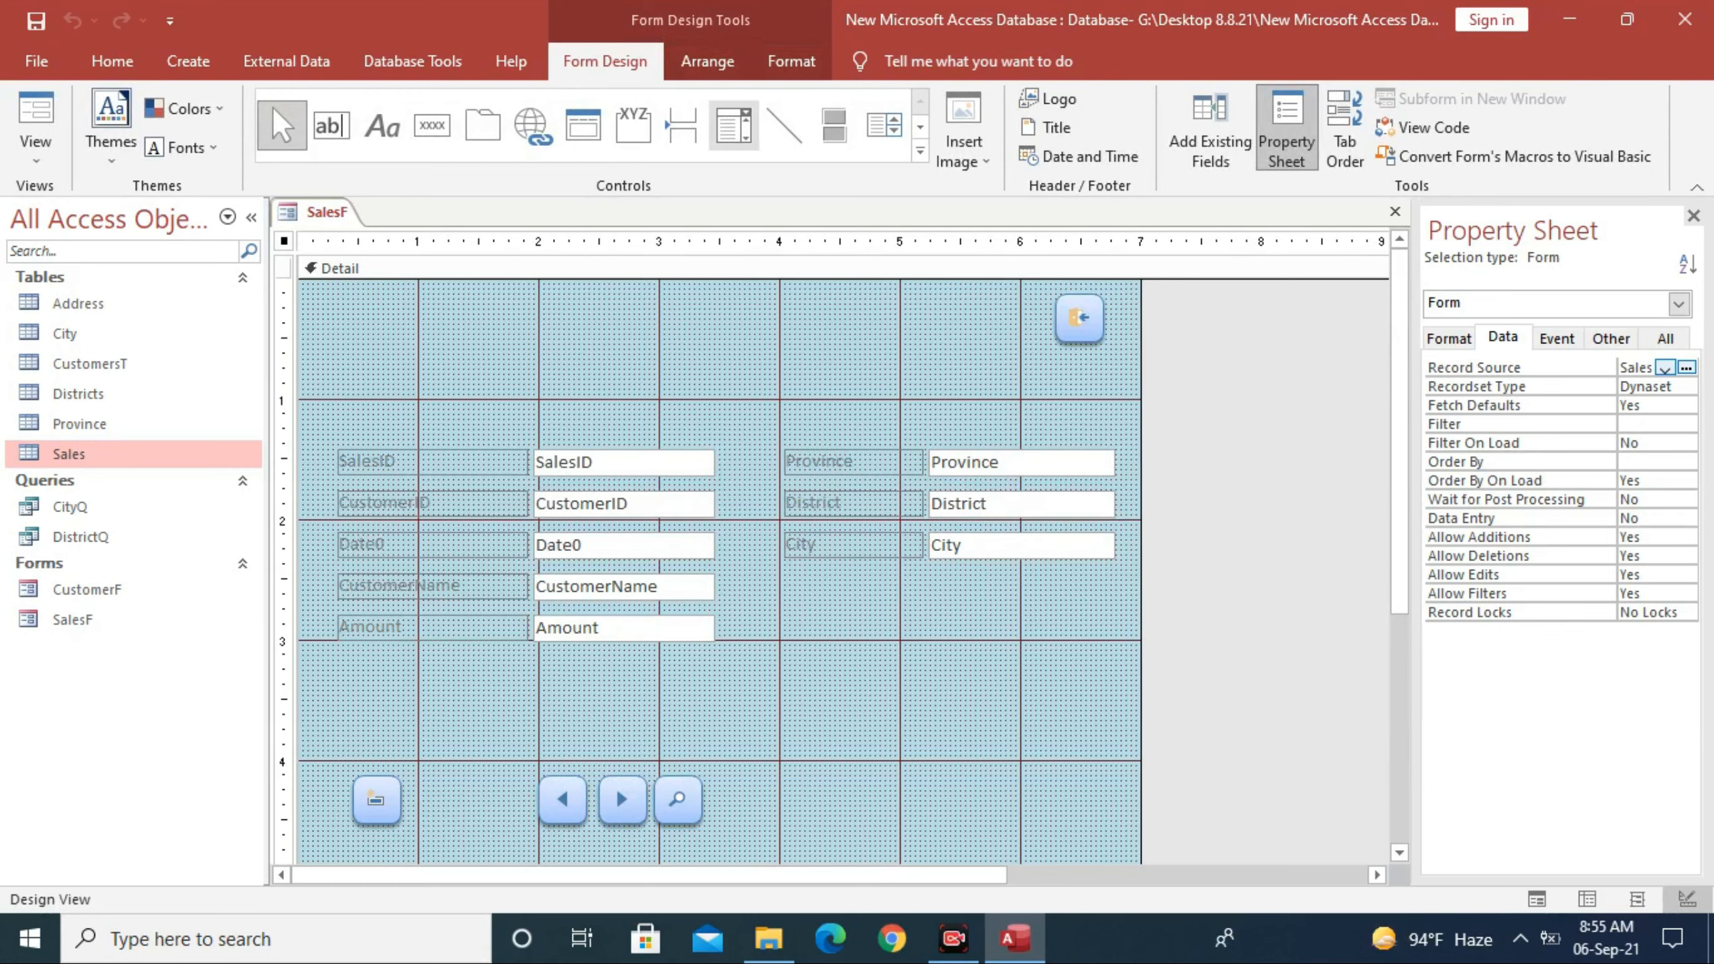
left_click(734, 125)
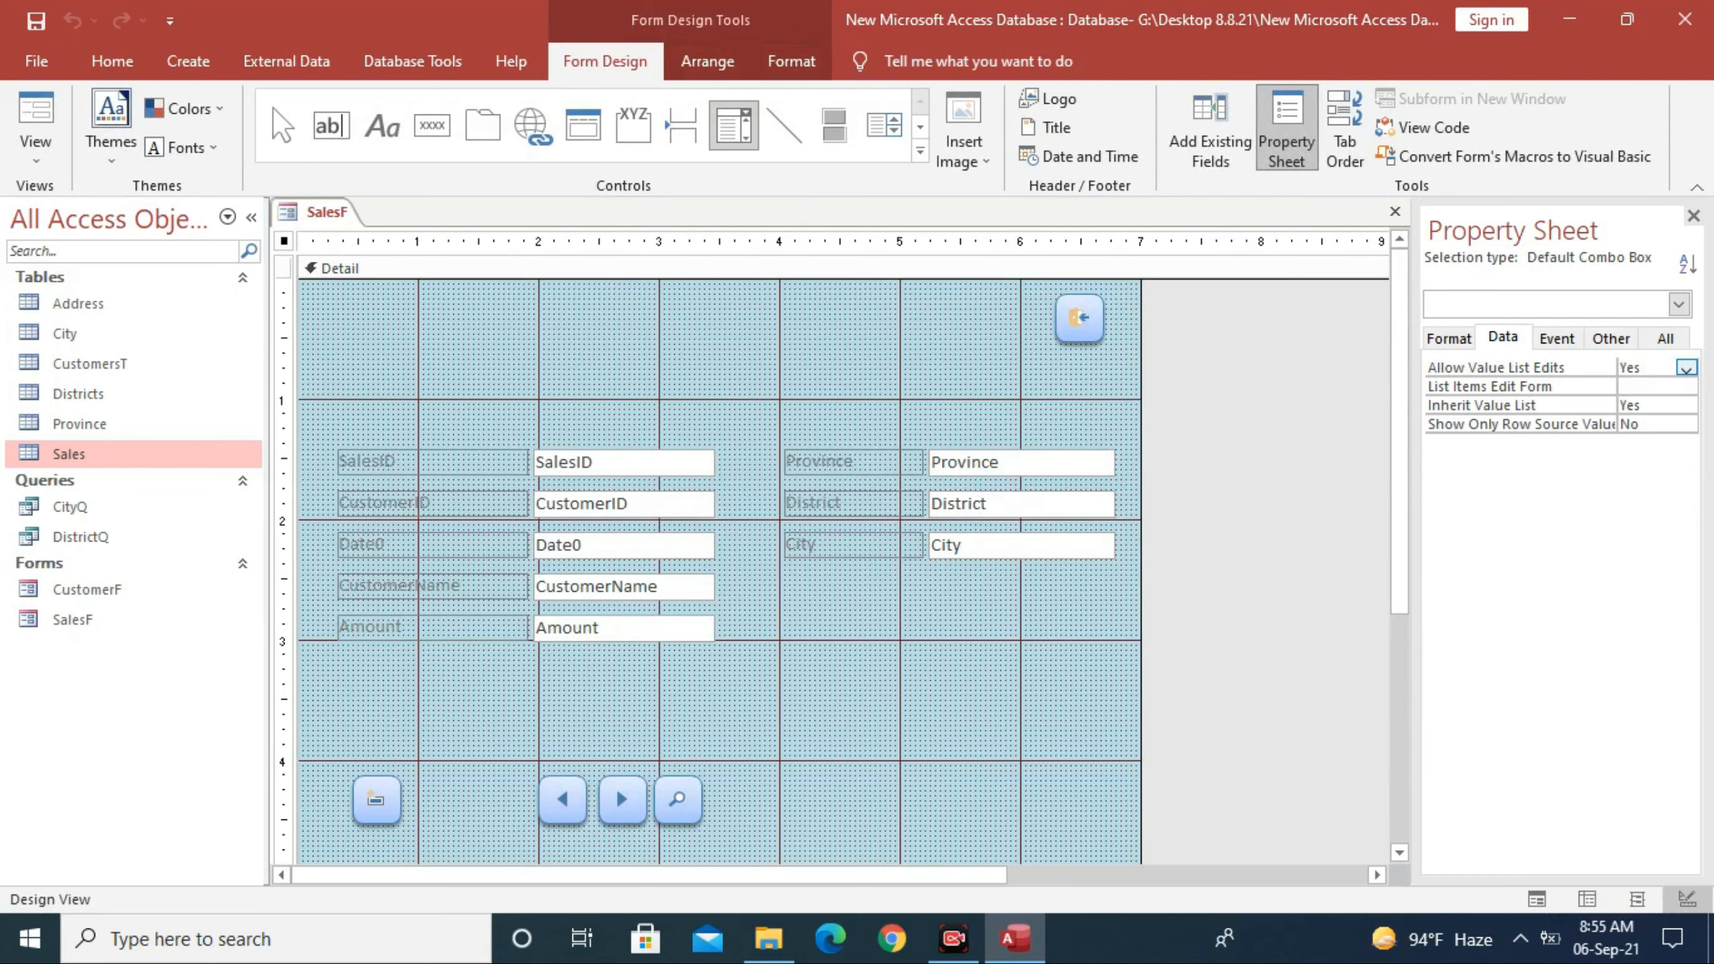
left_click_drag(889, 589, 1114, 635)
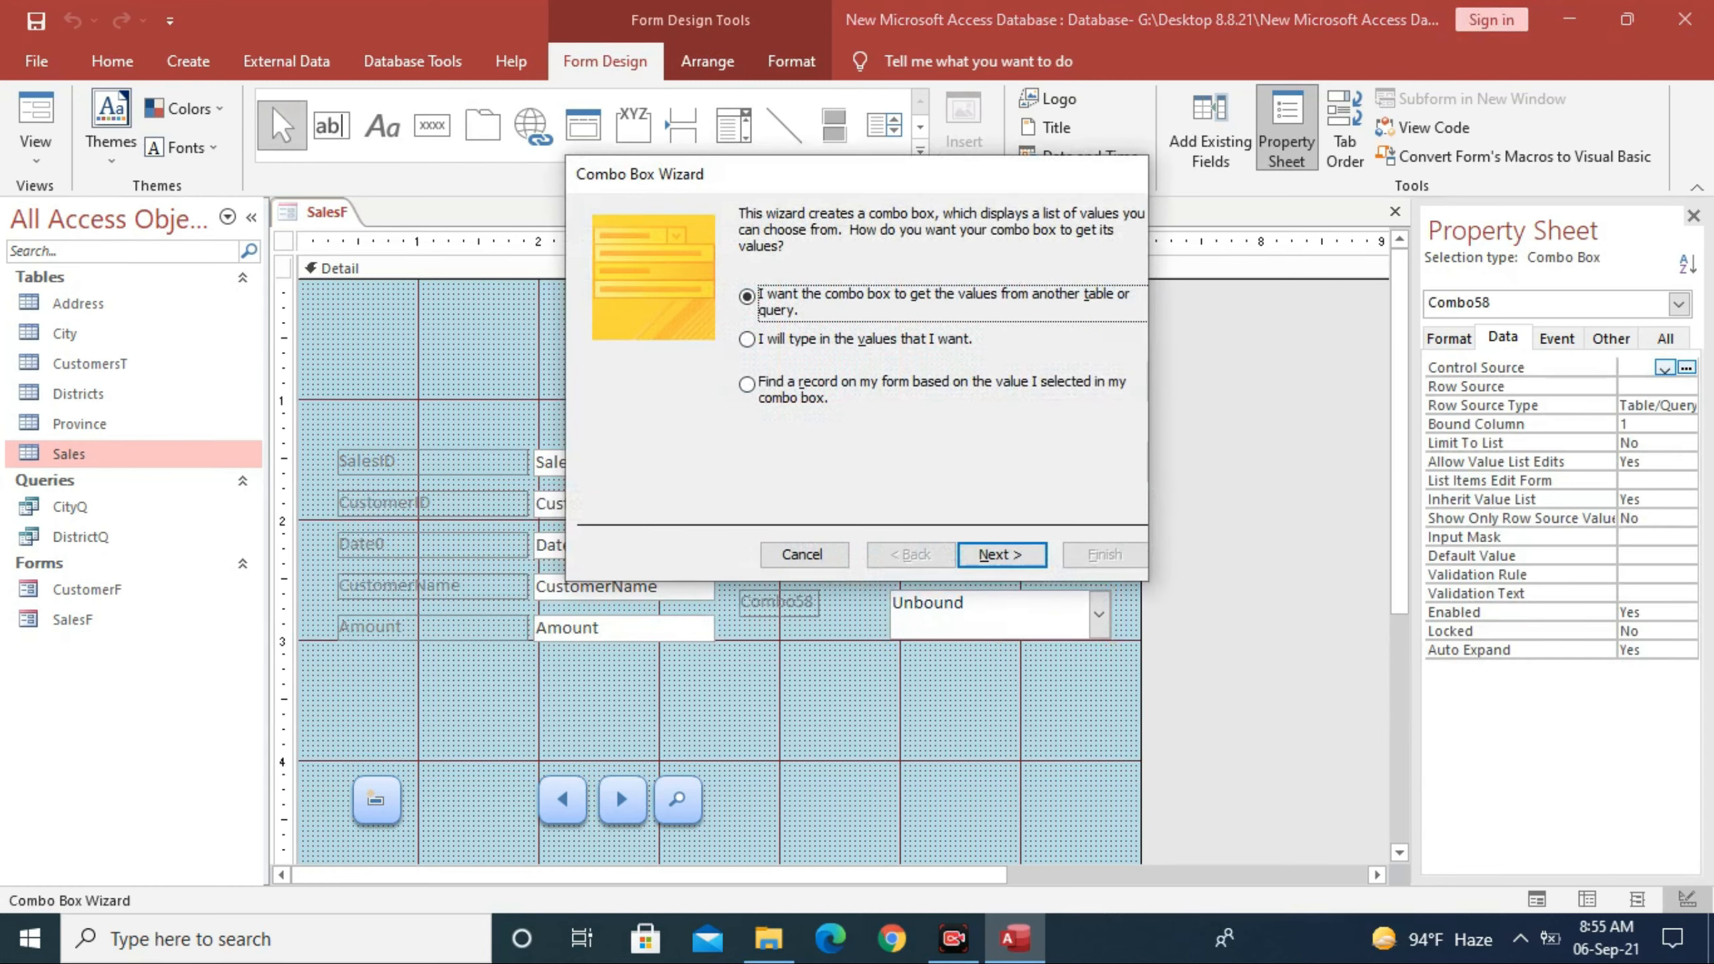
Step: Have the combo box get its values from the CustomersT table, using the fields CustomerID and CustomerName
key("Return")
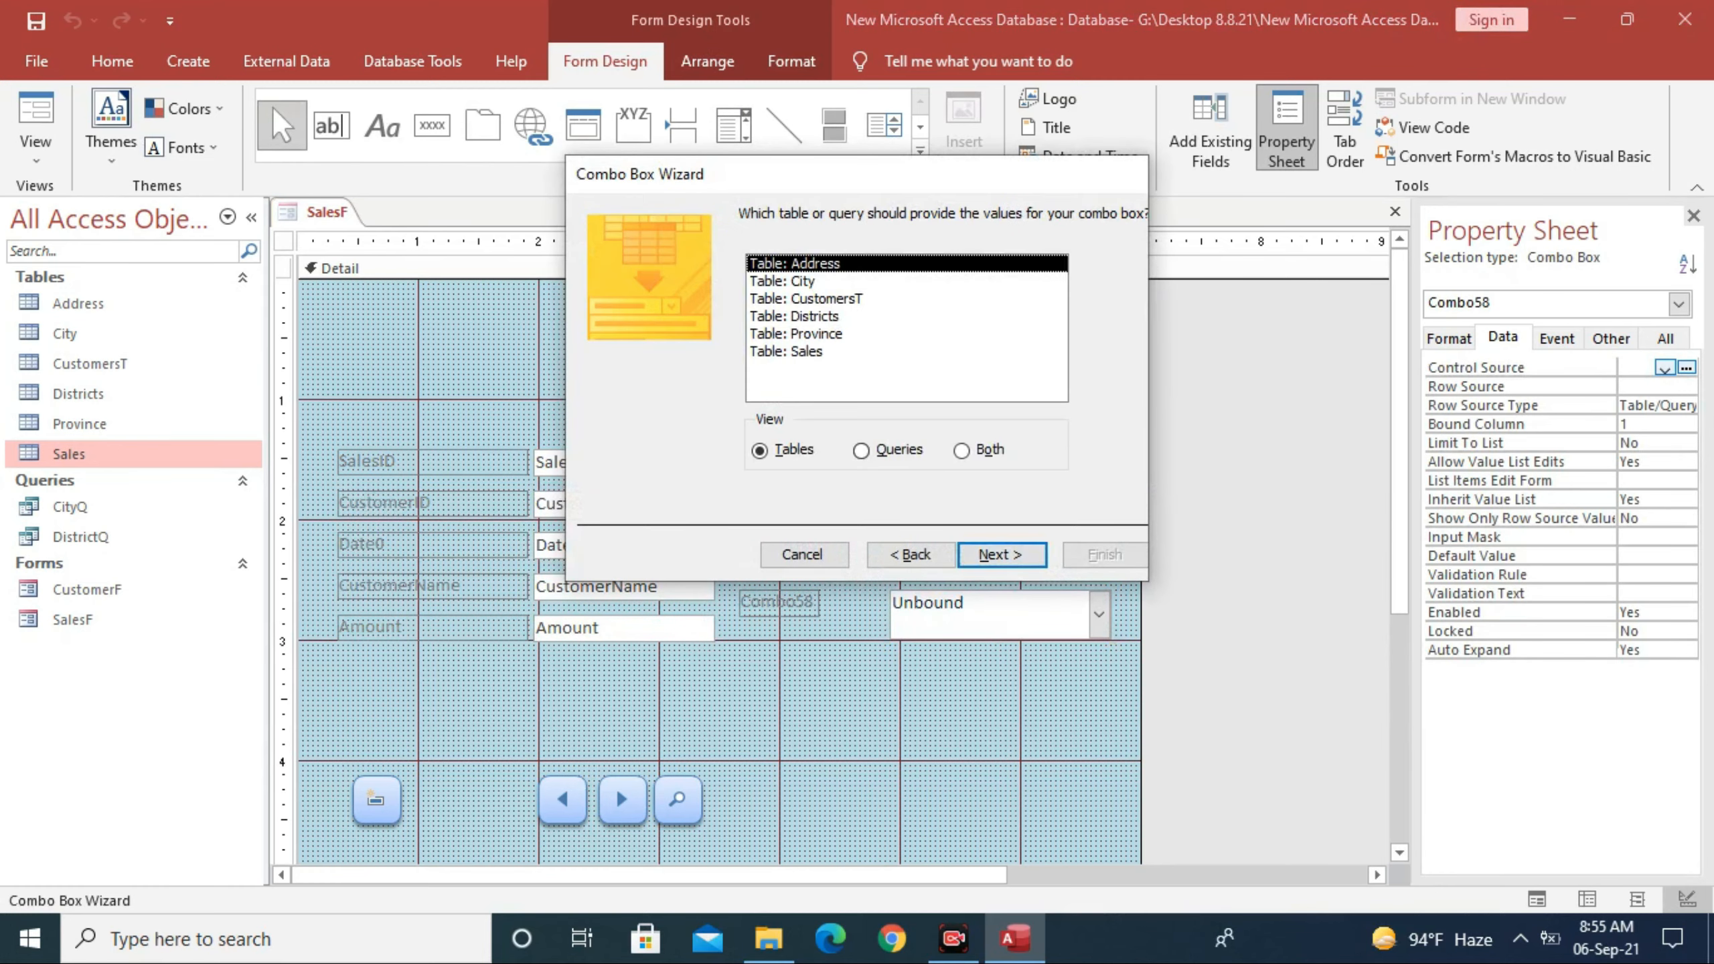
left_click(826, 299)
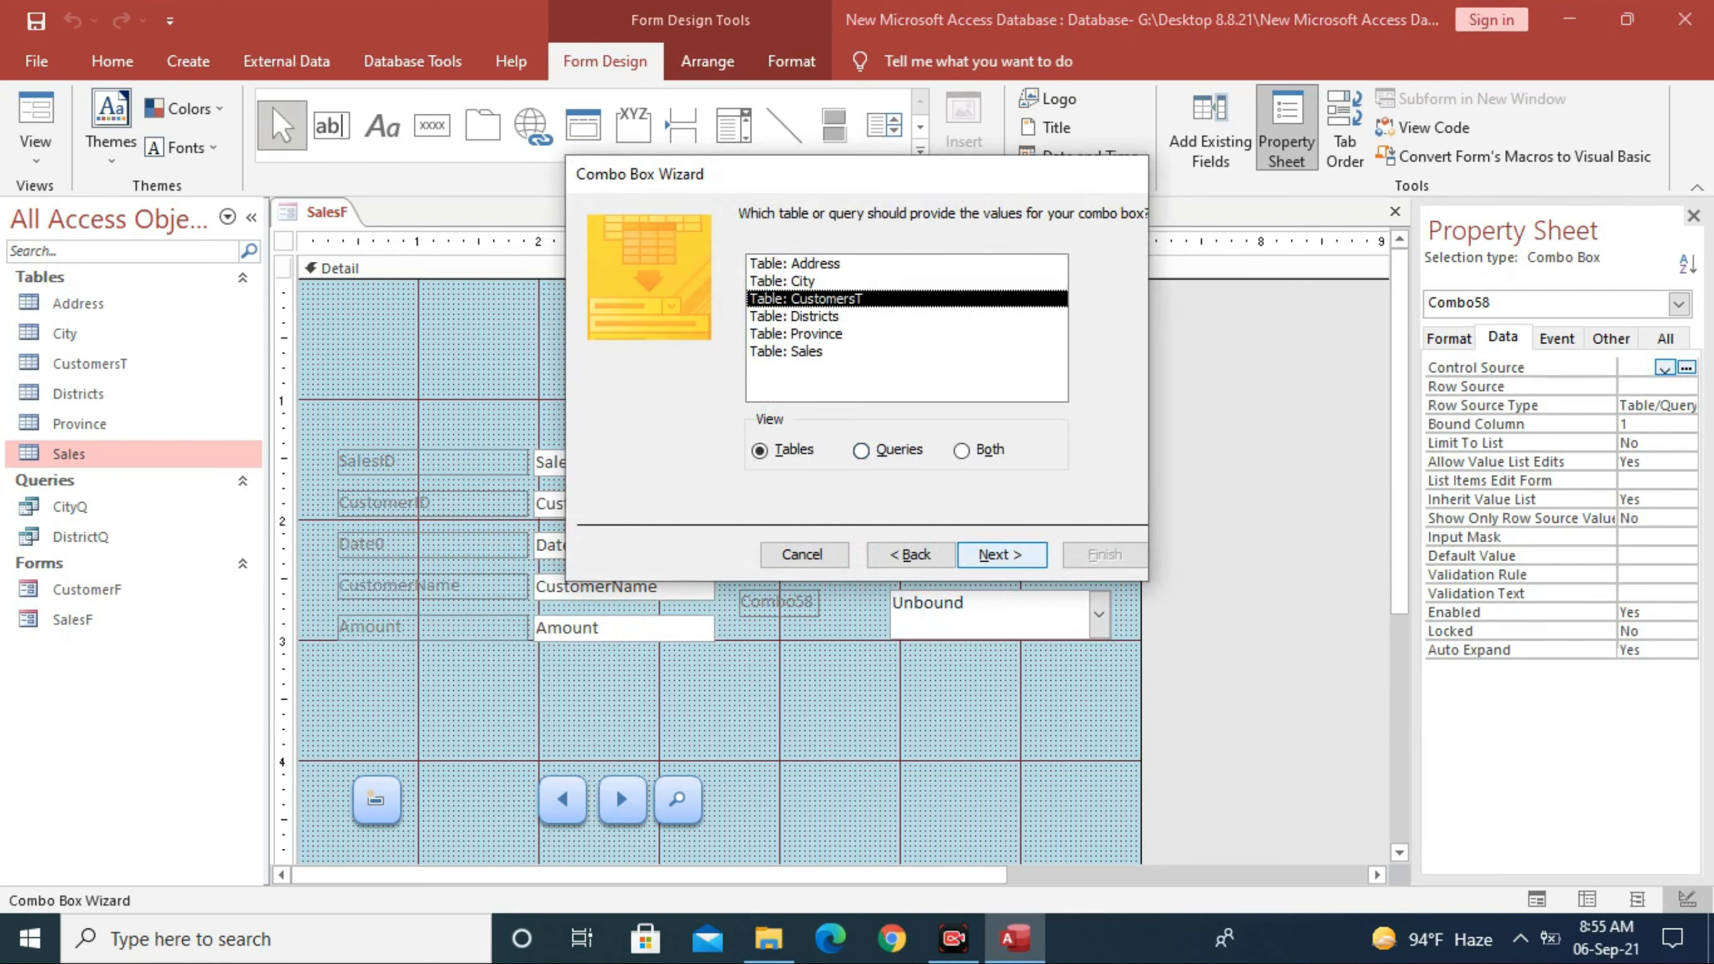
key("Return")
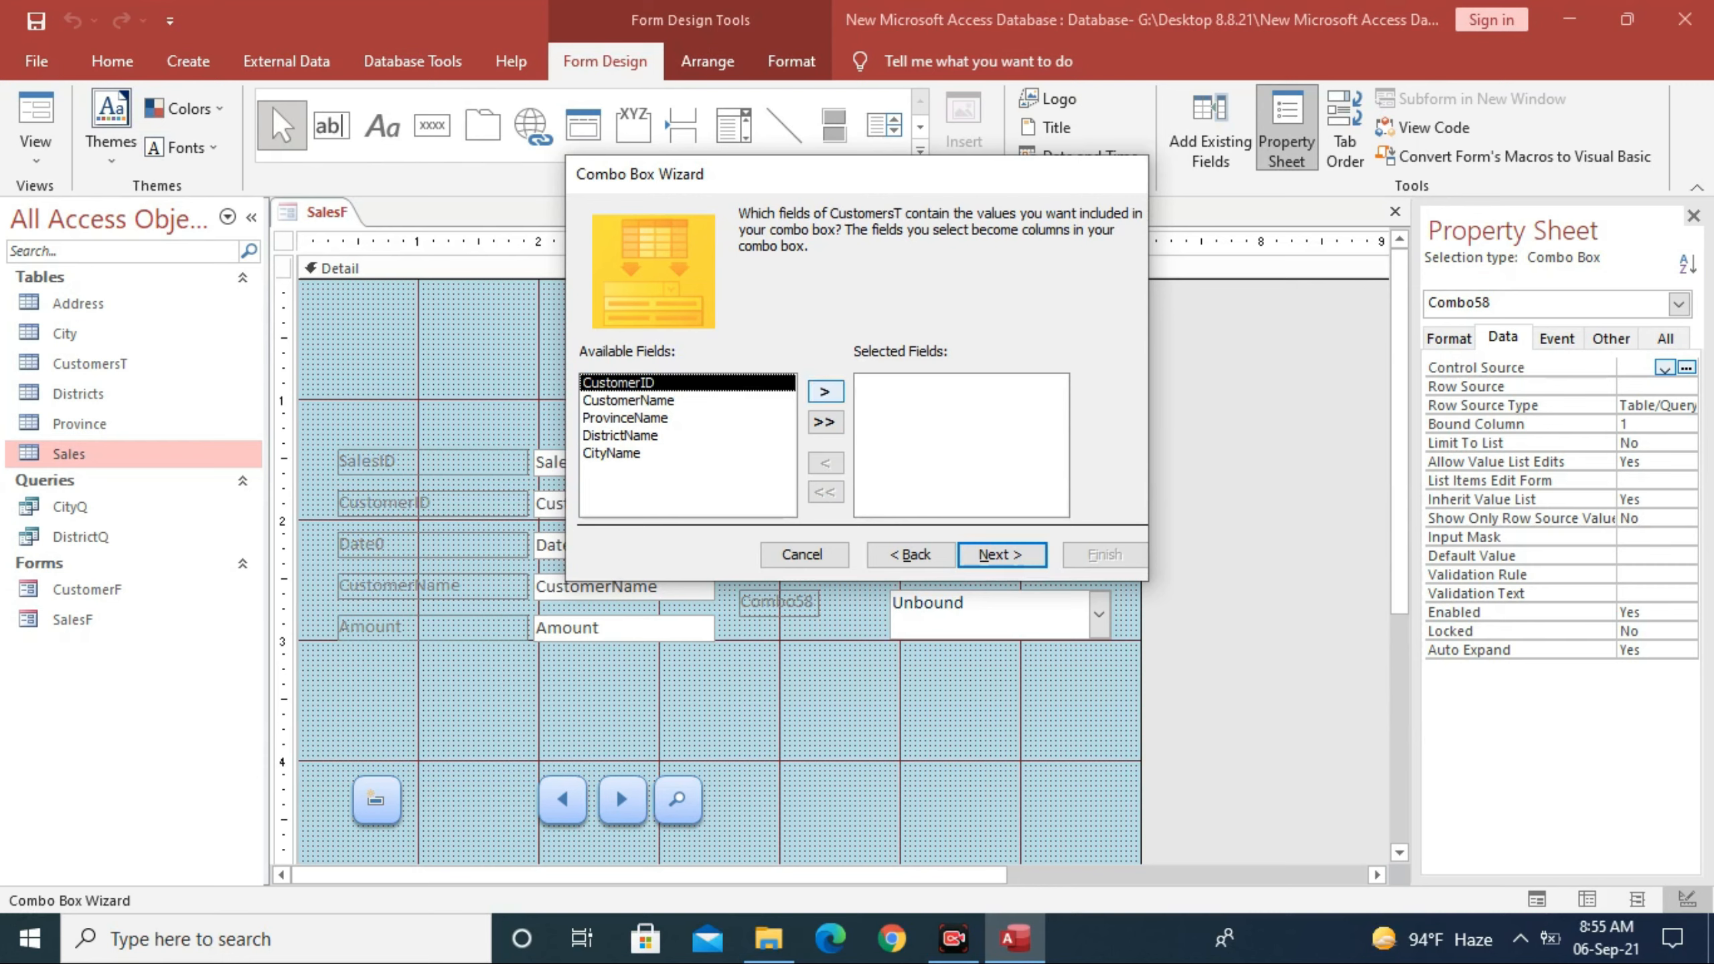
left_click(825, 391)
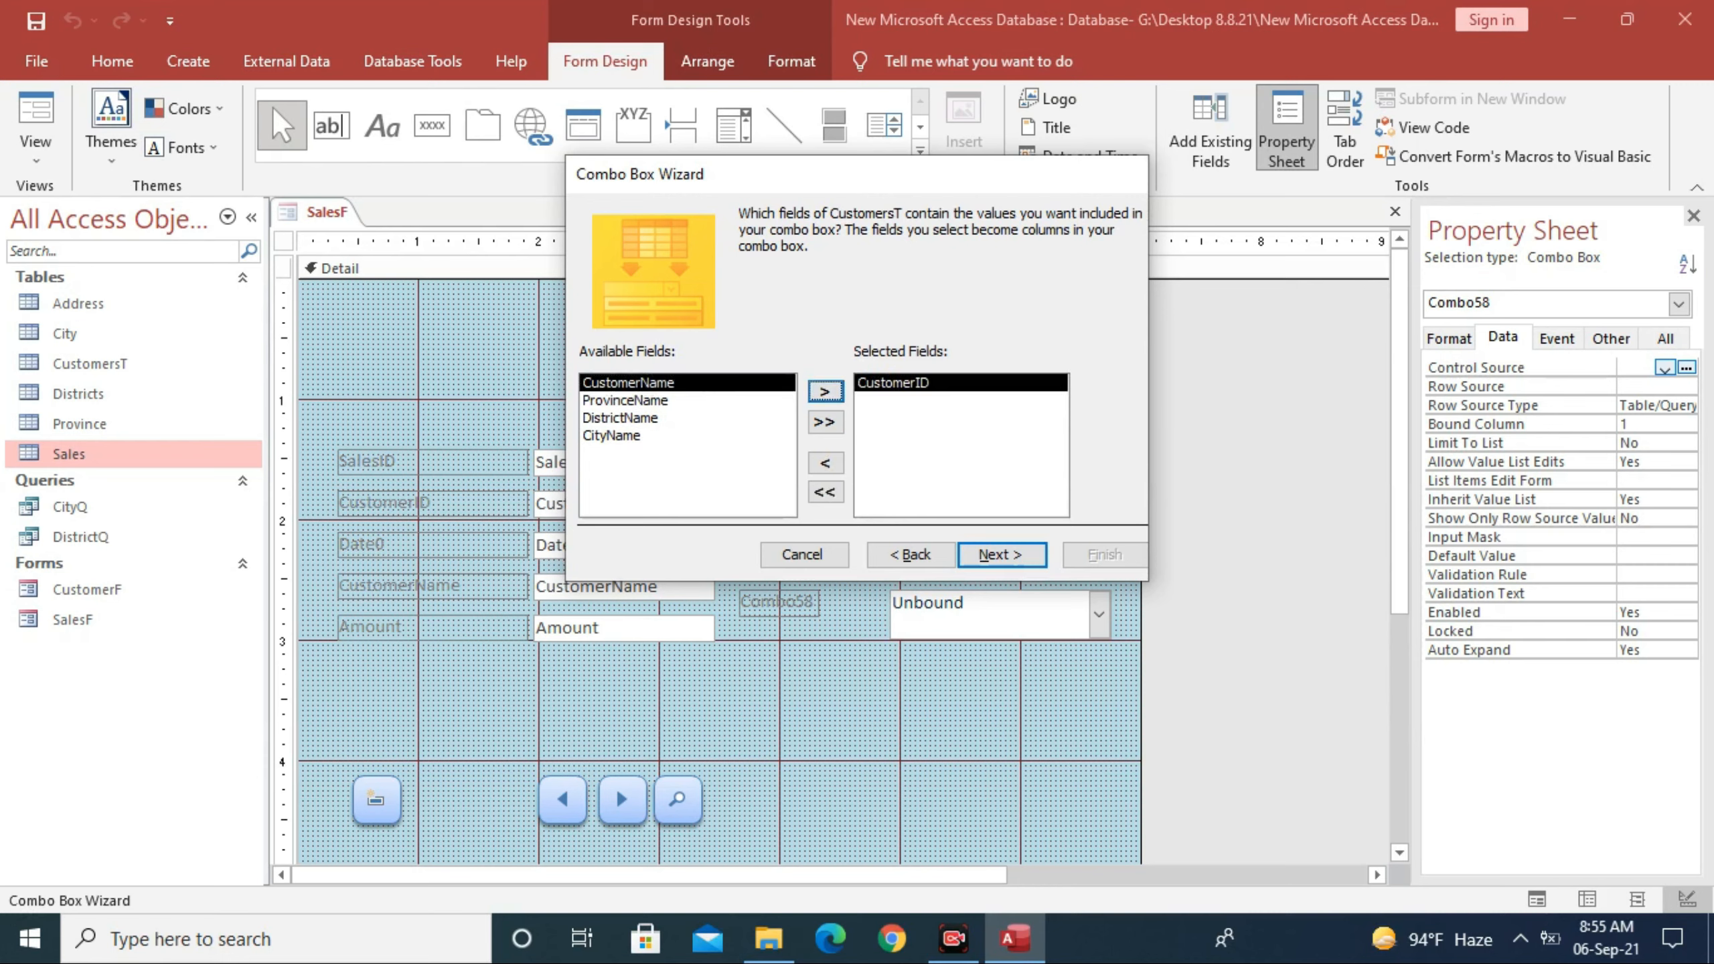
left_click(824, 392)
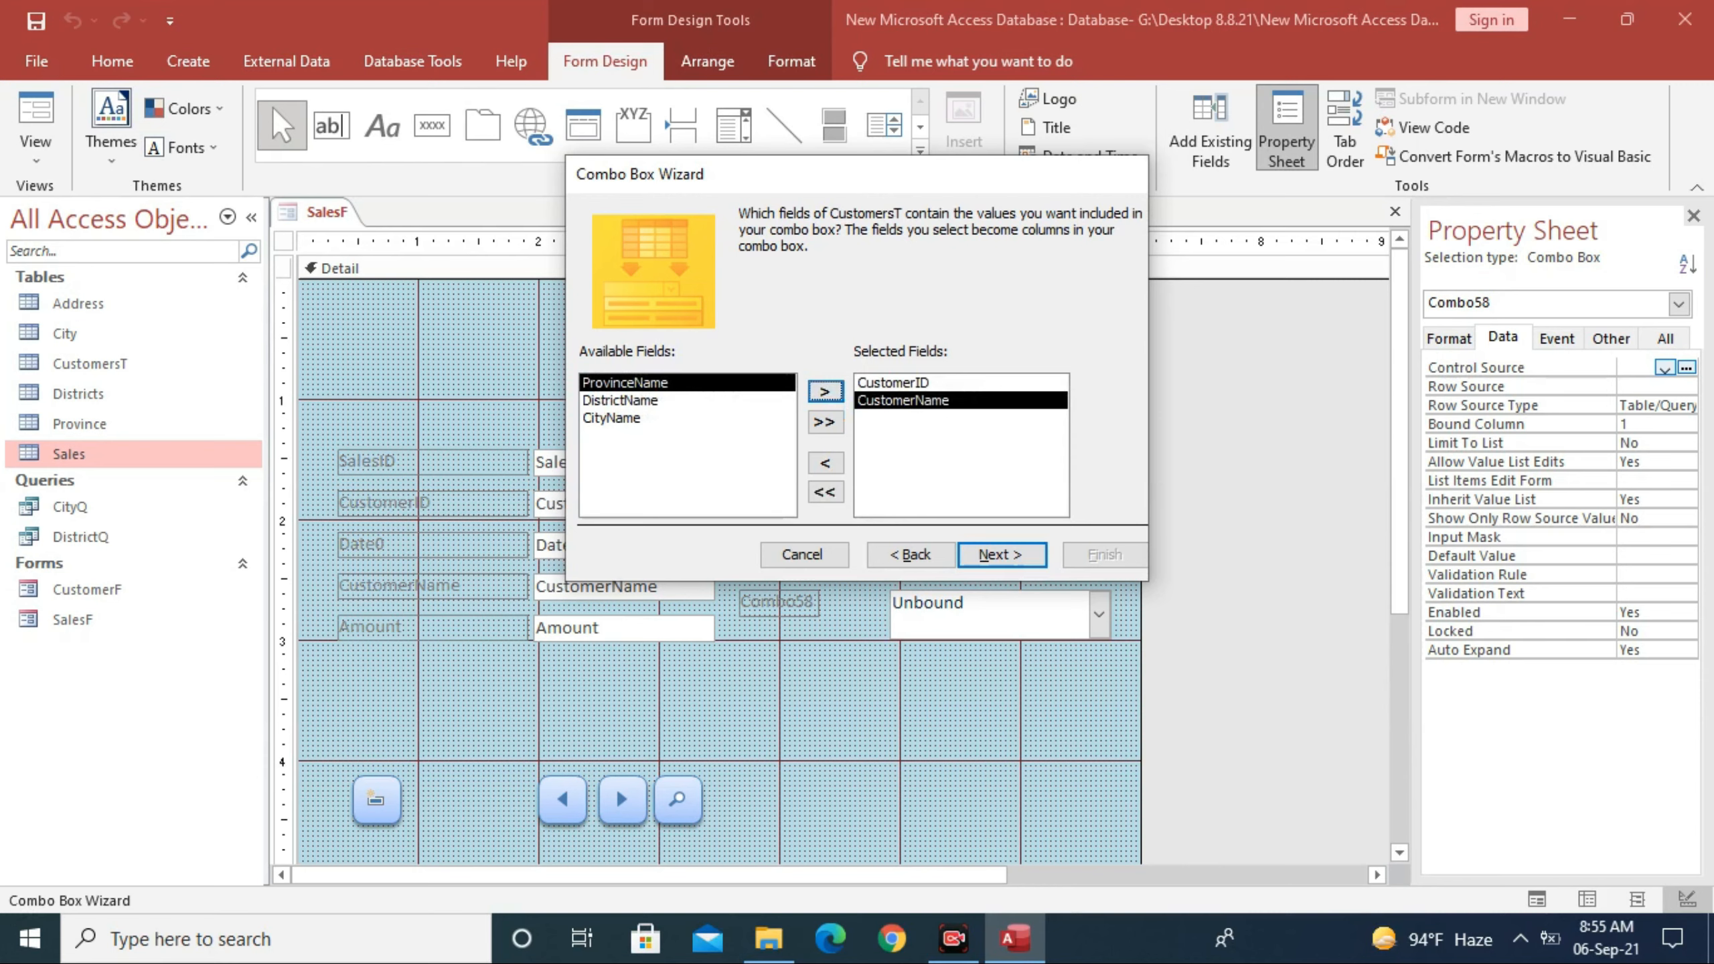
left_click(1001, 554)
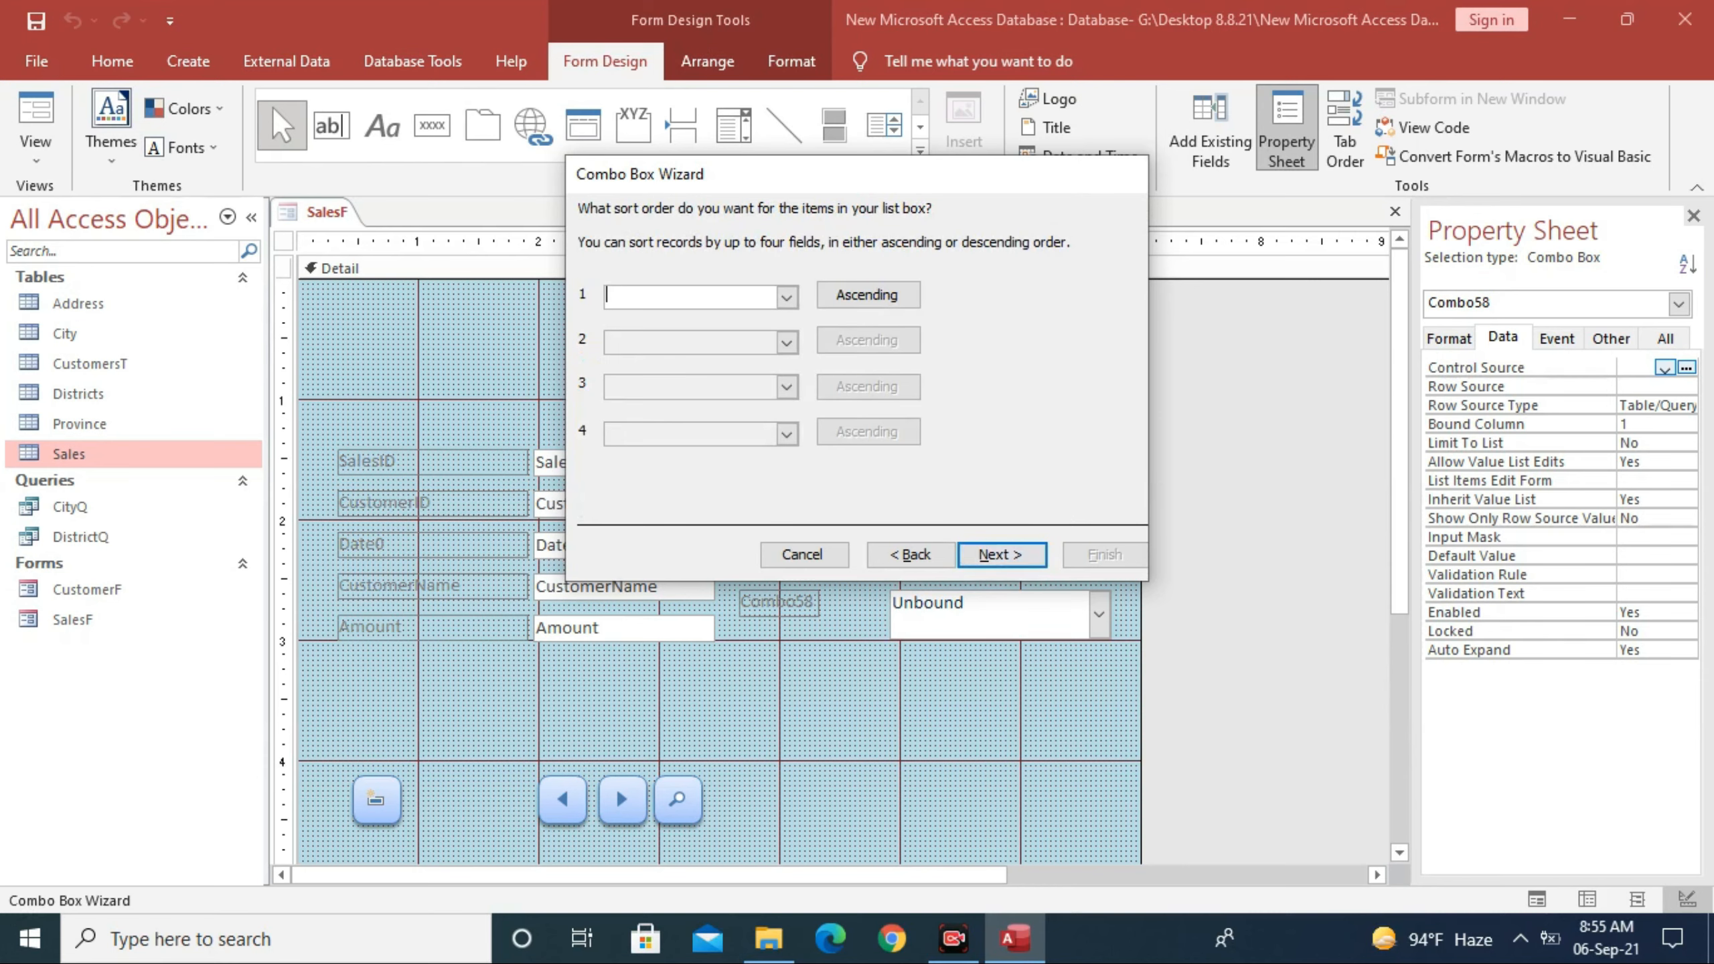
Step: Sort the combo box items by CustomerName in ascending order and continue to the column widths
left_click(786, 297)
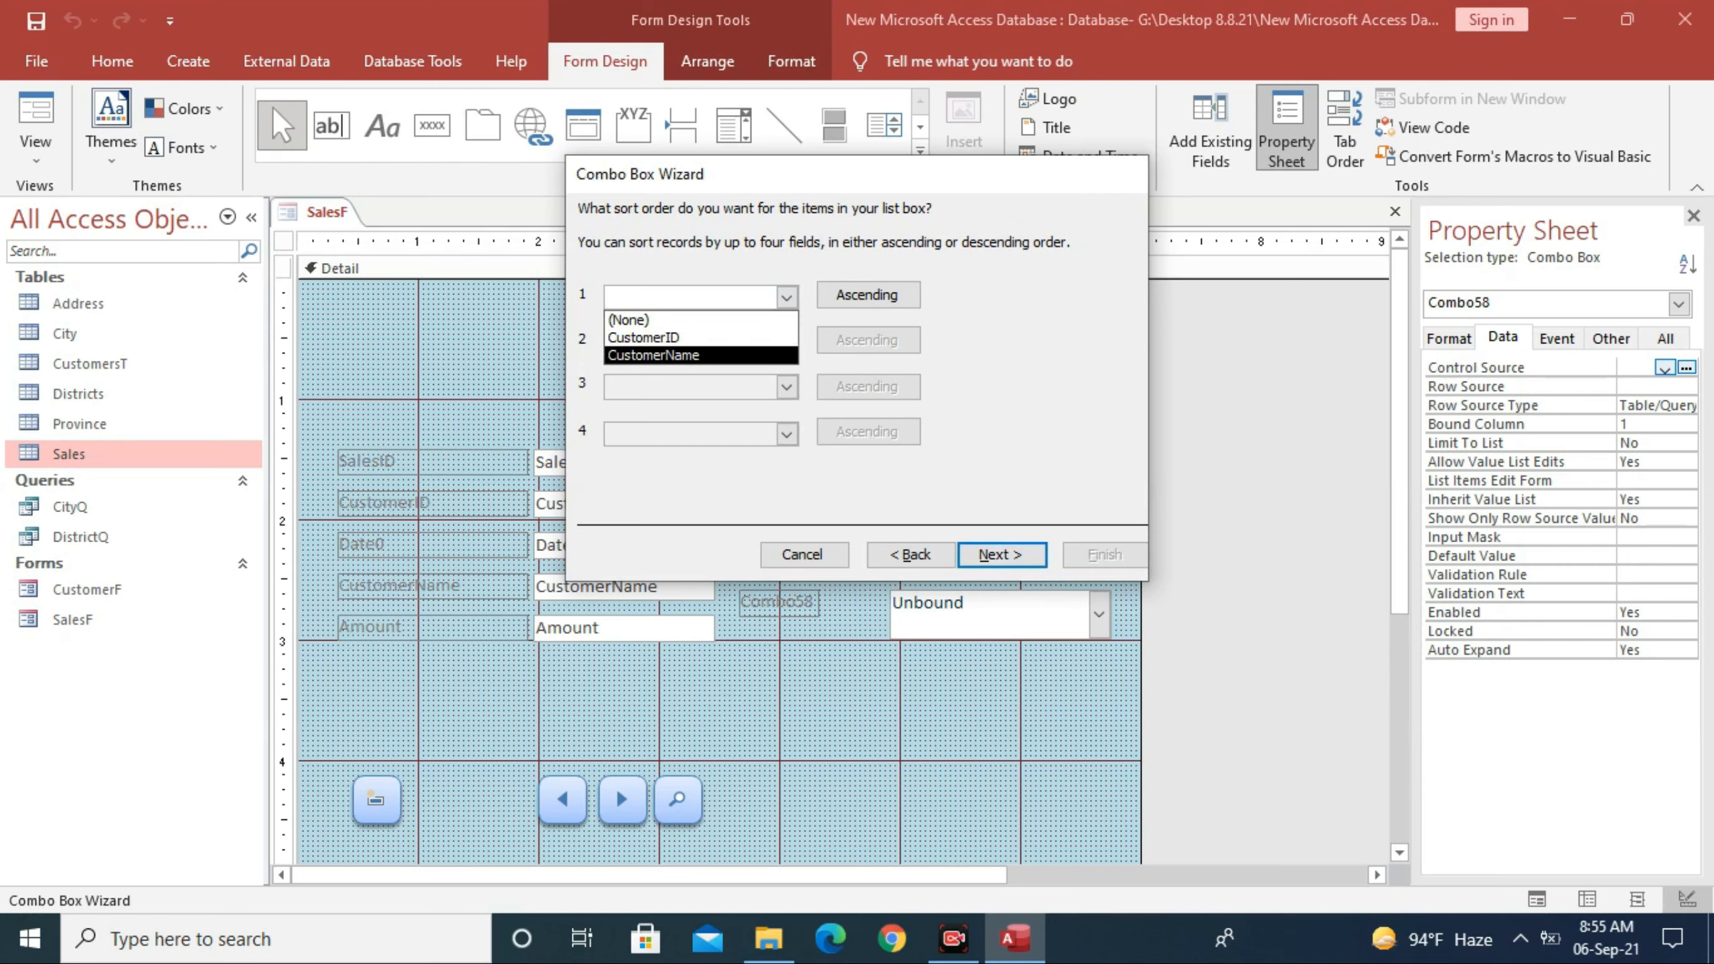
left_click(653, 354)
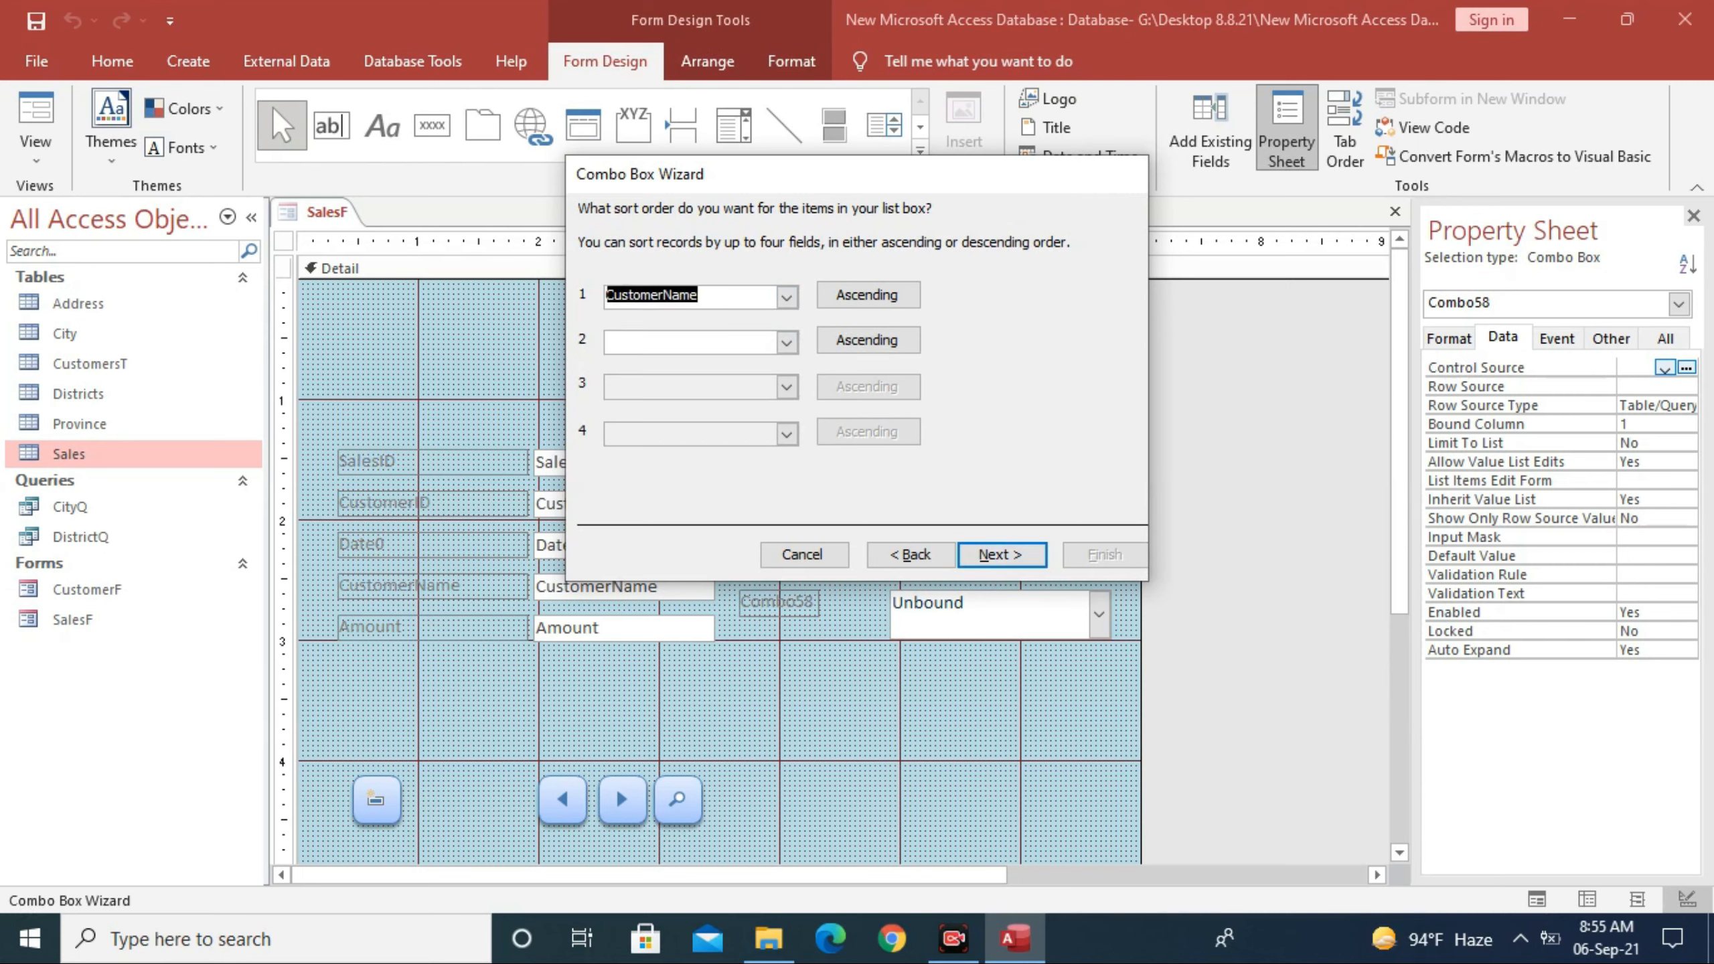
left_click(1002, 555)
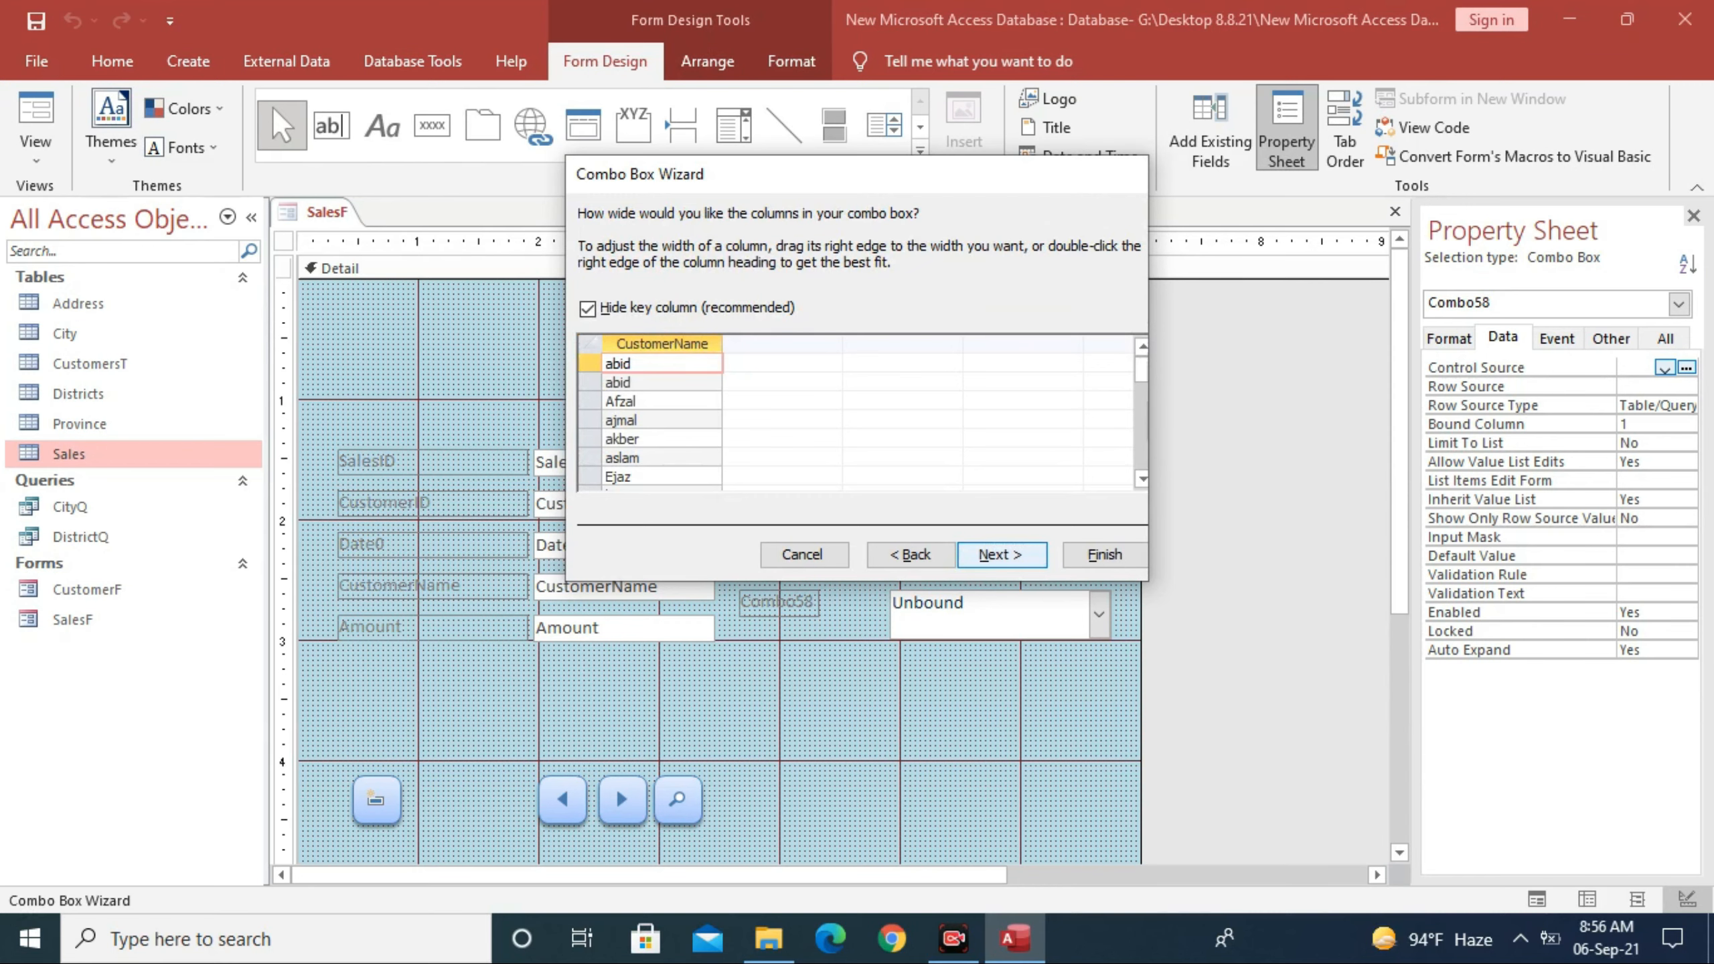
Step: Store the combo box value in the CustomerID field, label the combo box Customer Name and finish the wizard
left_click(1002, 555)
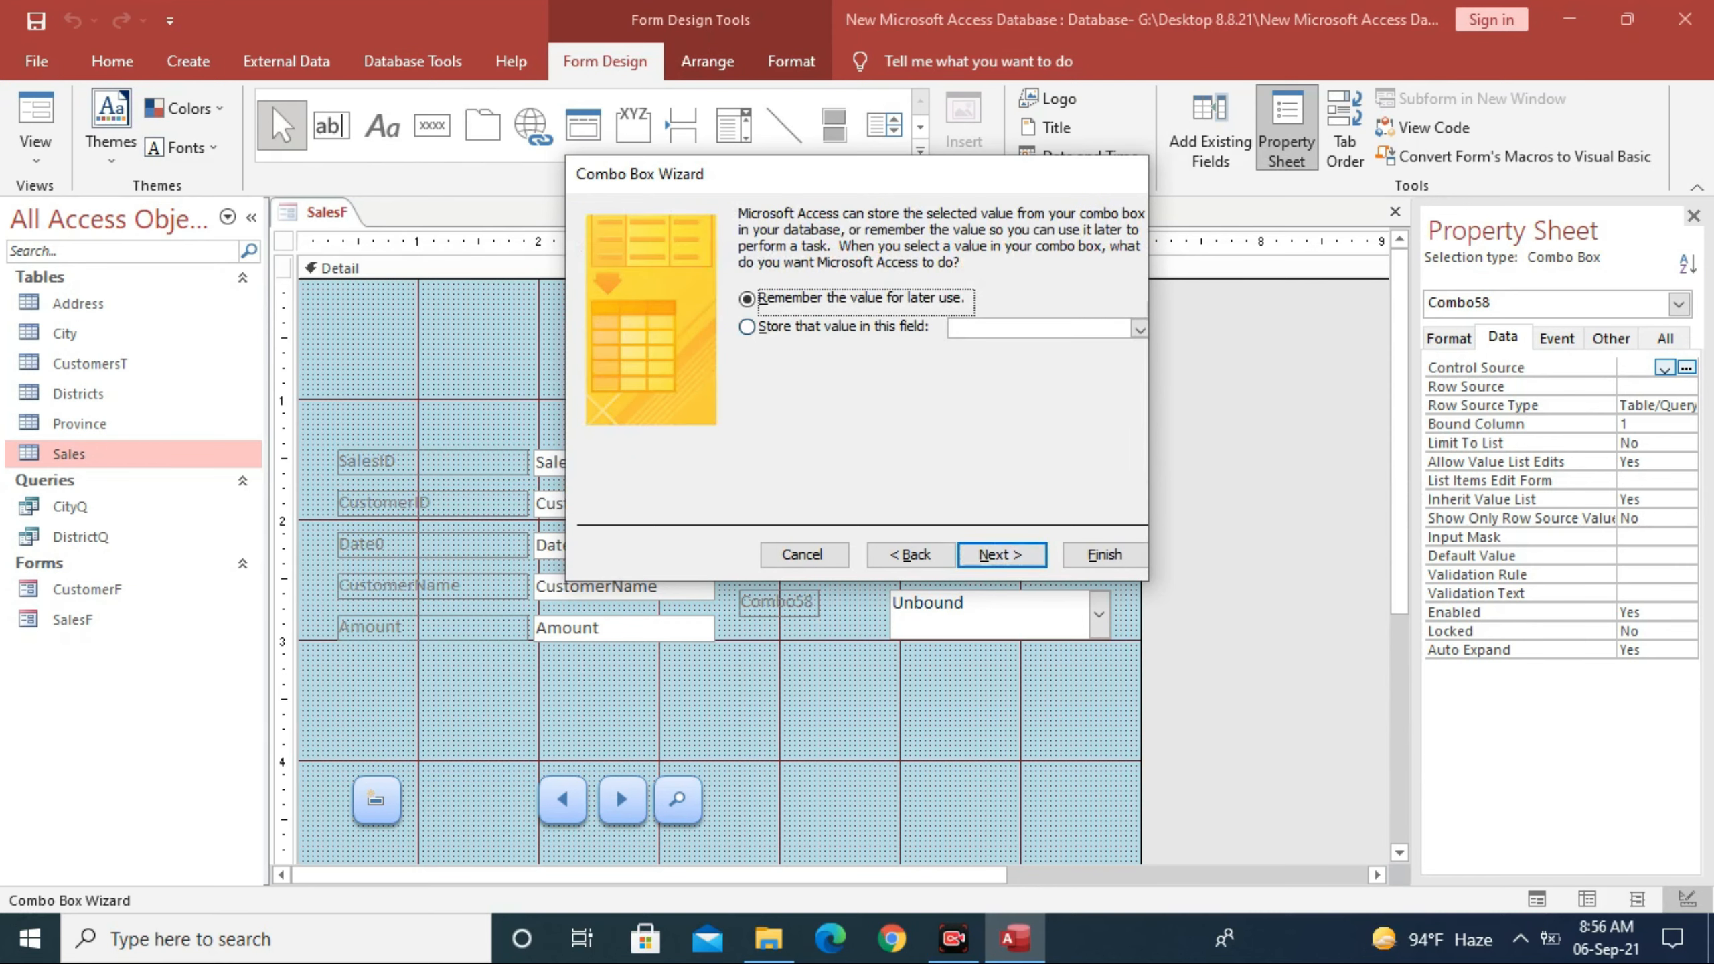
left_click(1138, 329)
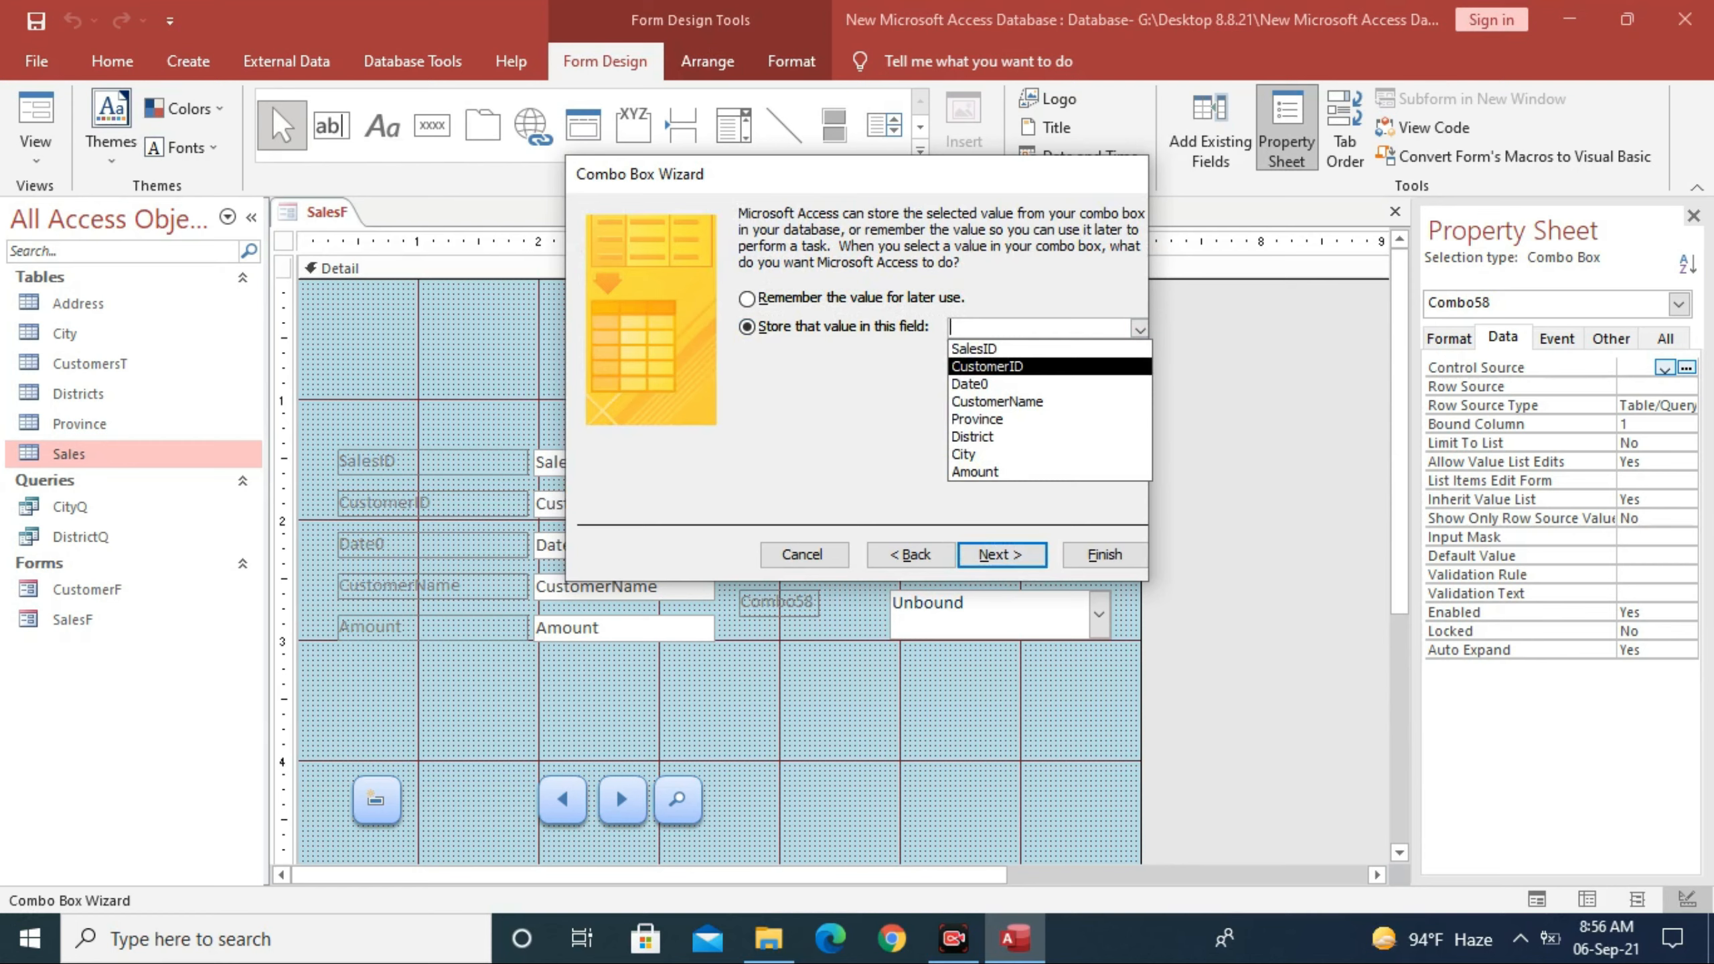
key("Return")
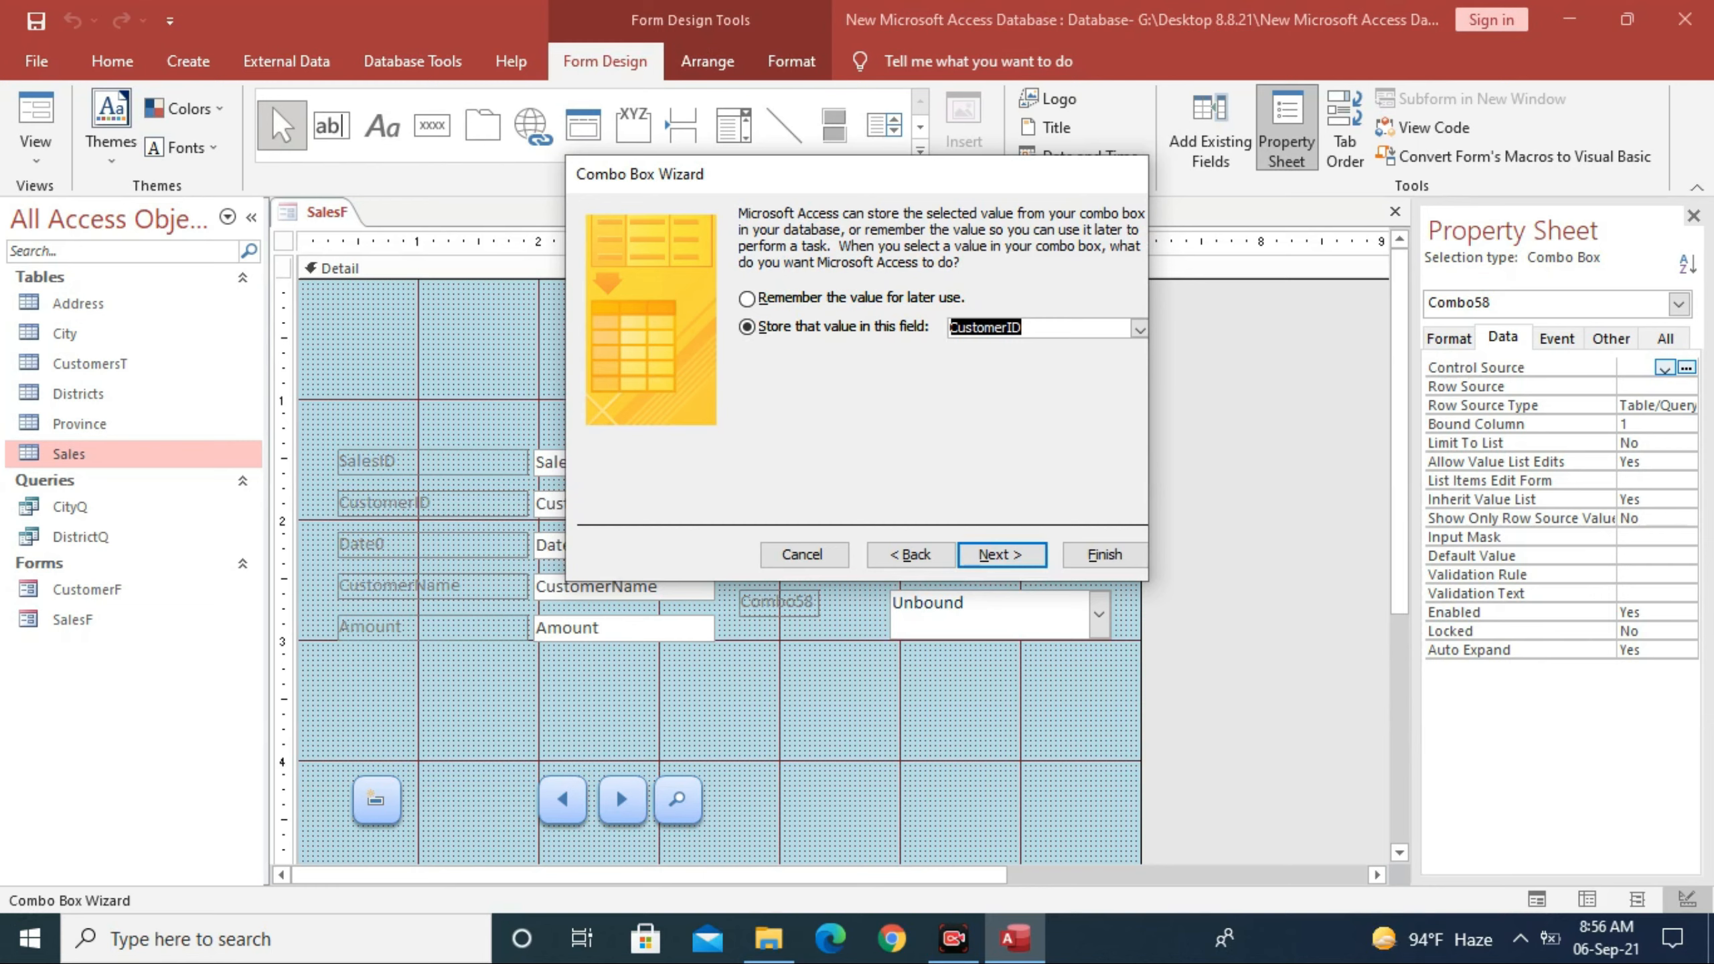
left_click(1140, 329)
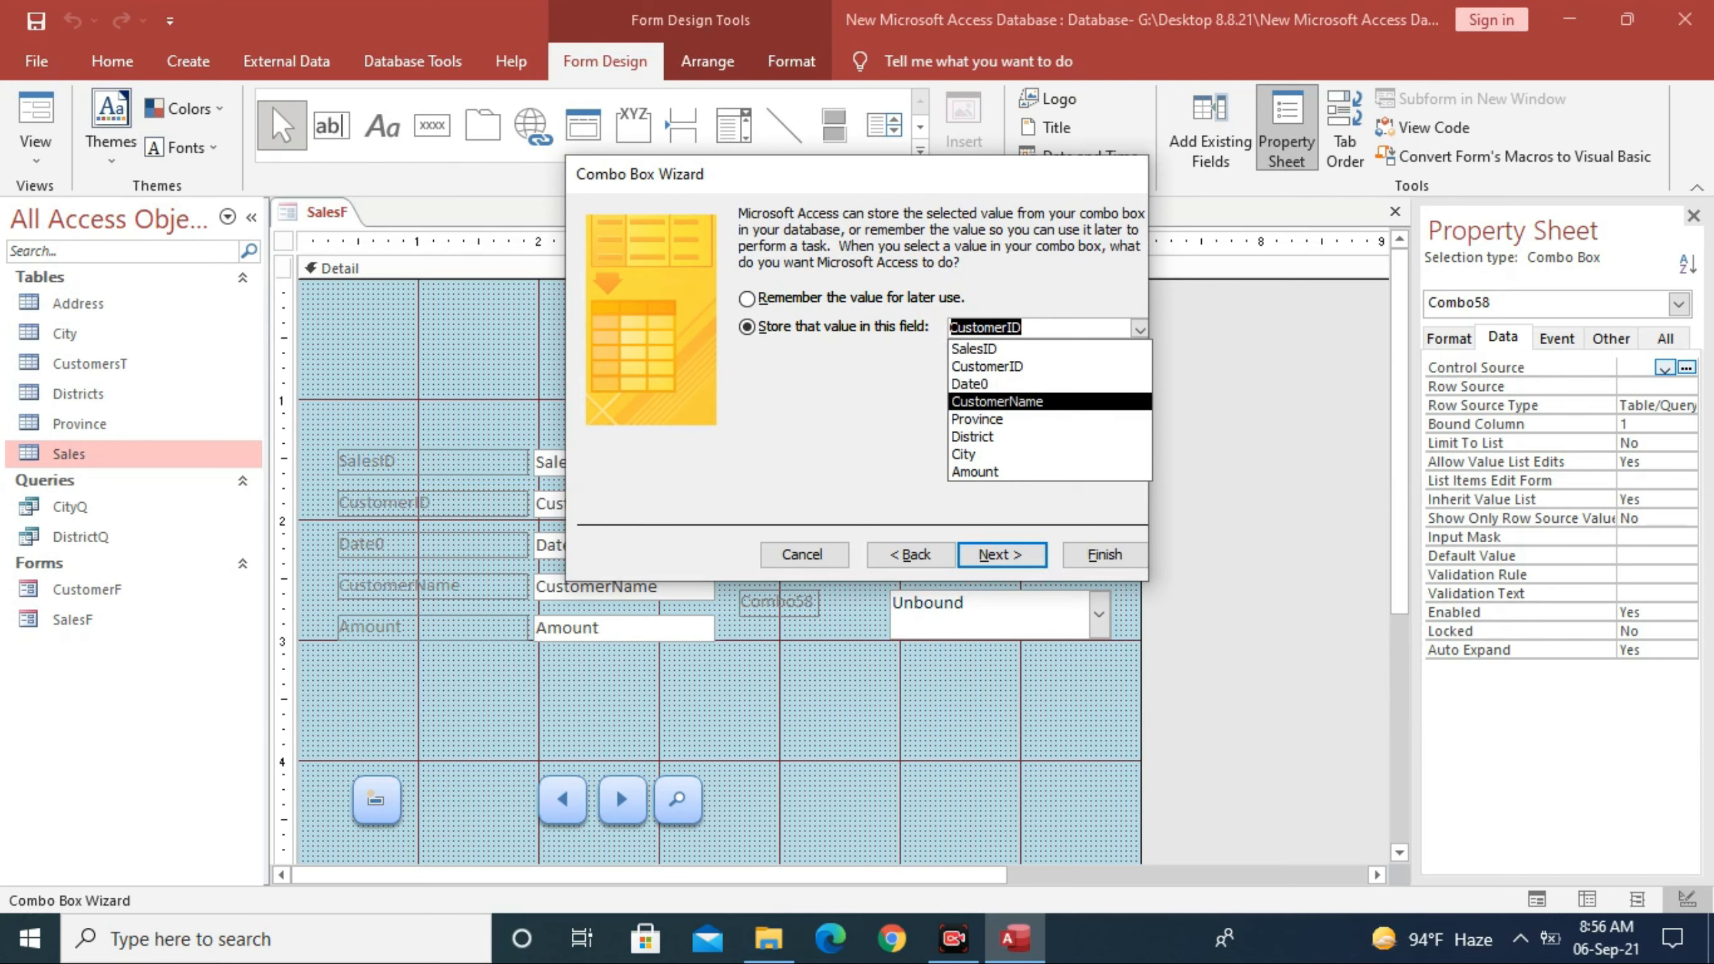
left_click(988, 367)
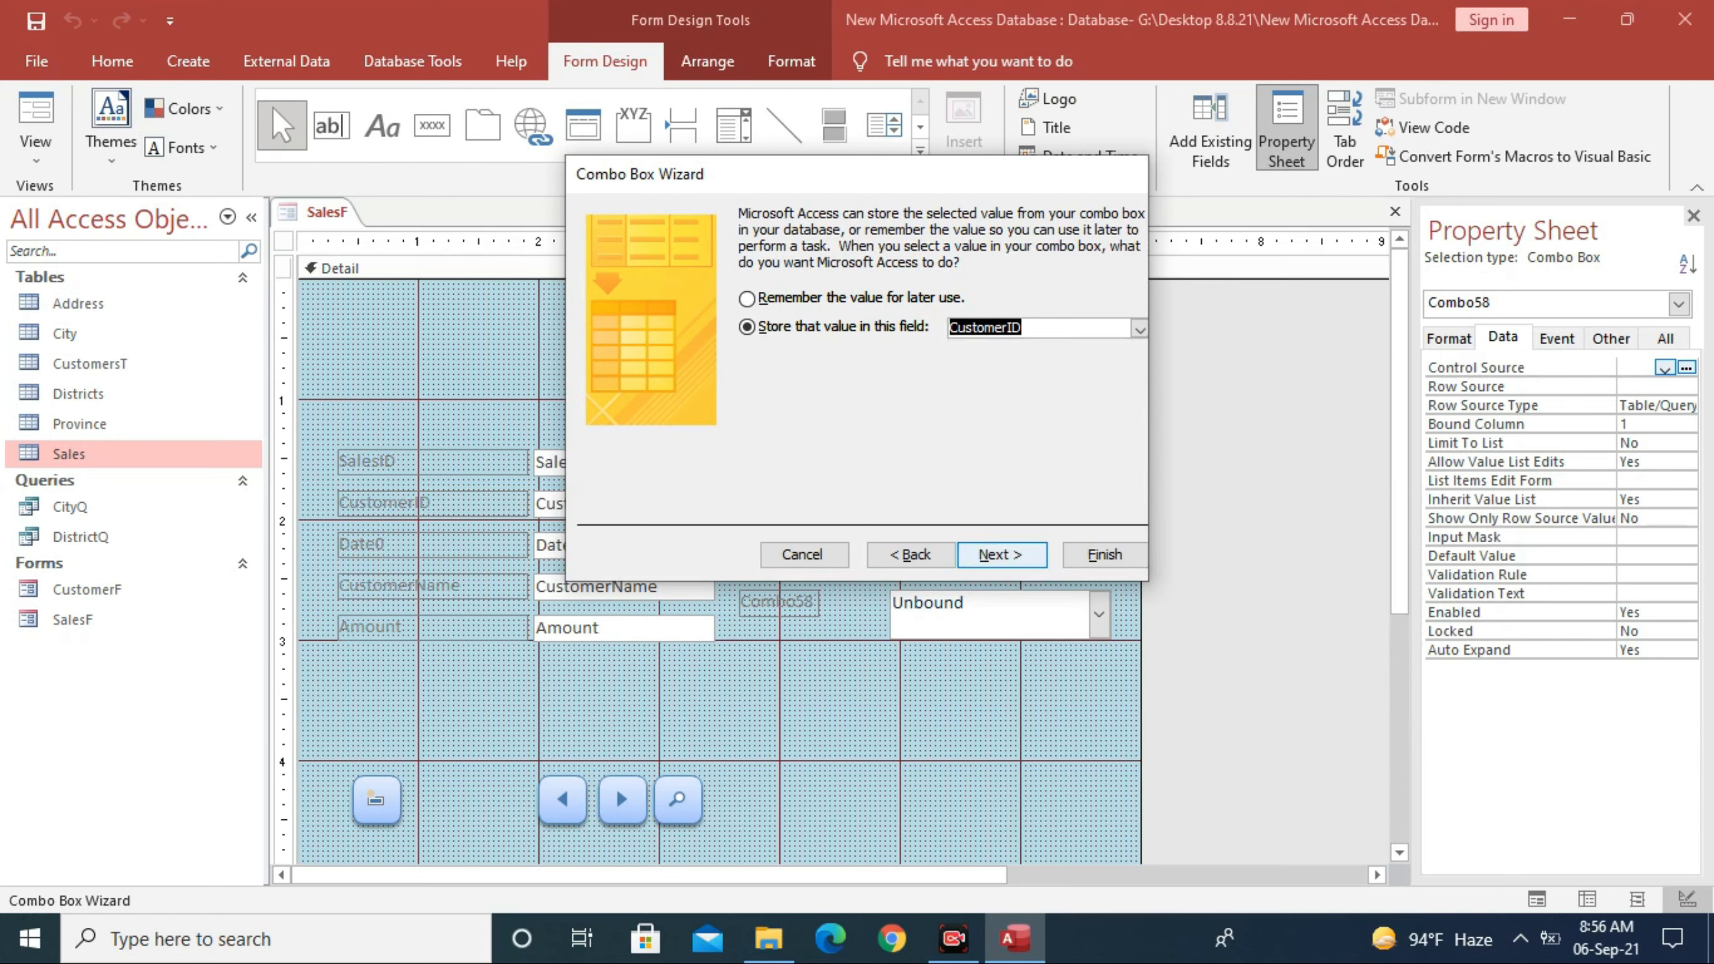
left_click(1002, 555)
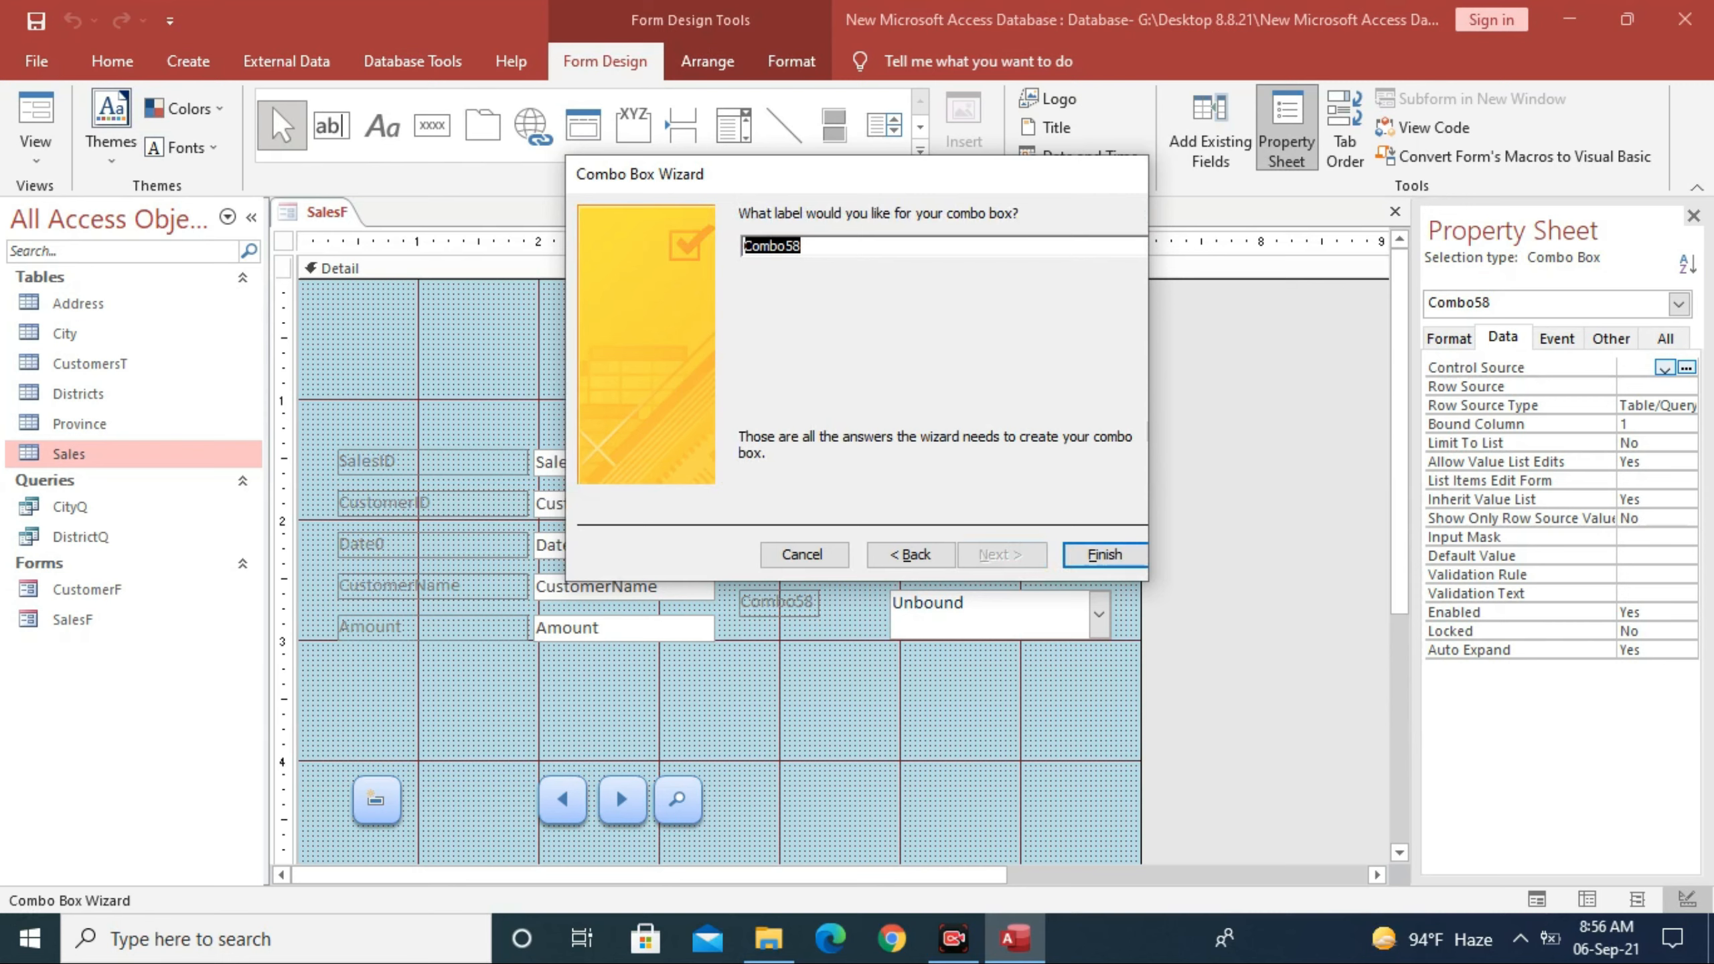
type("Customer Name")
key("Return")
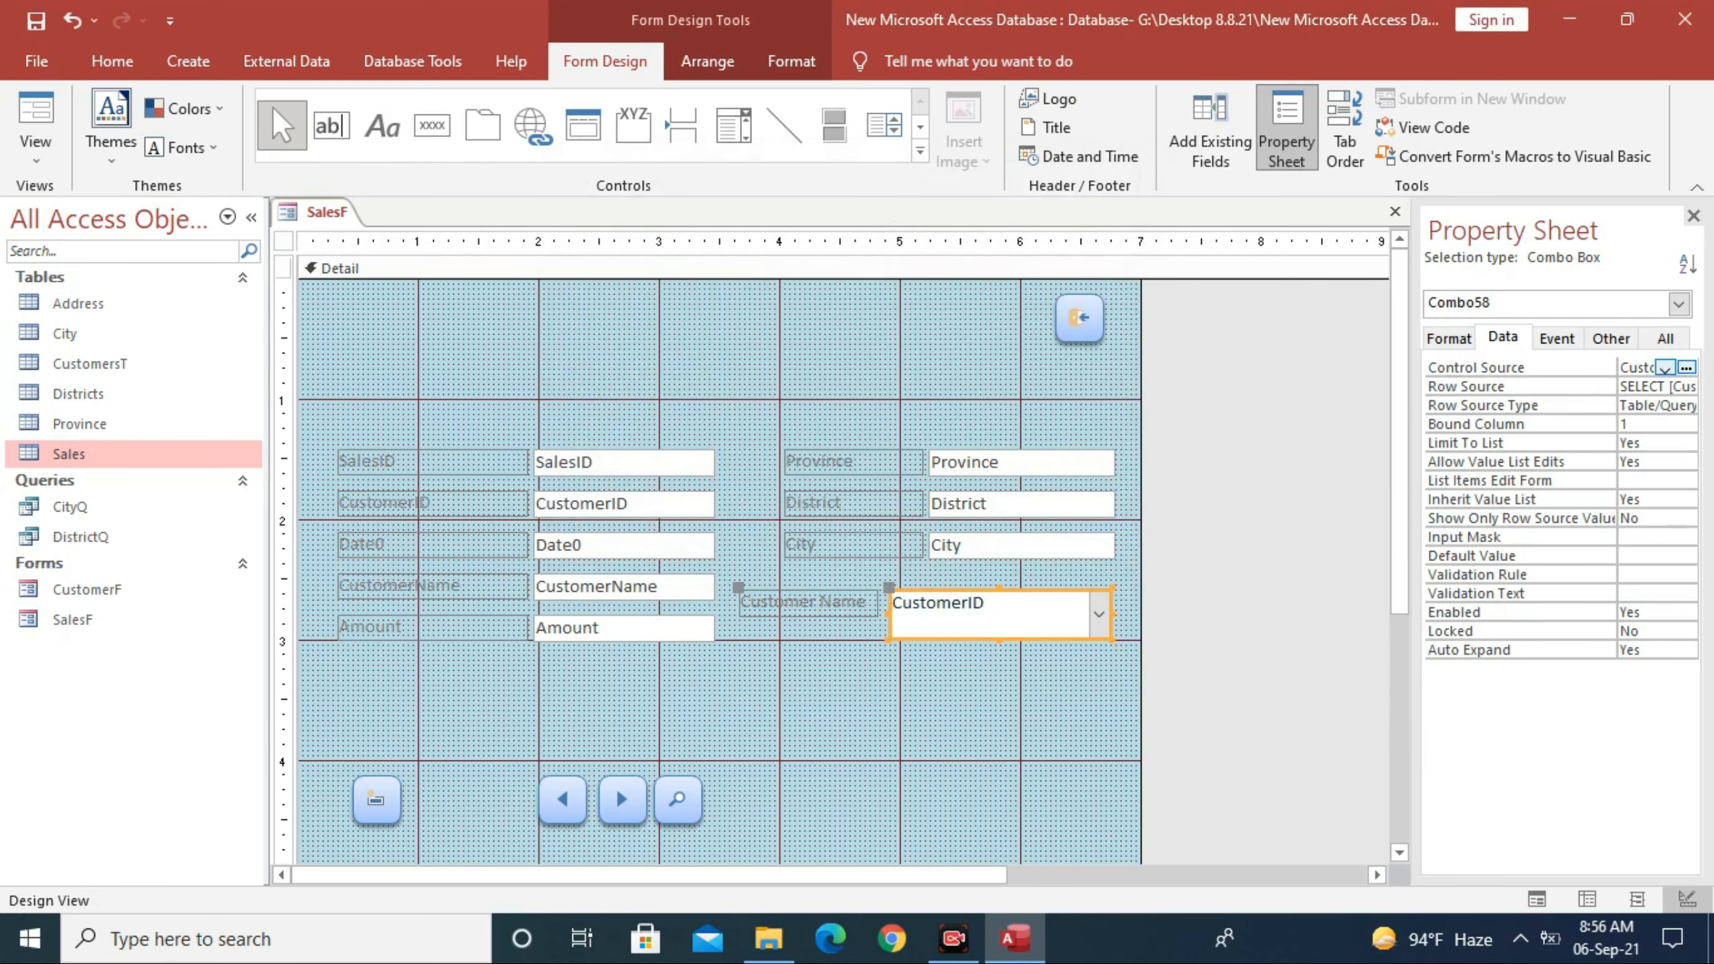
Step: Arrange the Province, District and City fields and the Customer Name combo box in one stacked layout
left_click_drag(769, 423, 1126, 654)
right_click(997, 574)
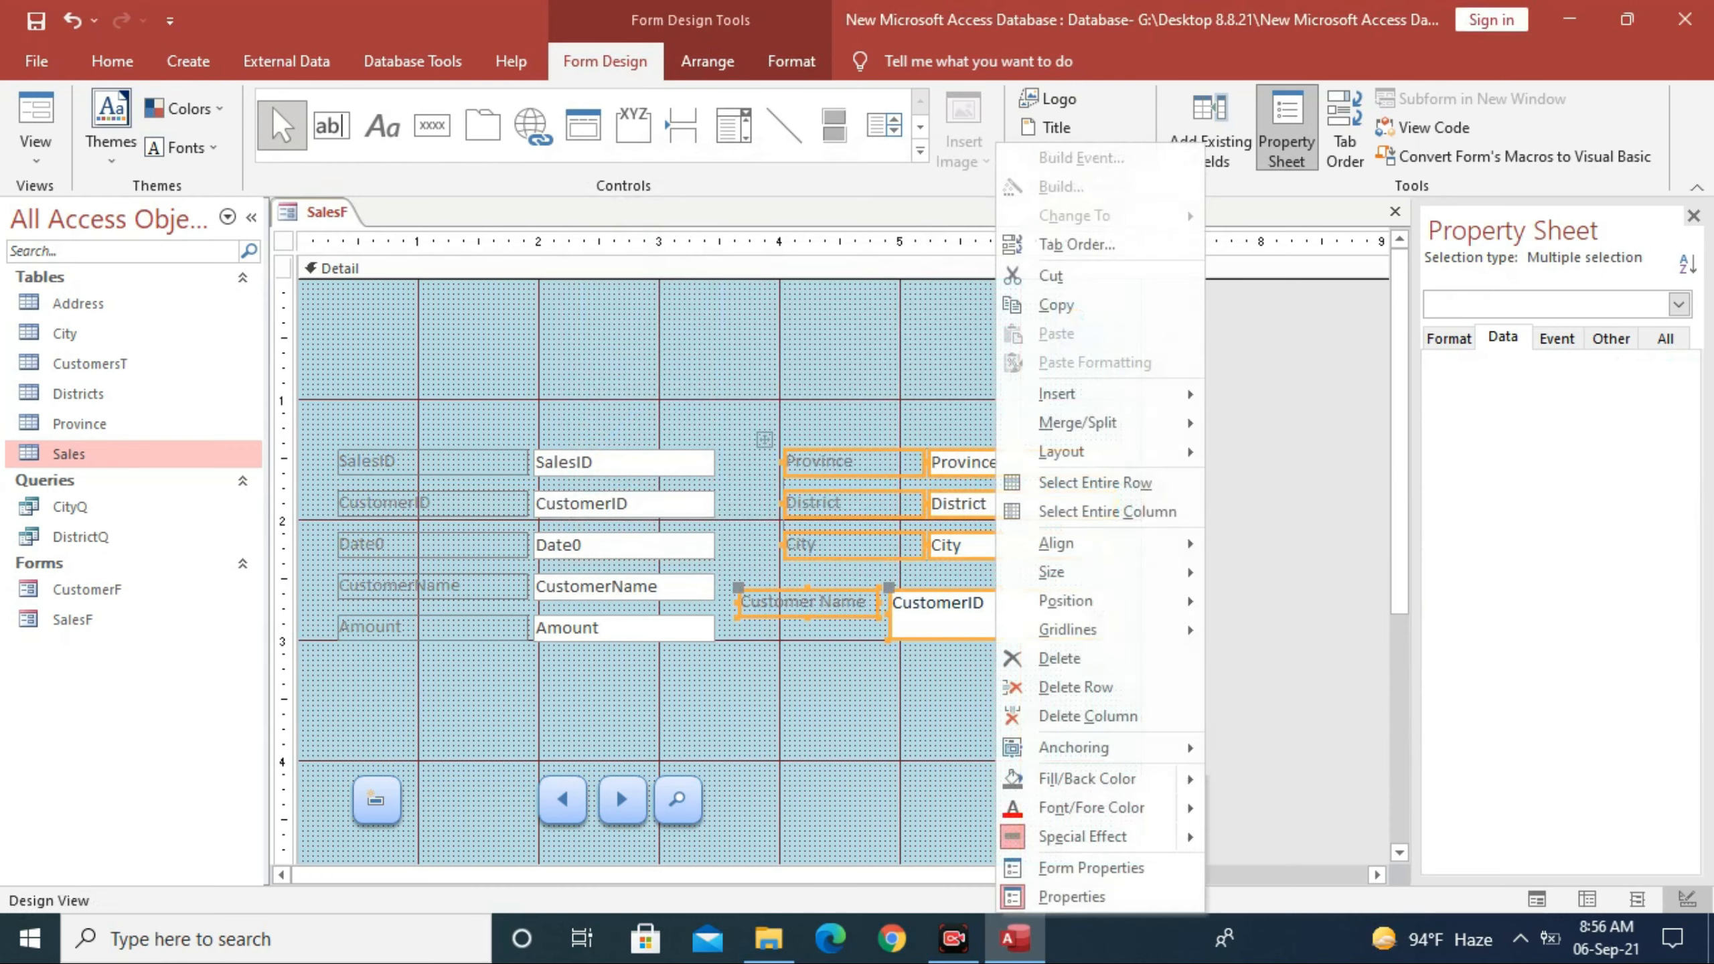
mouse_move(1080, 451)
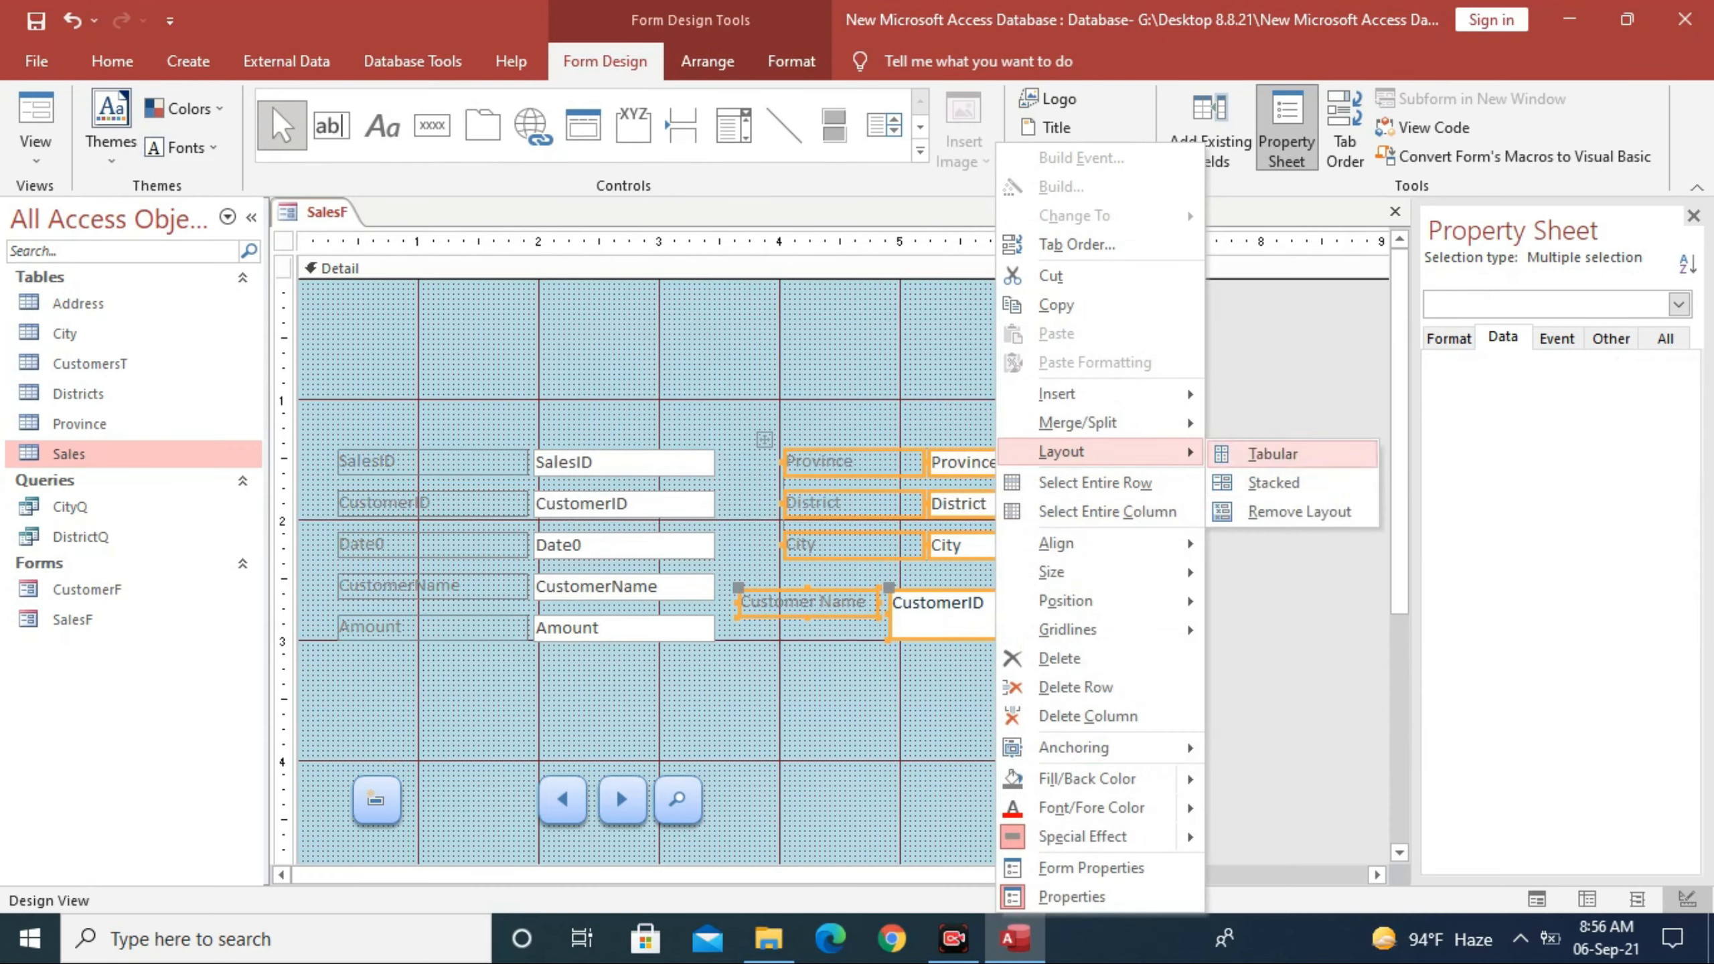
left_click(1274, 482)
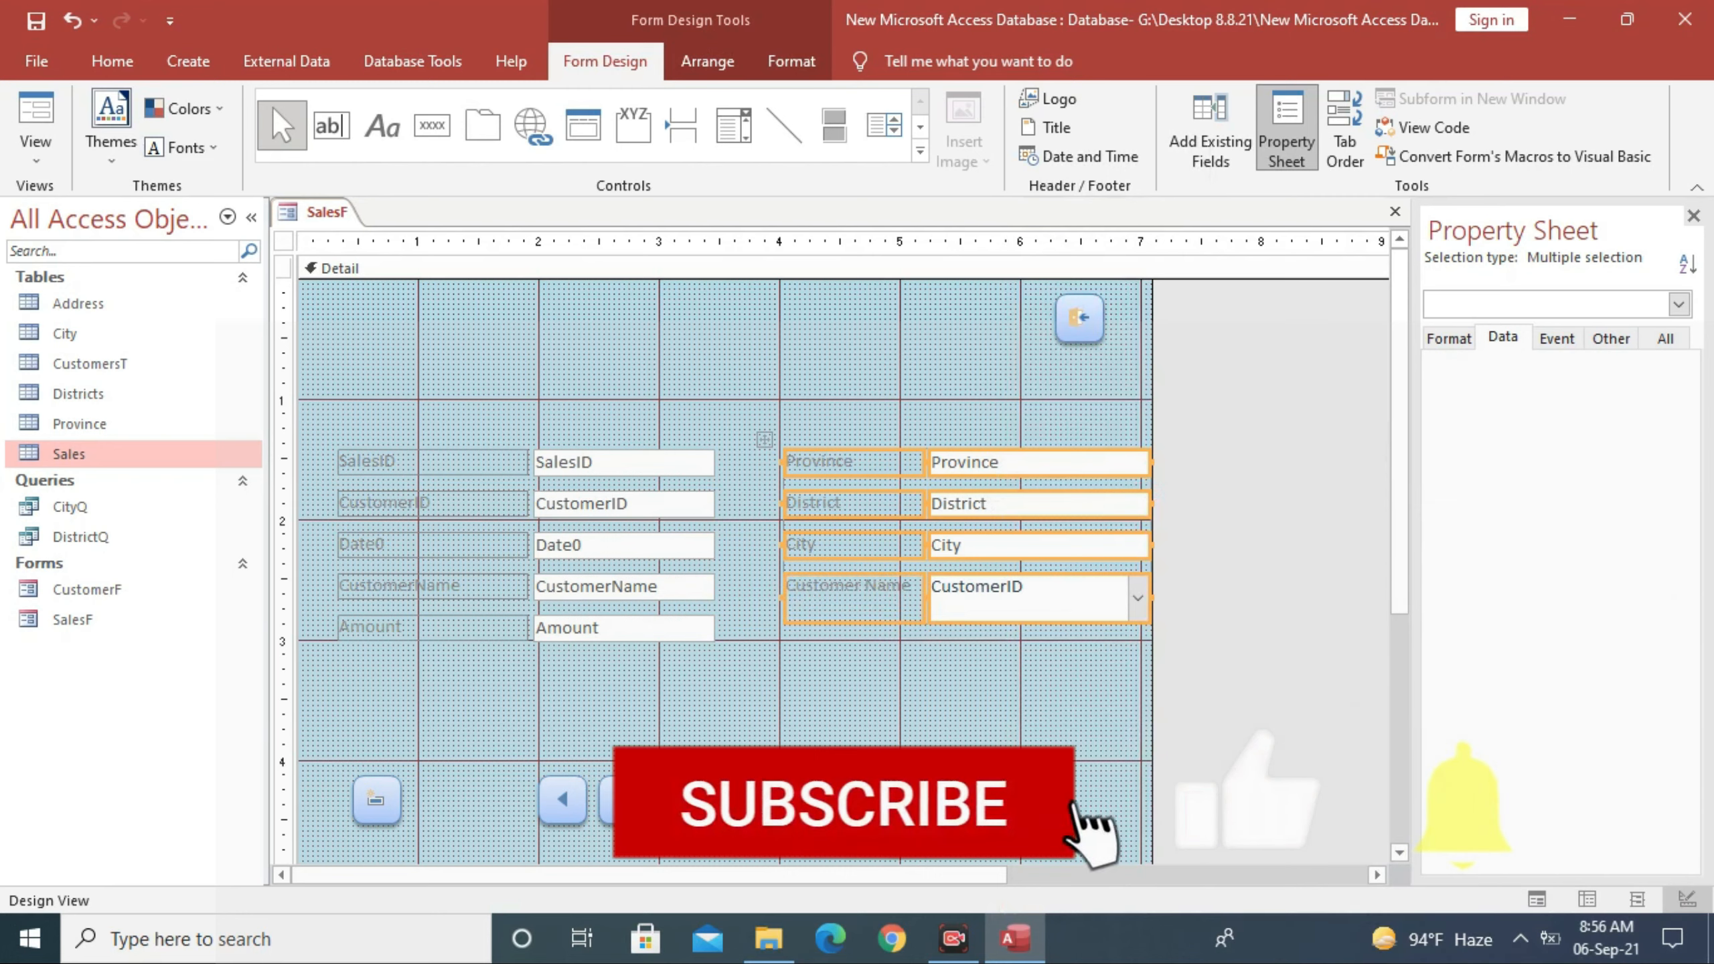
Step: Show SalesF in Form View and choose the first customer in the Customer Name combo box to test it
left_click(35, 152)
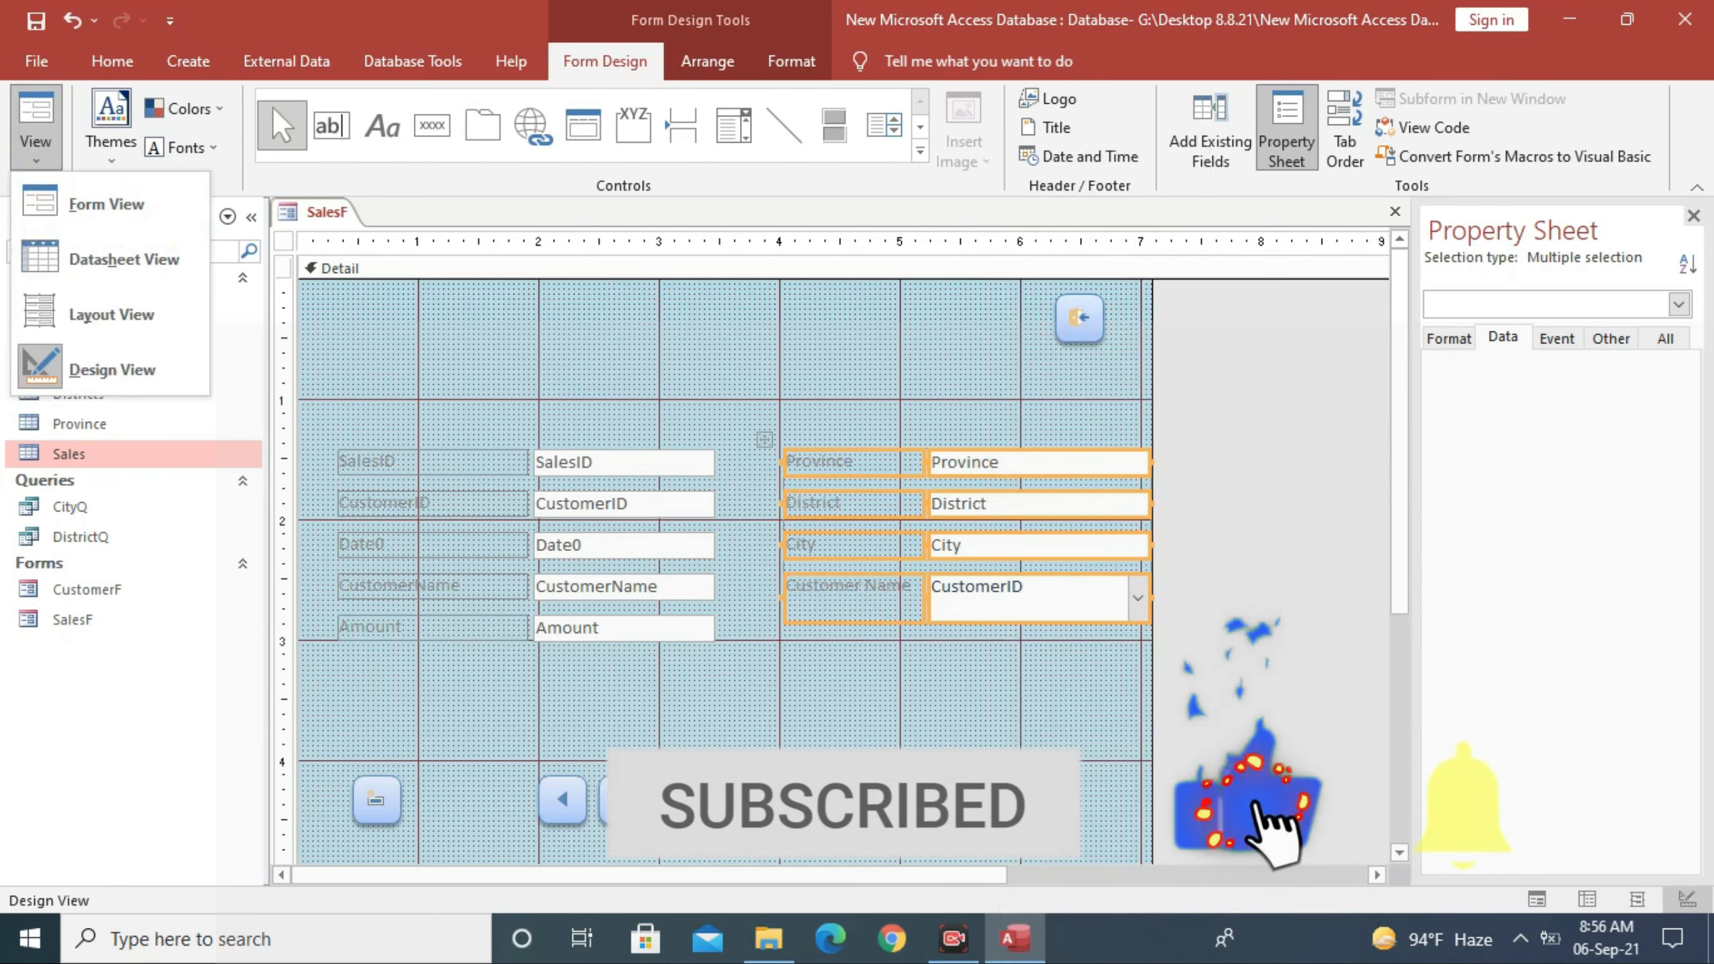
left_click(76, 204)
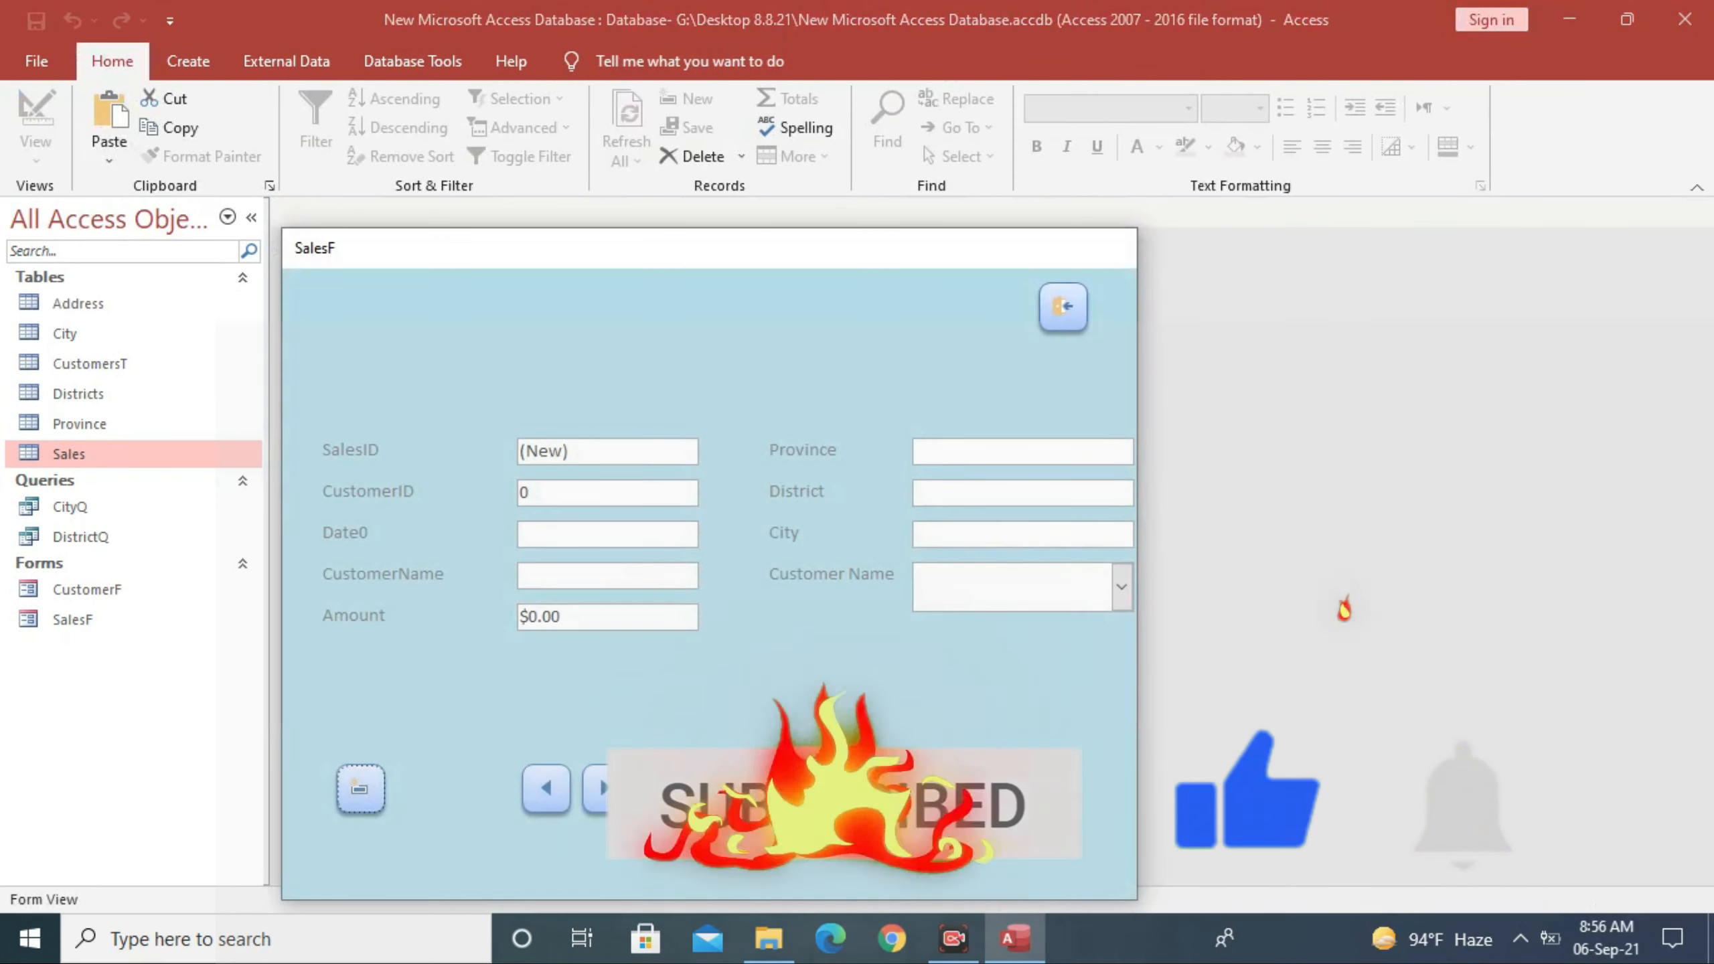
left_click_drag(615, 259, 627, 142)
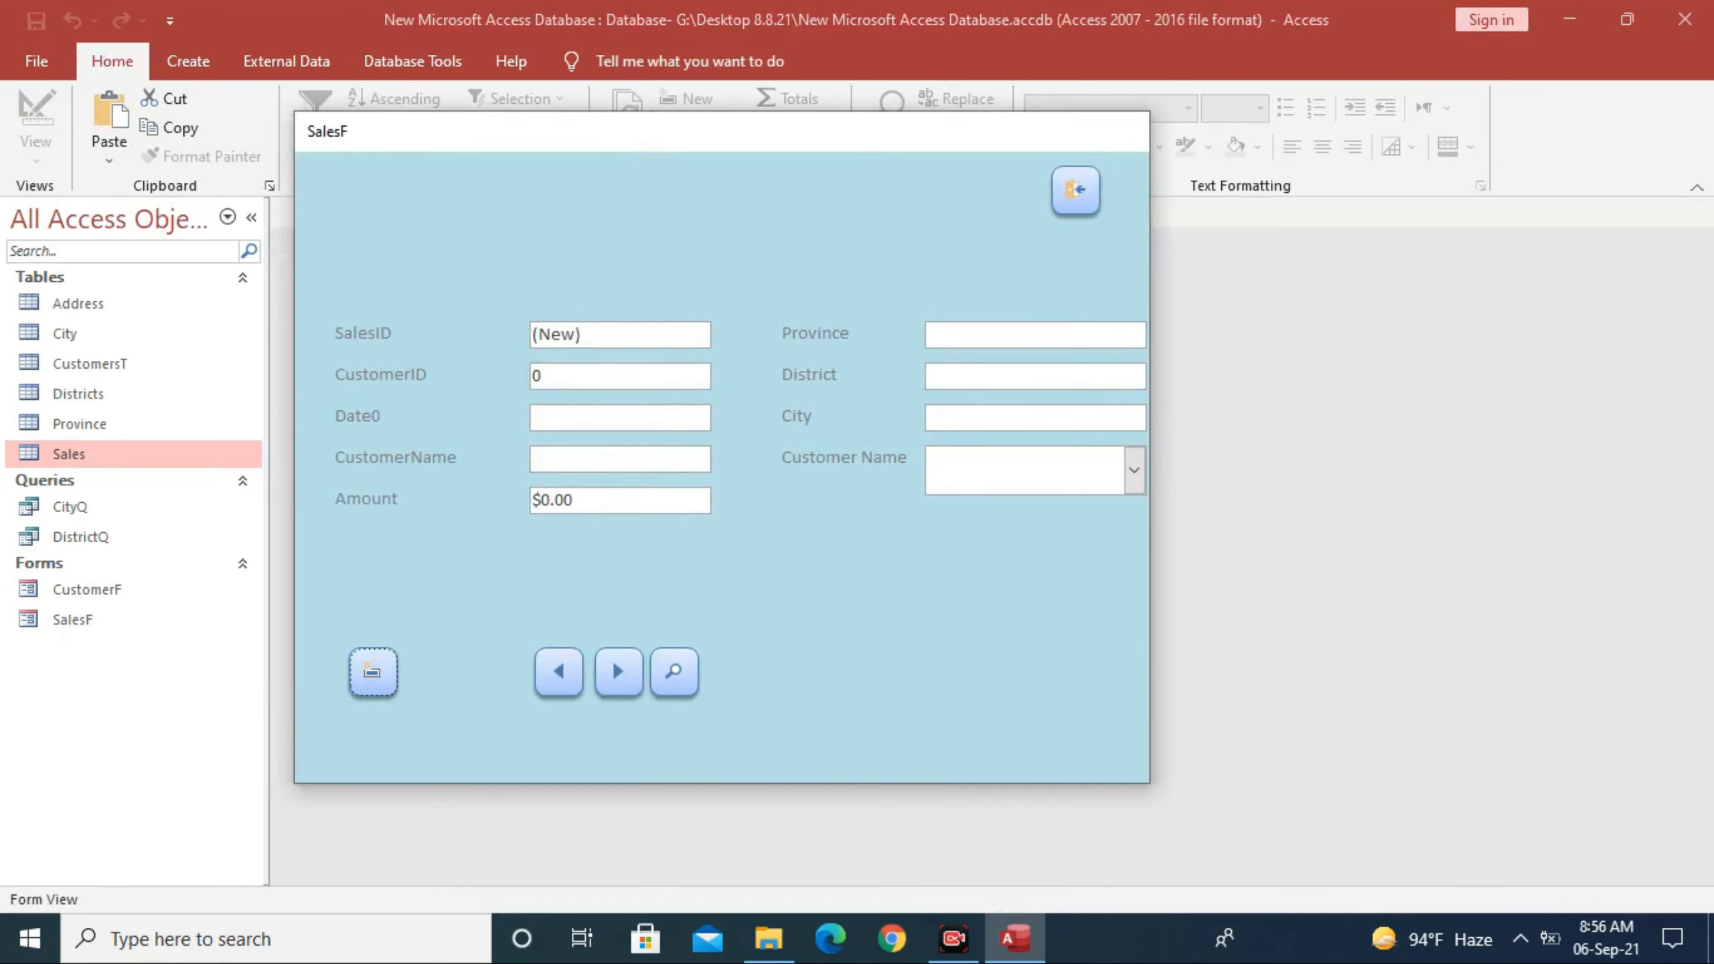
left_click(1134, 470)
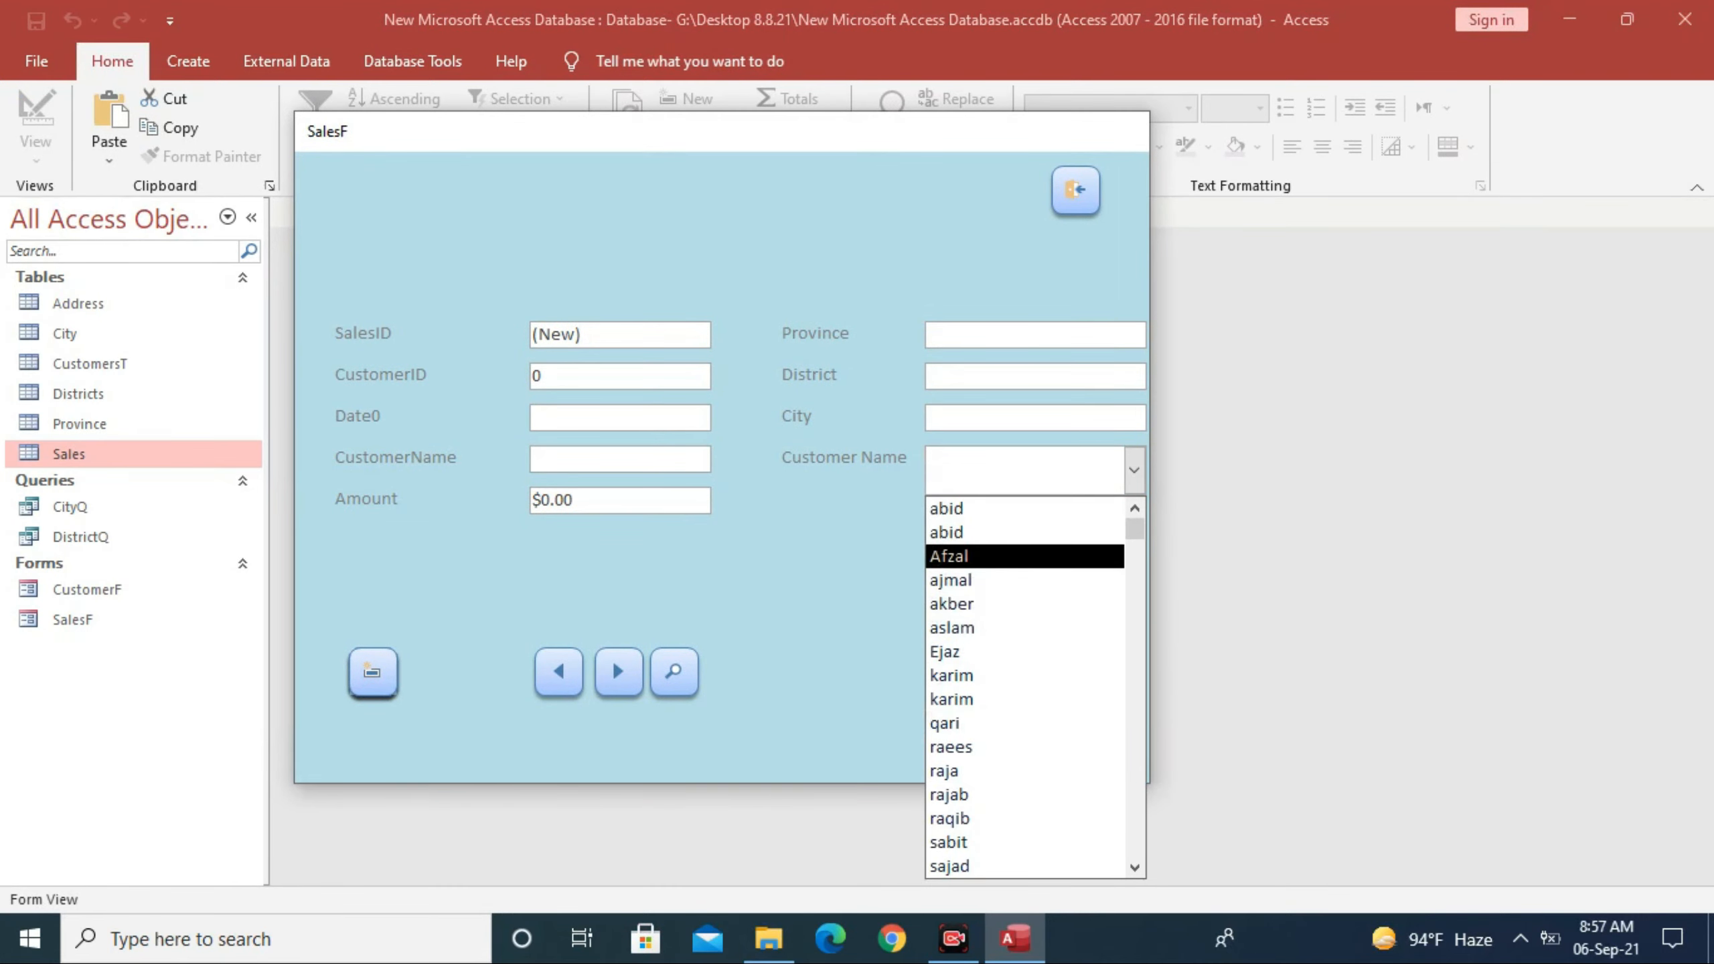
left_click(958, 509)
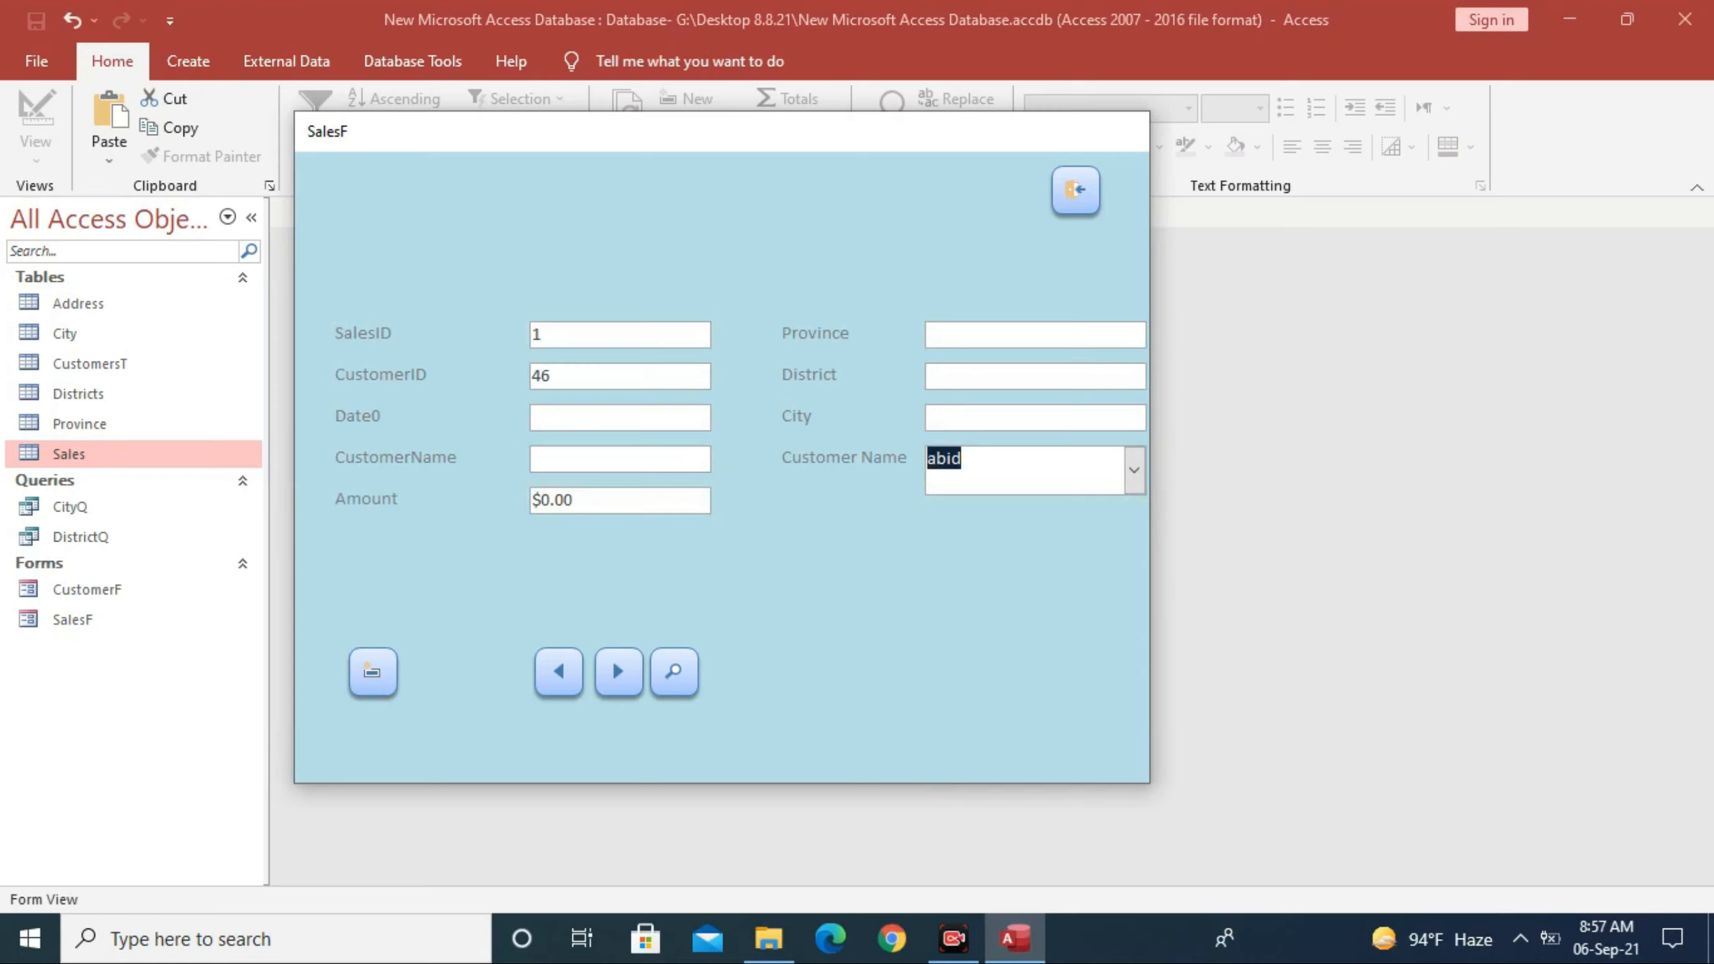
left_click_drag(555, 376, 531, 376)
key("Tab")
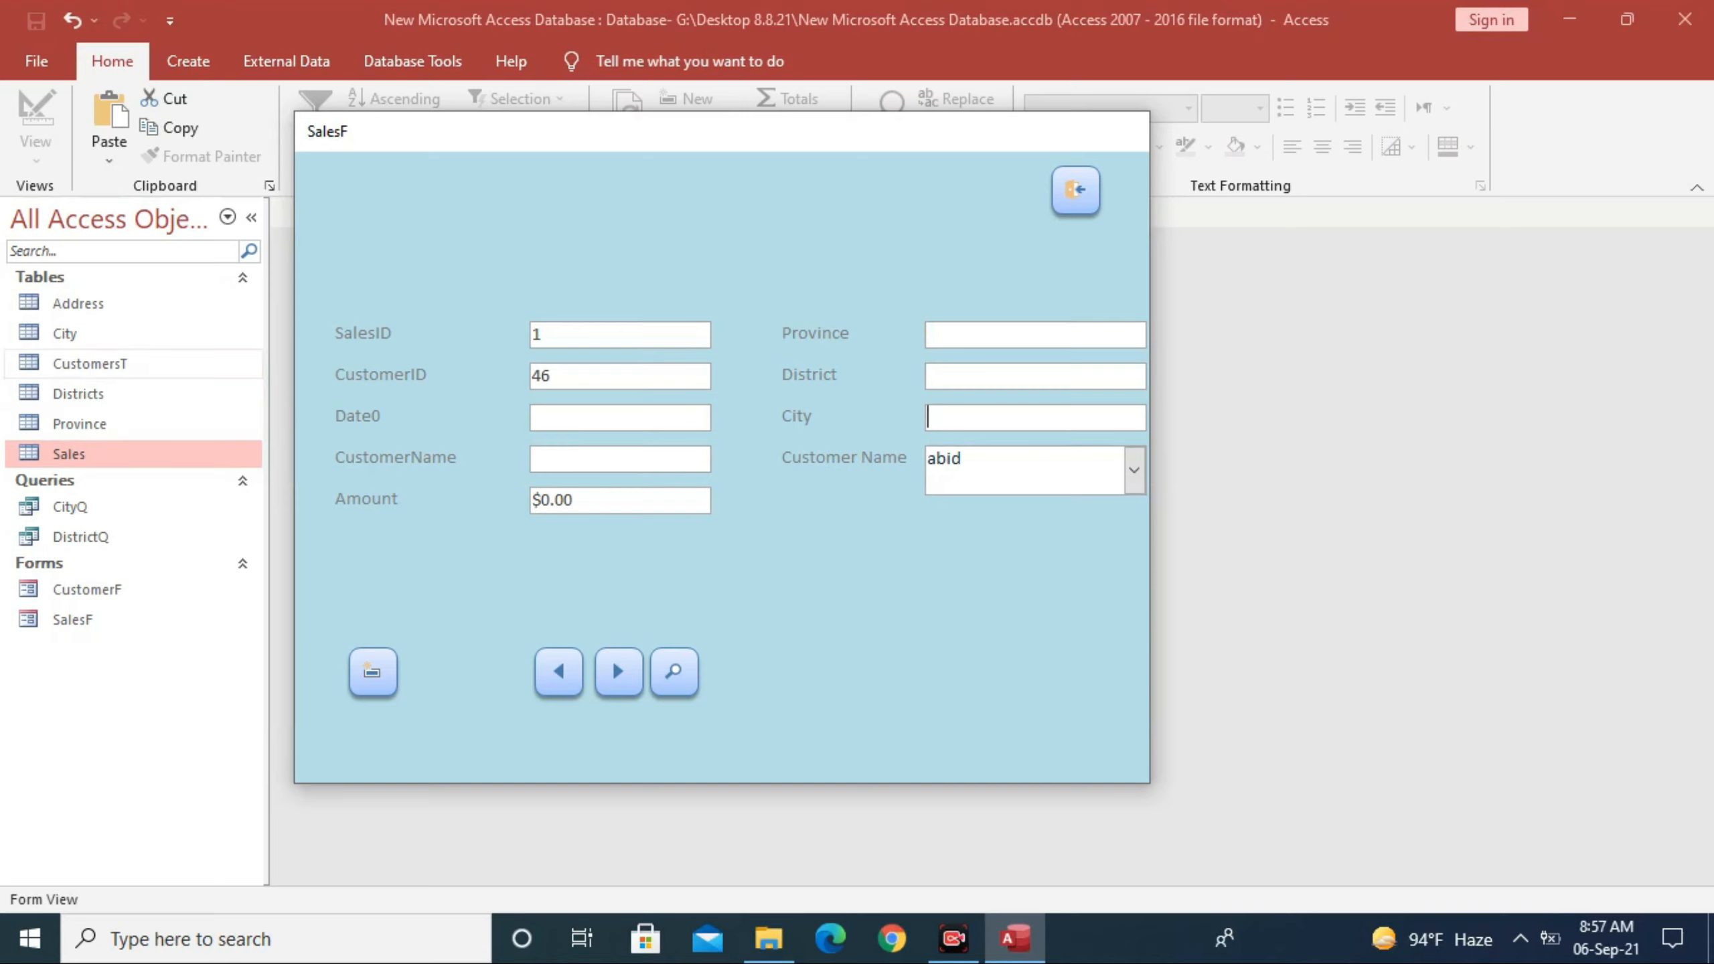
Step: Return SalesF to Design View and rename the Customer Name combo box as CmbCustomer
left_click(89, 364)
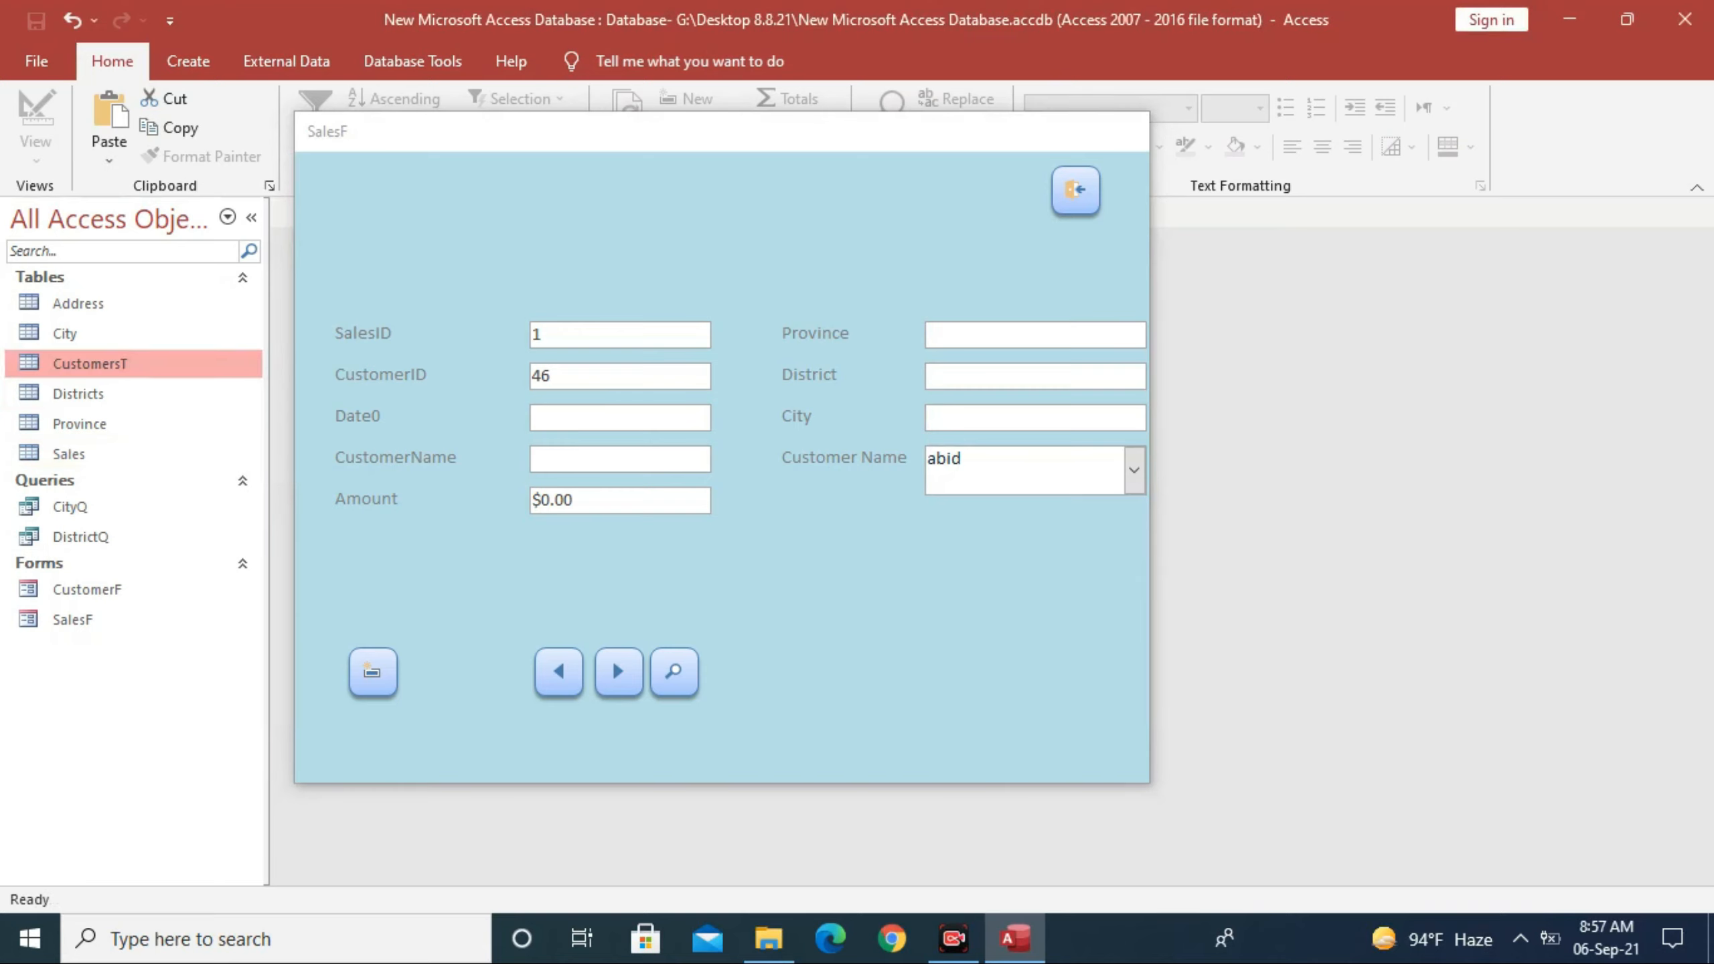
right_click(678, 132)
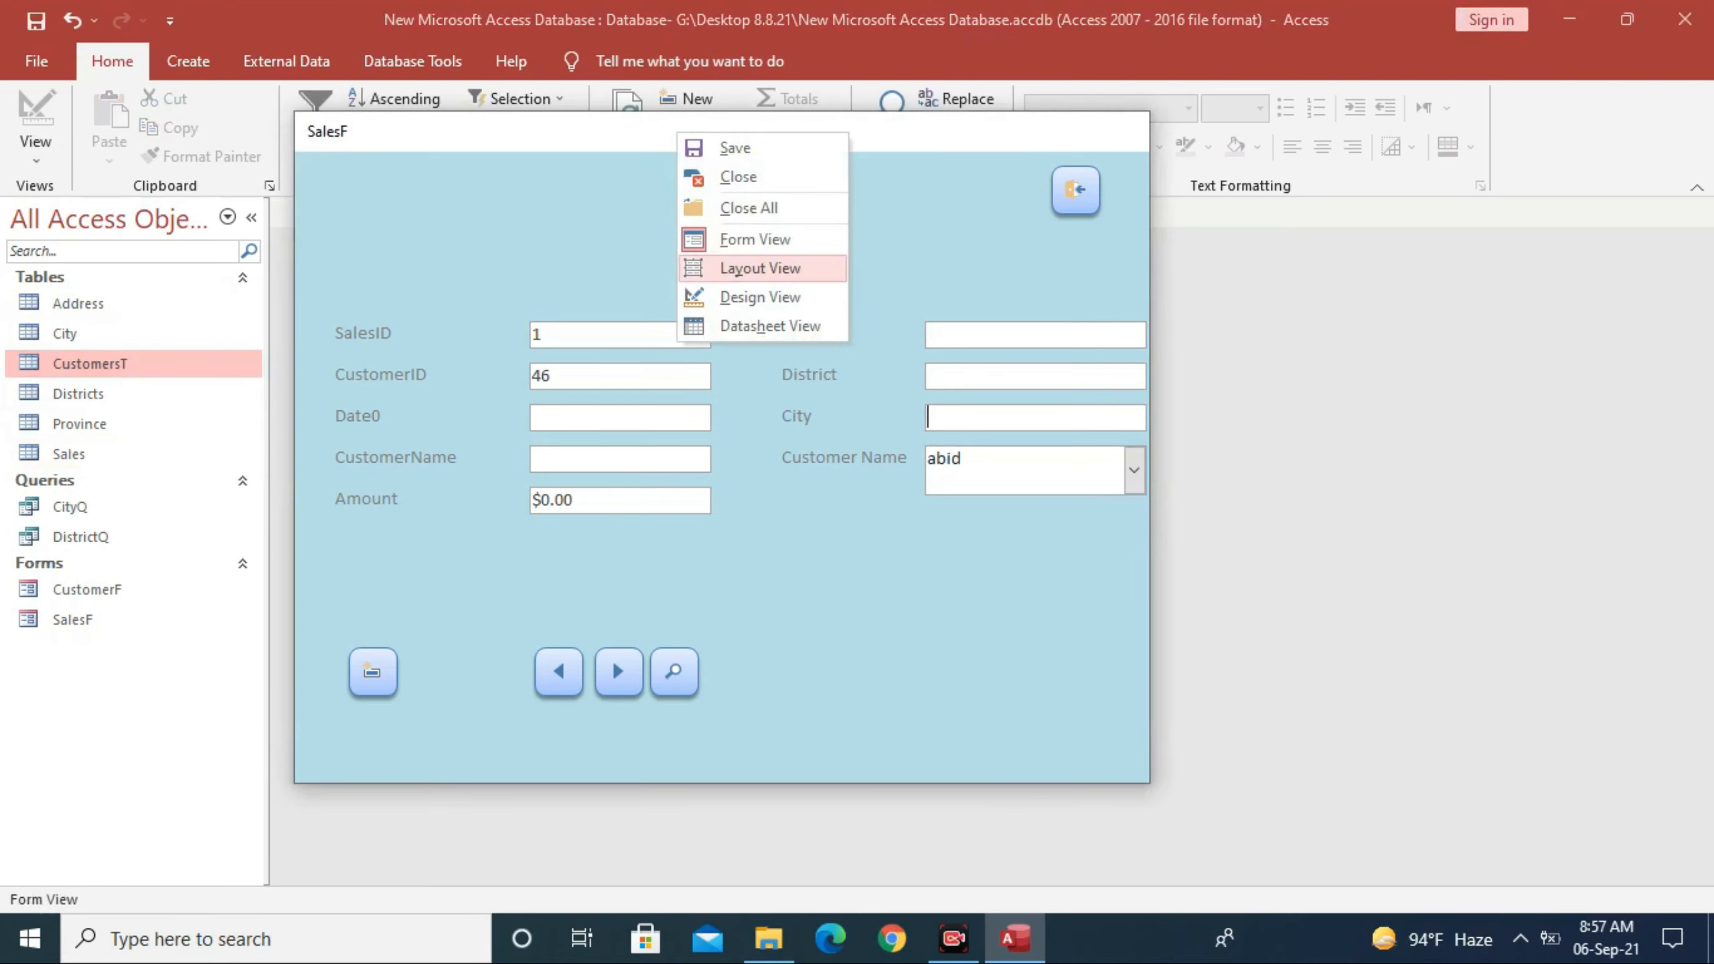
left_click(760, 297)
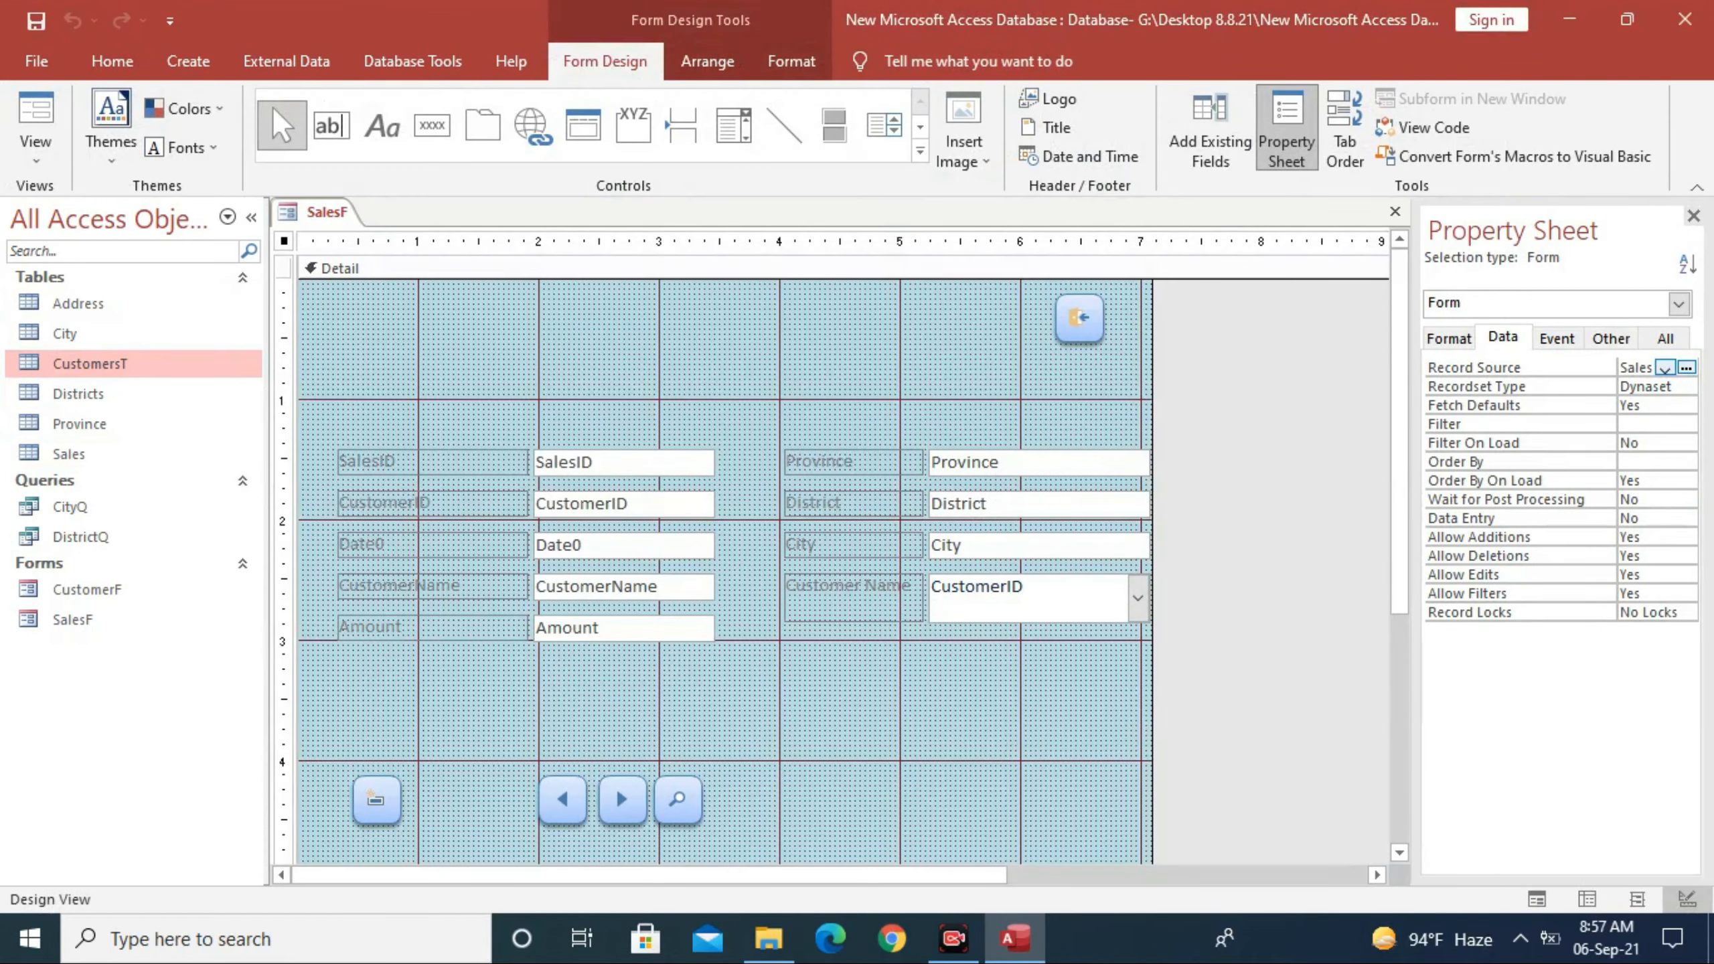
left_click(1027, 598)
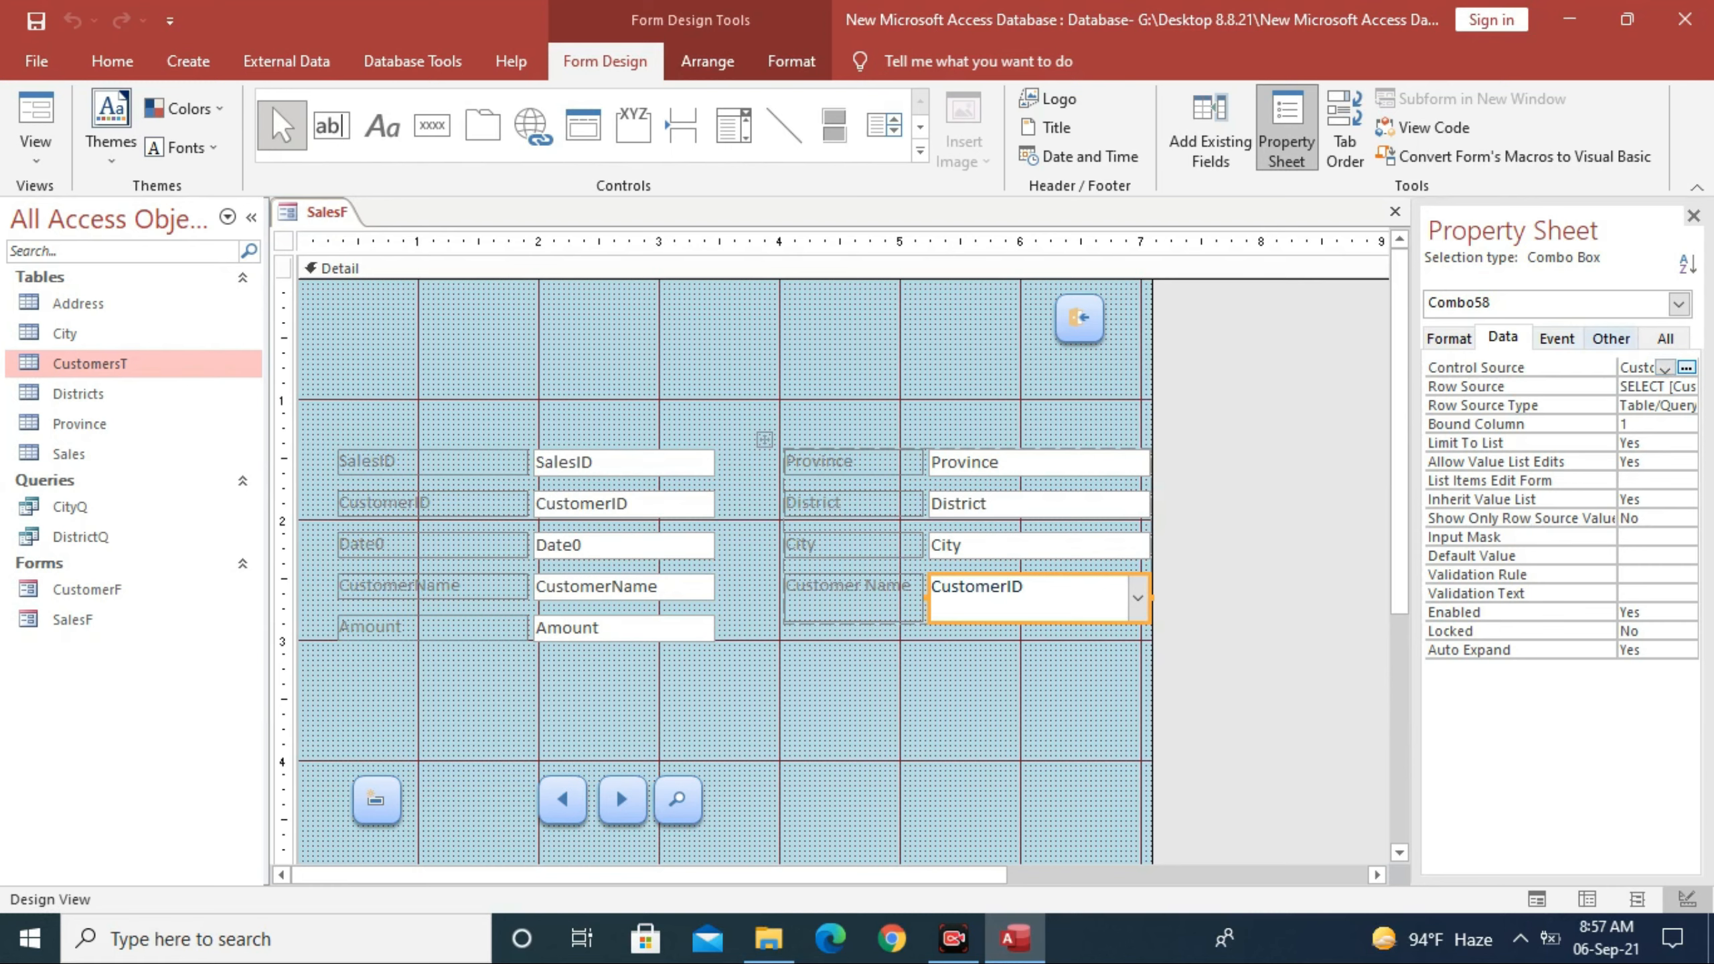
left_click(1610, 338)
left_click(1682, 368)
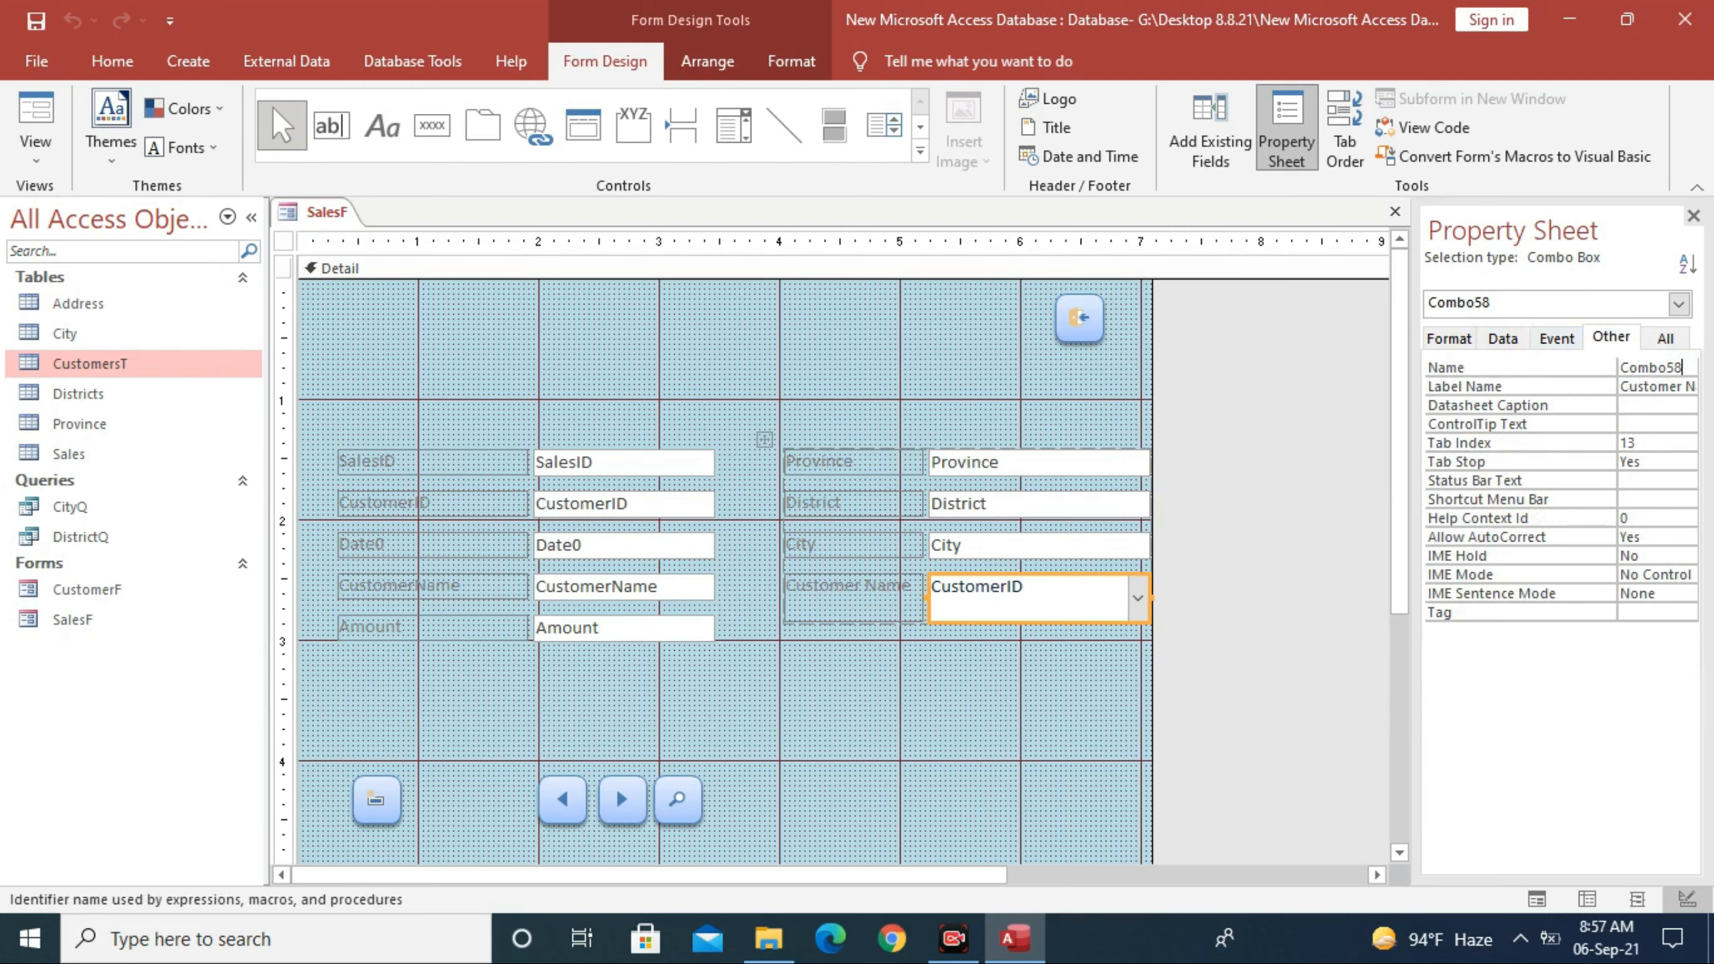
key("BackSpace")
key("BackSpace")
key("BackSpace")
key("BackSpace")
key("BackSpace")
key("BackSpace")
key("BackSpace")
type("CmbCustomer")
key("Return")
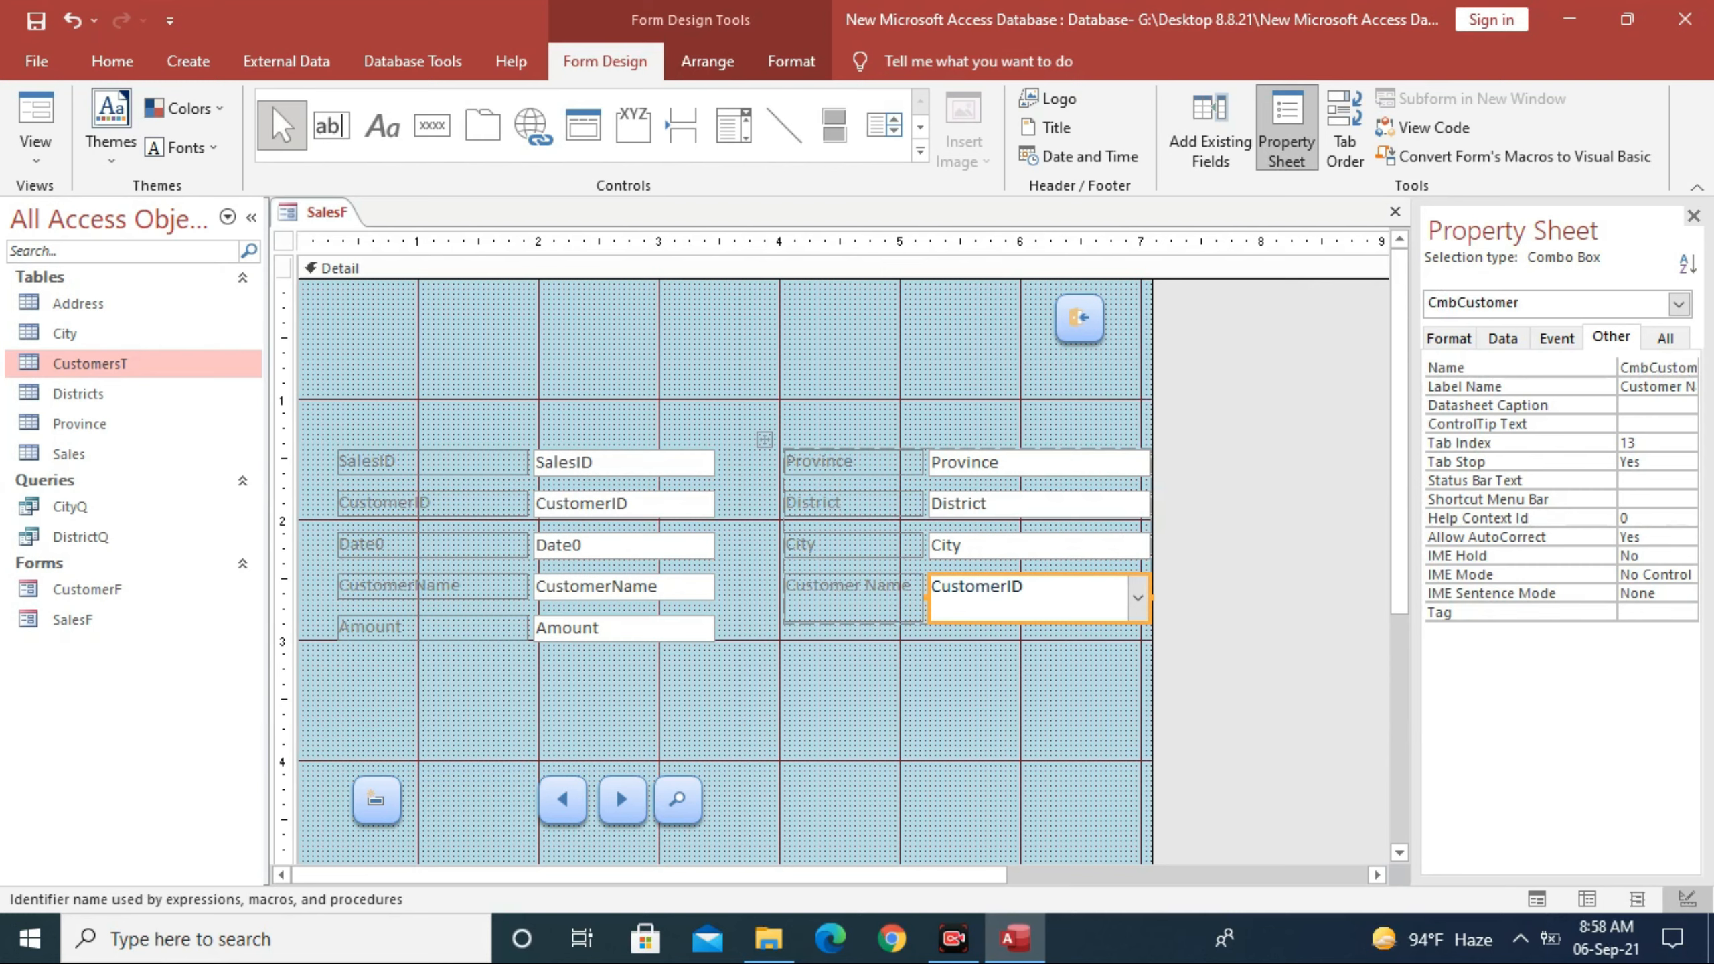
Step: Create an After Update event procedure for CmbCustomer and remove the extra blank lines above it in the code
left_click(1556, 338)
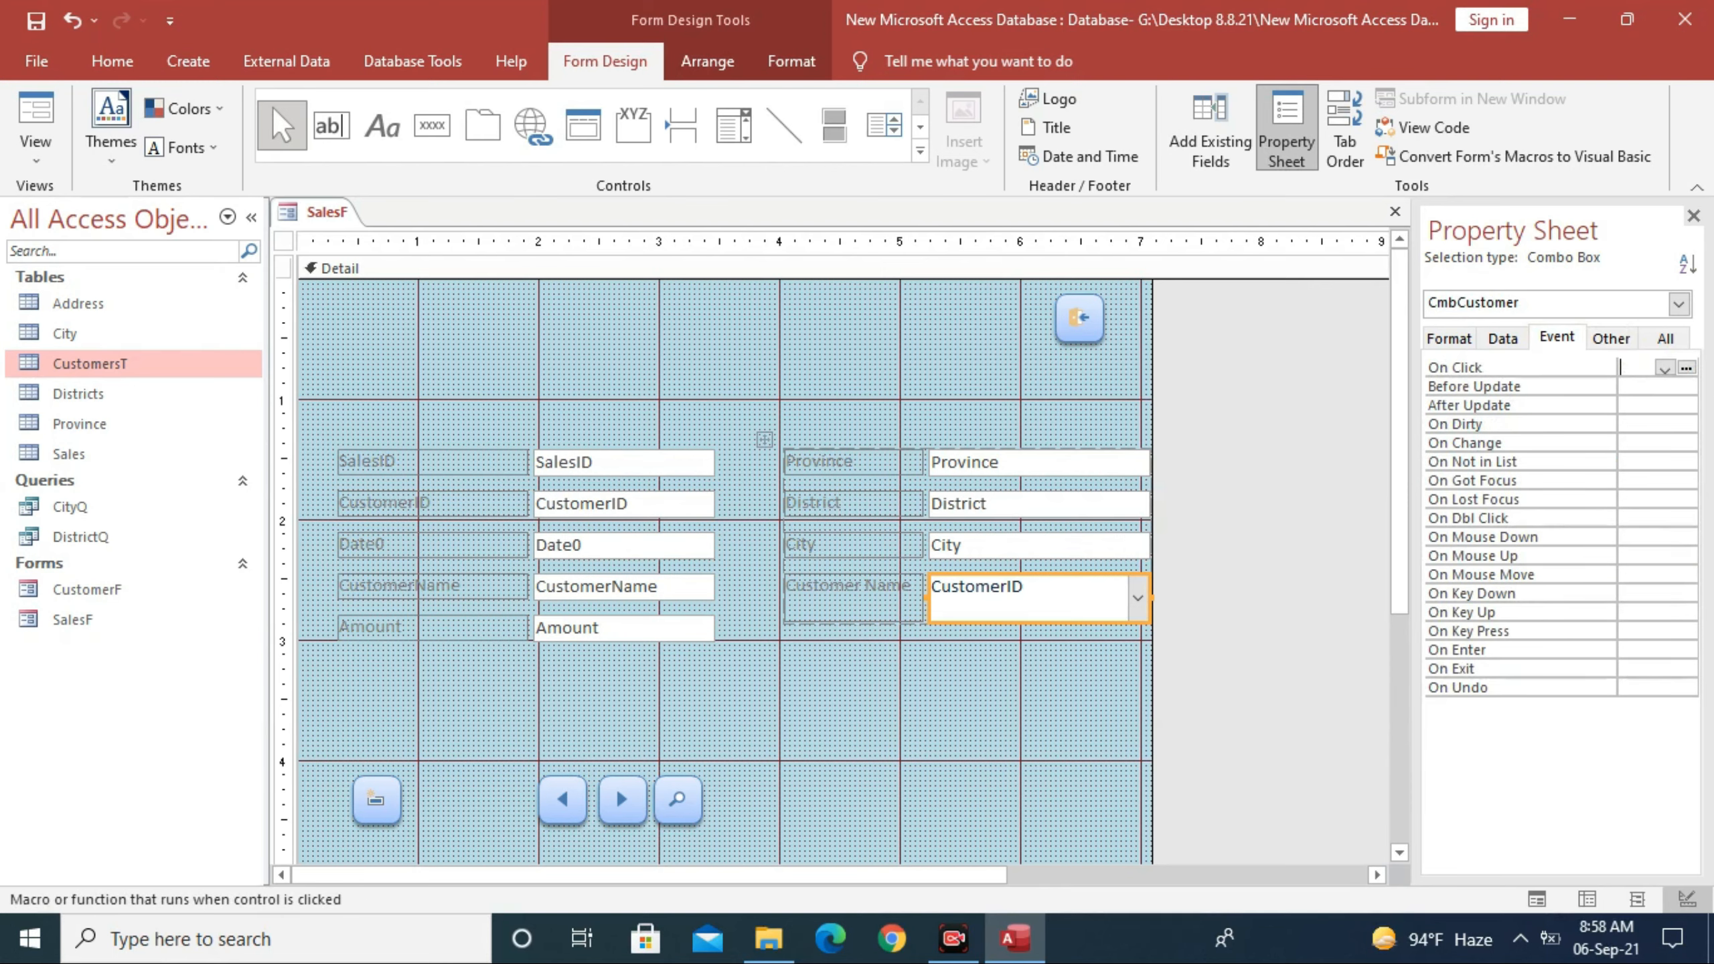
left_click(1662, 405)
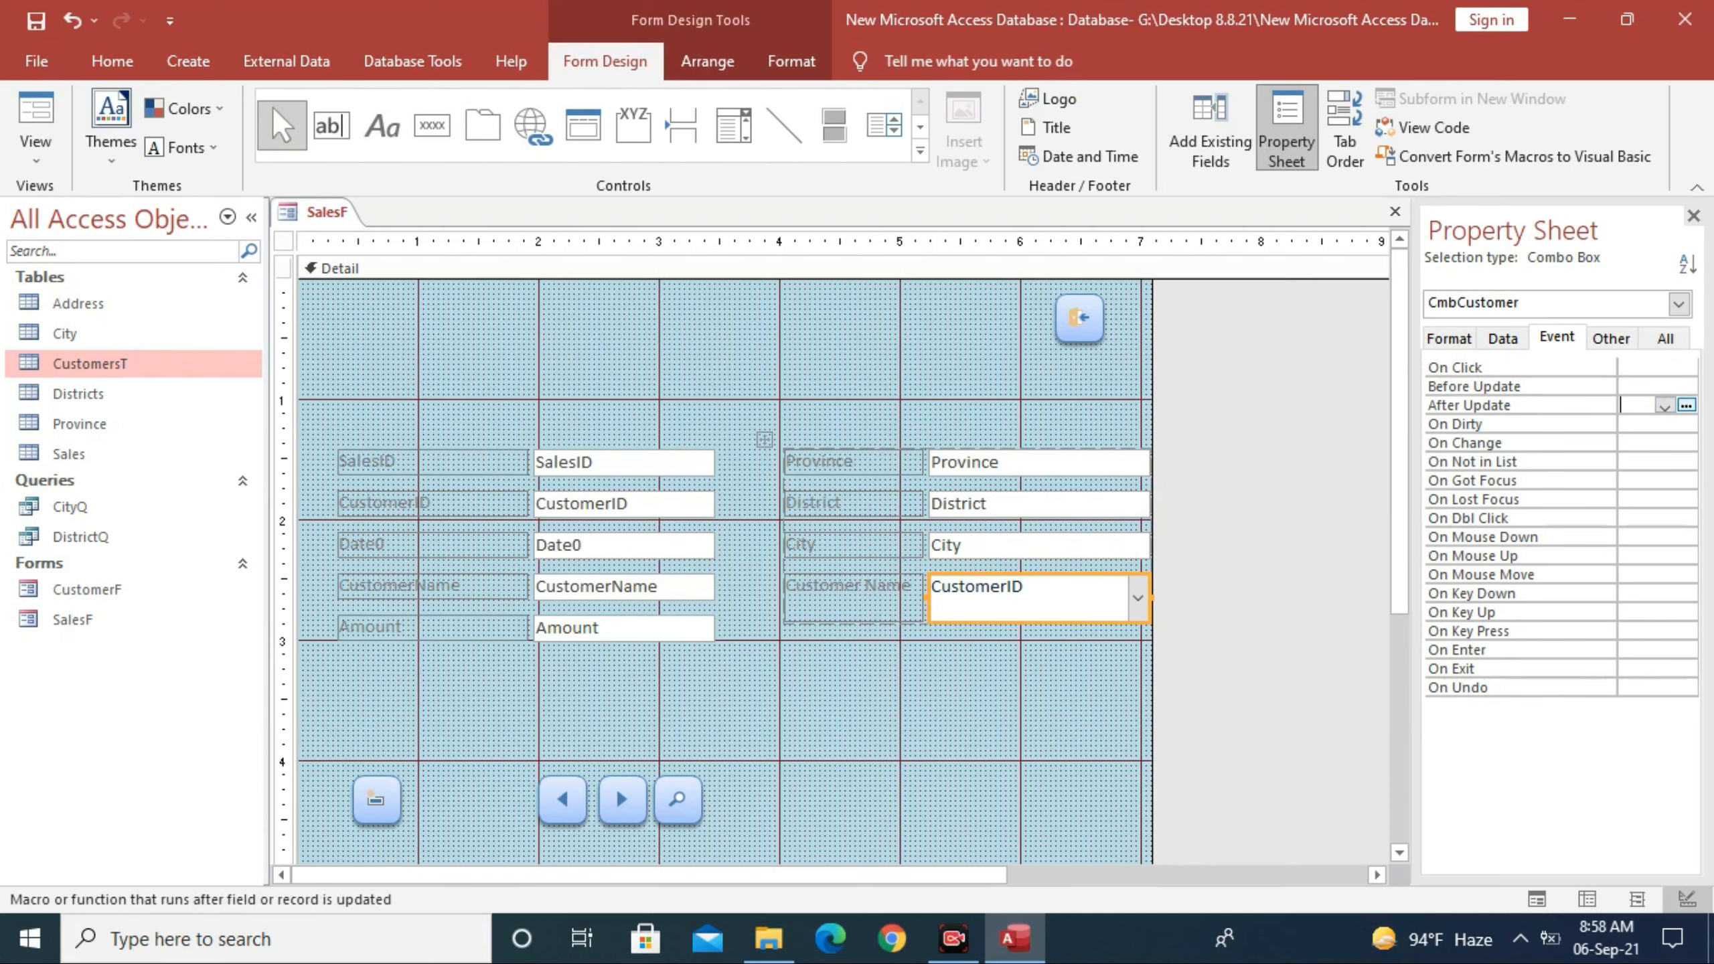
left_click(1664, 406)
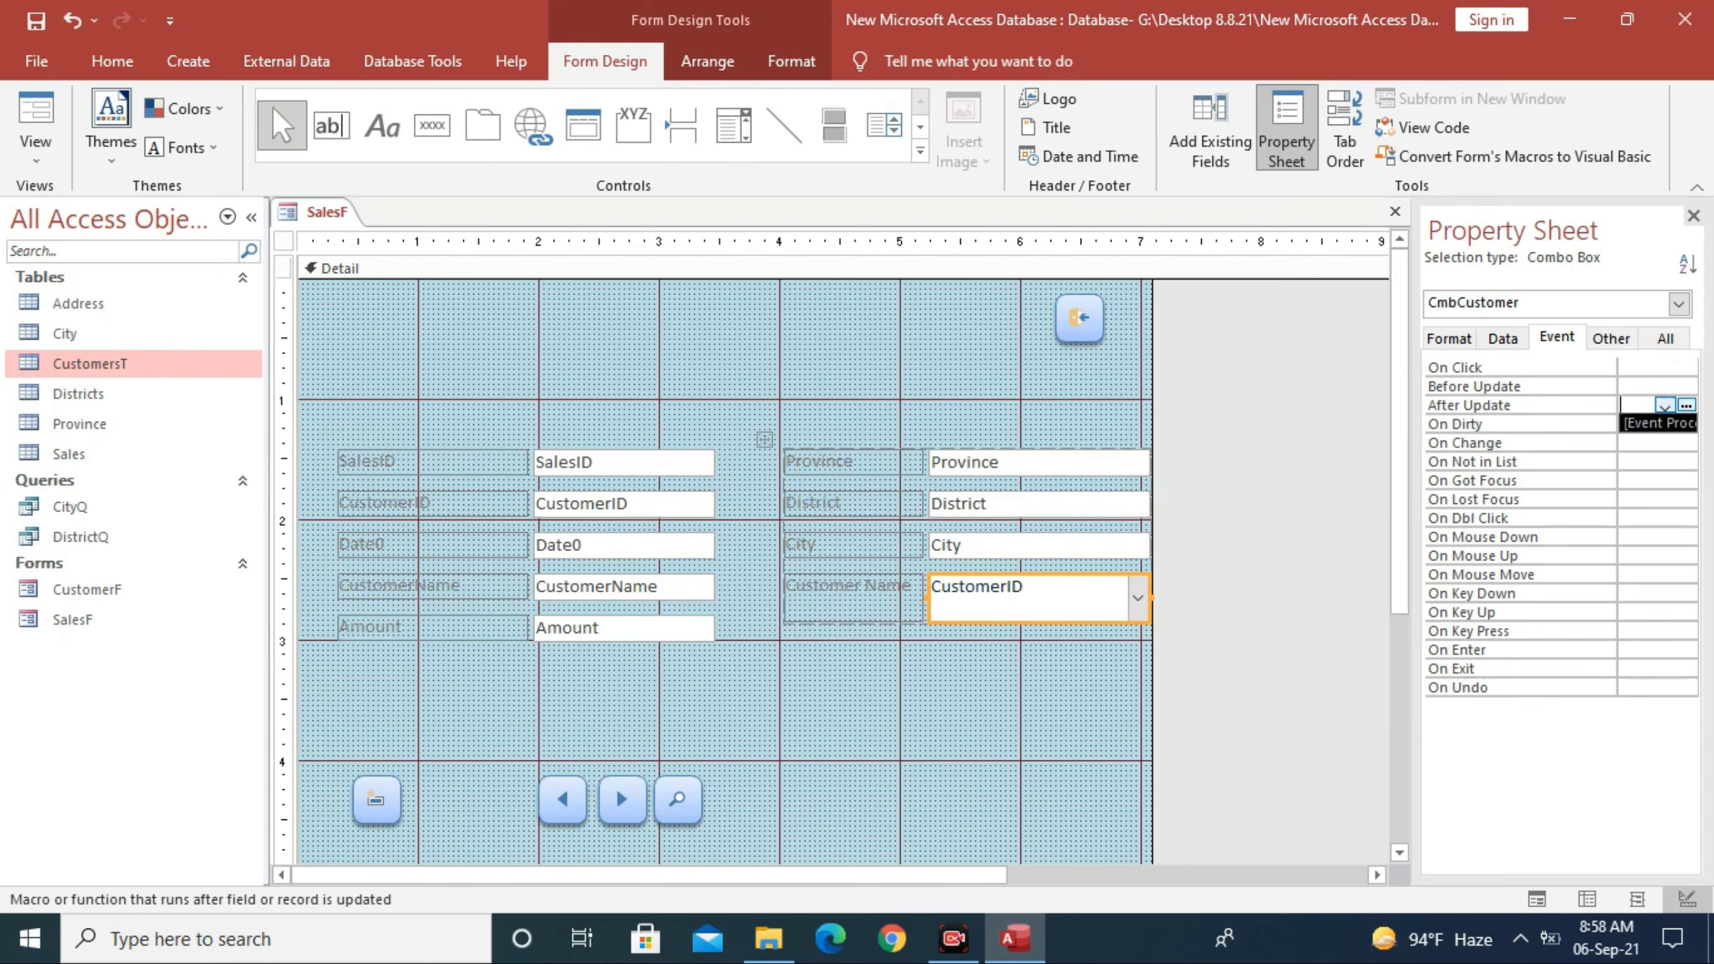
left_click(1658, 423)
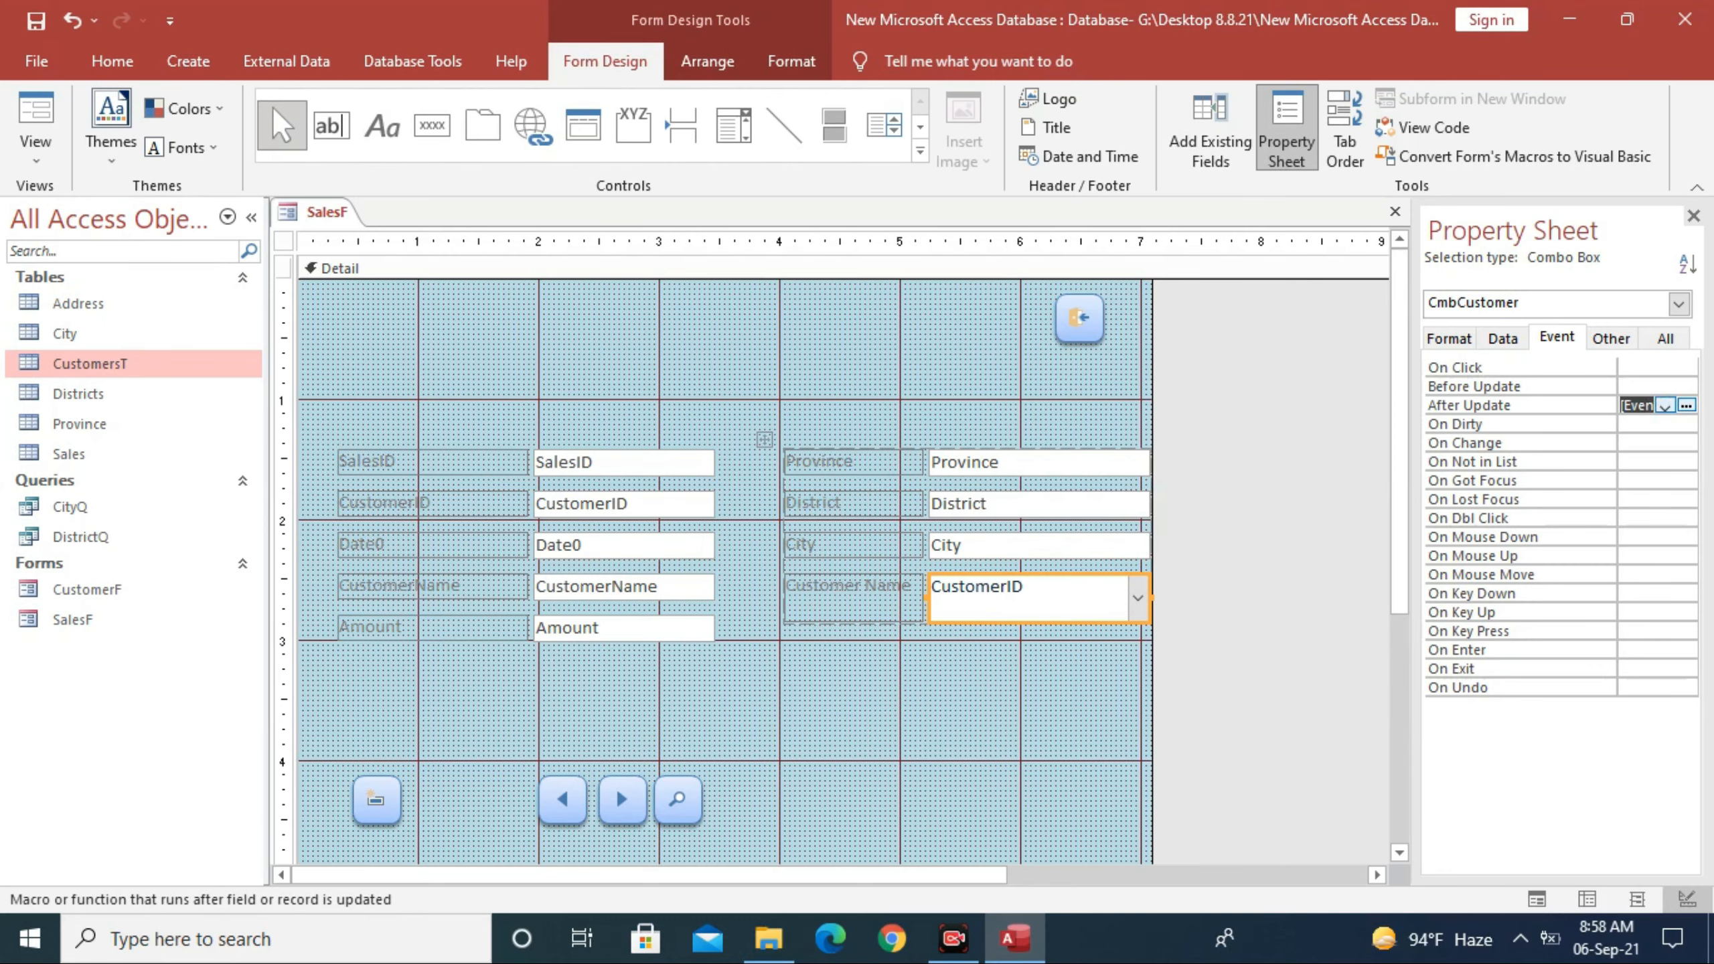
left_click(1686, 406)
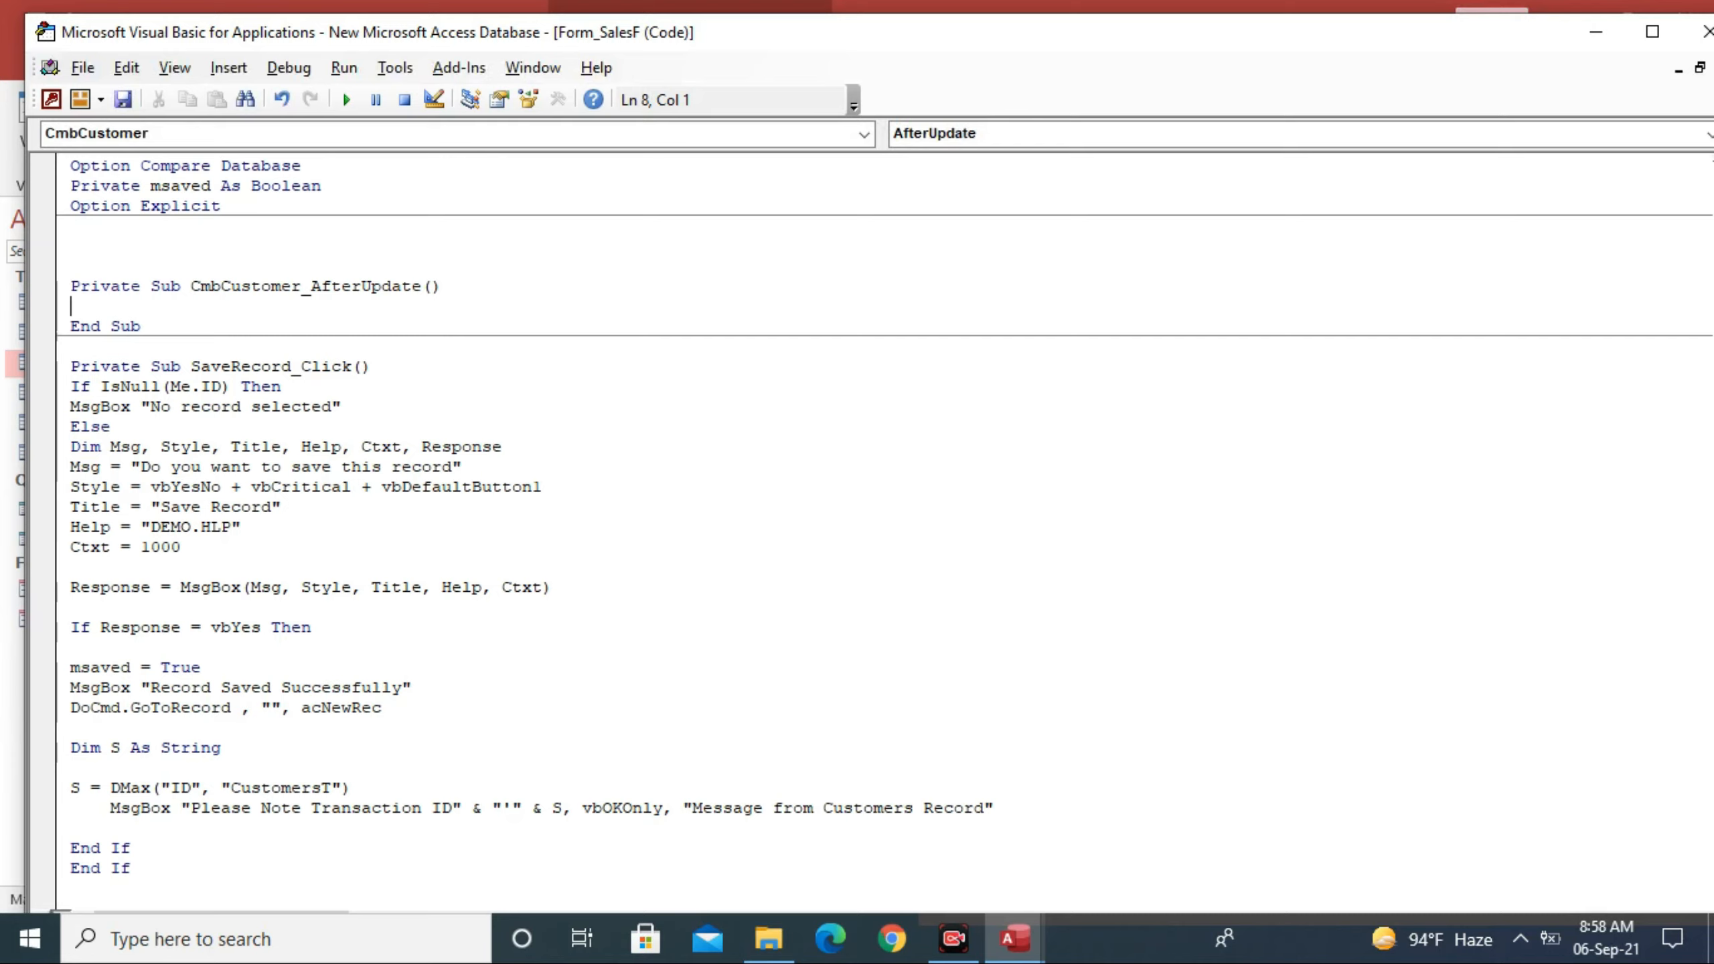
key("BackSpace")
key("BackSpace")
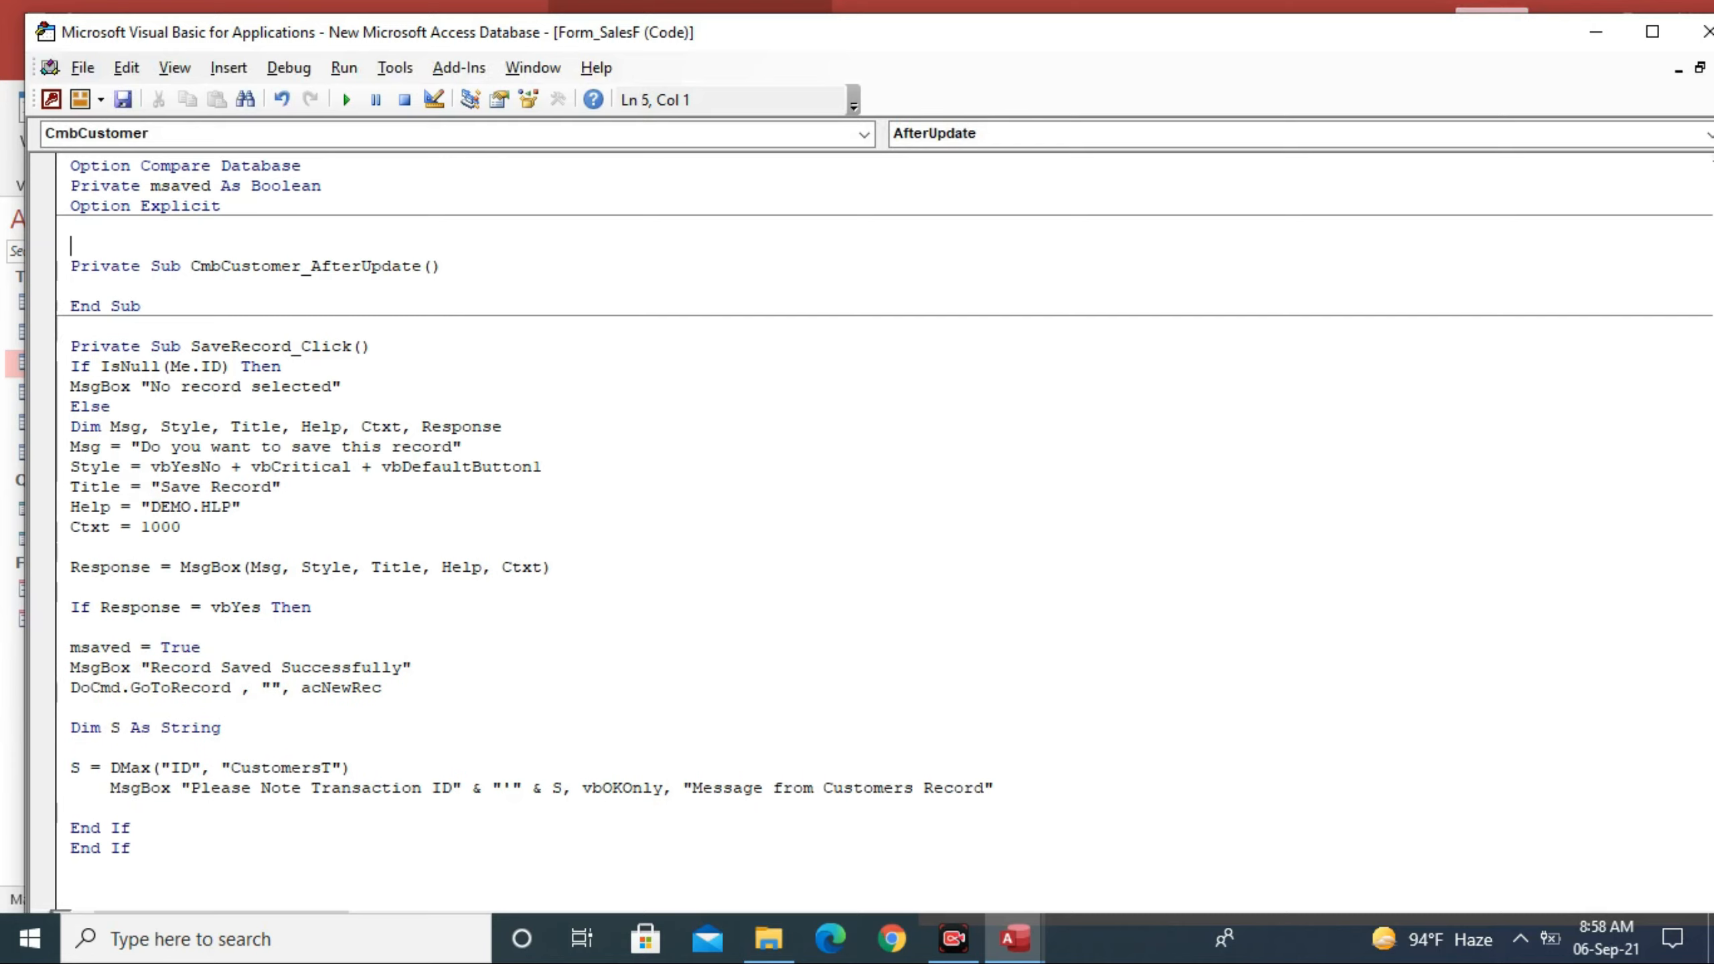
left_click(100, 246)
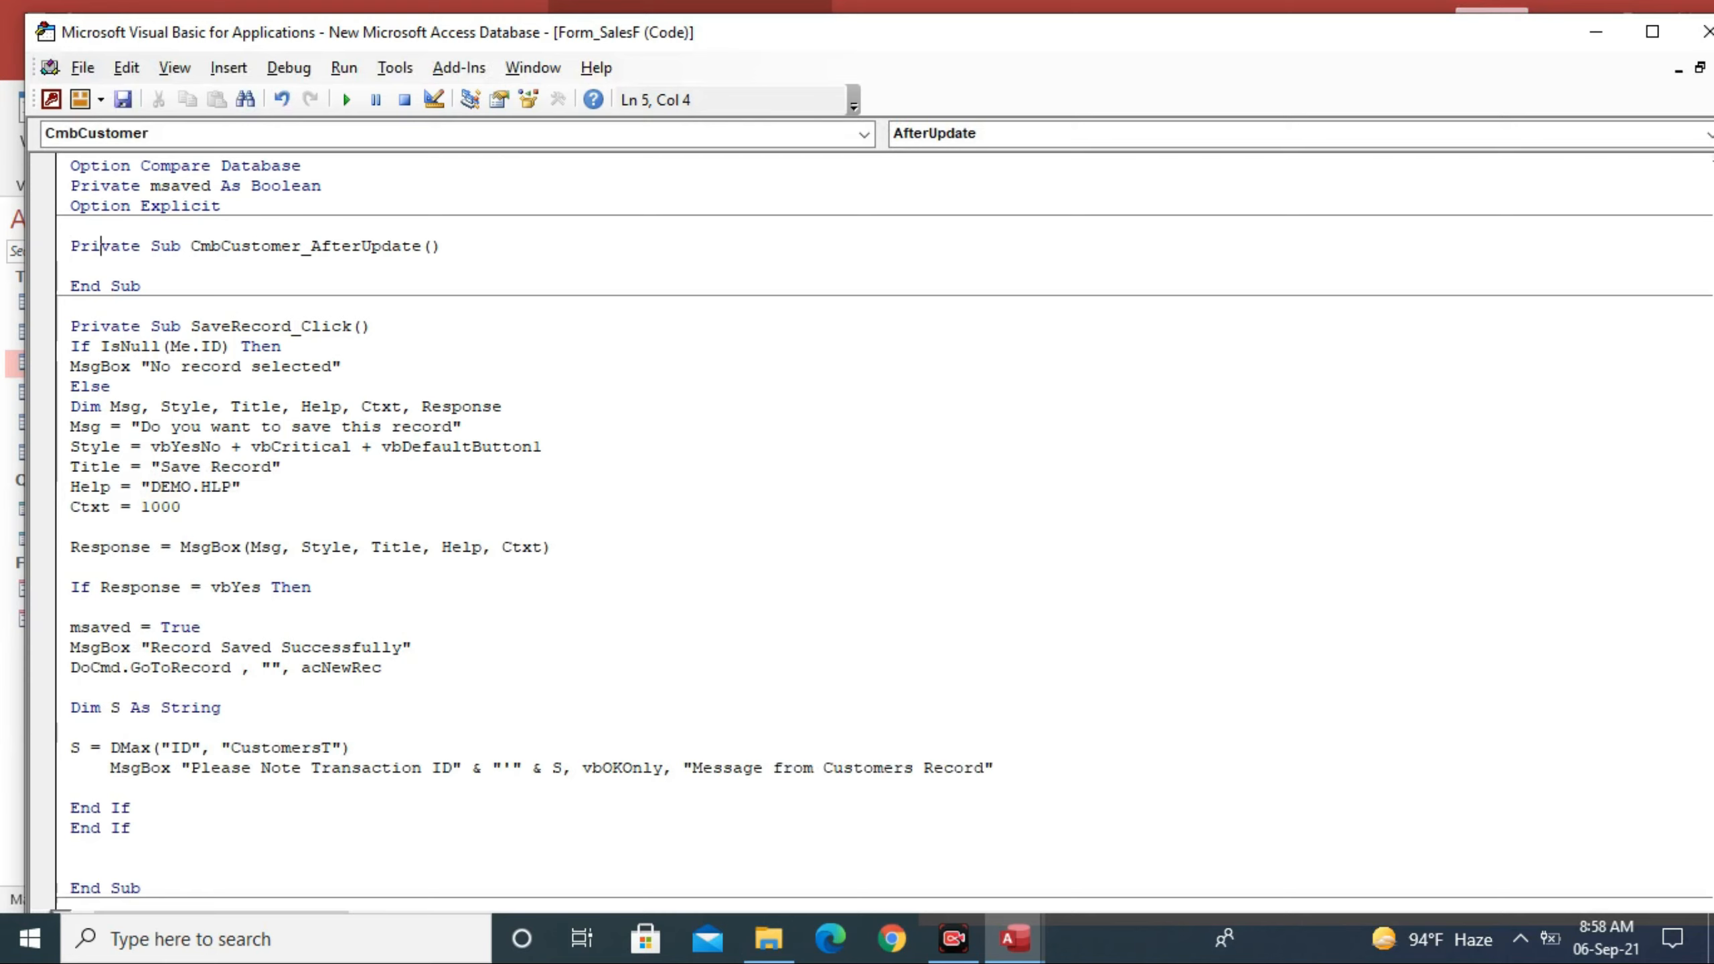
Step: Begin a line in CmbCustomer_AfterUpdate with the code Provice = Dlookup("ProvinceName"
key("End")
key("Return")
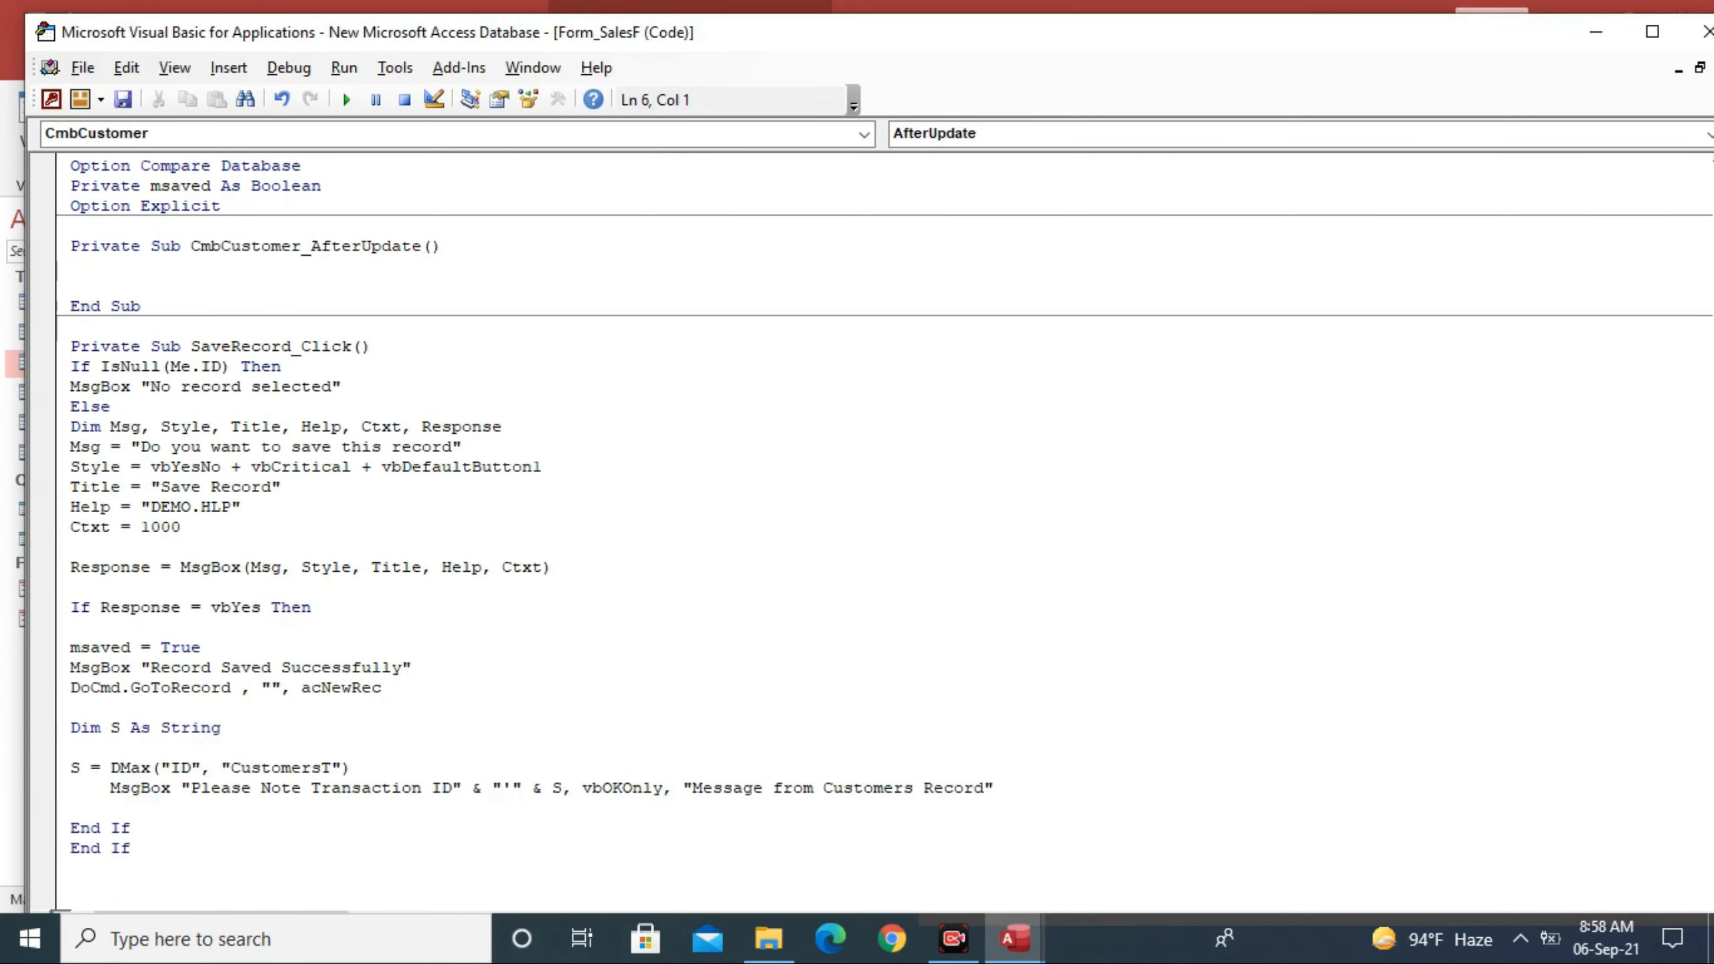
type("Provice = Dlookup")
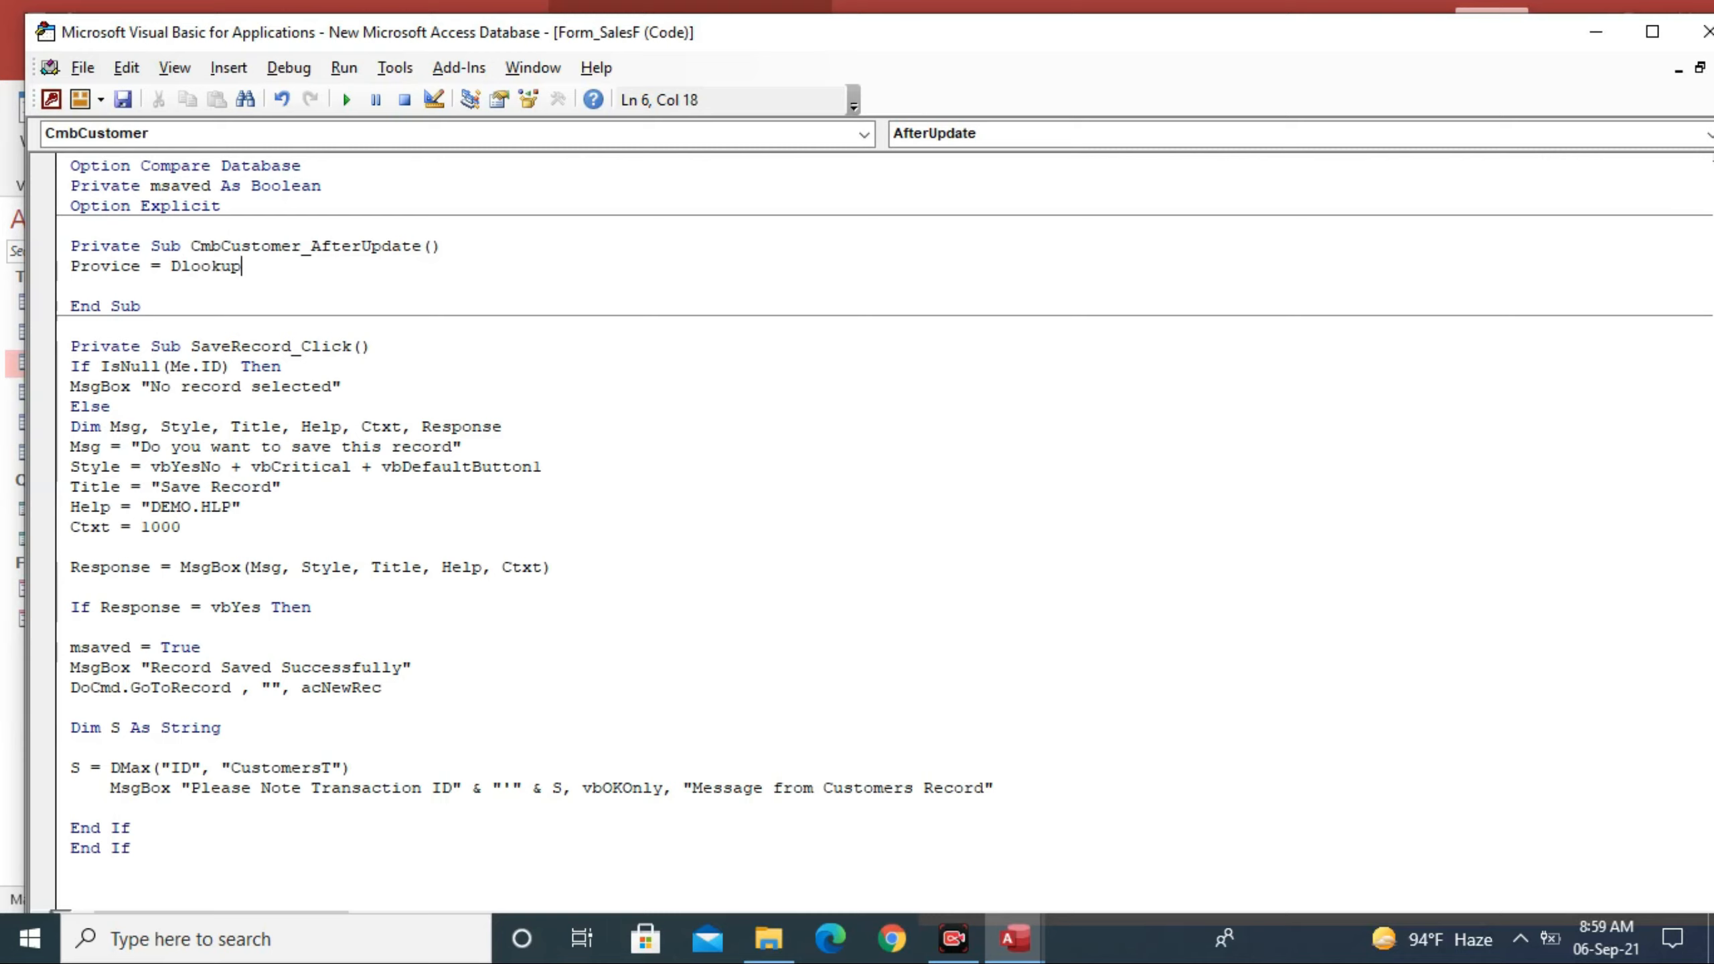
type("(")
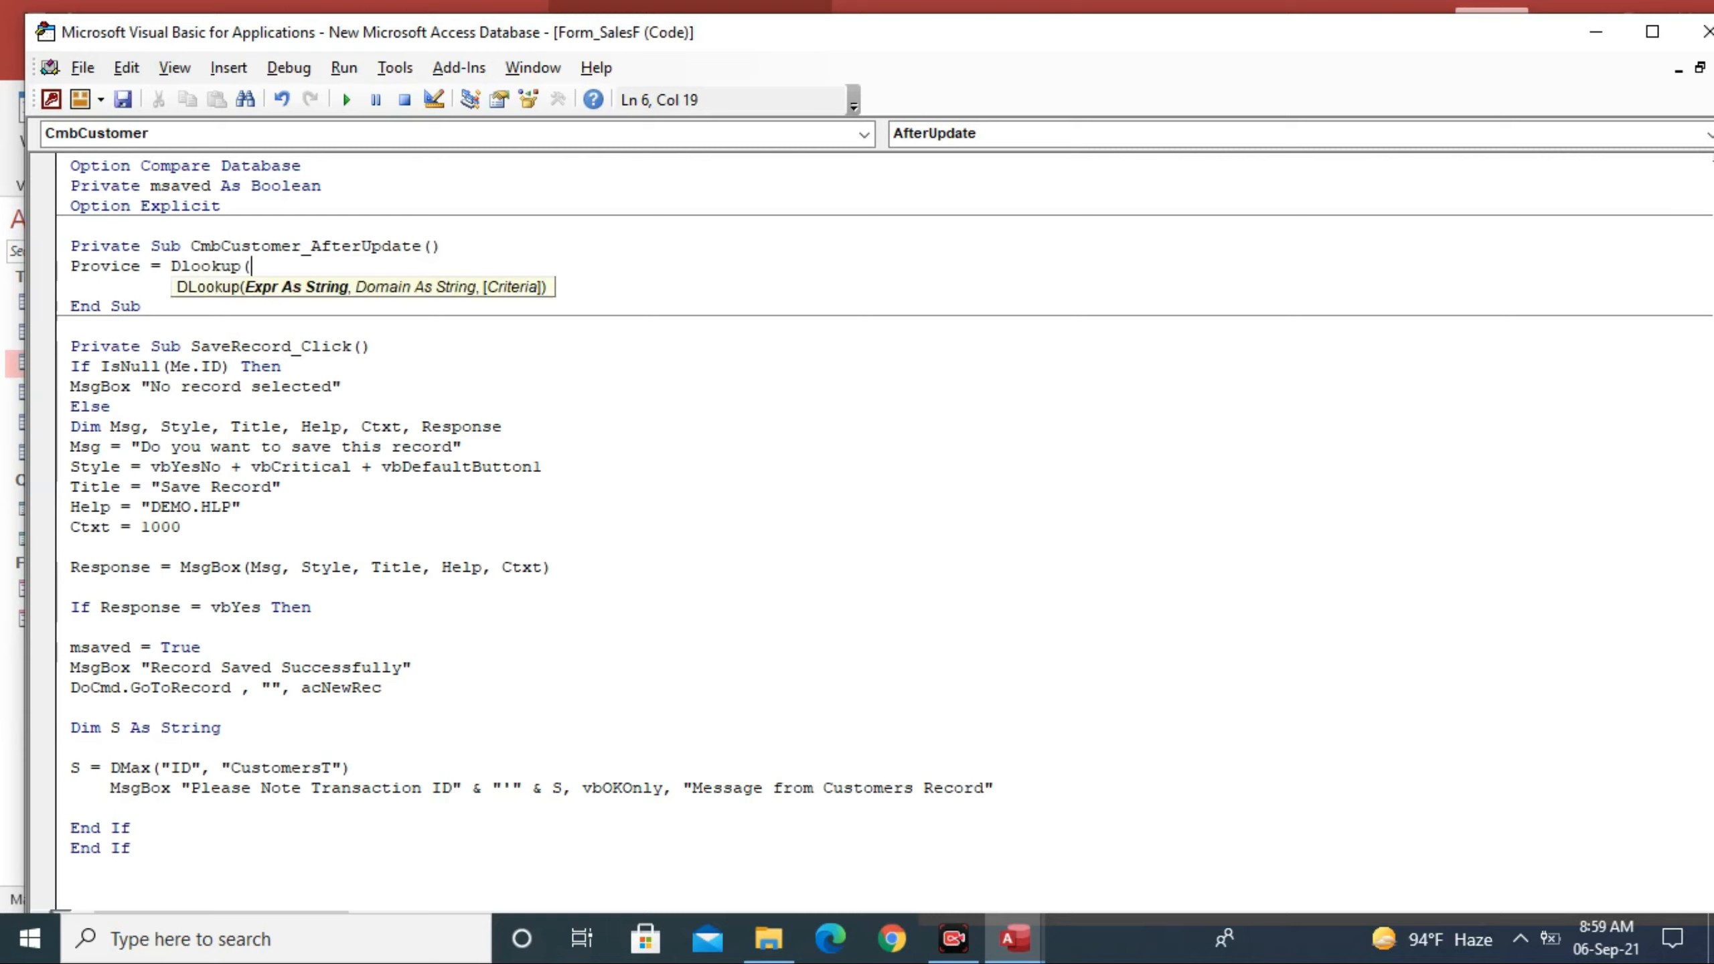
type("\"\"")
key("Left")
type("ProvinceName")
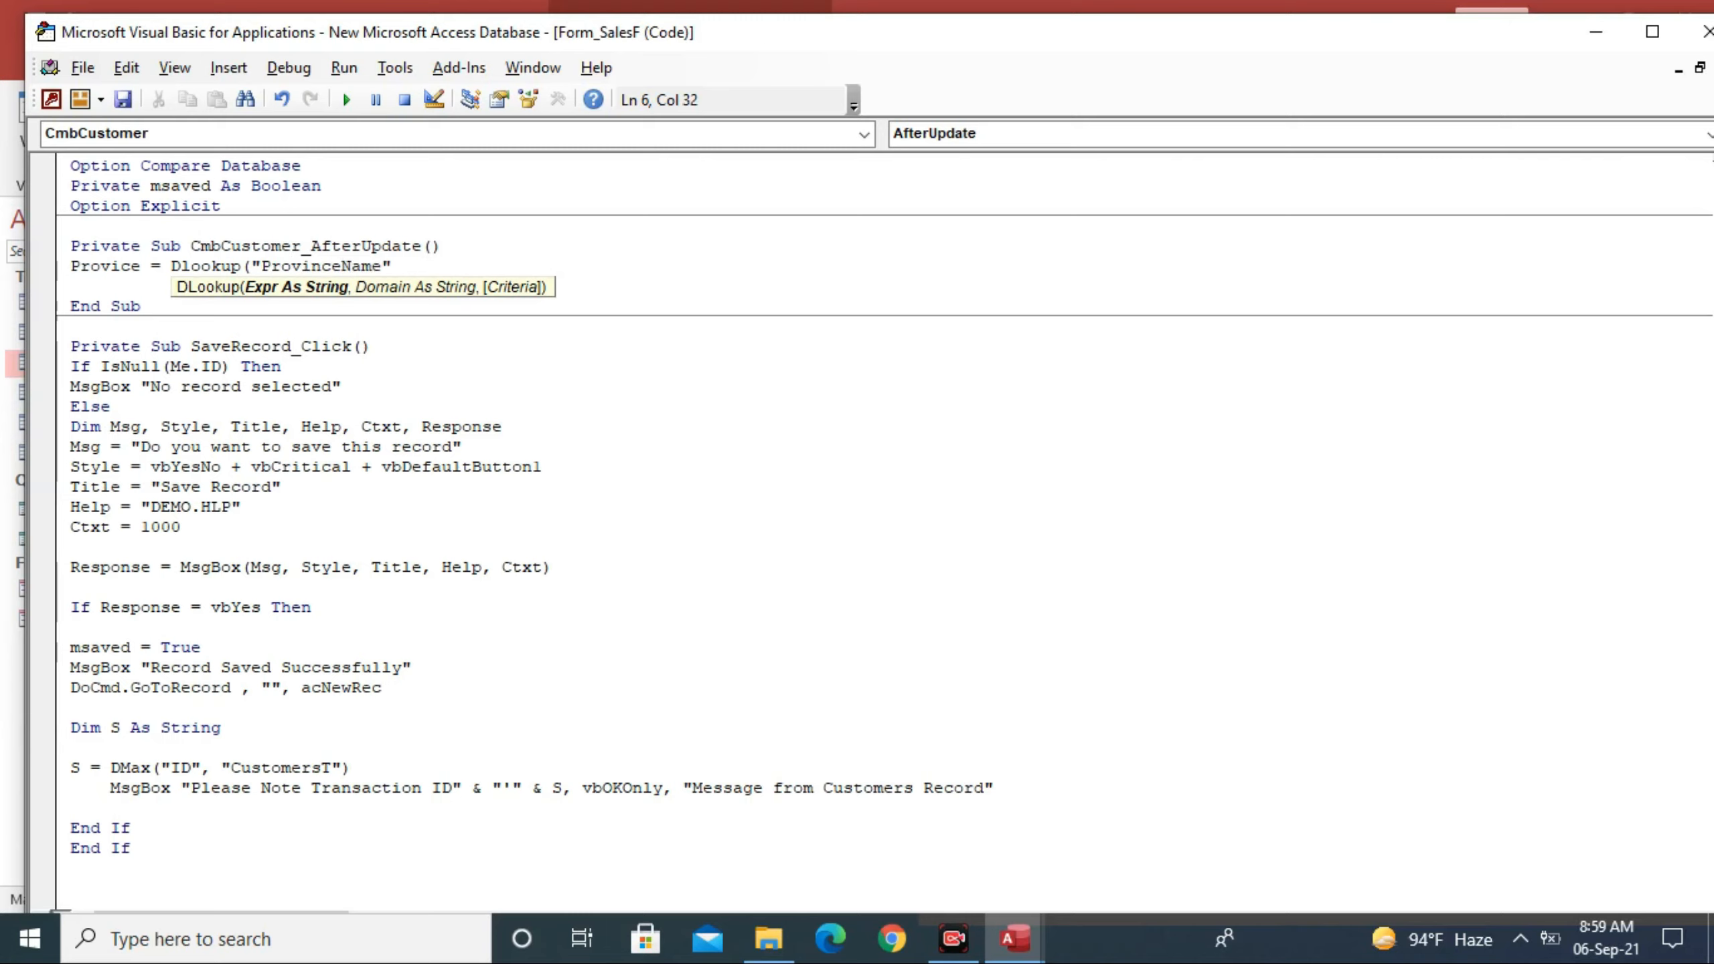
Step: Switch to the Access window and open the CustomersT table in Design View to check the name of its ProvinceName field
mouse_move(1014, 938)
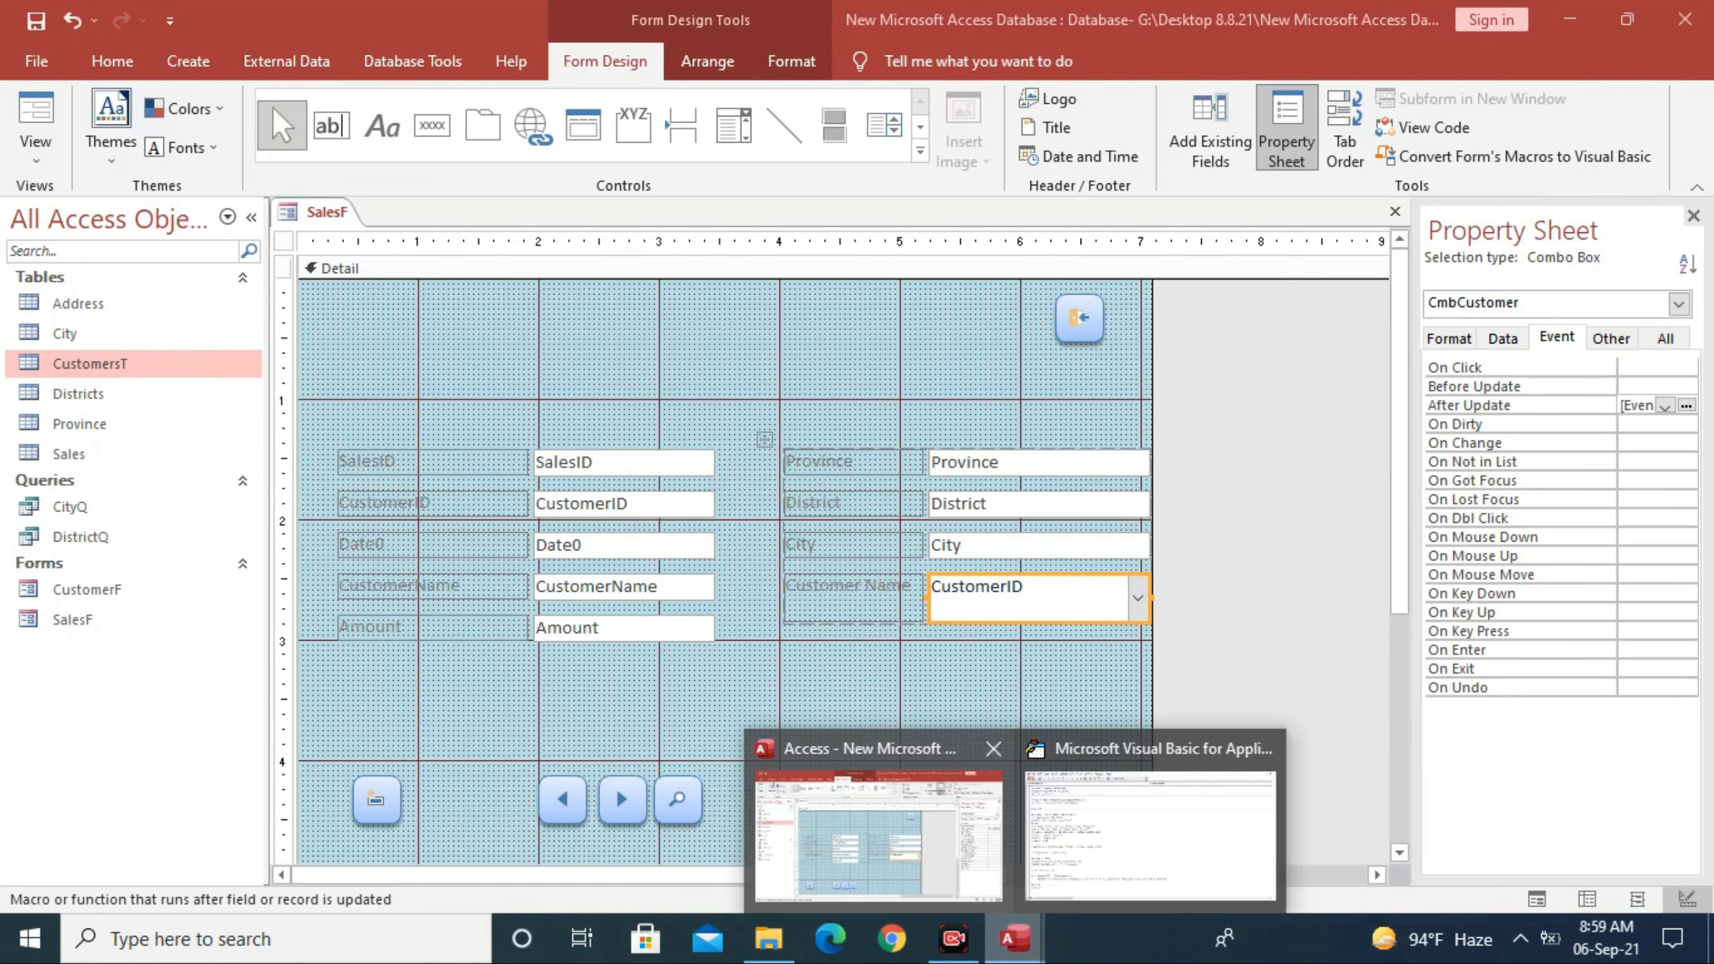
left_click(879, 836)
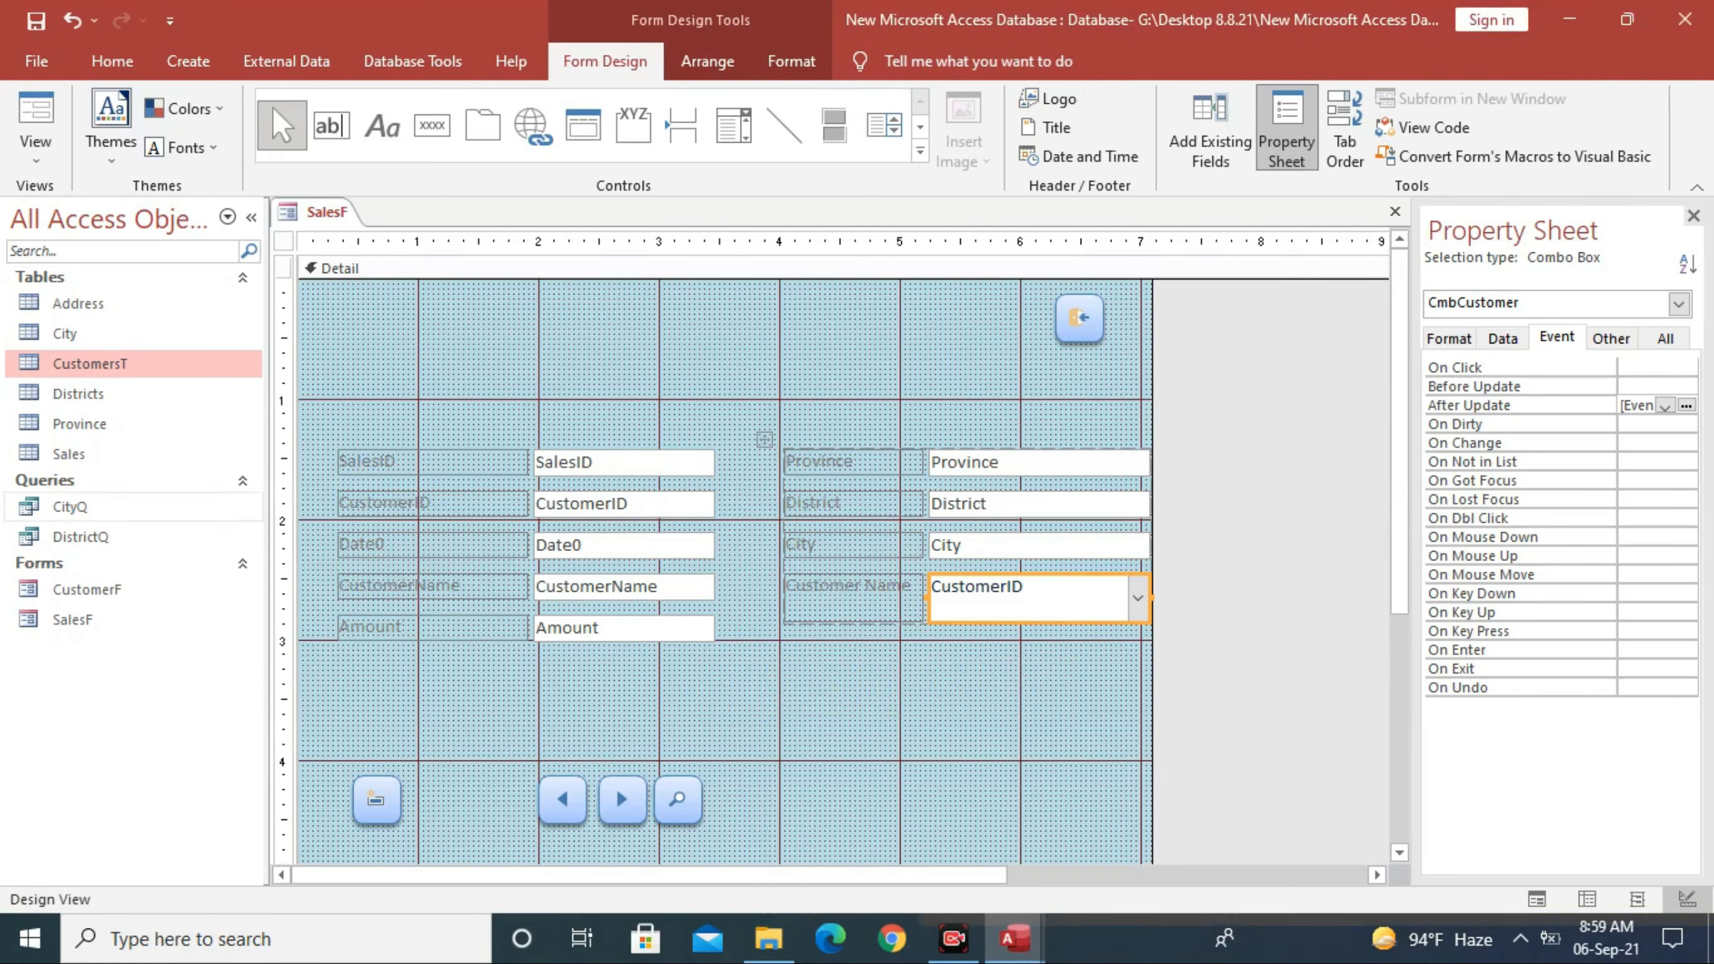
key("Return")
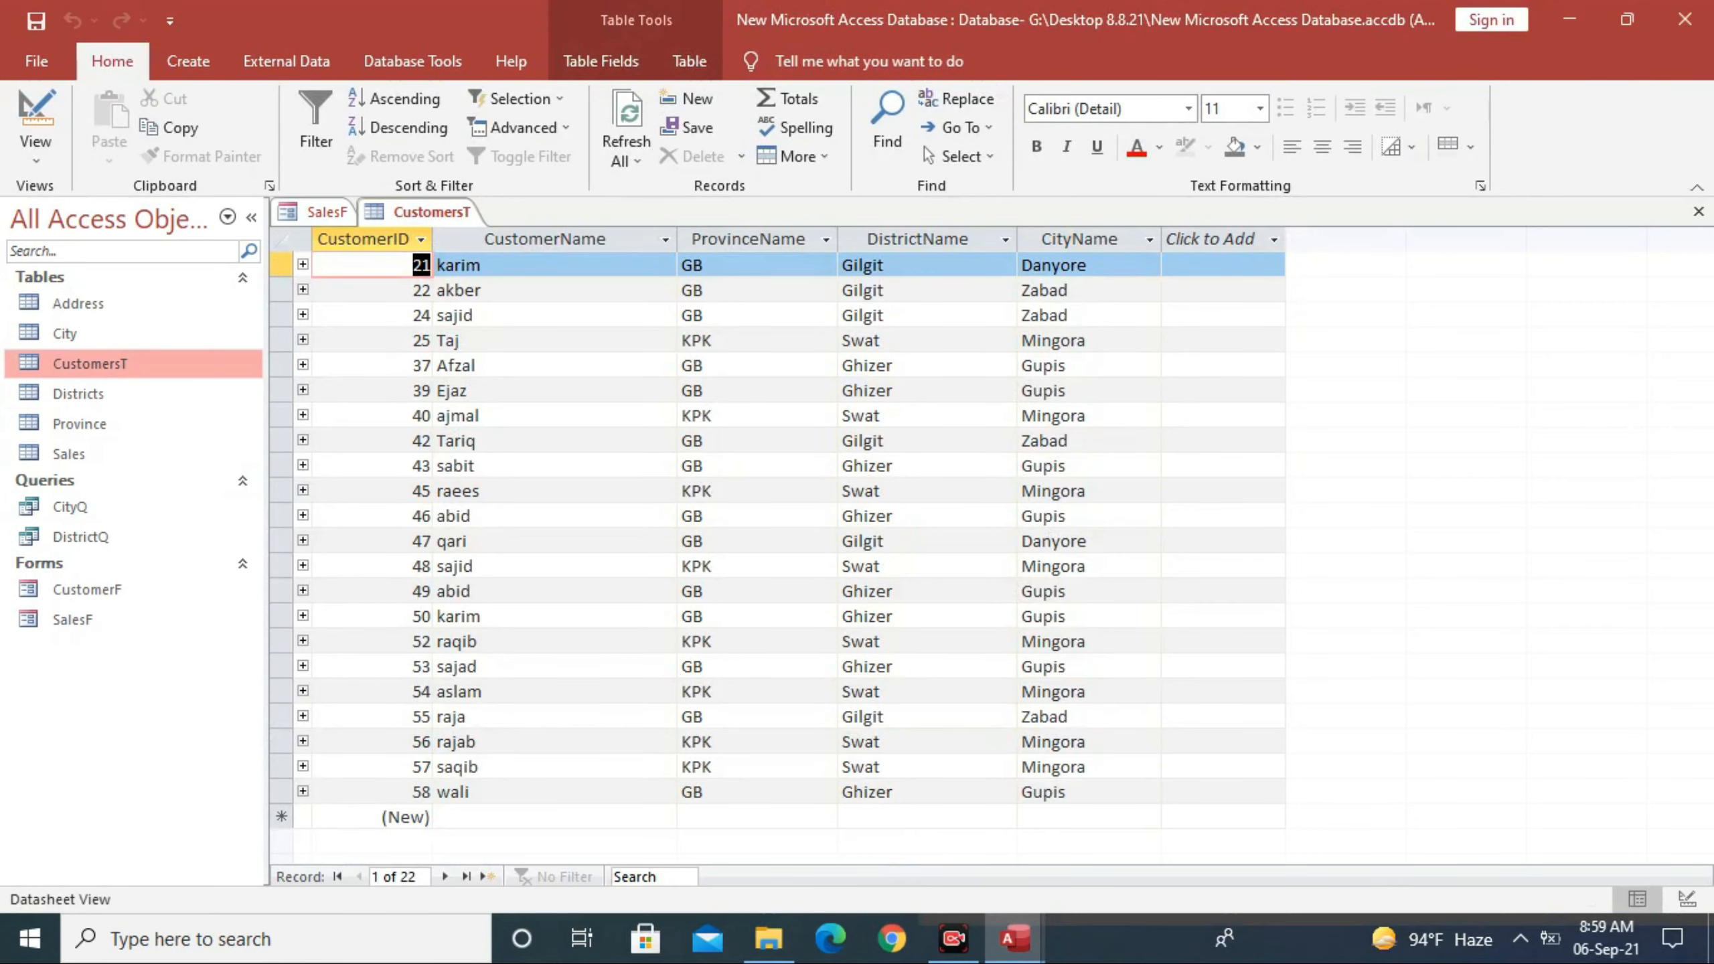
right_click(431, 212)
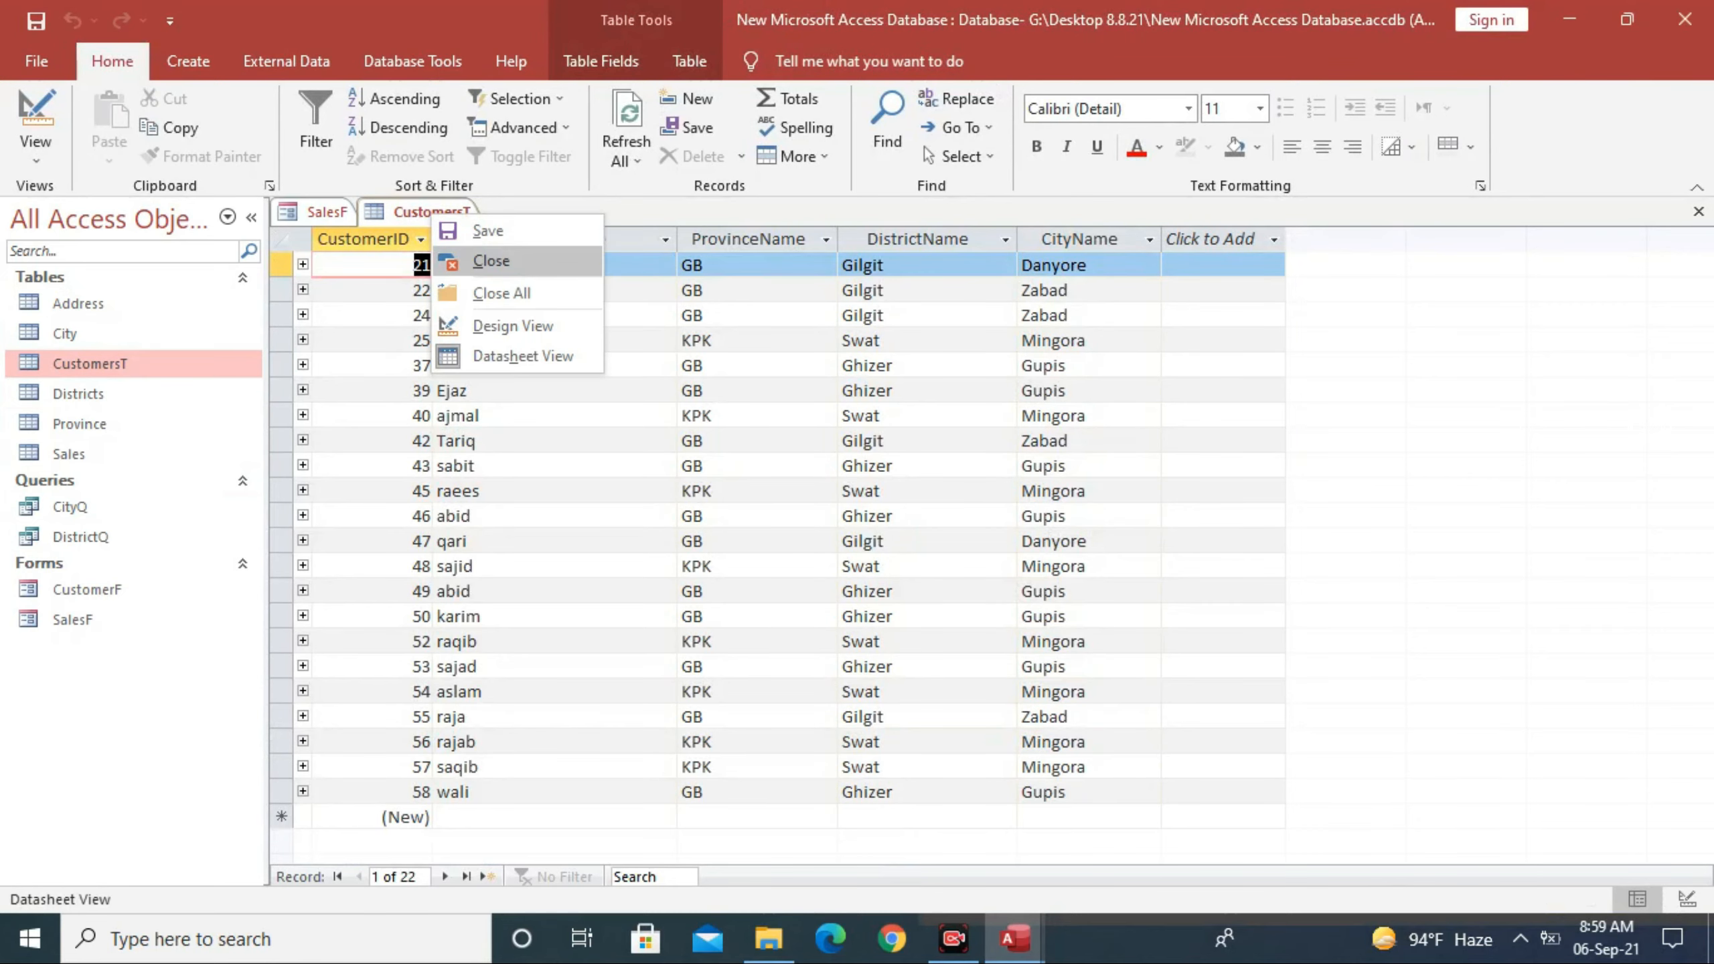
left_click(491, 261)
right_click(99, 367)
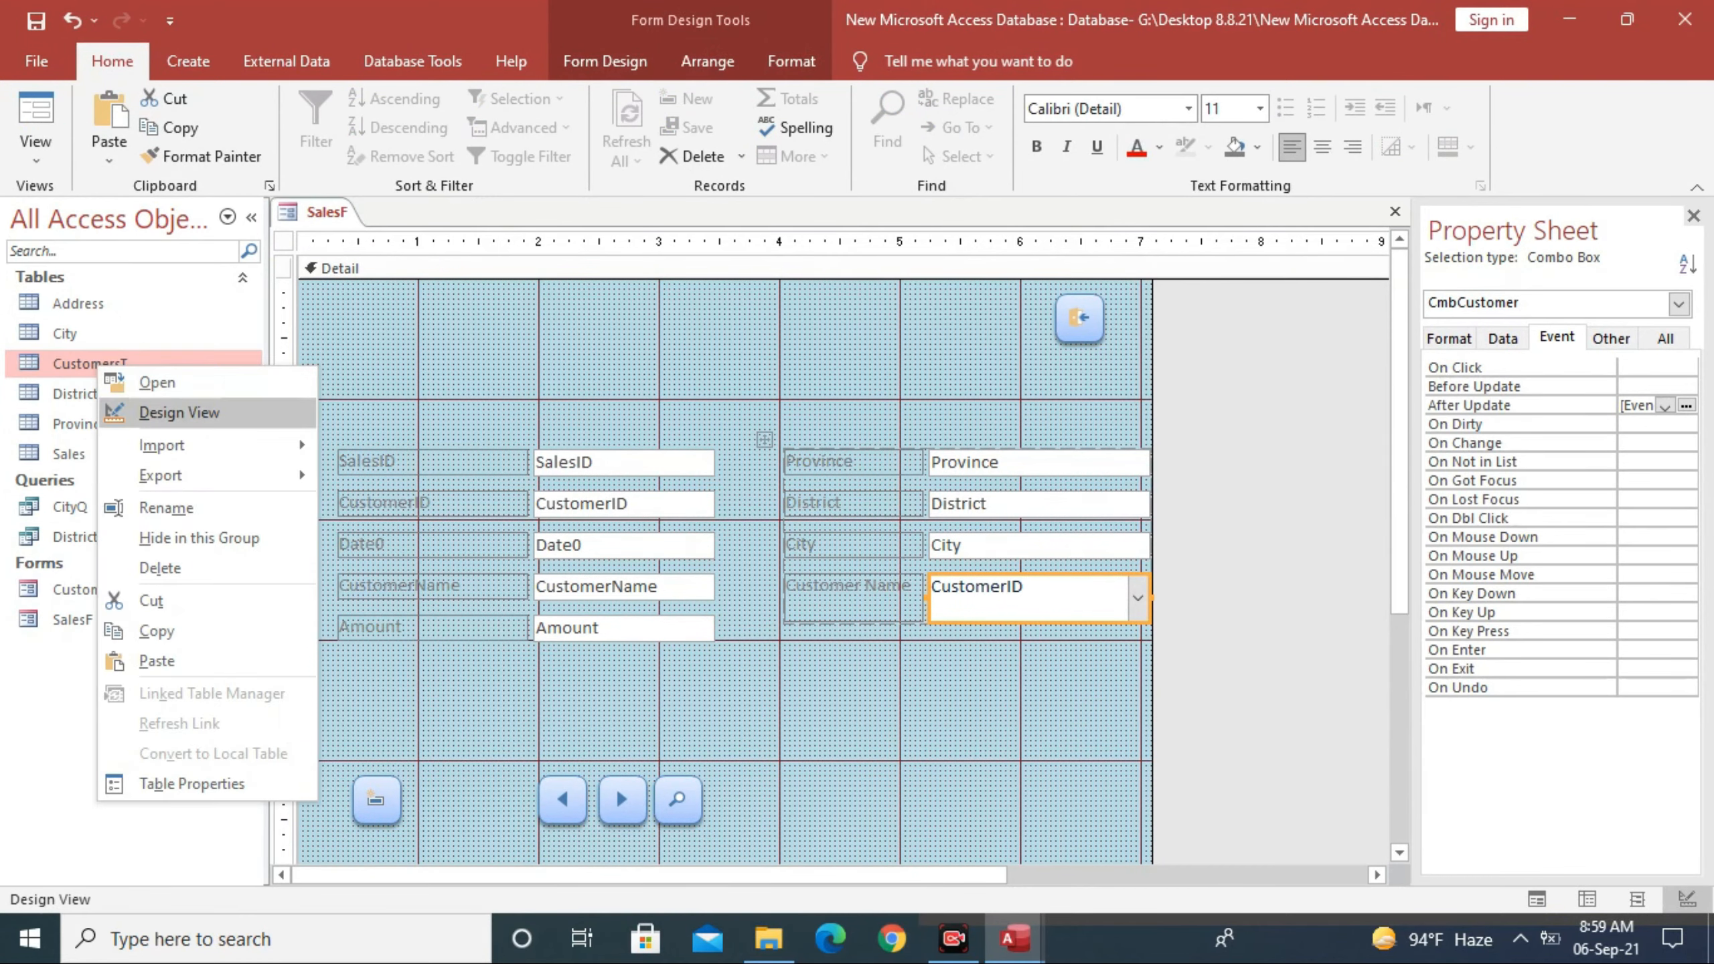
key("Return")
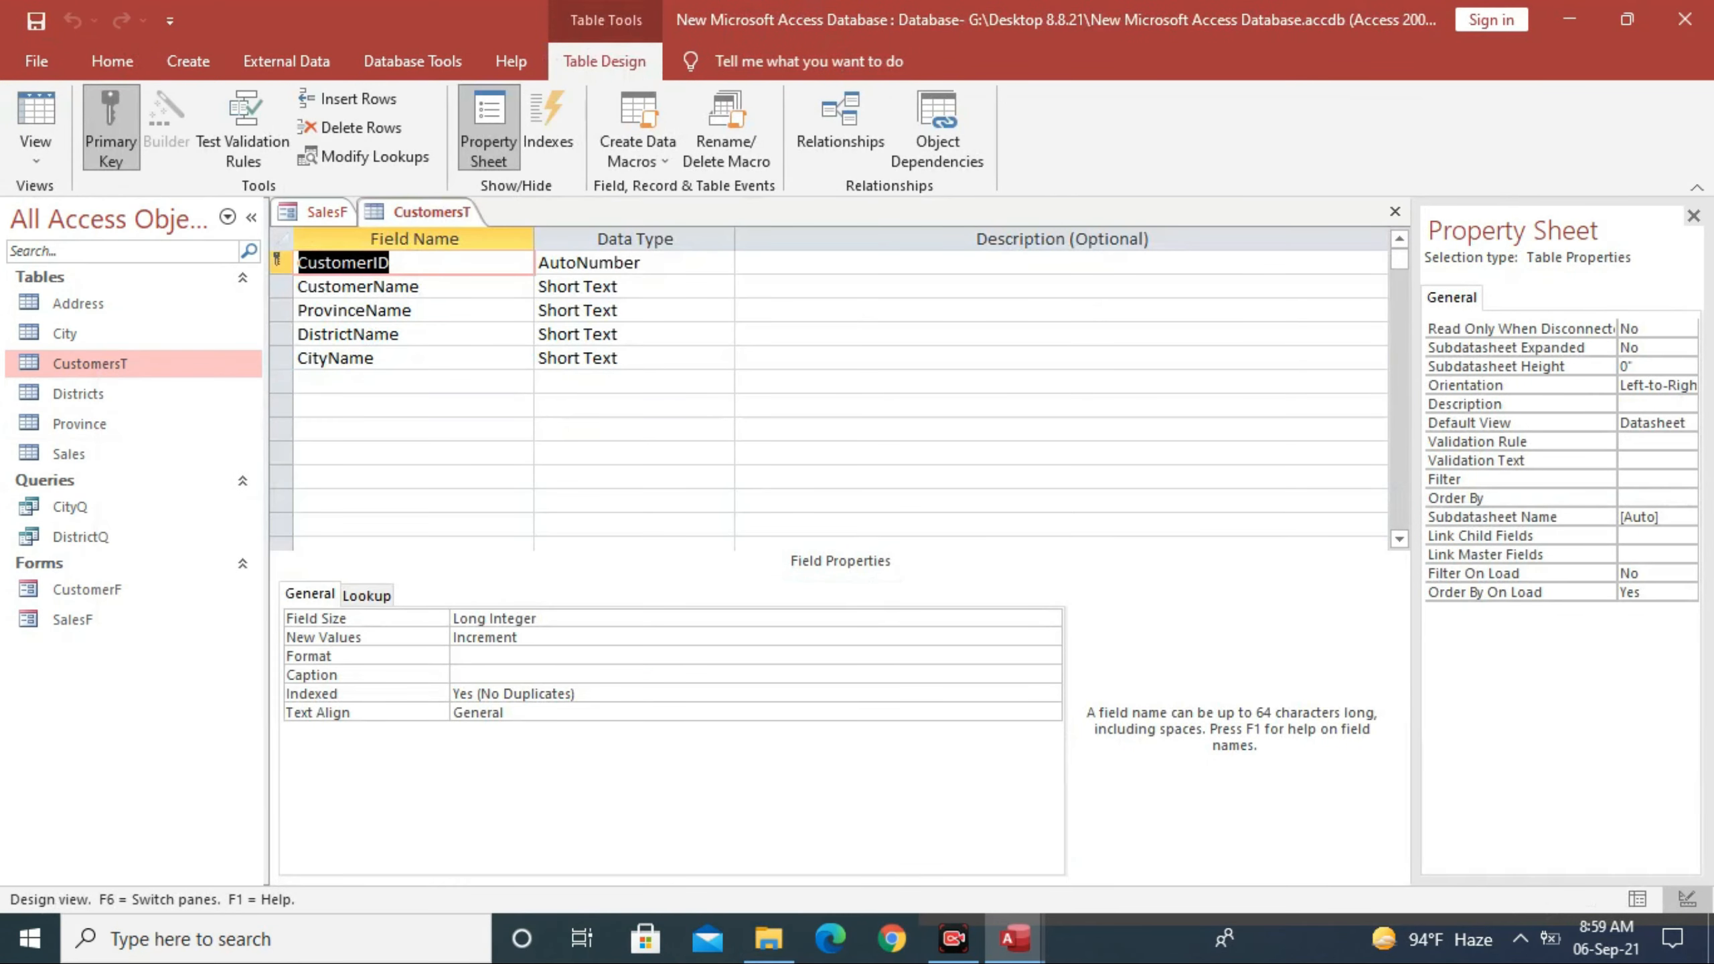
double_click(412, 310)
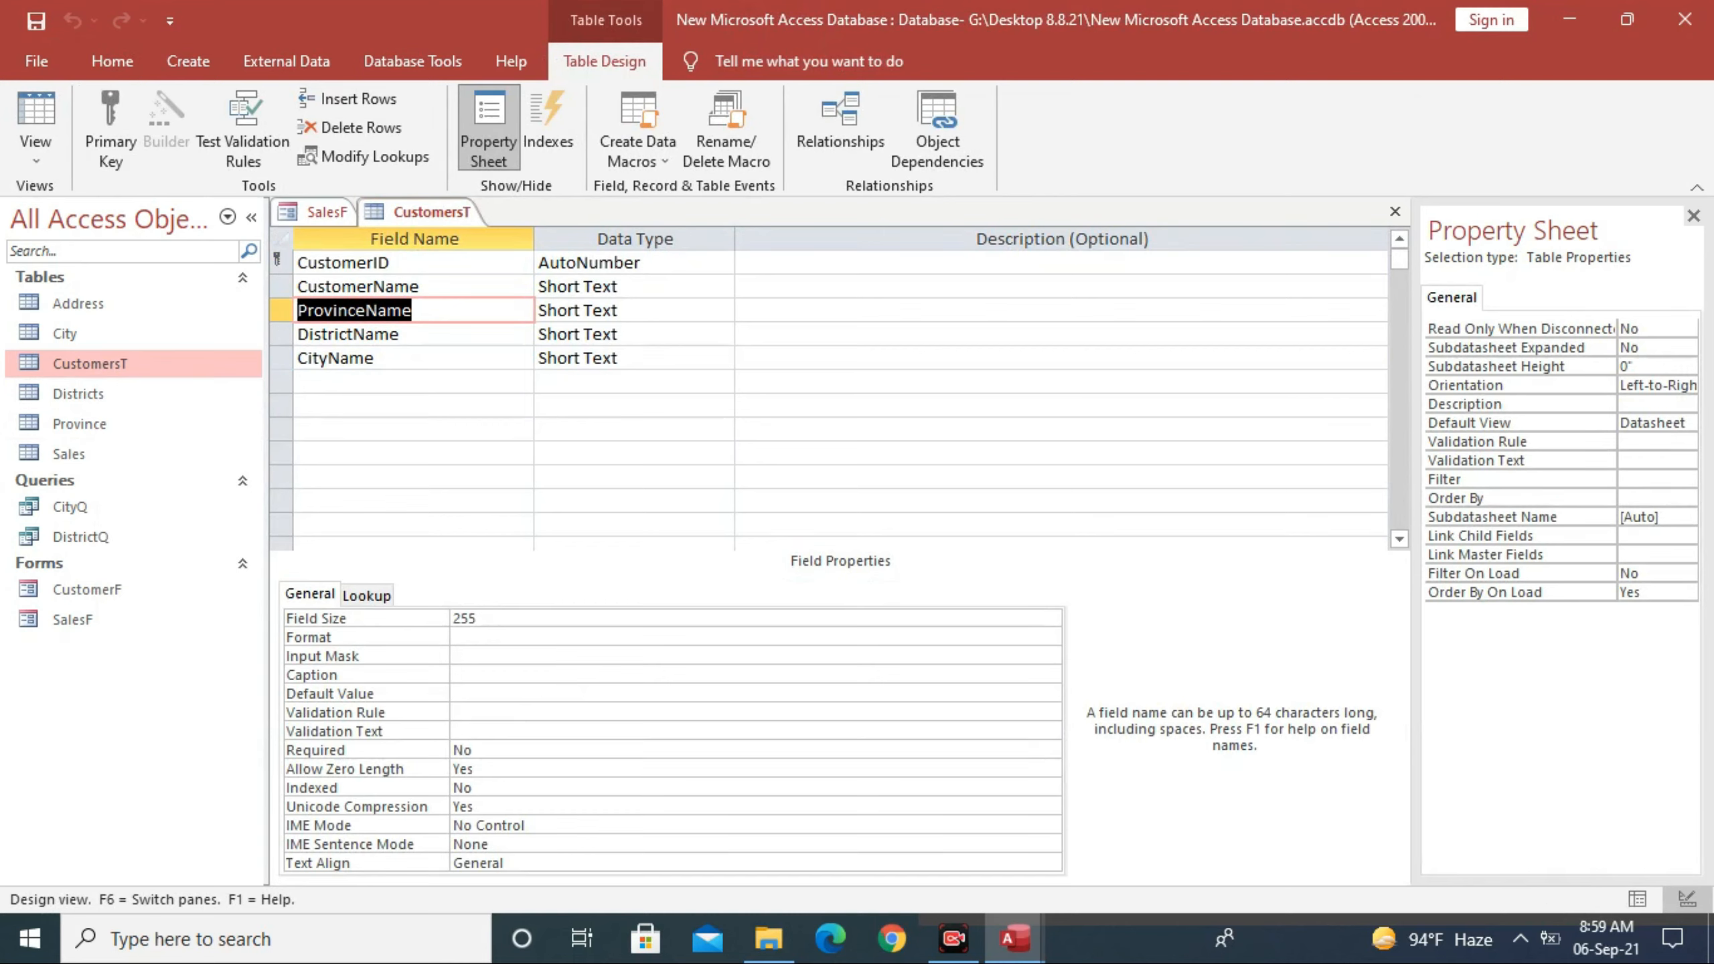
Step: Return to the CmbCustomer_AfterUpdate code and add "CustoresT" as the domain argument of the Dlookup call
mouse_move(1013, 939)
left_click(1149, 834)
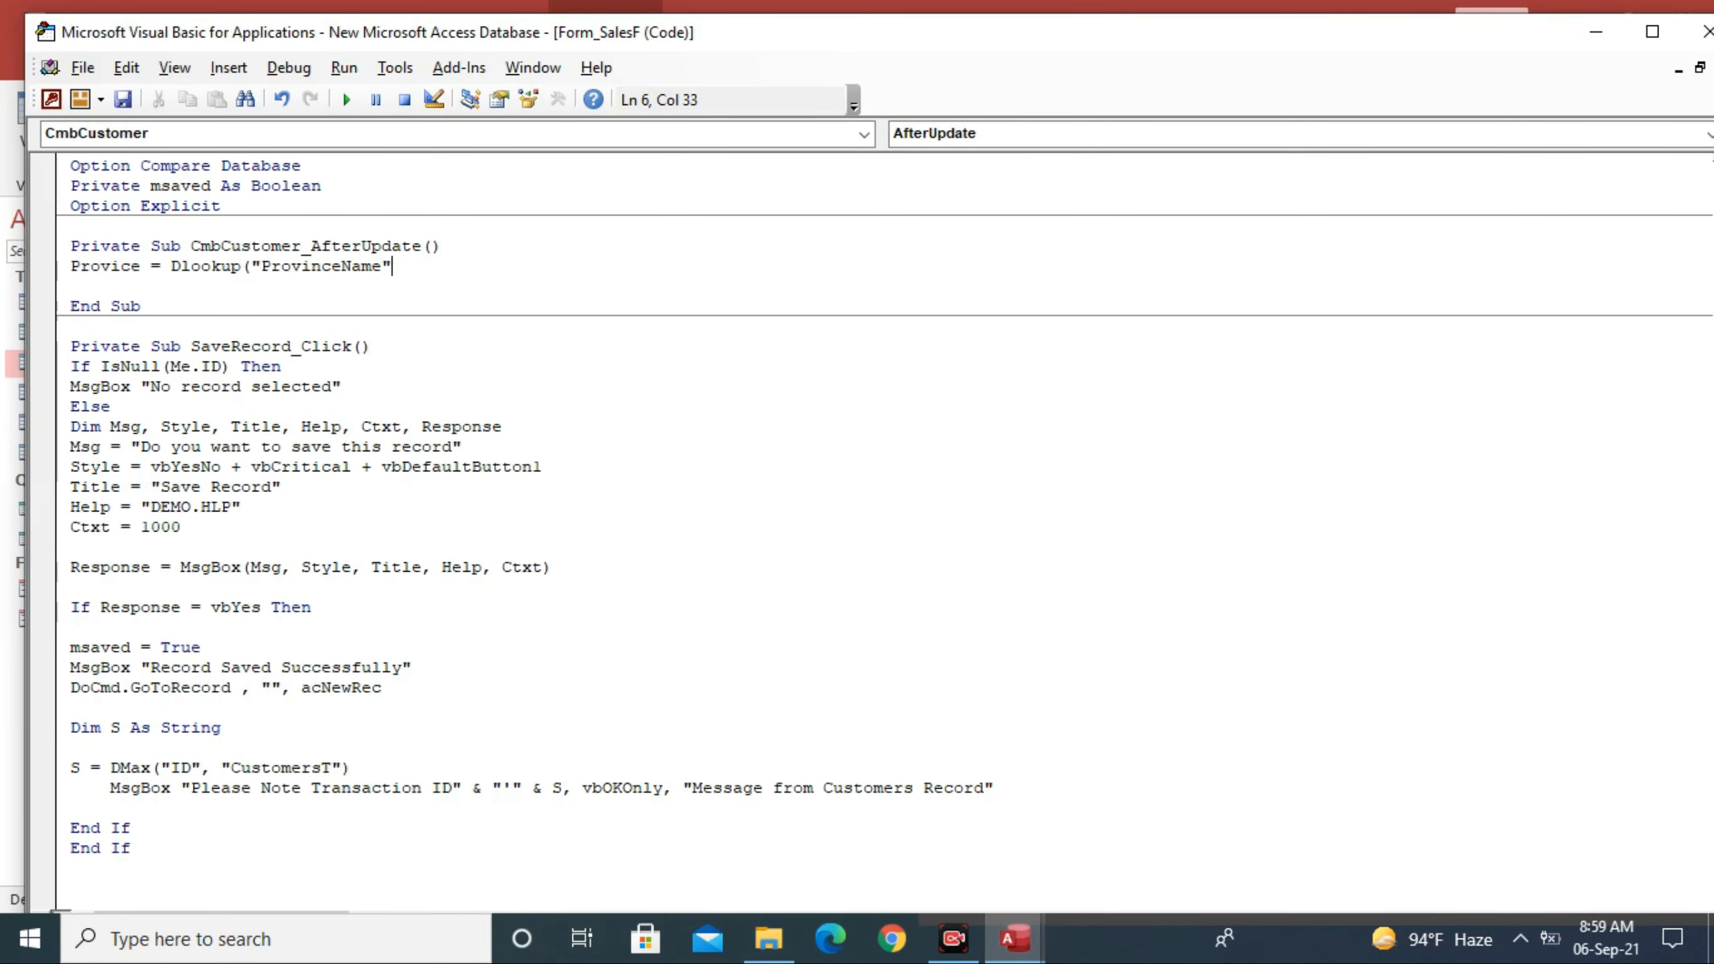
type(",")
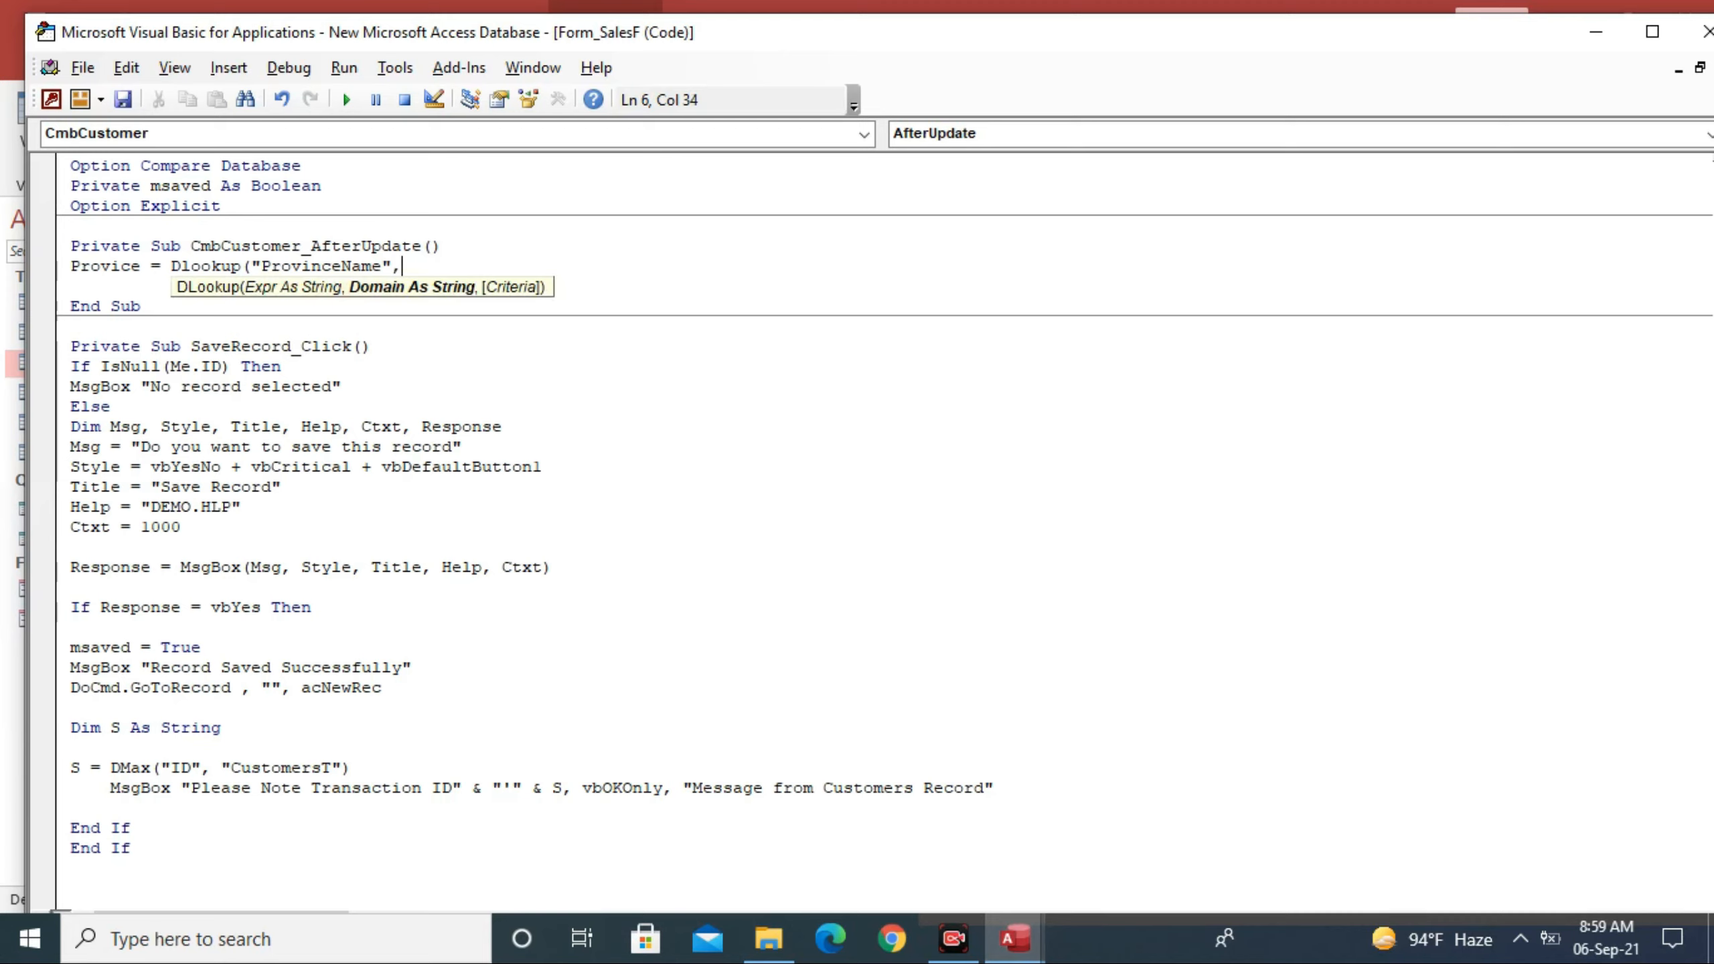
type("\"\"")
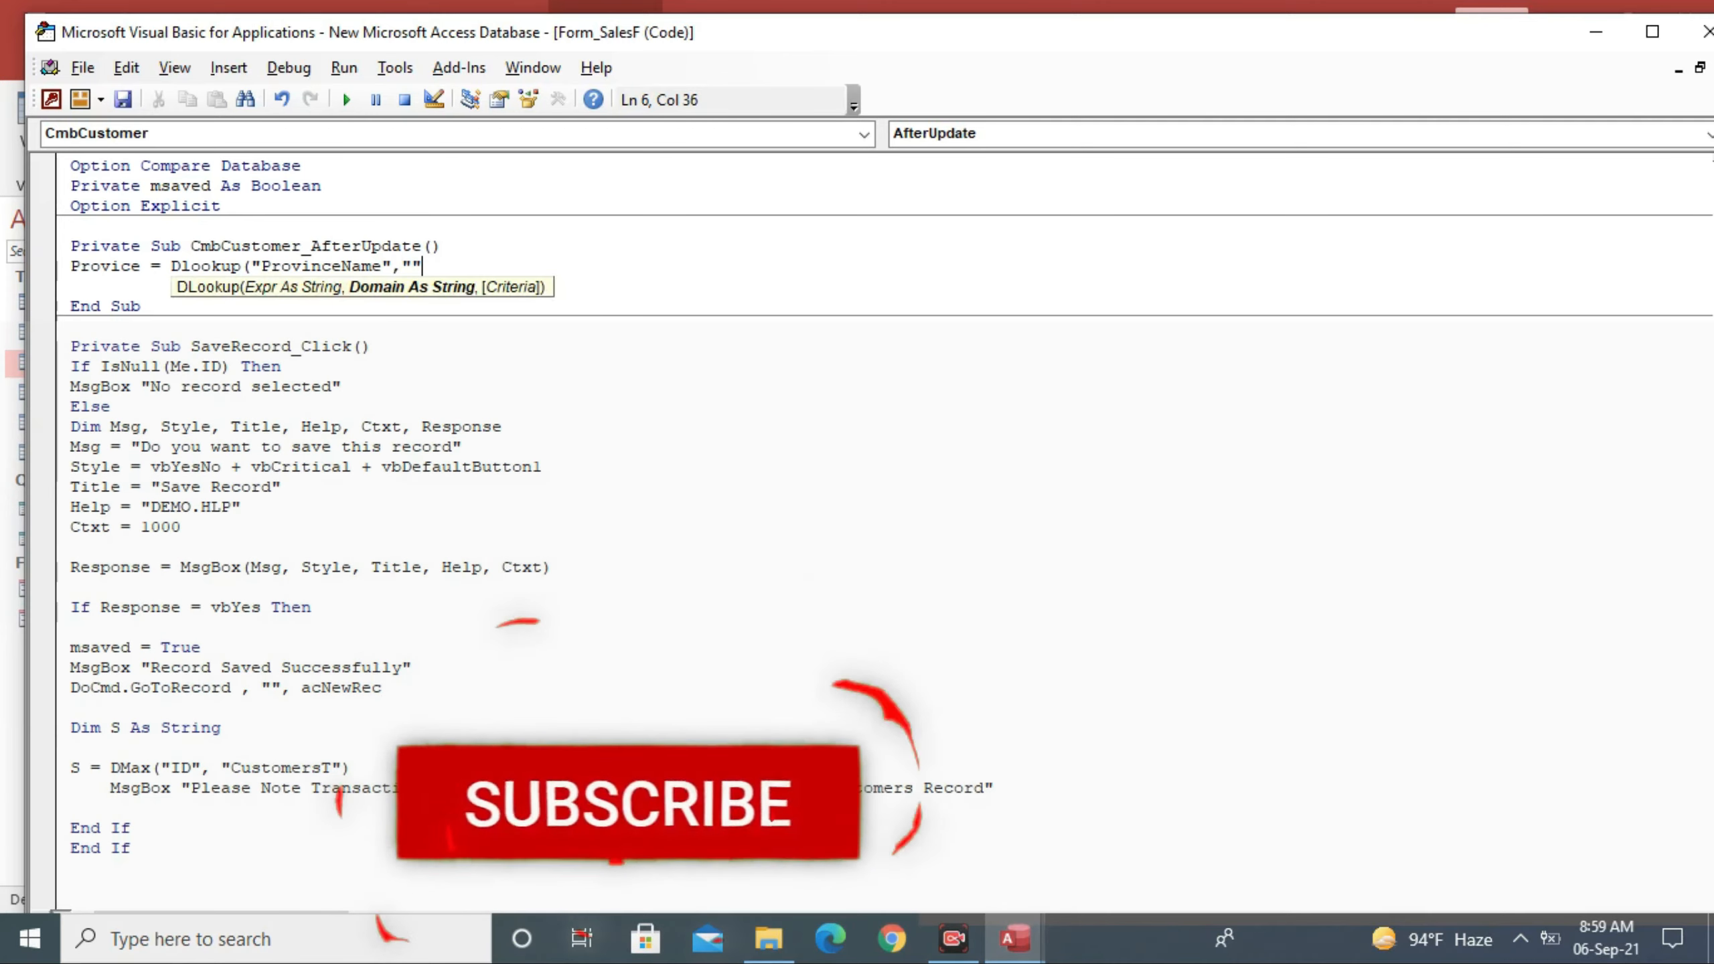
type("Cu")
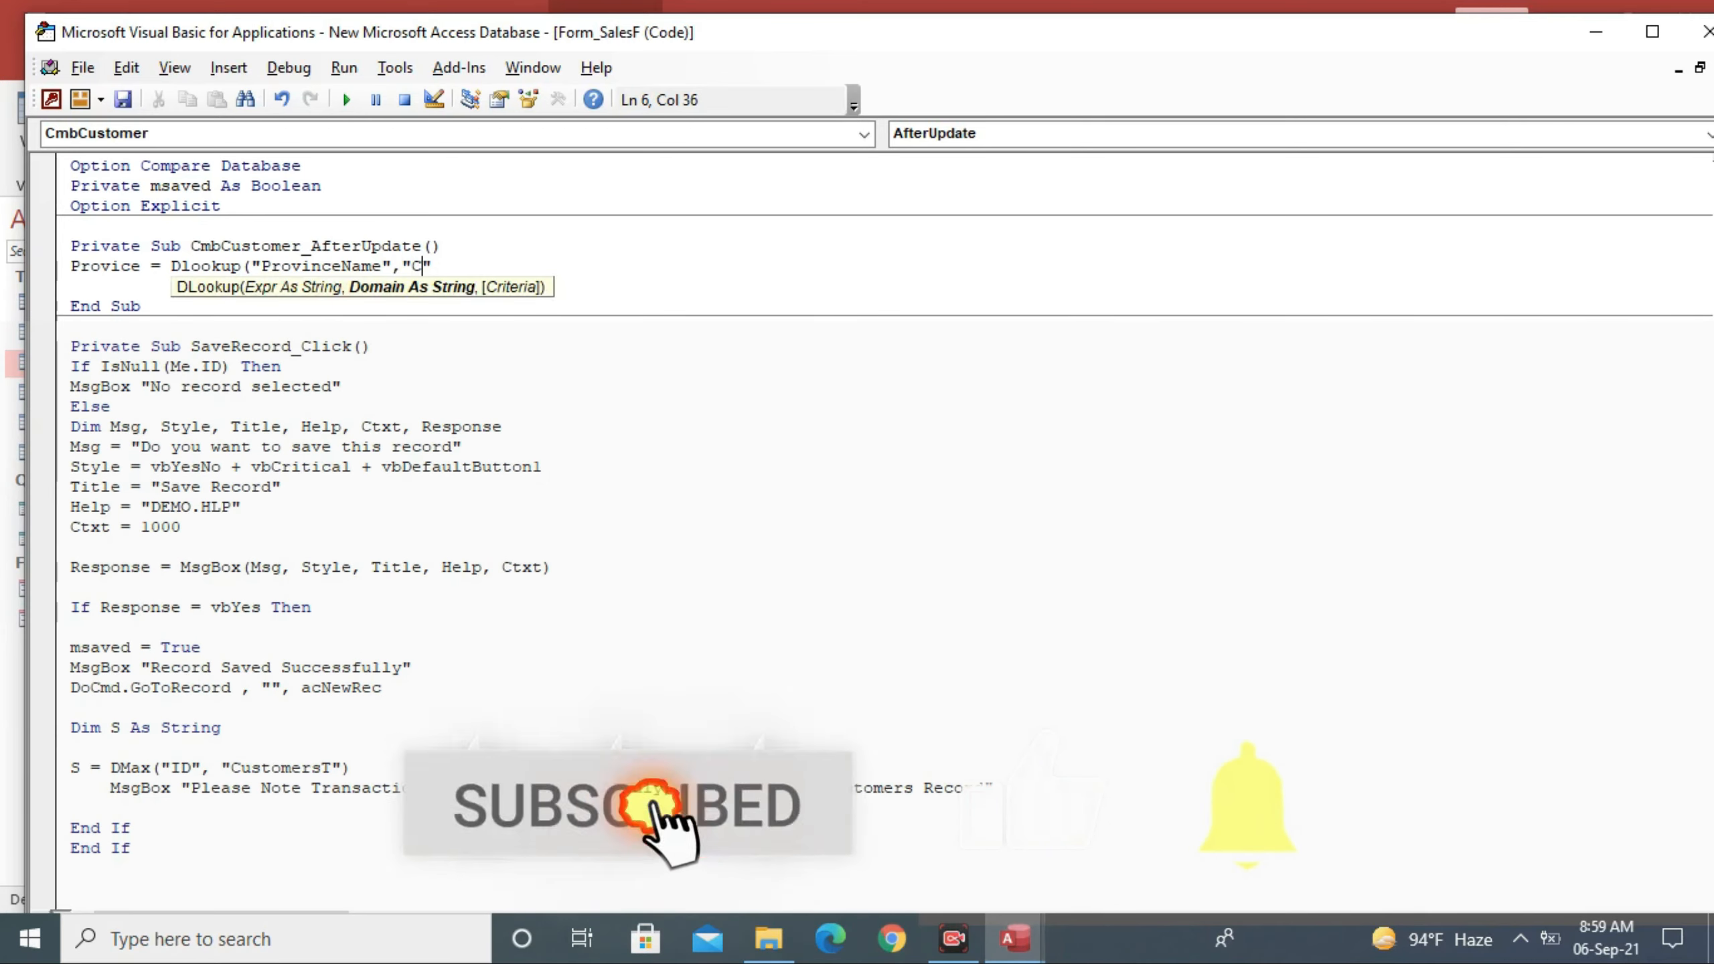
type("store")
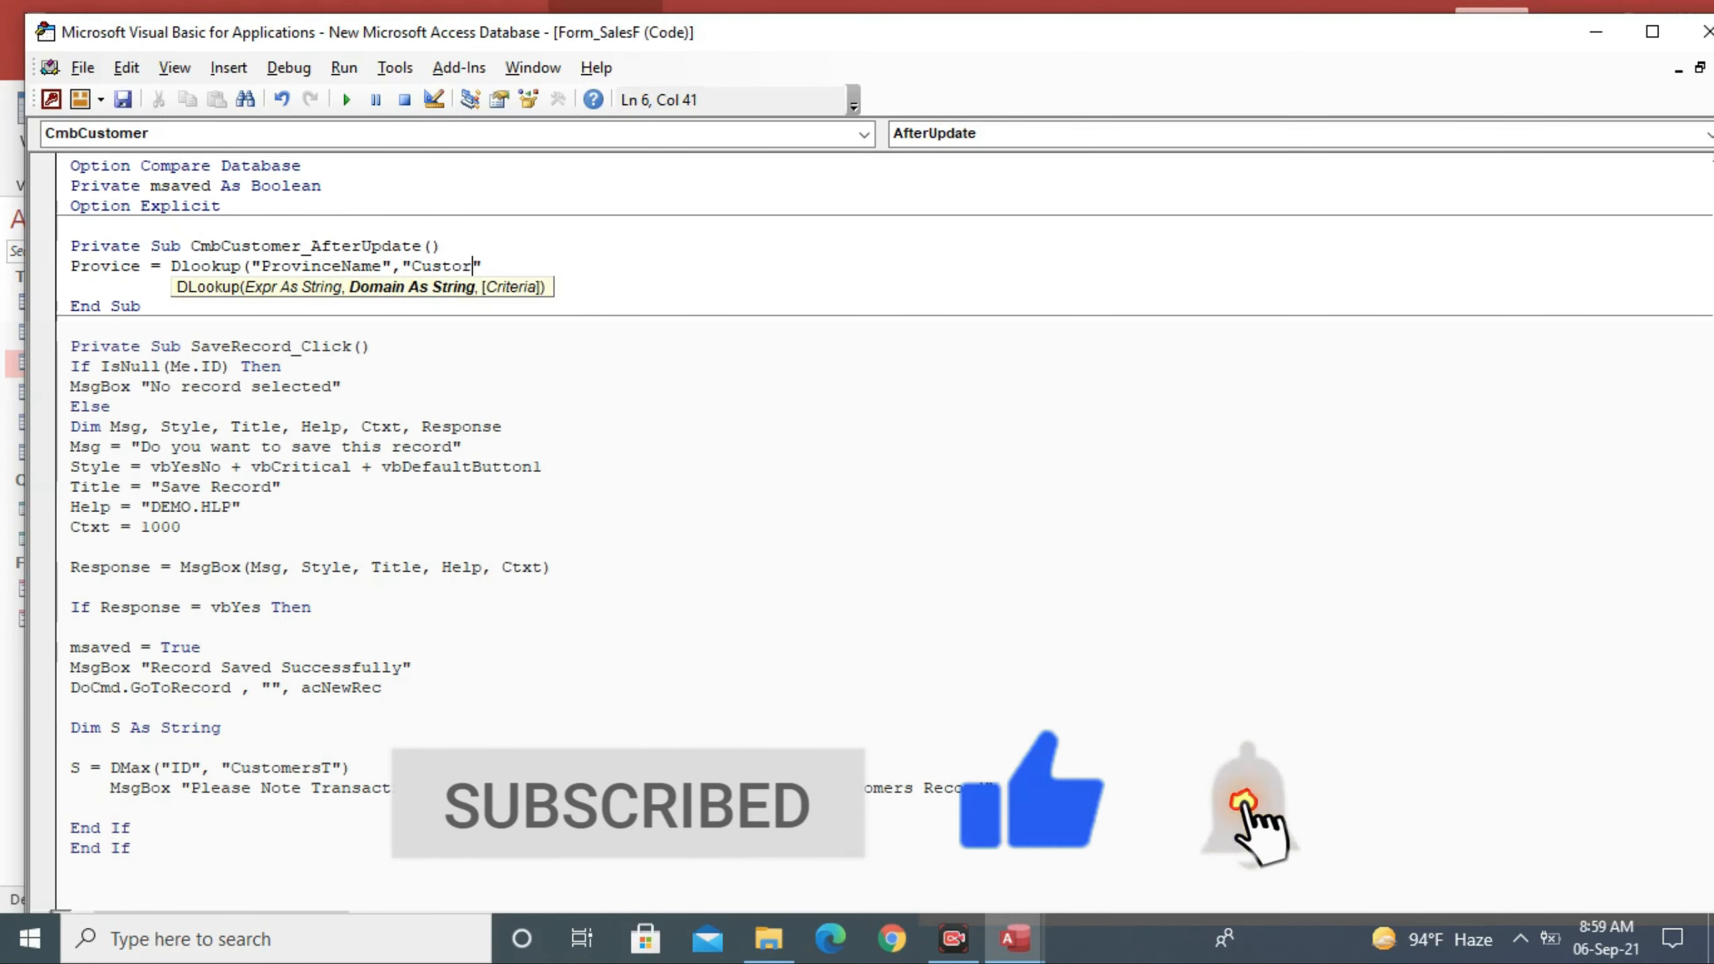
type("sT")
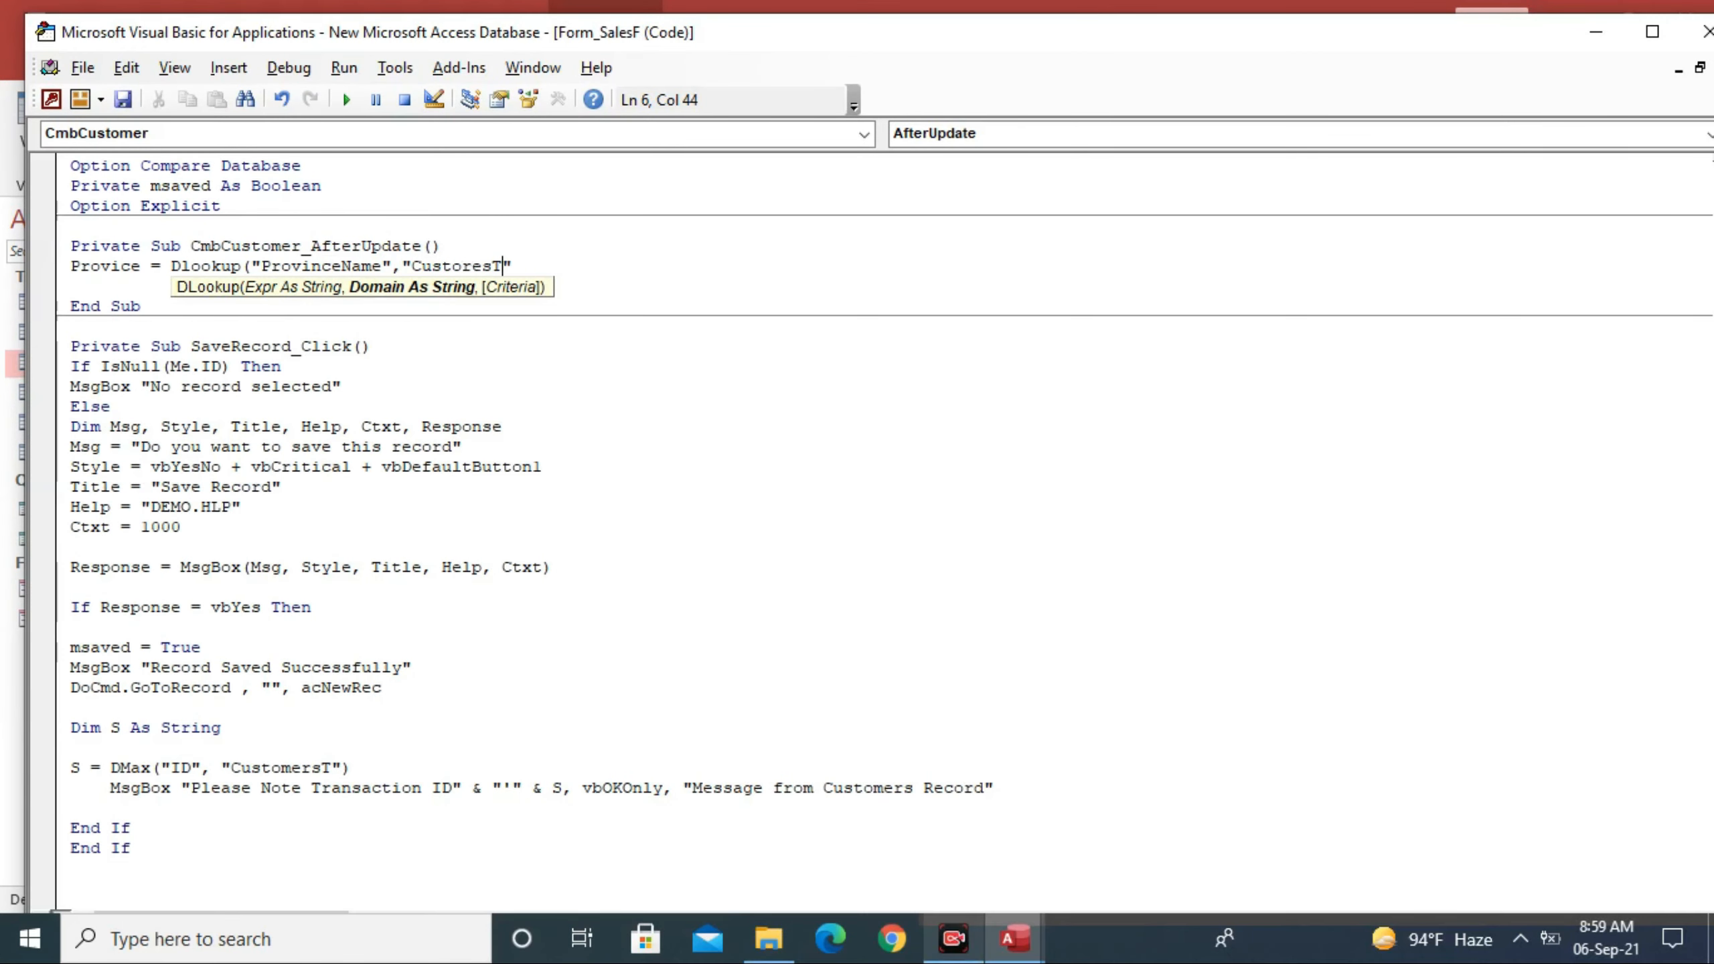
Step: Check the CustomersT field names in Access for the lookup criteria and return to the code window
left_click(1014, 938)
mouse_move(878, 835)
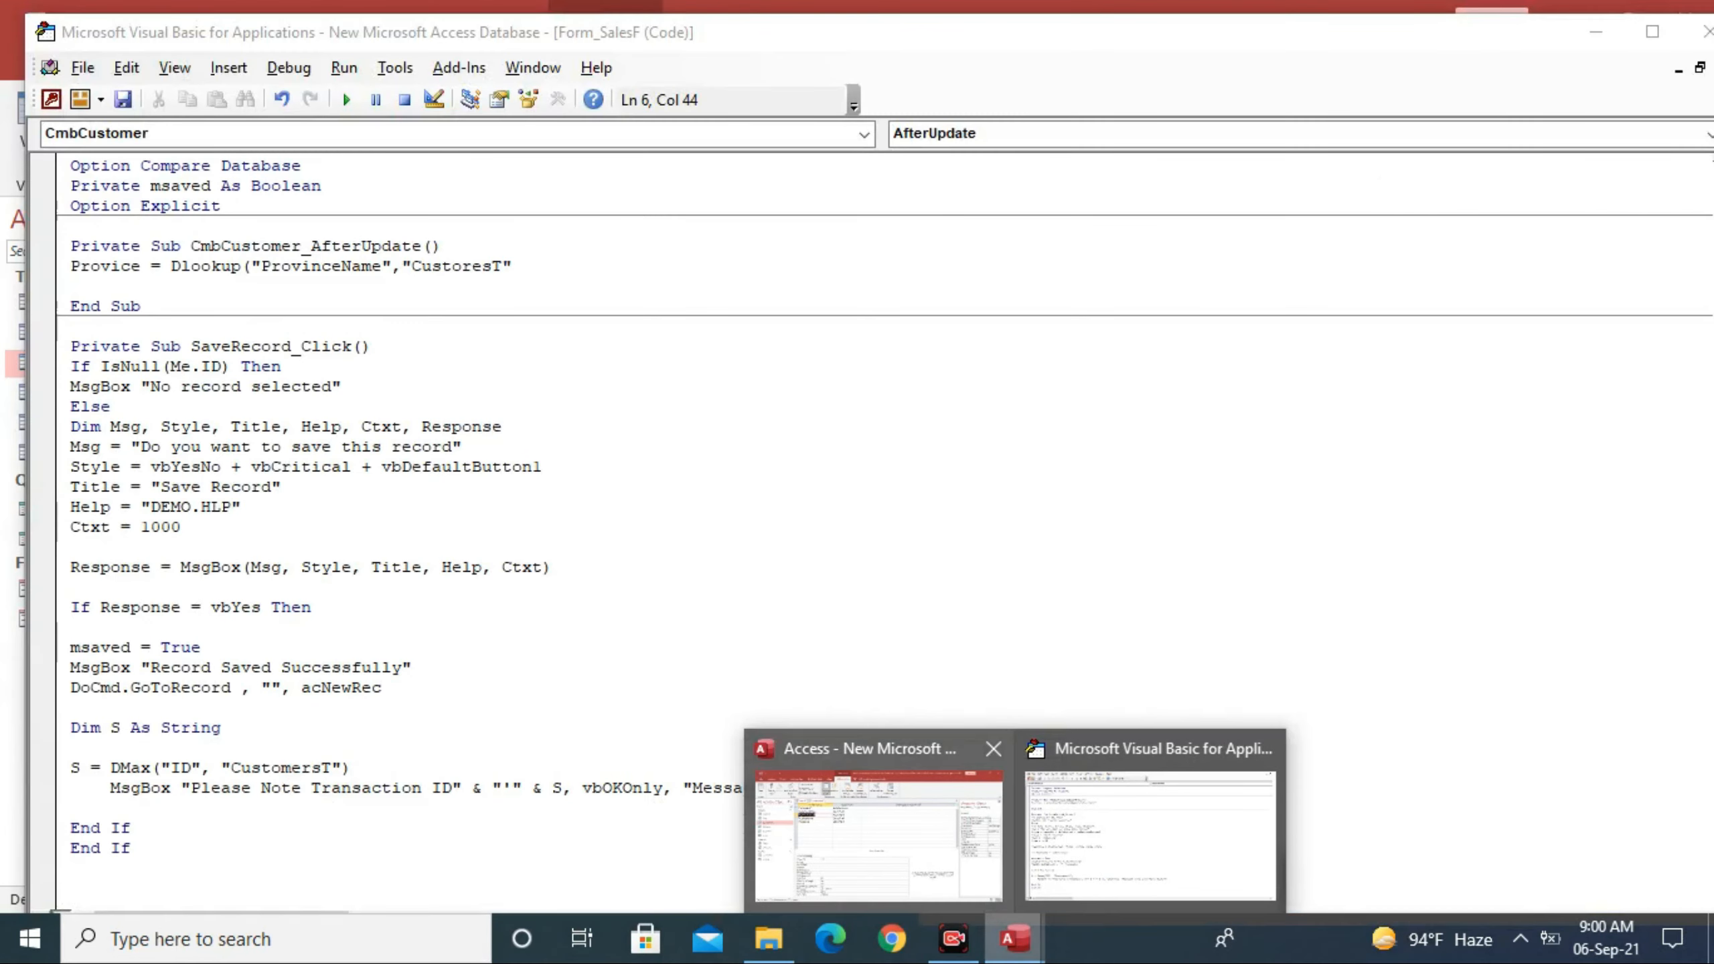
left_click(879, 835)
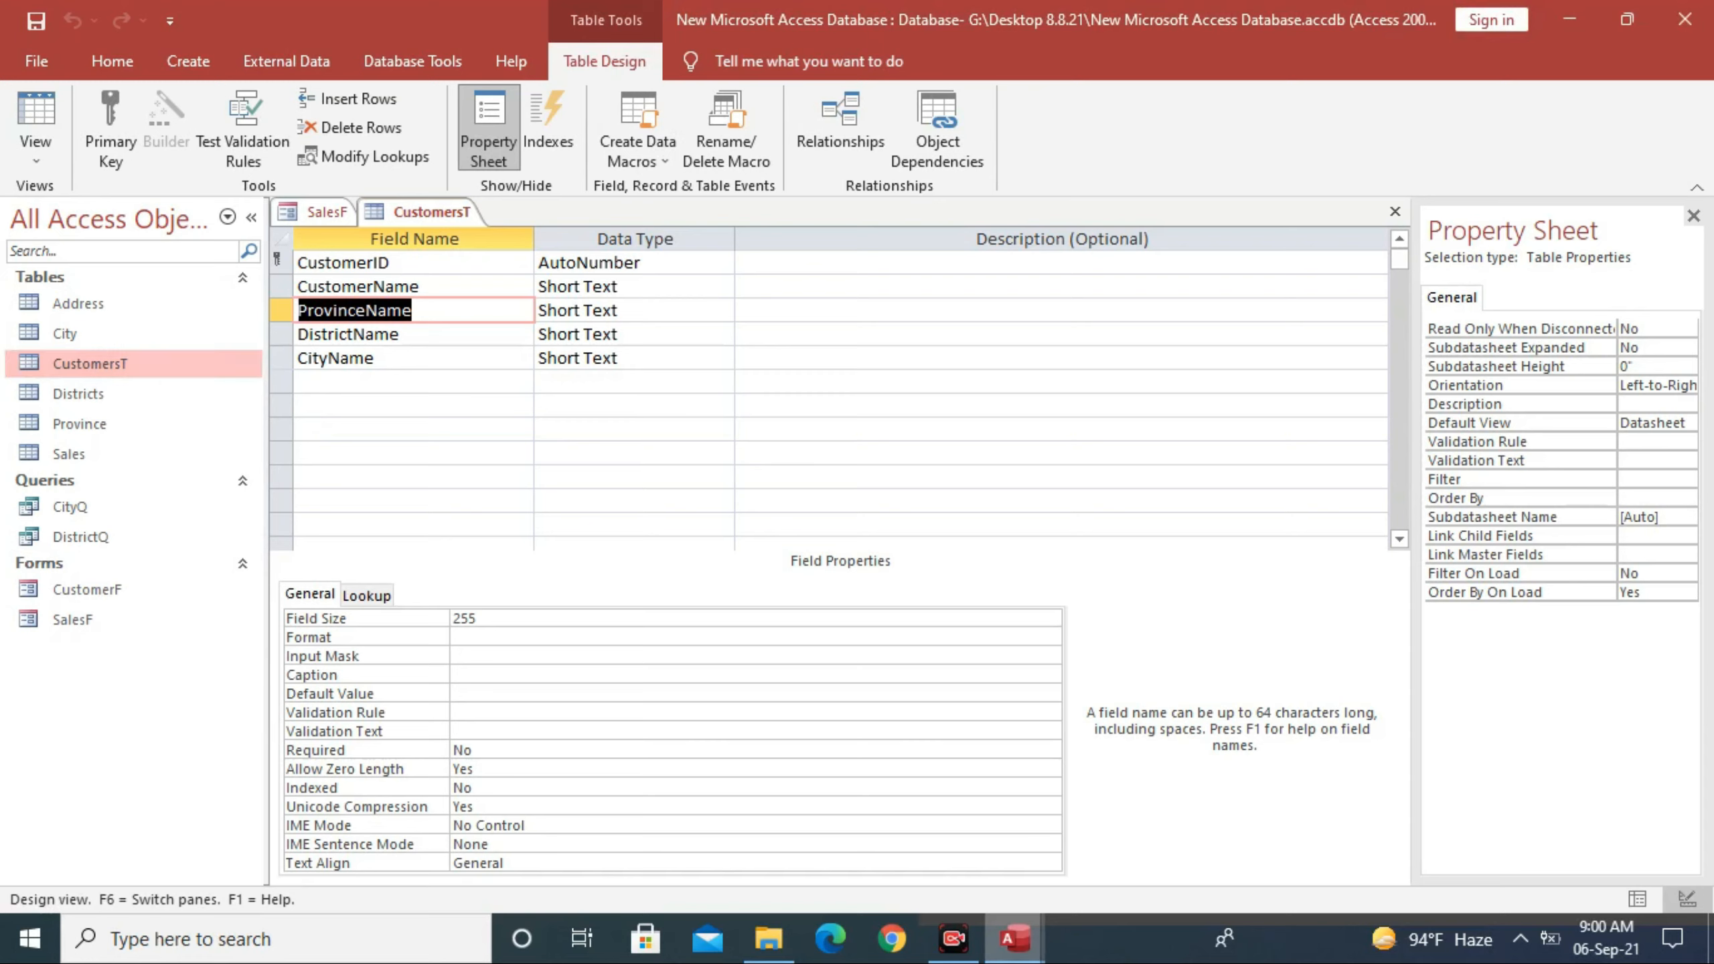
mouse_move(1014, 939)
left_click(1146, 822)
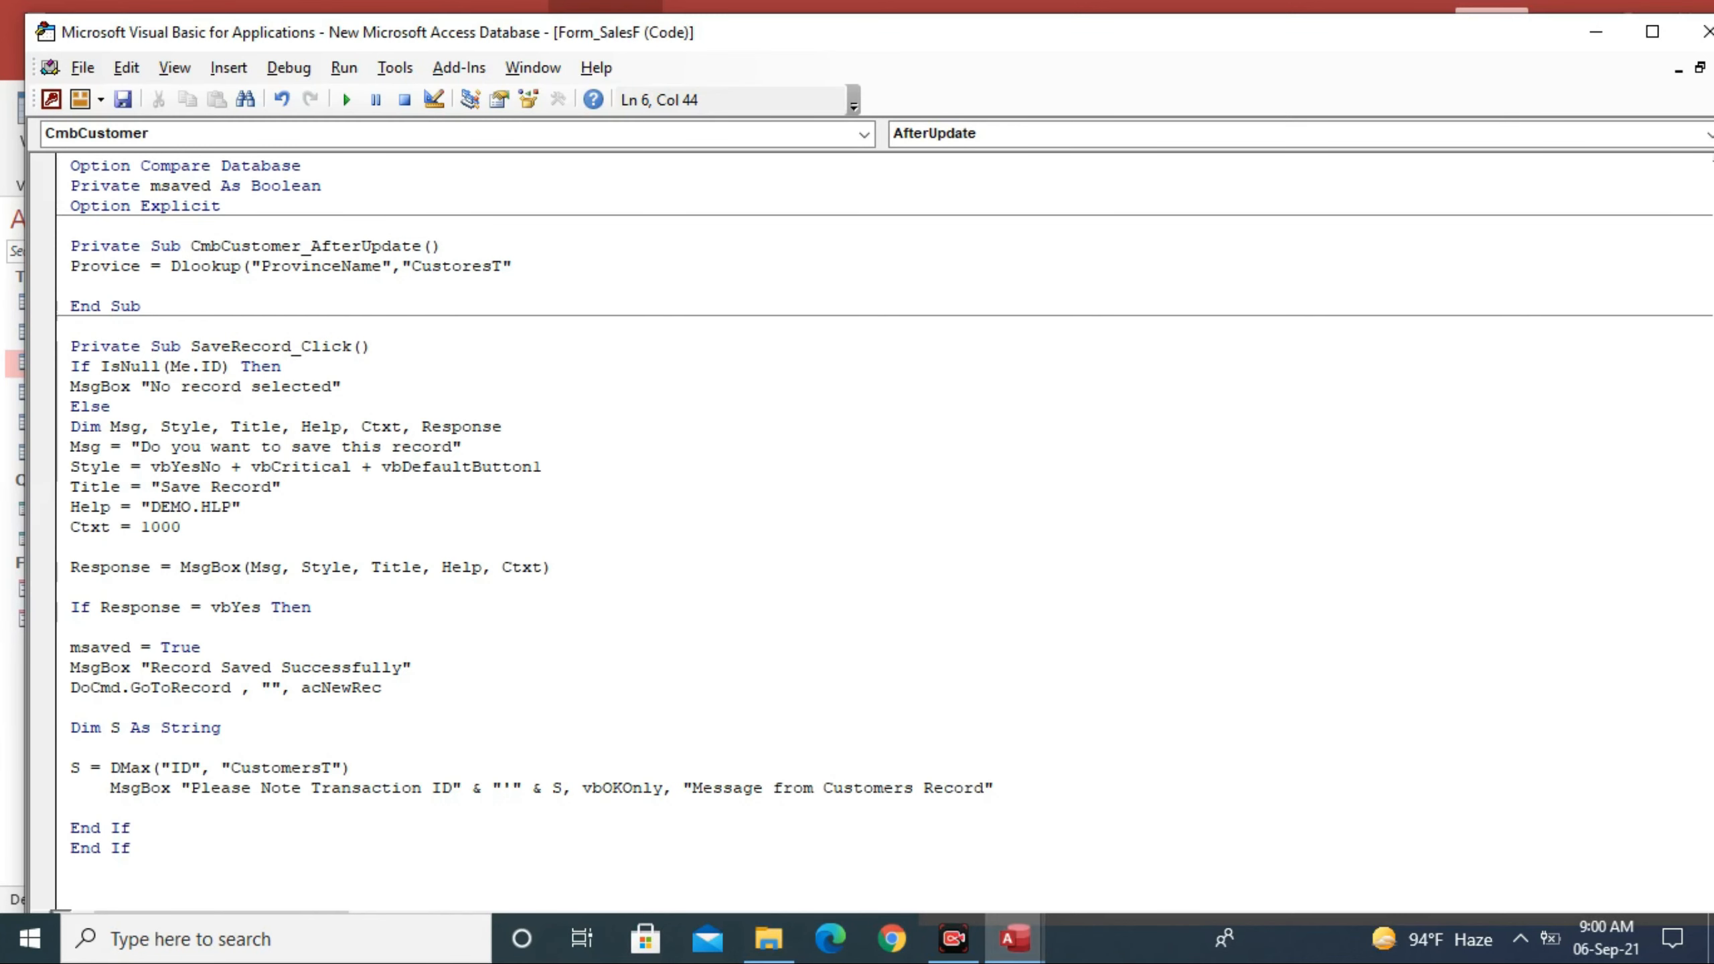
Step: Complete the Dlookup call with the criteria "CustomerID=" & CustomerID, close its parenthesis and save the code
key("Right")
type(", ")
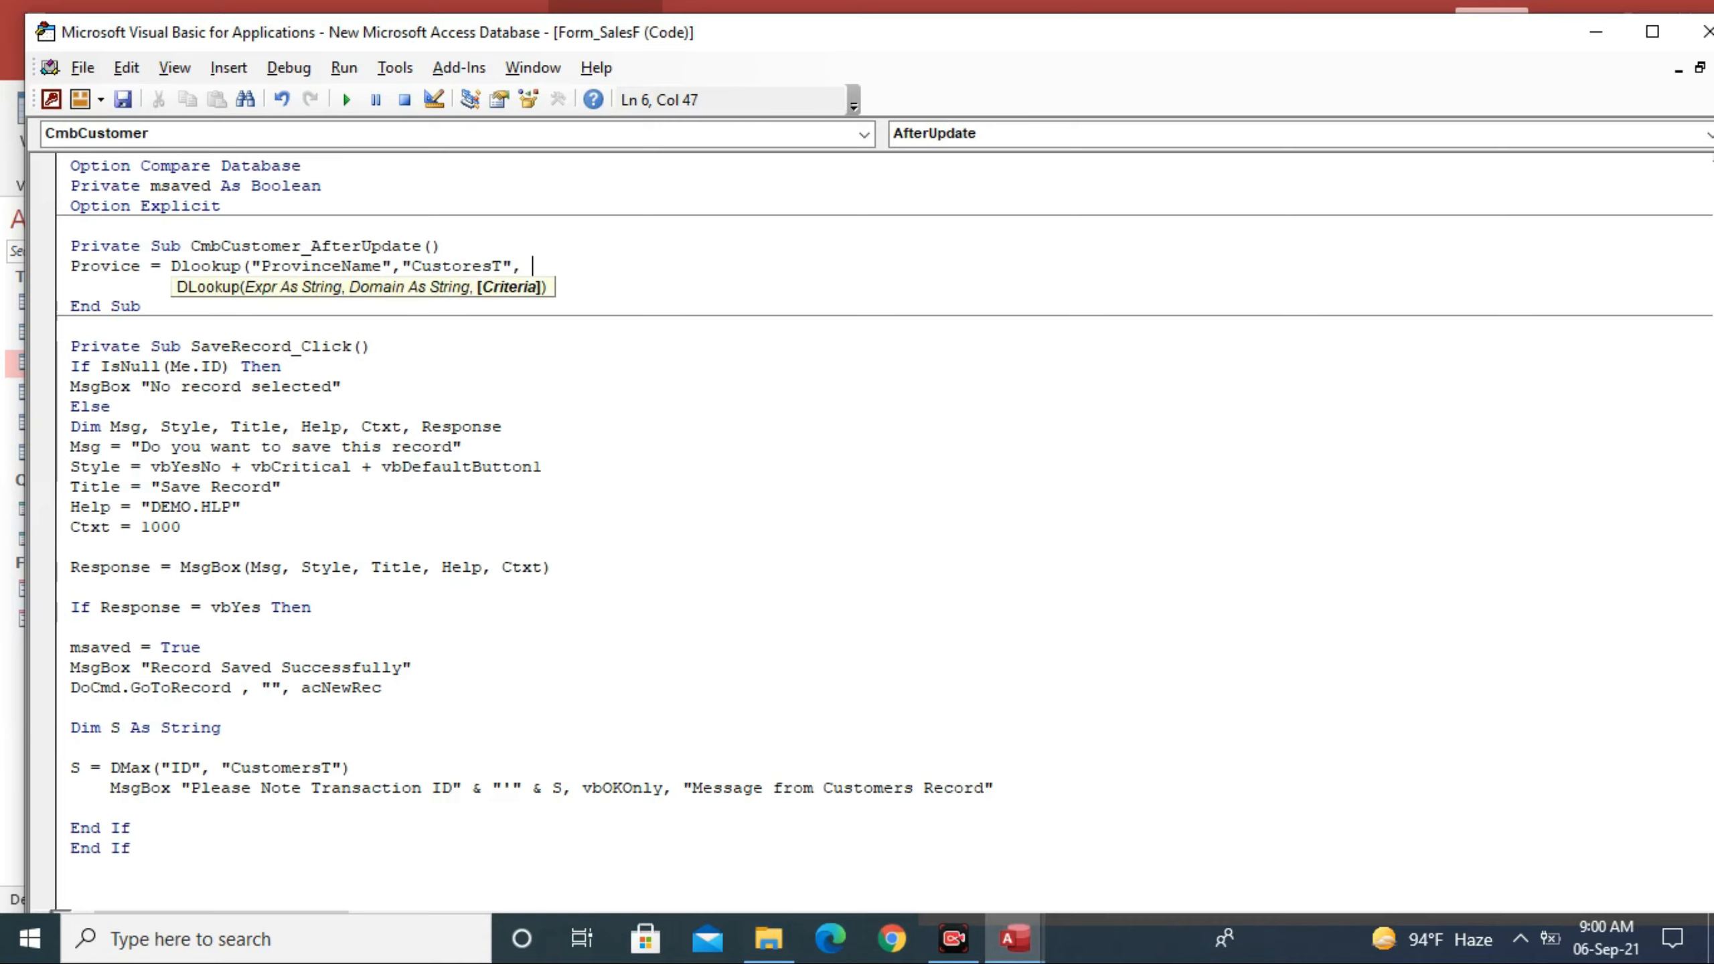
type("\"\"")
key("Left")
type("CustomerID=")
key("Right")
type("& ")
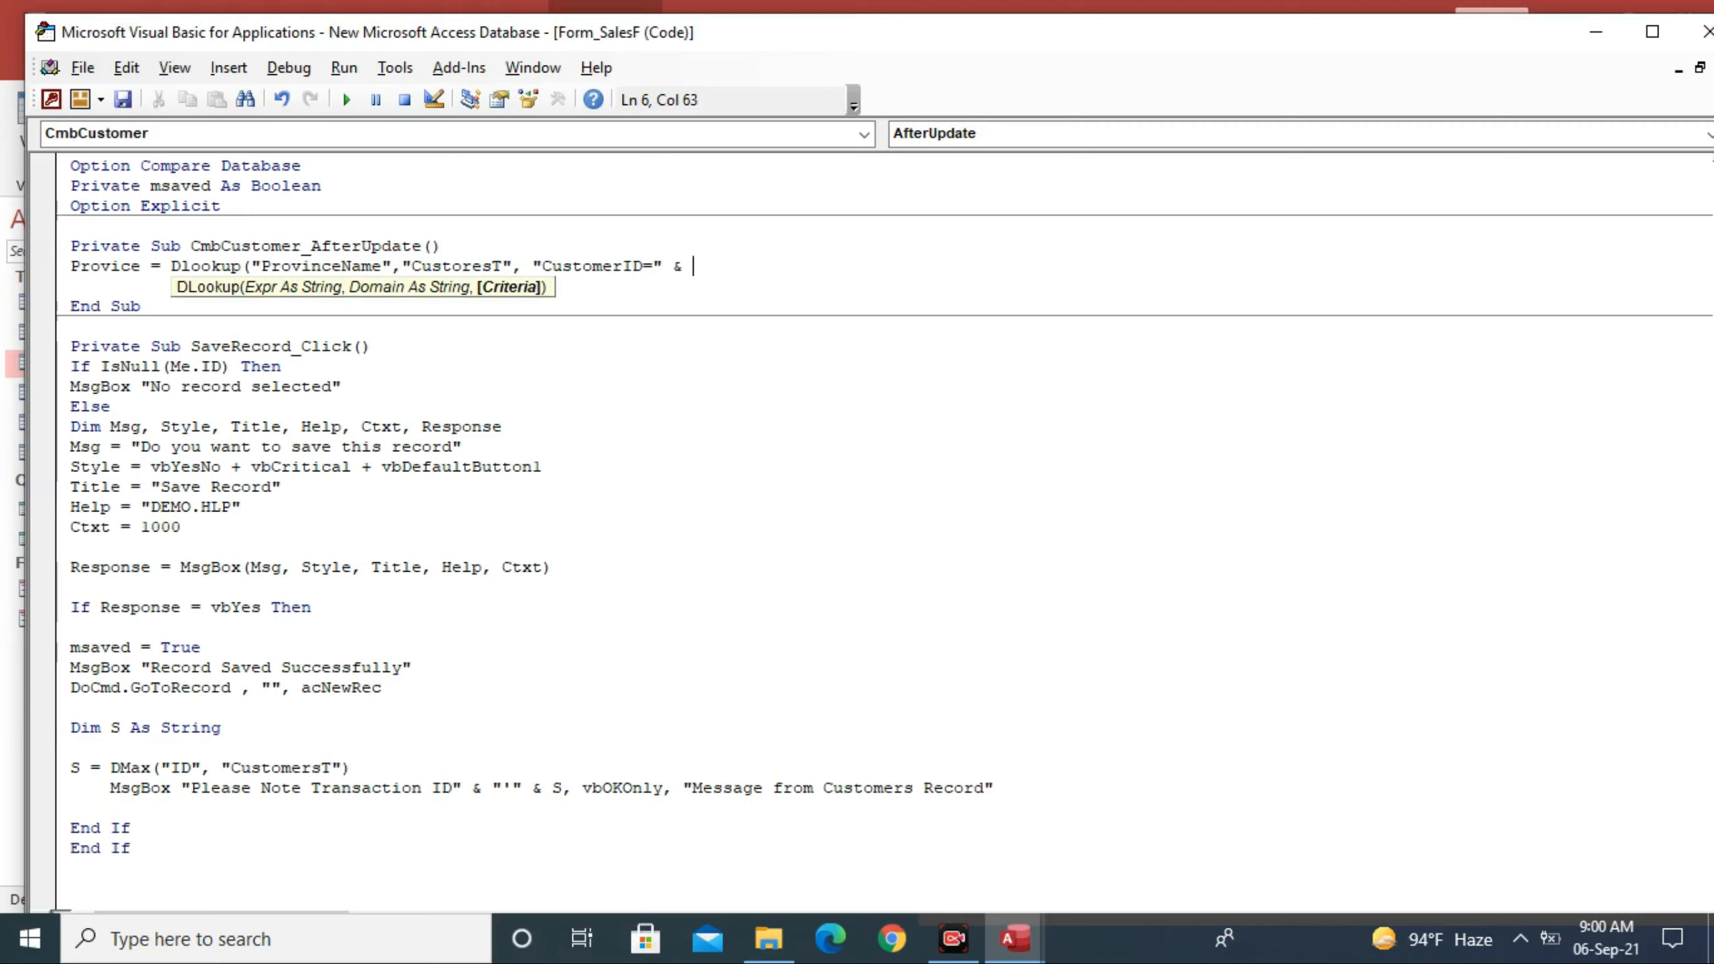
type("CustomerID")
type(")")
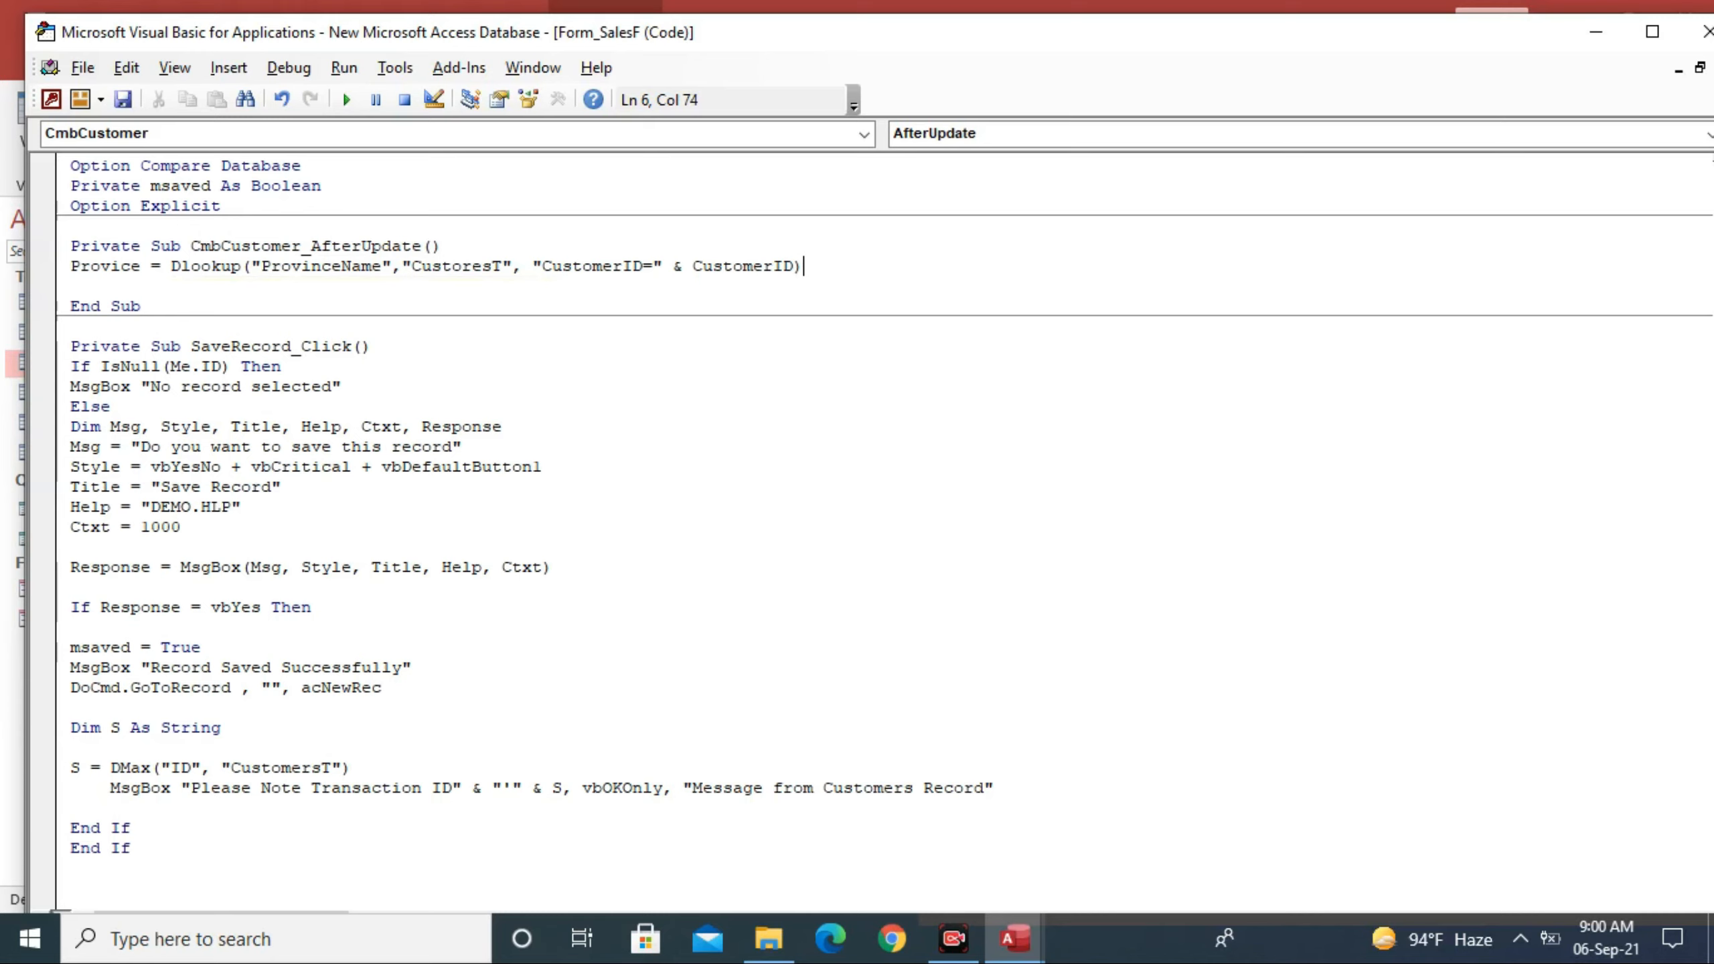
key("ctrl+s")
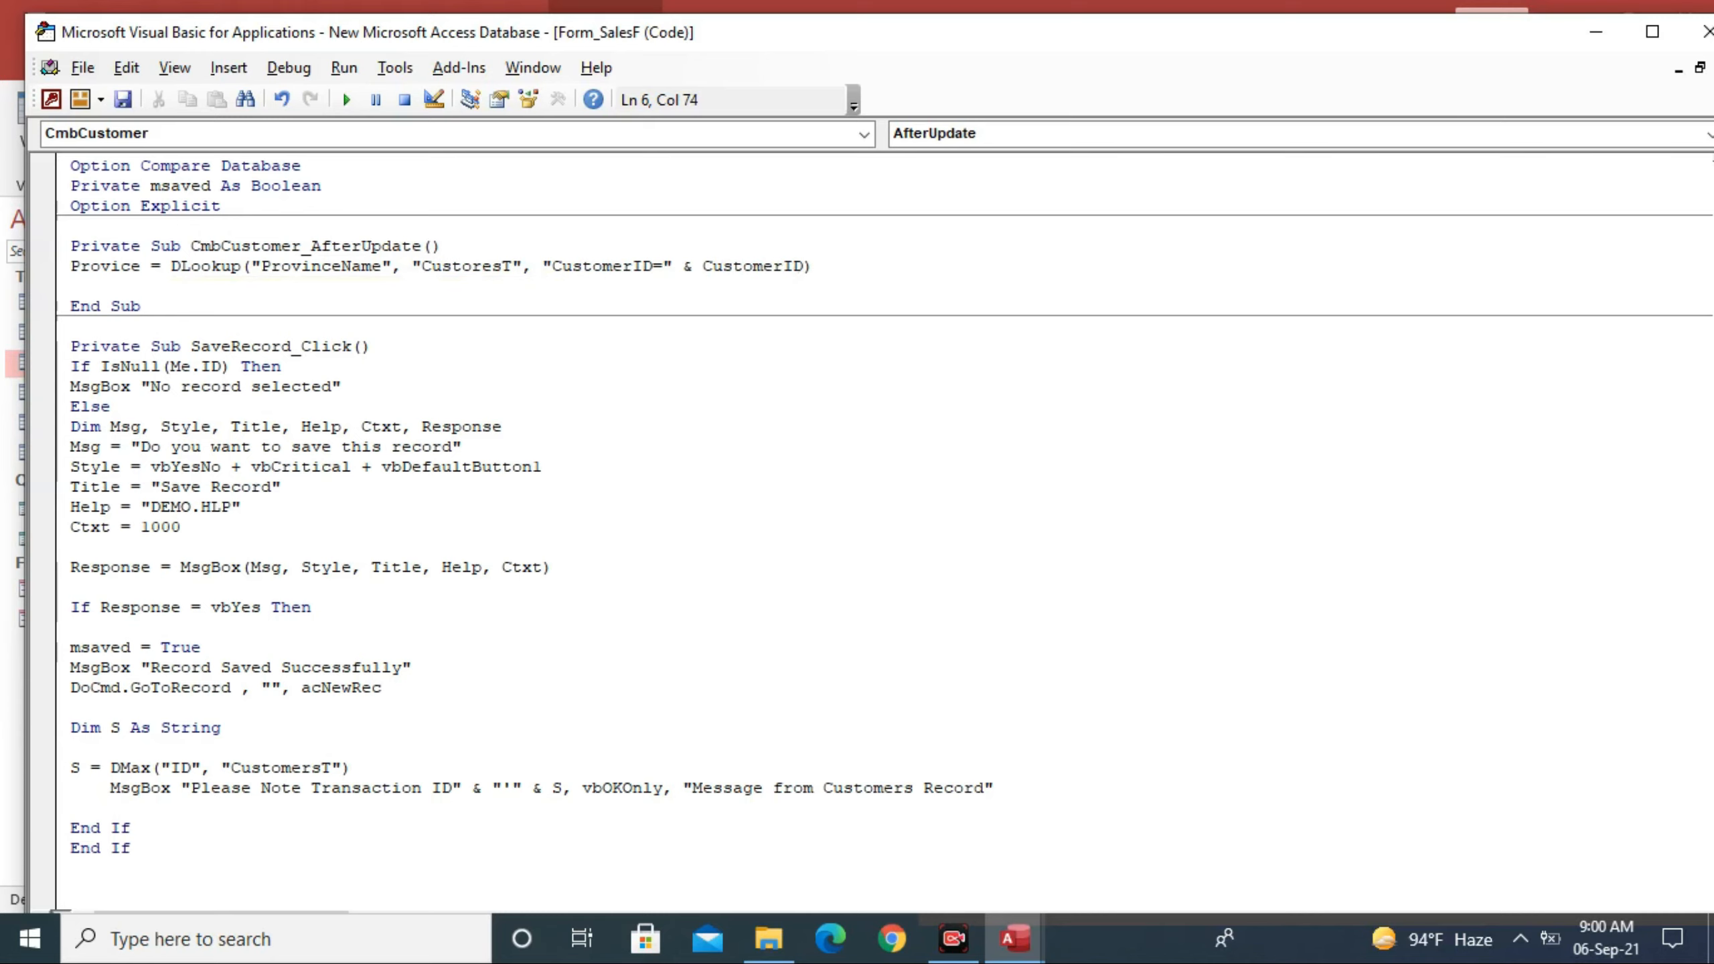
Step: Close the code editor, the CustomersT table and the SalesF form
left_click(1703, 30)
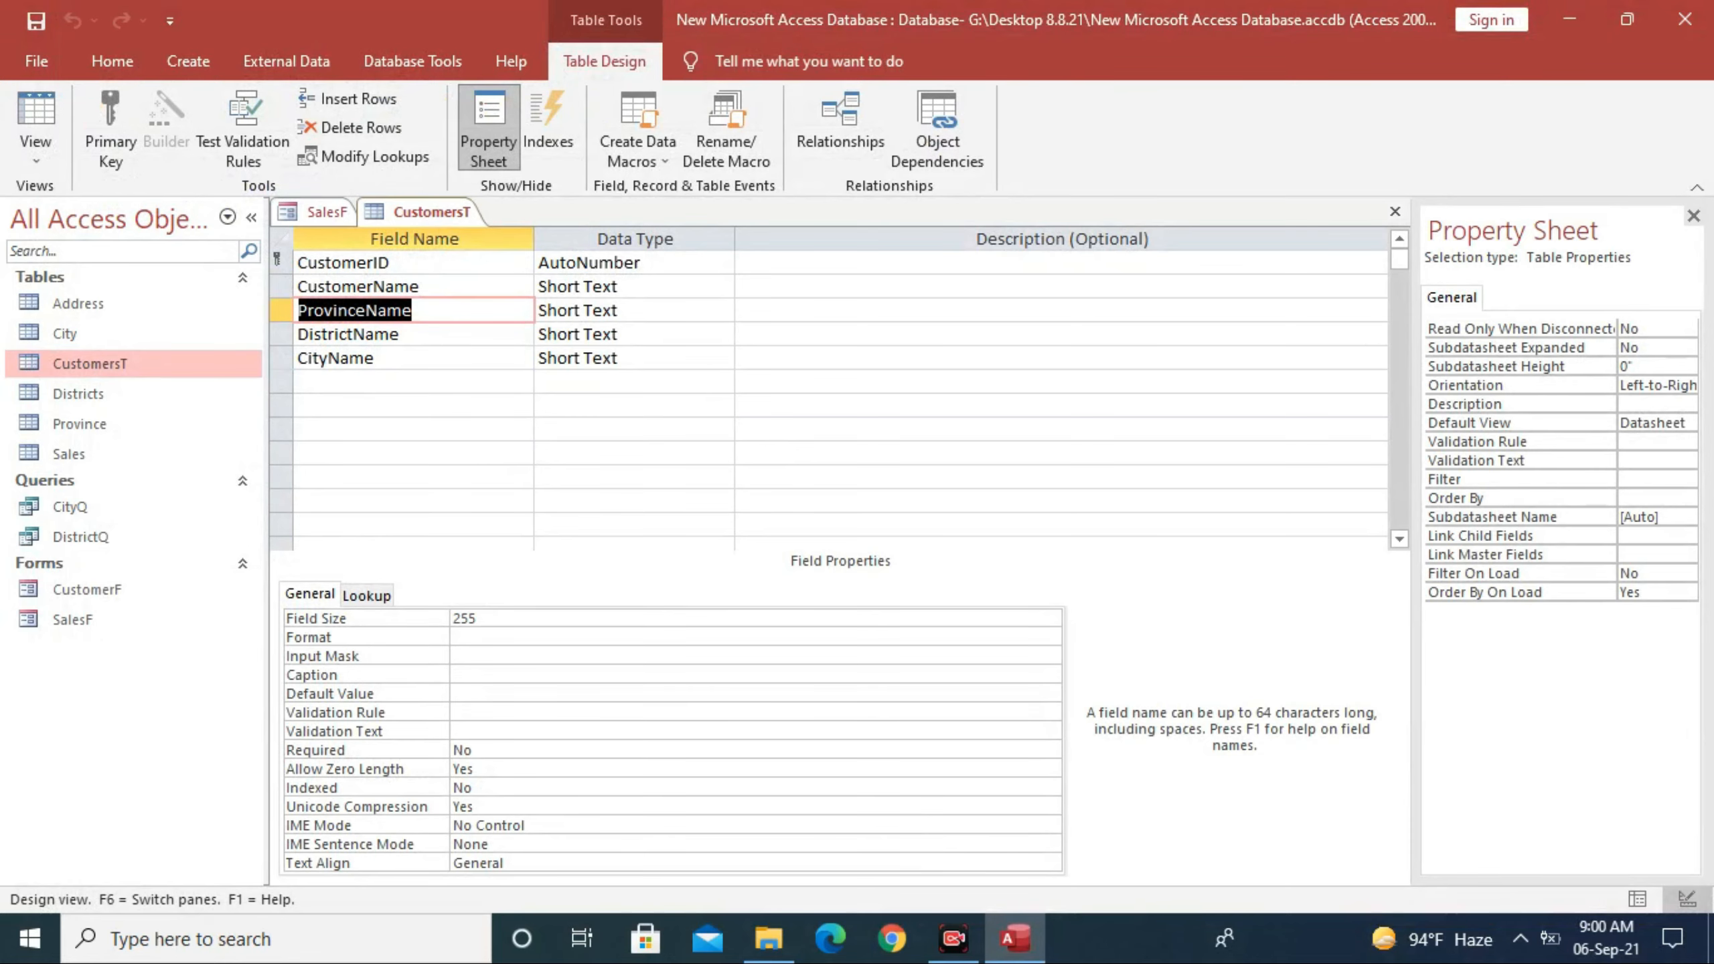
right_click(406, 212)
left_click(467, 254)
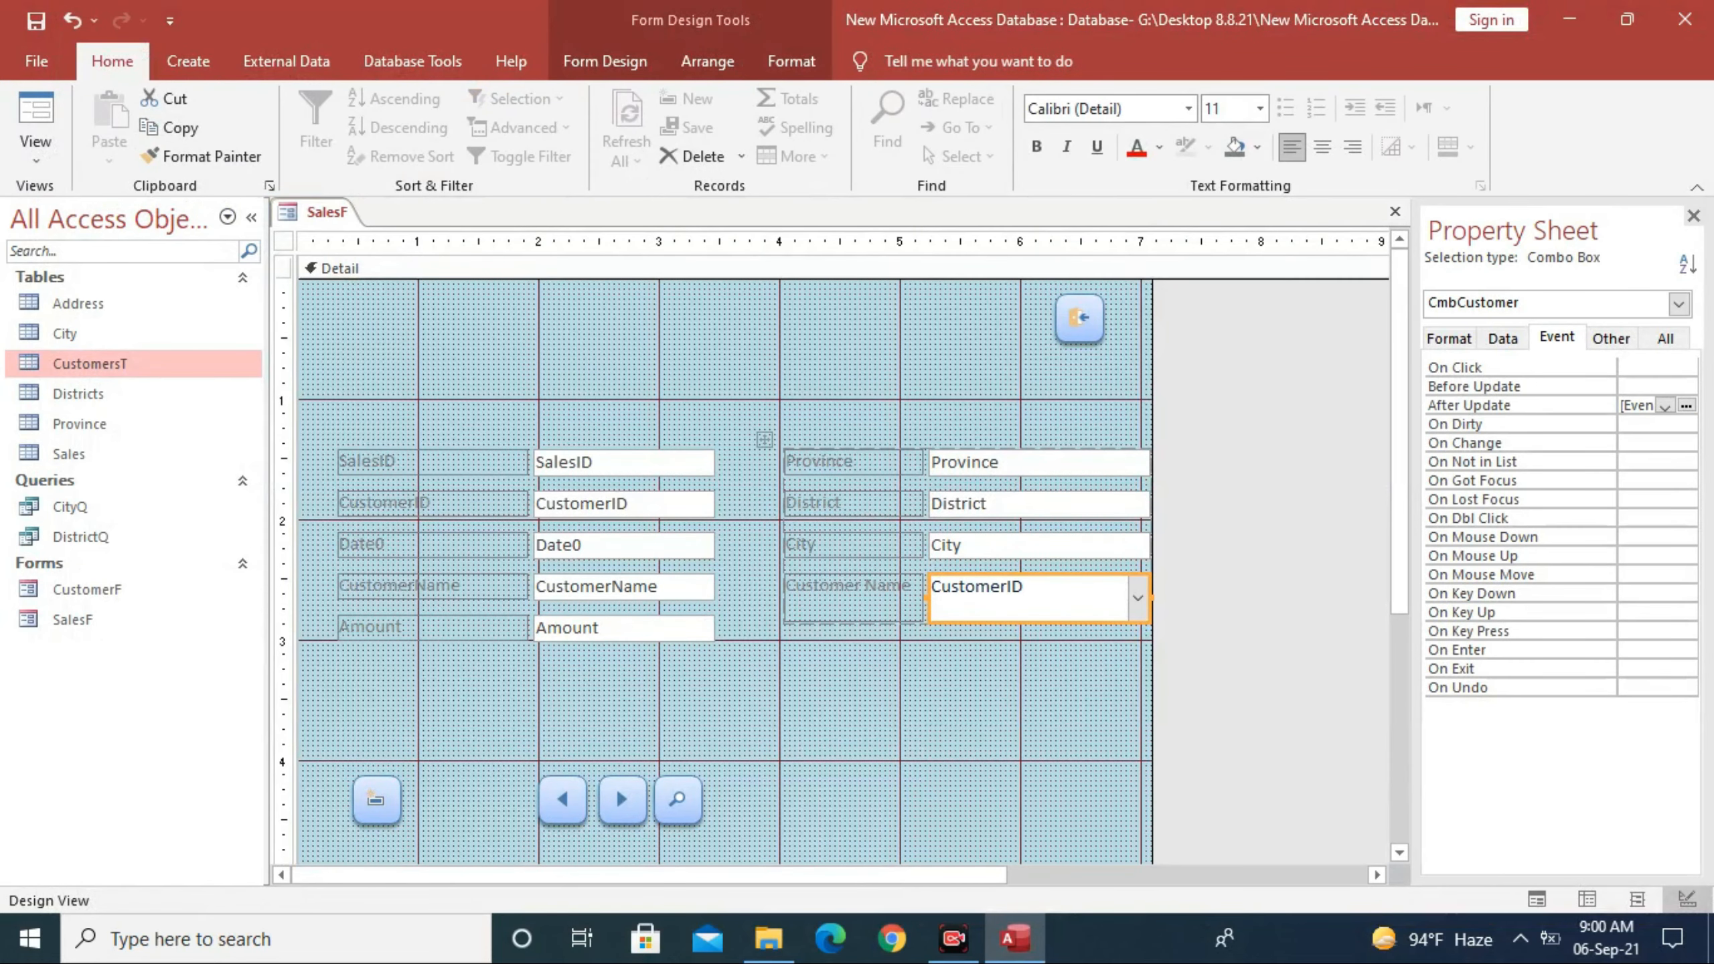
right_click(335, 212)
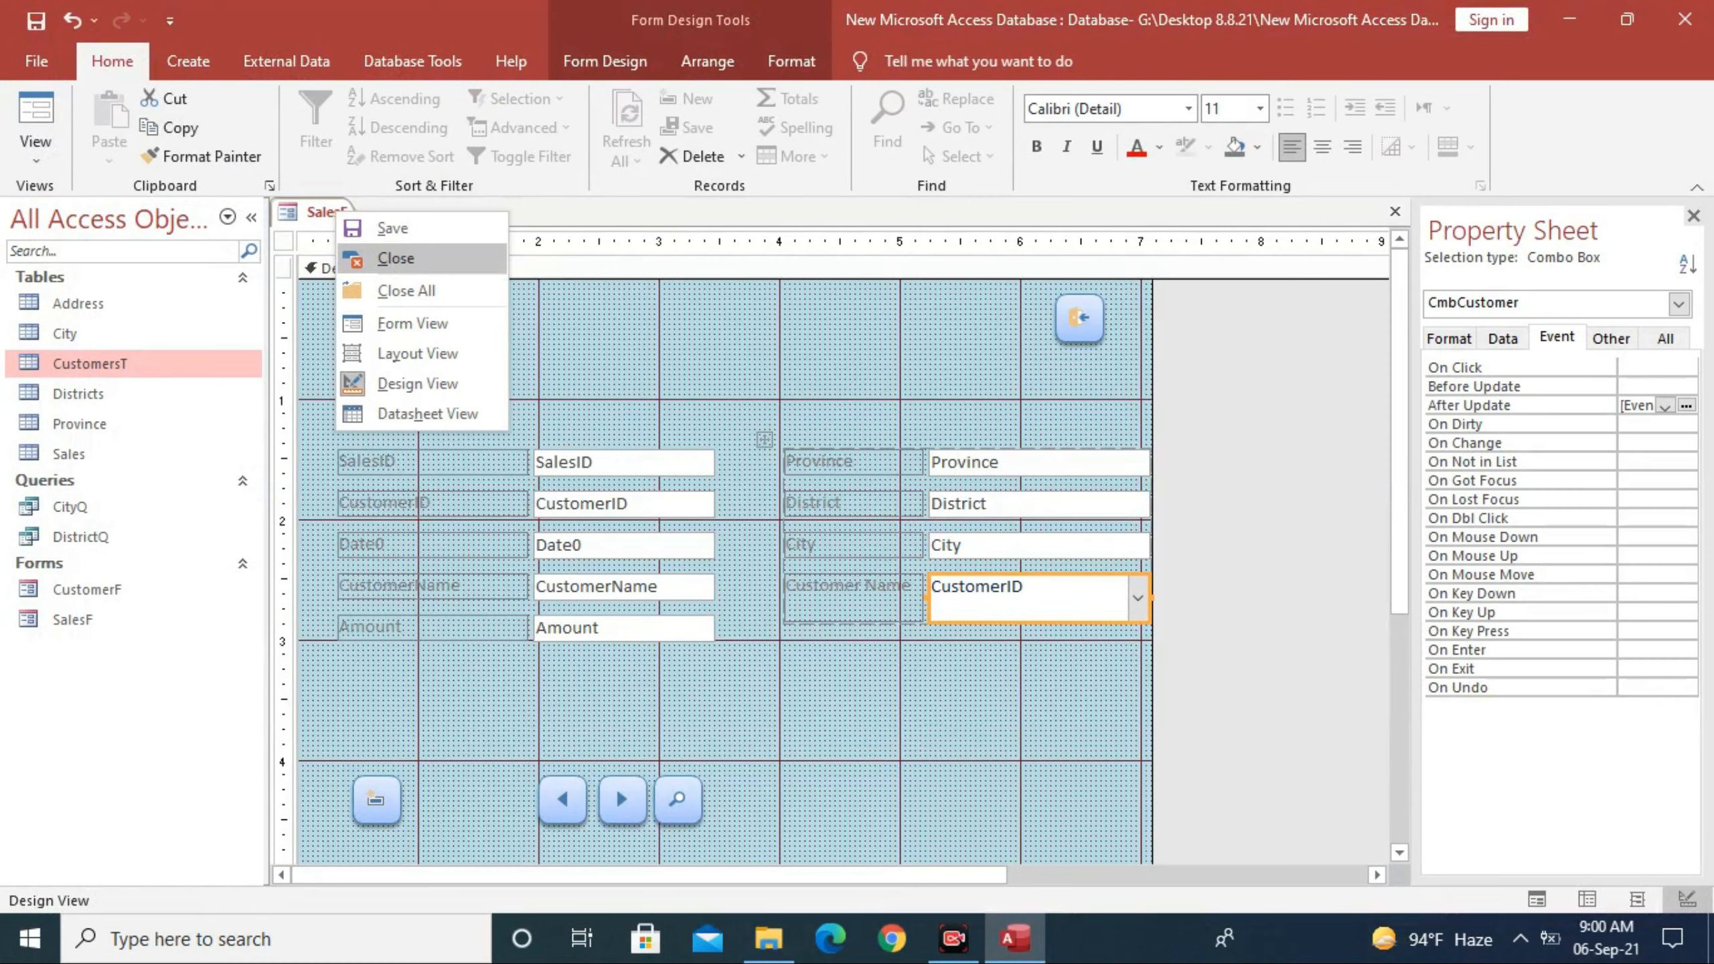
left_click(405, 258)
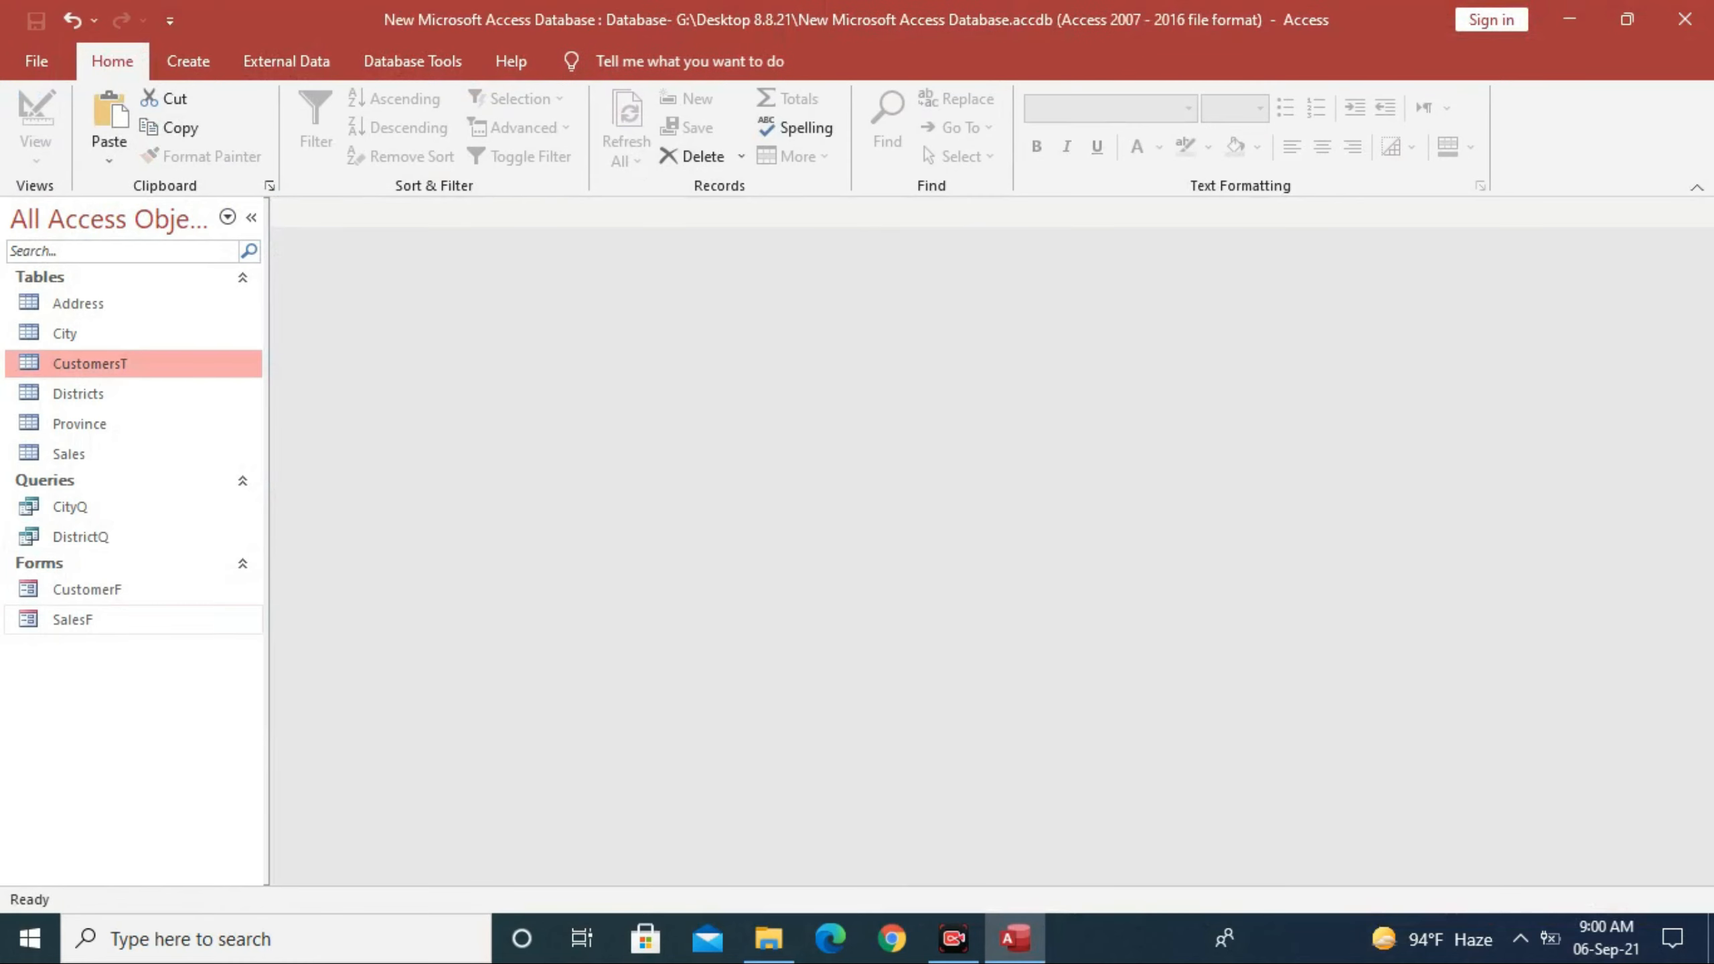
Step: Open SalesF in Form View, test the lookup with the first customer in the Customer Name combo box, and dismiss the compile error
double_click(73, 620)
left_click_drag(674, 262, 703, 237)
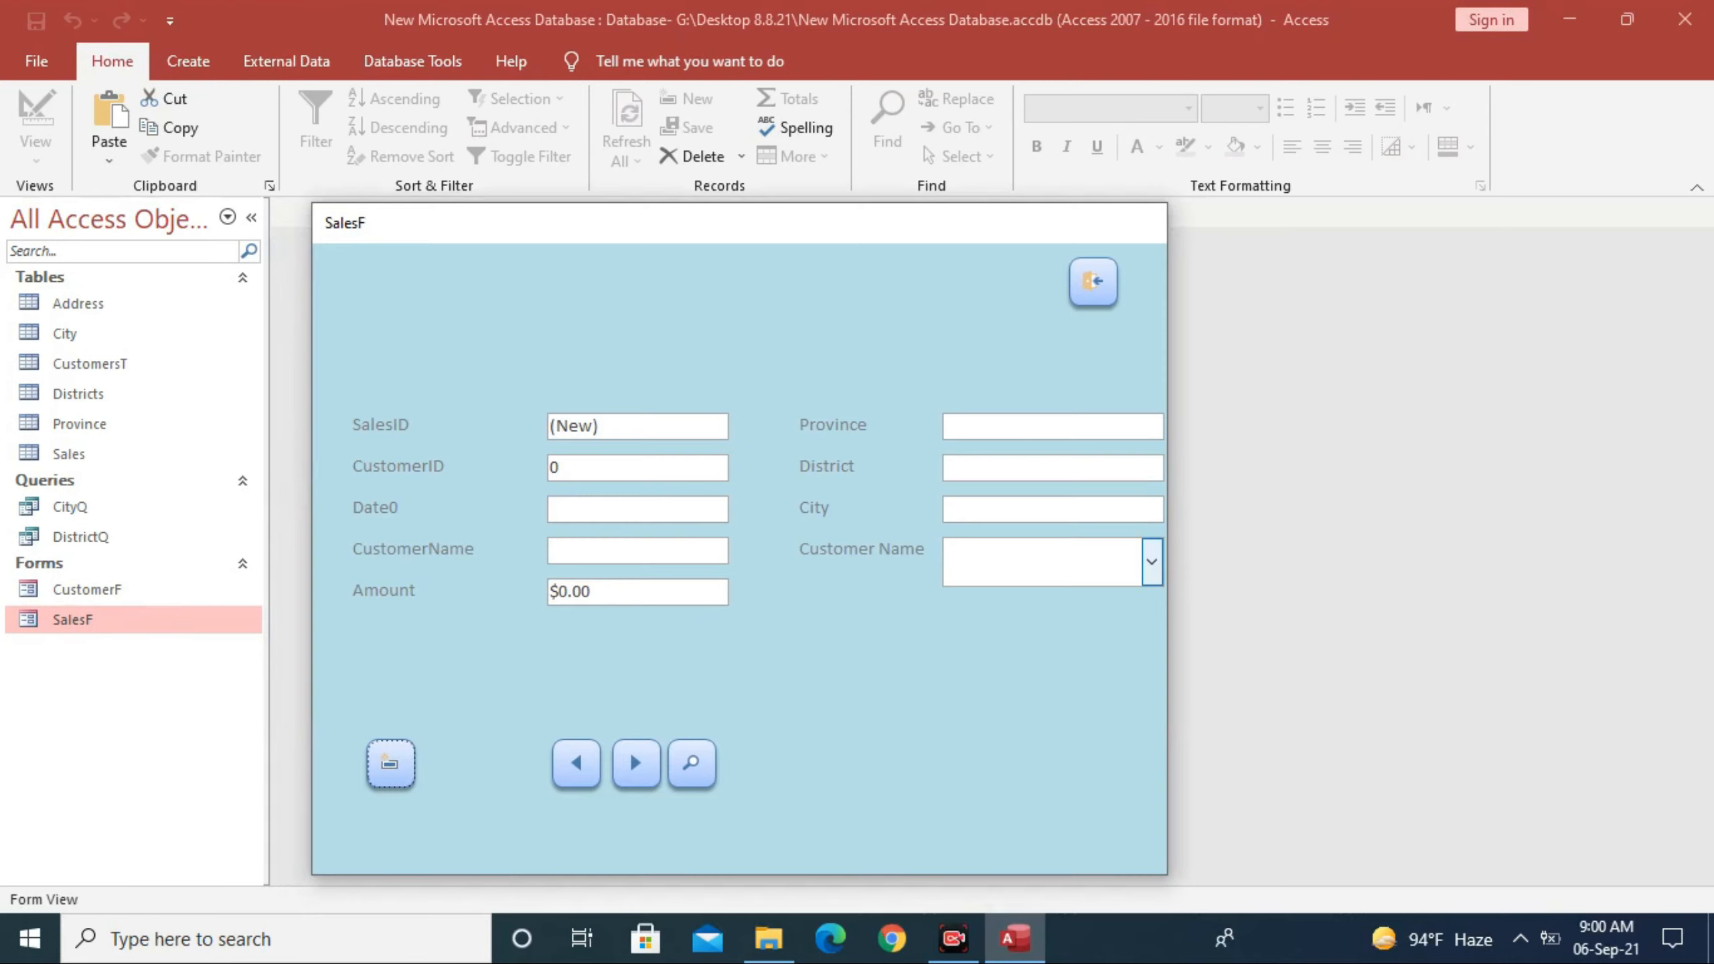
left_click(1151, 561)
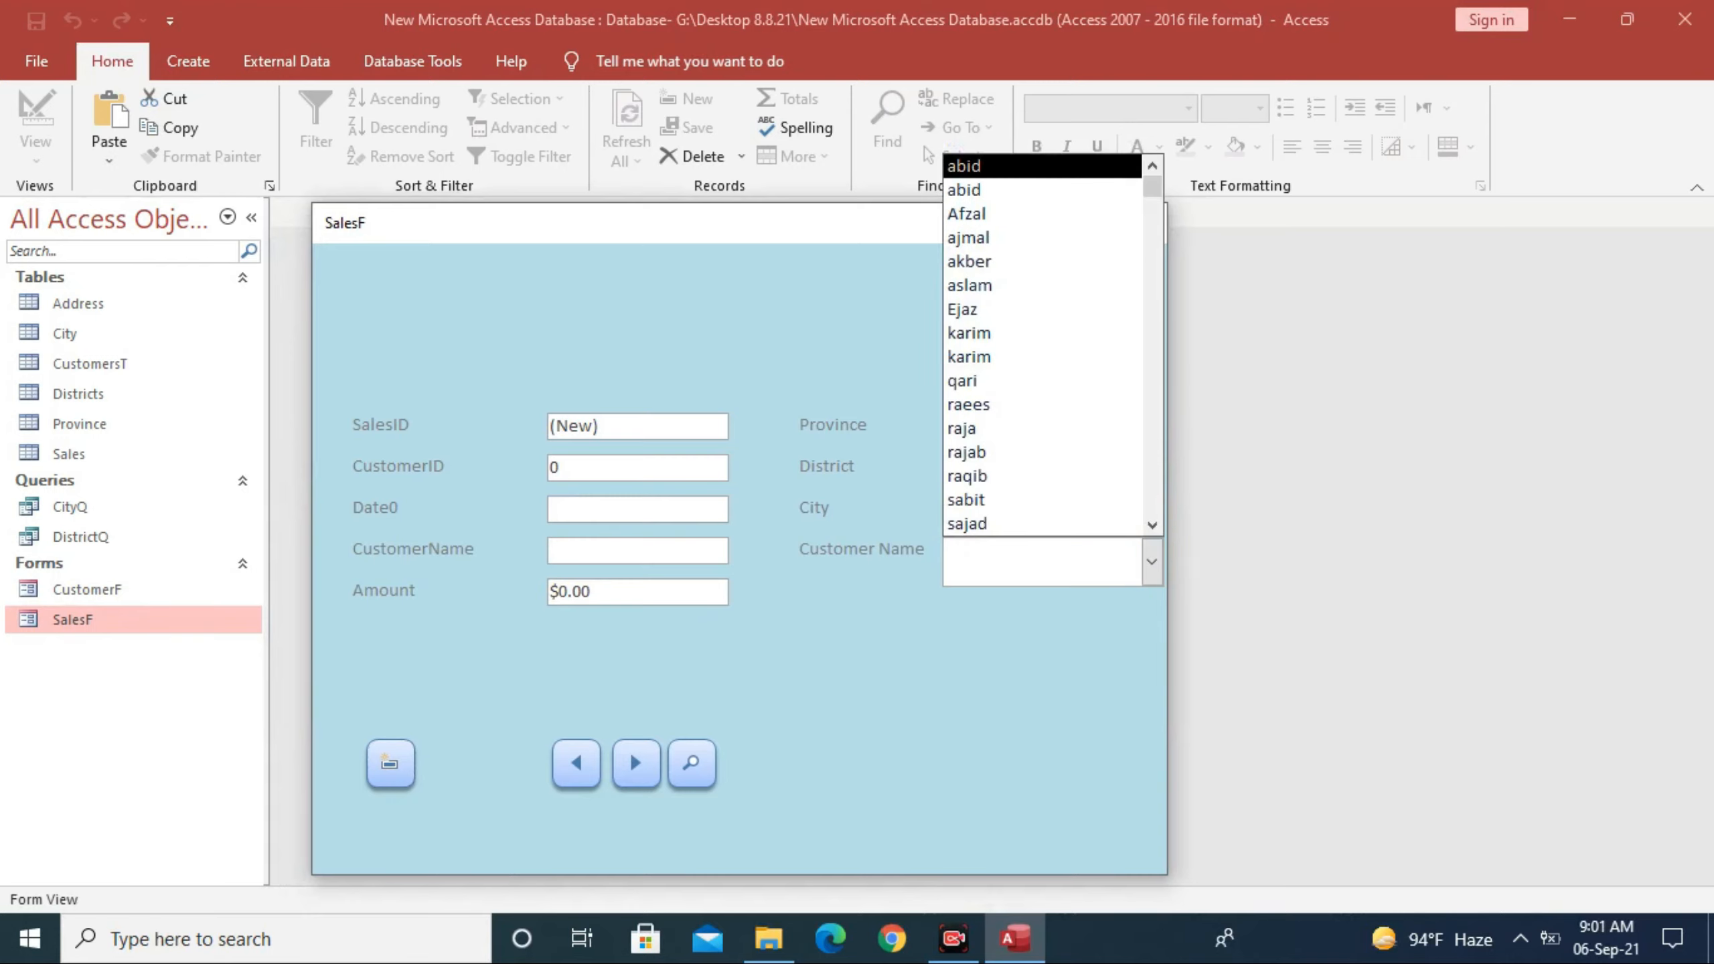
left_click(1012, 166)
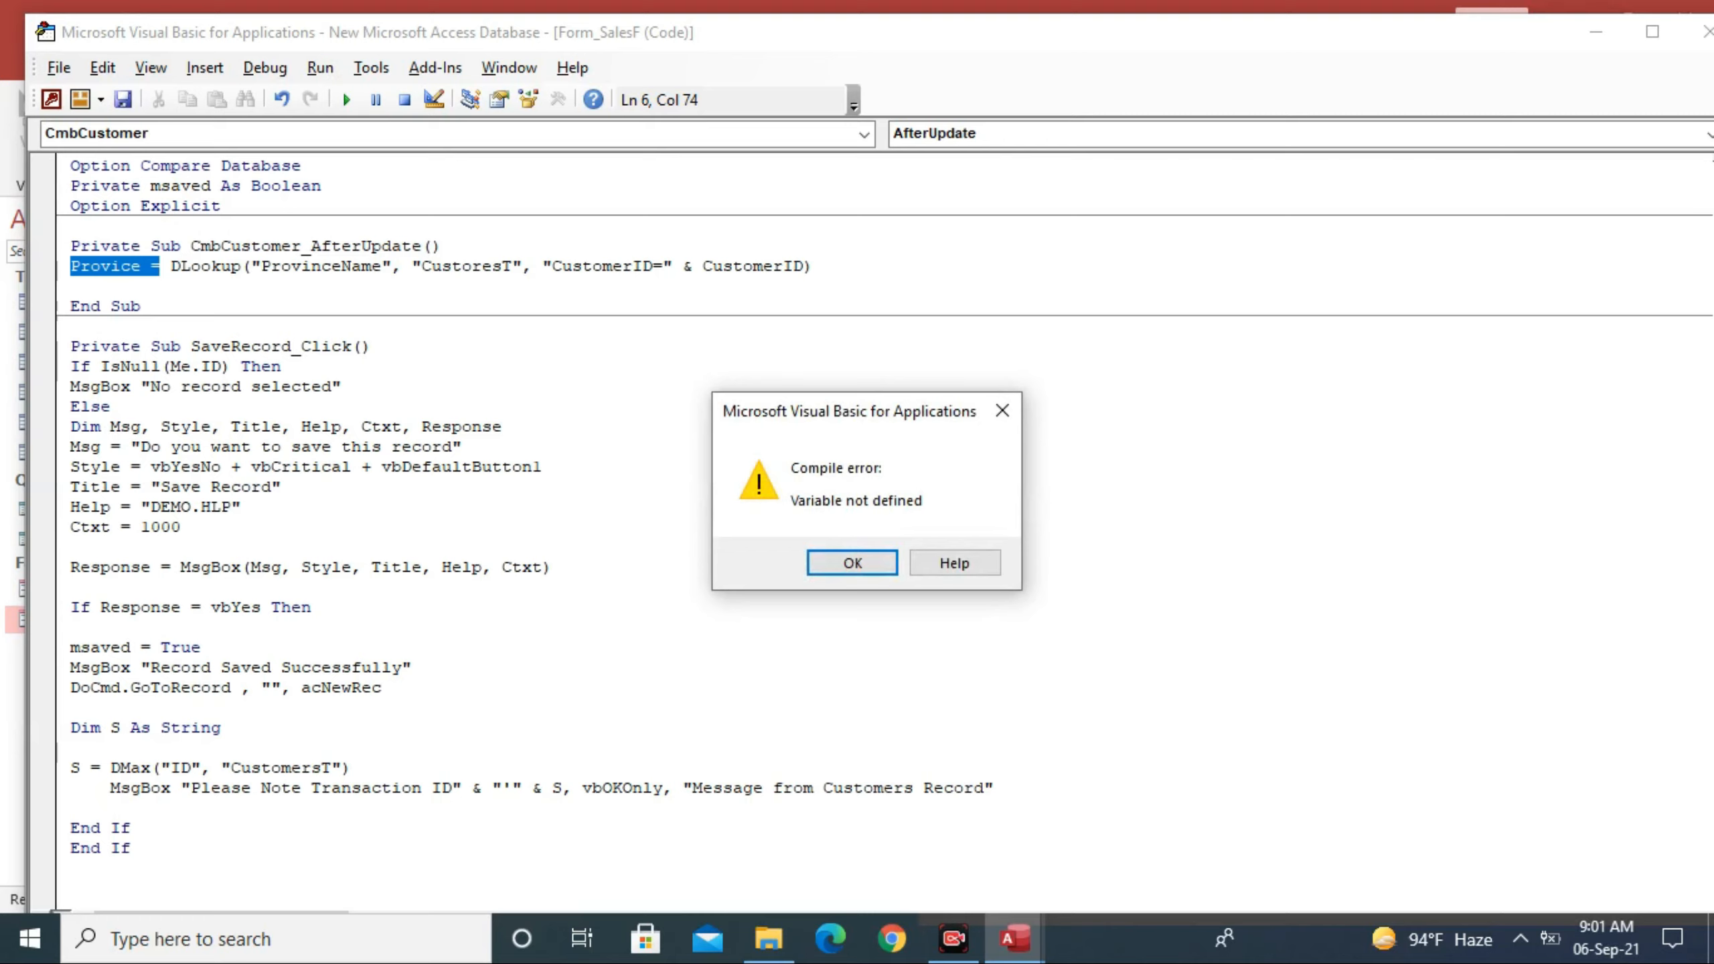
key("Return")
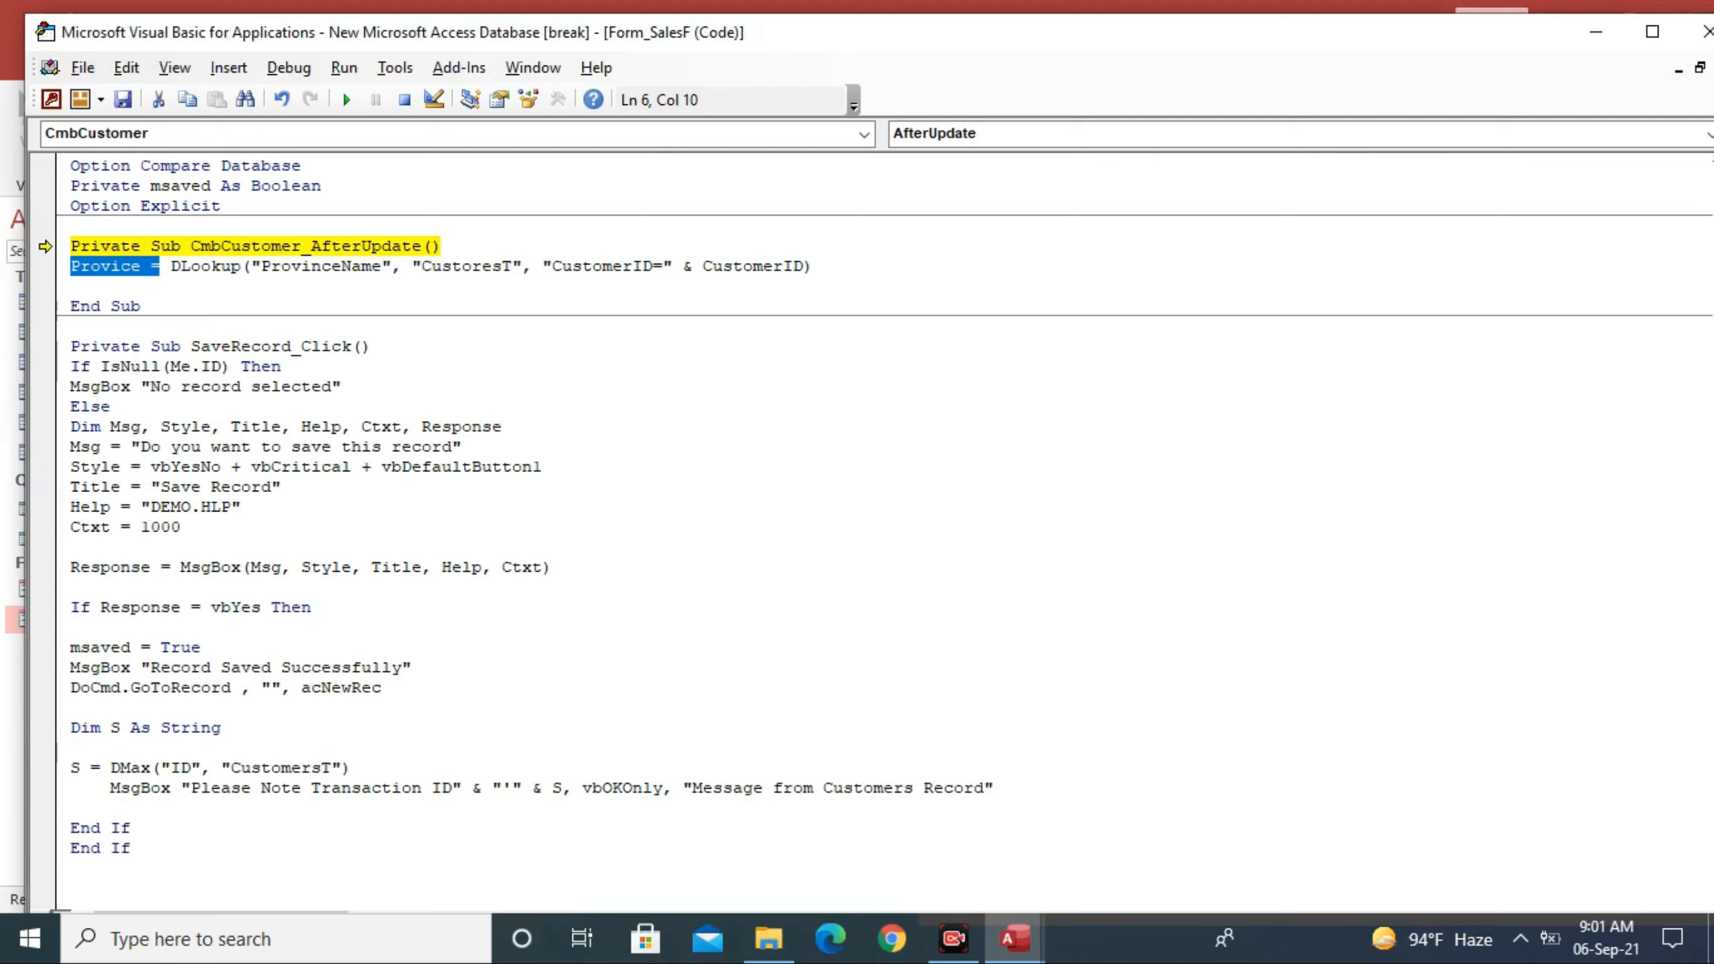
Step: Correct Provice to Province at the start of the DLookup line in CmbCustomer_AfterUpdate and save the code
left_click(141, 267)
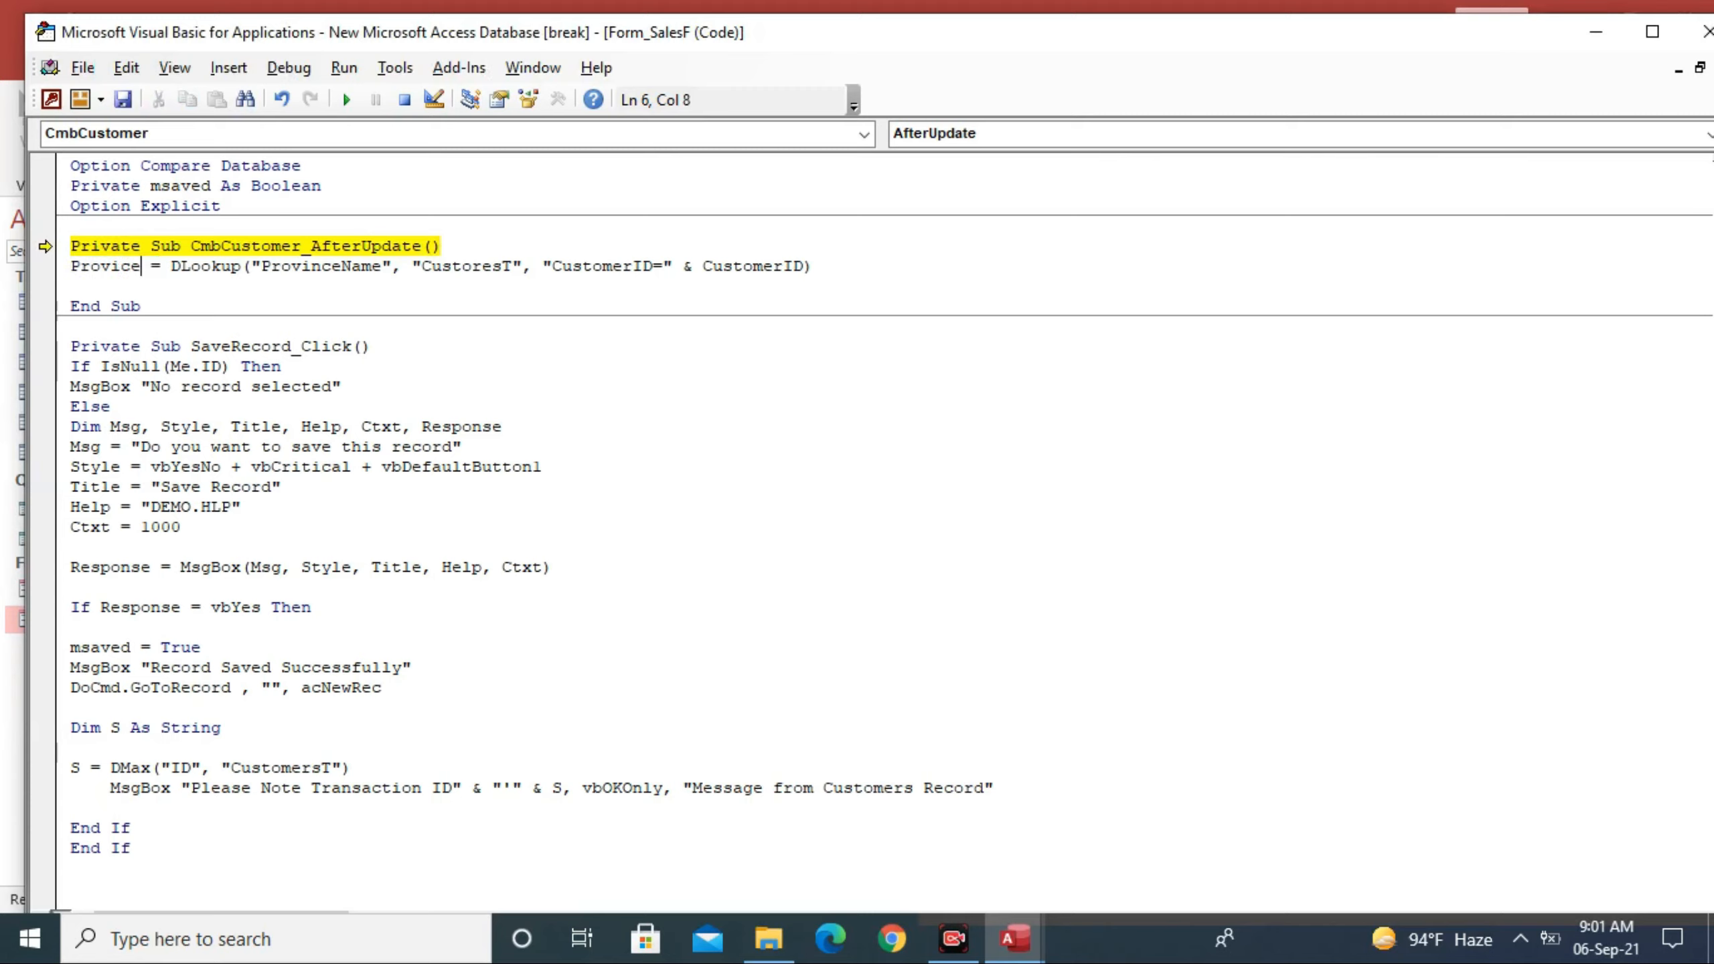
key("BackSpace")
key("BackSpace")
key("BackSpace")
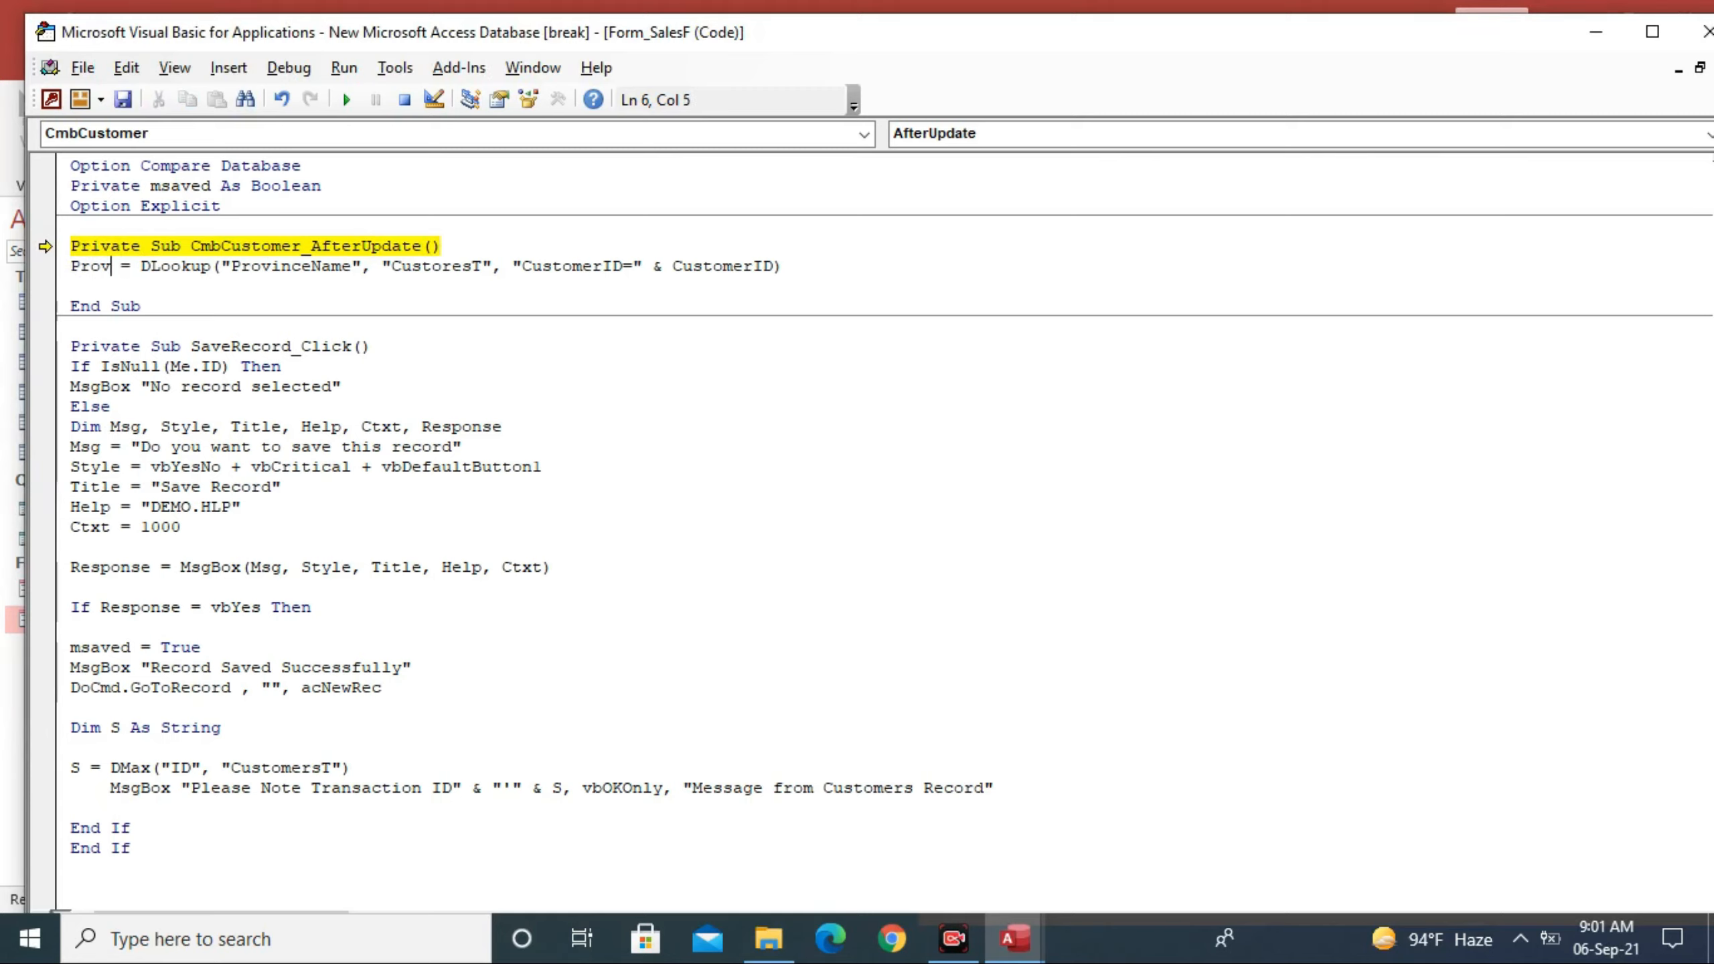
type("ince")
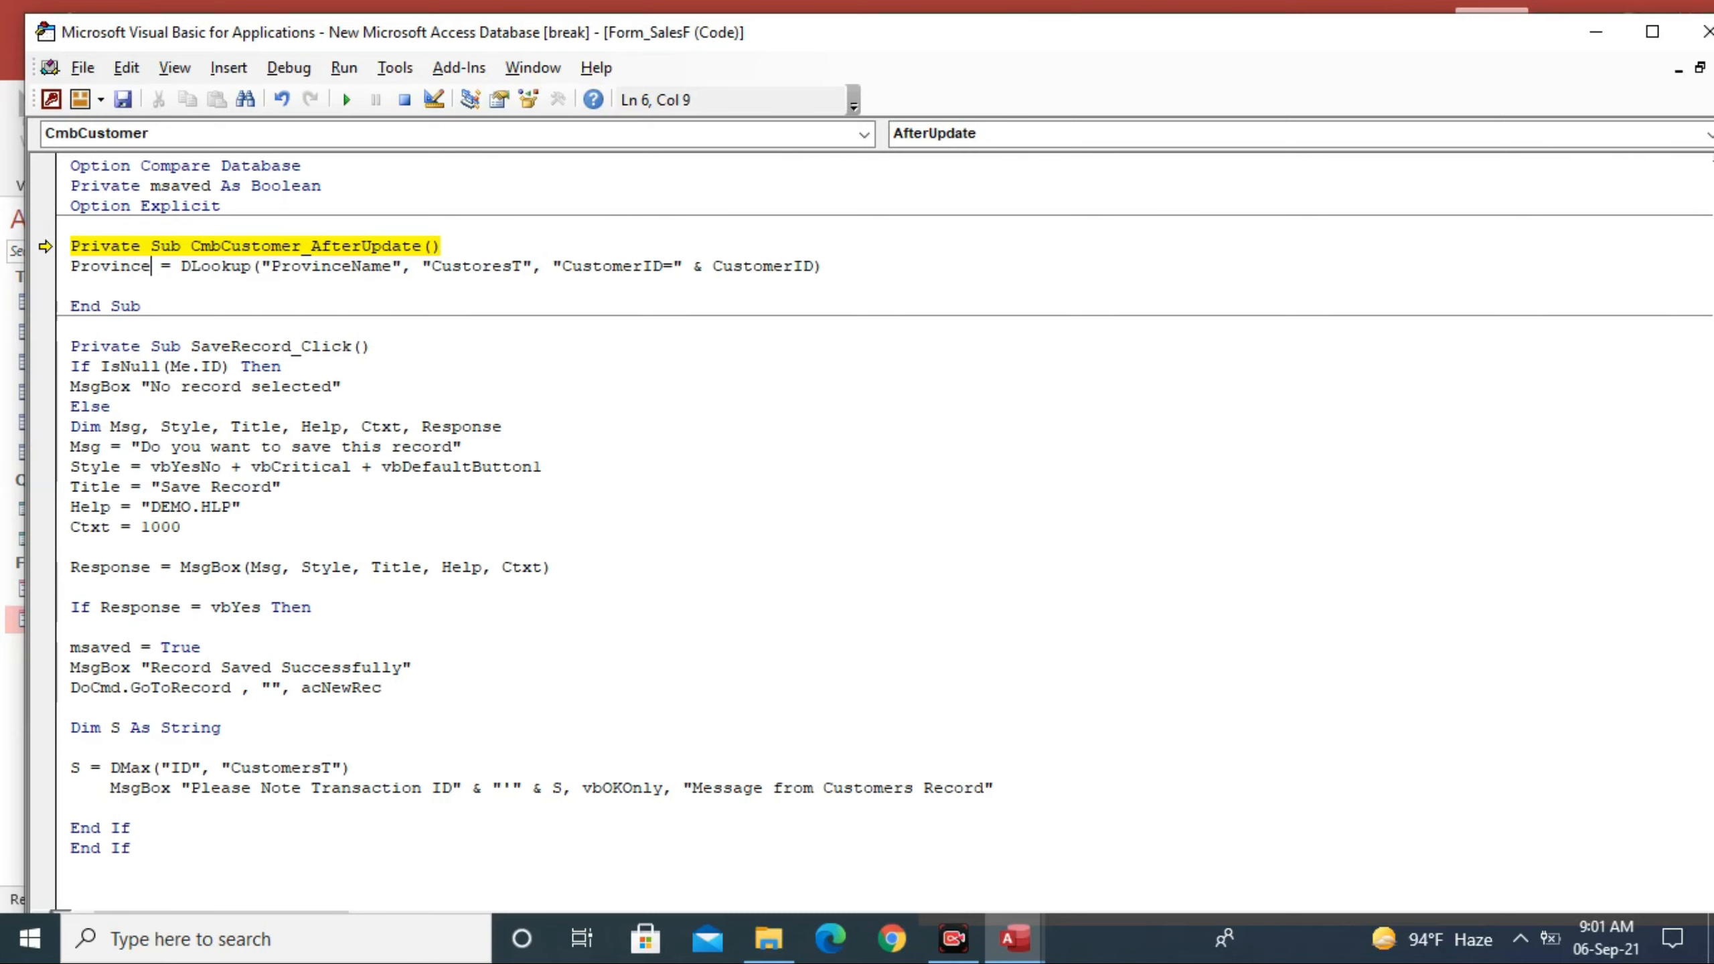
key("ctrl+s")
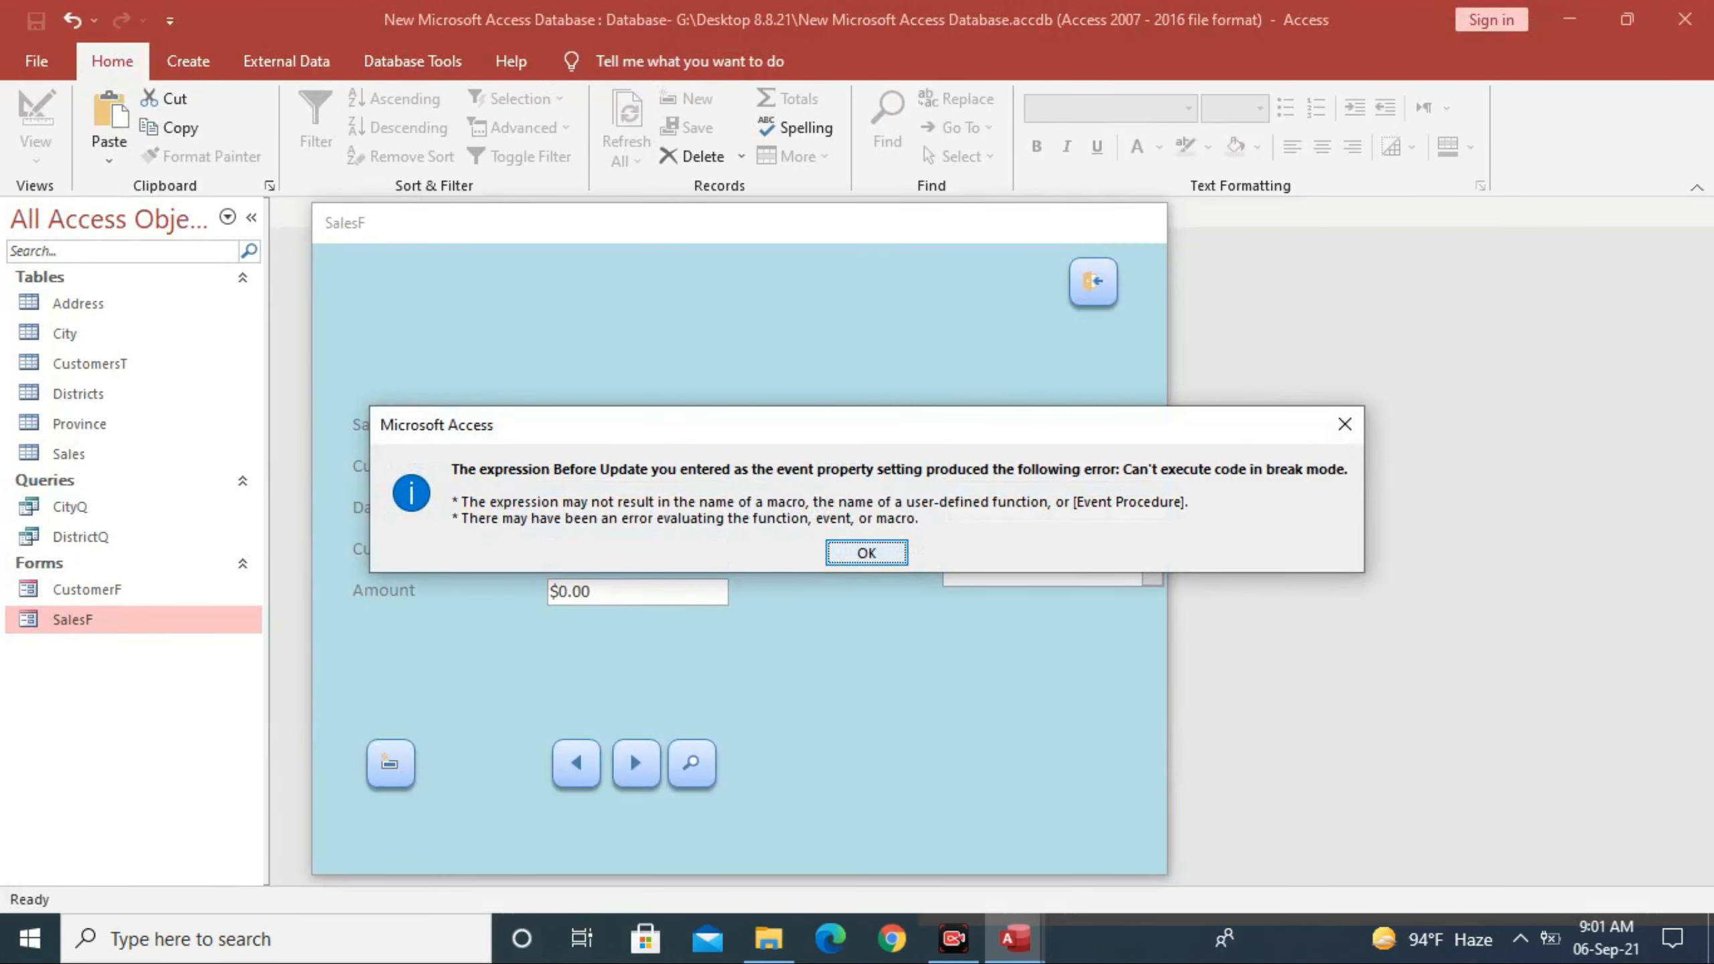
Step: Stop the debugger and retest the lookup with the first customer in the Customer Name combo box, opening the failing line for debugging
key("Return")
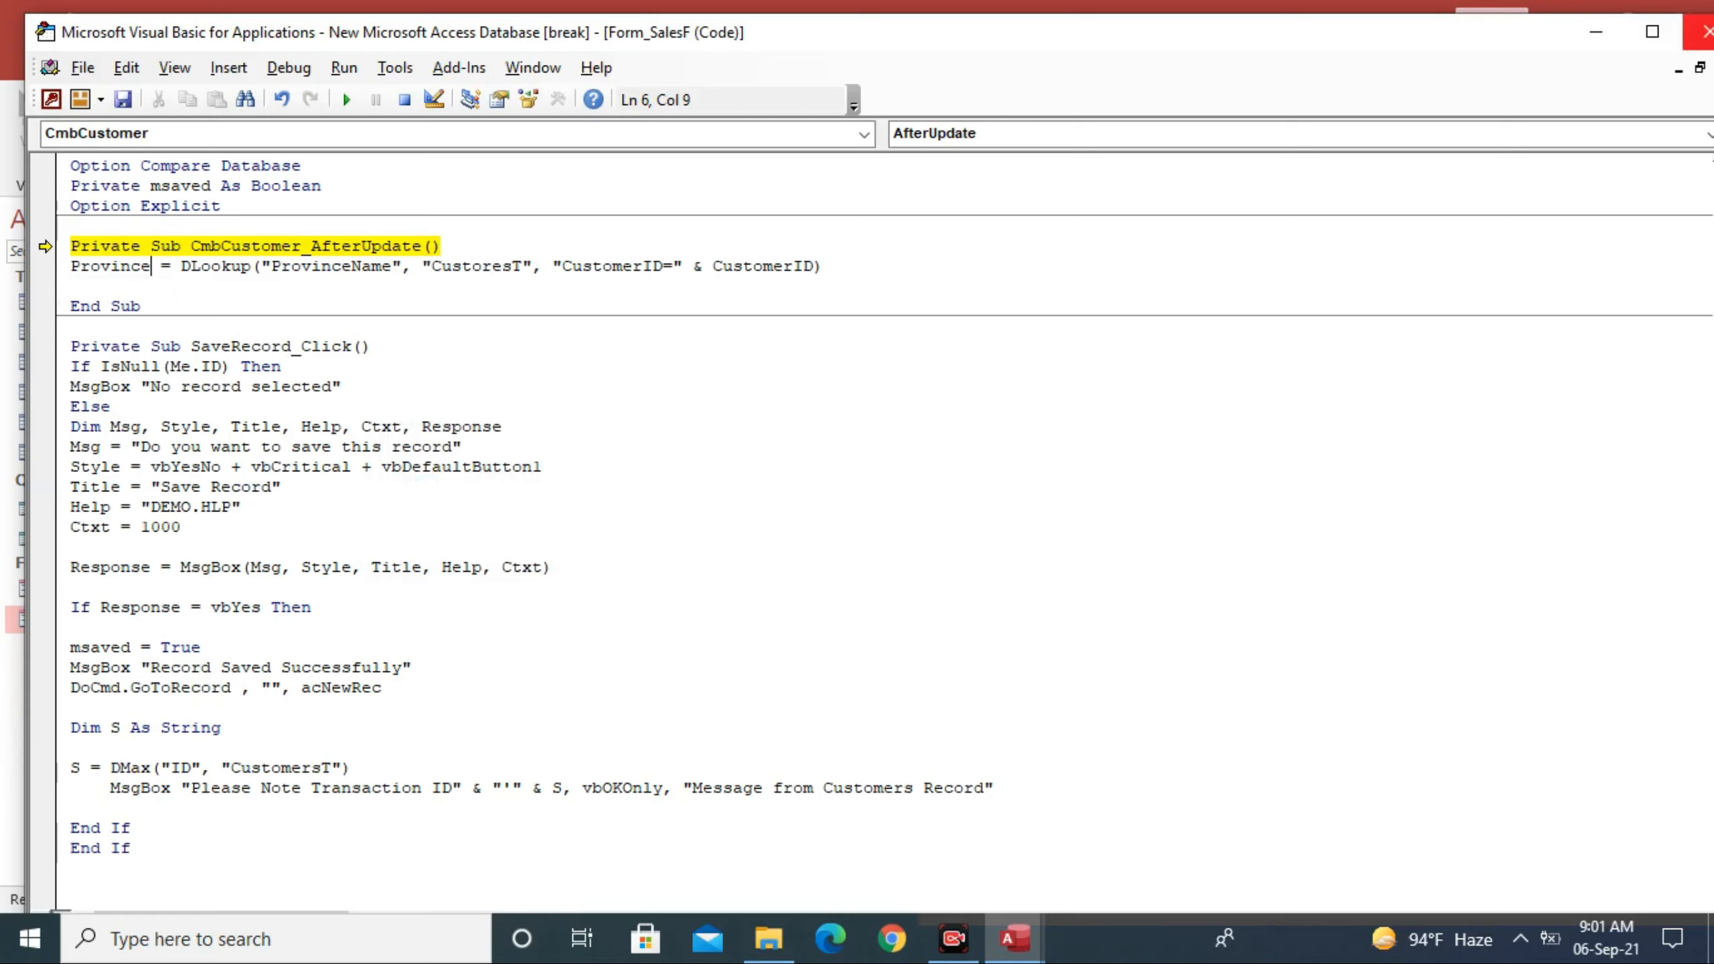
left_click(1706, 31)
key("Return")
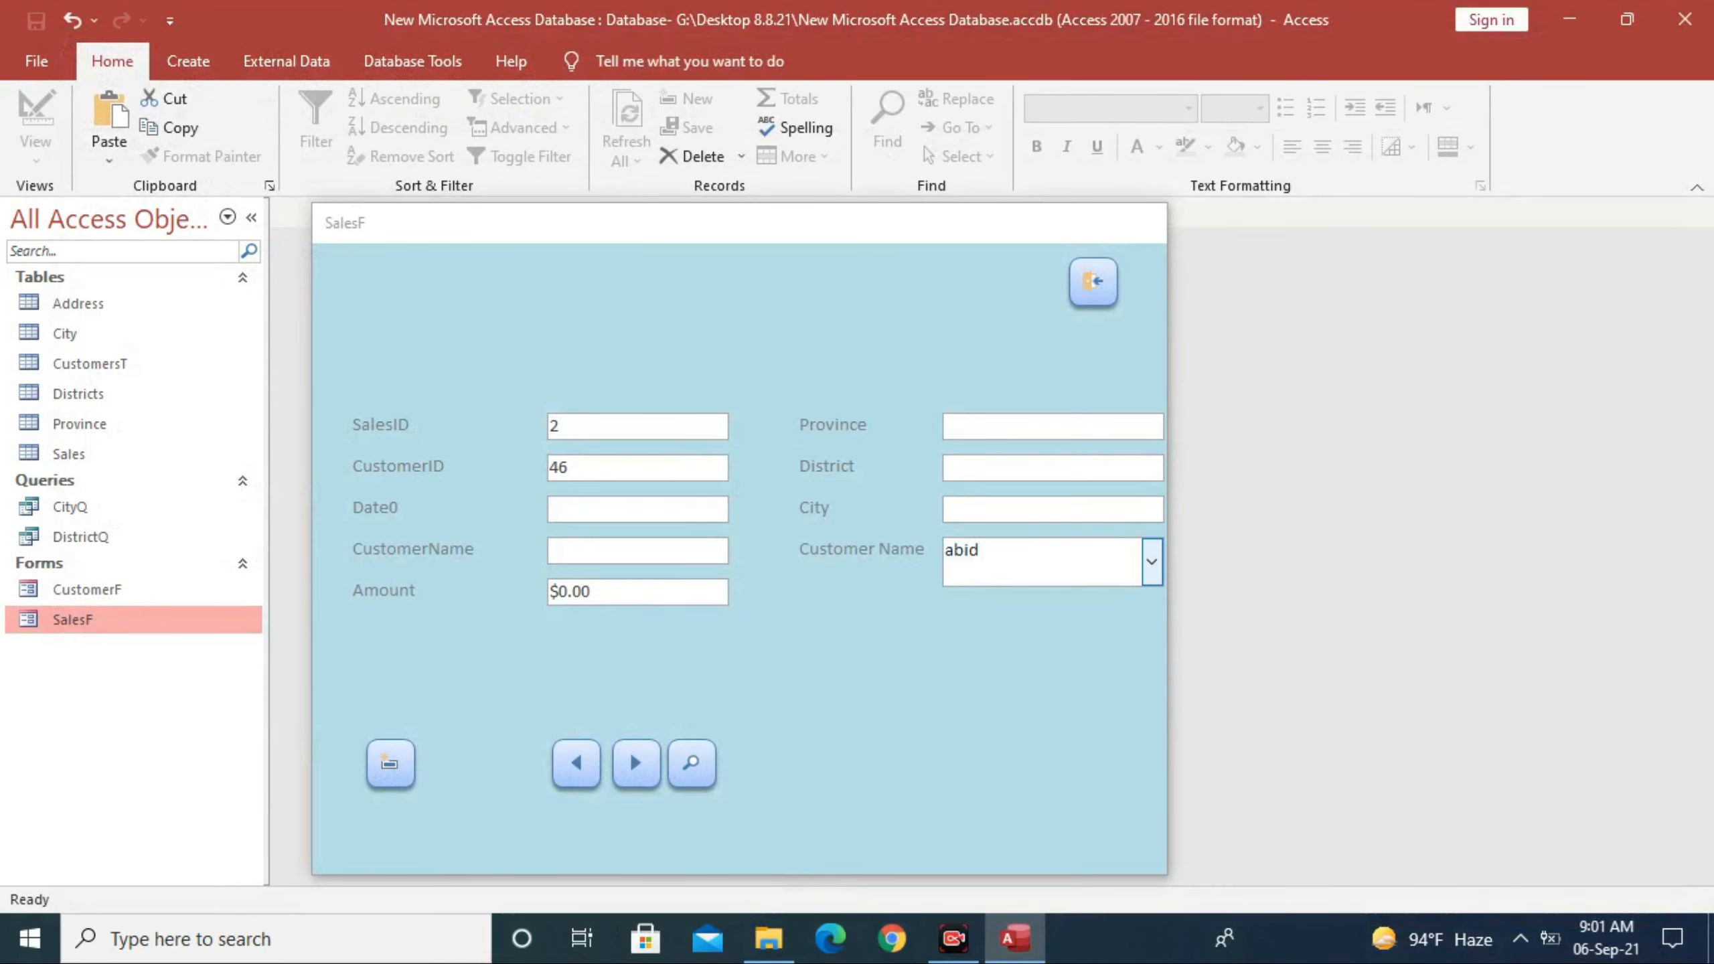
left_click(1151, 562)
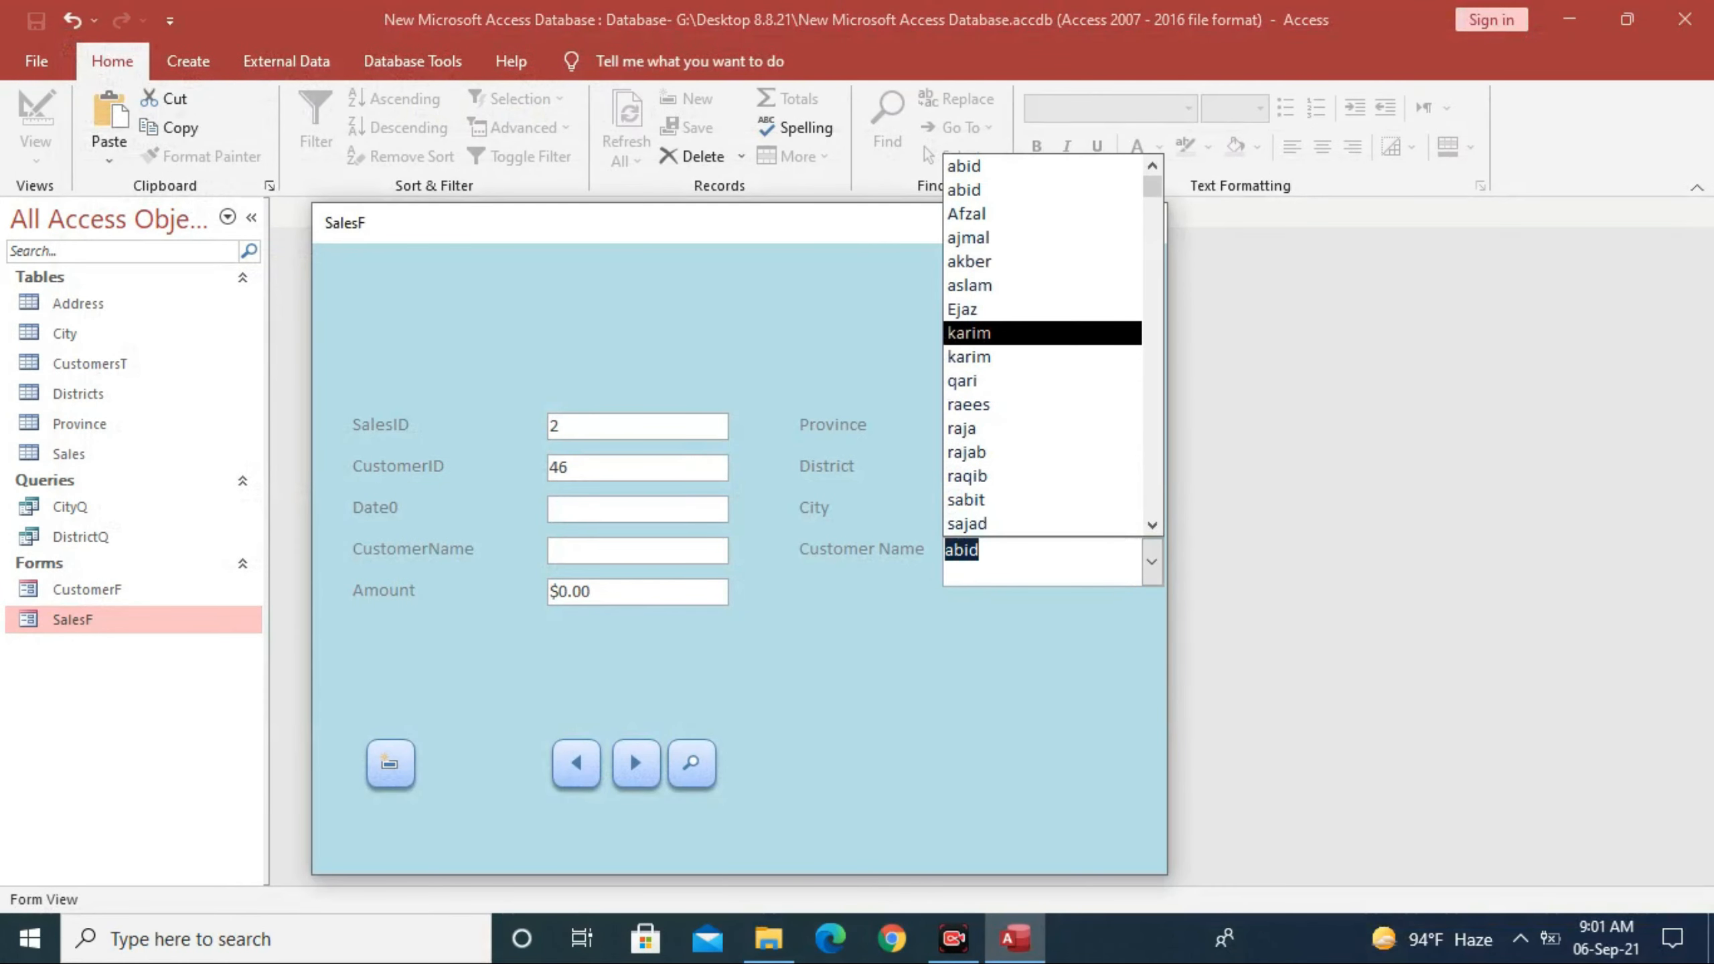
left_click(1013, 166)
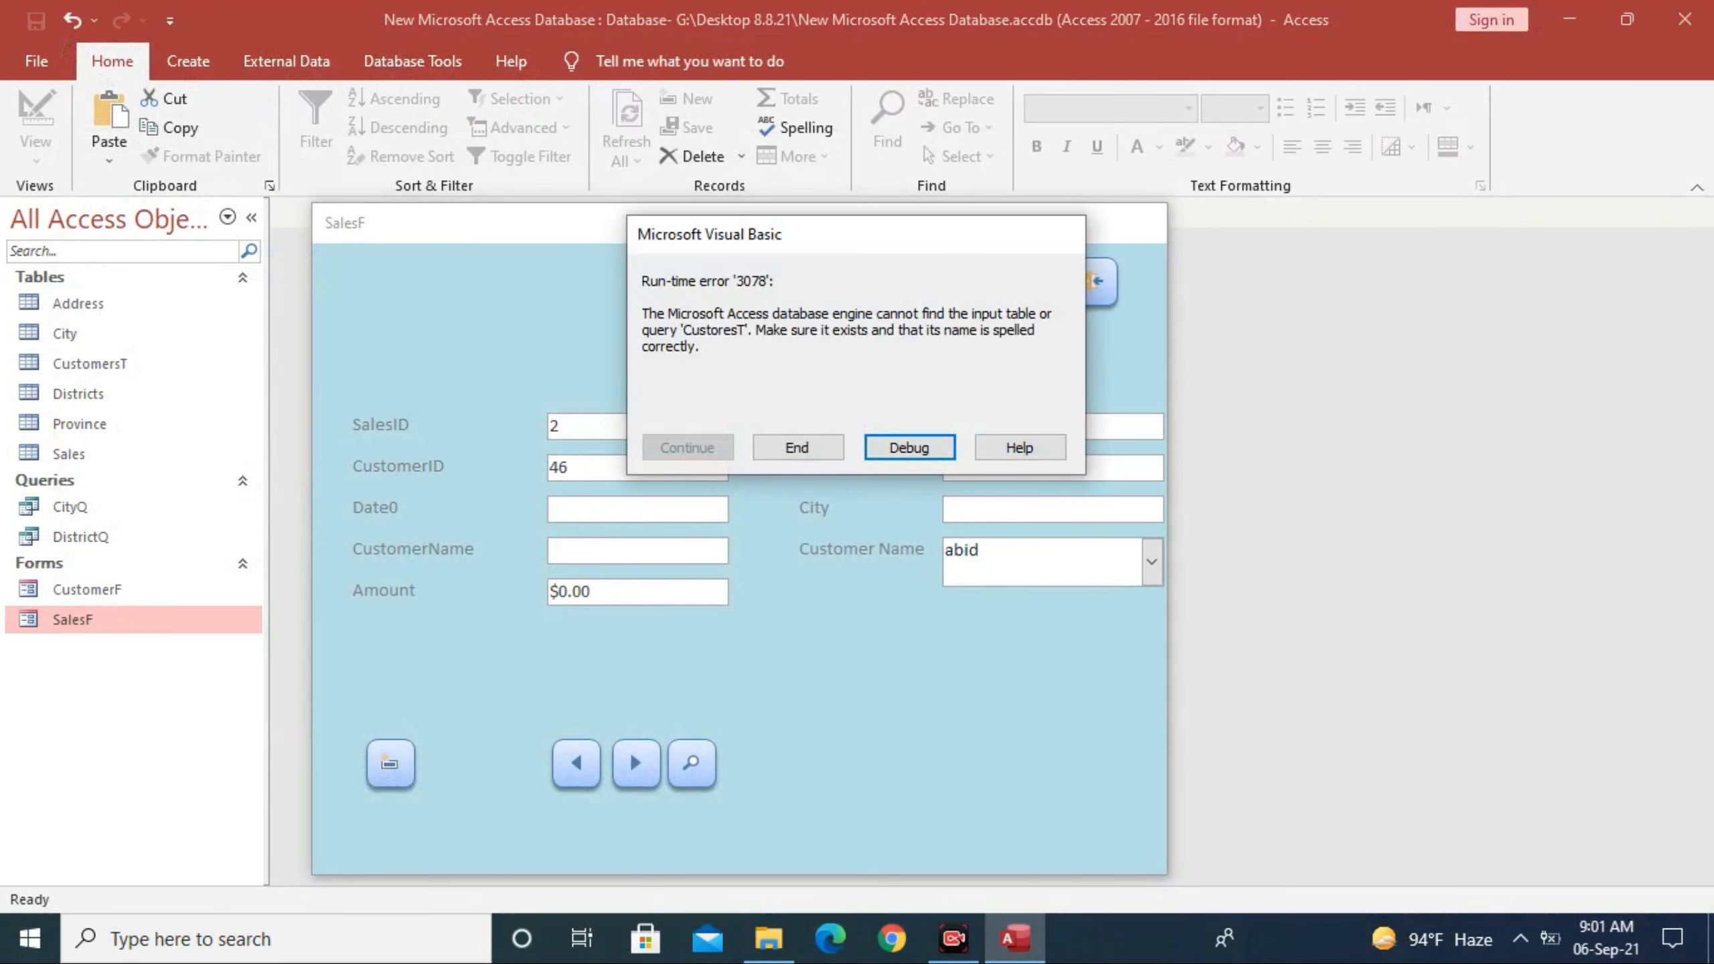
key("Return")
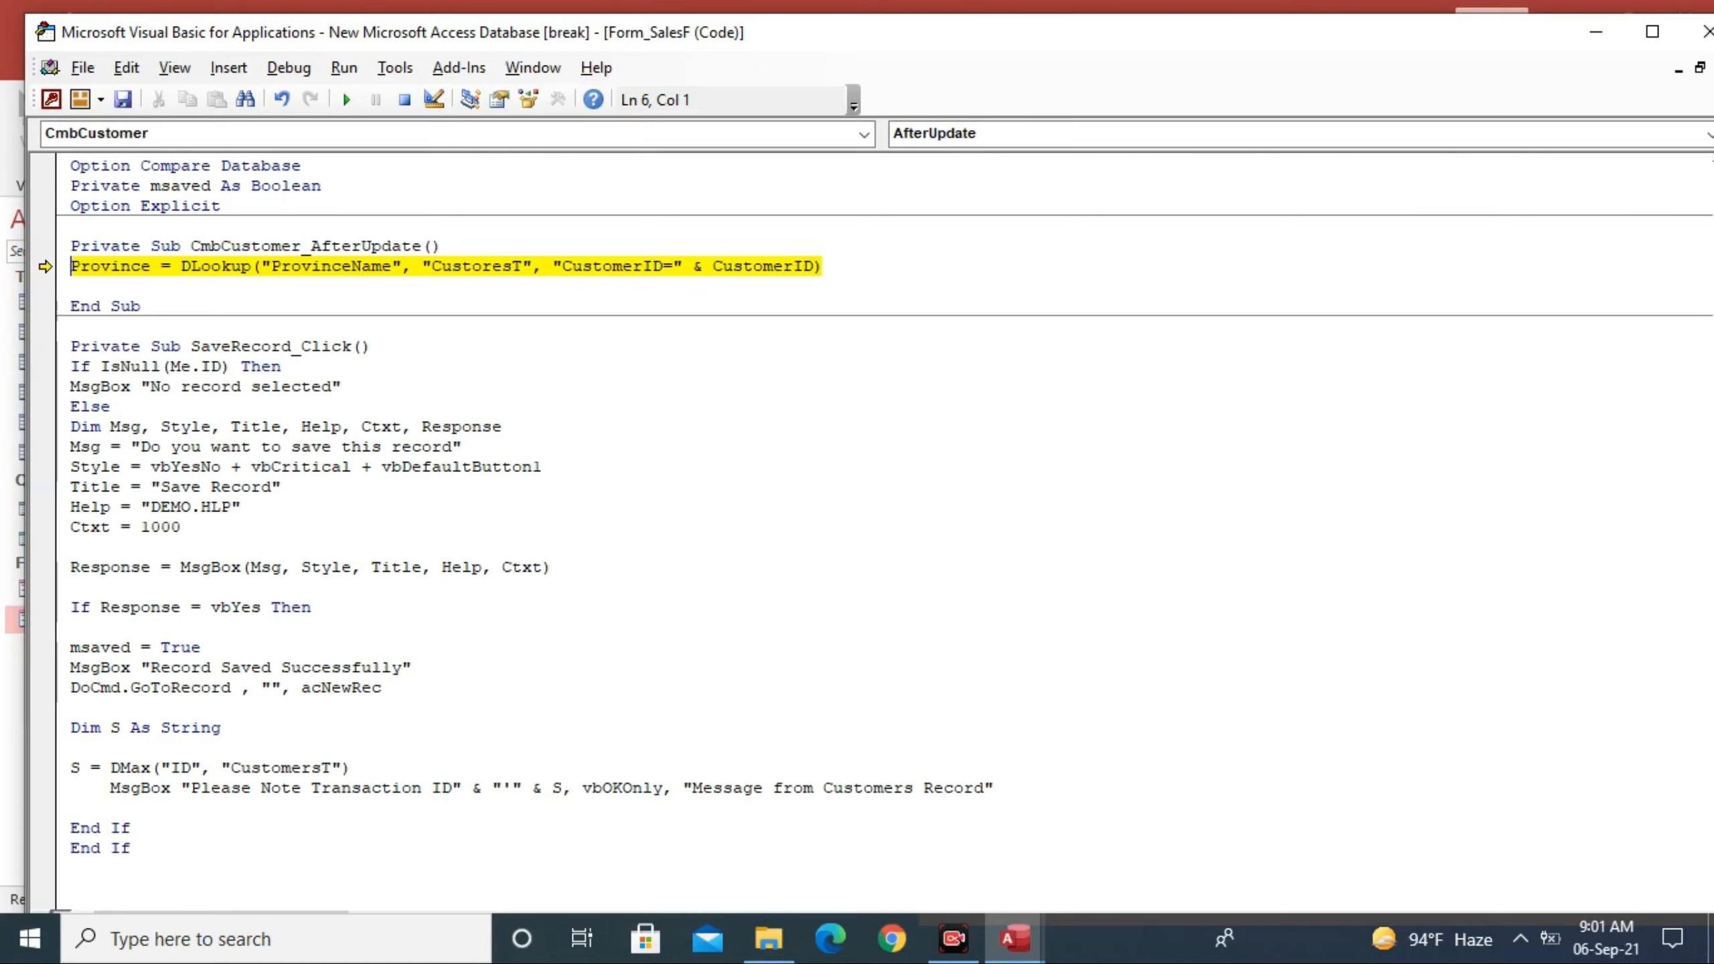
Step: Correct the table name in the Province DLookup line to CustomersT and save the code
left_click(482, 266)
left_click(522, 266)
key("BackSpace")
key("BackSpace")
key("BackSpace")
key("BackSpace")
key("BackSpace")
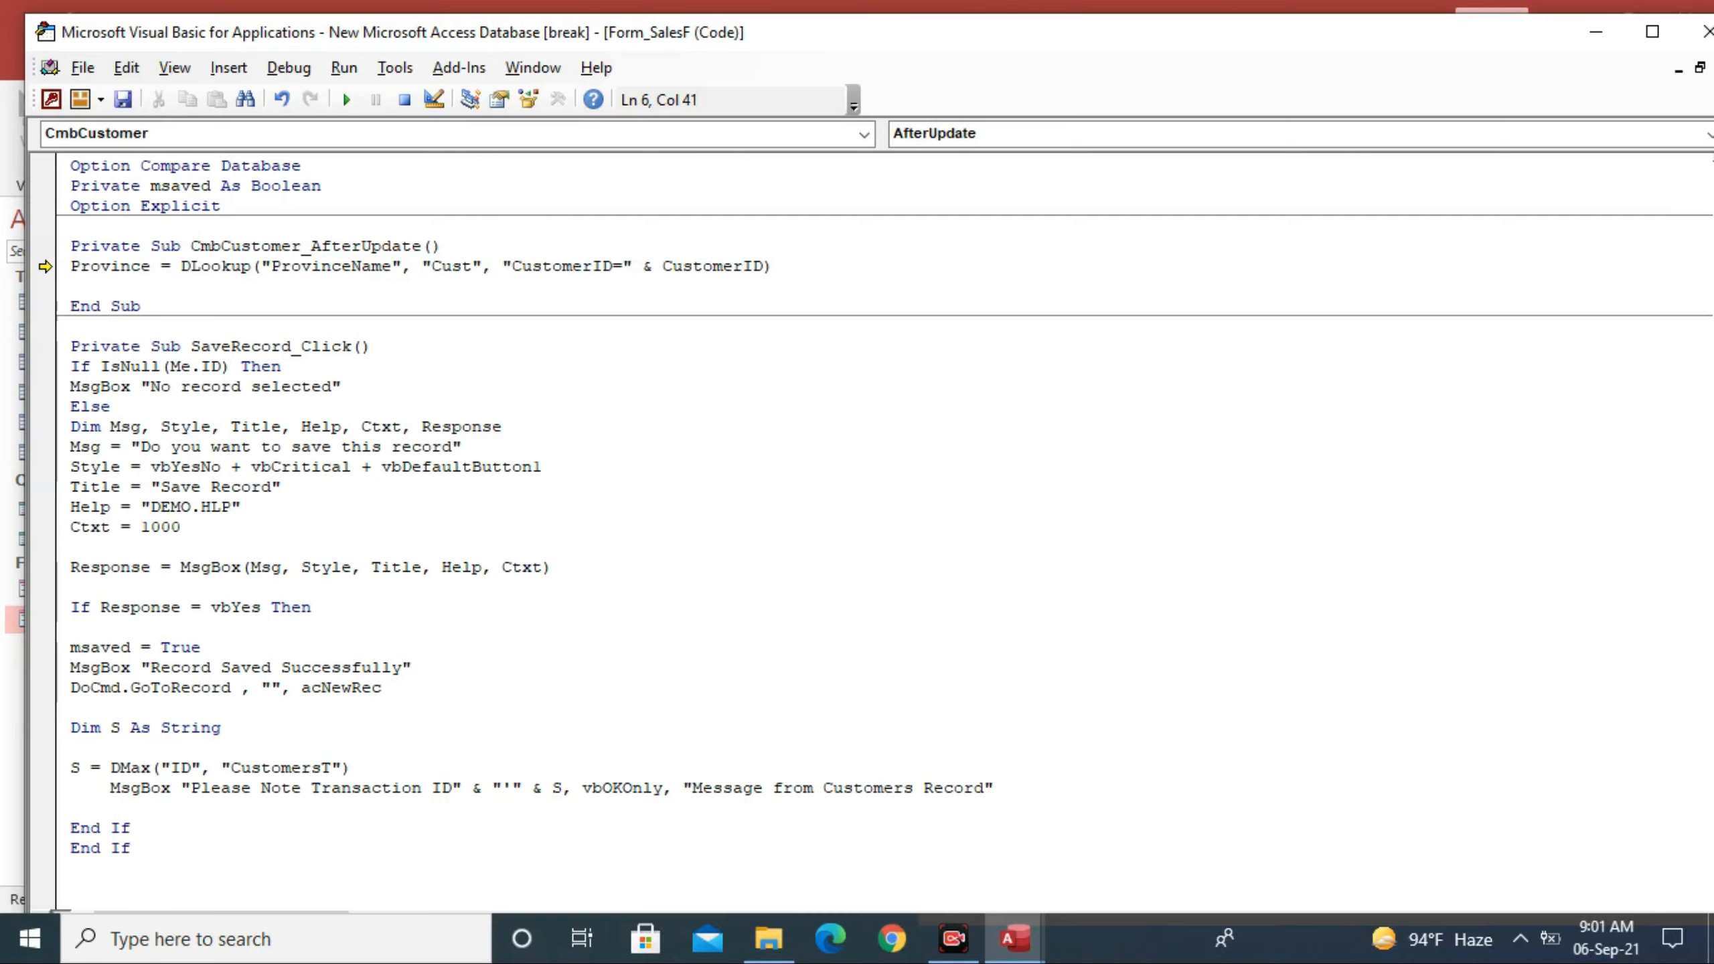
type("omer")
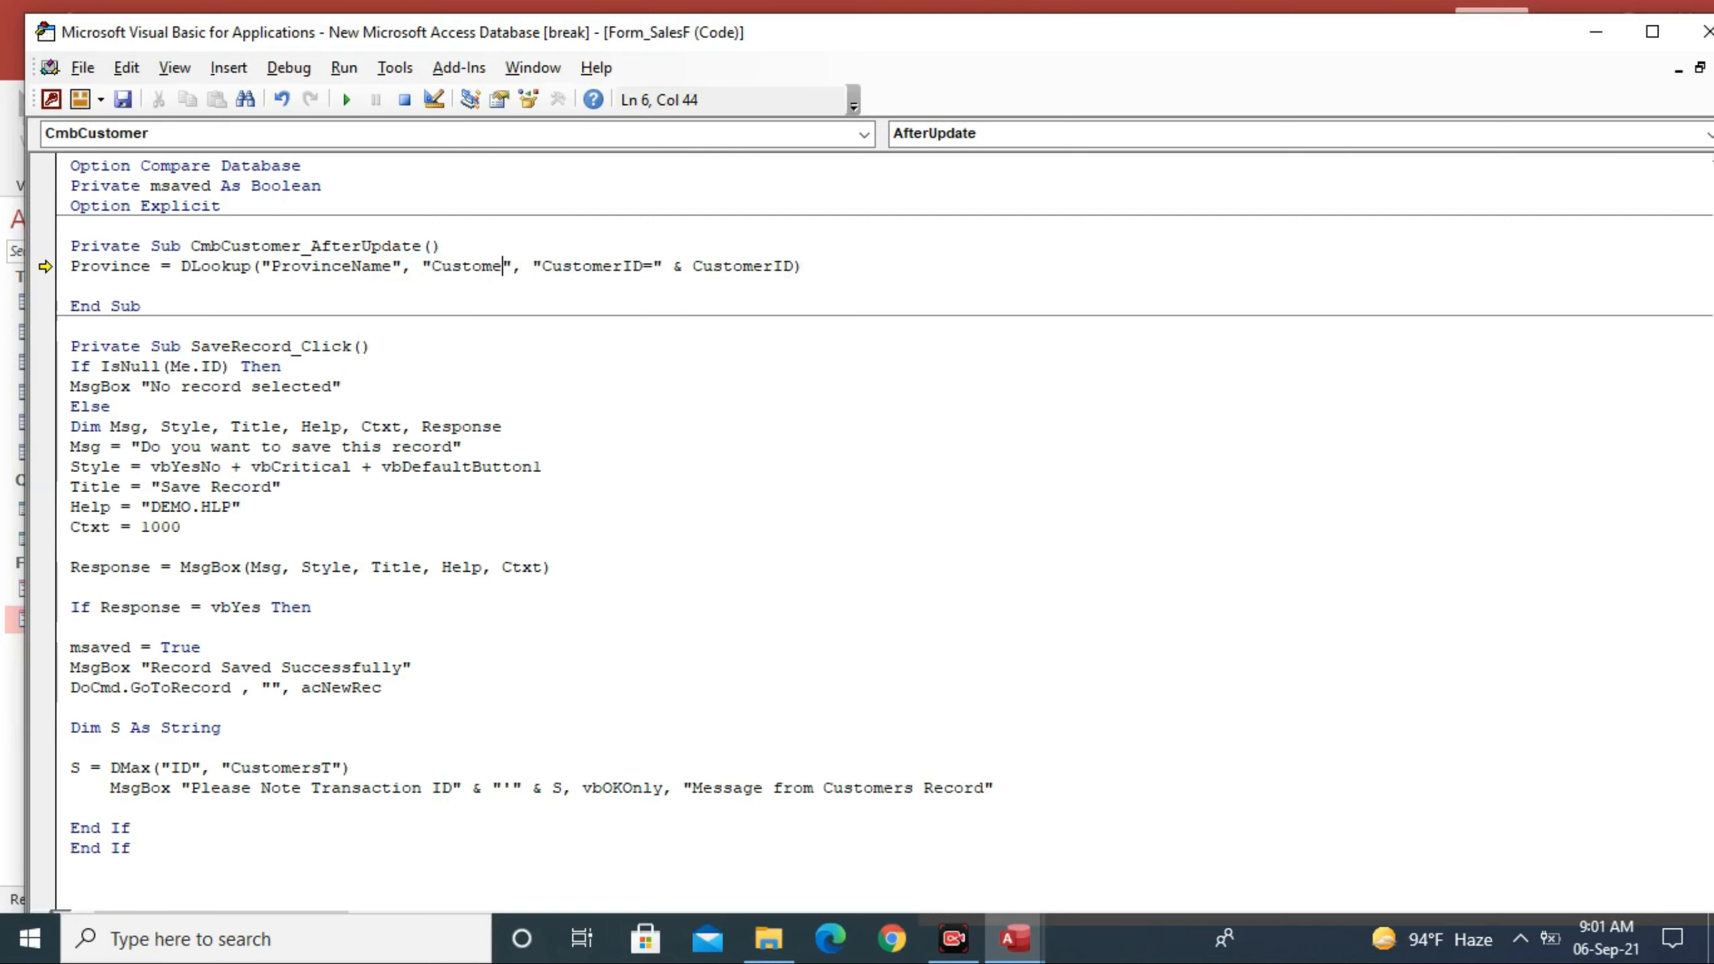
type("sT")
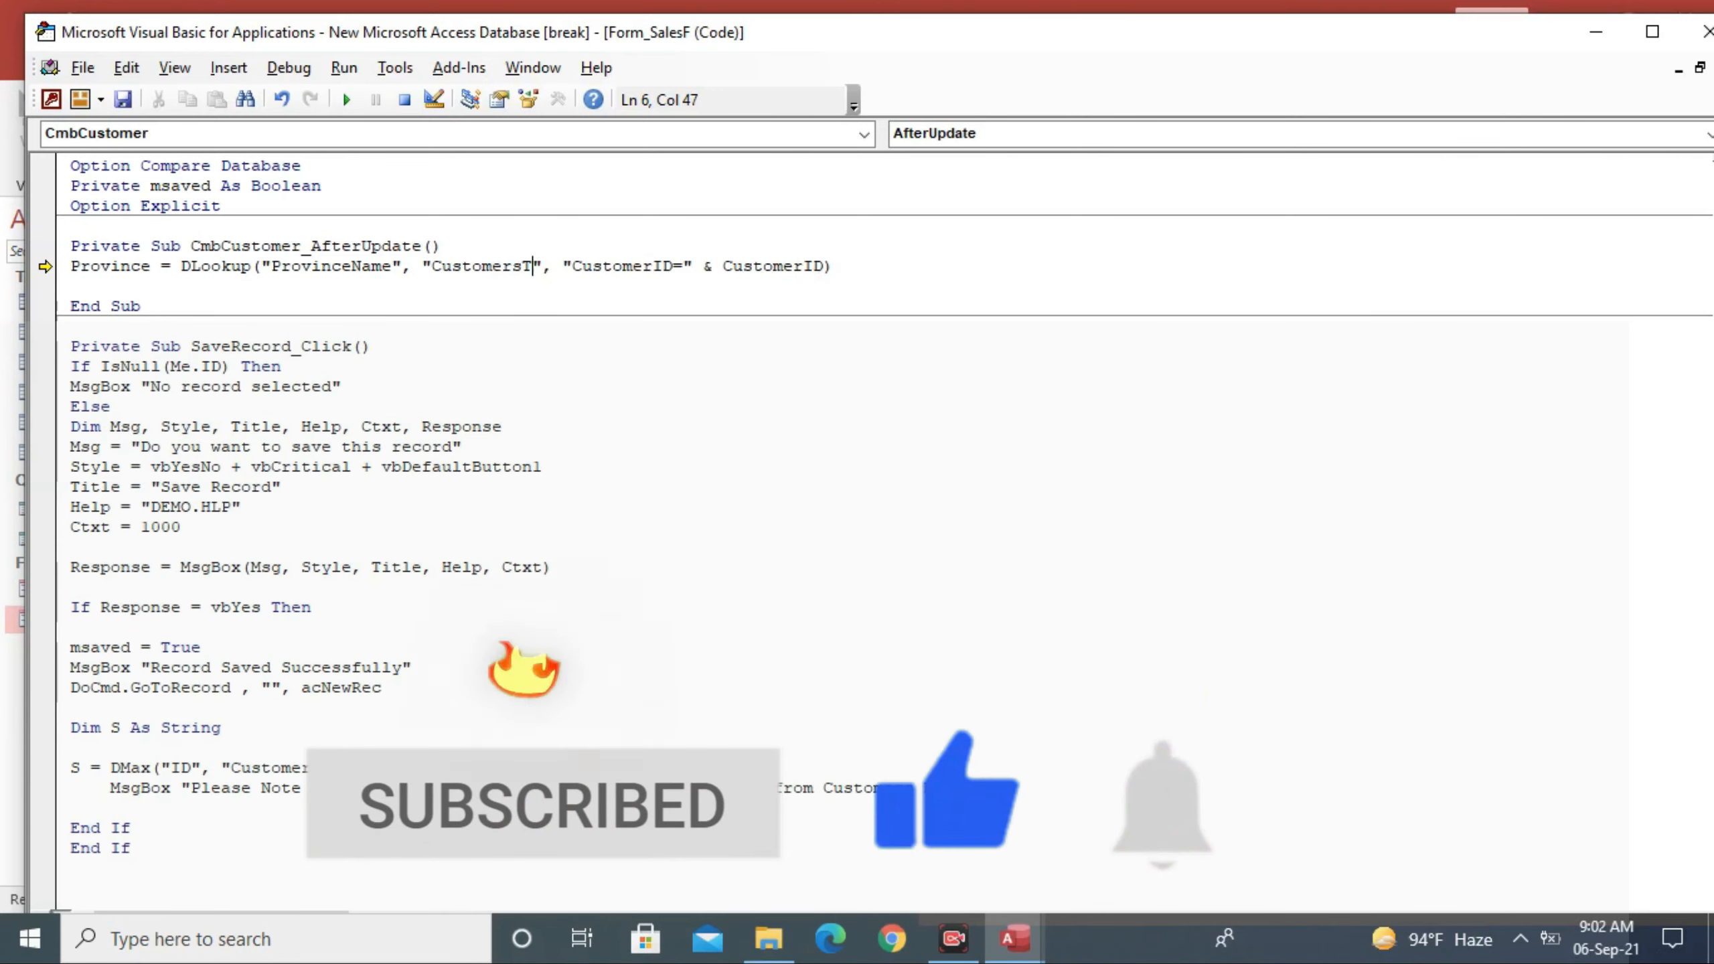
key("ctrl+s")
key("Return")
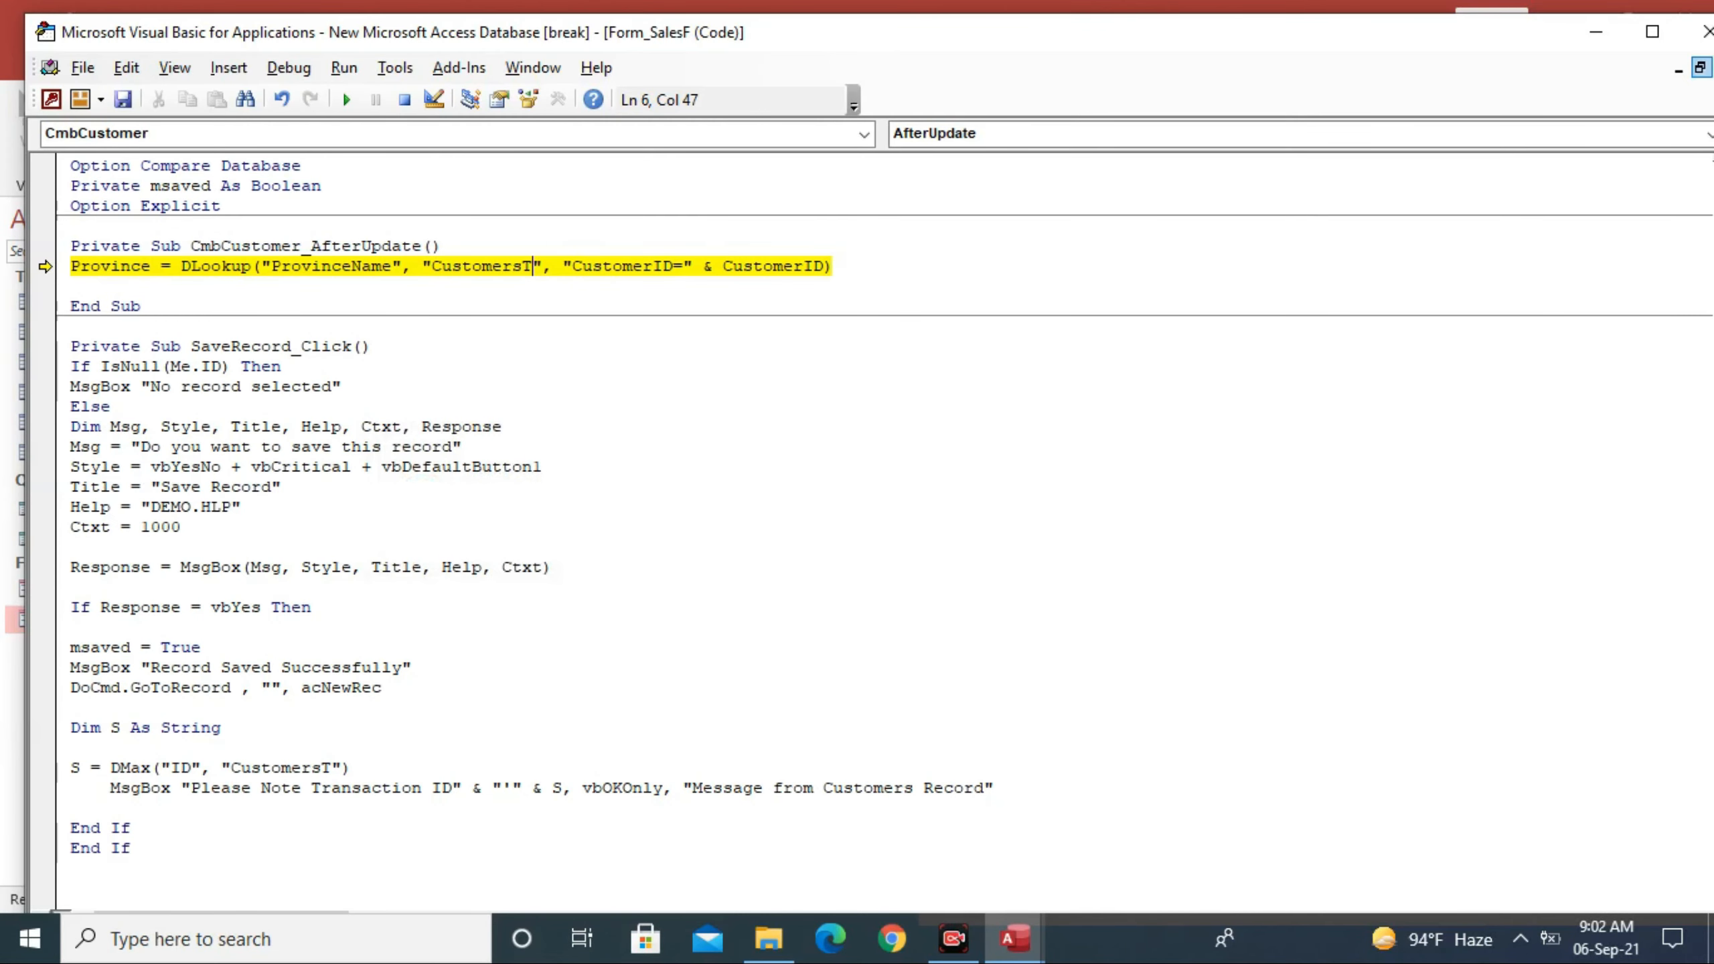
Step: Close the code editor, select the first customer in the Customer Name combo box, and check the CustomerID, Province, District and City fields
left_click(1704, 30)
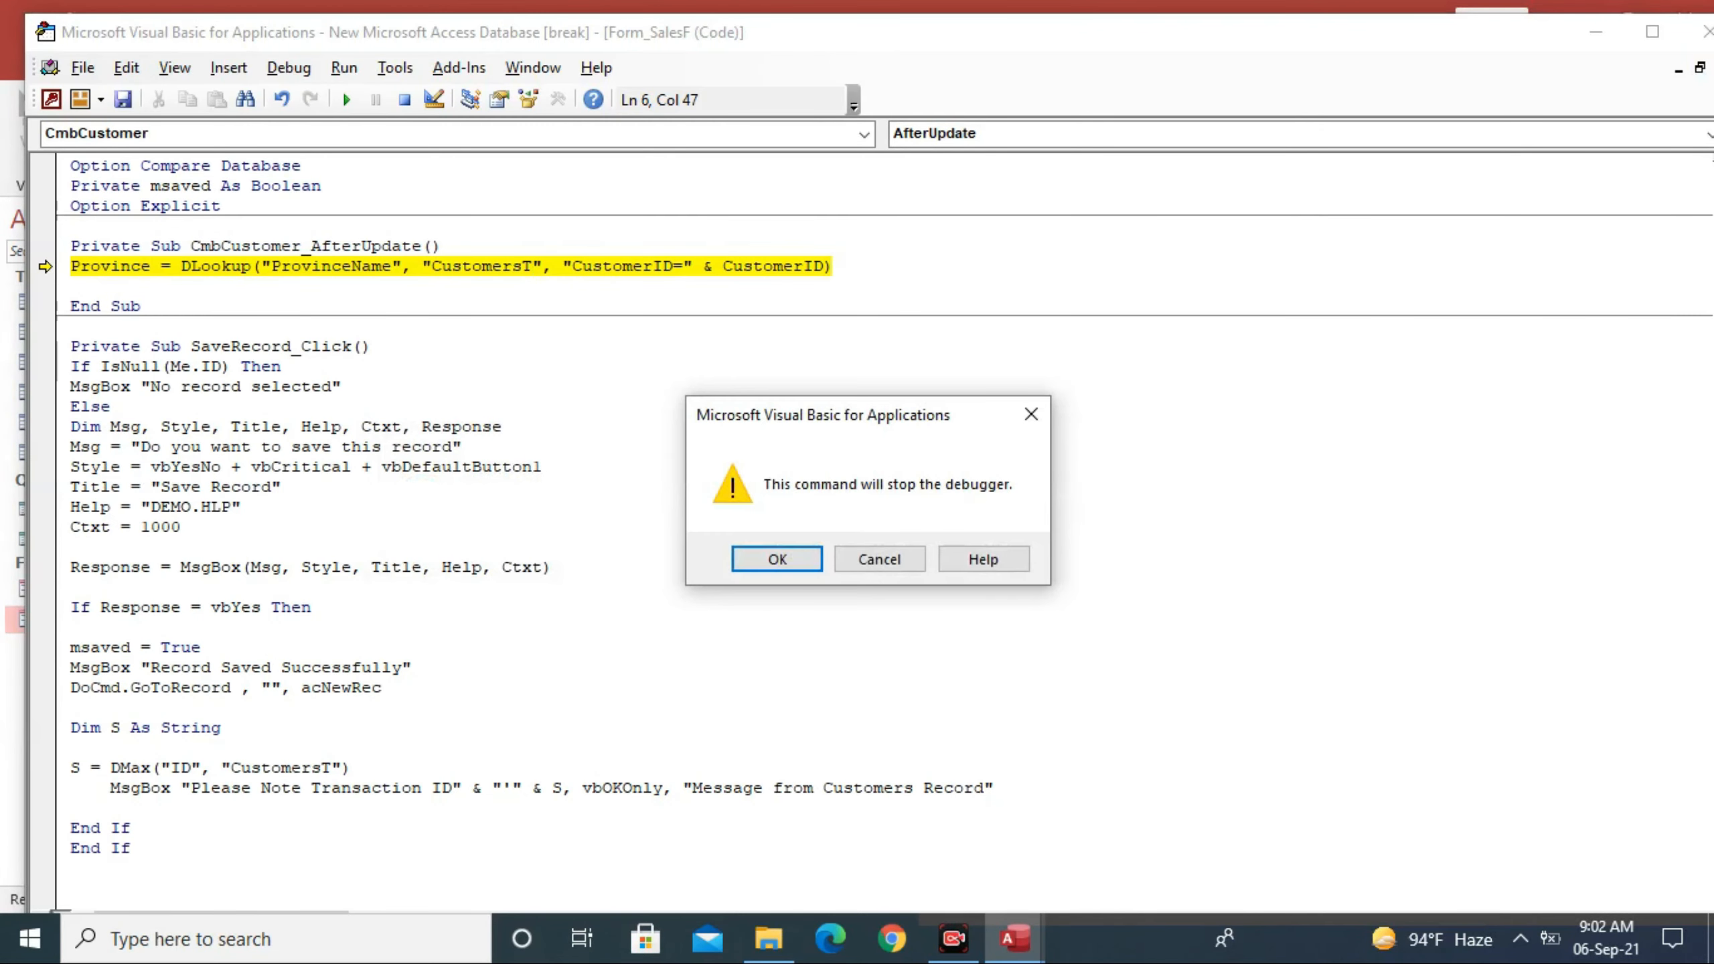
key("Return")
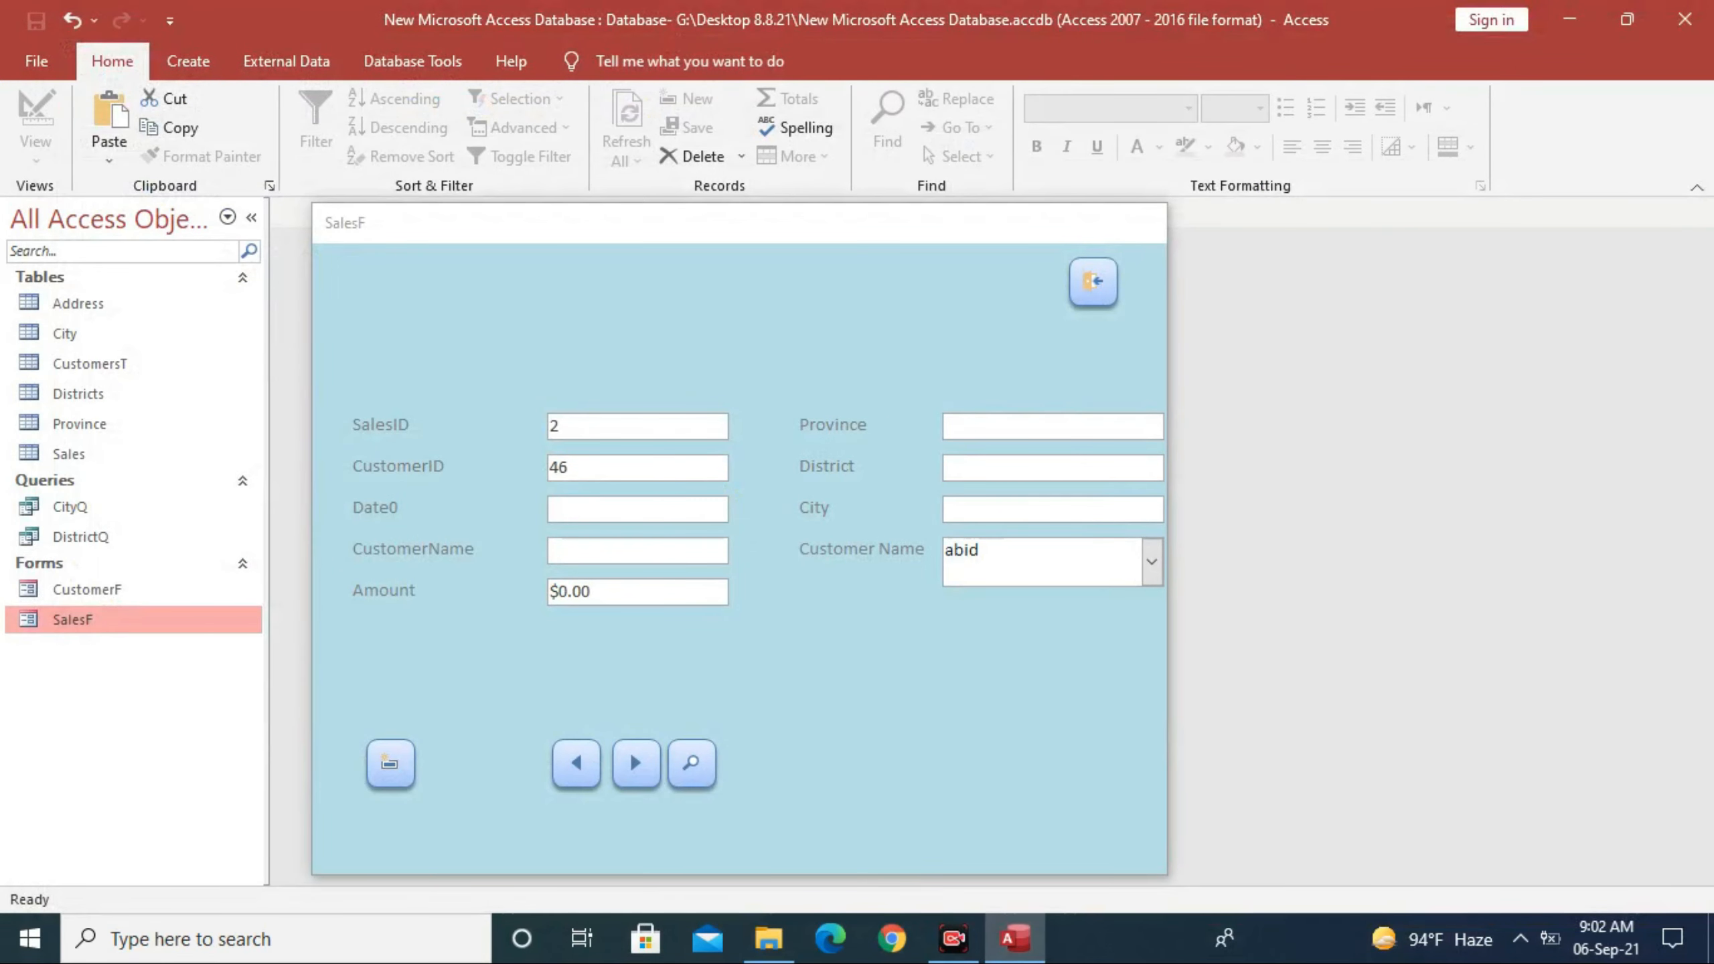
left_click(1151, 561)
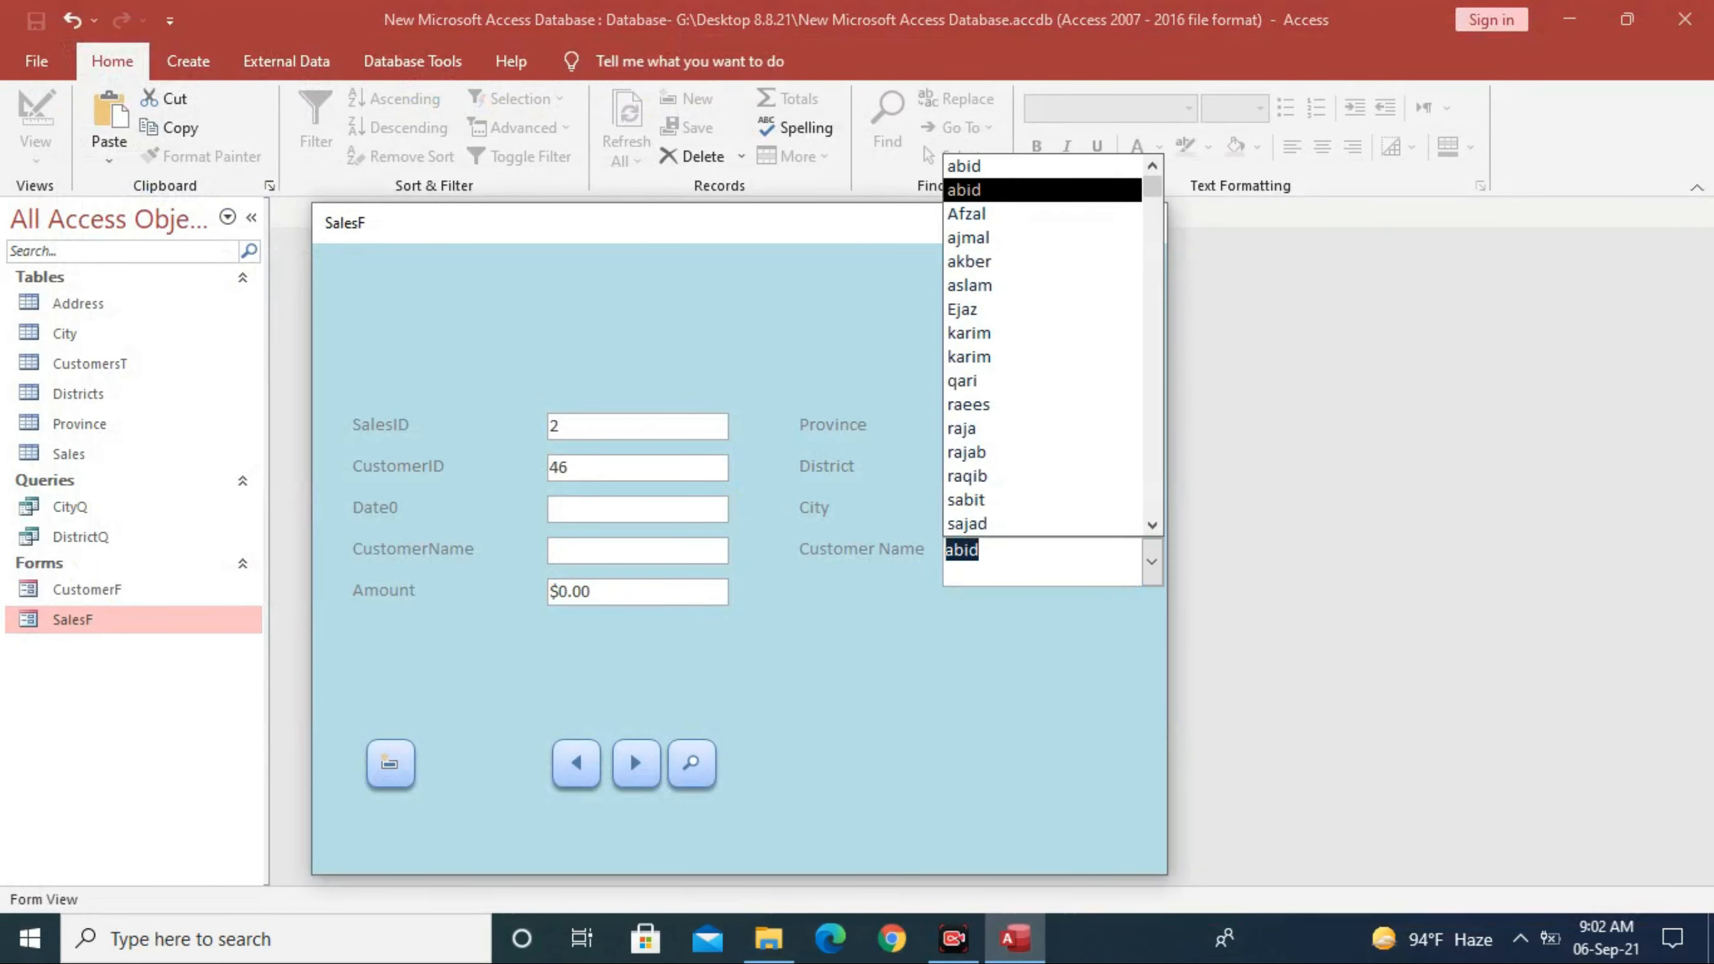
key("Up")
key("Return")
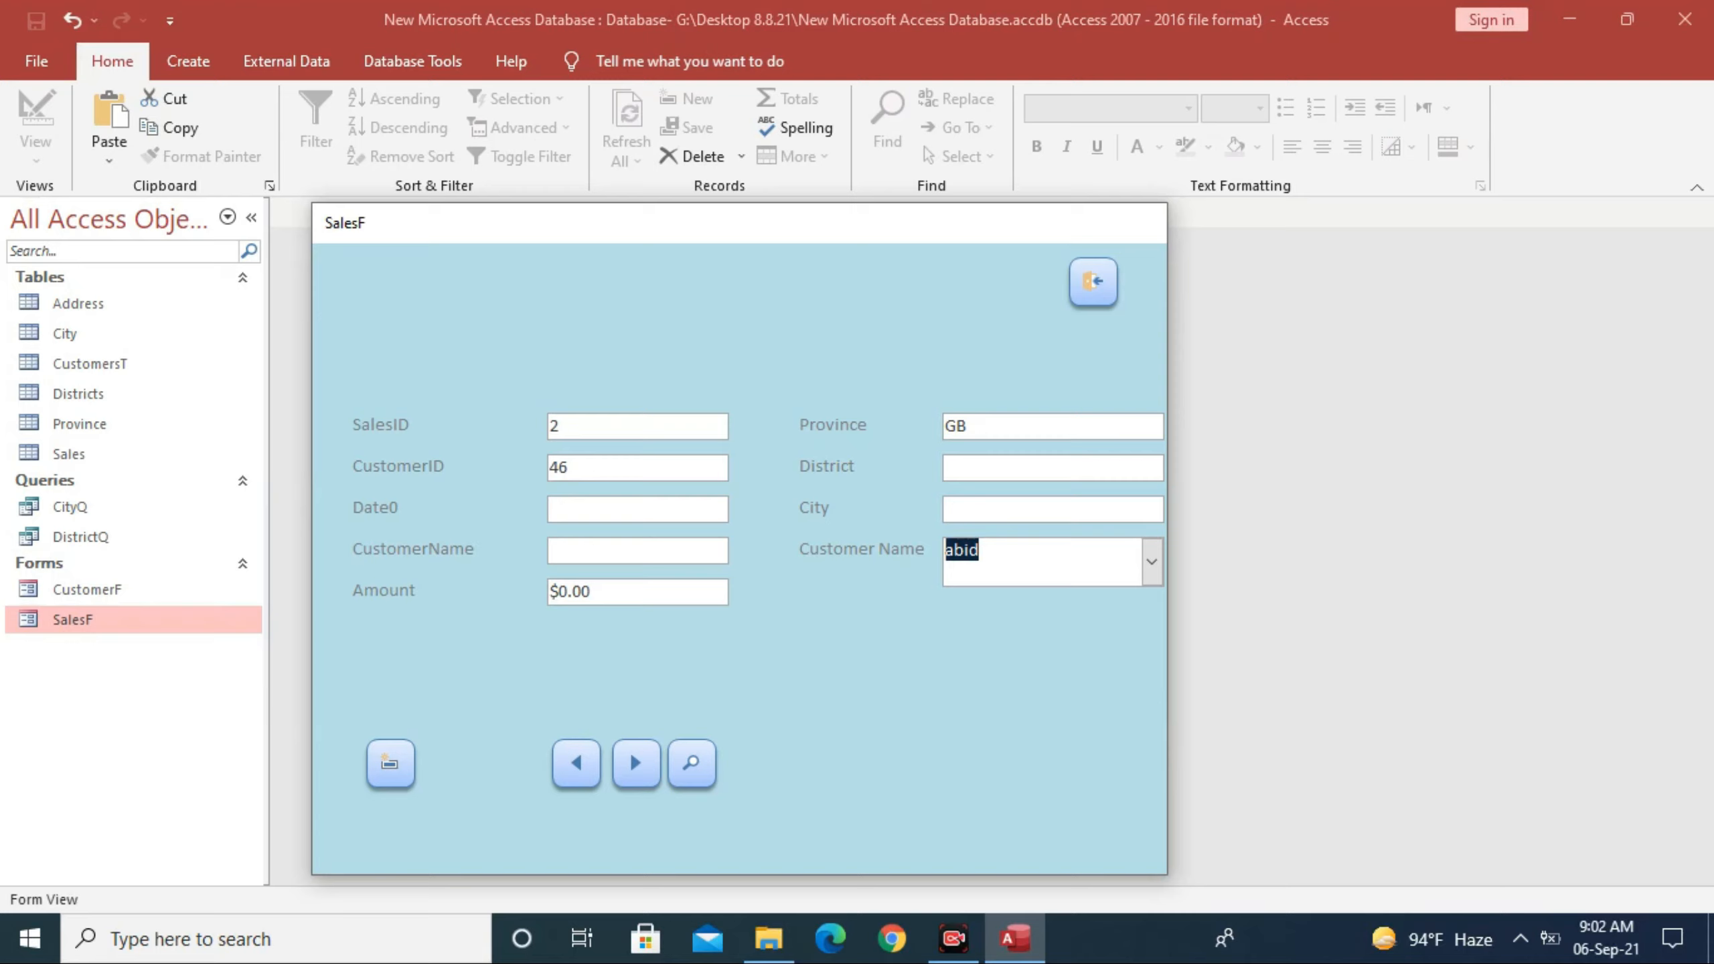
left_click(568, 468)
left_click_drag(972, 427, 944, 427)
left_click(951, 468)
left_click(951, 509)
left_click(951, 468)
left_click(952, 508)
Step: Switch SalesF to Design View and open the After Update code of the Customer Name combo box
right_click(743, 232)
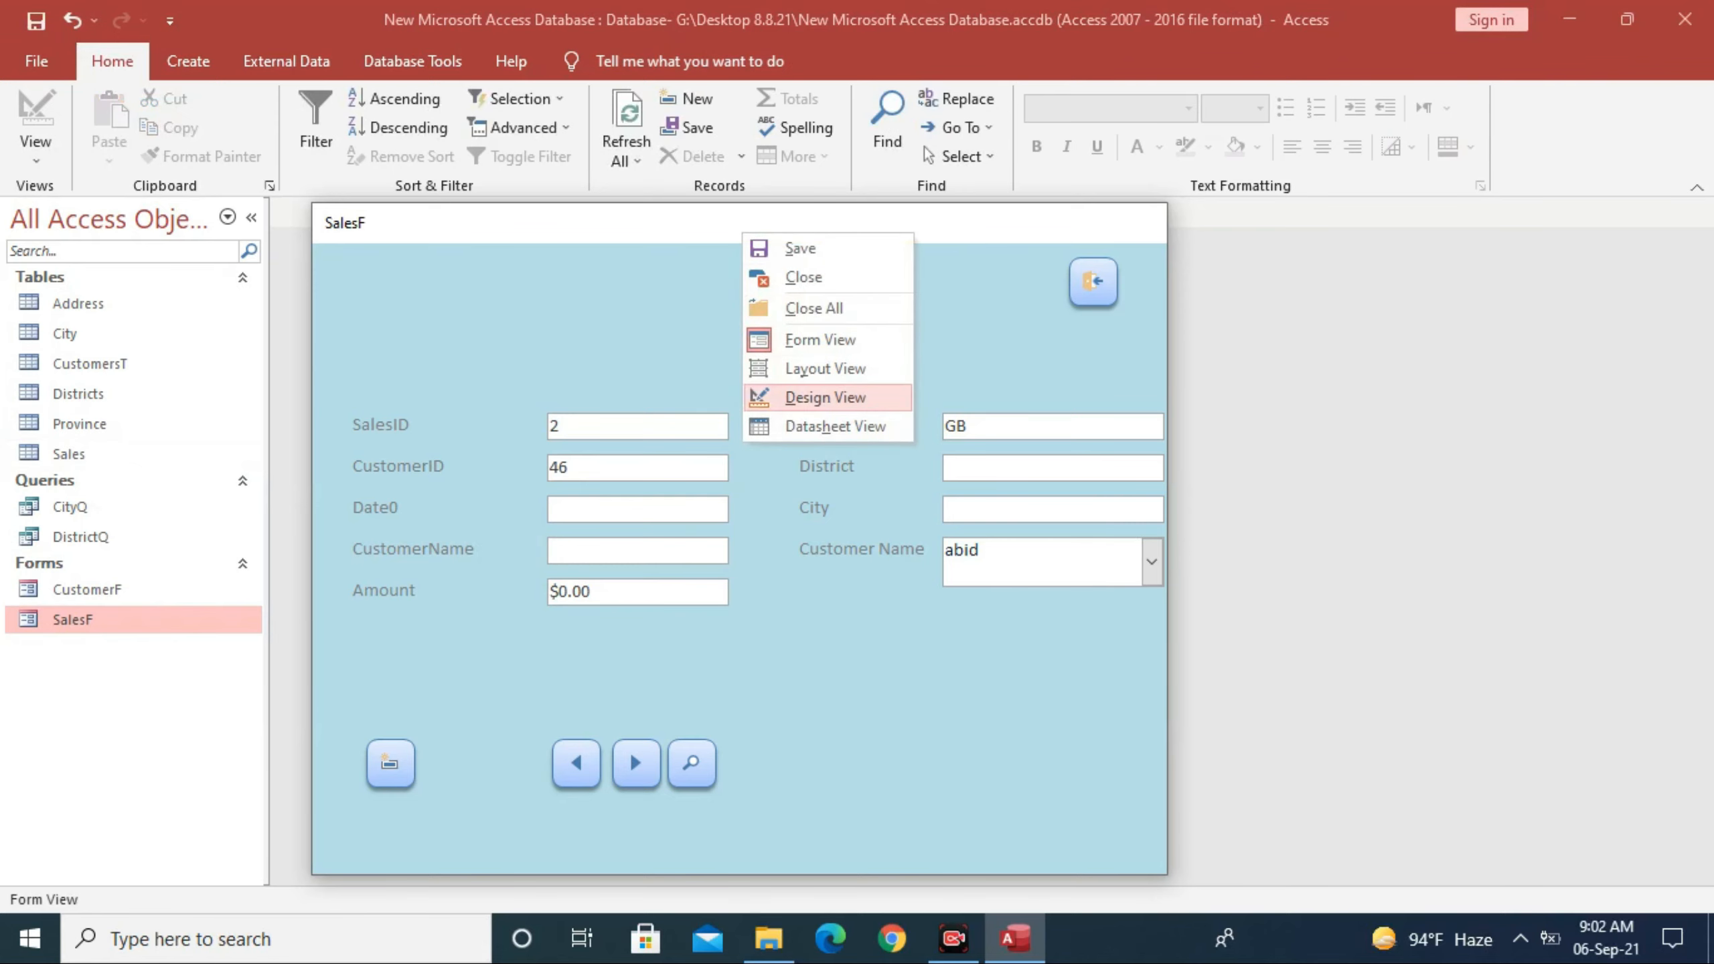
left_click(824, 397)
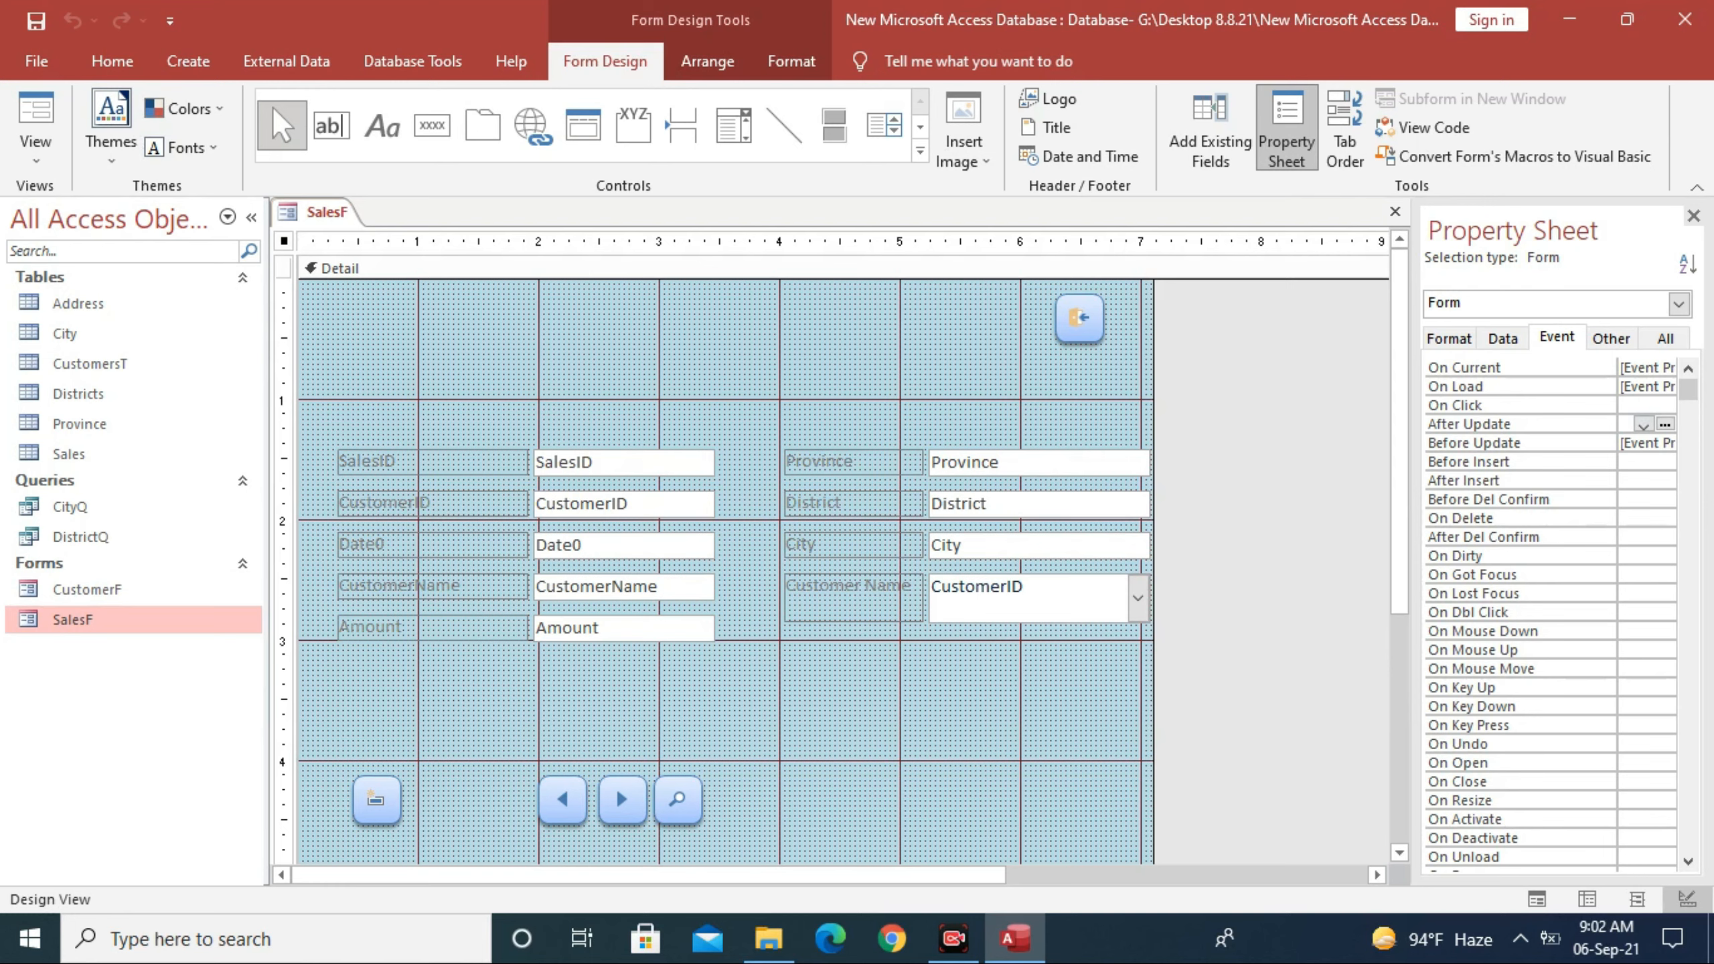
left_click(1028, 598)
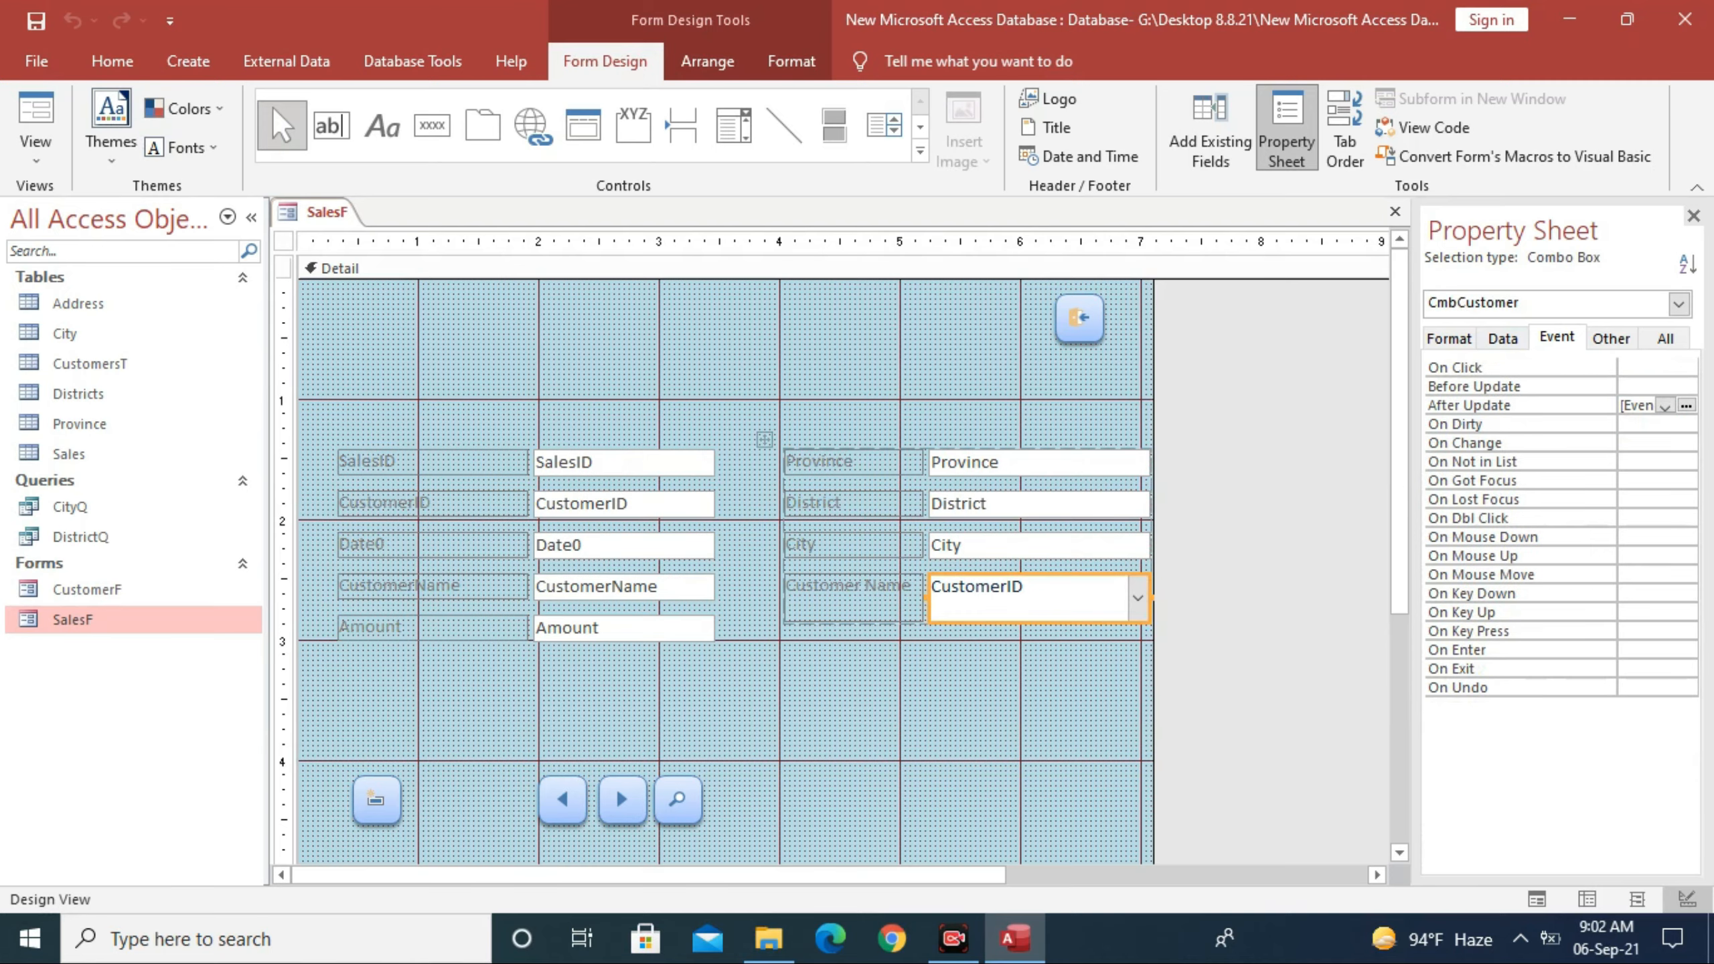
left_click(1687, 405)
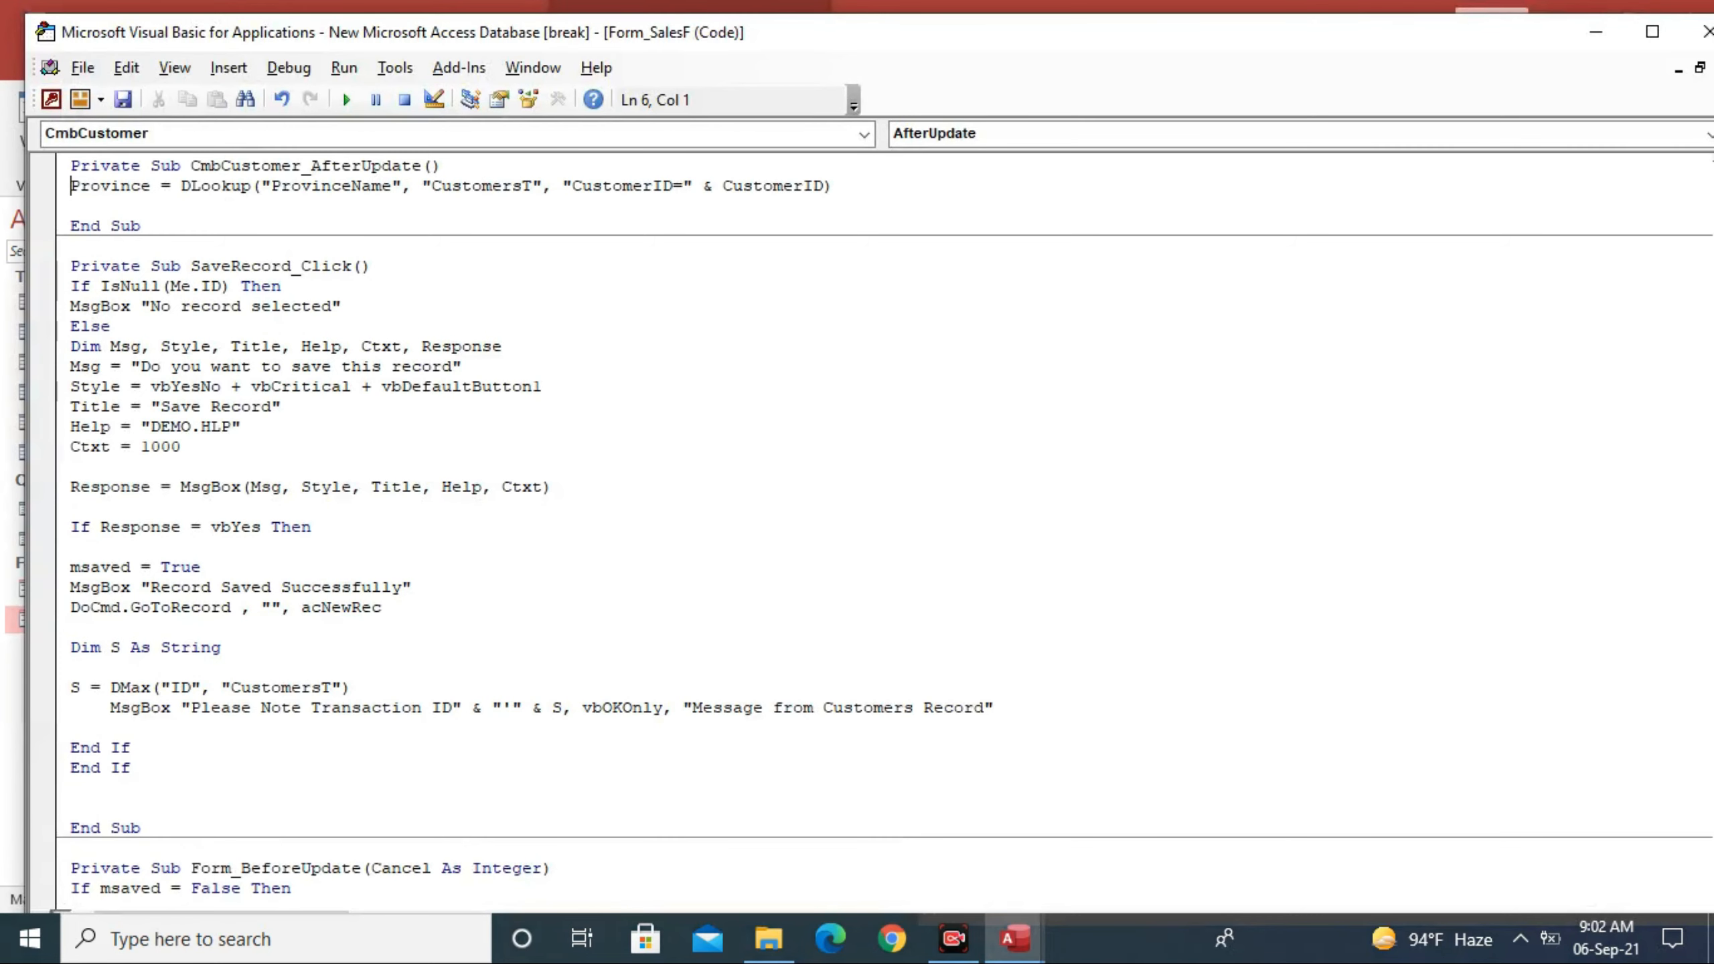
Step: Copy the Province DLookup line and paste three copies below it in CmbCustomer_AfterUpdate
left_click_drag(835, 187, 70, 187)
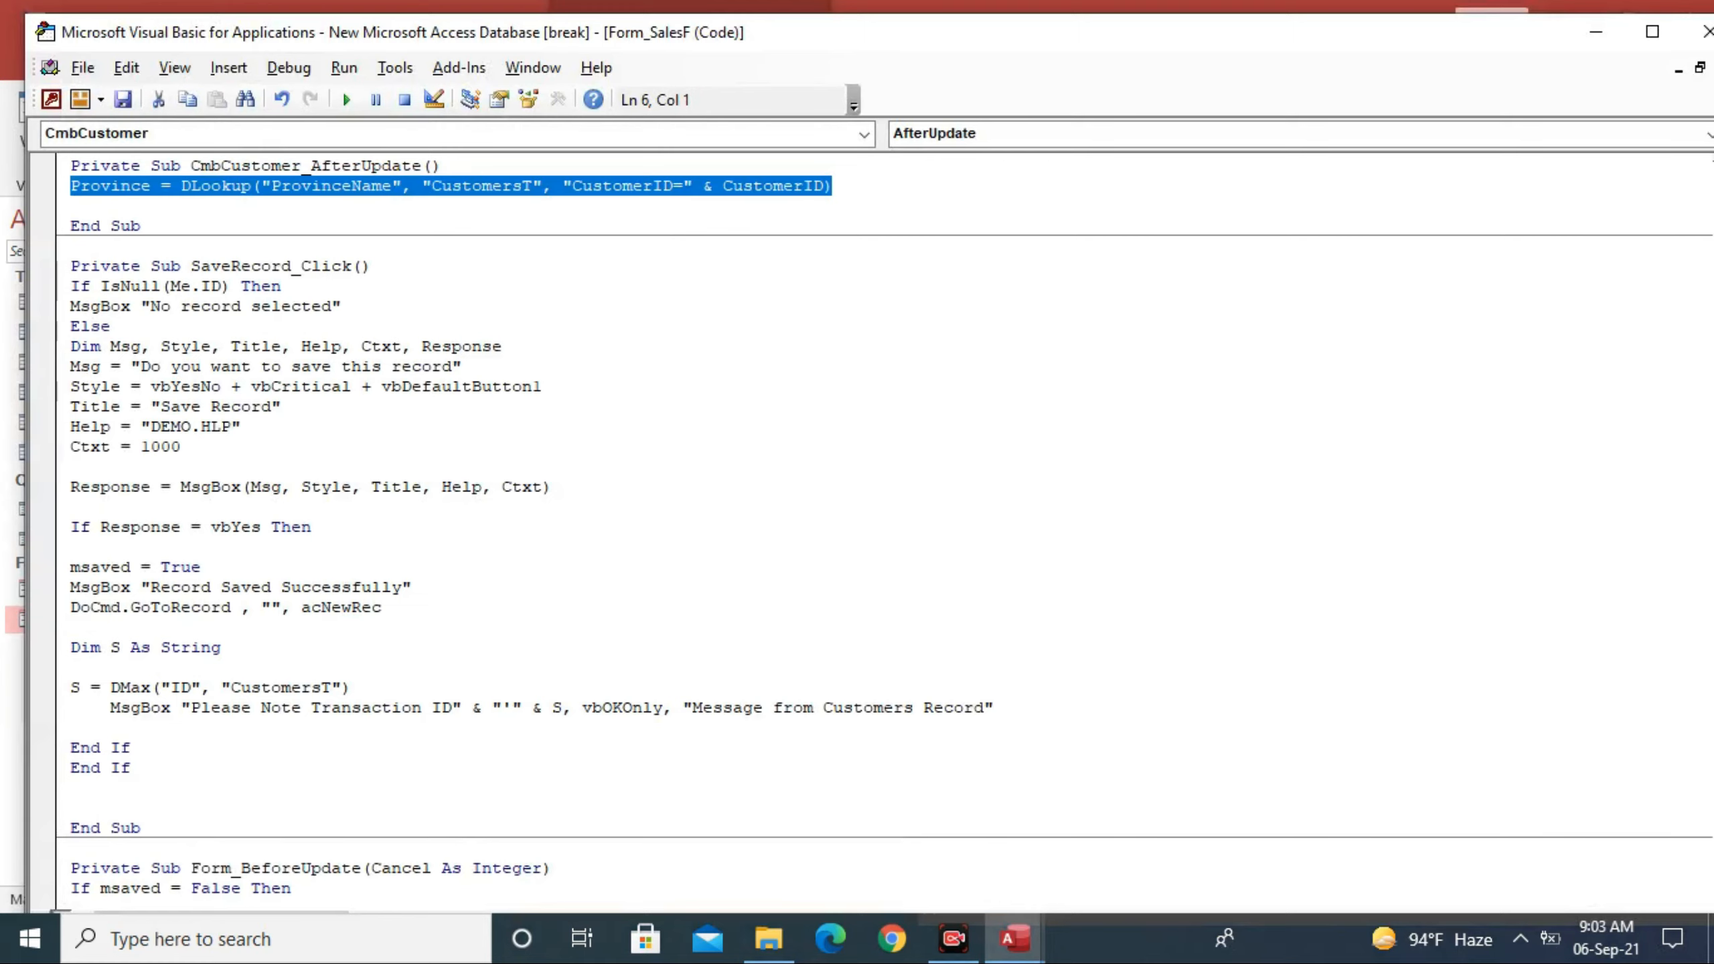
key("ctrl+c")
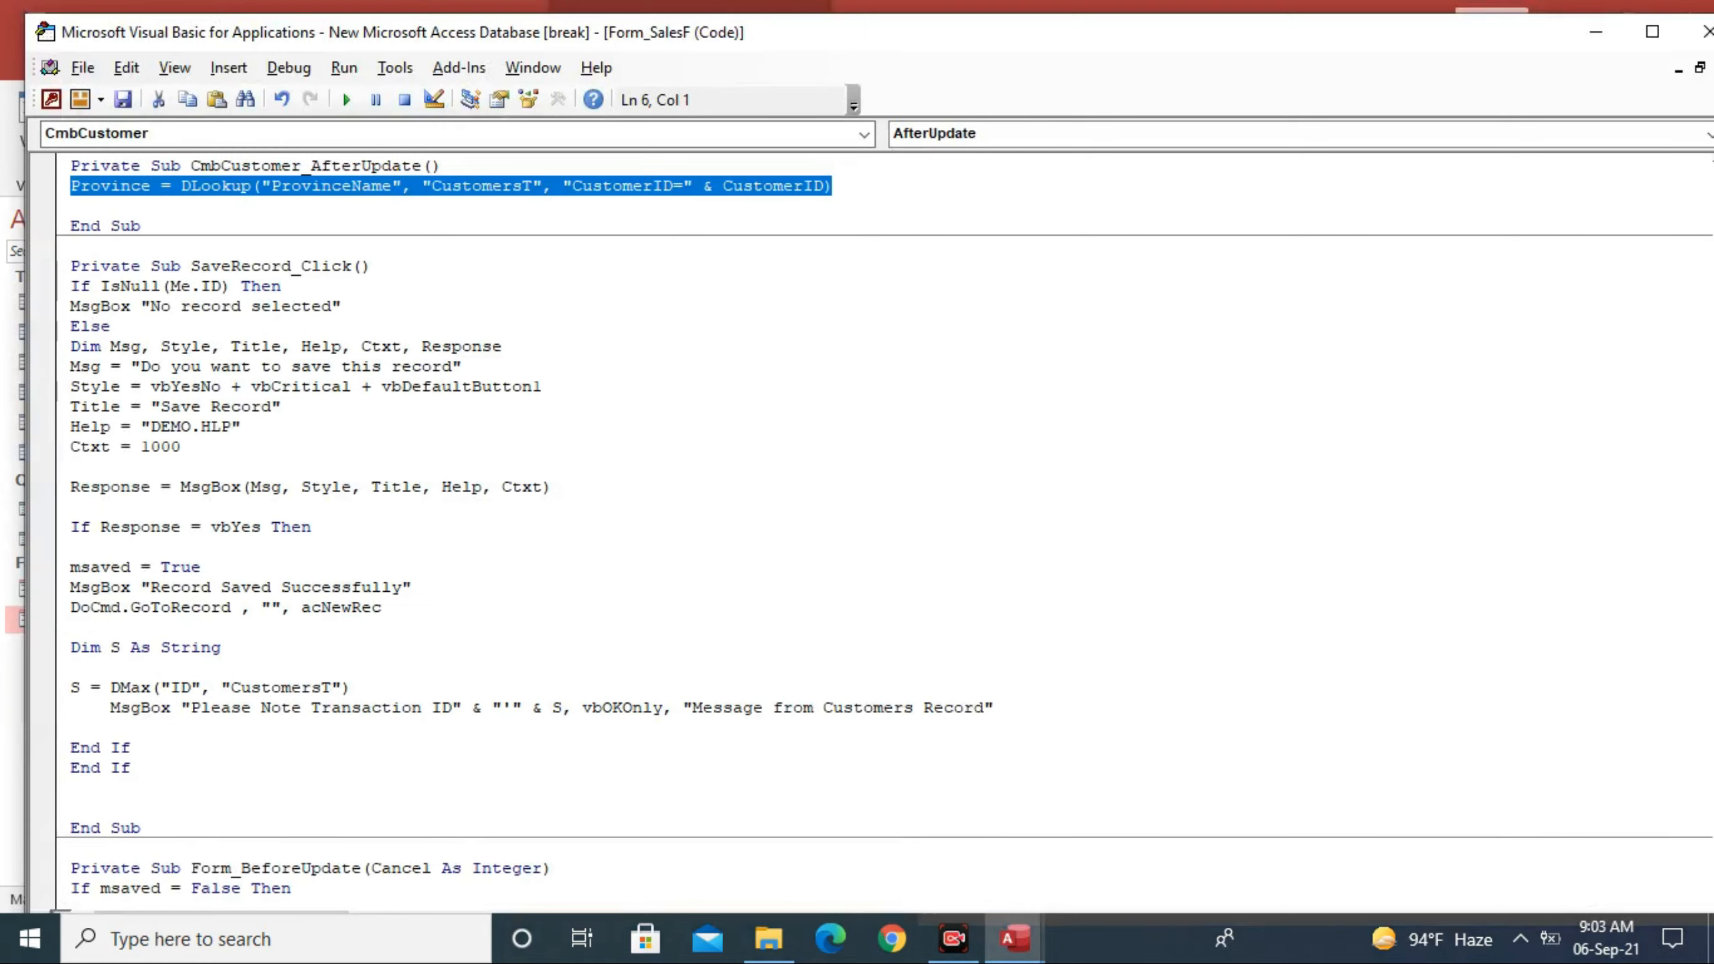
left_click(836, 187)
key("Return")
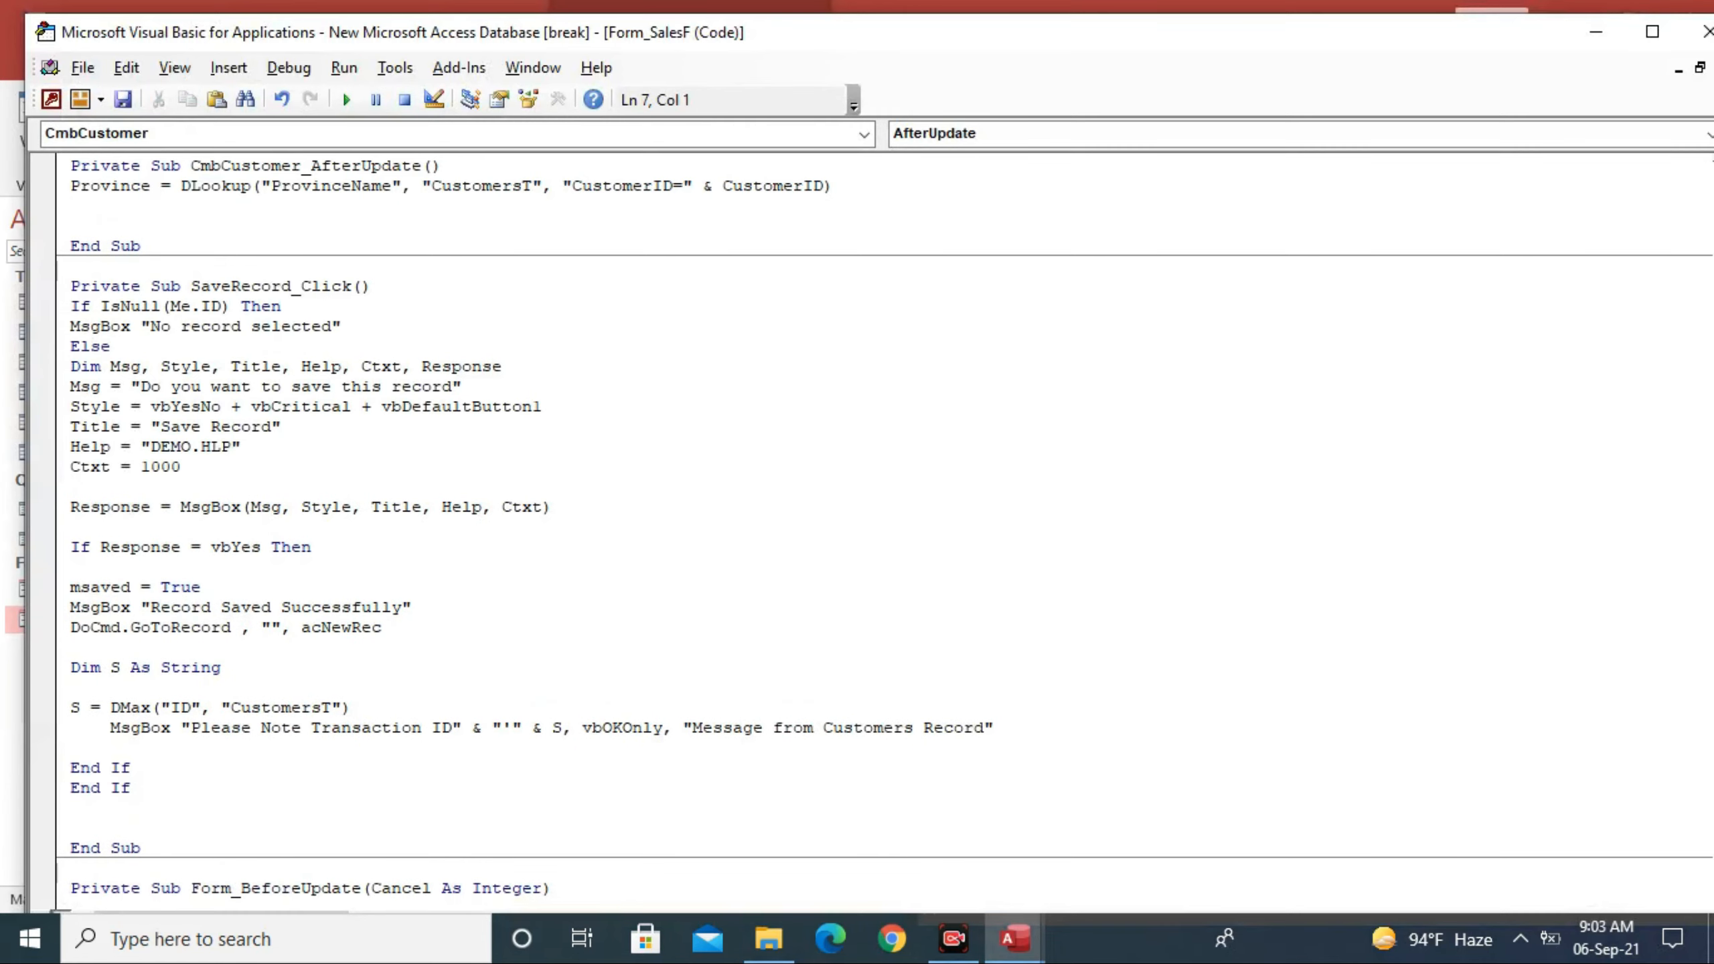
key("ctrl+v")
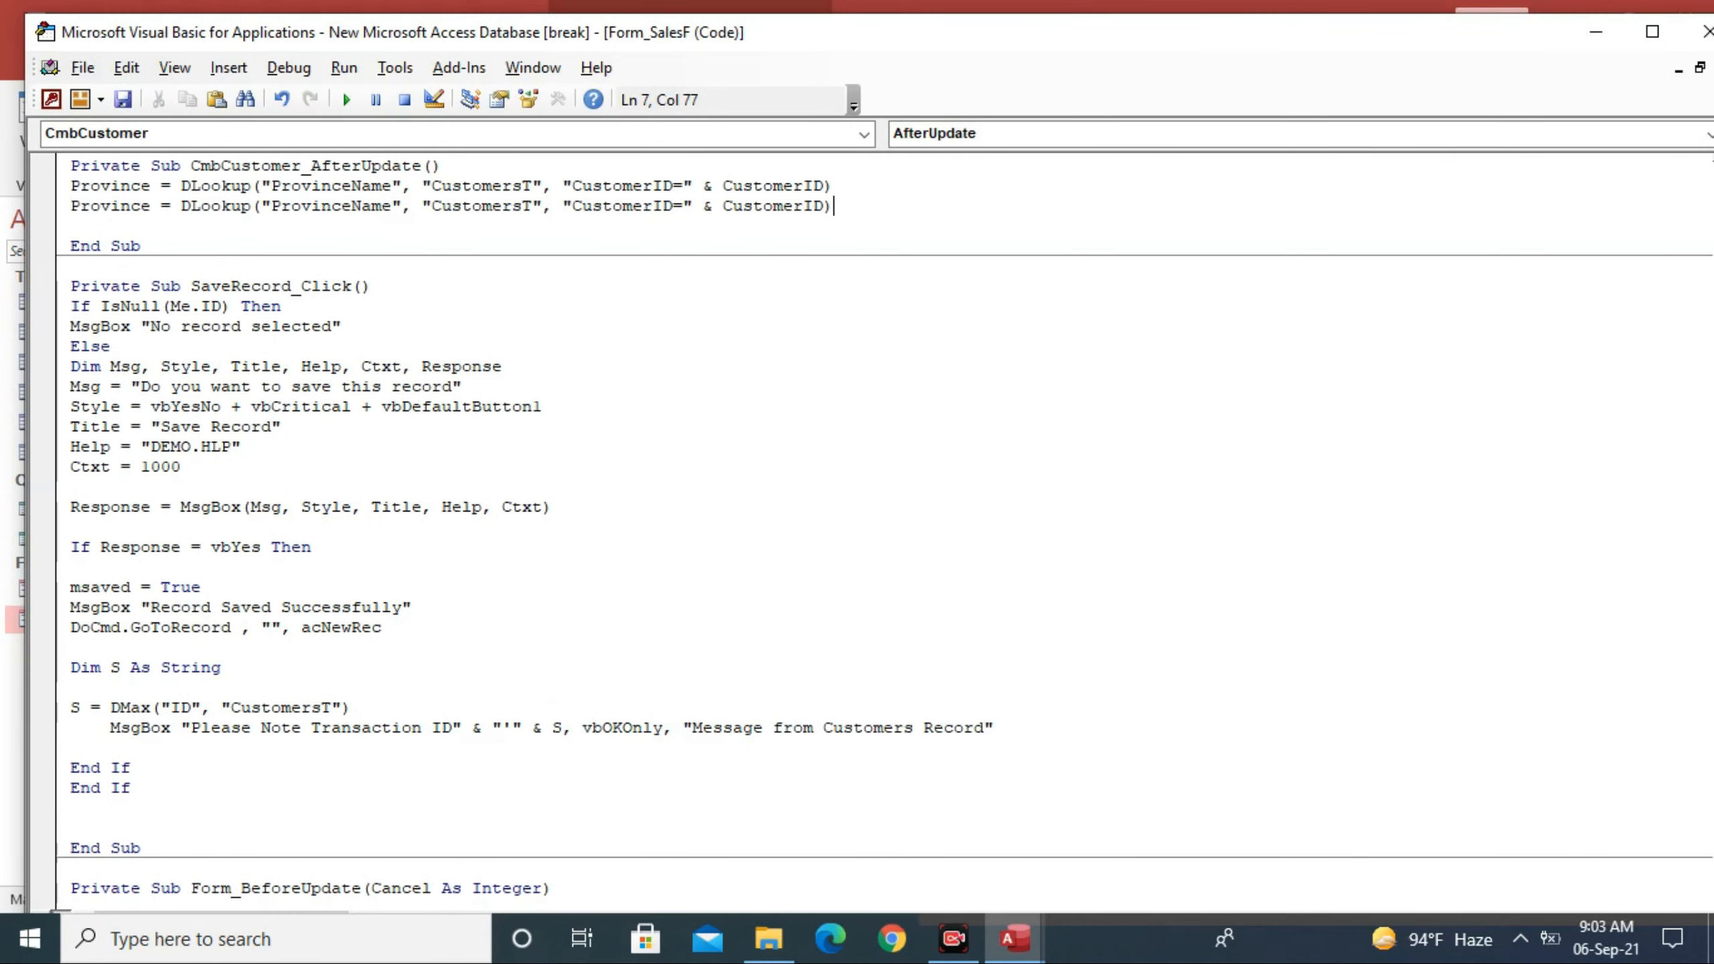
key("Return")
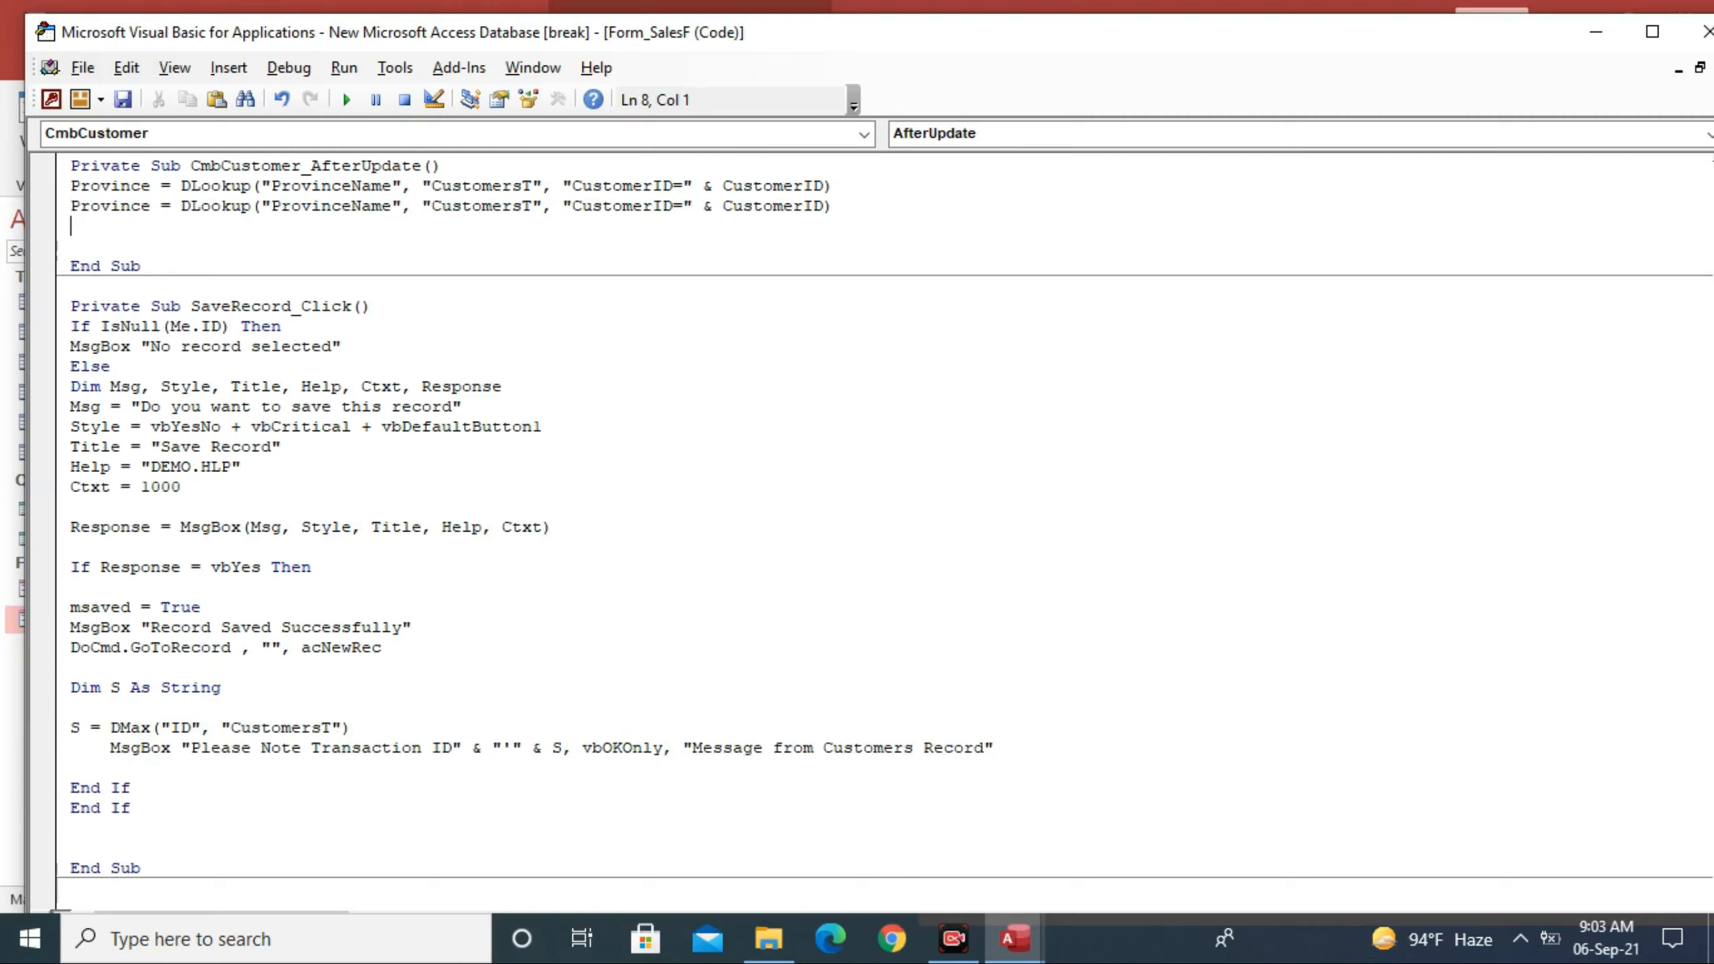
left_click_drag(834, 206, 71, 208)
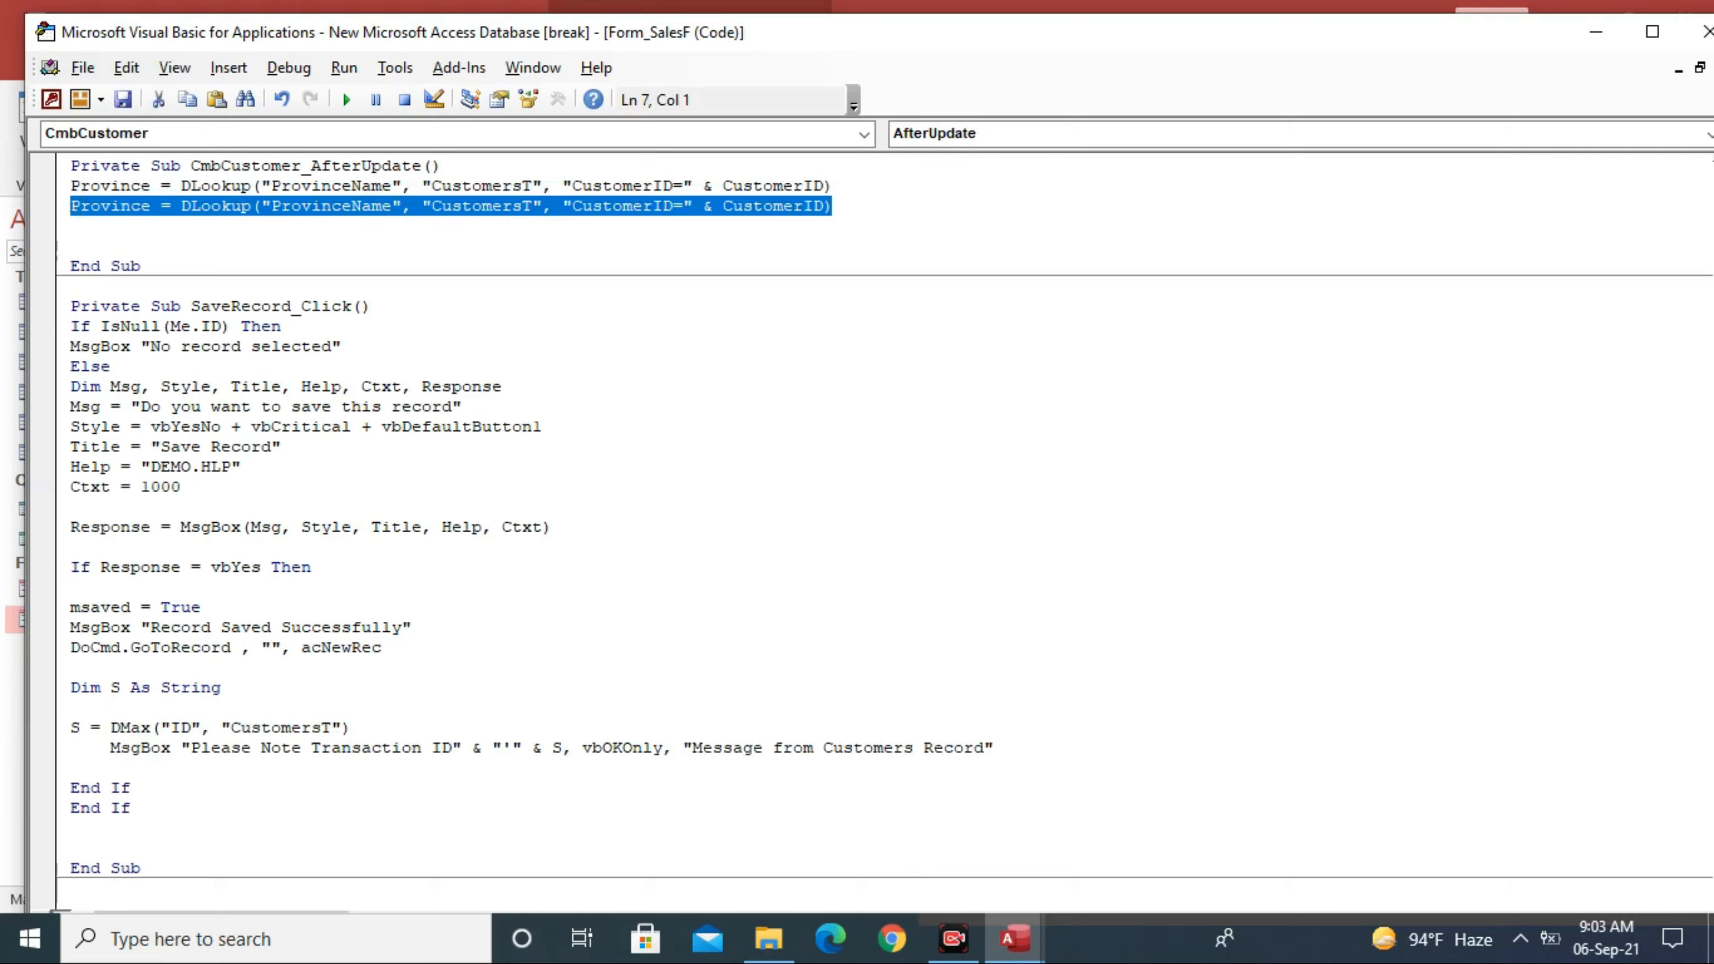
key("End")
key("Return")
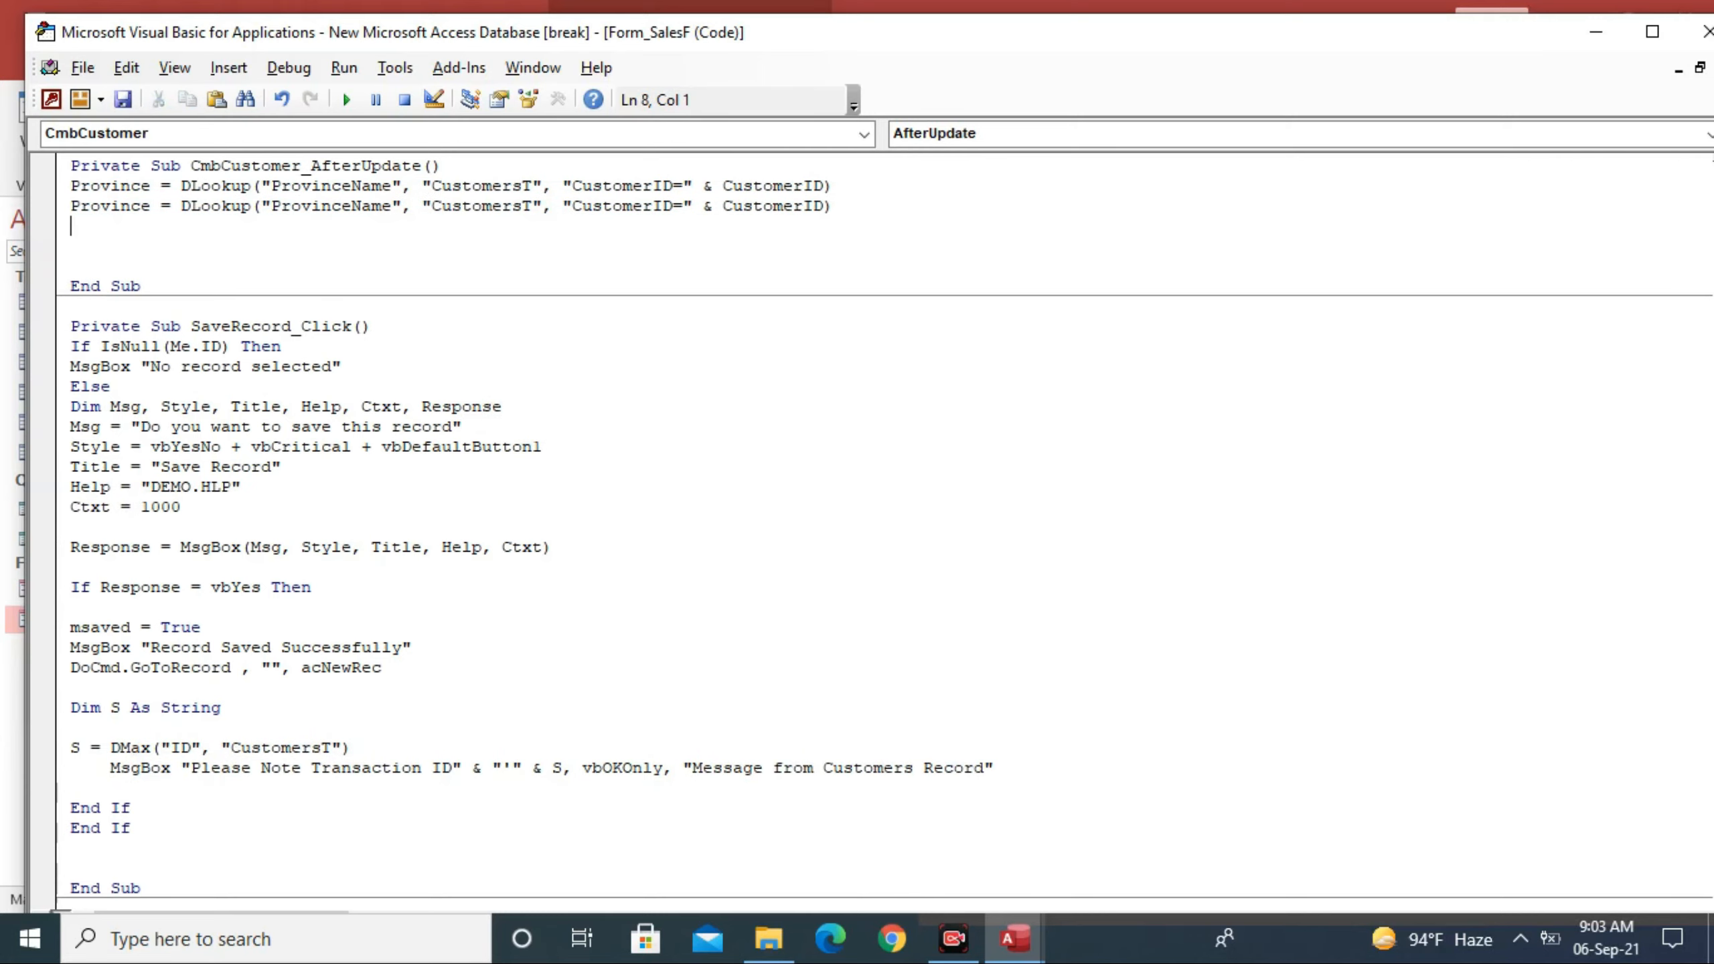
key("ctrl+v")
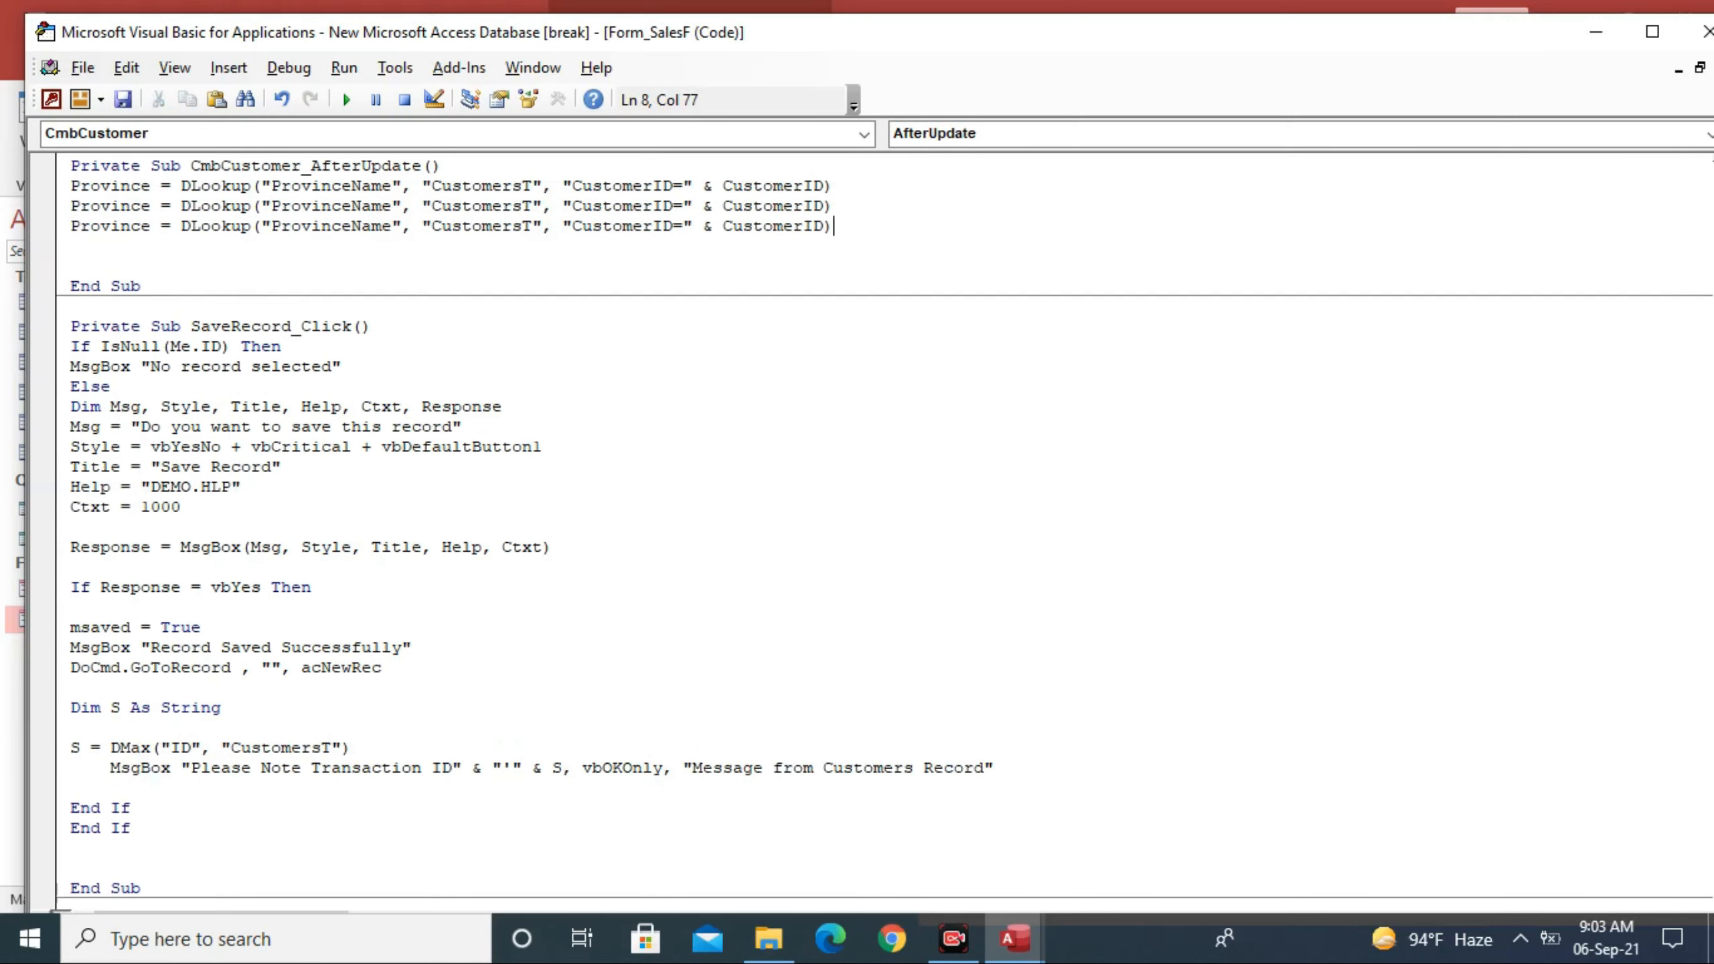
key("Return")
key("ctrl+v")
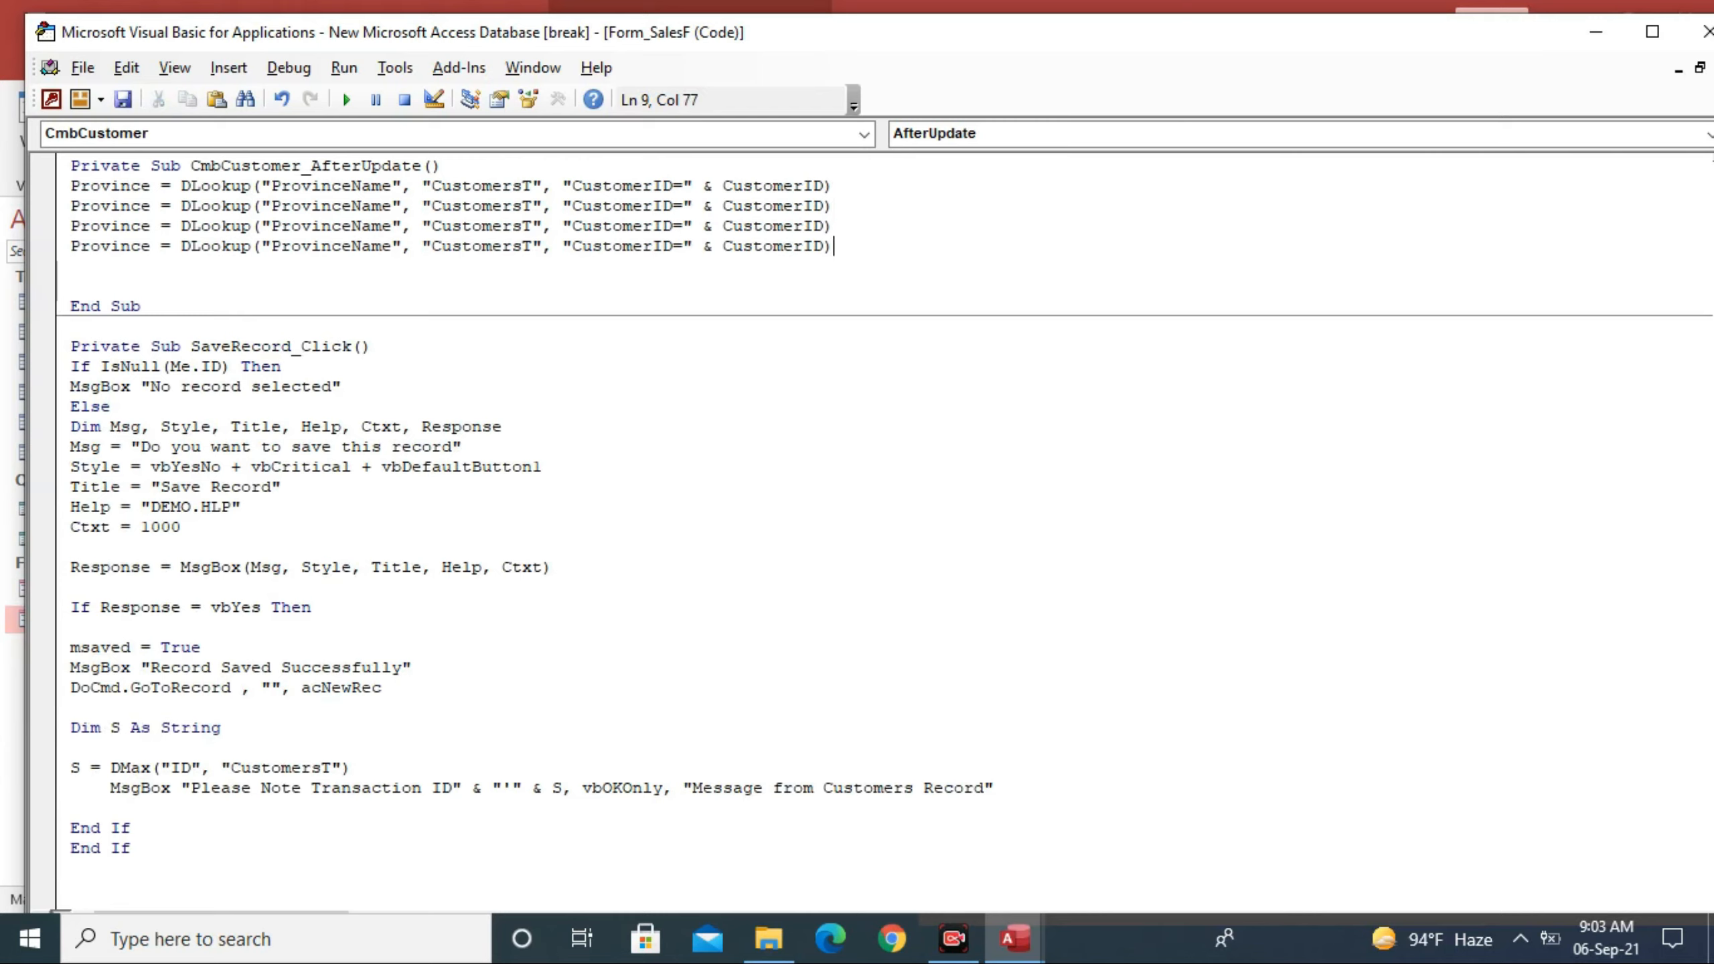
Step: Change the assigned field at the start of the second DLookup line to District
left_click(151, 206)
key("BackSpace")
key("BackSpace")
key("BackSpace")
key("BackSpace")
key("BackSpace")
key("BackSpace")
key("BackSpace")
key("BackSpace")
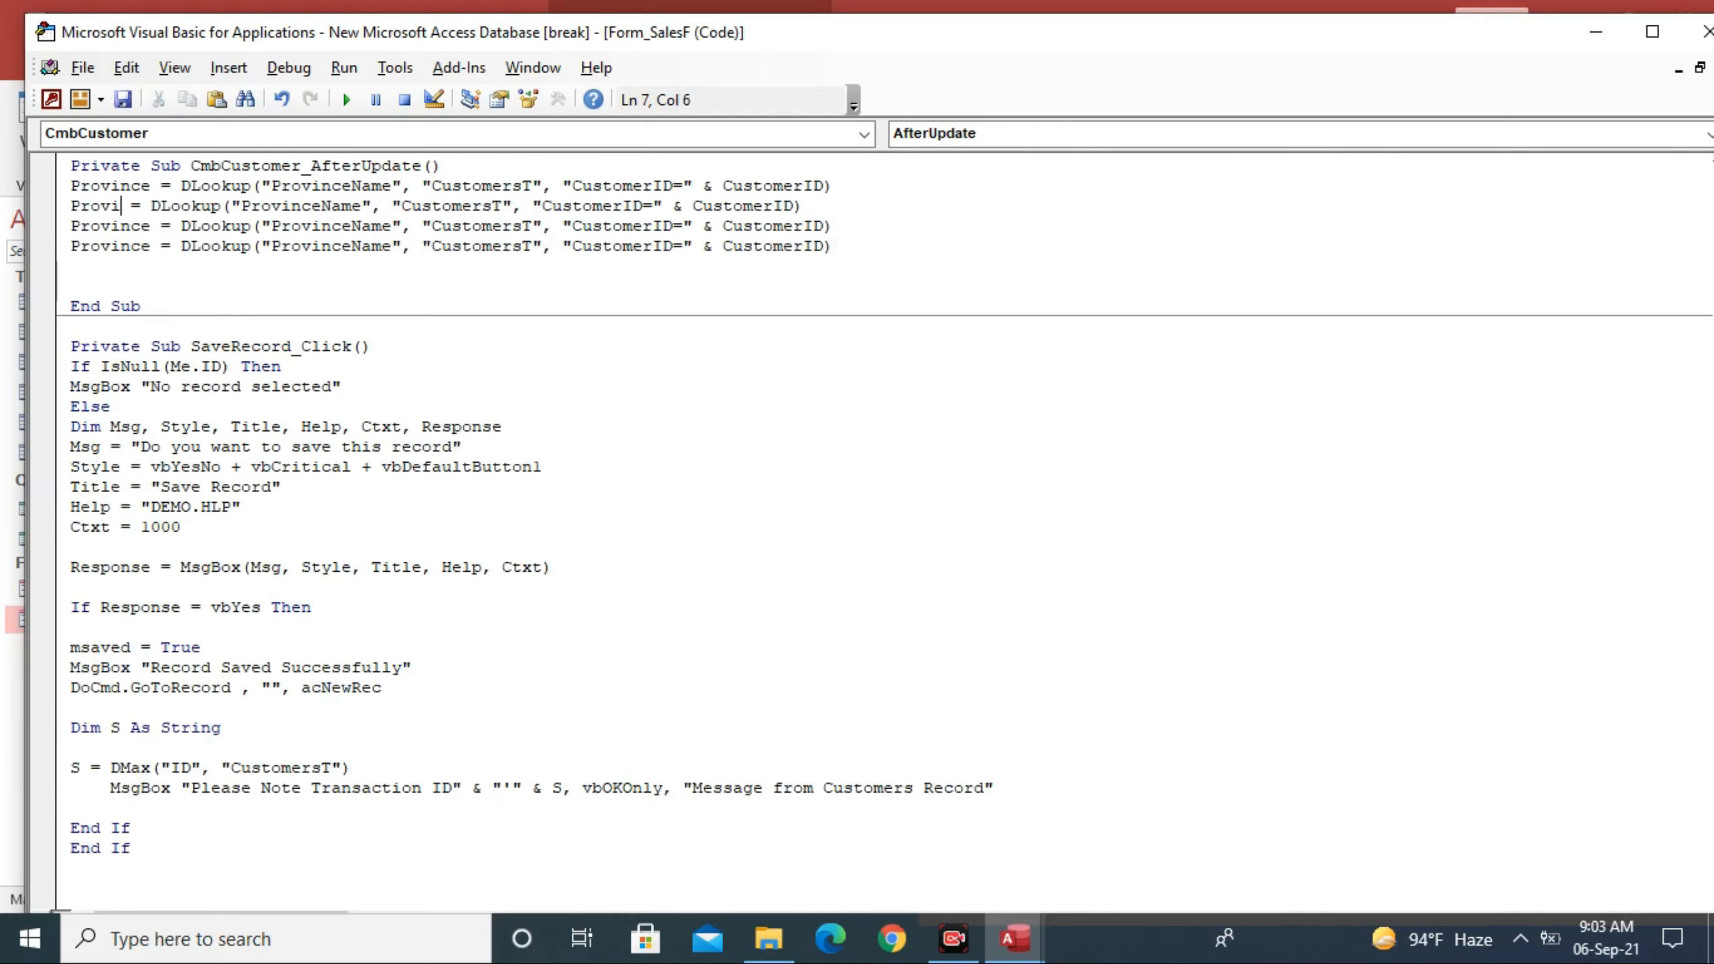
type("Distr")
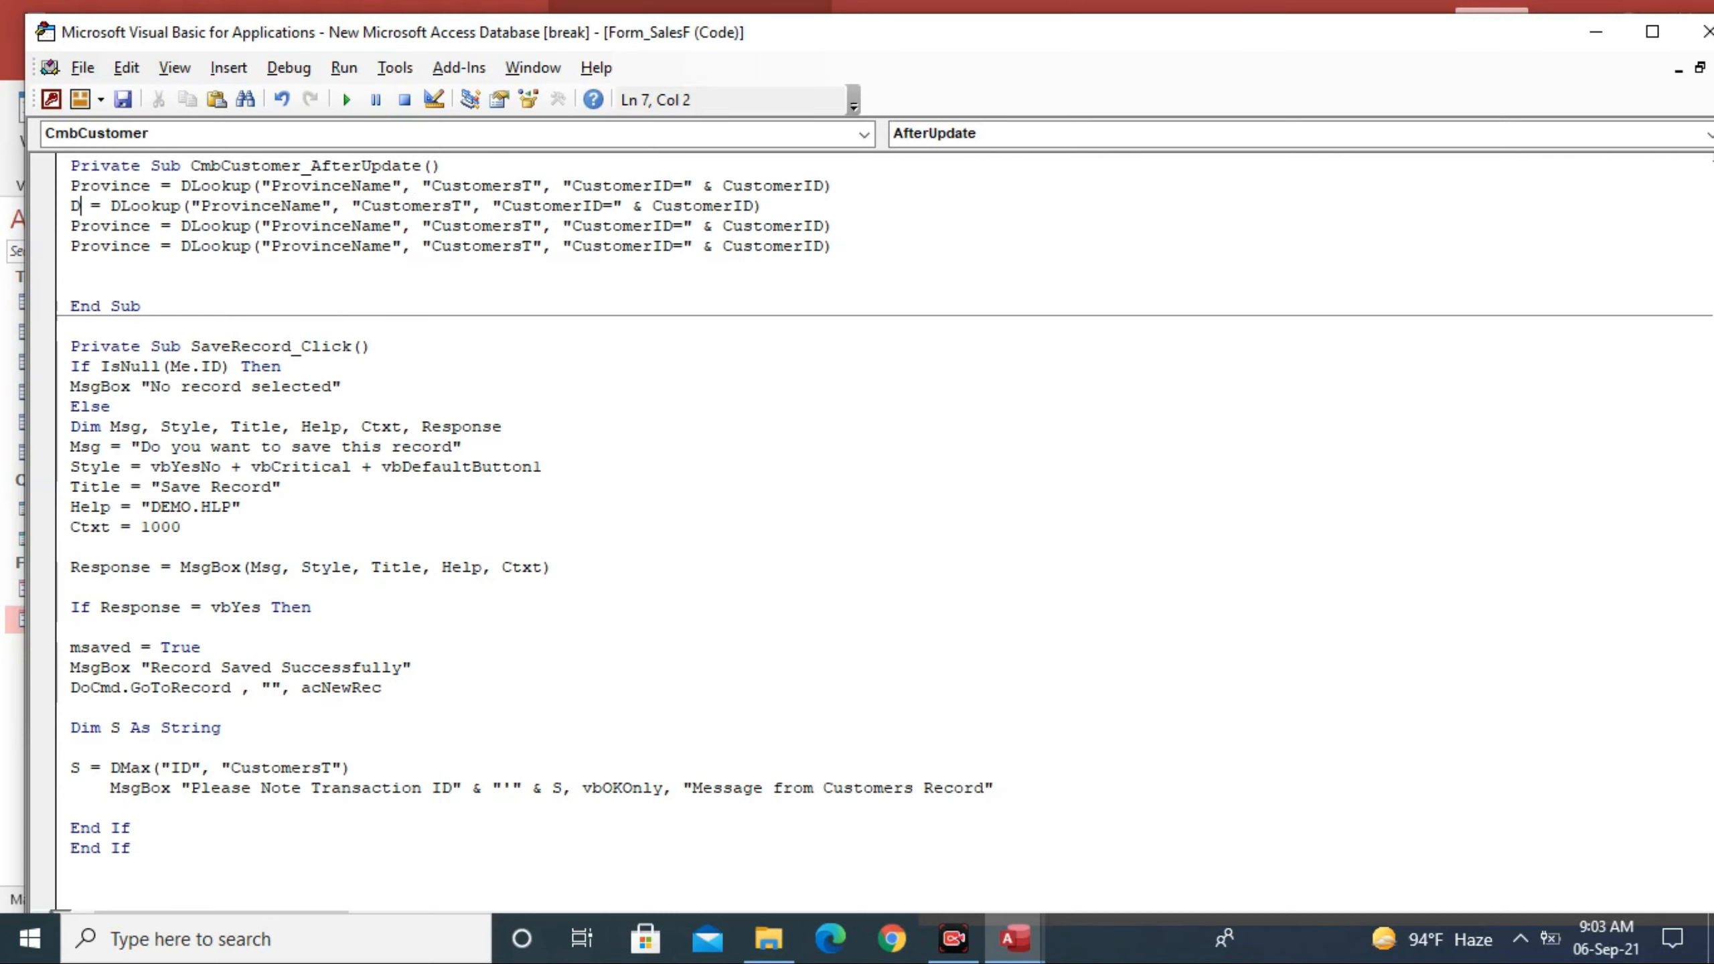
type("ict")
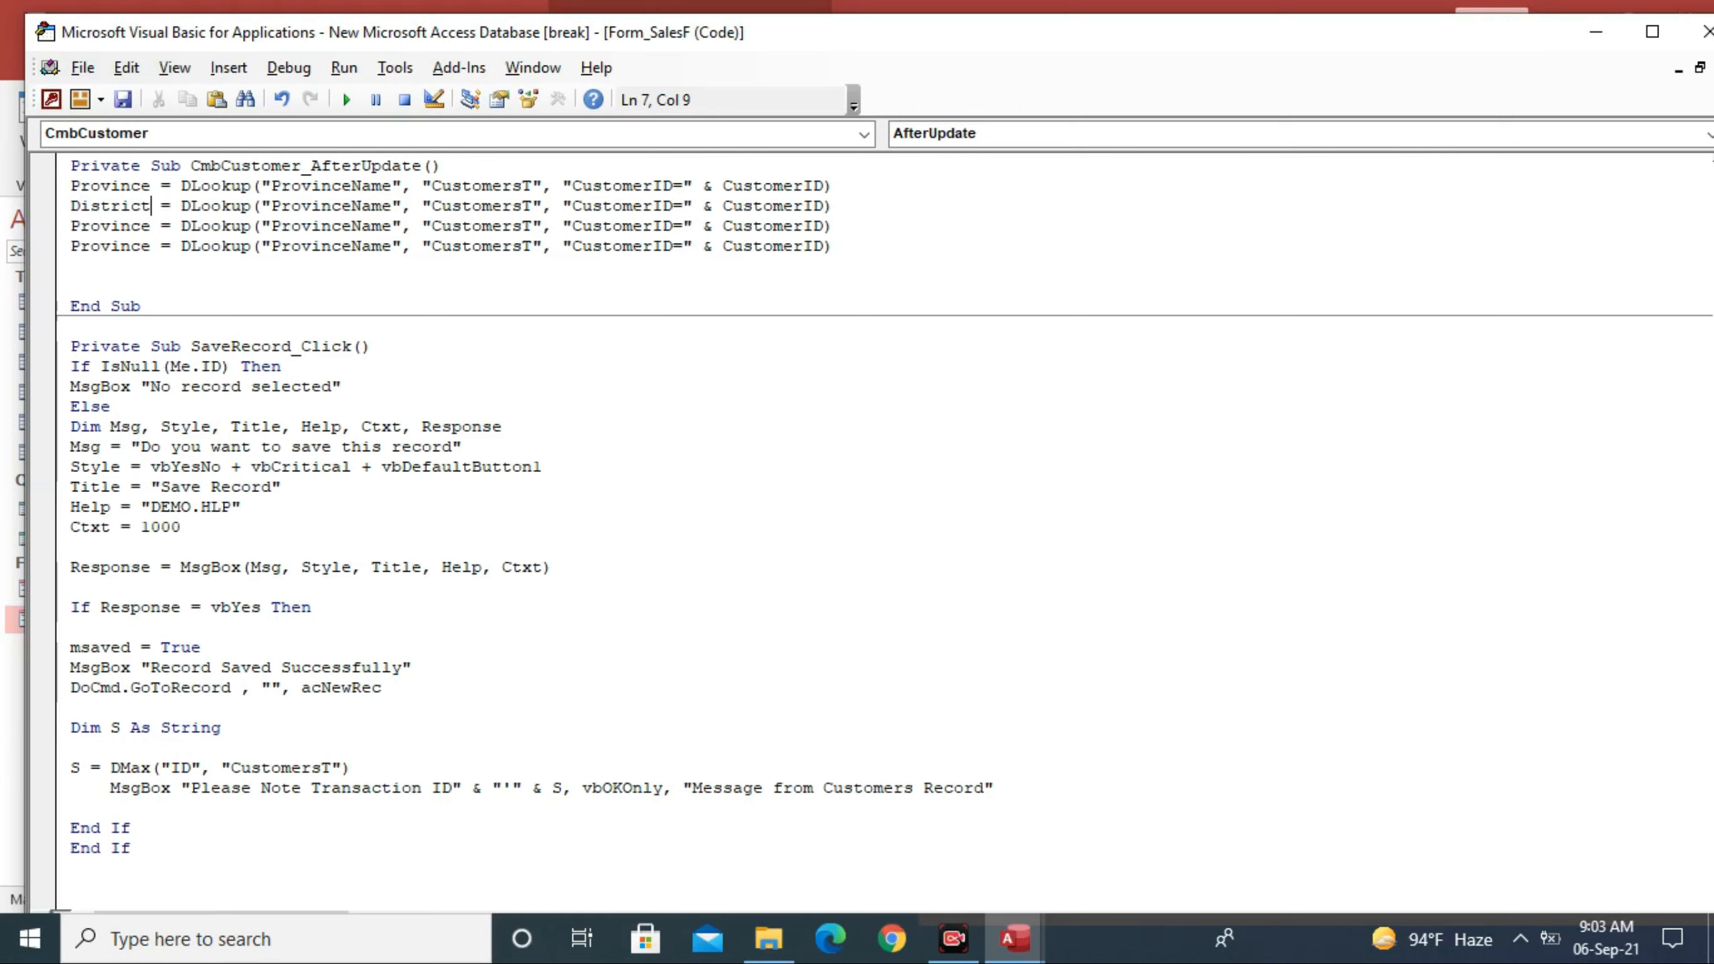
Step: Change the looked-up field name in the District line to DistrictName
left_click(352, 206)
key("BackSpace")
key("BackSpace")
key("BackSpace")
key("BackSpace")
key("BackSpace")
key("BackSpace")
key("BackSpace")
key("BackSpace")
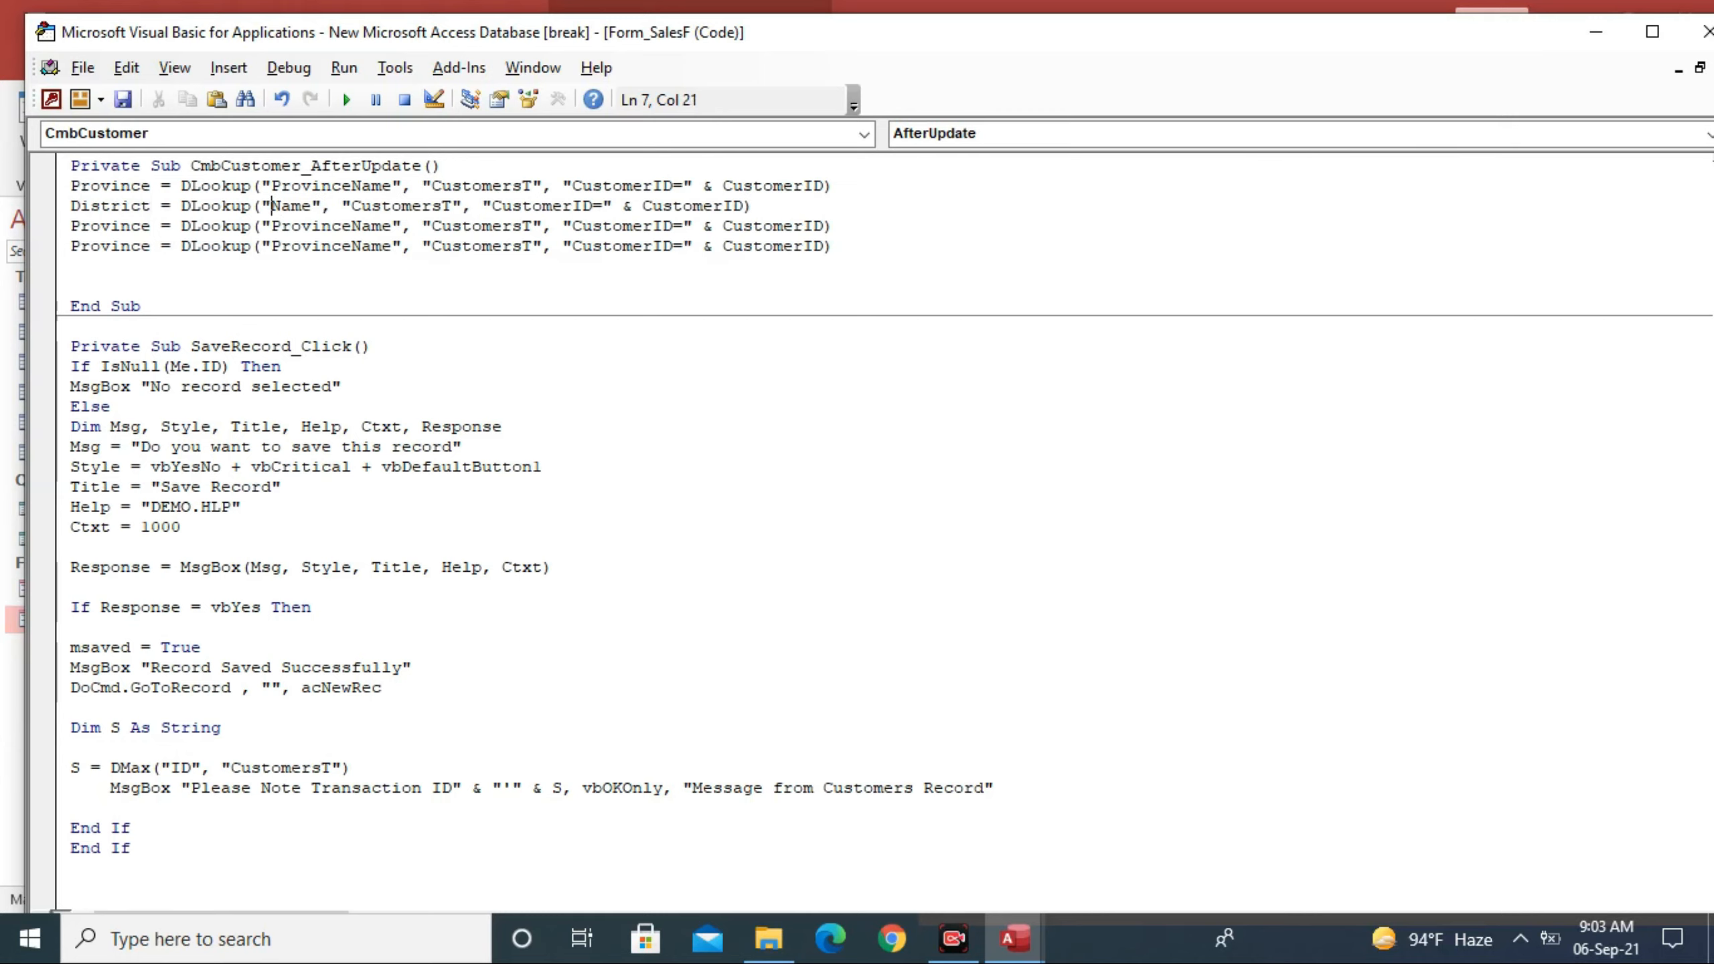
type("District")
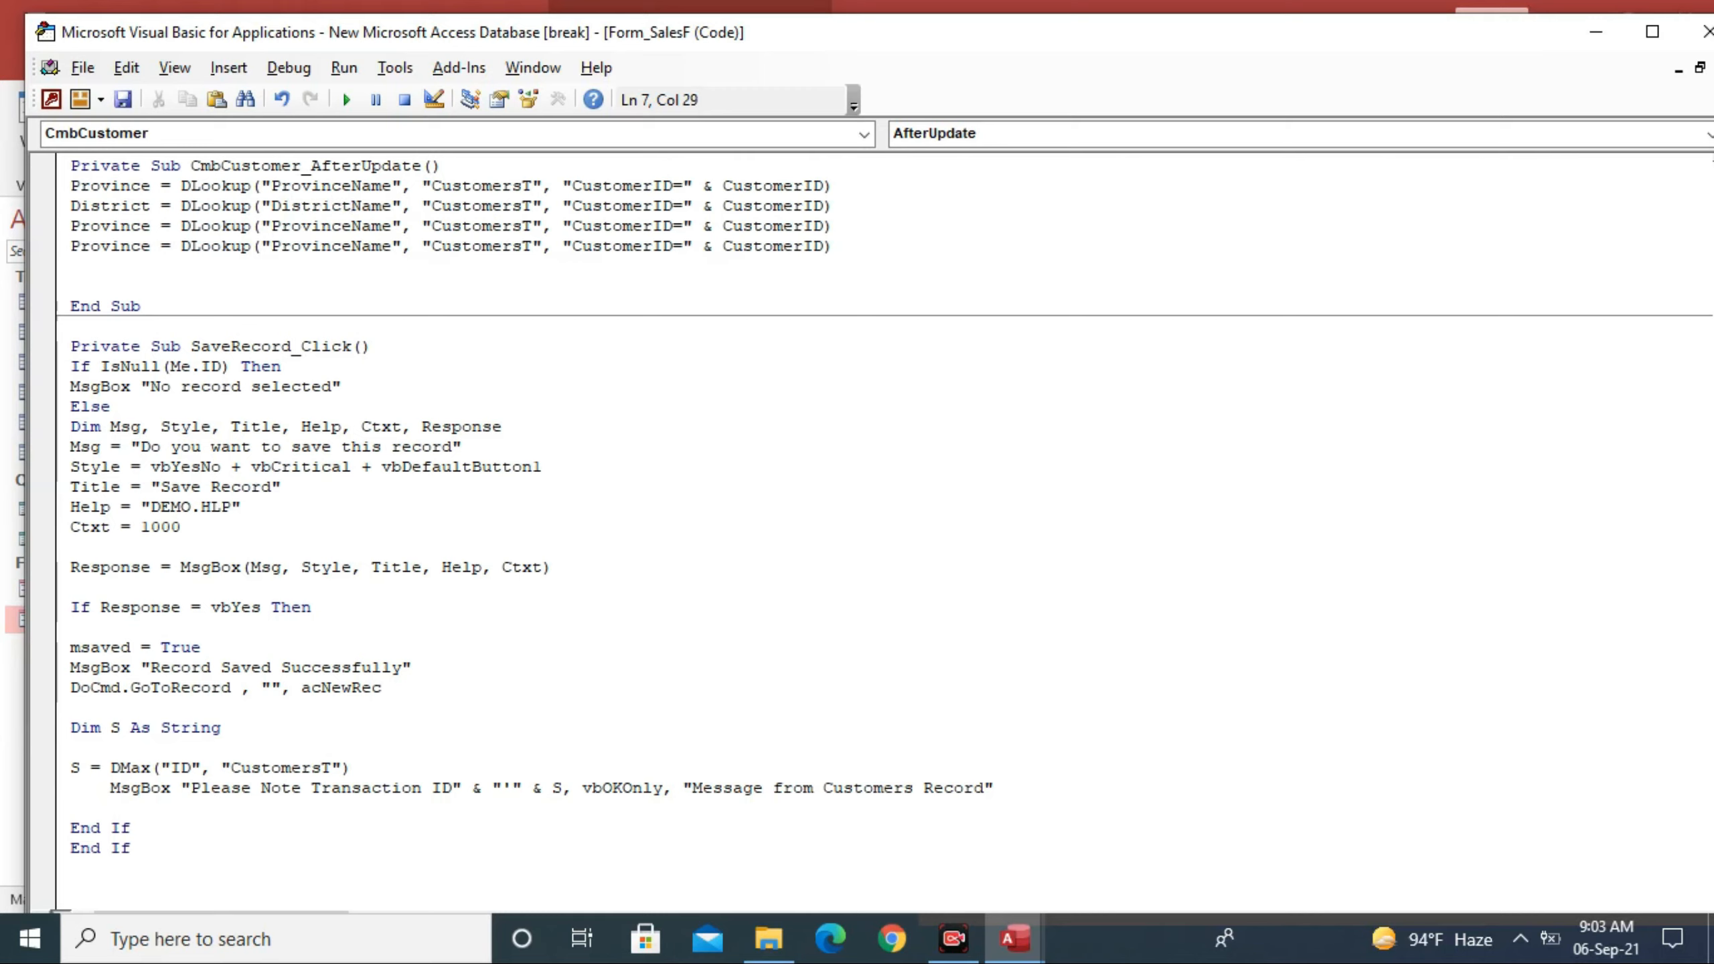
Step: Change the assigned field at the start of the third DLookup line to City
left_click(144, 226)
key("BackSpace")
key("BackSpace")
key("BackSpace")
key("BackSpace")
key("BackSpace")
key("BackSpace")
key("BackSpace")
key("BackSpace")
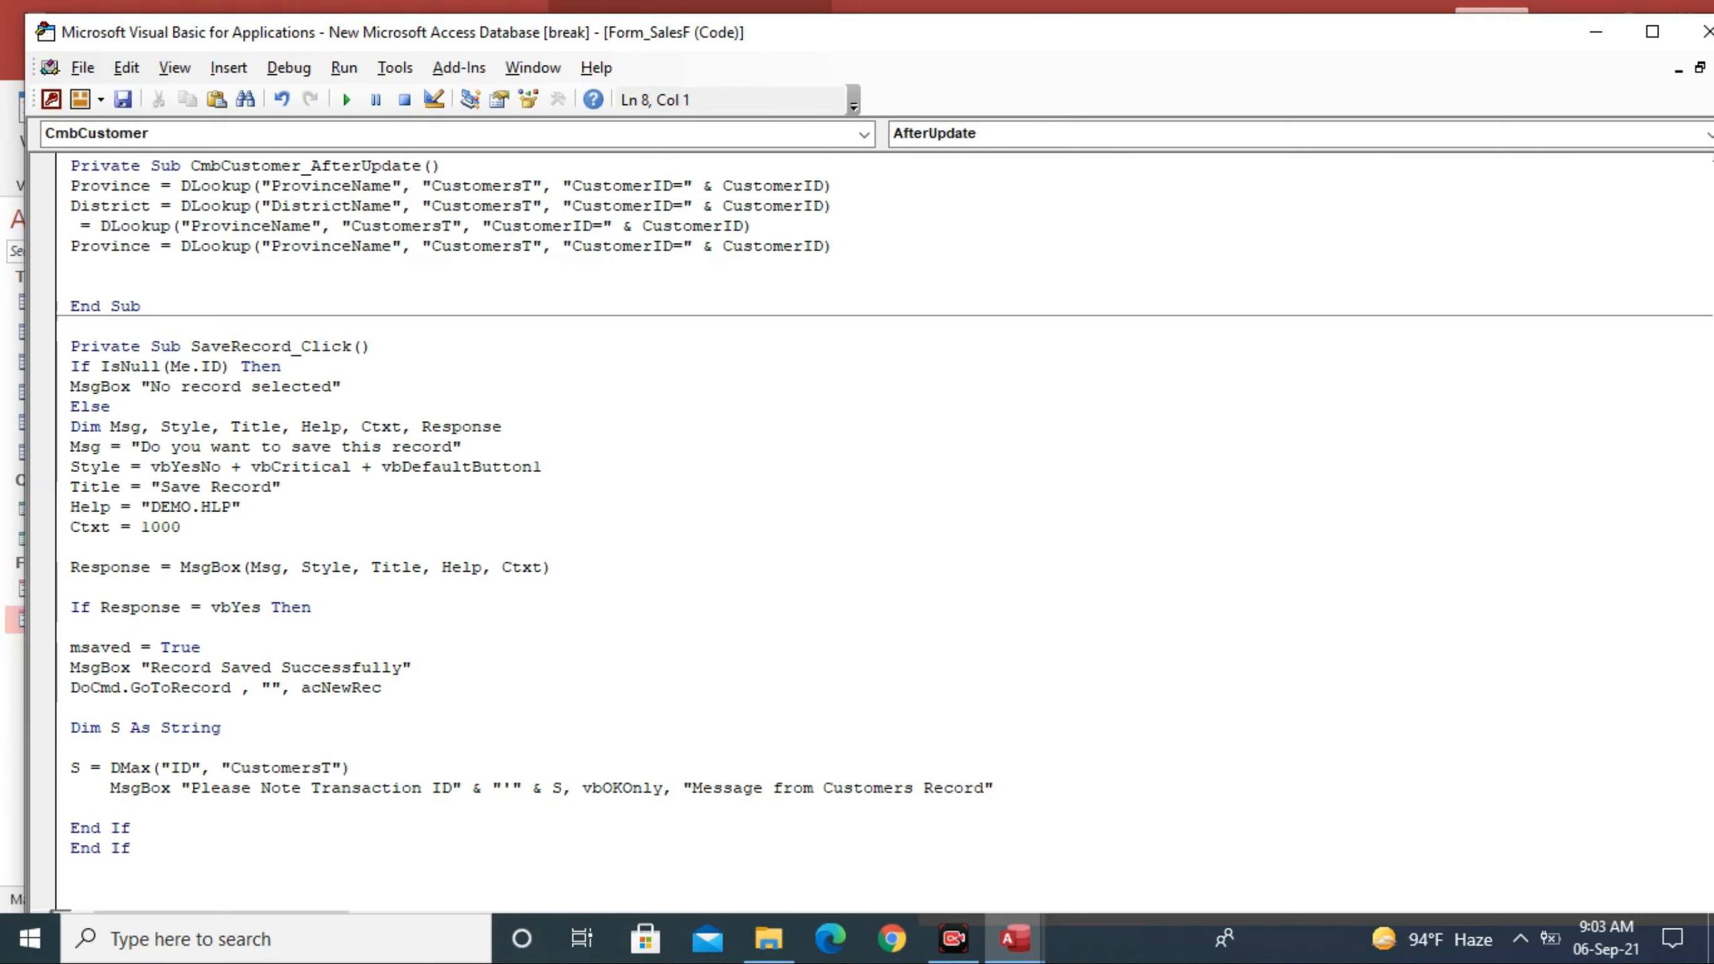
type("City")
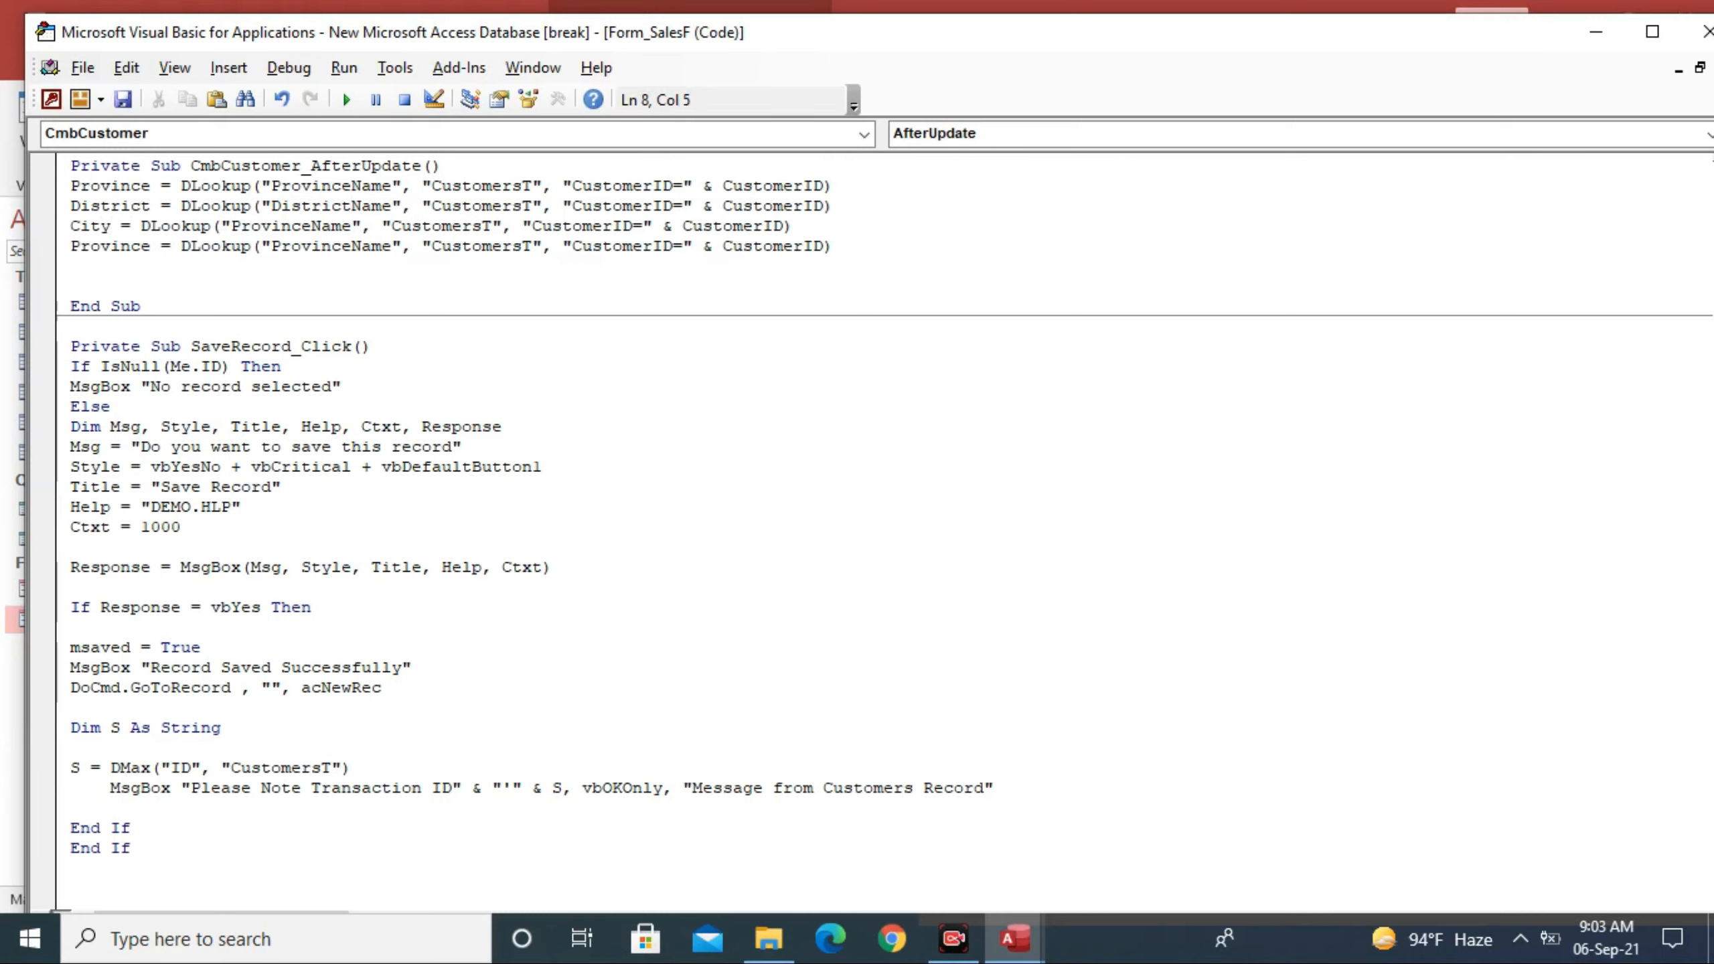
Step: Change the looked-up field name in the City DLookup line to CityName
left_click(312, 226)
key("BackSpace")
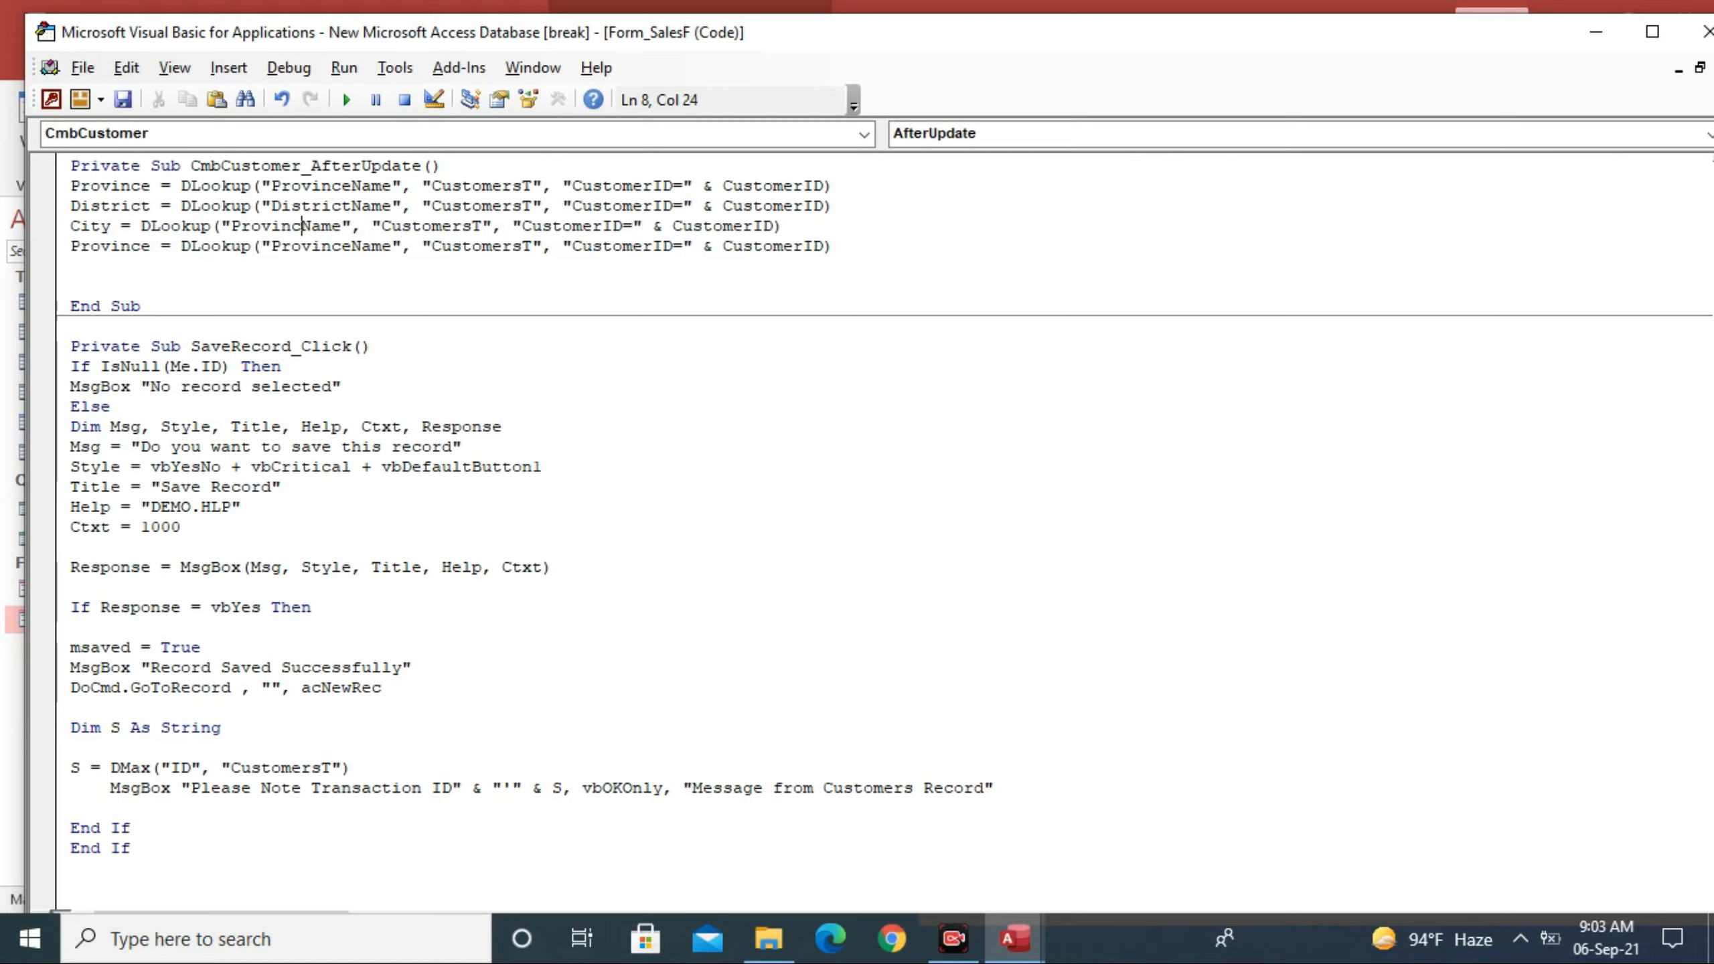
key("BackSpace")
key("BackSpace")
key("BackSpace")
key("BackSpace")
key("BackSpace")
key("BackSpace")
key("BackSpace")
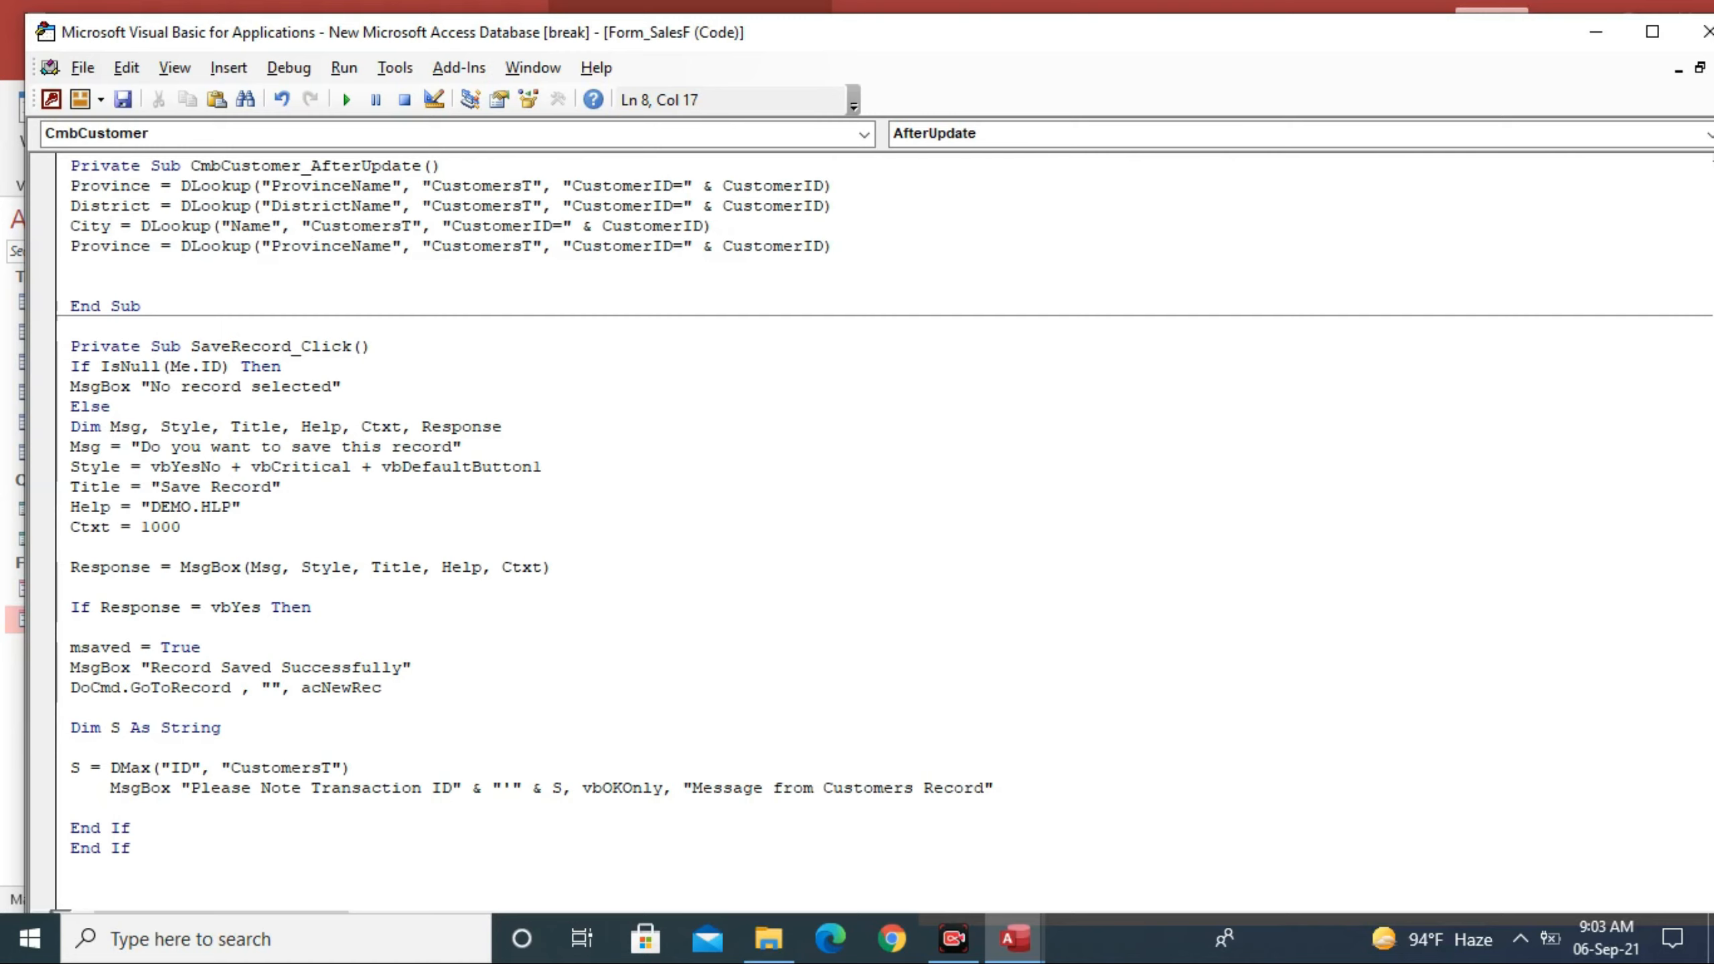
type("City")
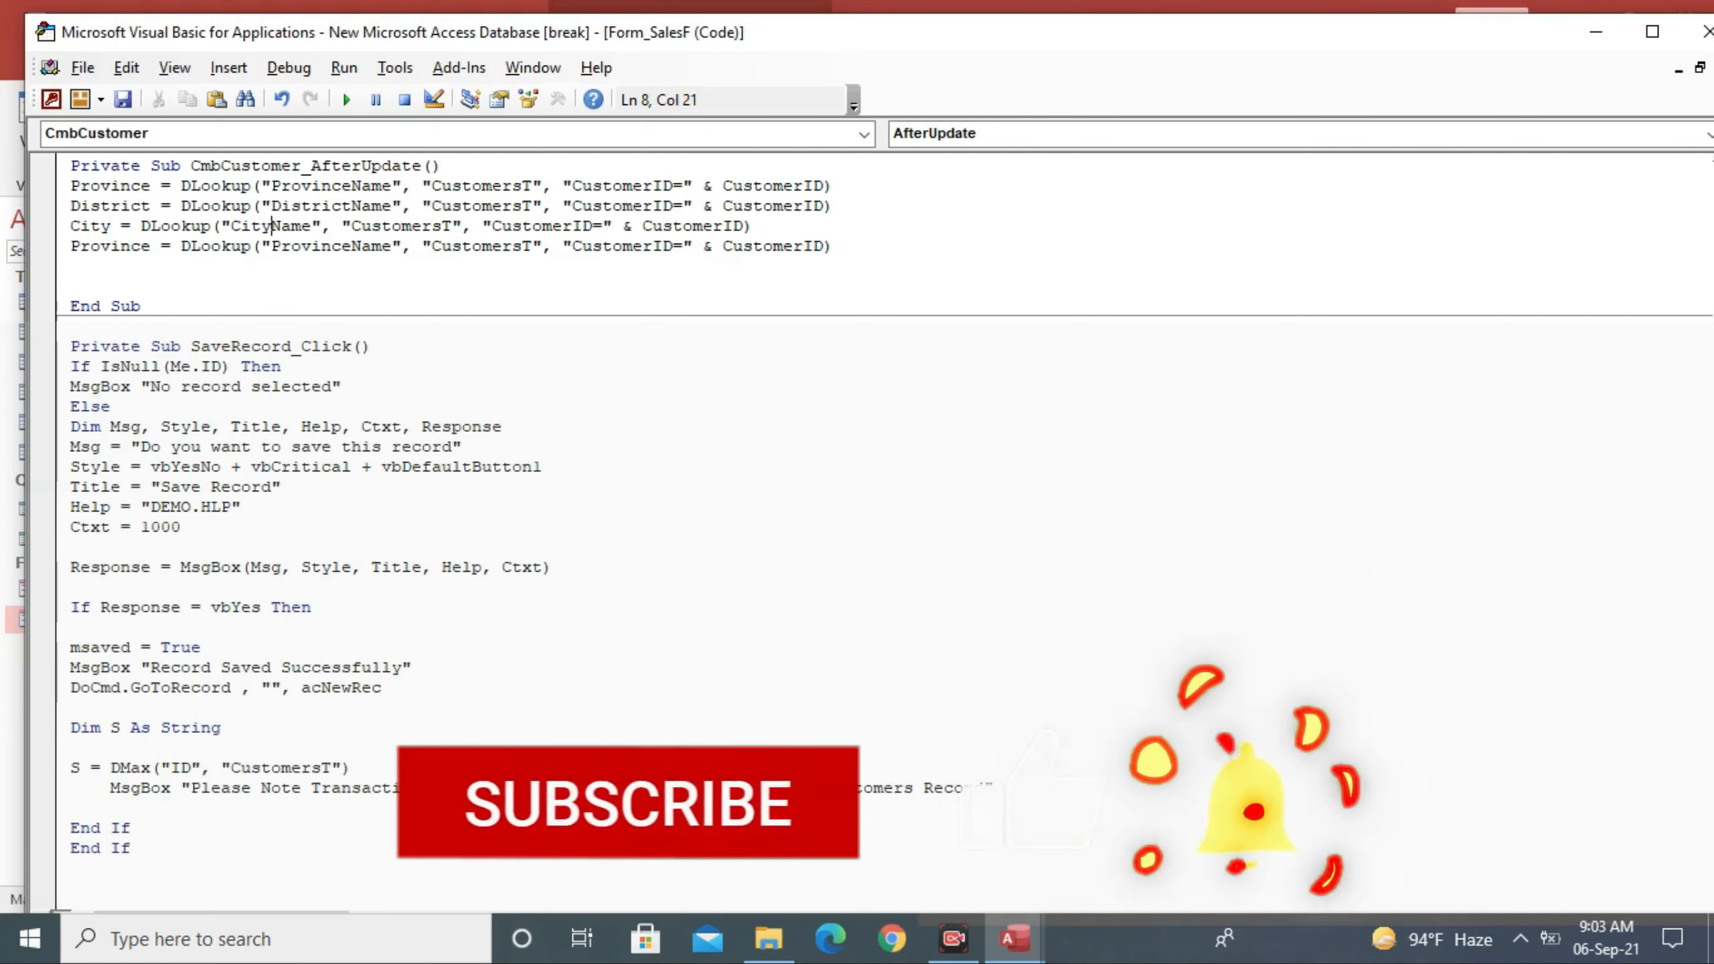
Step: Change the assigned field at the start of the fourth DLookup line to CustomerName
left_click(150, 247)
key("BackSpace")
key("BackSpace")
key("BackSpace")
key("BackSpace")
key("BackSpace")
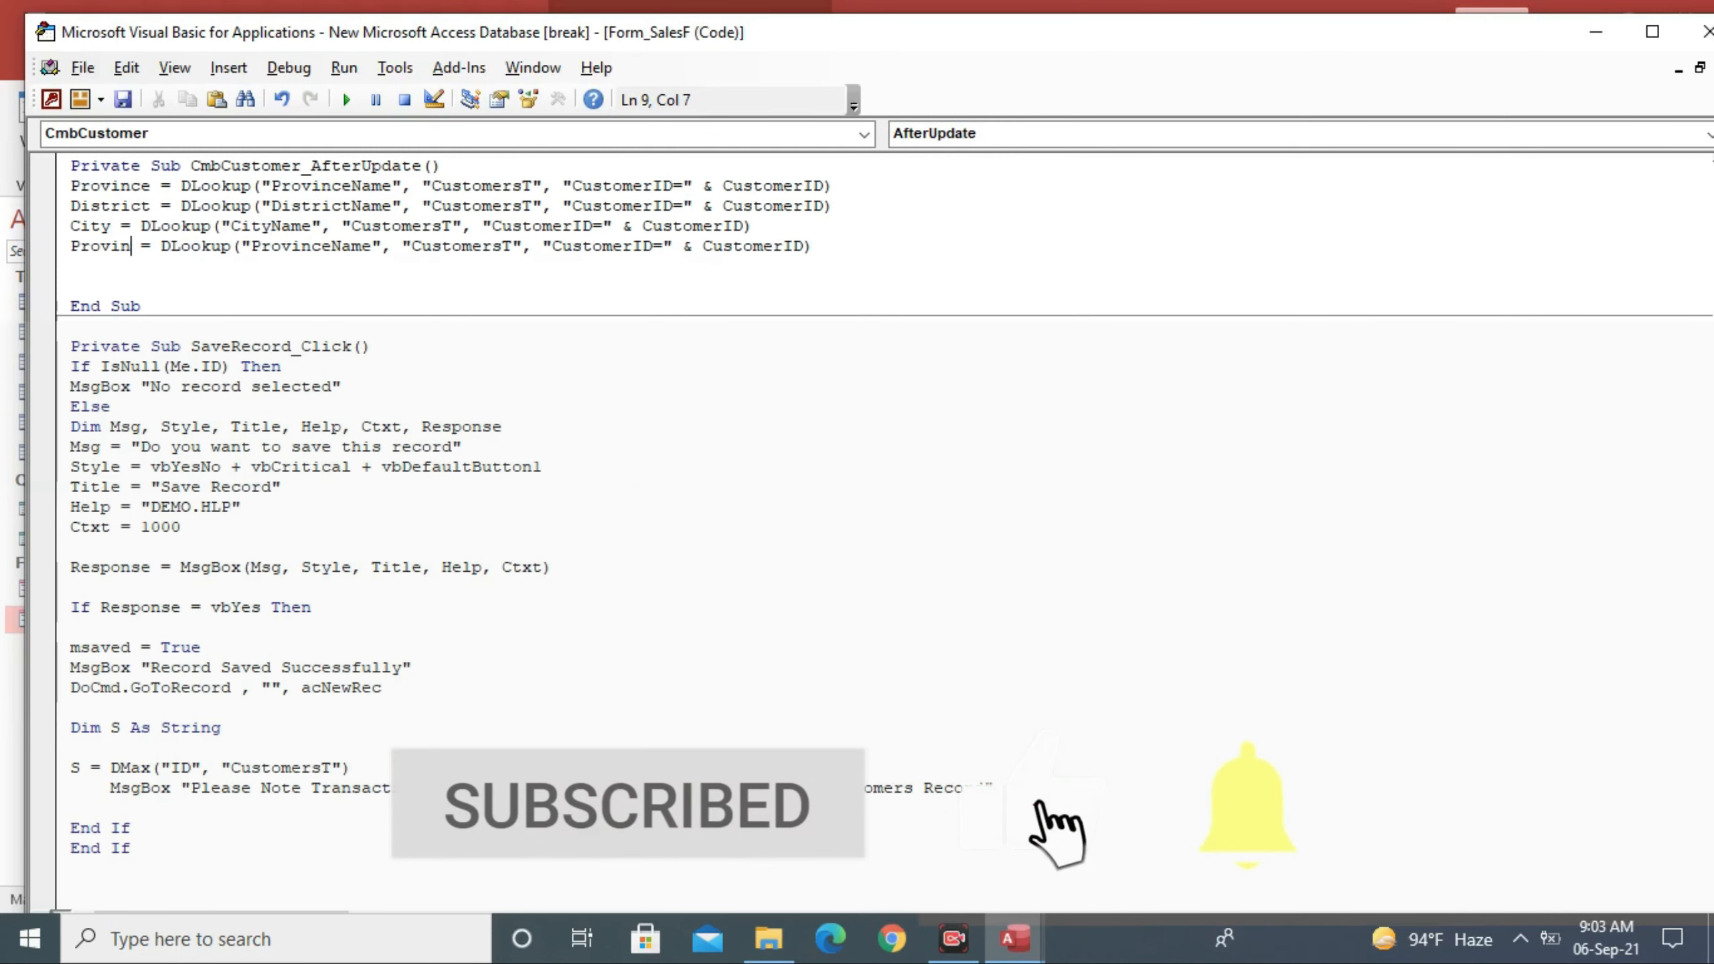
key("BackSpace")
key("BackSpace")
key("BackSpace")
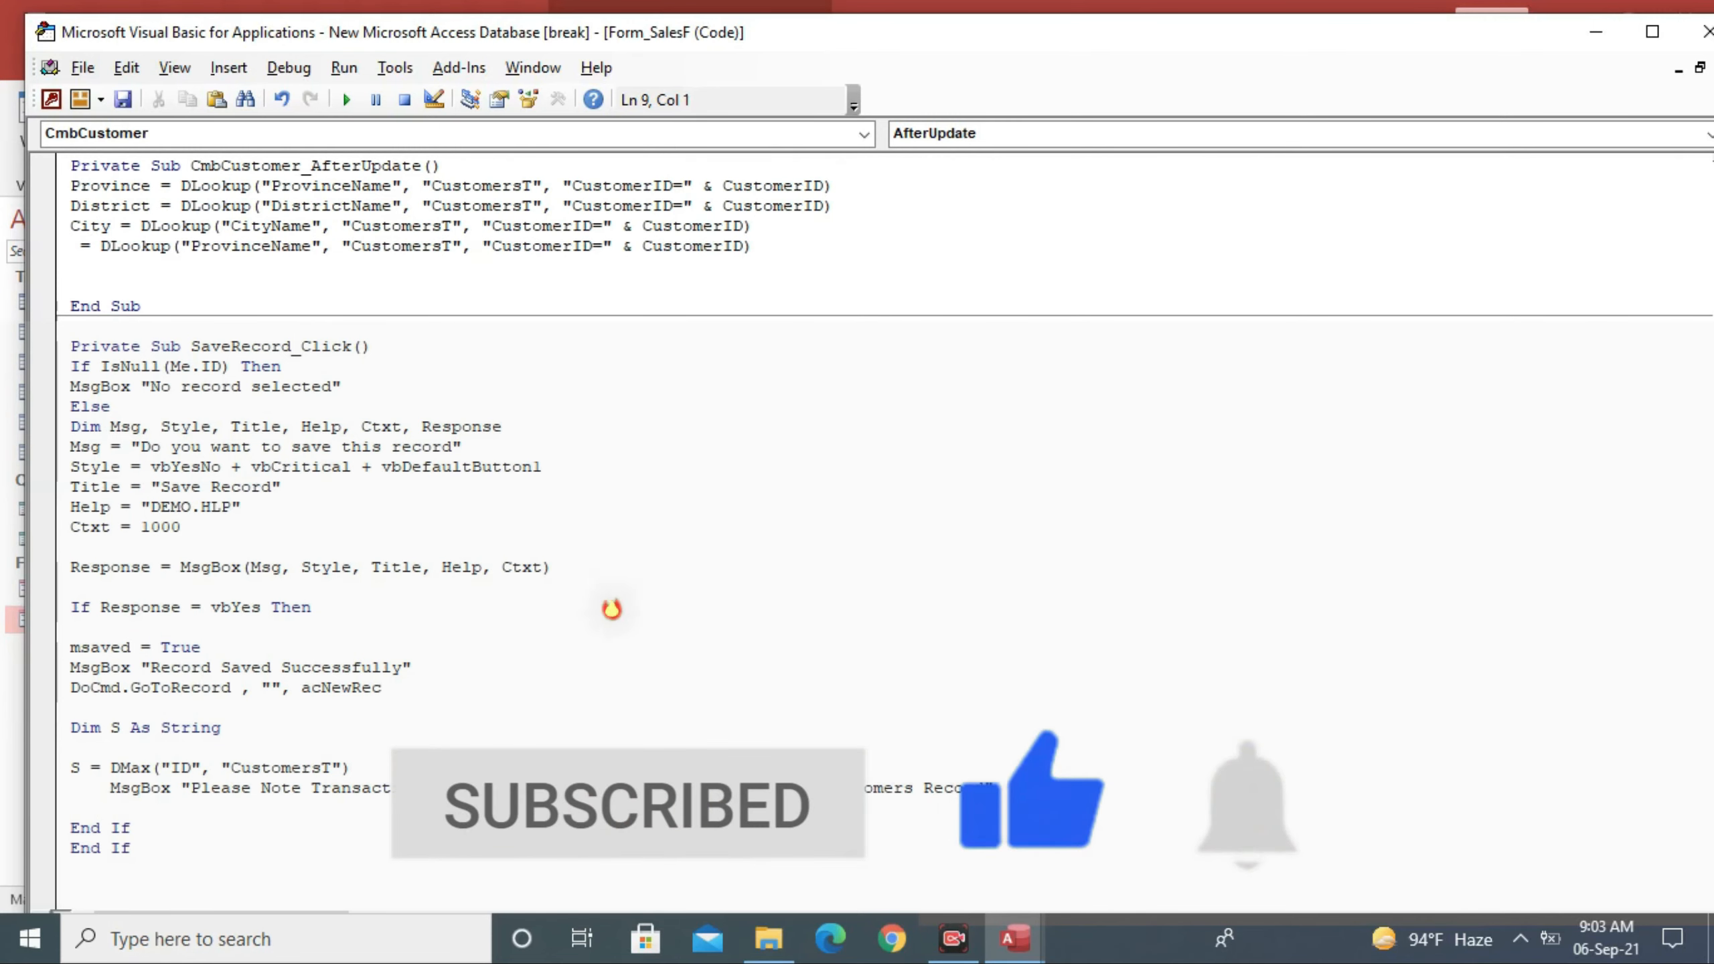
left_click(1014, 939)
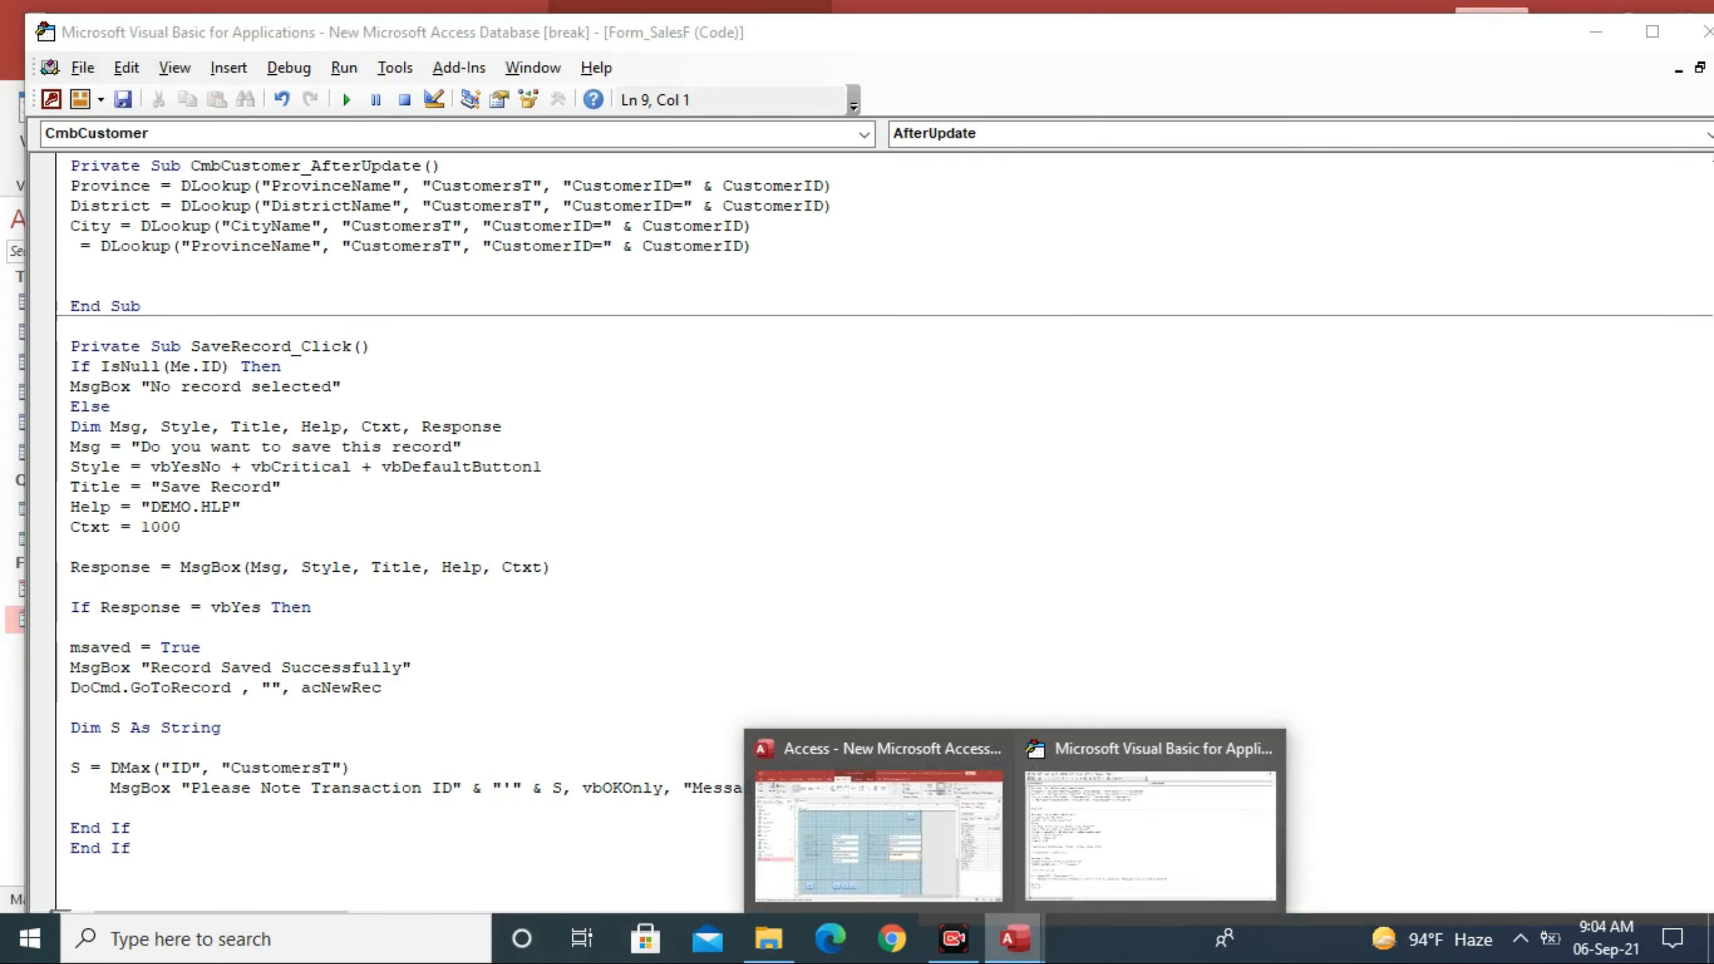
mouse_move(878, 836)
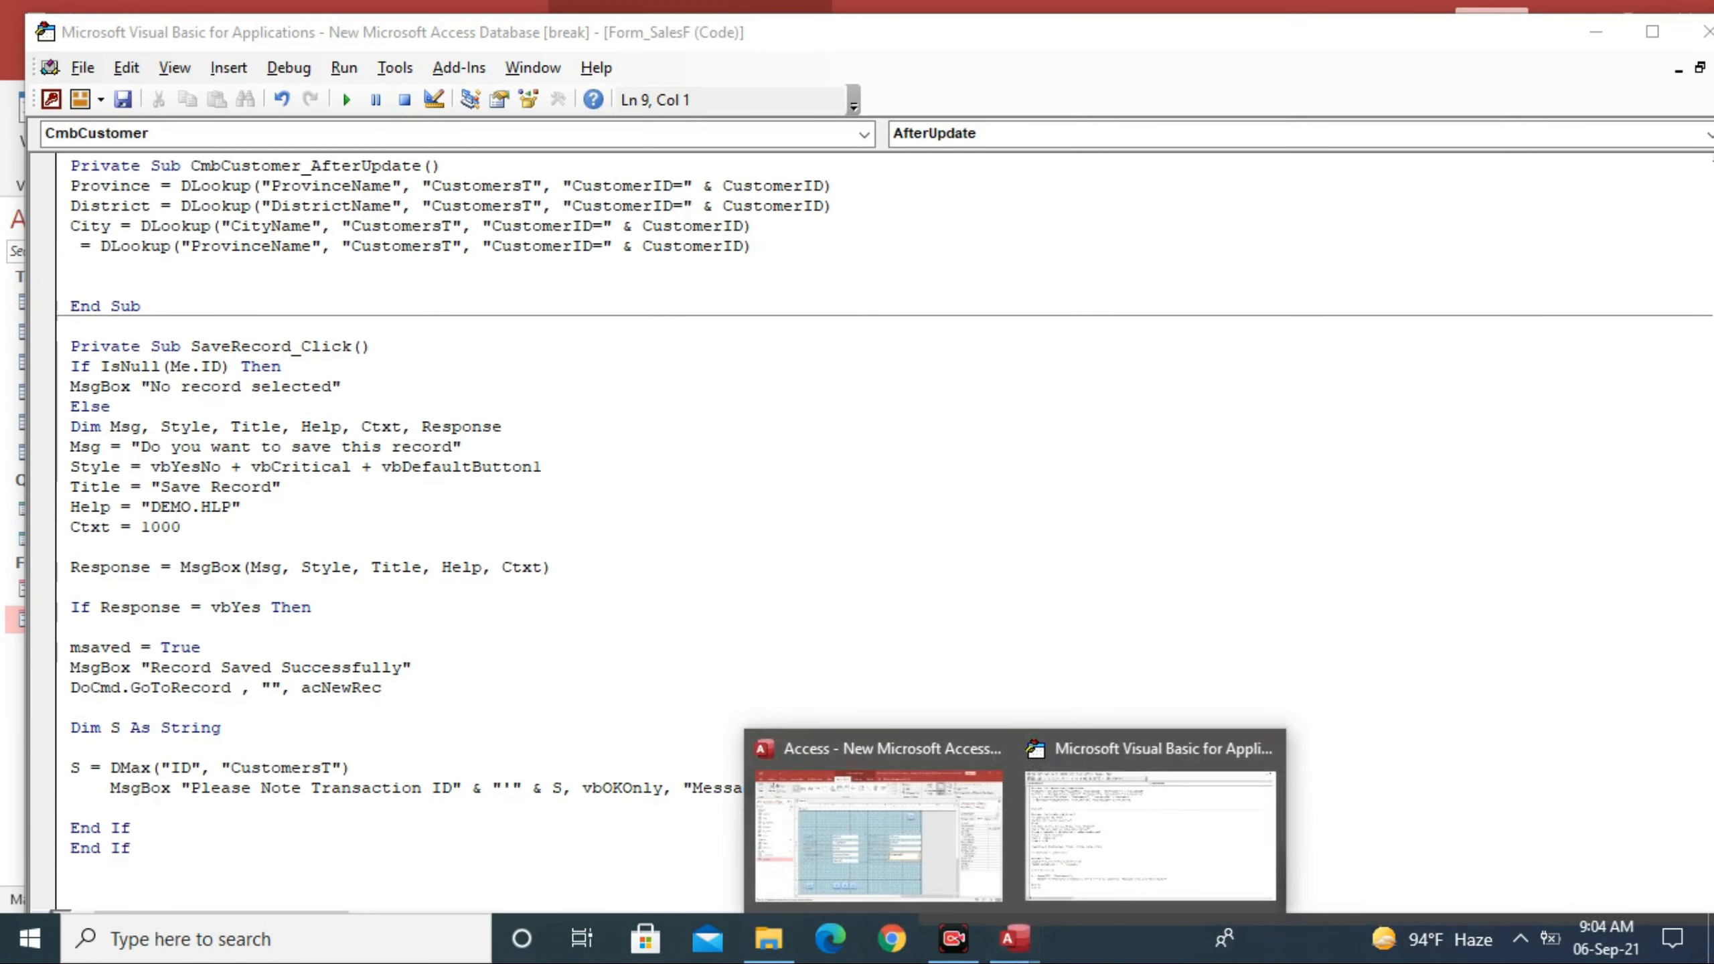
left_click(72, 247)
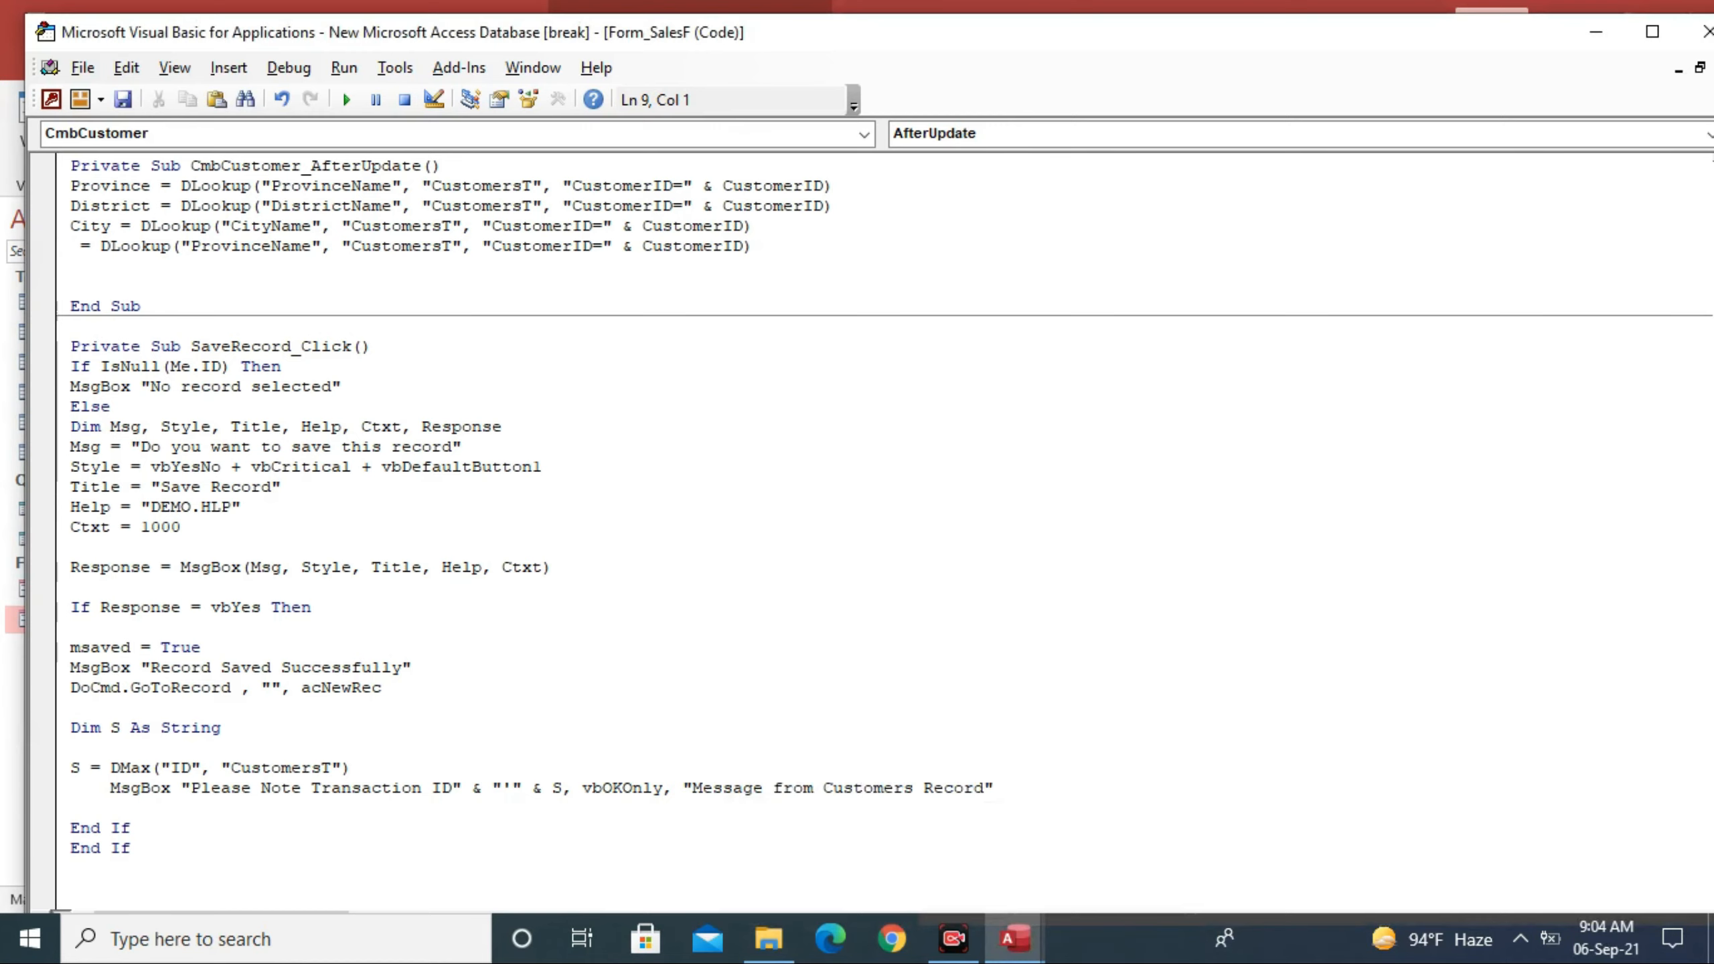
type("Custo")
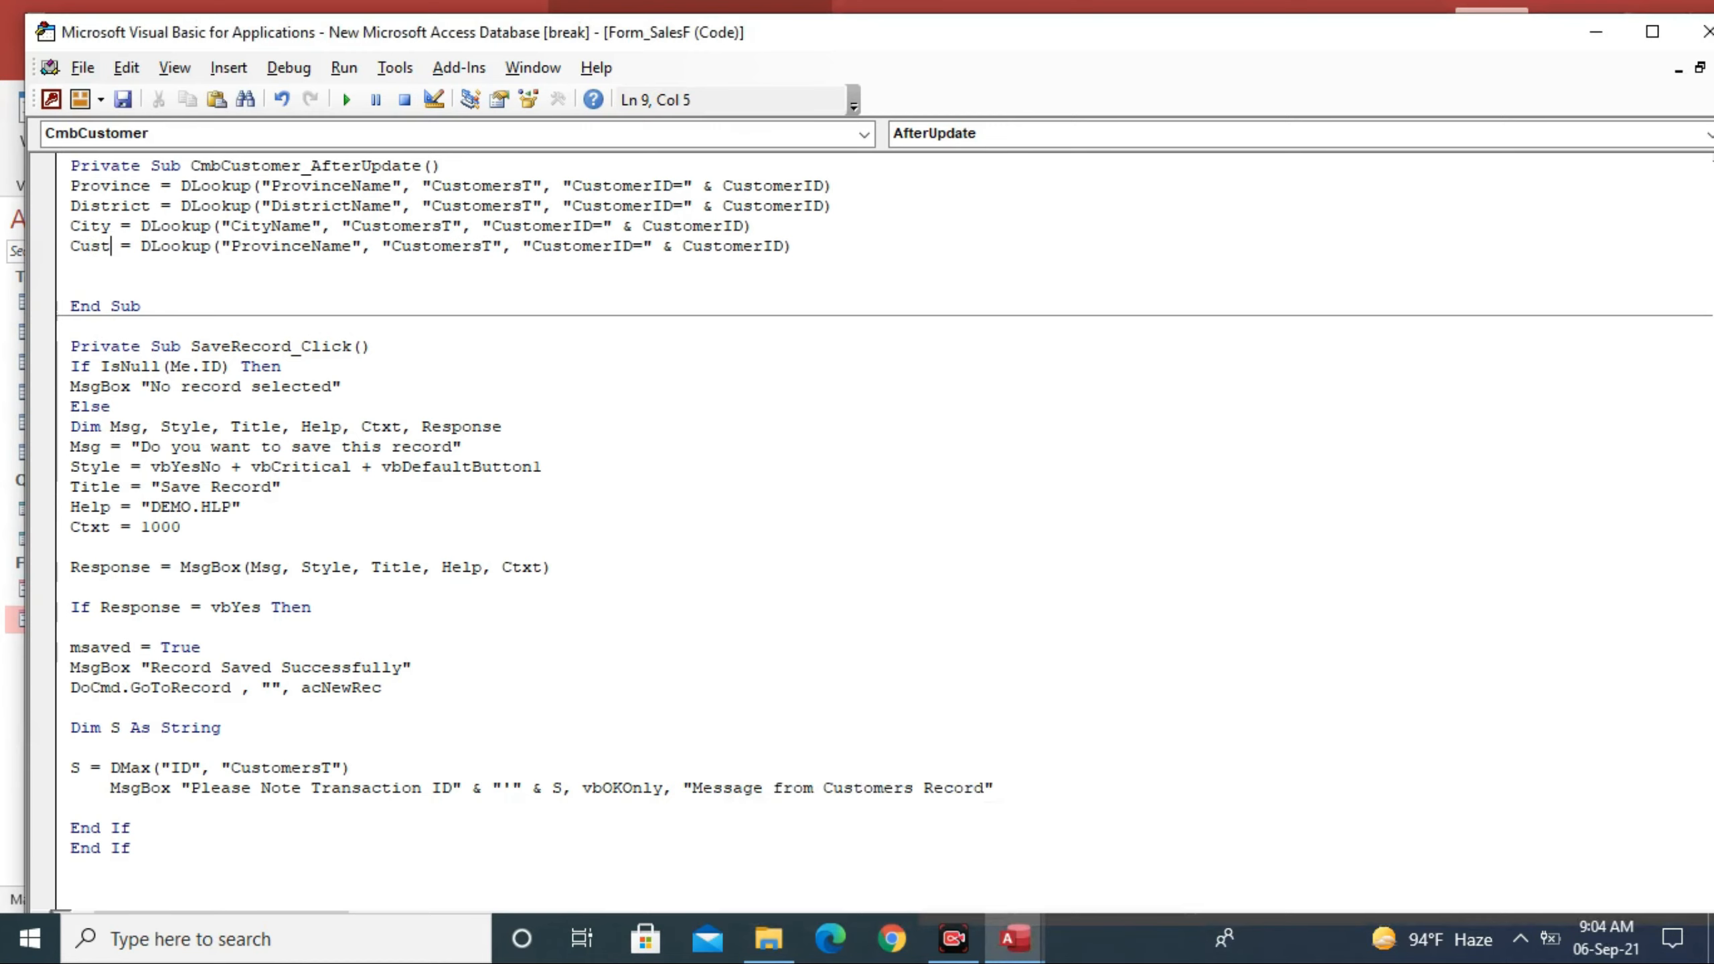
type("merName")
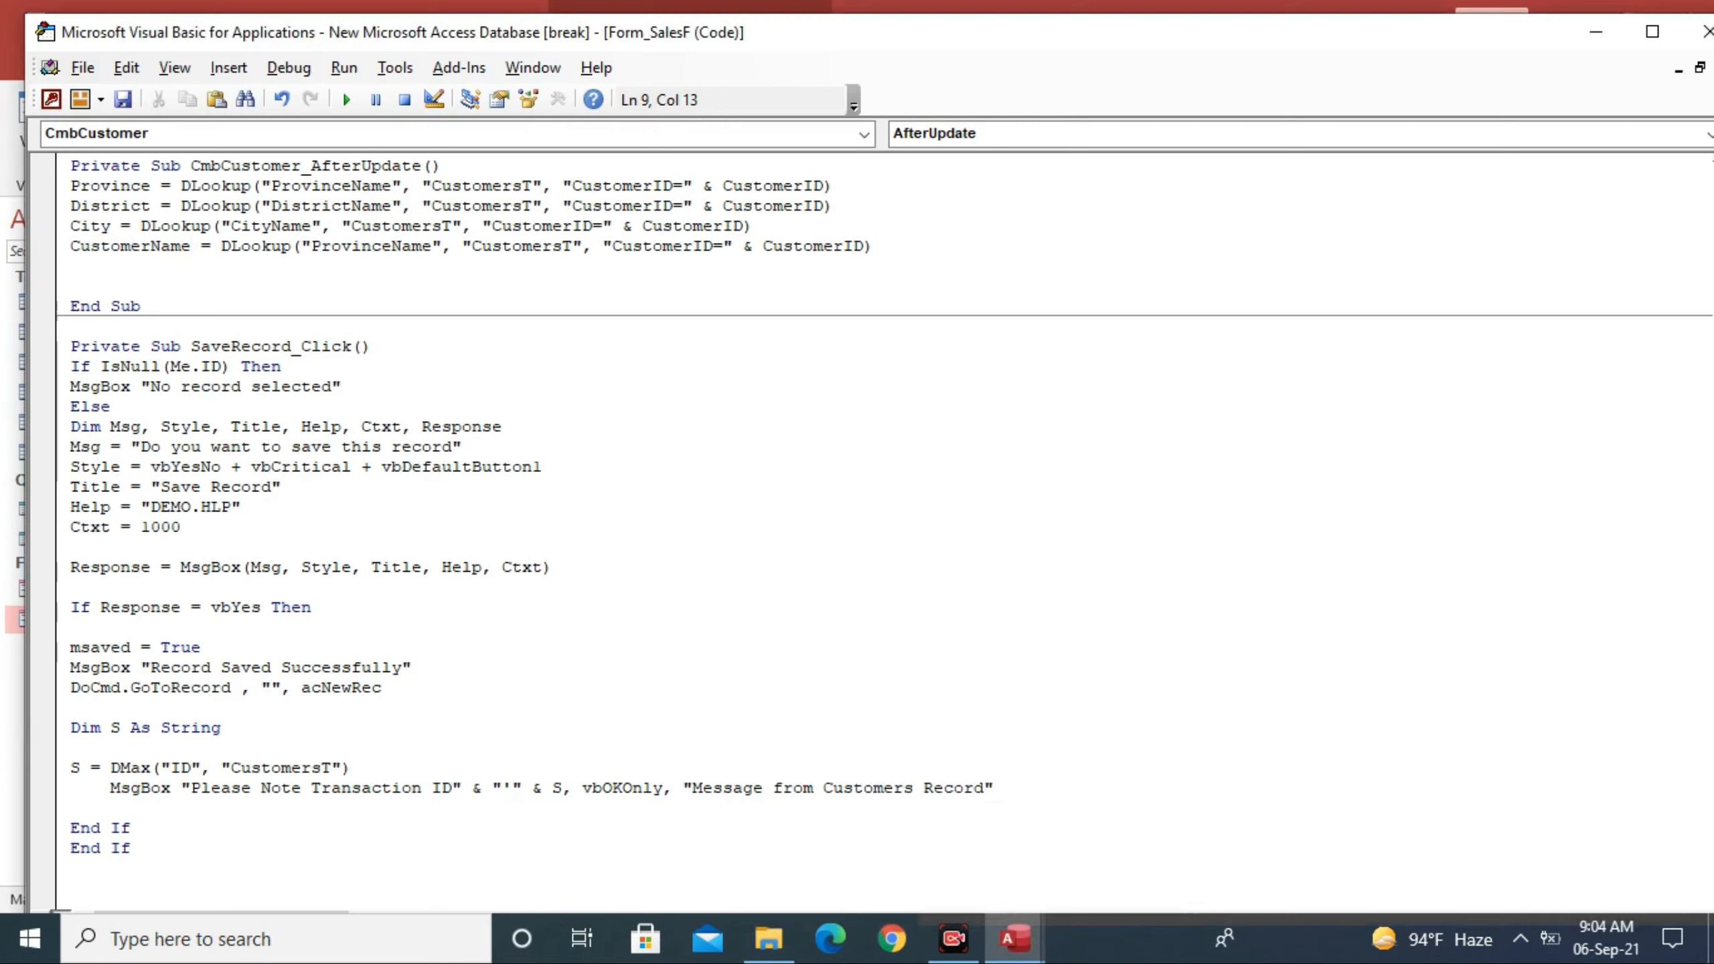
Step: Change the looked-up field name in the fourth DLookup line to CustomerName
left_click(392, 246)
key("BackSpace")
key("BackSpace")
key("BackSpace")
key("BackSpace")
key("BackSpace")
key("BackSpace")
key("BackSpace")
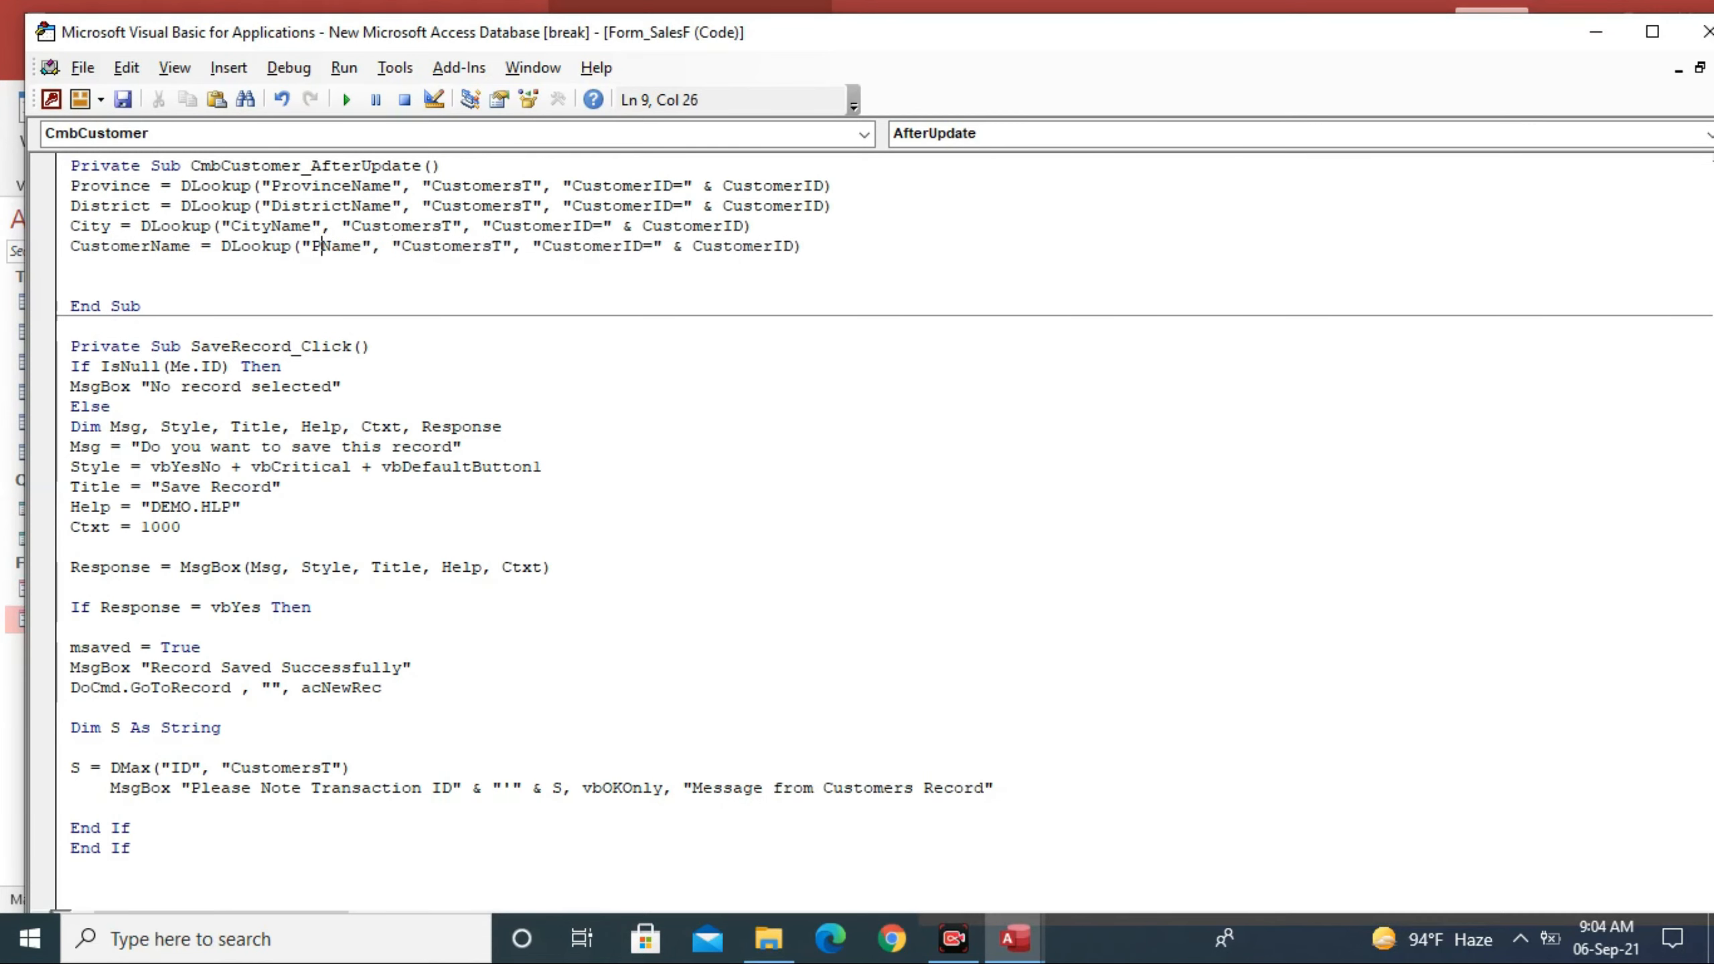
key("BackSpace")
type("Customer")
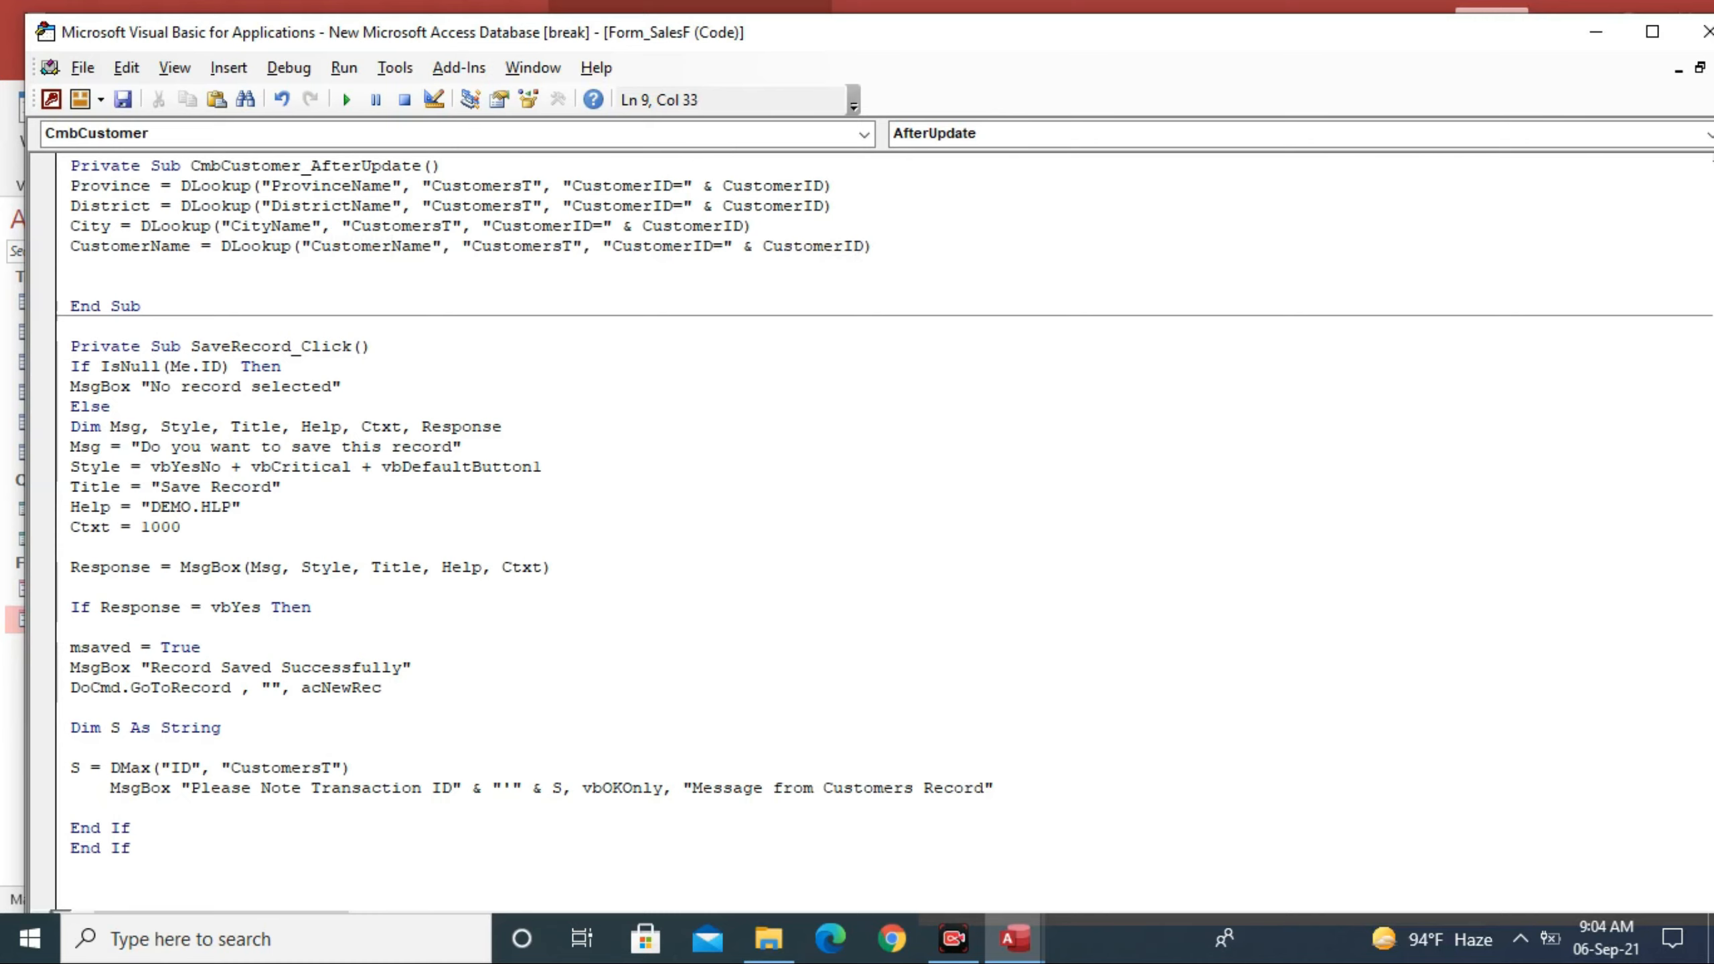
Step: Leave the code editor, show SalesF in Form View and choose a customer in the Customer Name combo box
left_click(1706, 31)
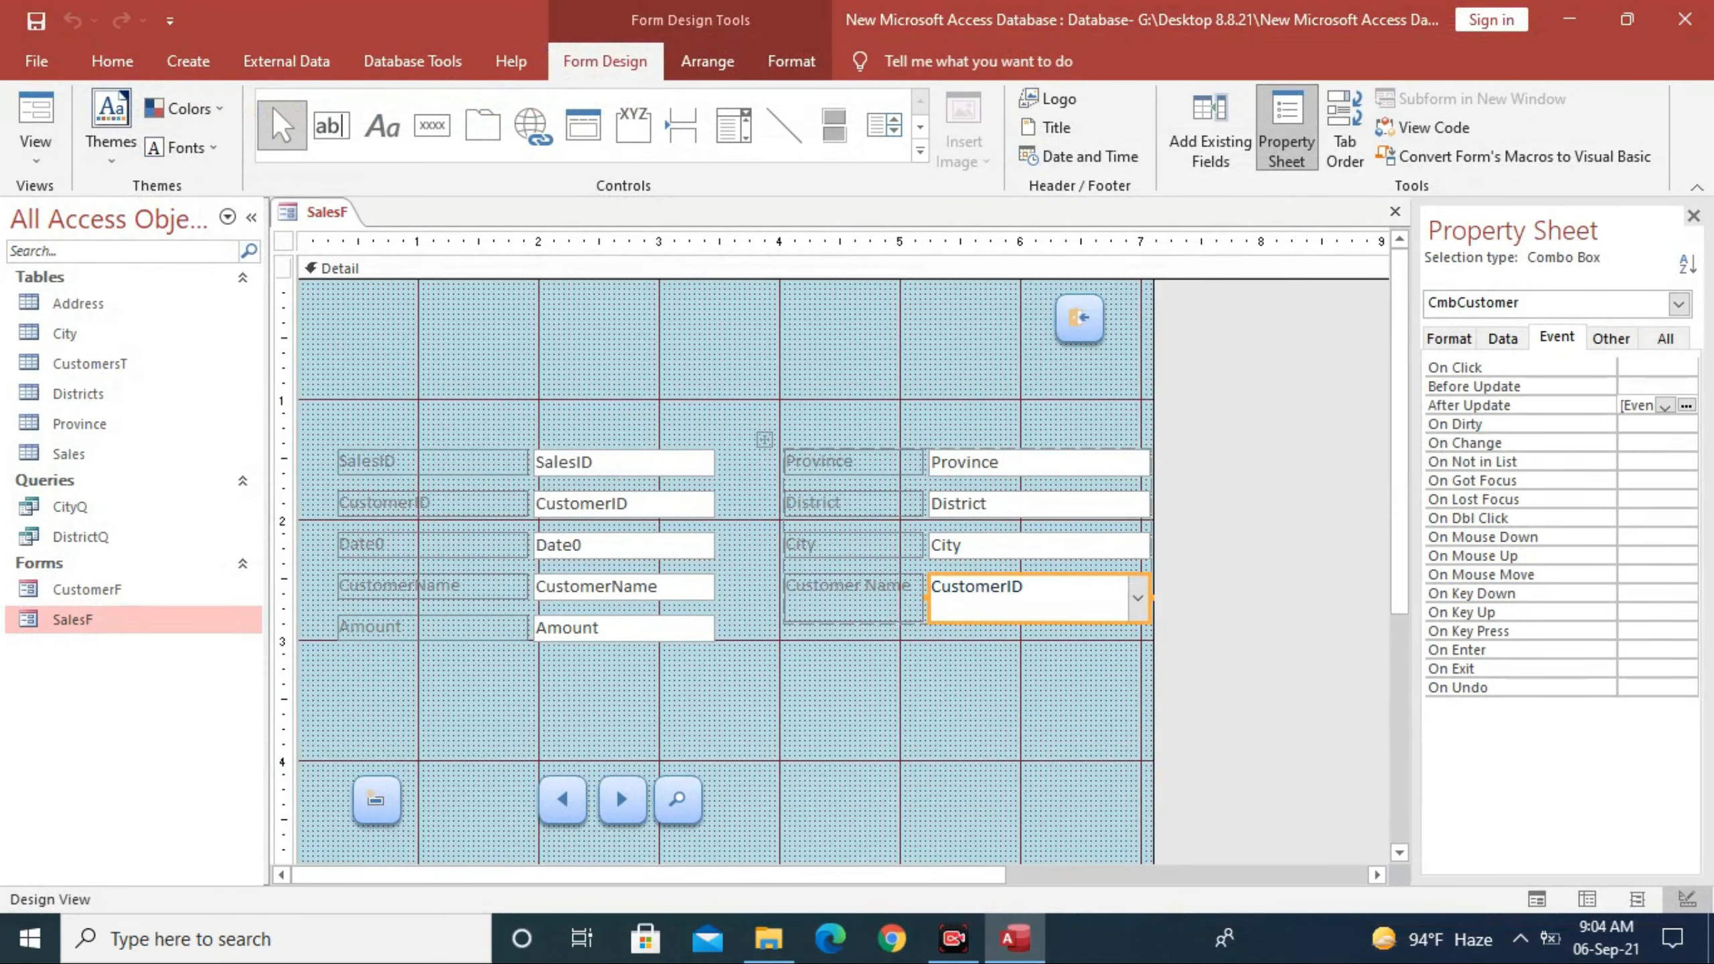
left_click(35, 132)
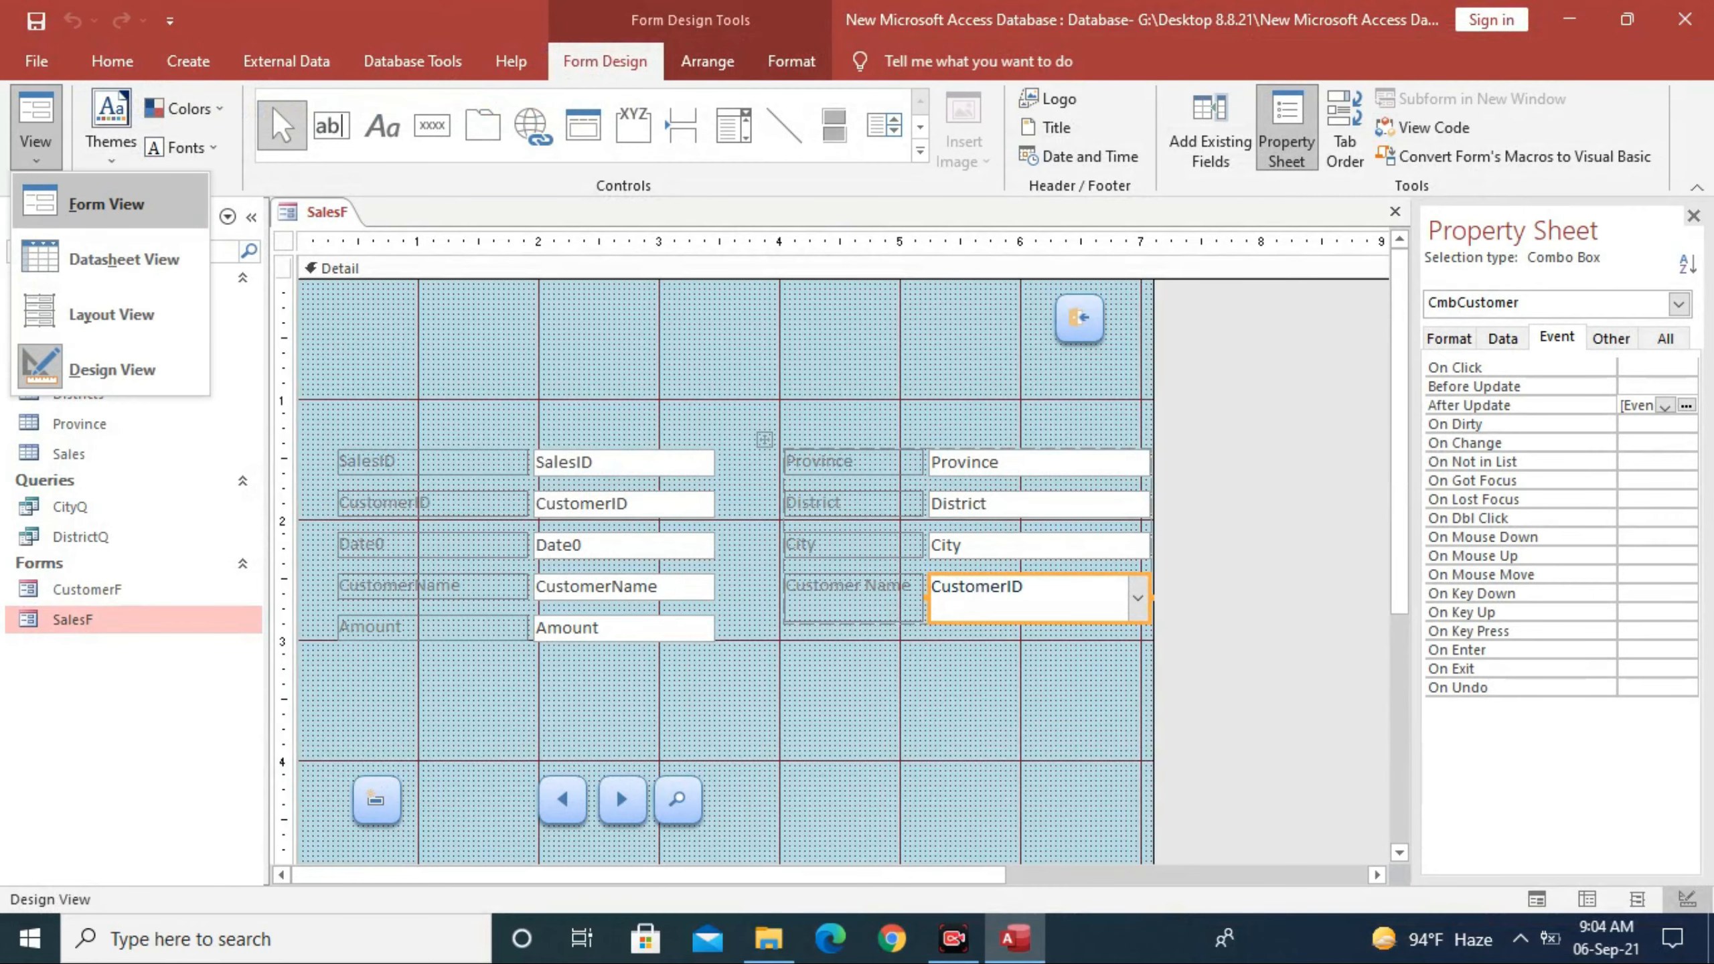
left_click(107, 204)
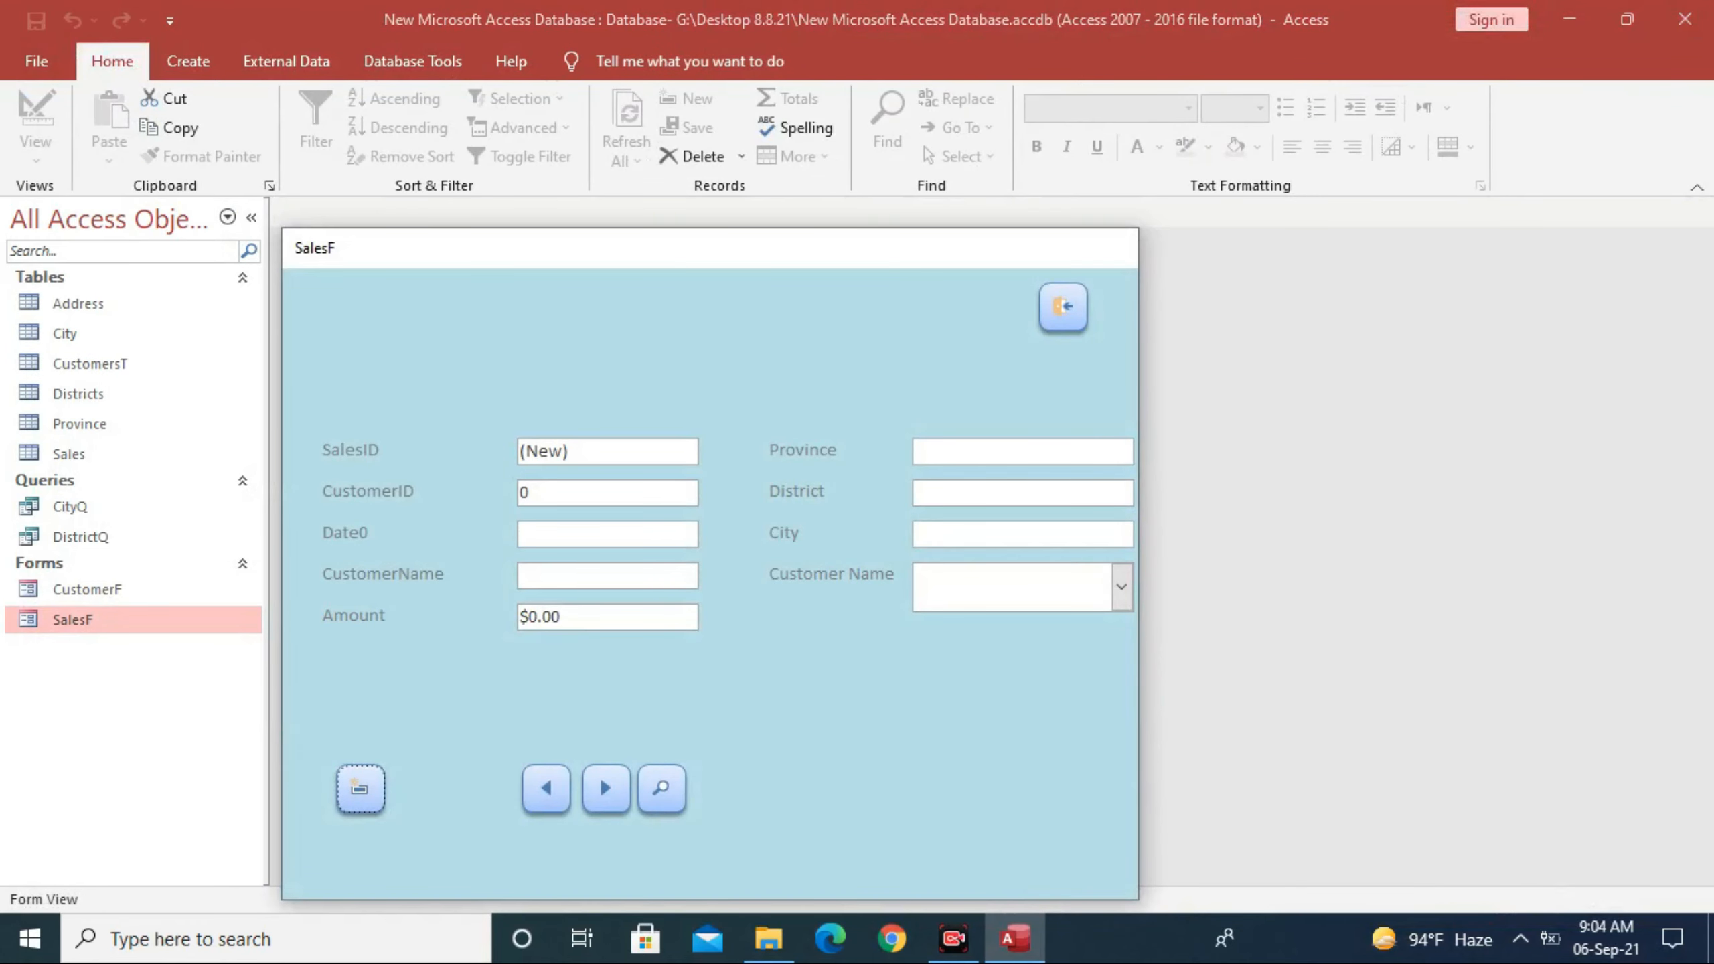
left_click(1121, 586)
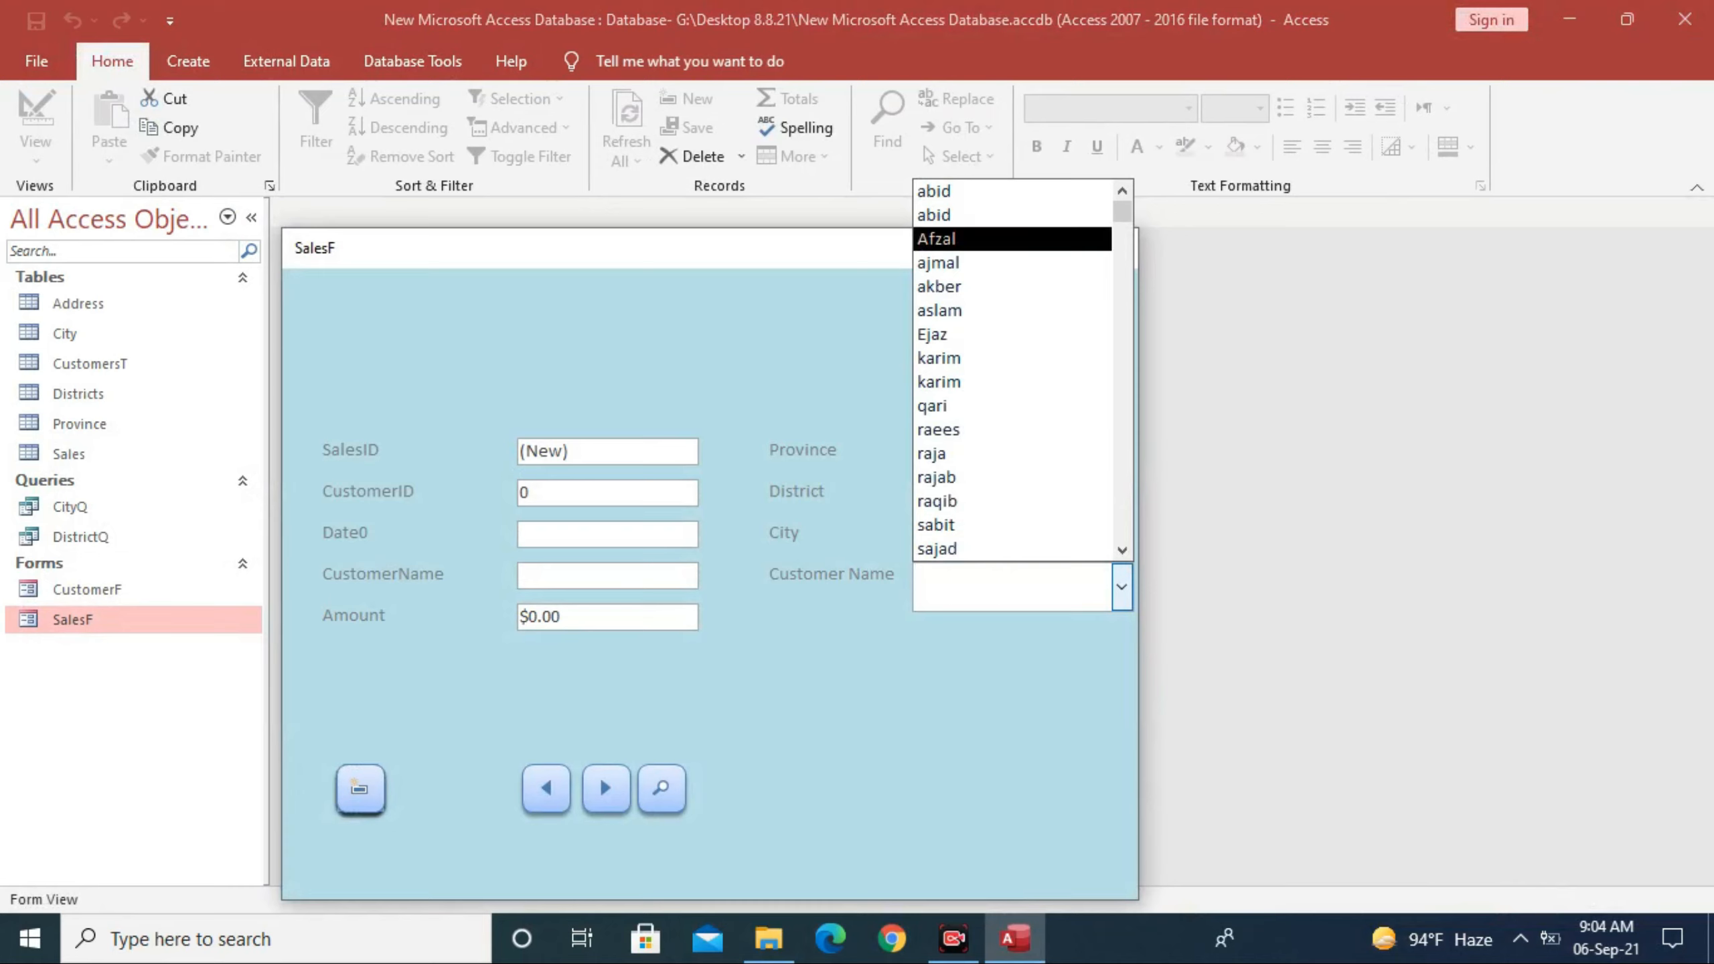
key("Return")
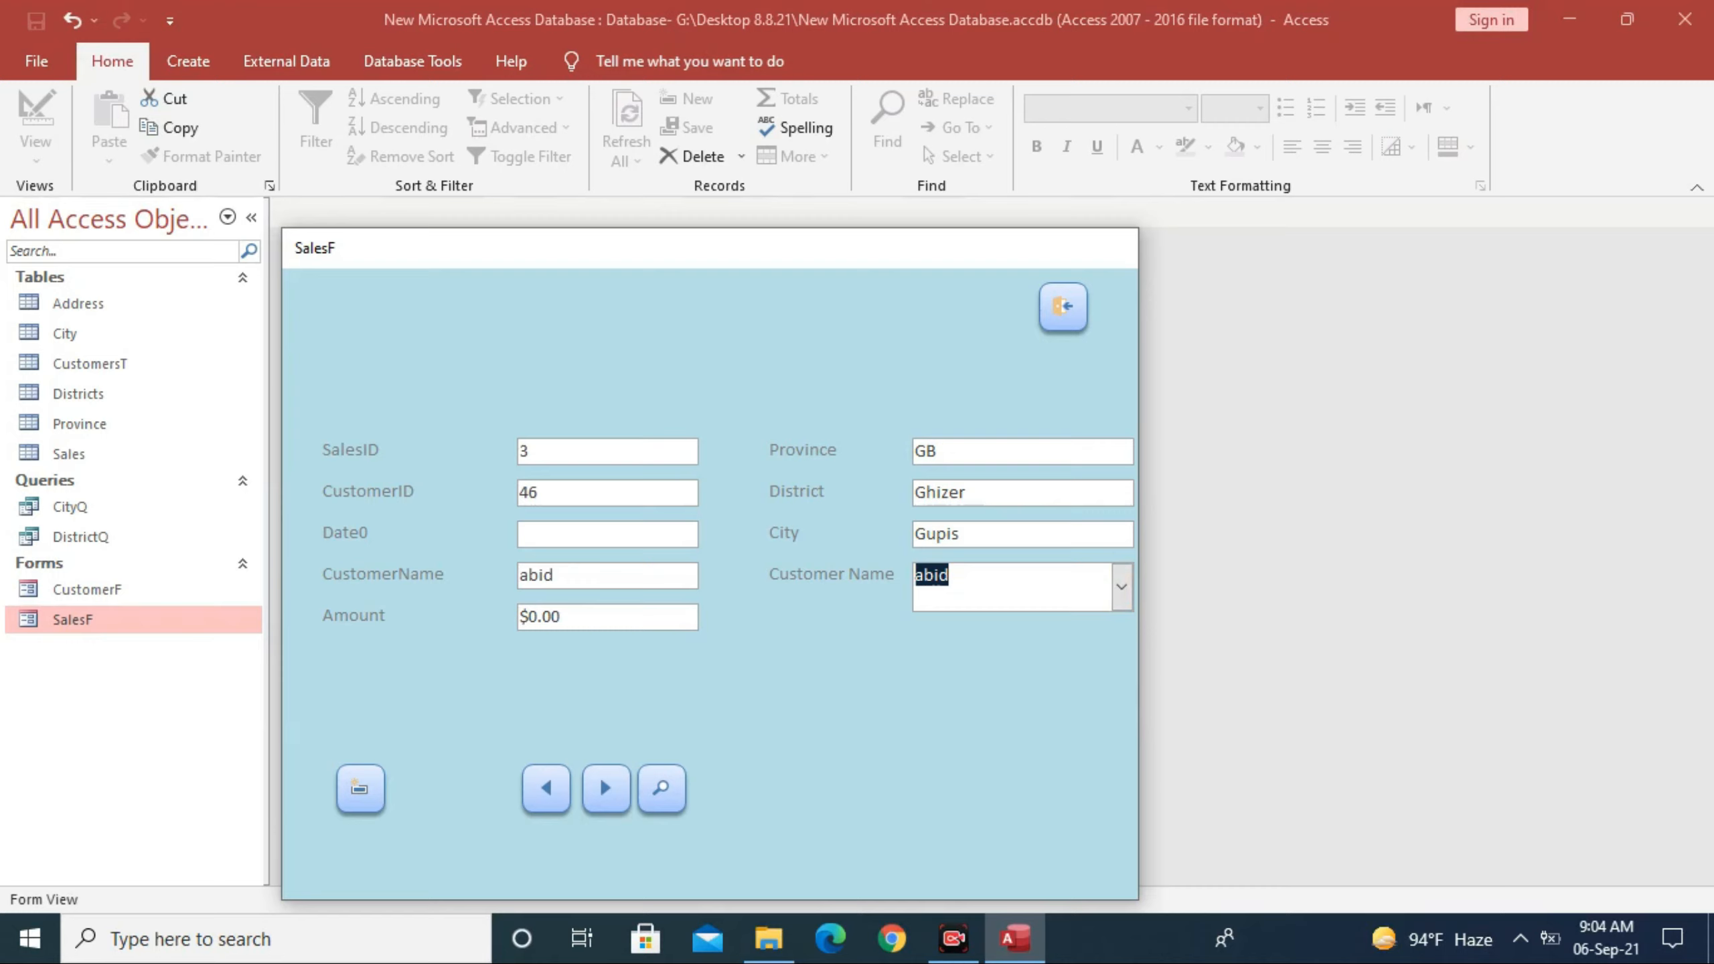
Step: Set the sale's Date0 to 06-Sep-21 and its Amount to 5000
left_click(607, 534)
left_click(711, 531)
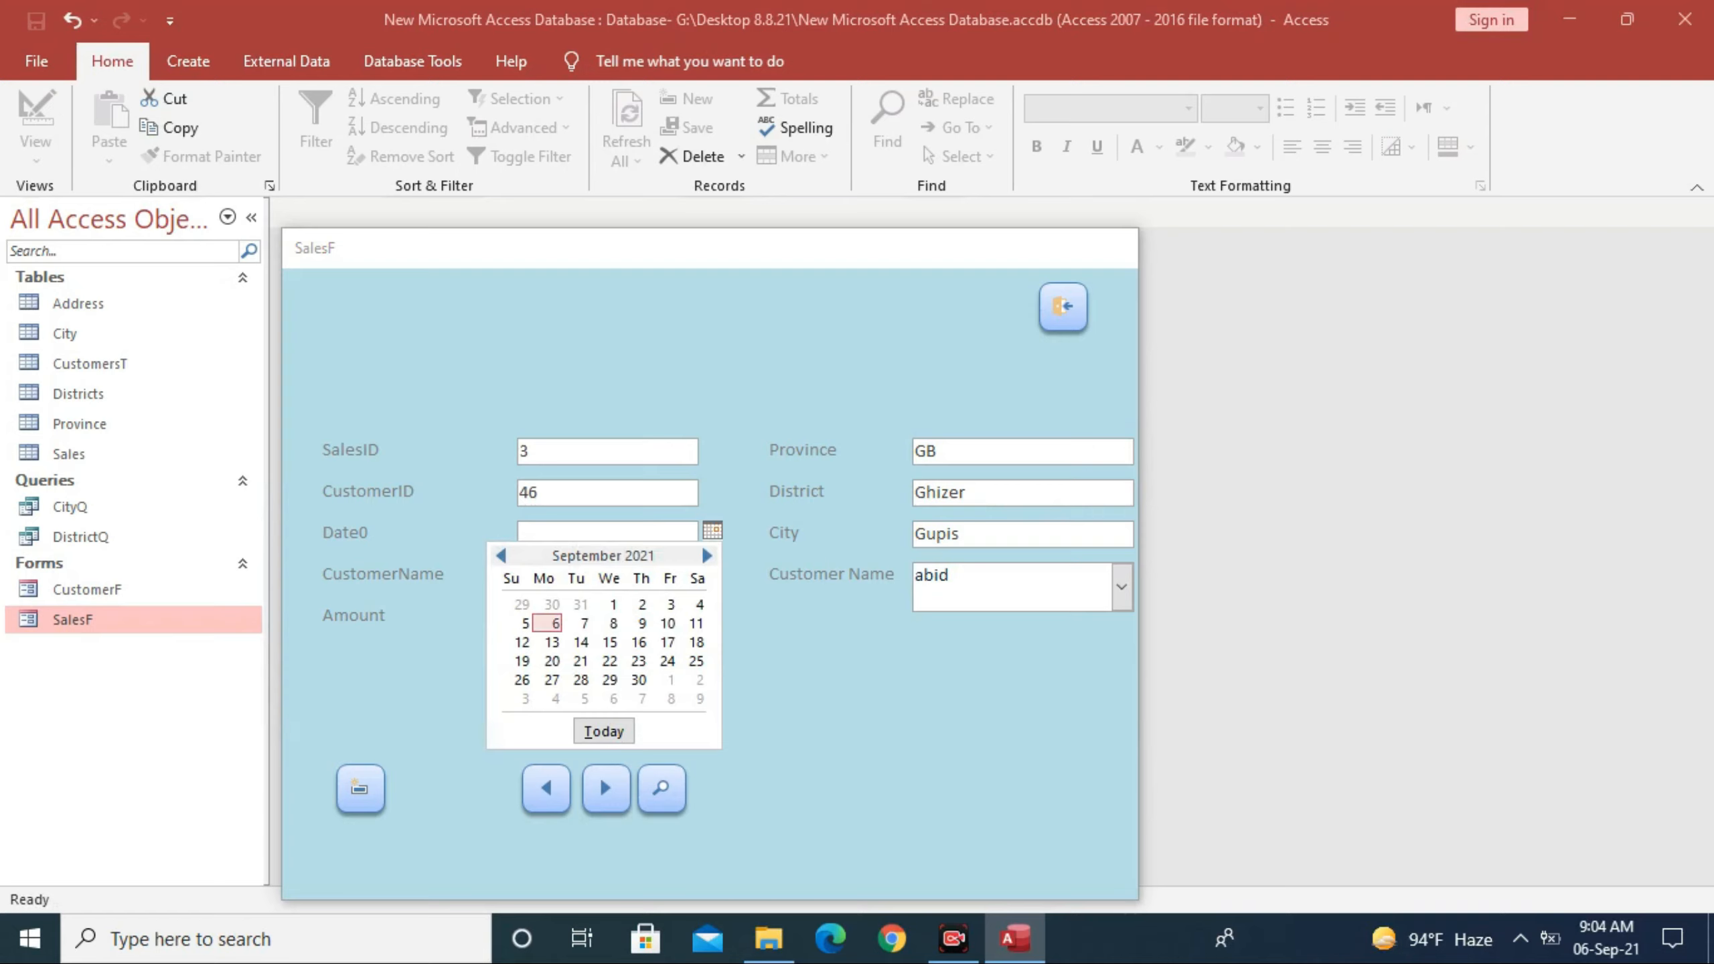
left_click(548, 623)
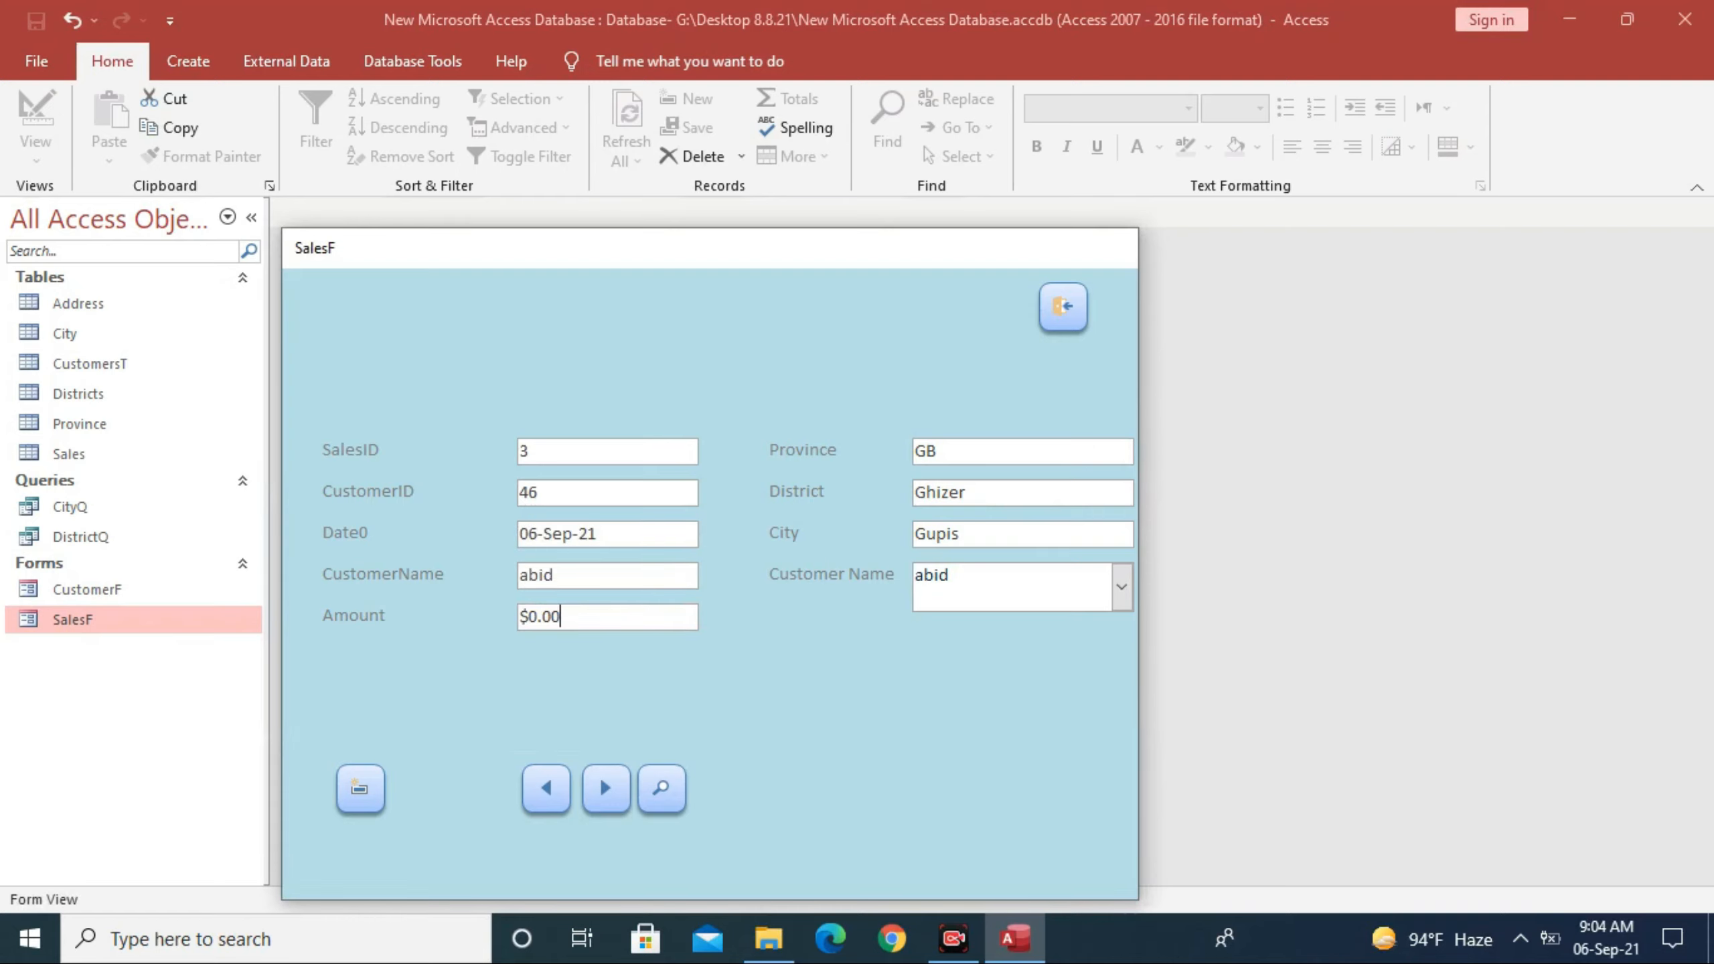
key("BackSpace")
key("BackSpace")
key("BackSpace")
key("BackSpace")
key("BackSpace")
type("5000")
Step: Try to save the sale record, and change the IsNull check in SaveRecord_Click to Me.SalesID
left_click(361, 789)
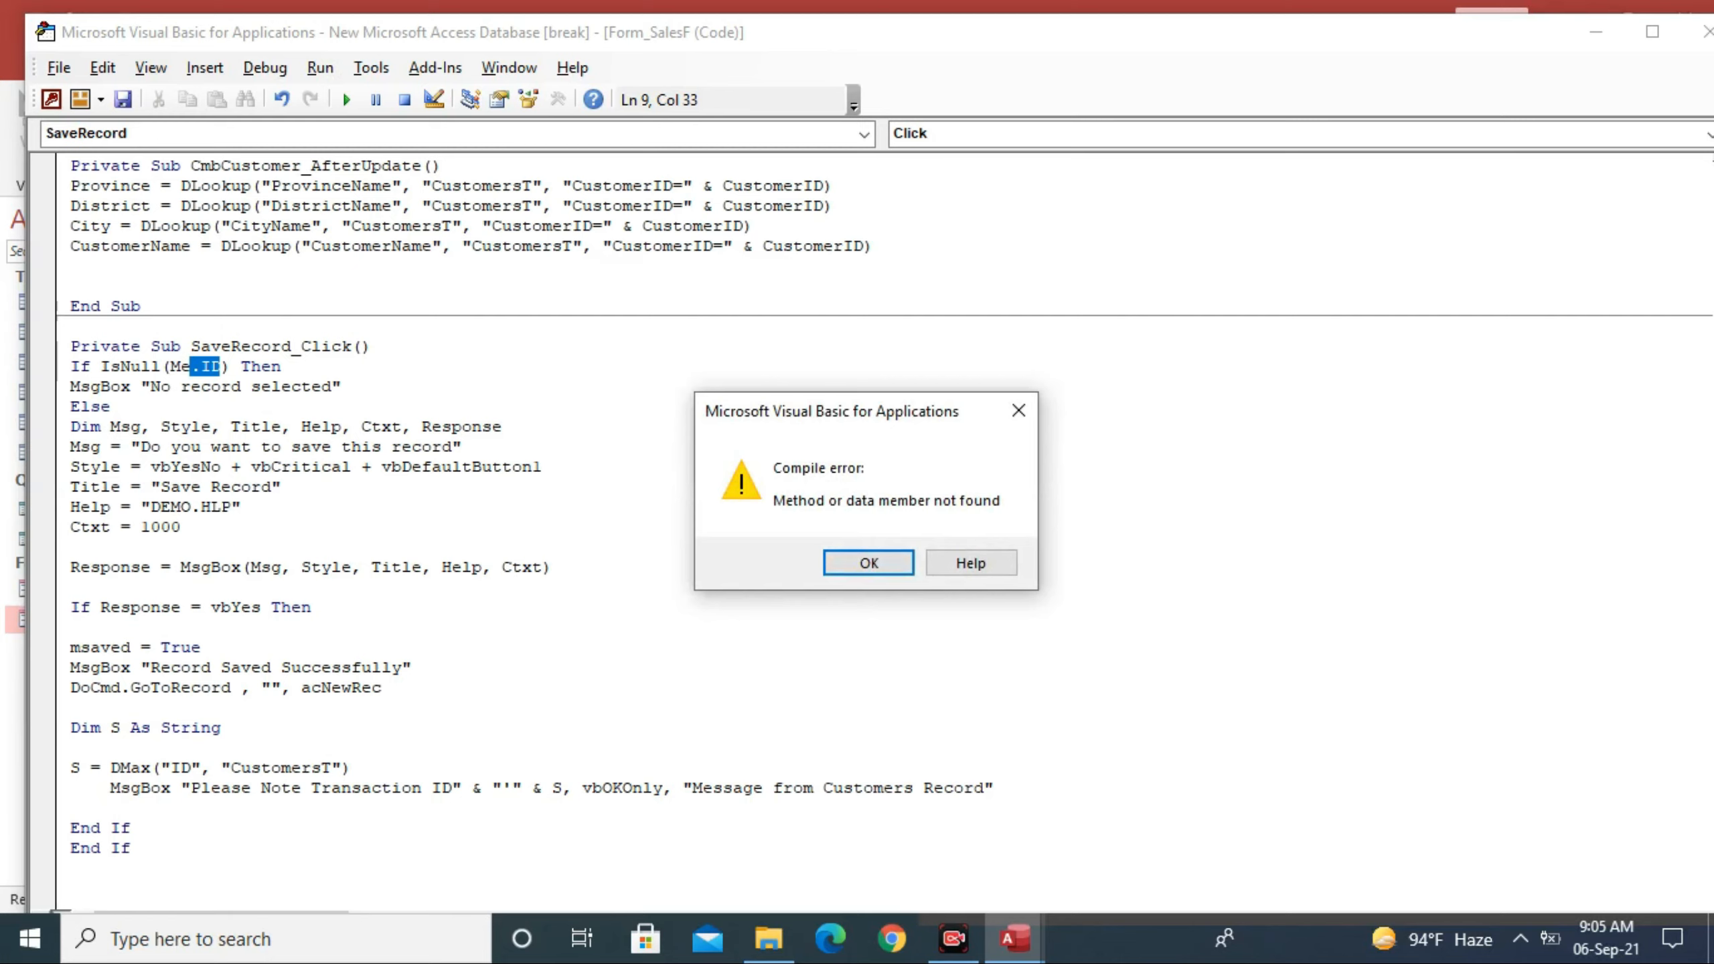
key("Return")
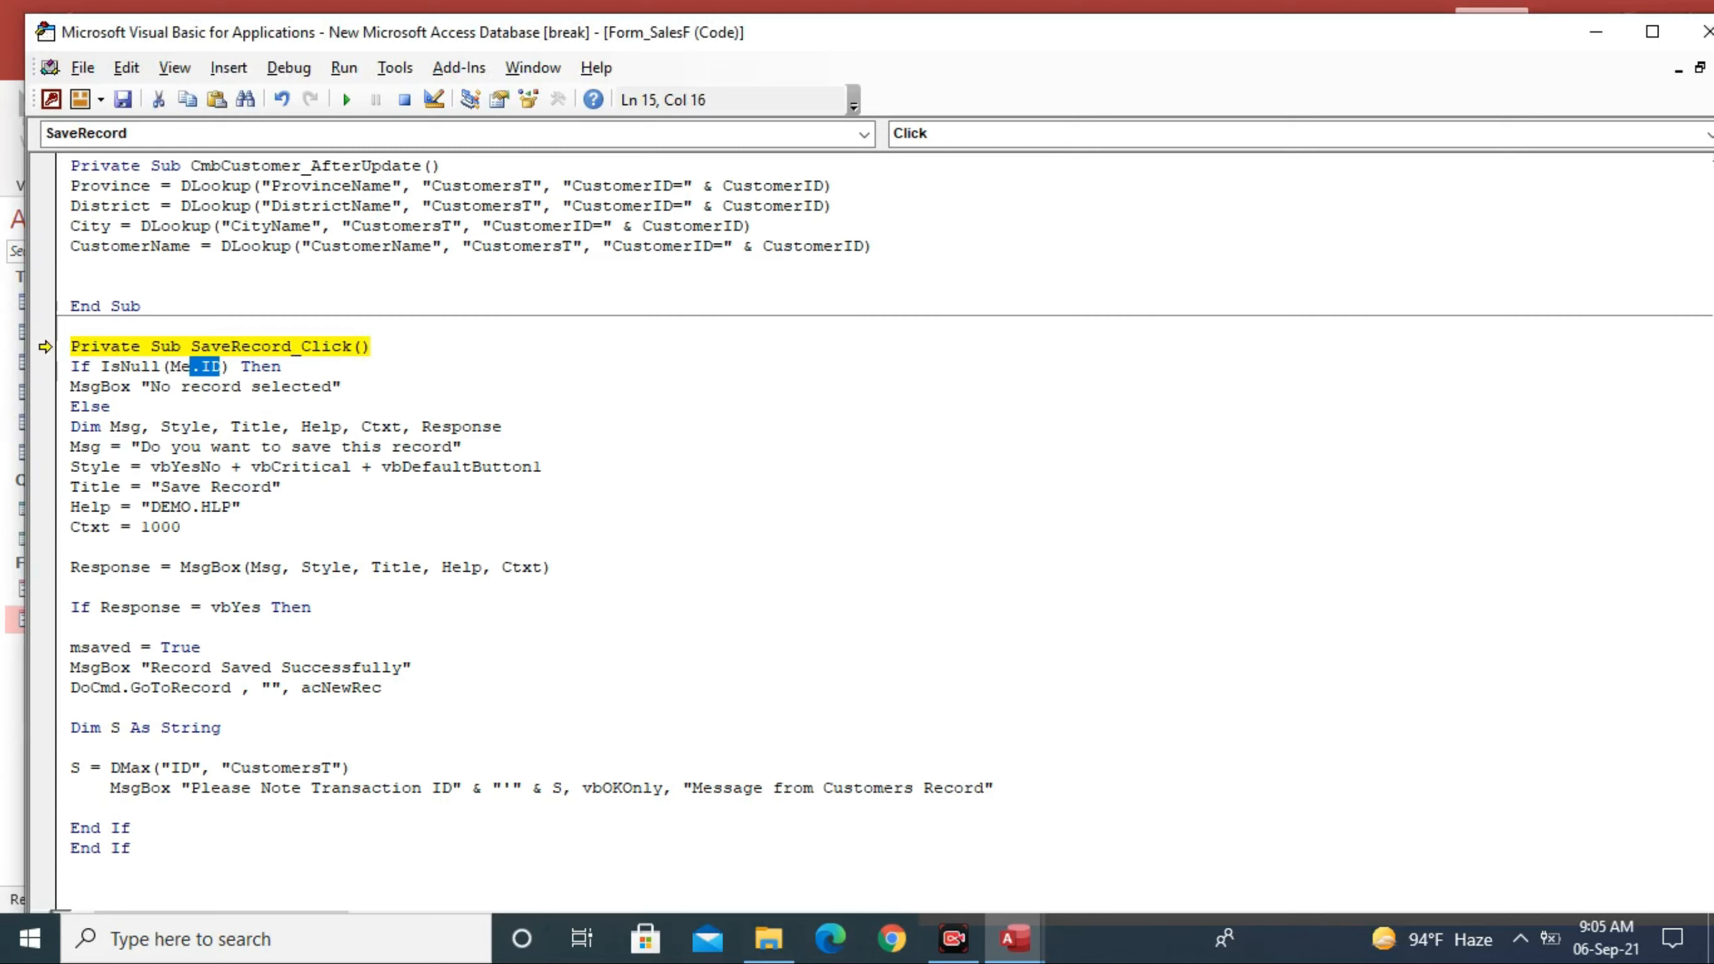
left_click(202, 366)
type("Sales")
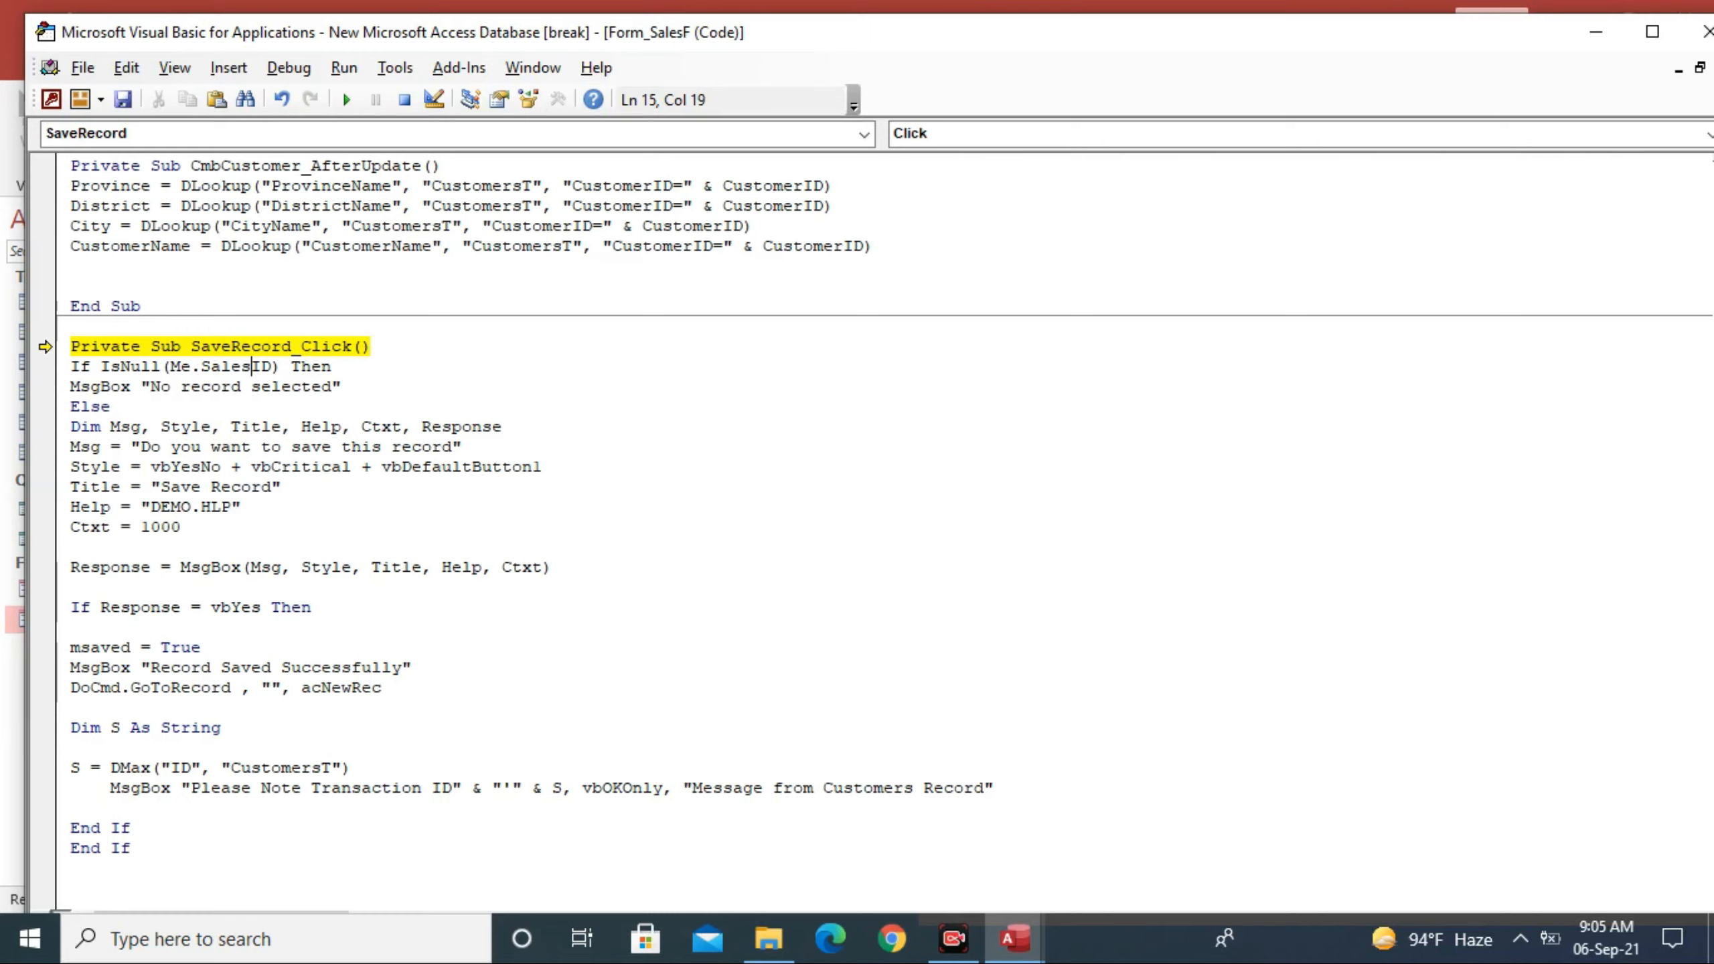
Step: Change the field in the DMax expression of SaveRecord_Click to CustomerID
left_click(71, 547)
left_click(172, 768)
key("Right")
key("BackSpace")
key("BackSpace")
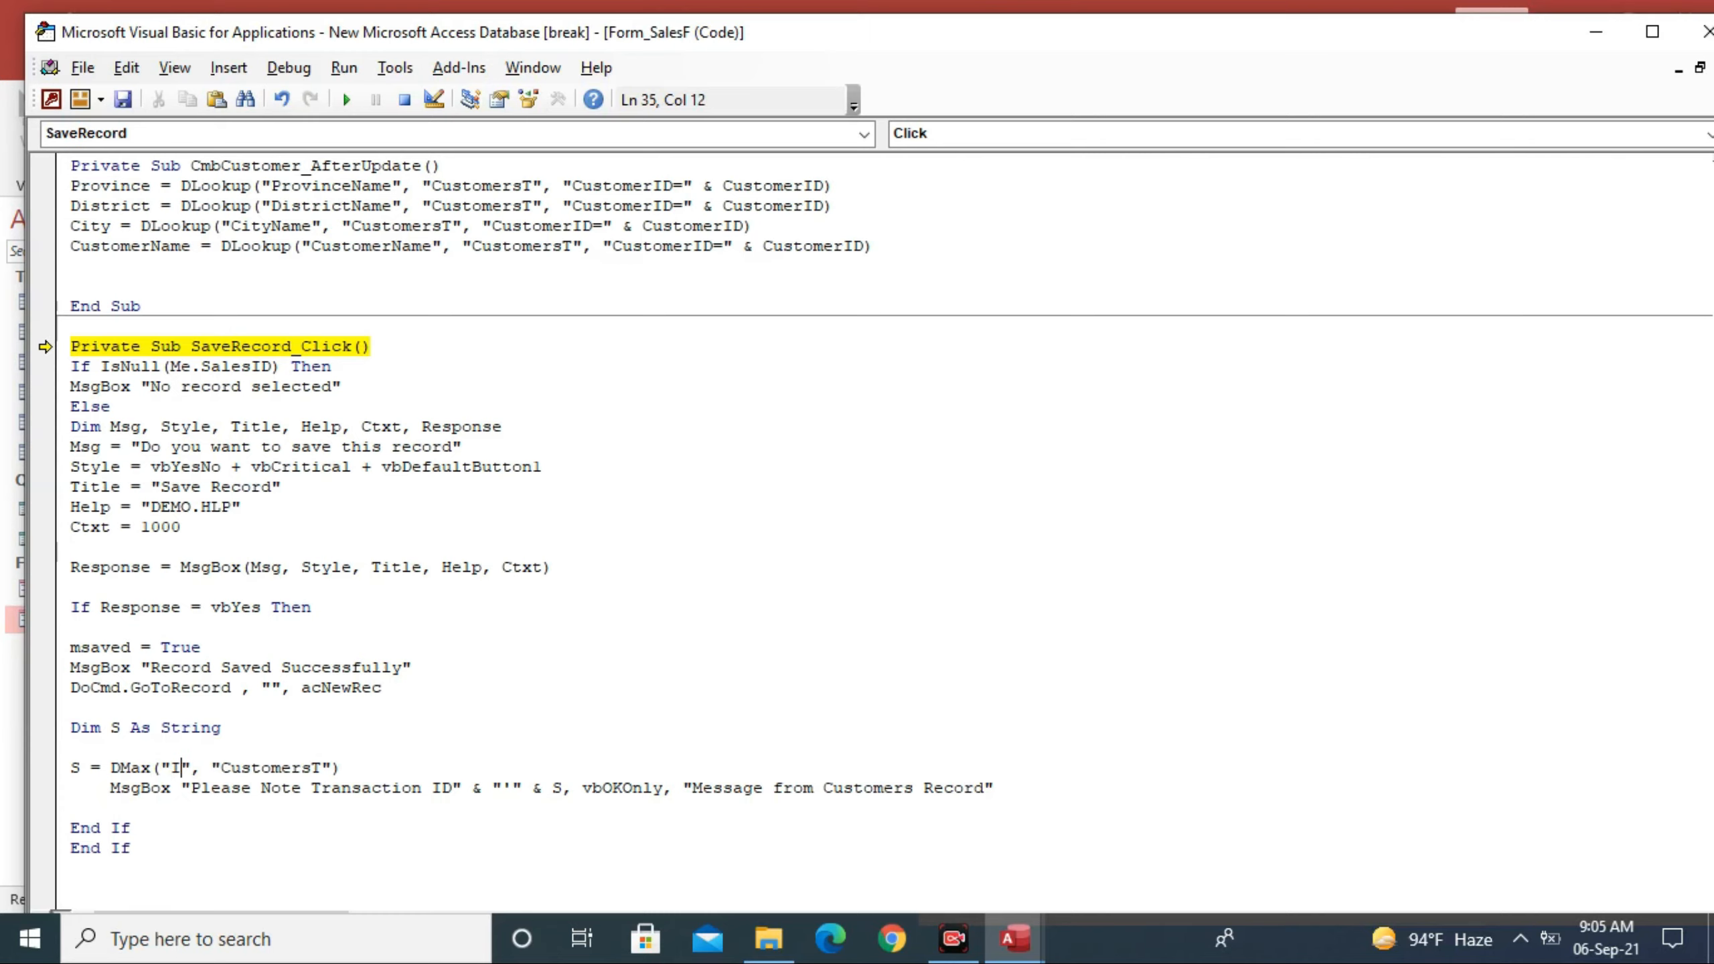
type("Custom")
type("erID")
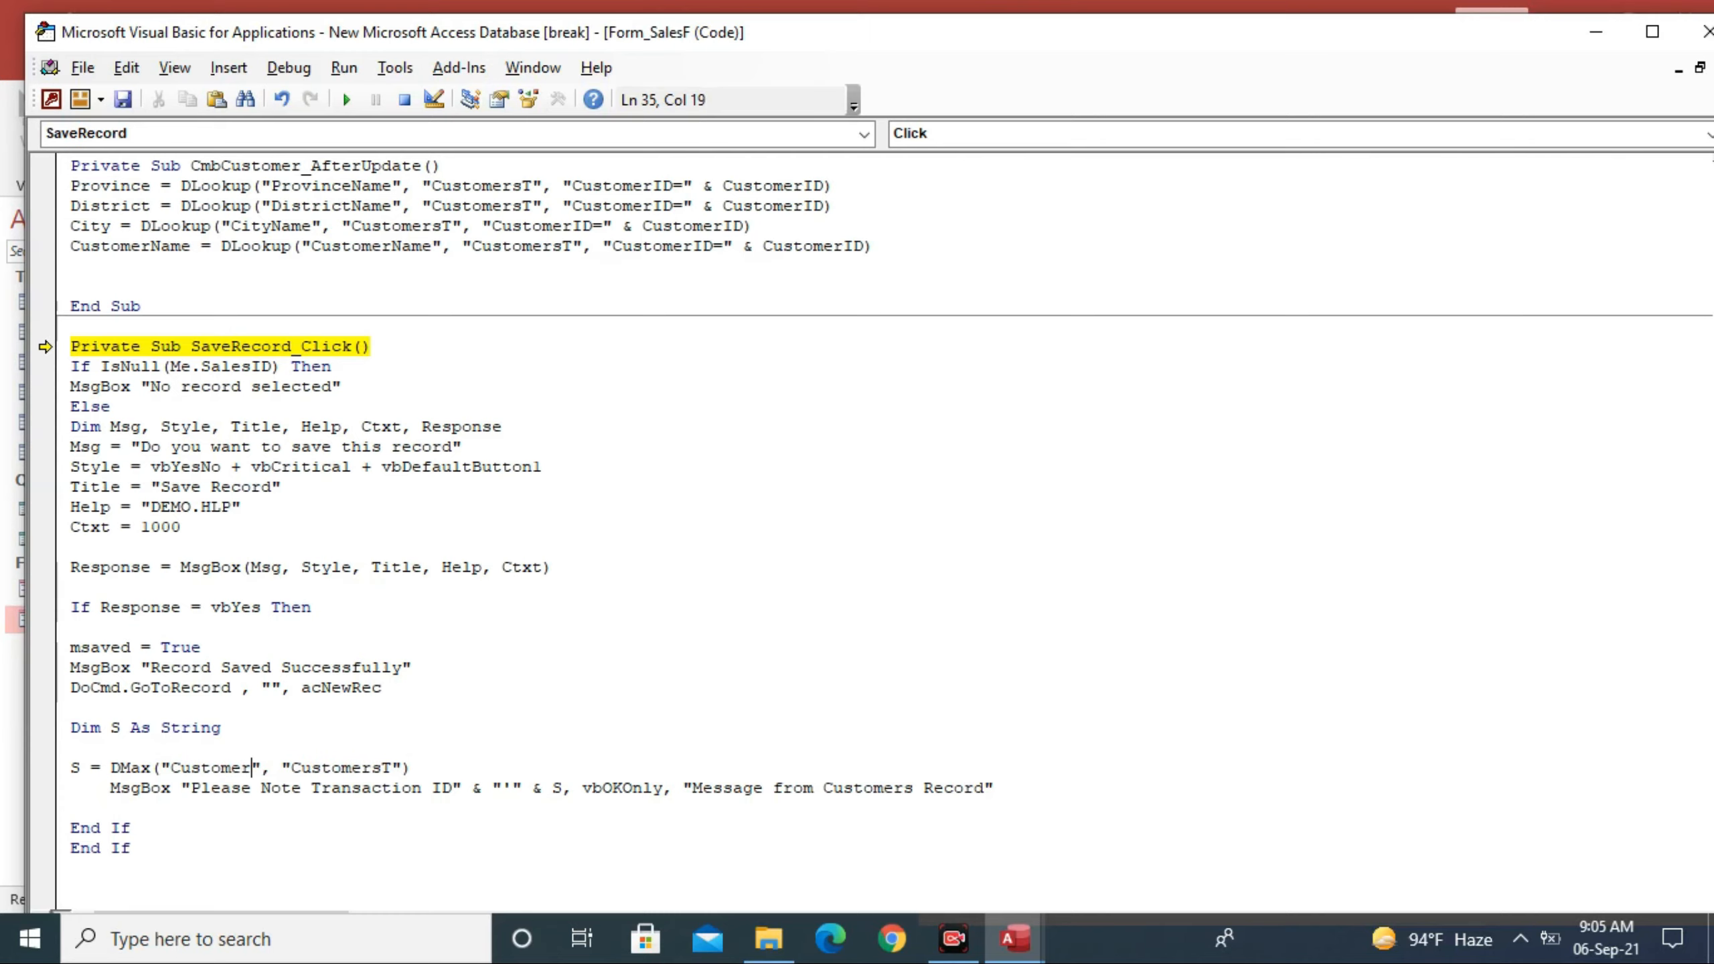
Step: Save the form code, then close the code editor and stop the debugger
key("ctrl+s")
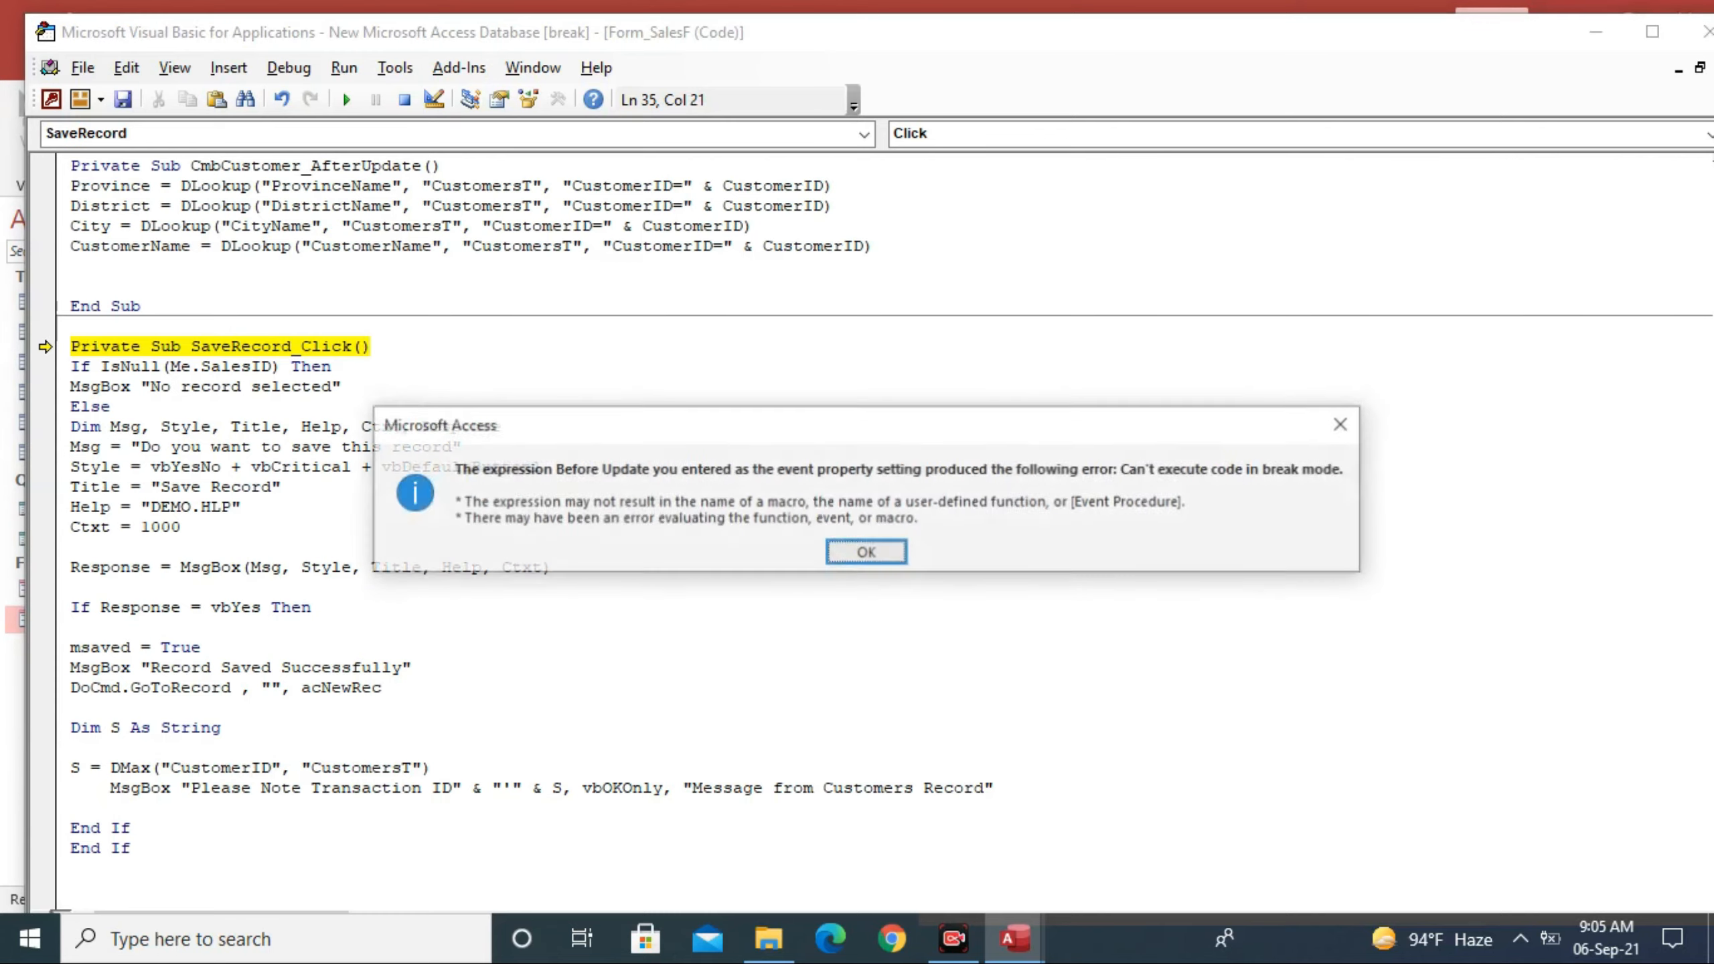
key("Return")
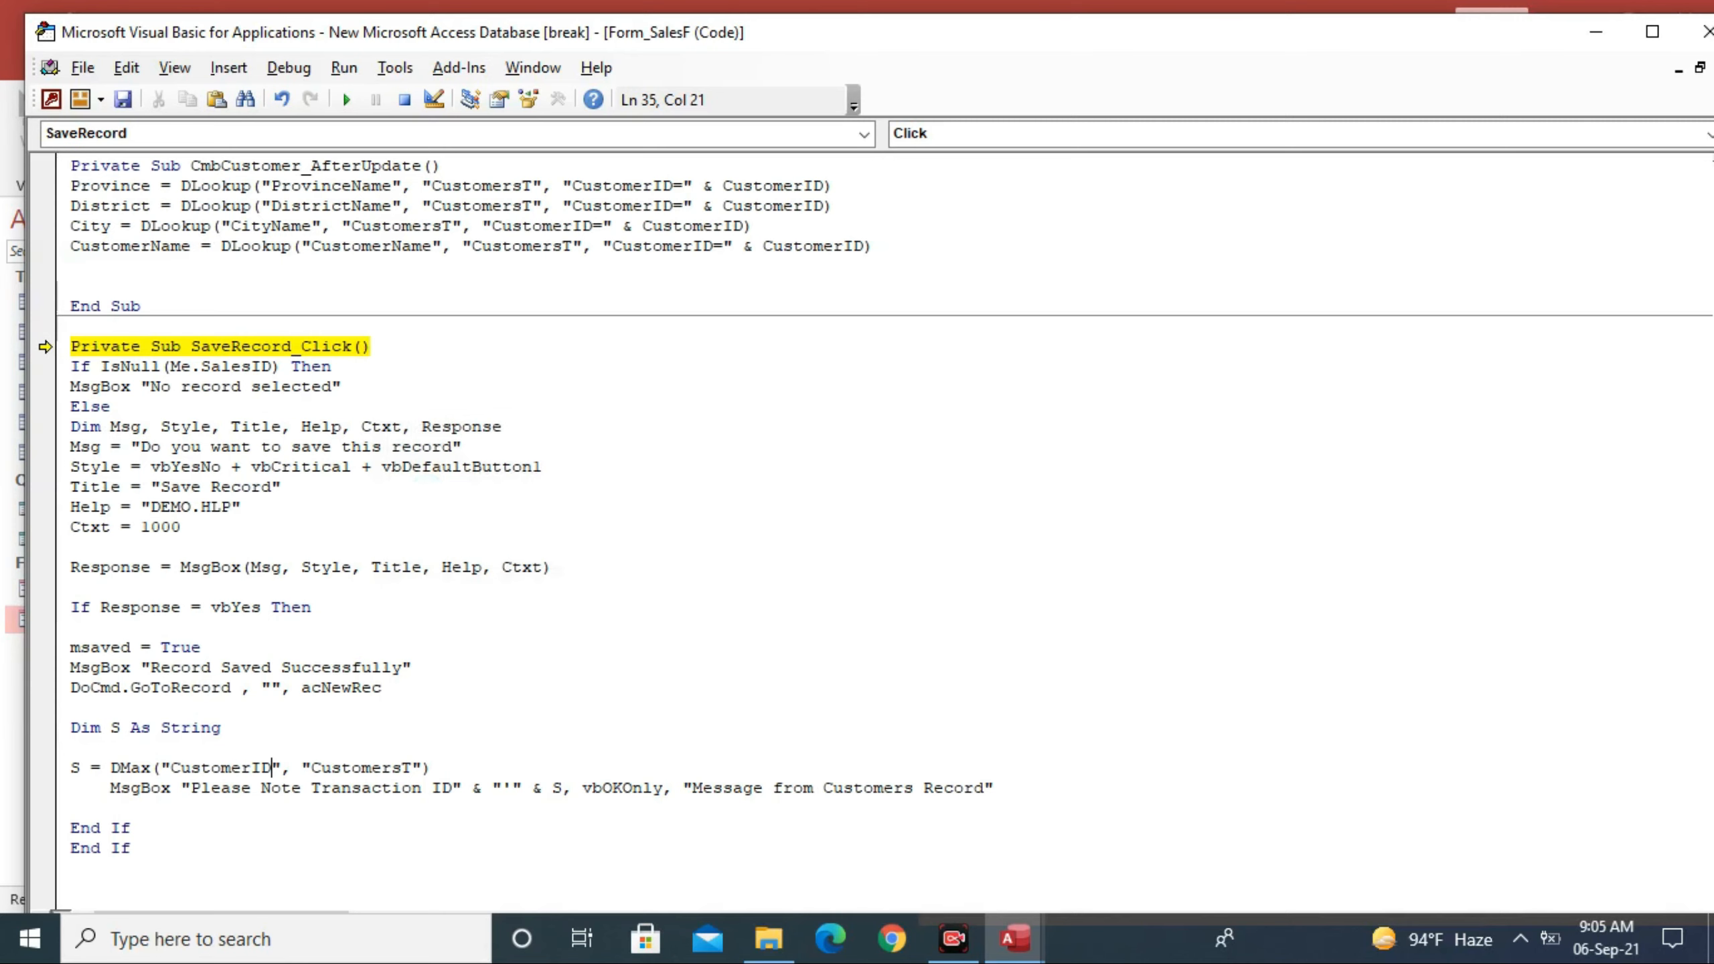
left_click(1705, 32)
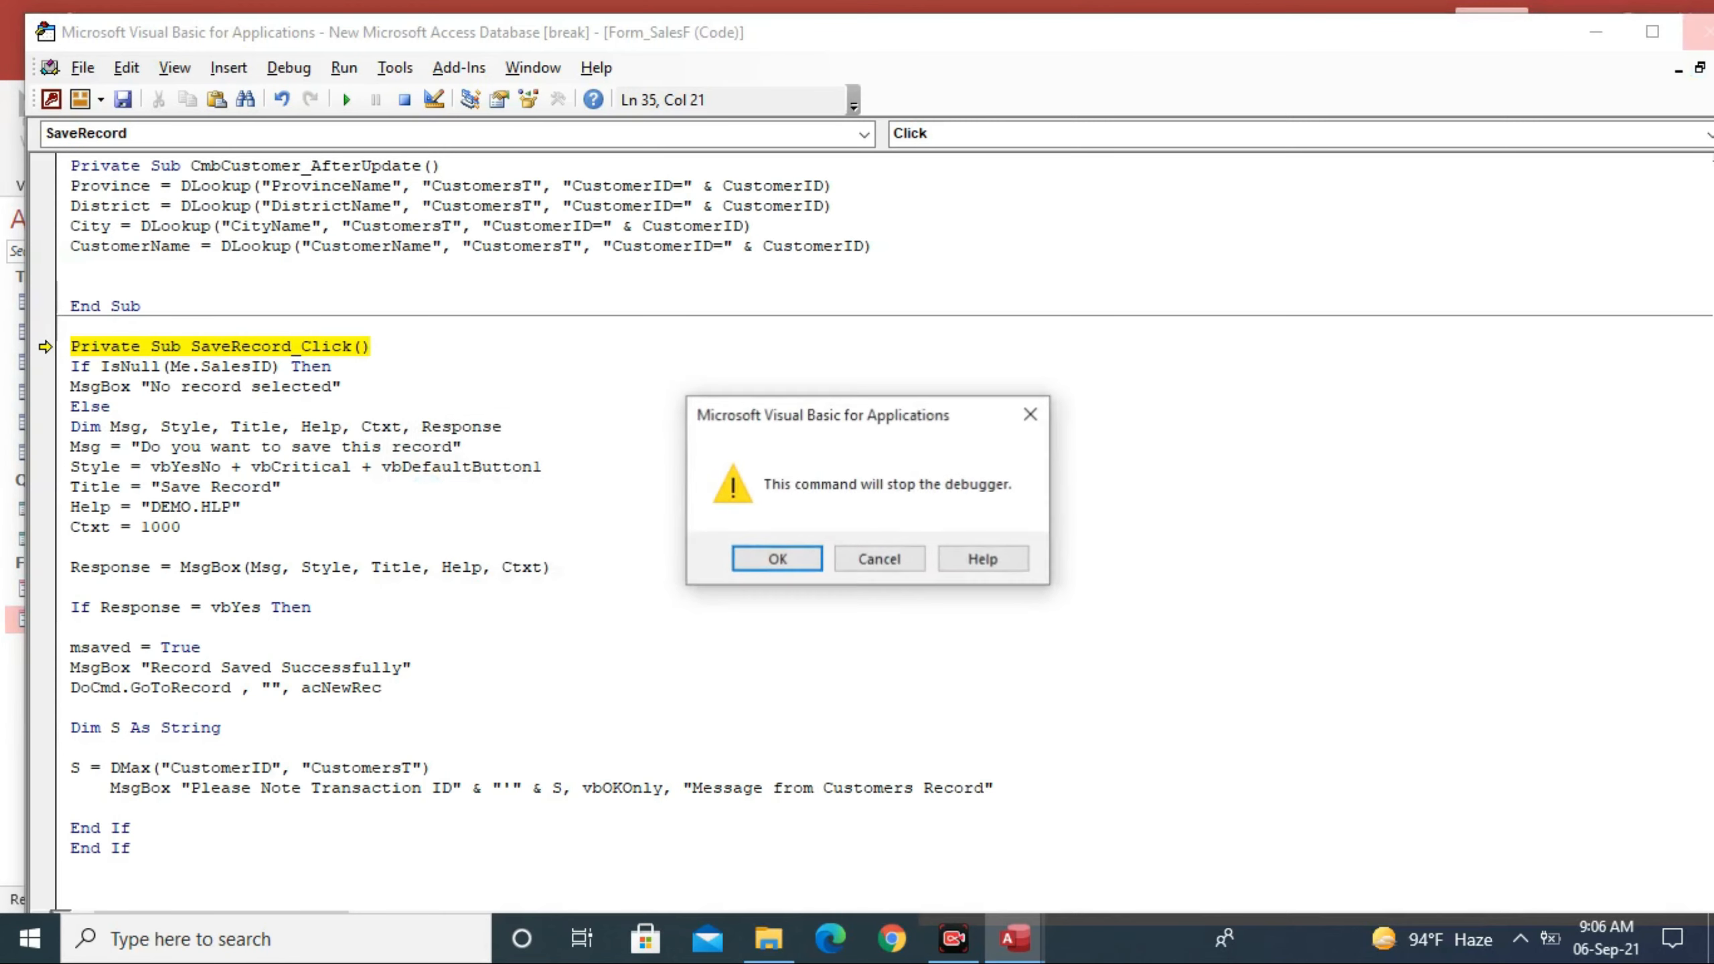
key("Return")
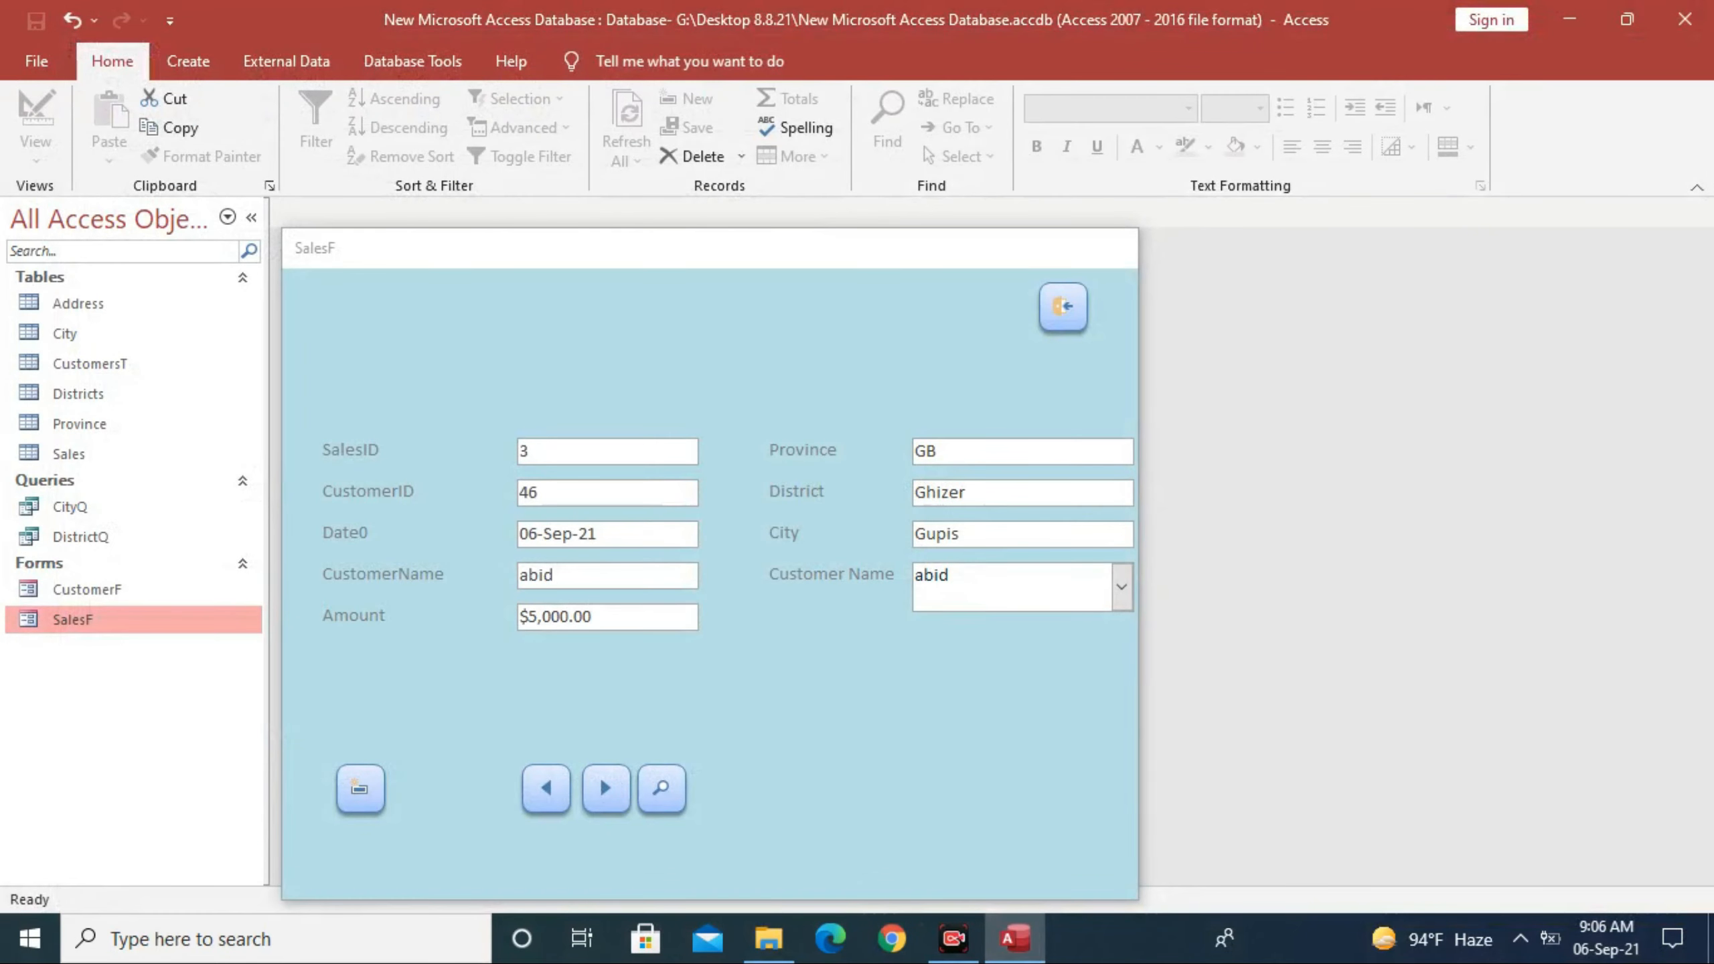
Step: Save the sale record with the form's save button, accept the confirmations and close the SalesF form
left_click(360, 788)
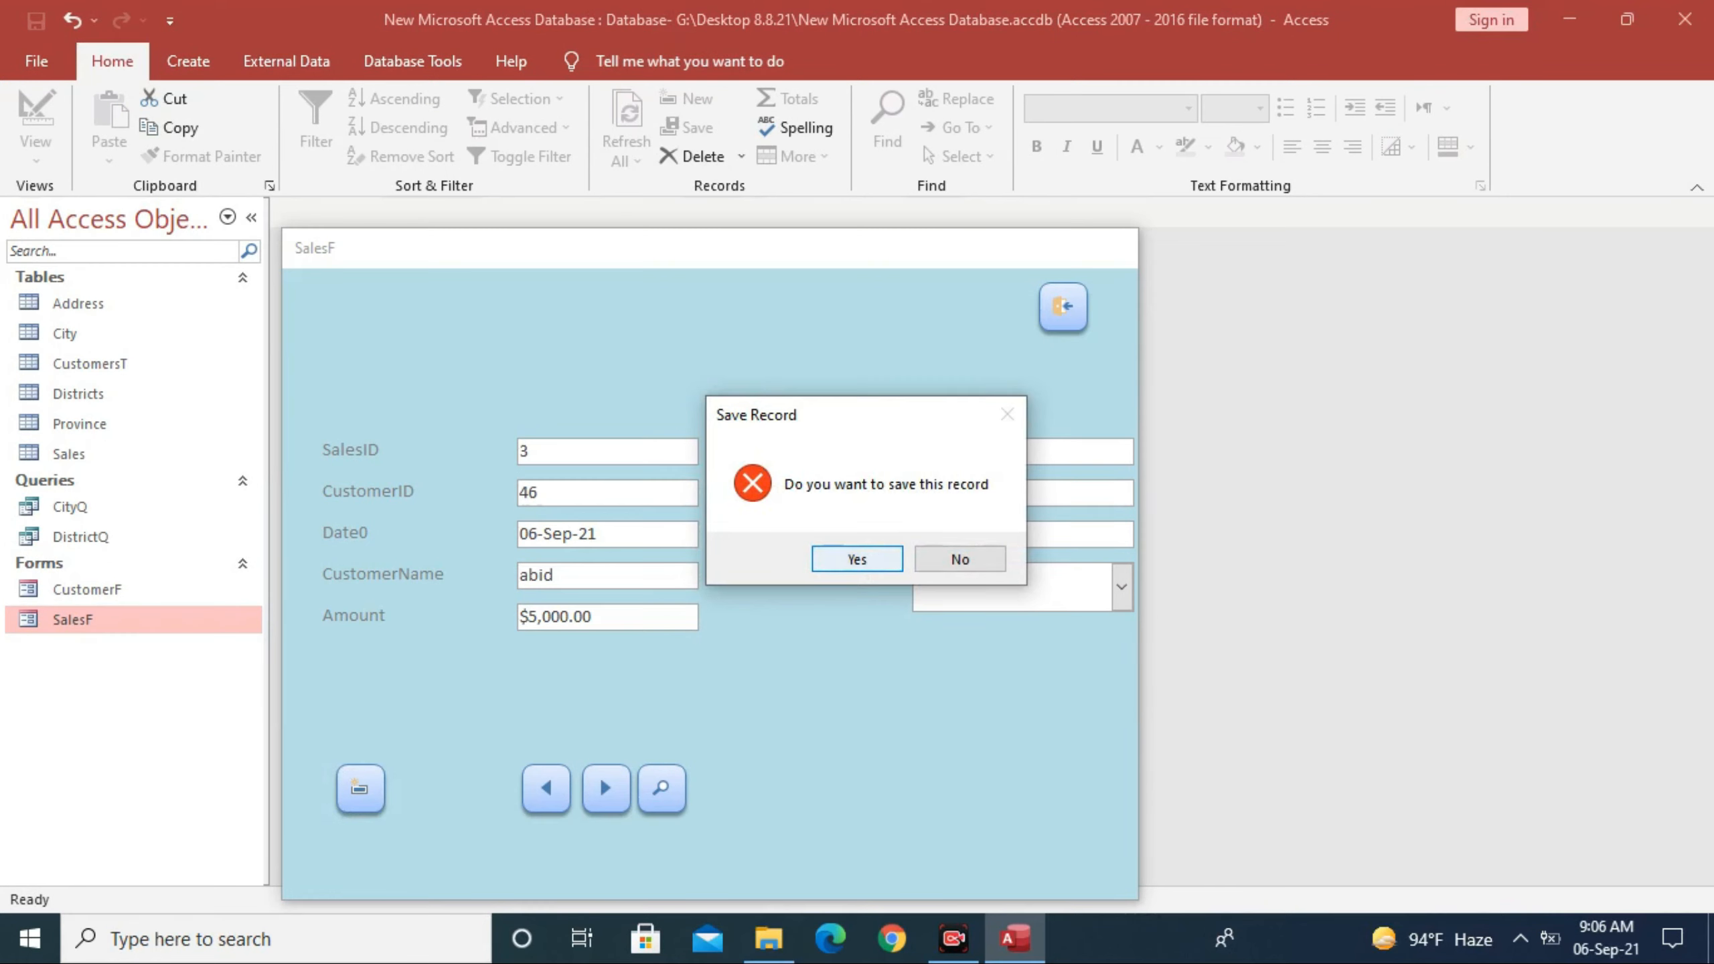
key("Return")
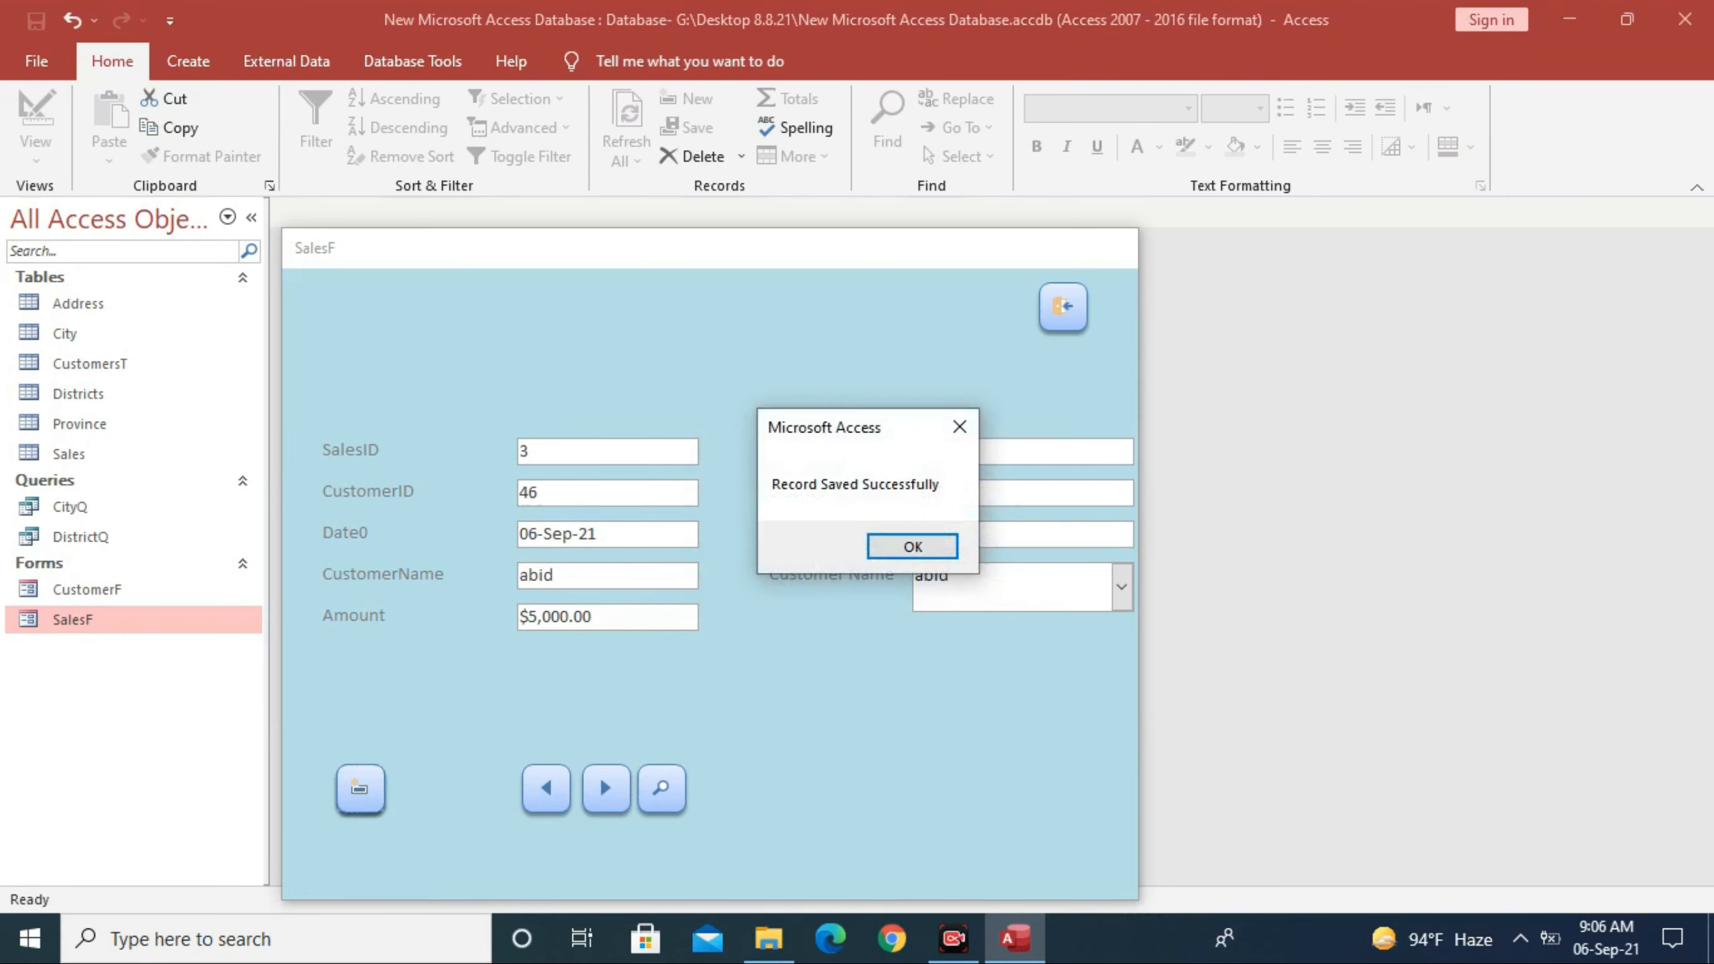
key("Return")
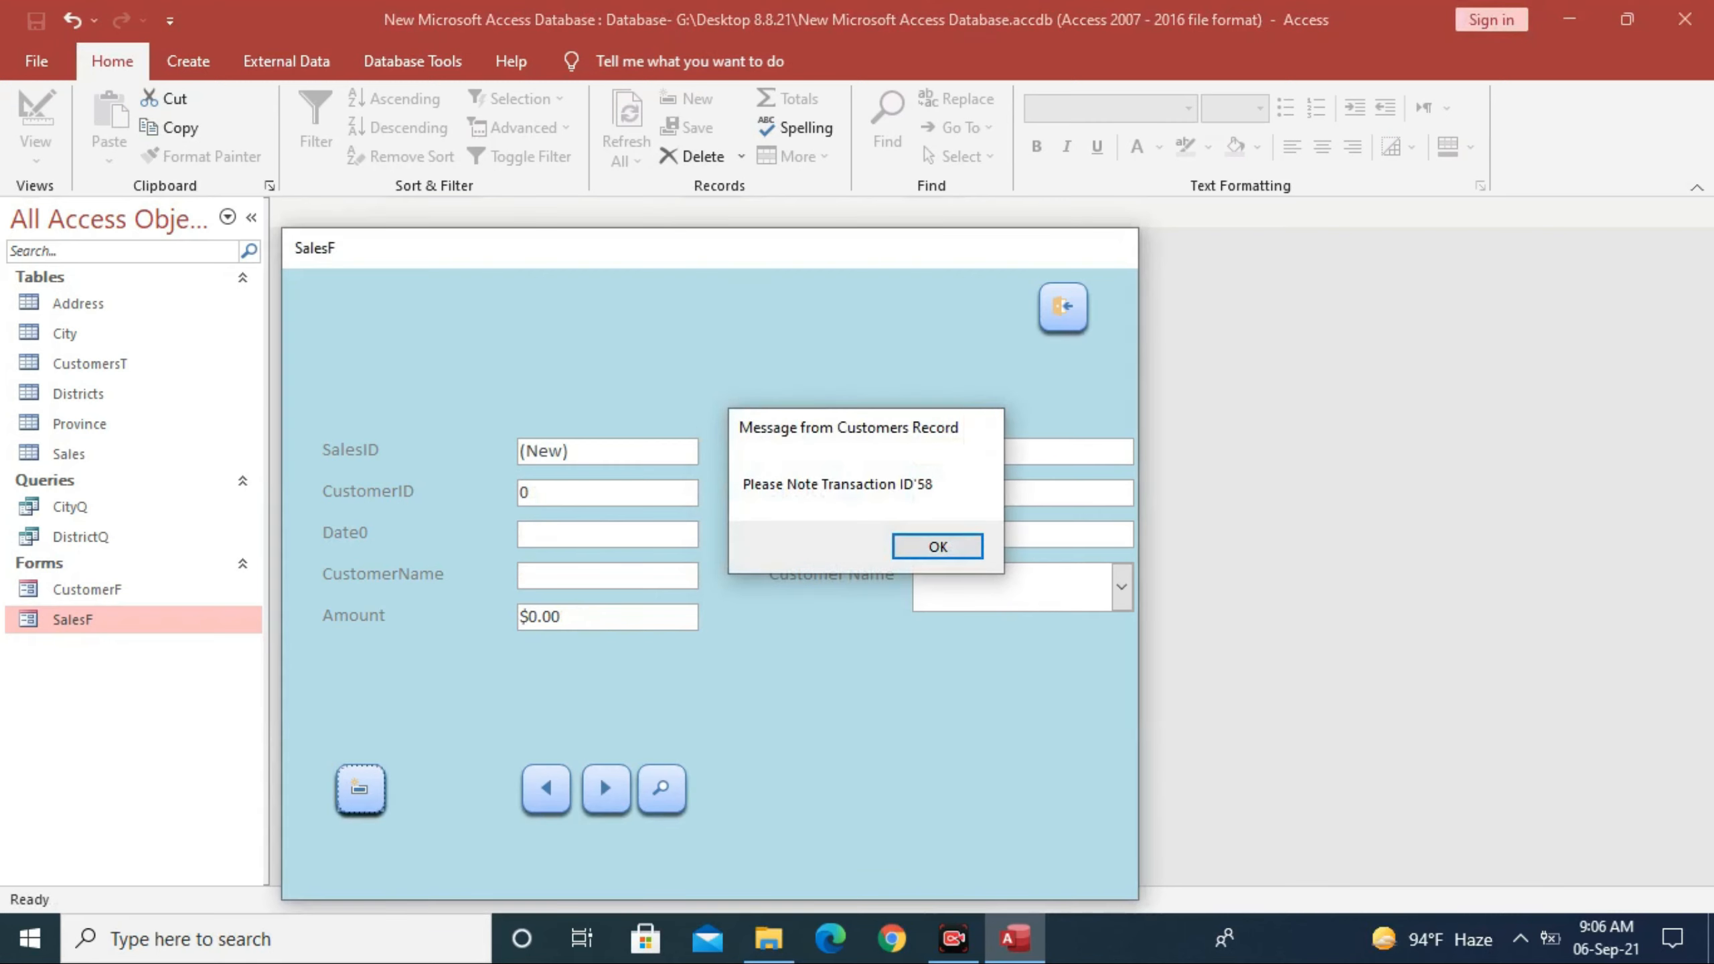
key("Return")
left_click(1063, 308)
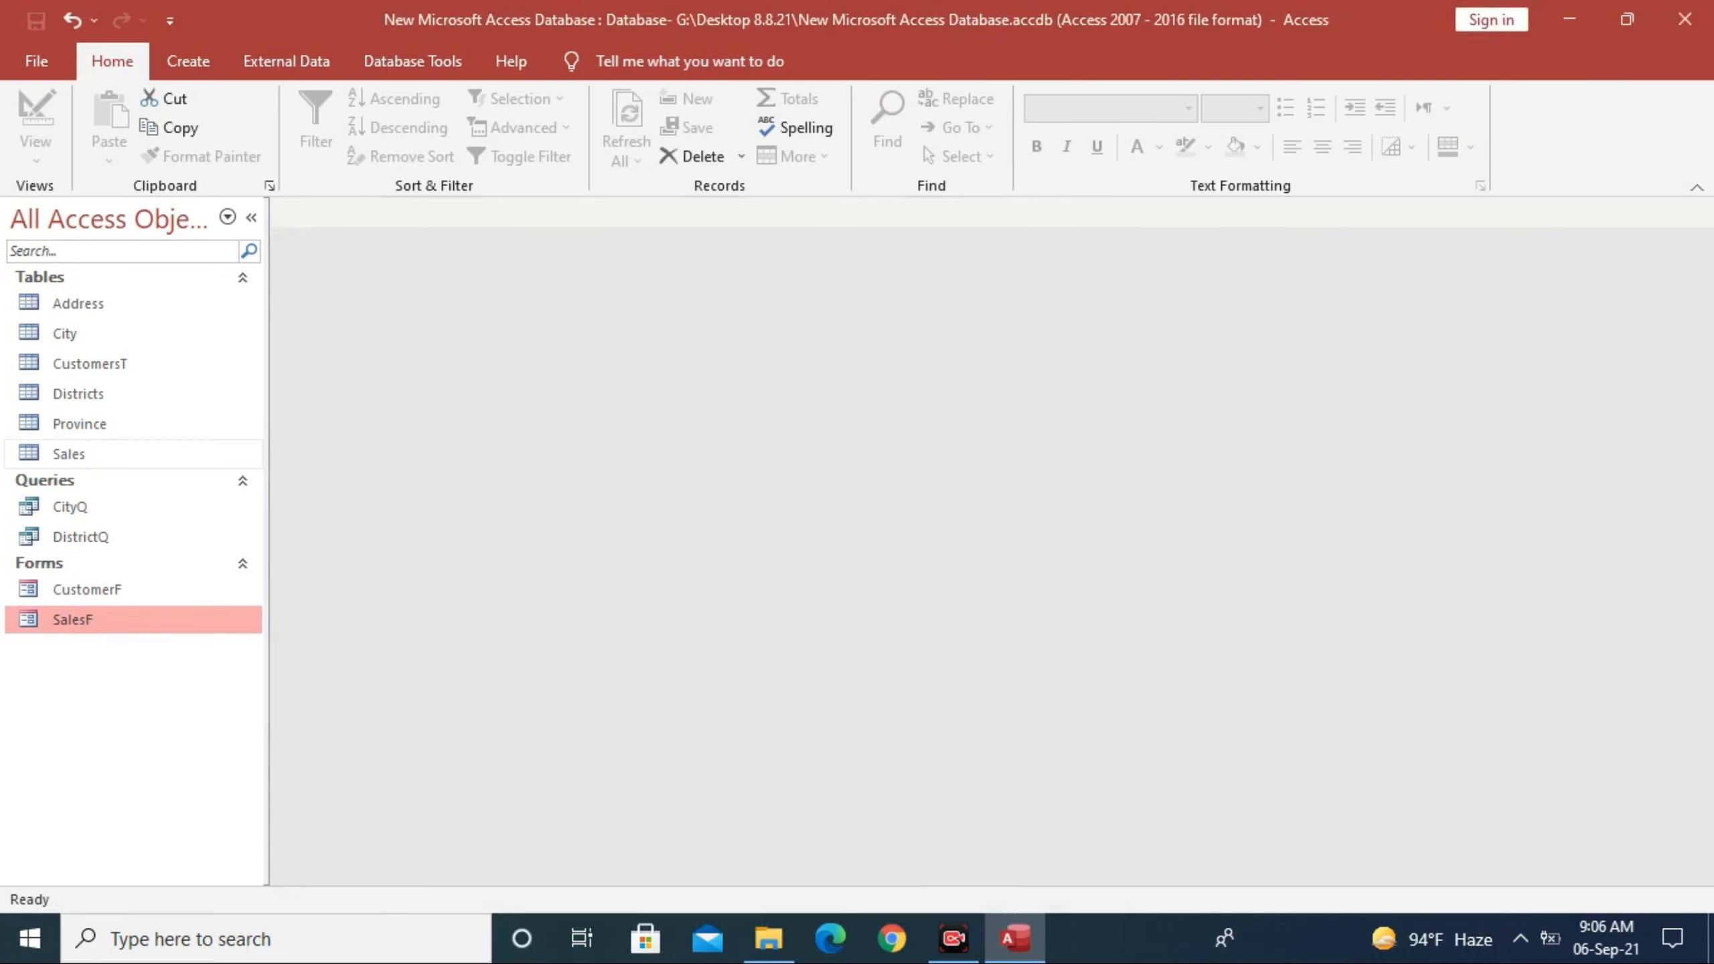
Step: Open the Sales table and widen the CustomerName column to show its full heading
double_click(68, 454)
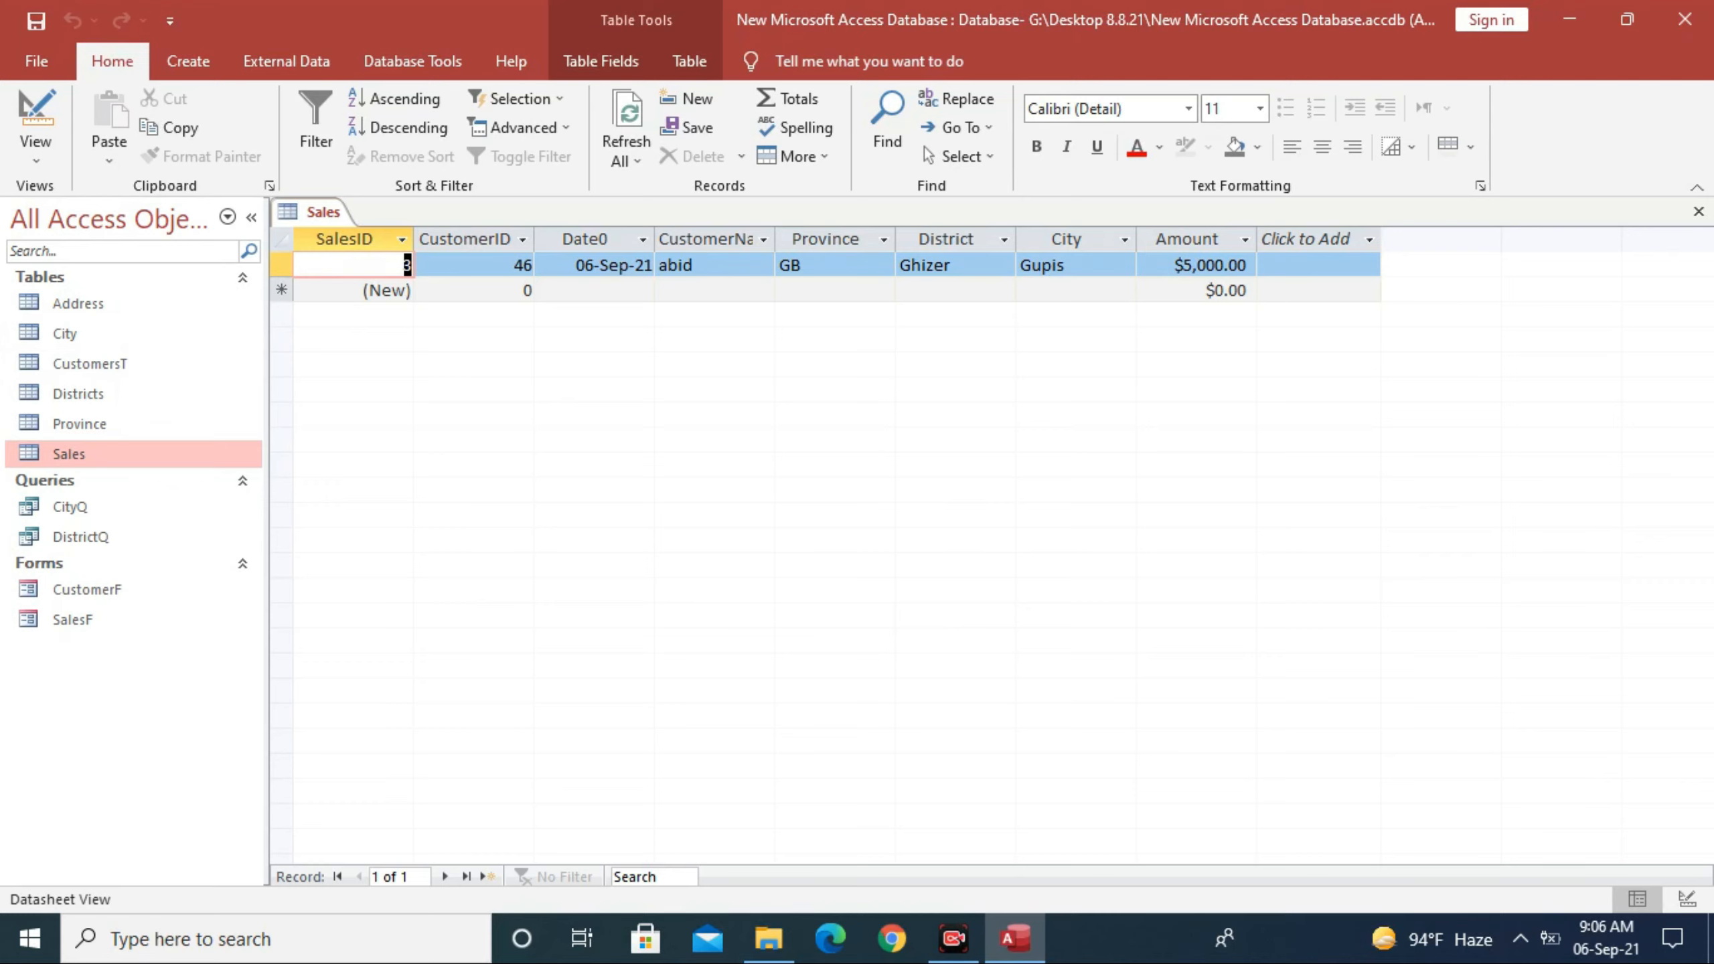
left_click_drag(775, 239, 804, 239)
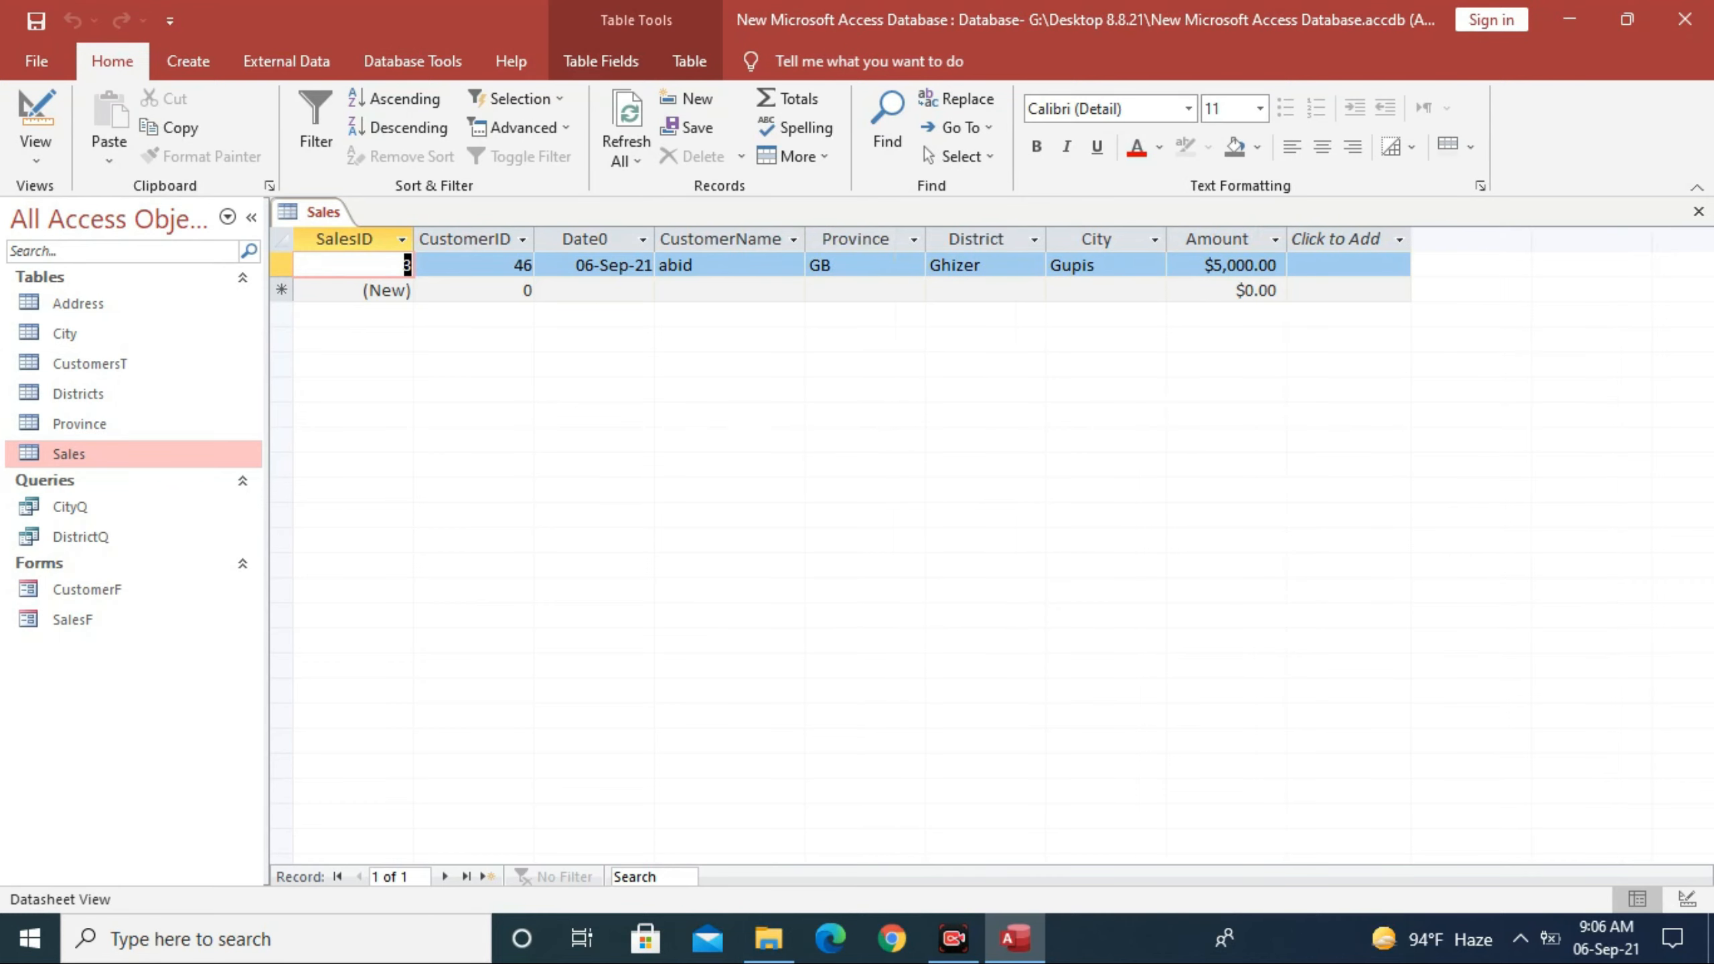